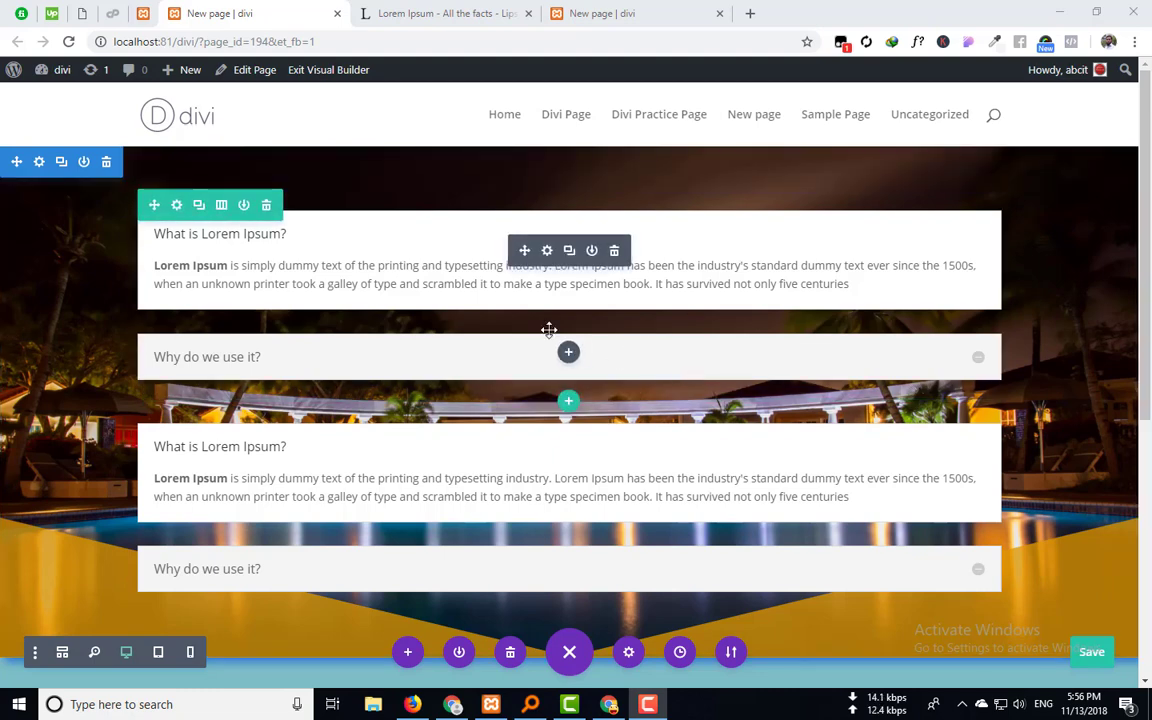
# Look over the page's two accordion rows and the slider section below them.
pyautogui.scroll(-4, 549, 330)
pyautogui.scroll(3, 549, 330)
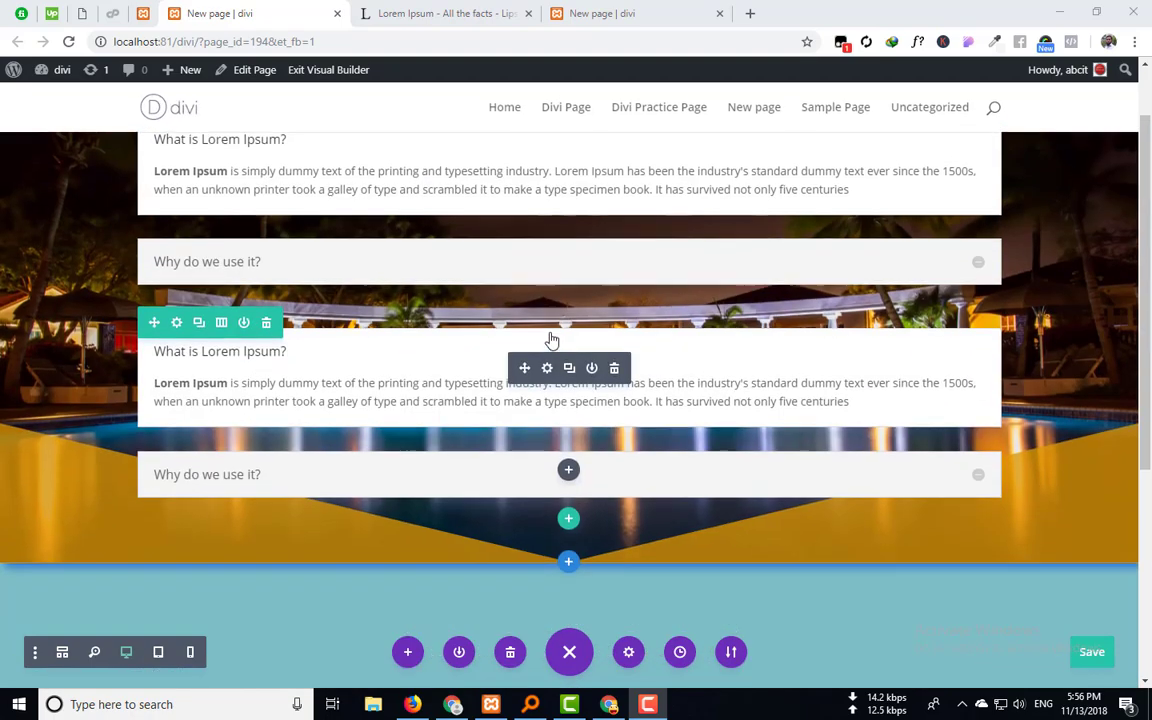
pyautogui.scroll(1, 551, 340)
pyautogui.scroll(-4, 144, 311)
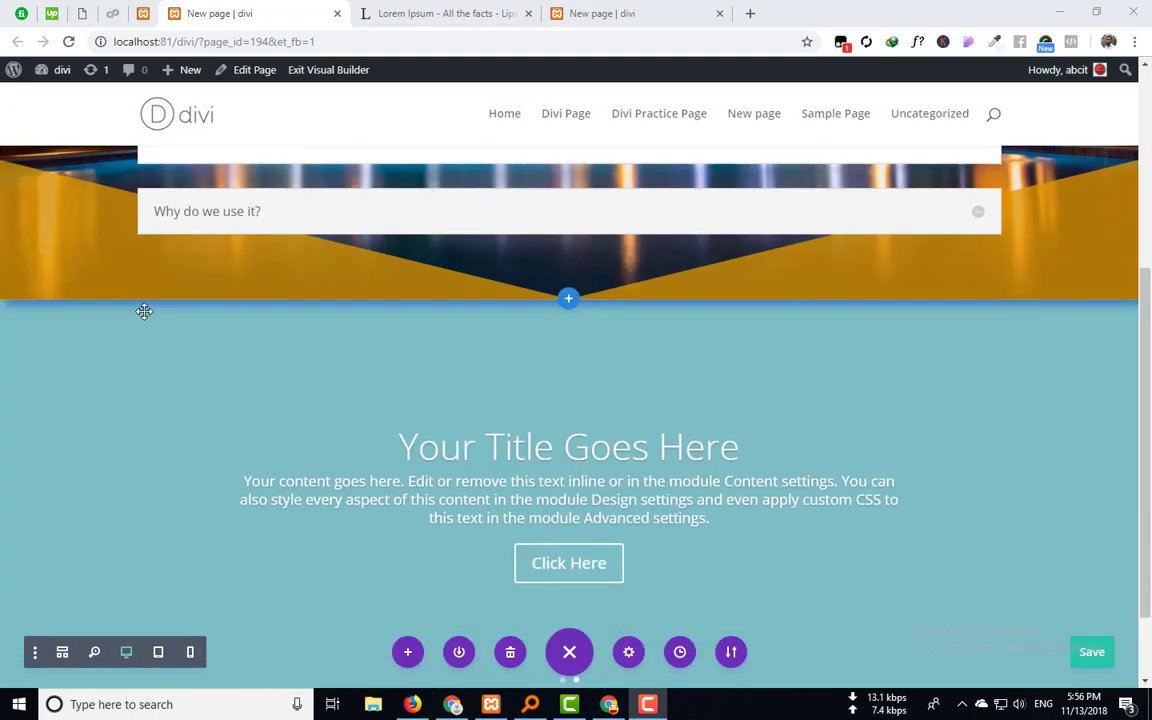
pyautogui.scroll(-2, 144, 311)
pyautogui.scroll(5, 123, 265)
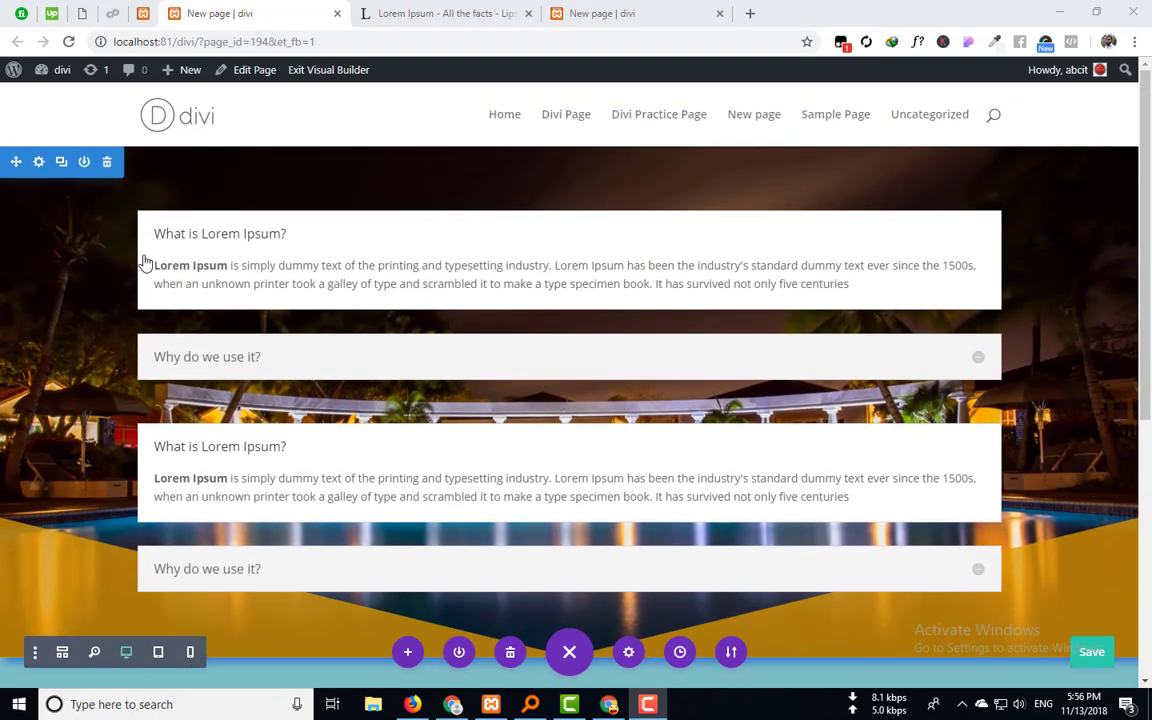
pyautogui.moveTo(176, 210)
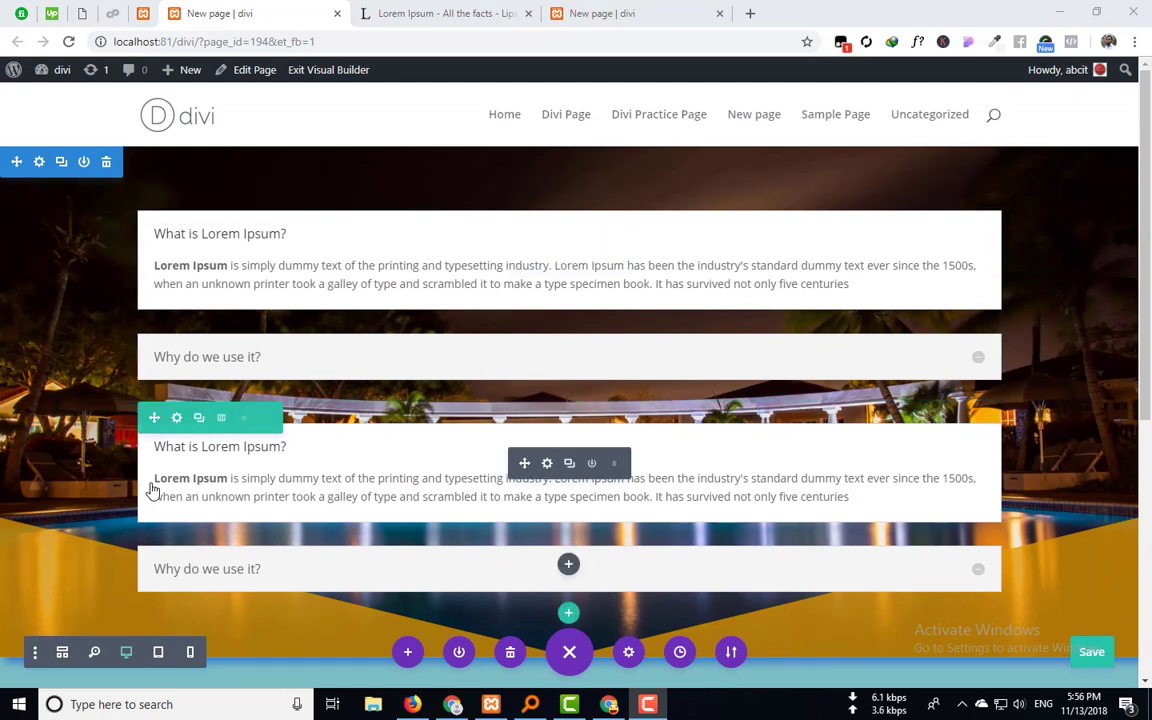
pyautogui.moveTo(36, 161); pyautogui.dragTo(176, 208)
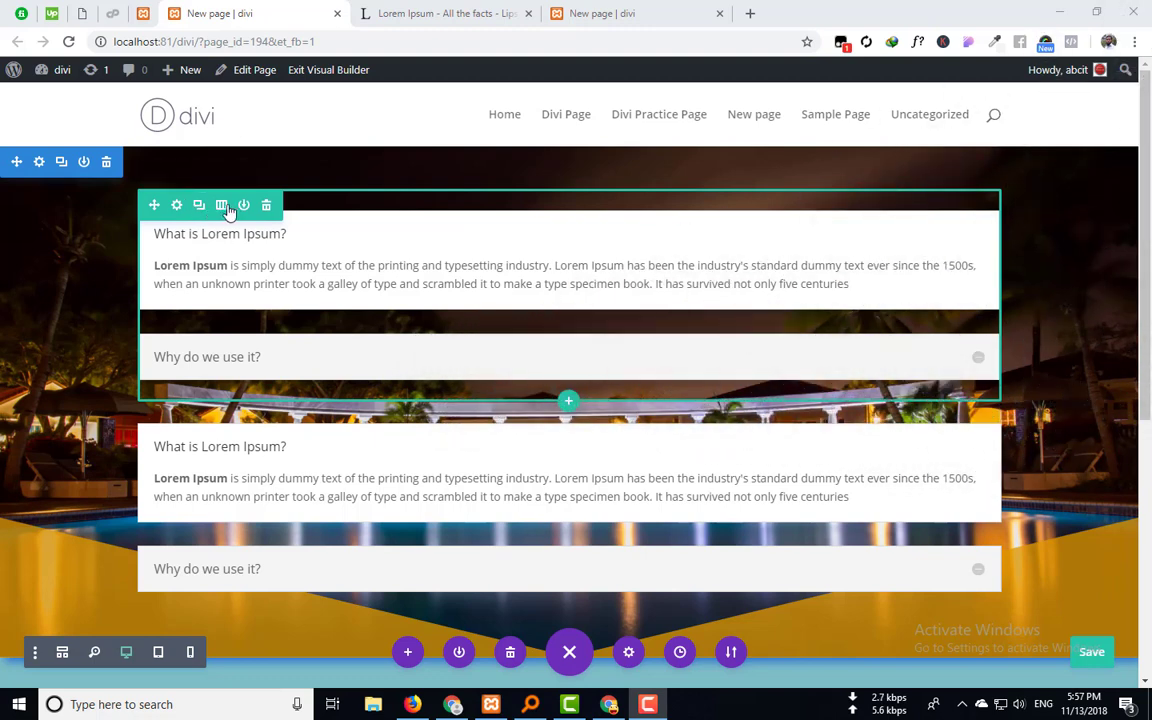
# Split the first row into two equal columns and move the other accordion row above it.
pyautogui.click(223, 207)
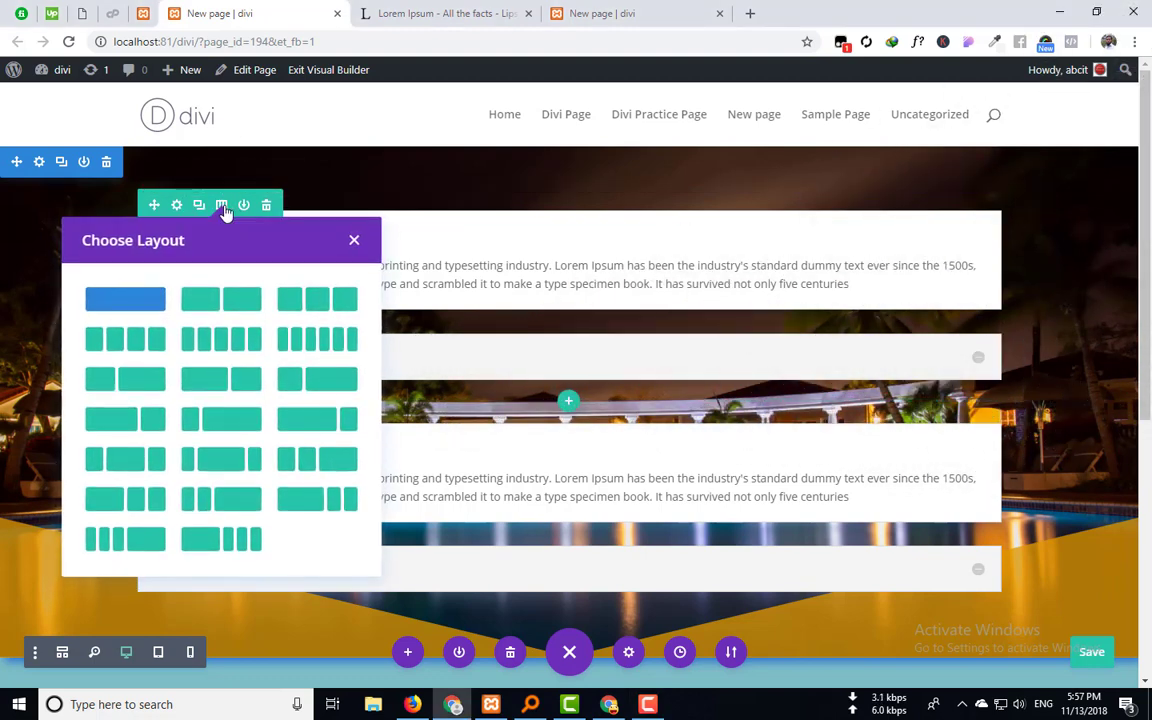
pyautogui.click(215, 302)
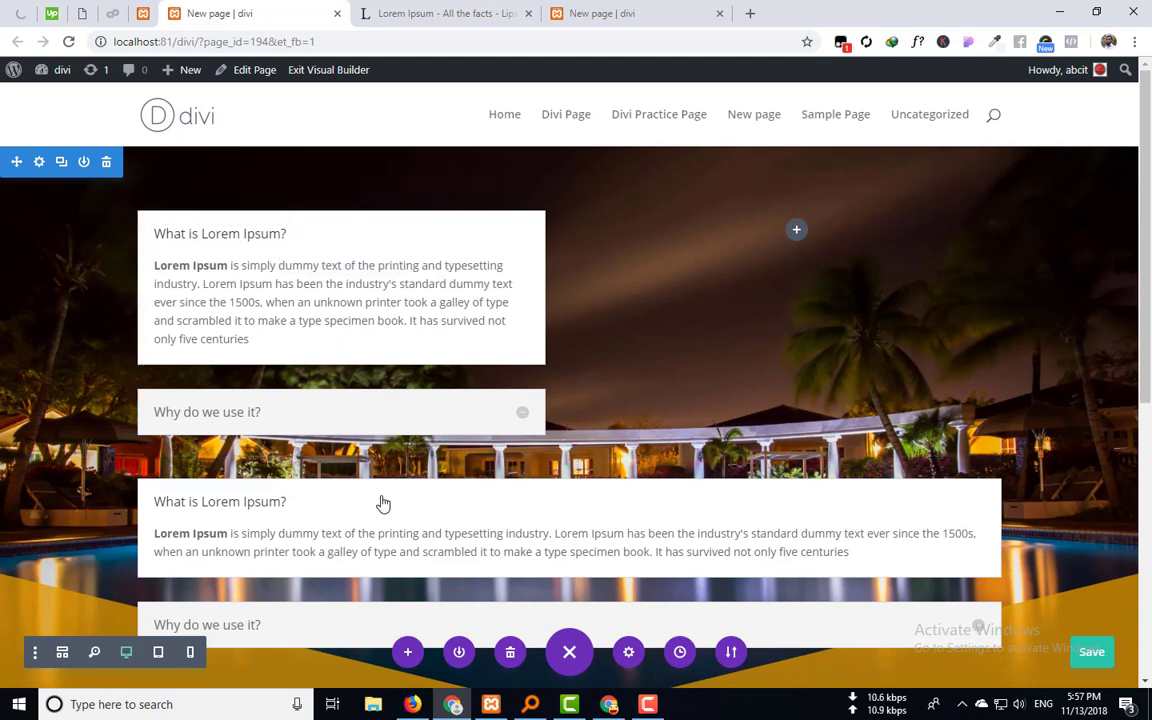
pyautogui.moveTo(155, 475); pyautogui.dragTo(789, 257)
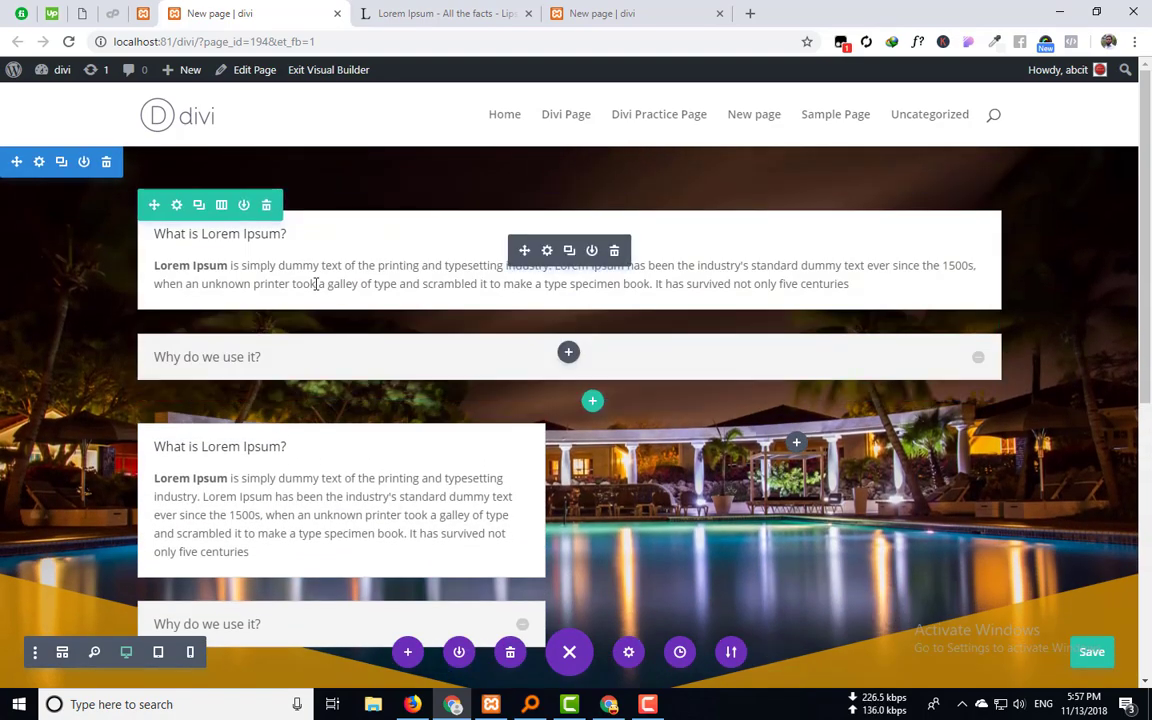
# Change the upper accordion row to a layout of two equal columns.
pyautogui.click(221, 206)
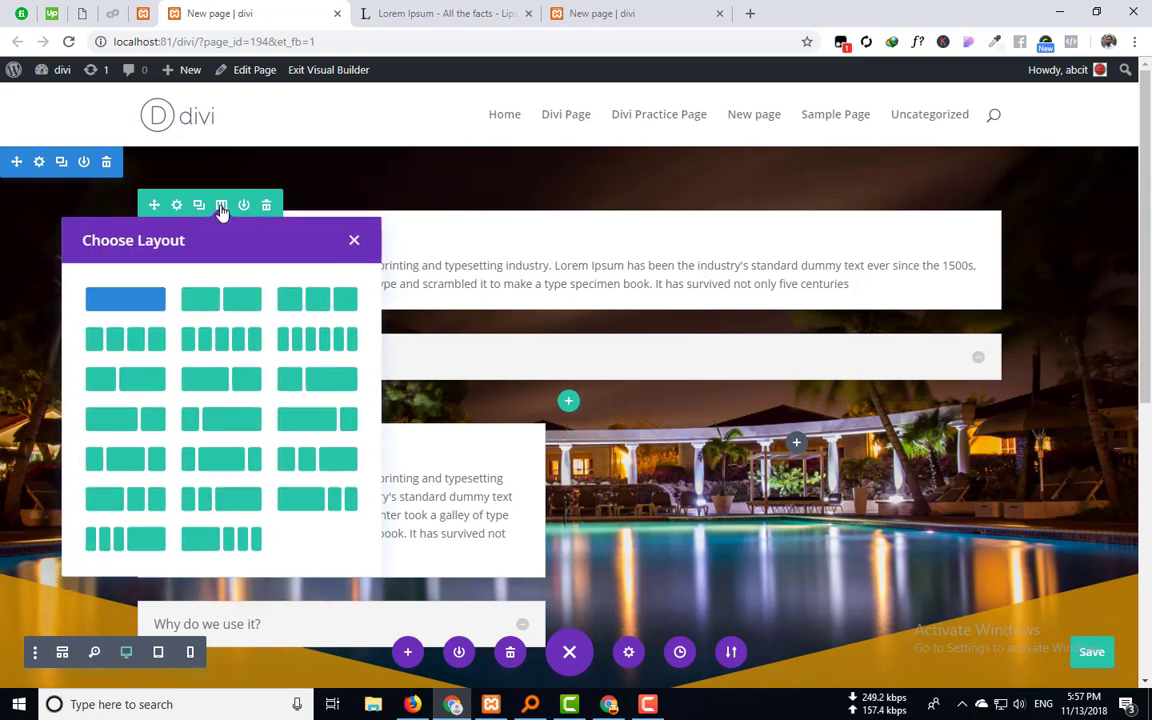
pyautogui.click(234, 314)
pyautogui.scroll(-1, 257, 406)
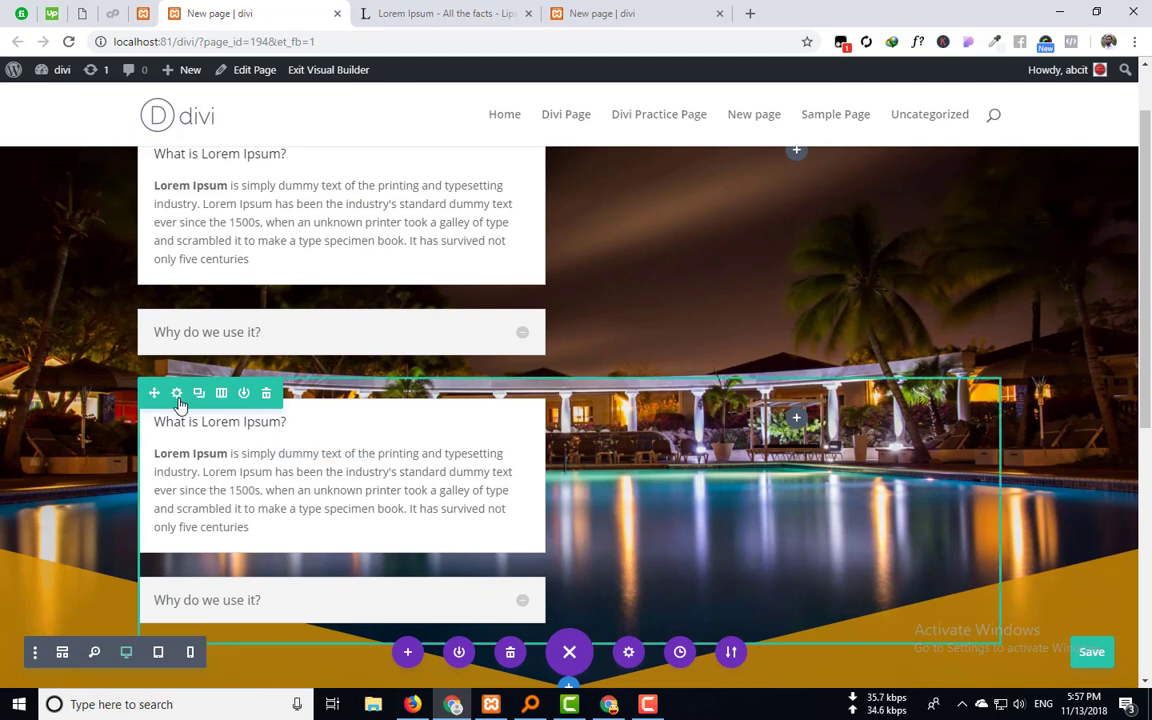
pyautogui.scroll(1, 759, 252)
pyautogui.scroll(-1, 300, 495)
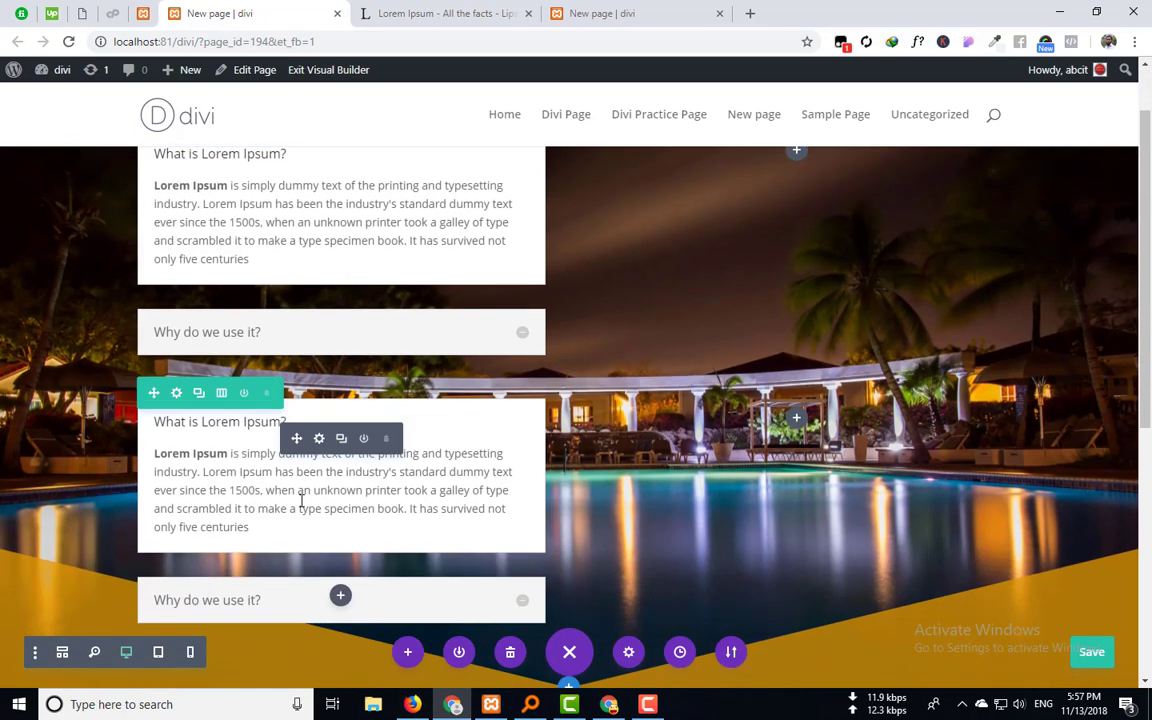
pyautogui.scroll(1, 249, 482)
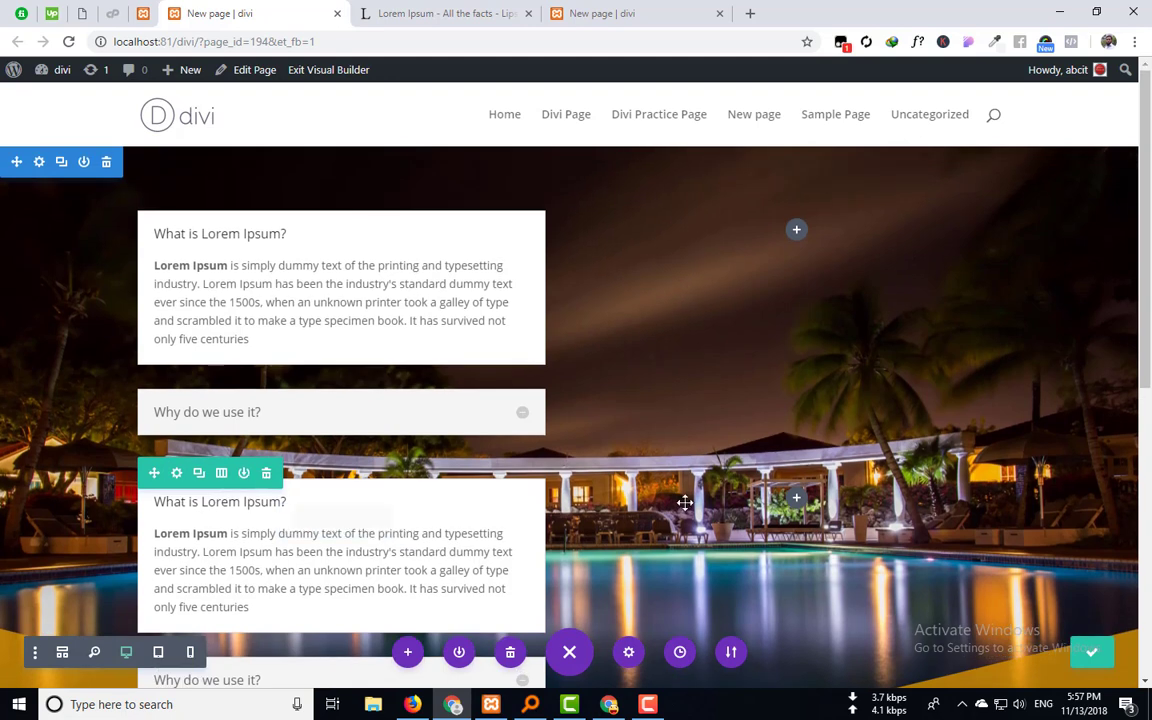
# Set the lower row to one full-width column and move its accordion module into the upper row's empty column.
pyautogui.click(222, 474)
pyautogui.click(113, 180)
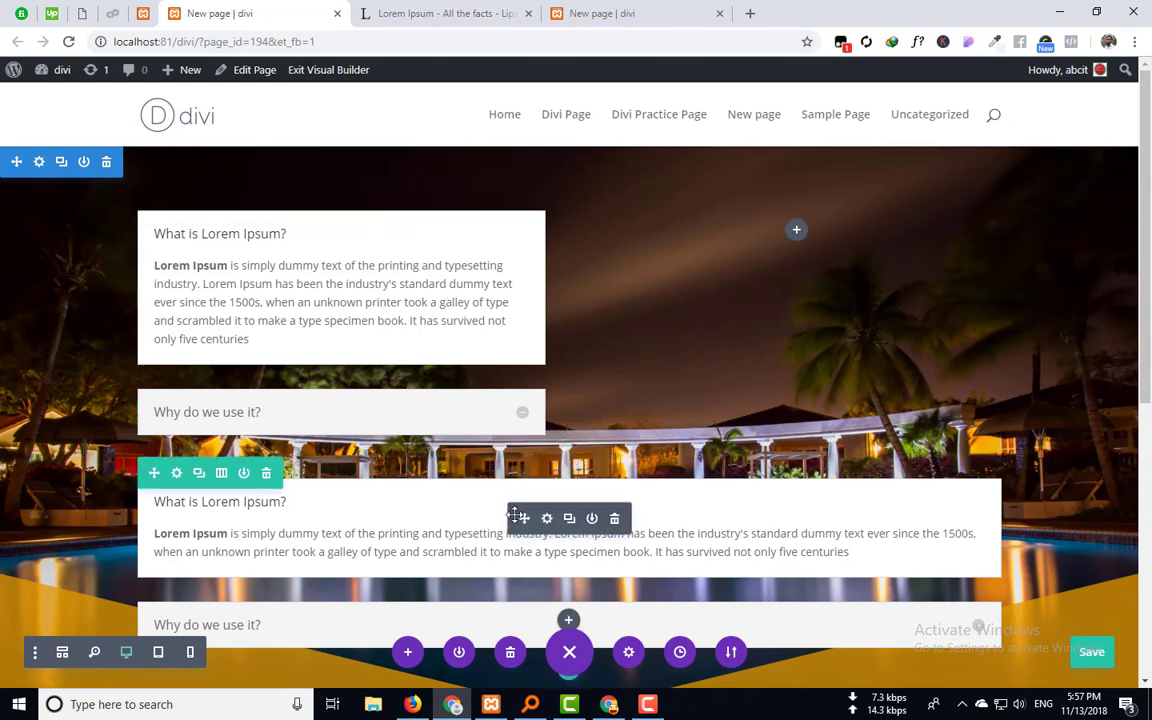
pyautogui.moveTo(526, 517); pyautogui.dragTo(797, 244)
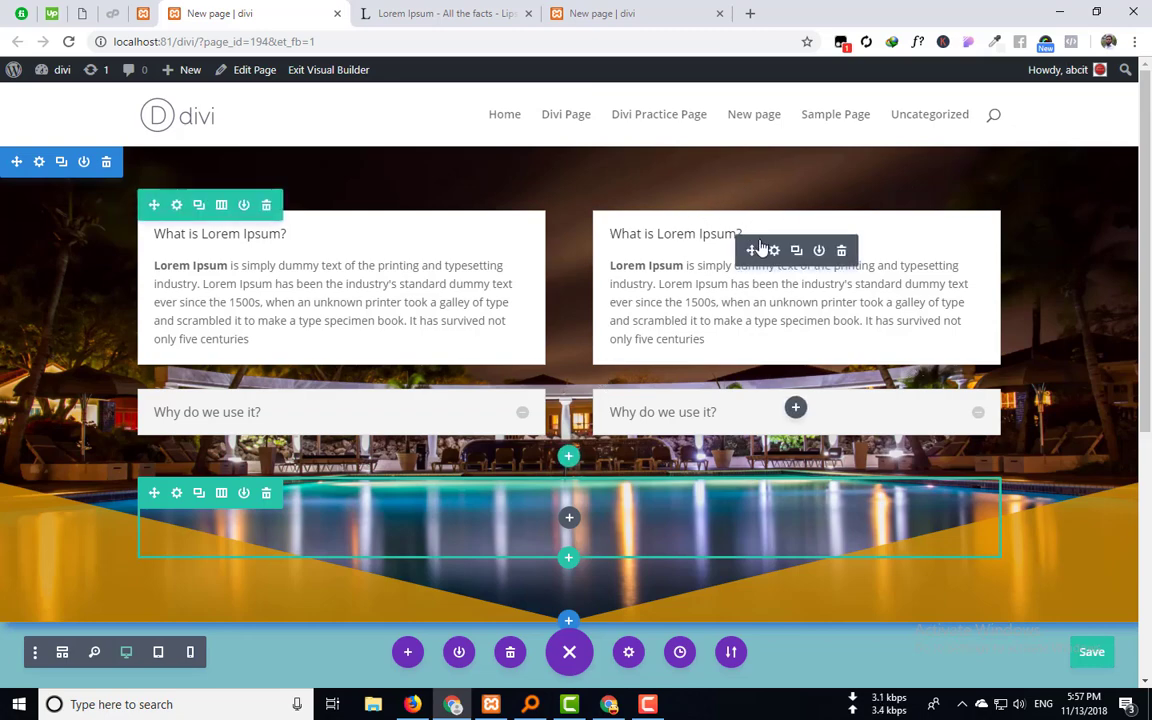
# Move the accordion module back into the lower row and return the upper row to one full-width column.
pyautogui.moveTo(755, 250); pyautogui.dragTo(578, 532)
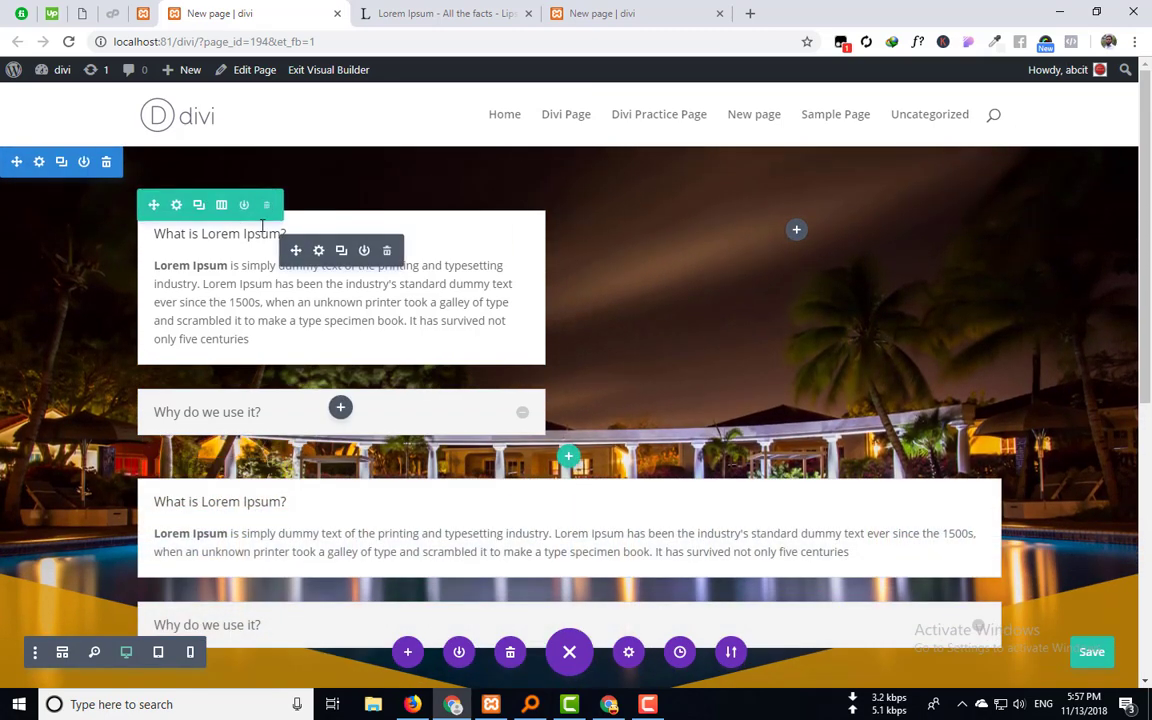
pyautogui.click(221, 205)
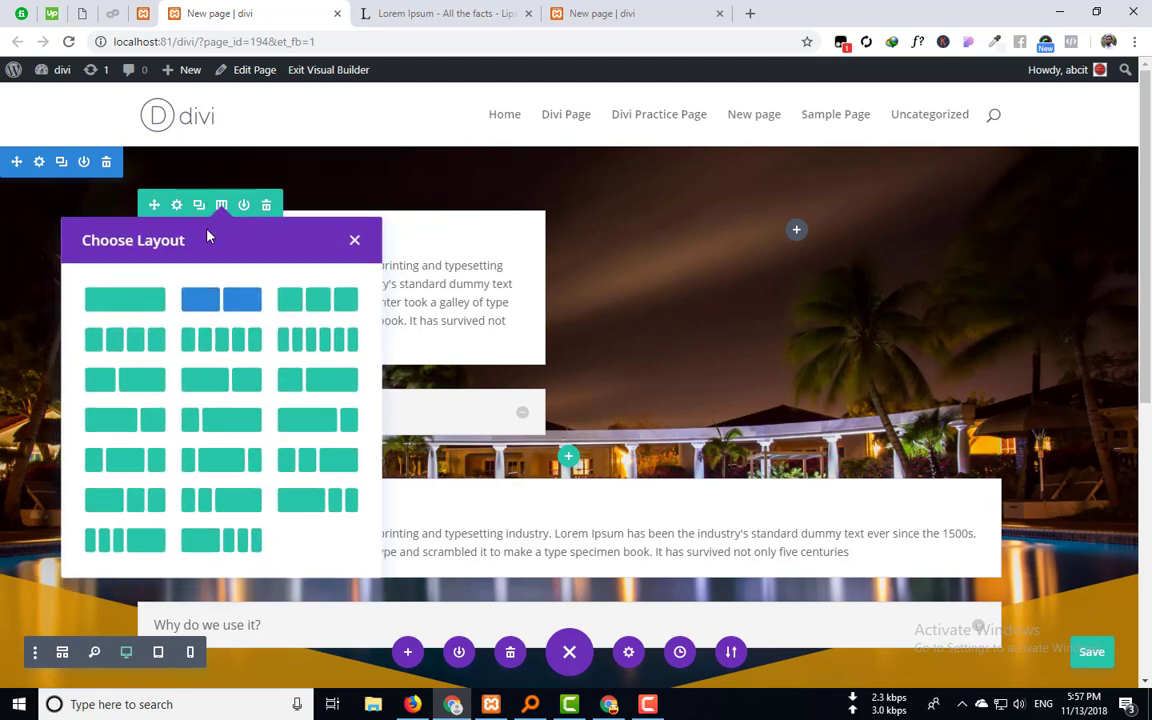
pyautogui.click(110, 304)
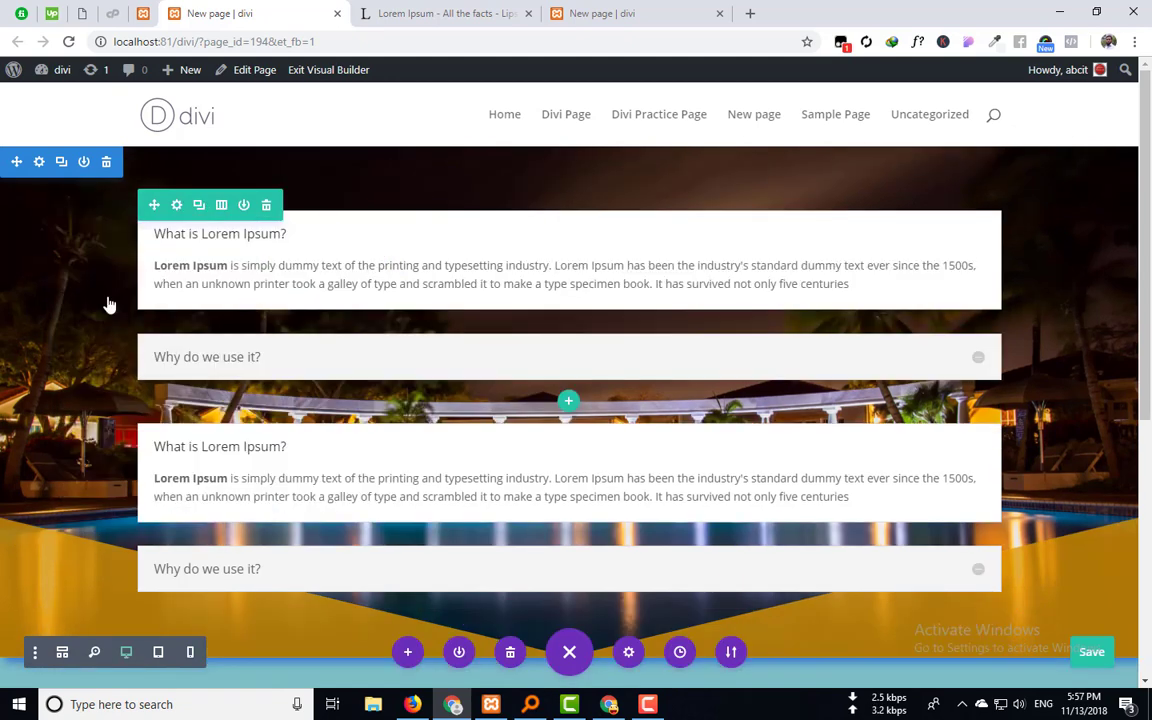
# Examine the Add to Library options for the first row and leave them without saving.
pyautogui.click(243, 207)
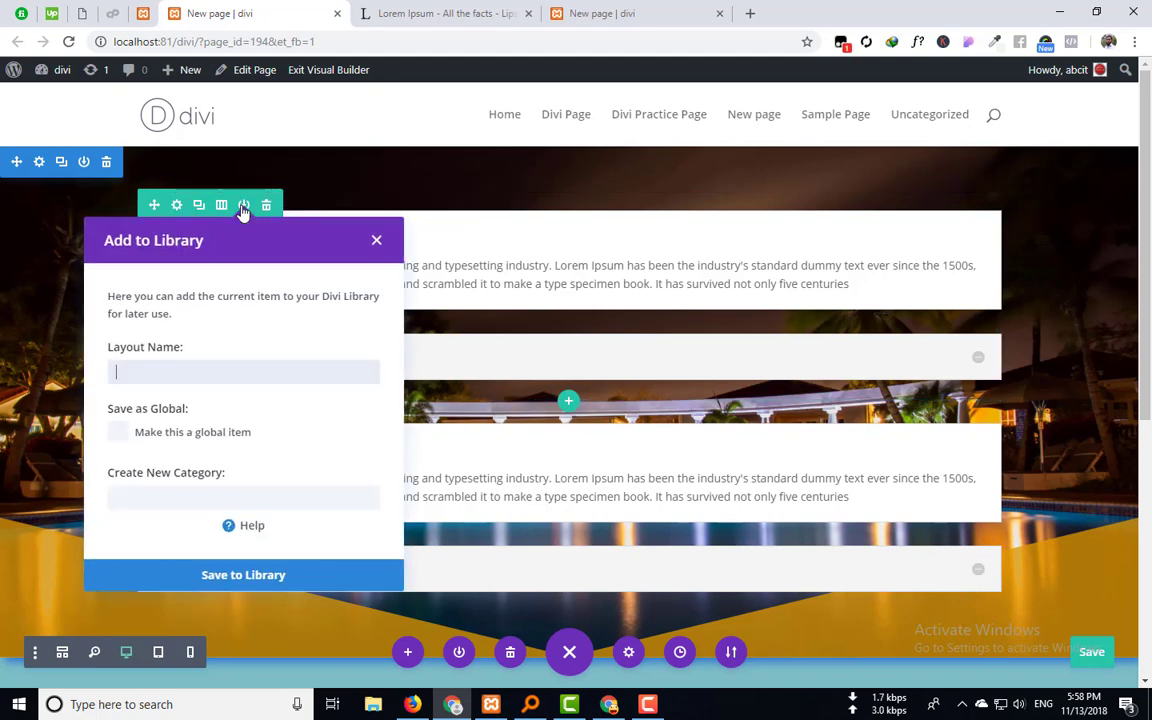
pyautogui.click(151, 369)
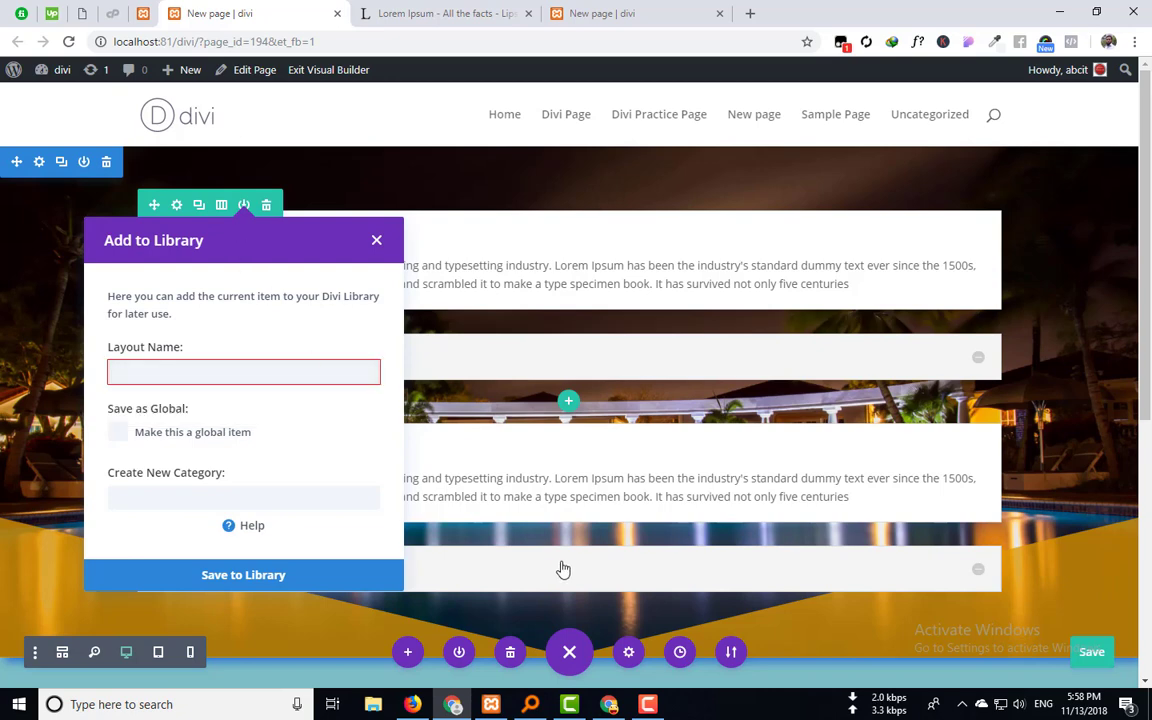
pyautogui.scroll(-3, 560, 563)
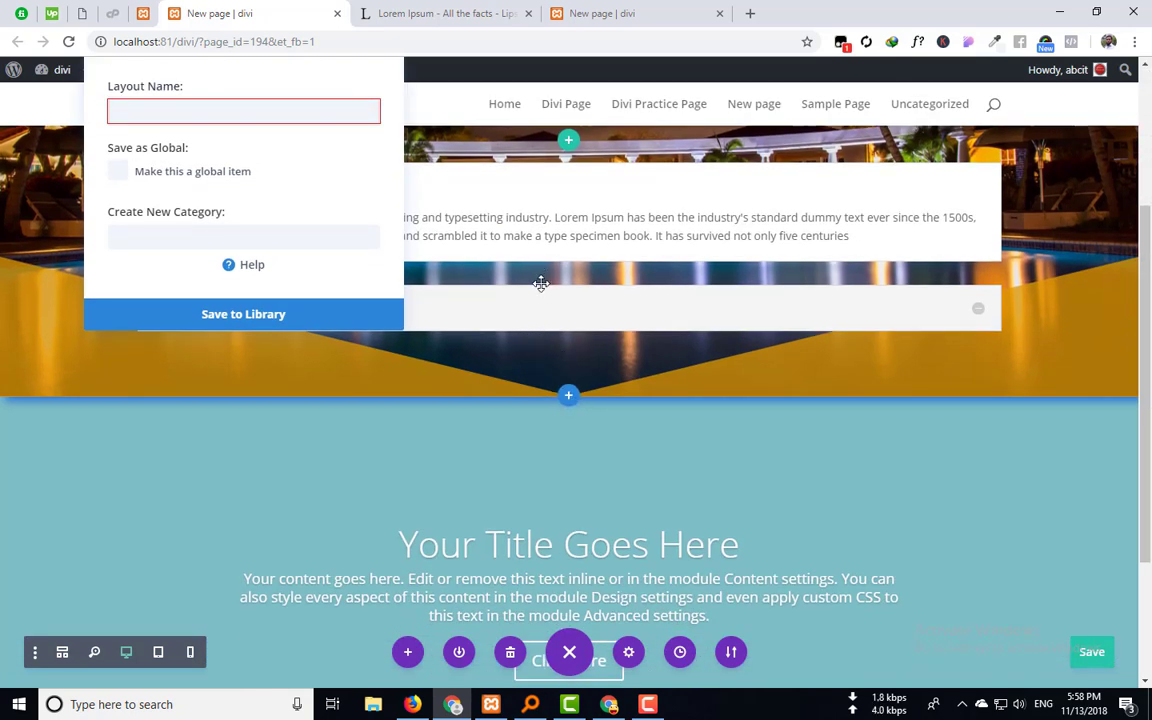
pyautogui.scroll(3, 540, 284)
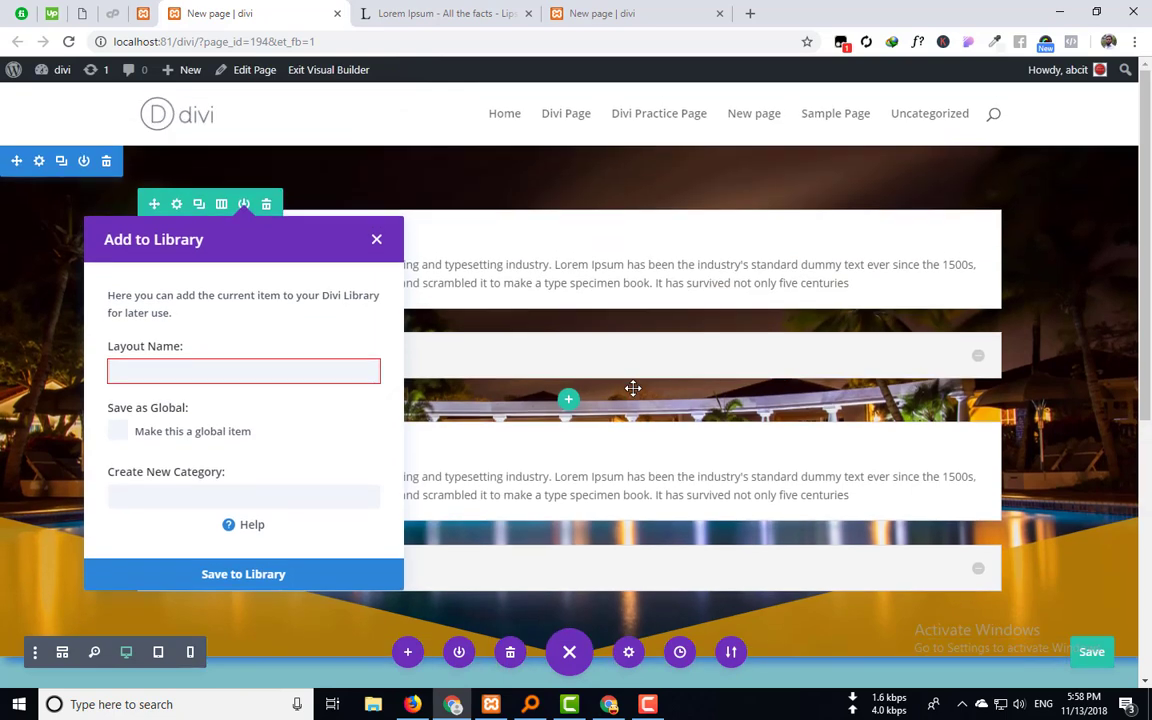
pyautogui.click(377, 243)
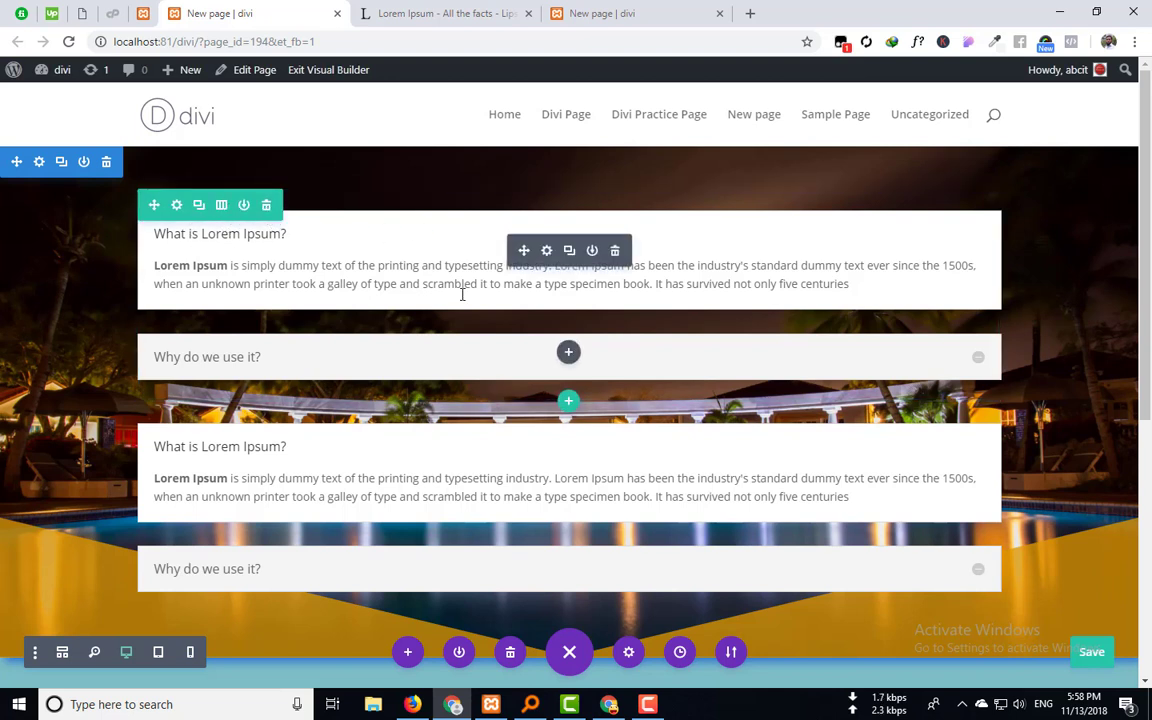
# In the first row's link settings, set the Row Link Target to In The New Tab.
pyautogui.click(176, 206)
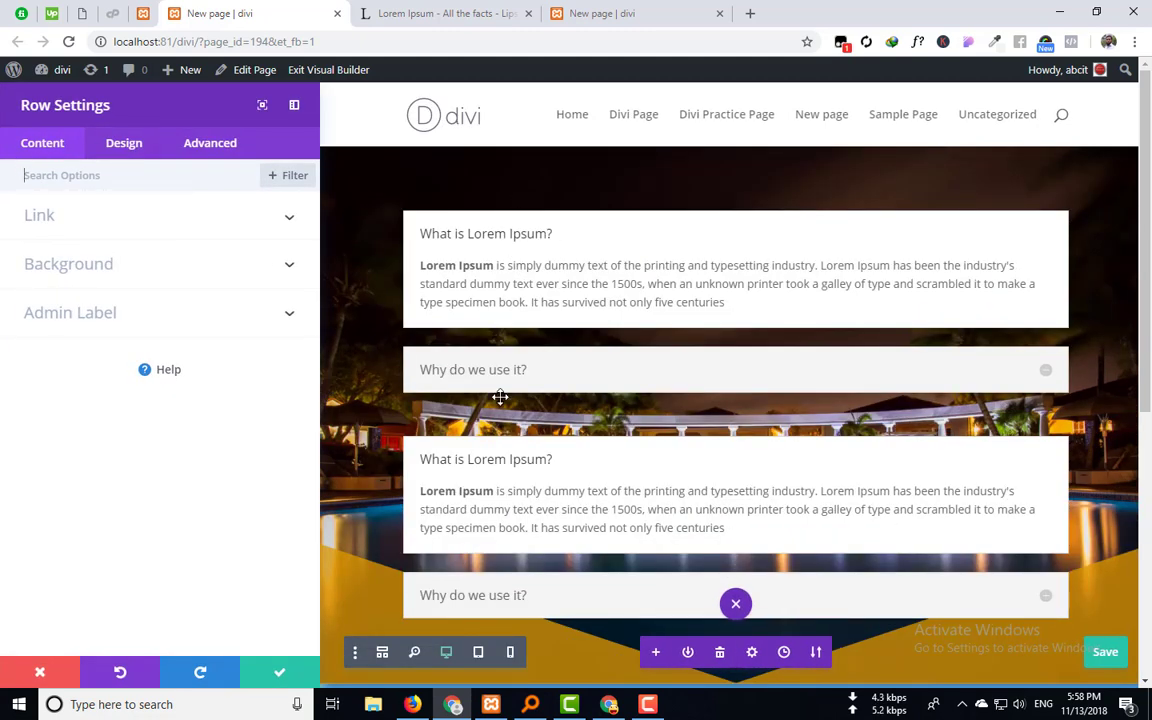
pyautogui.click(57, 228)
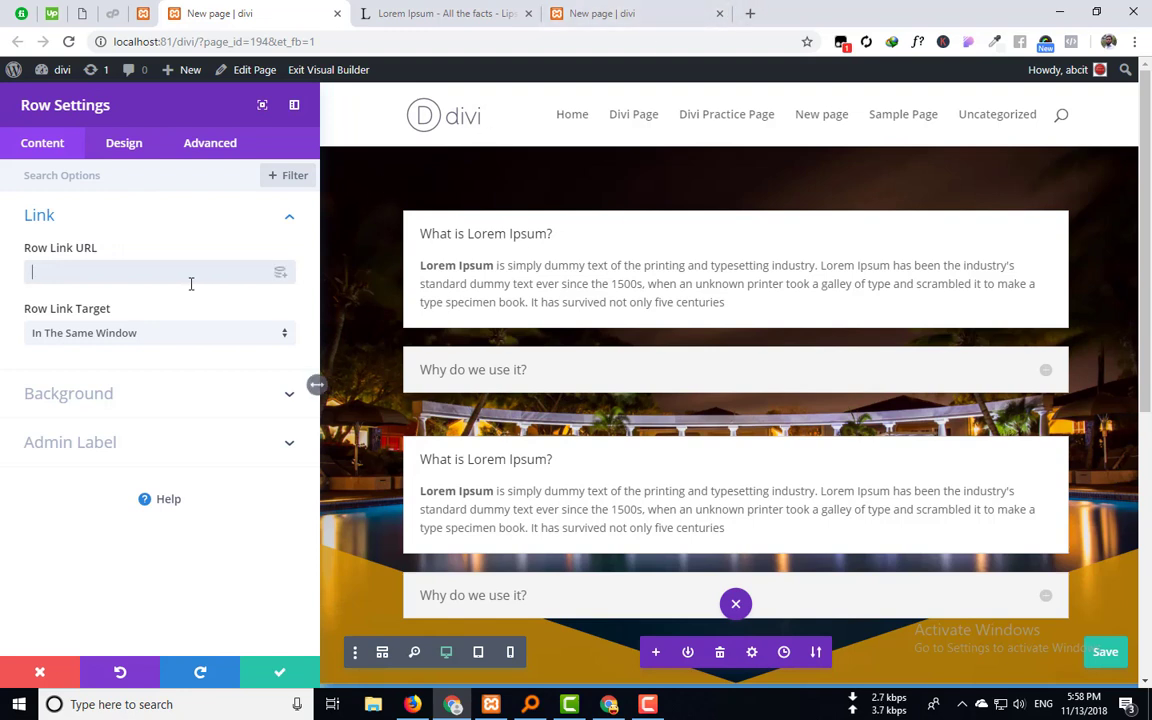
pyautogui.click(121, 341)
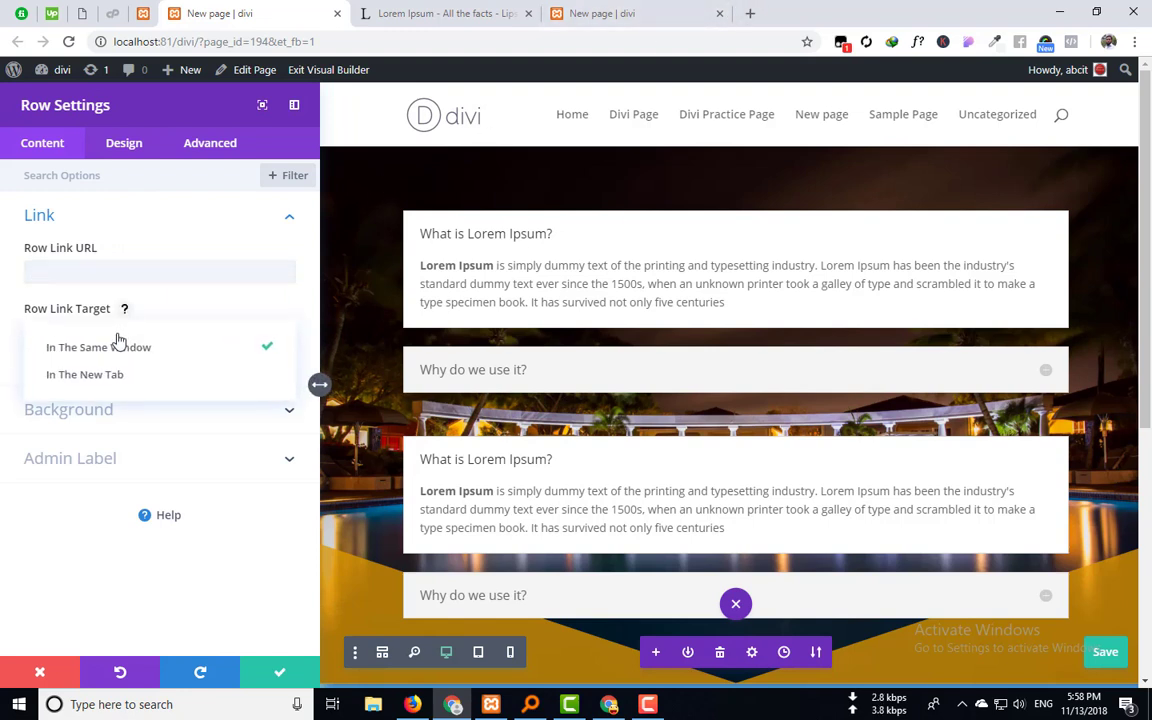
pyautogui.click(106, 376)
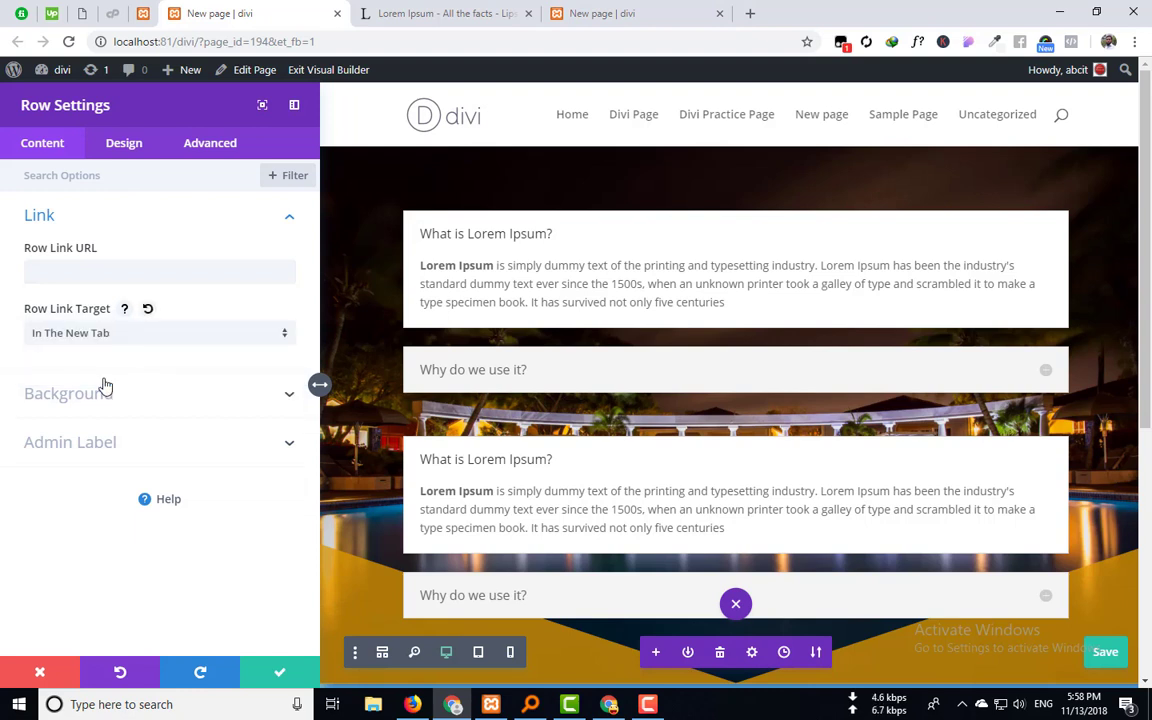
pyautogui.click(128, 339)
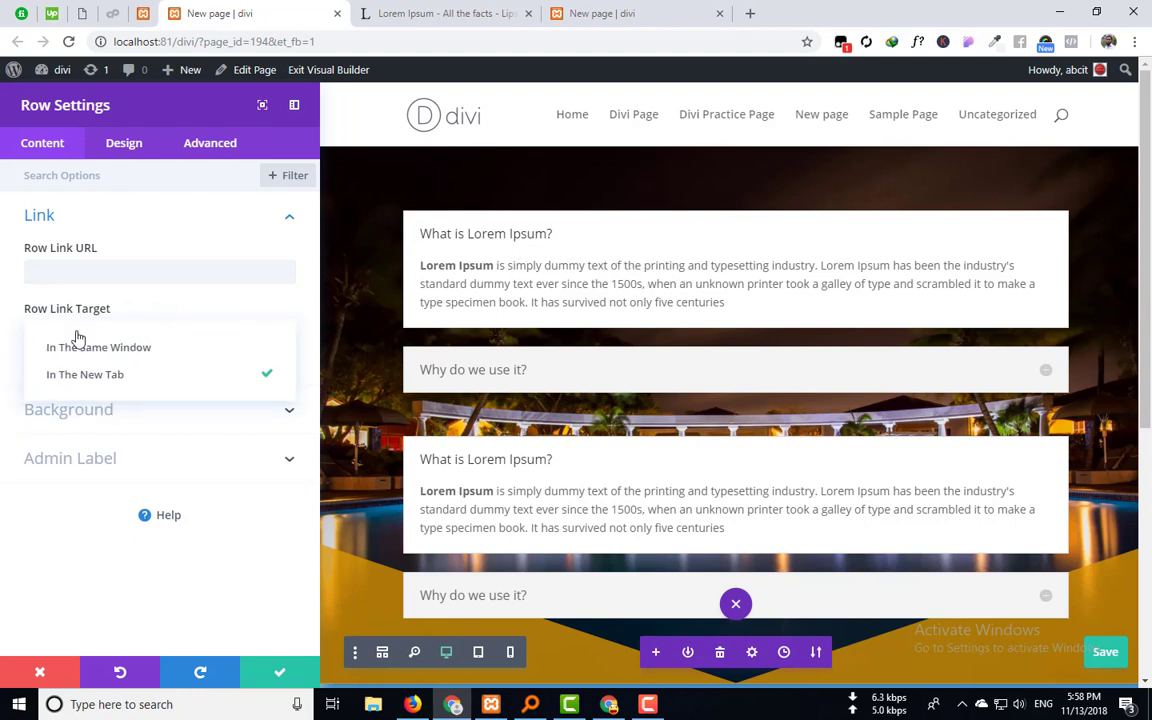
pyautogui.click(96, 277)
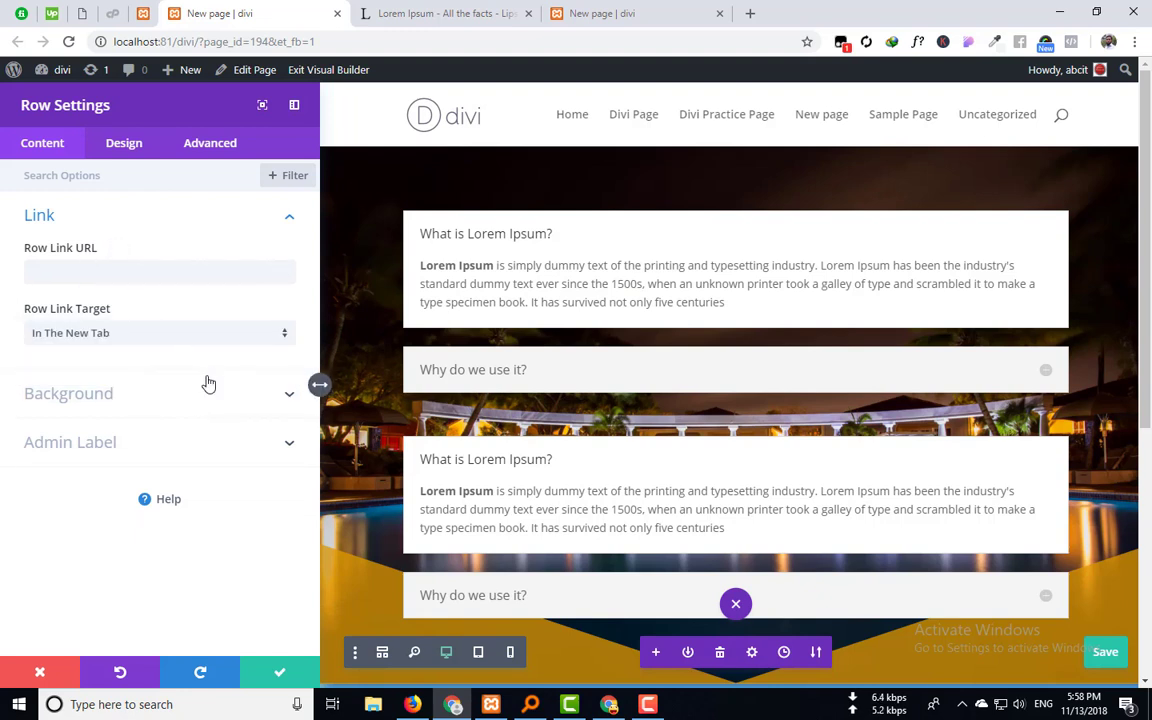
# Try Page Link and Homepage Link as the Row Link URL, removing each one again.
pyautogui.click(280, 274)
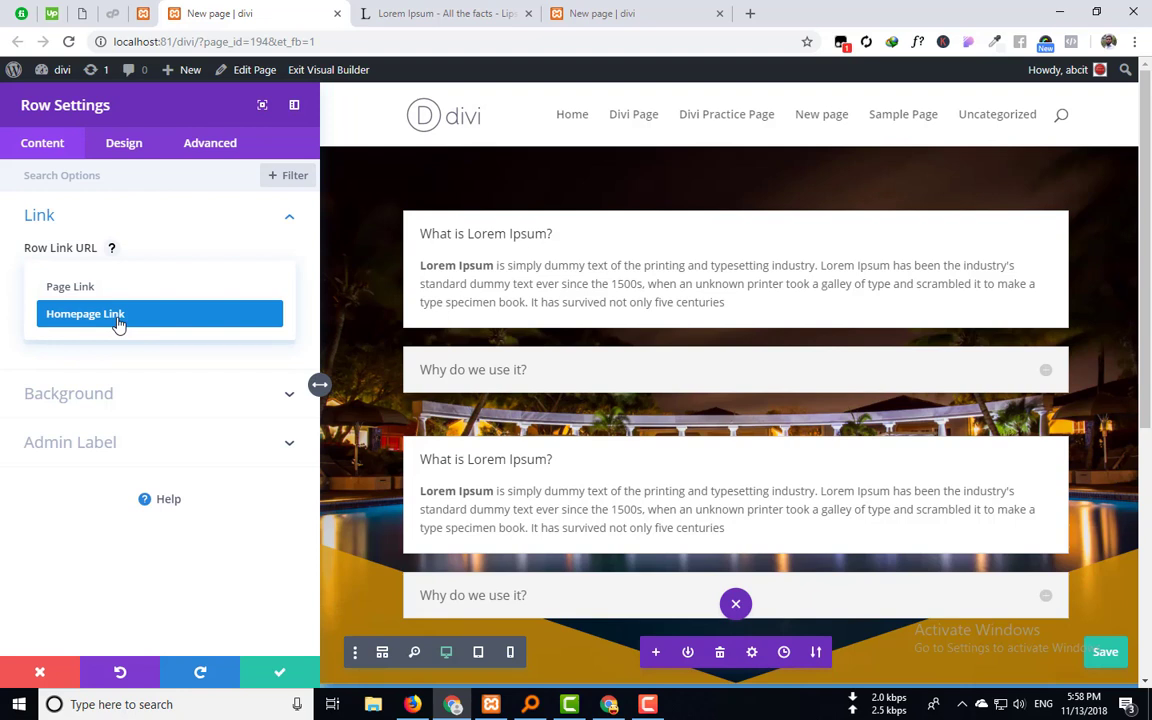
pyautogui.click(93, 288)
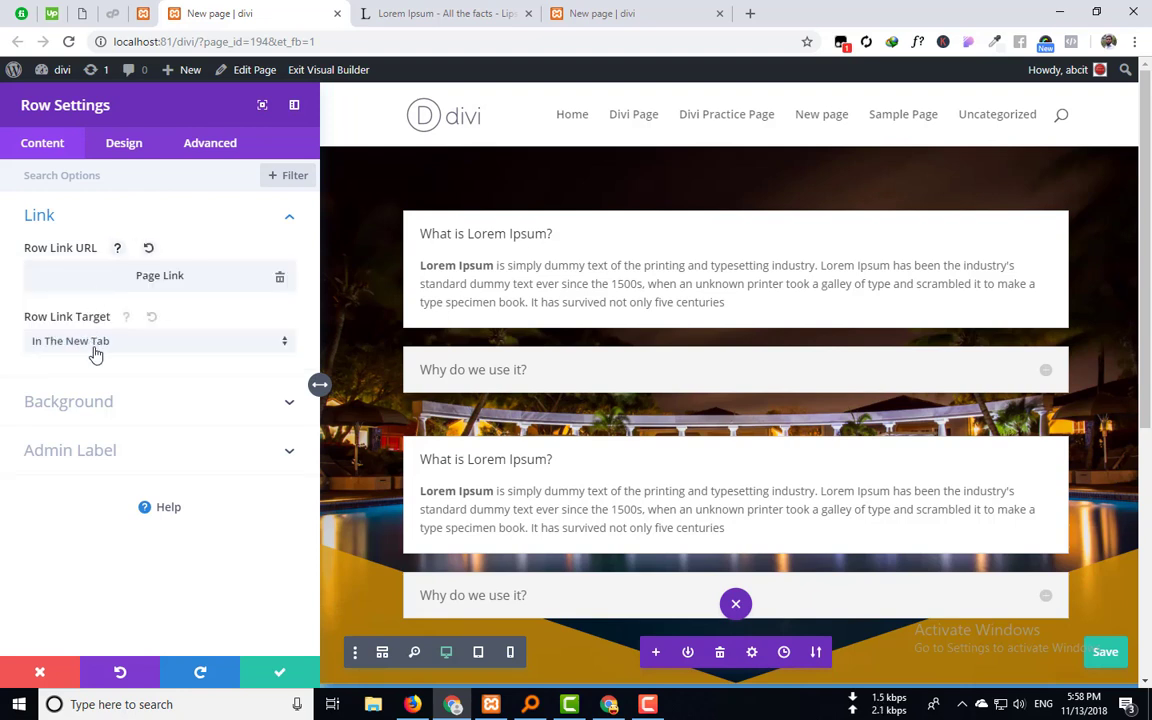
pyautogui.click(278, 280)
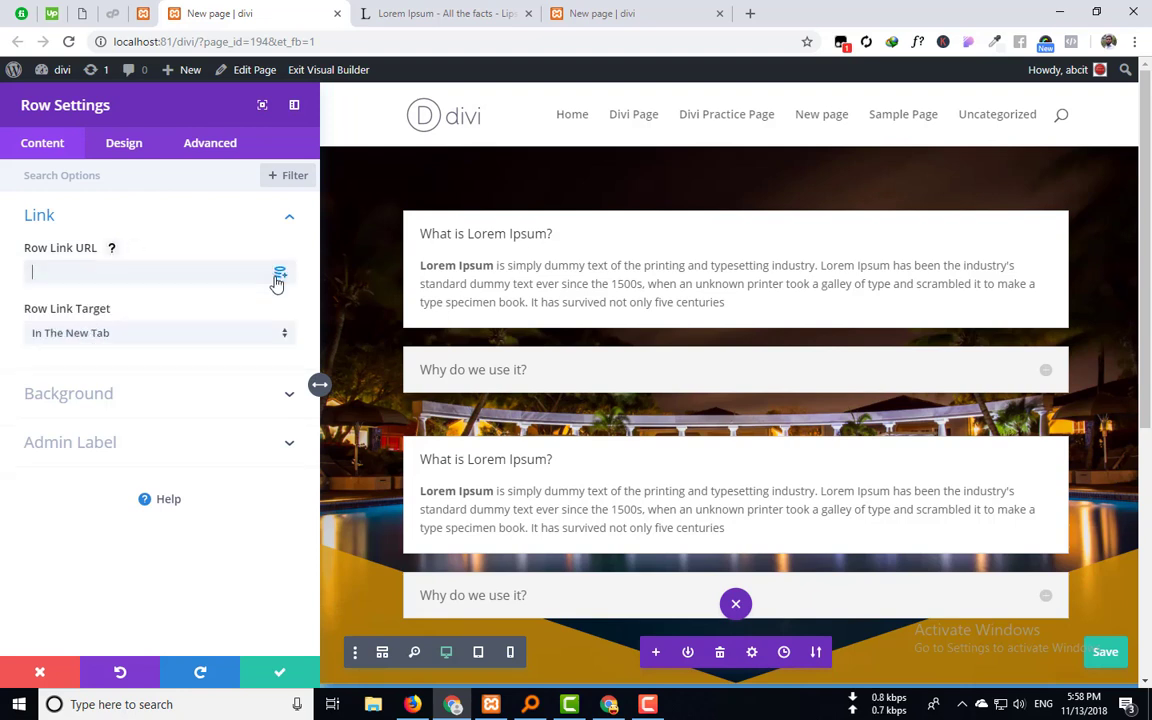
pyautogui.click(283, 283)
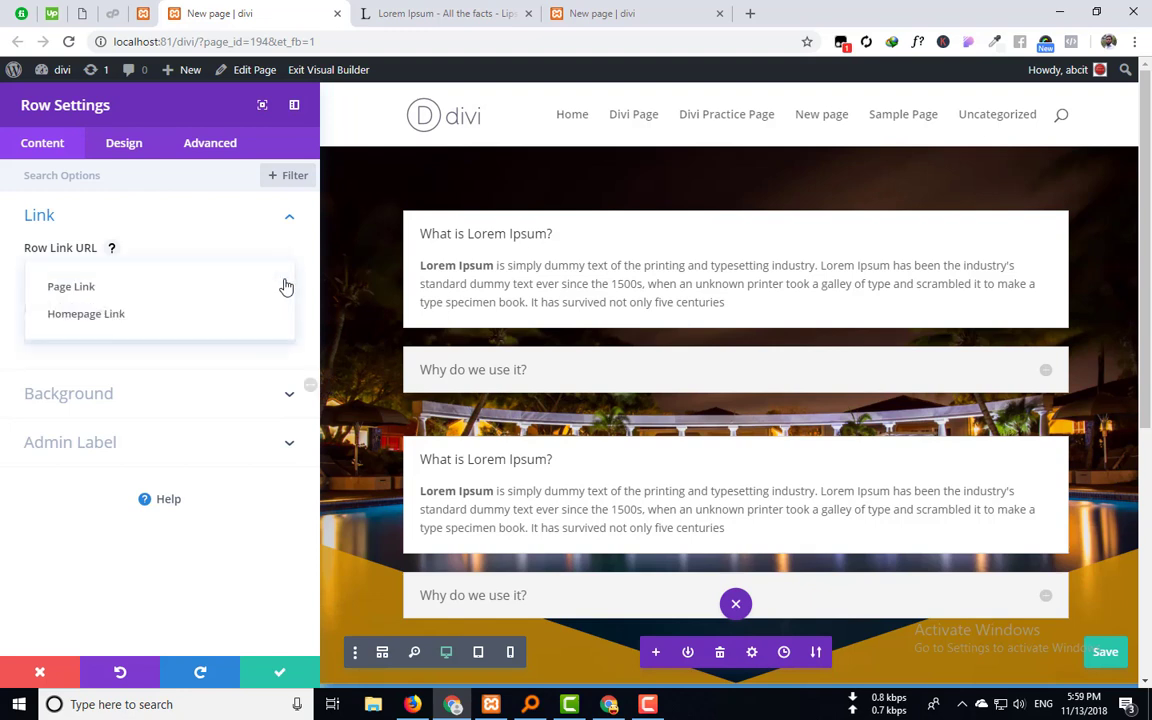
pyautogui.click(103, 321)
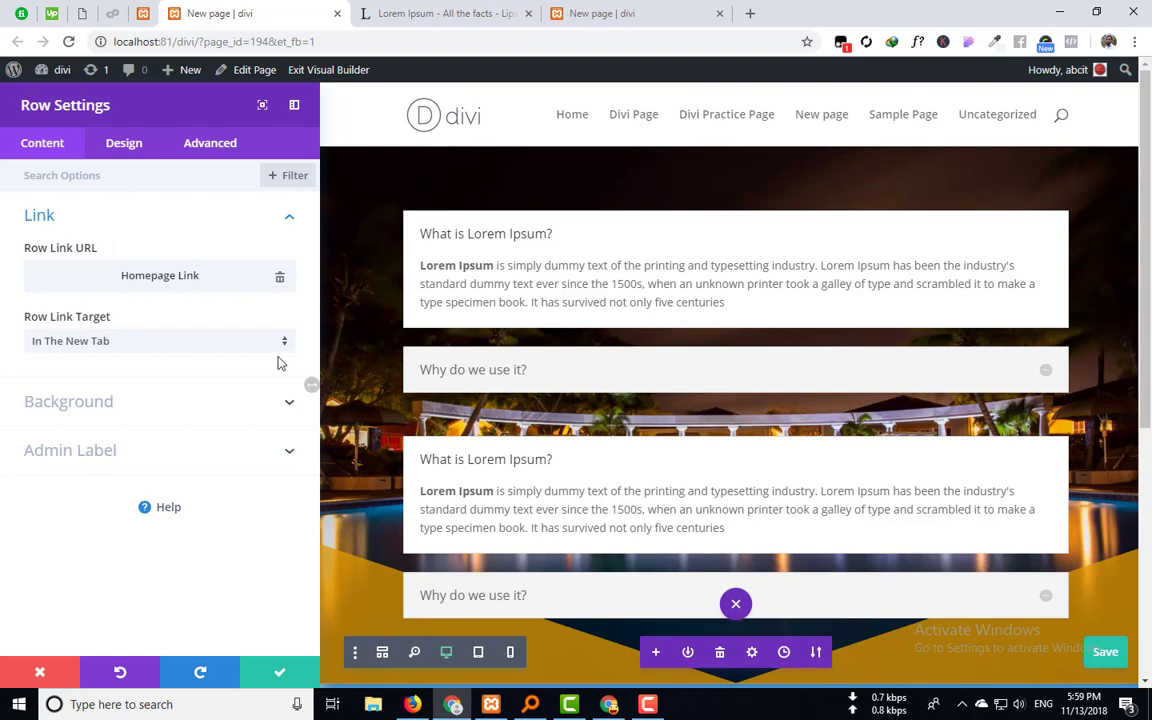
pyautogui.click(281, 280)
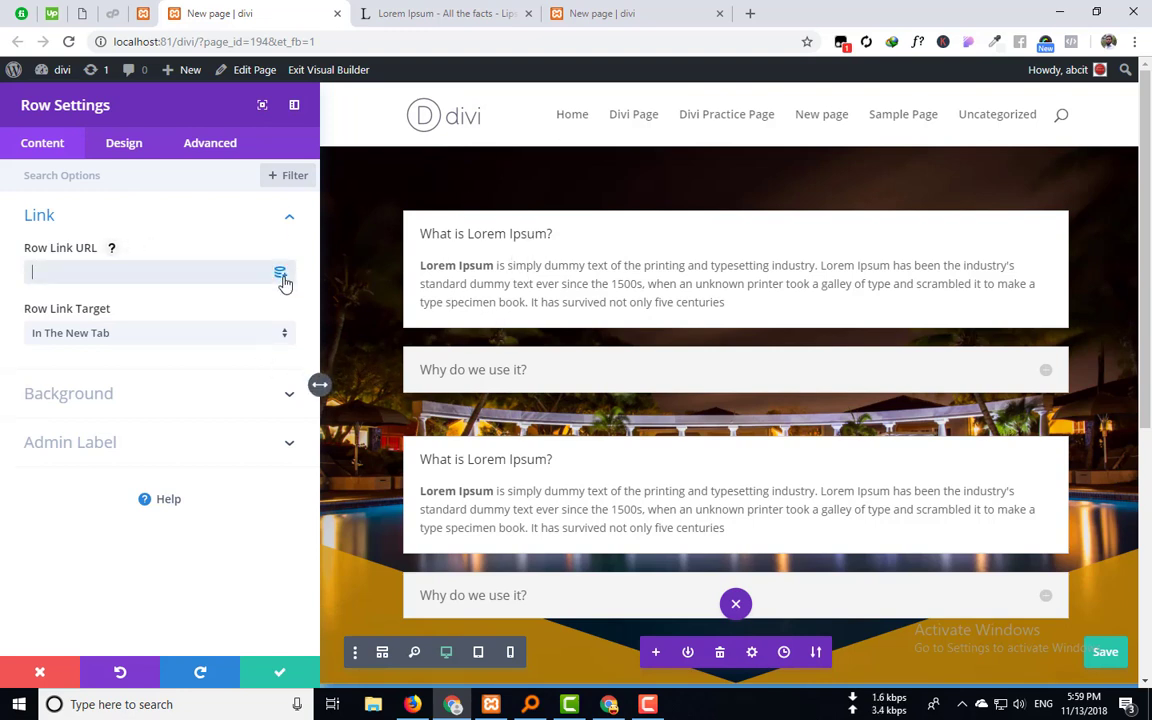
# Examine the row's background options for color, gradient, image and video, including the background image settings.
pyautogui.click(120, 413)
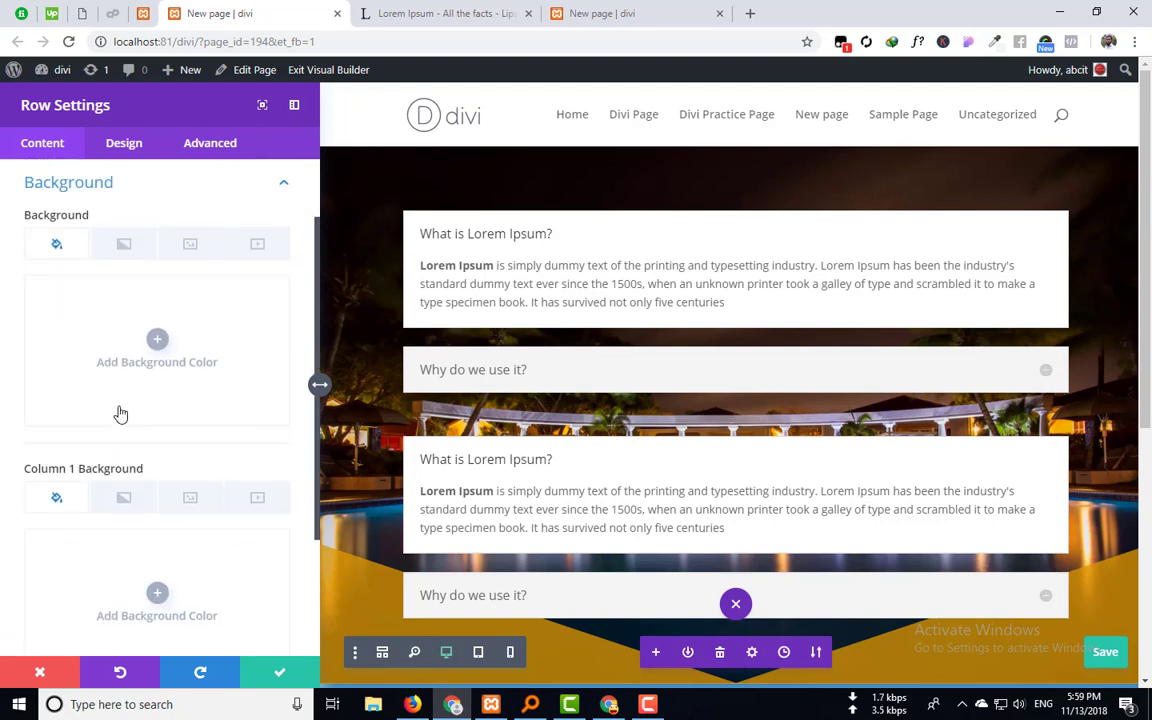
pyautogui.click(123, 244)
pyautogui.click(60, 247)
pyautogui.click(123, 244)
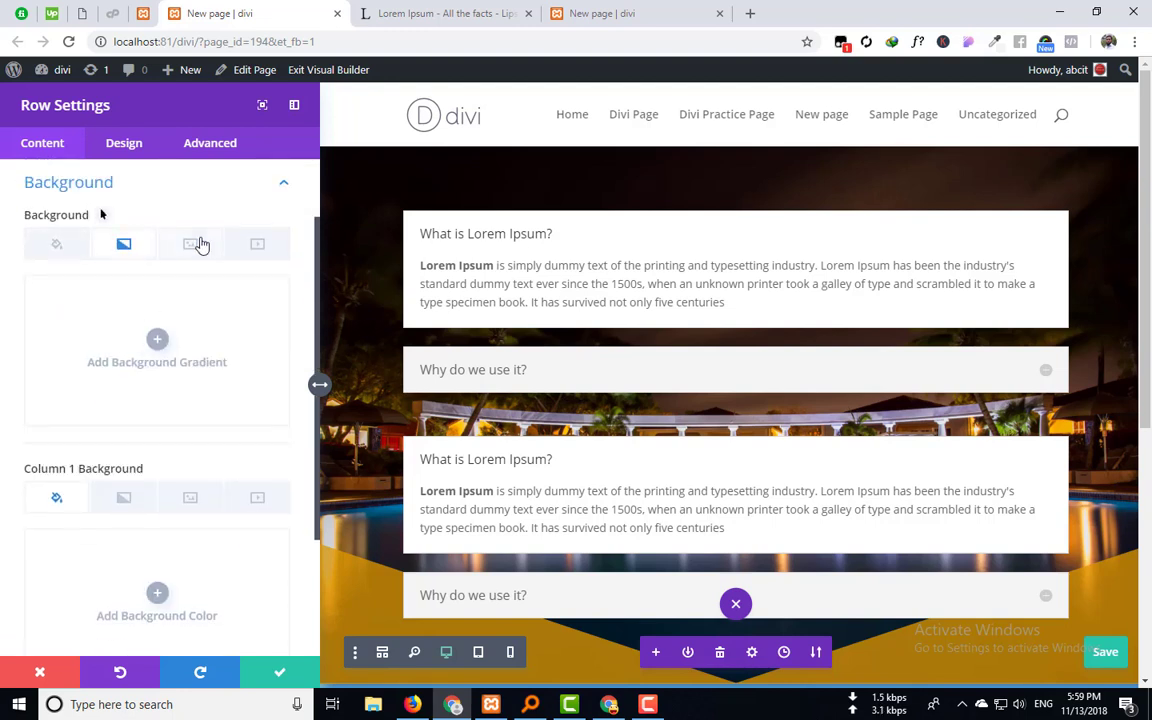
pyautogui.click(190, 244)
pyautogui.click(257, 244)
pyautogui.click(57, 246)
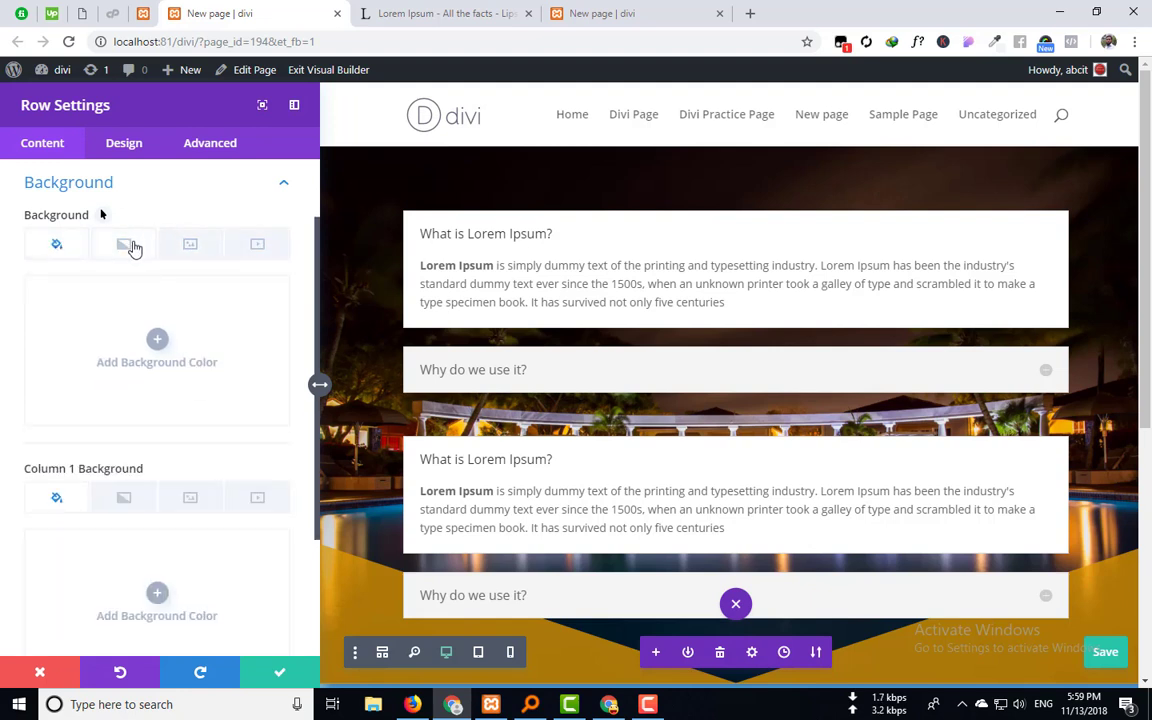
pyautogui.scroll(-1, 150, 380)
pyautogui.scroll(1, 136, 290)
pyautogui.click(125, 250)
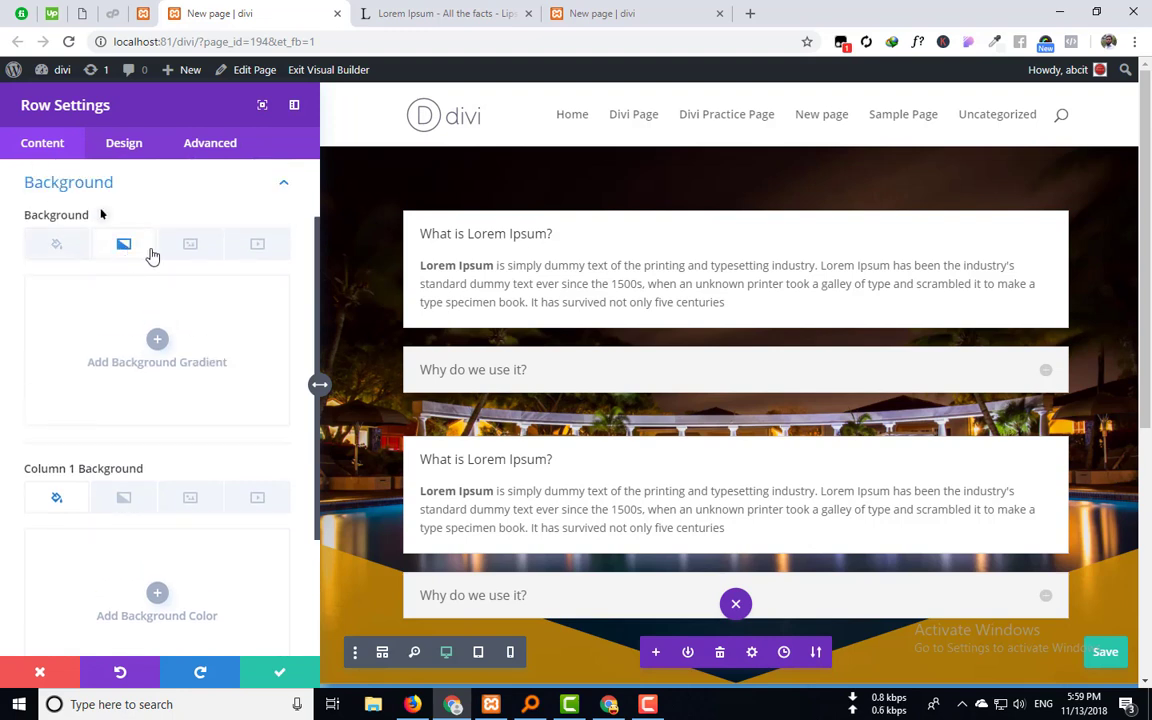
pyautogui.click(171, 256)
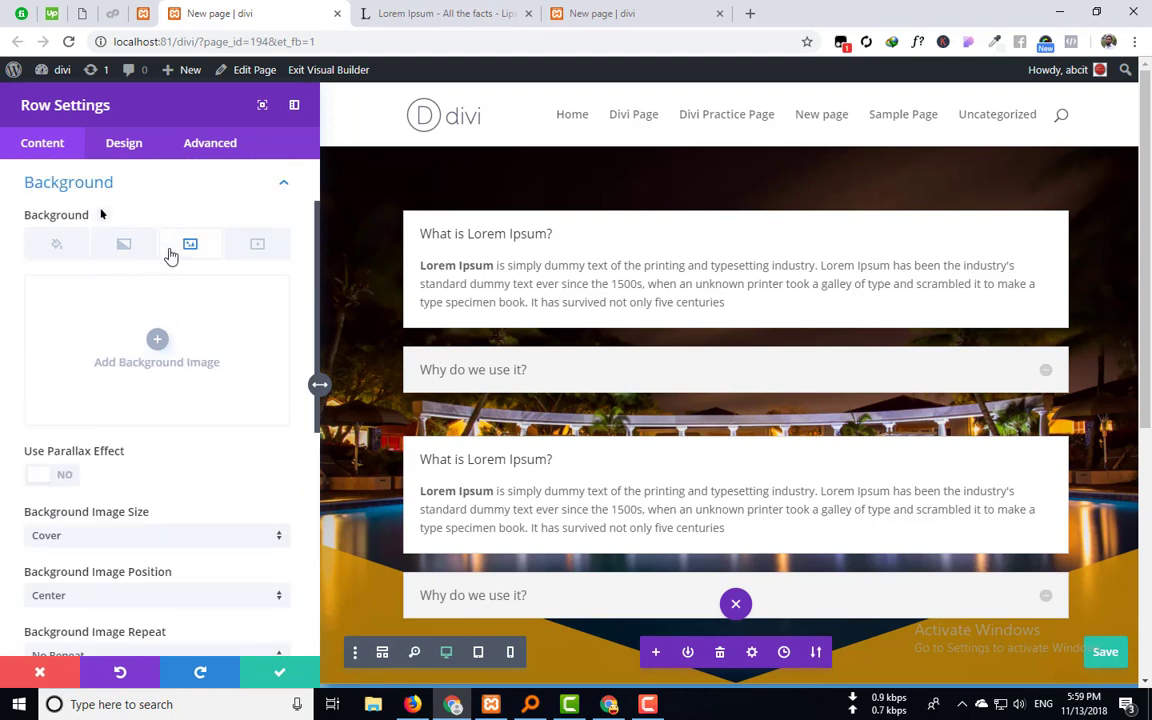
pyautogui.scroll(-3, 103, 560)
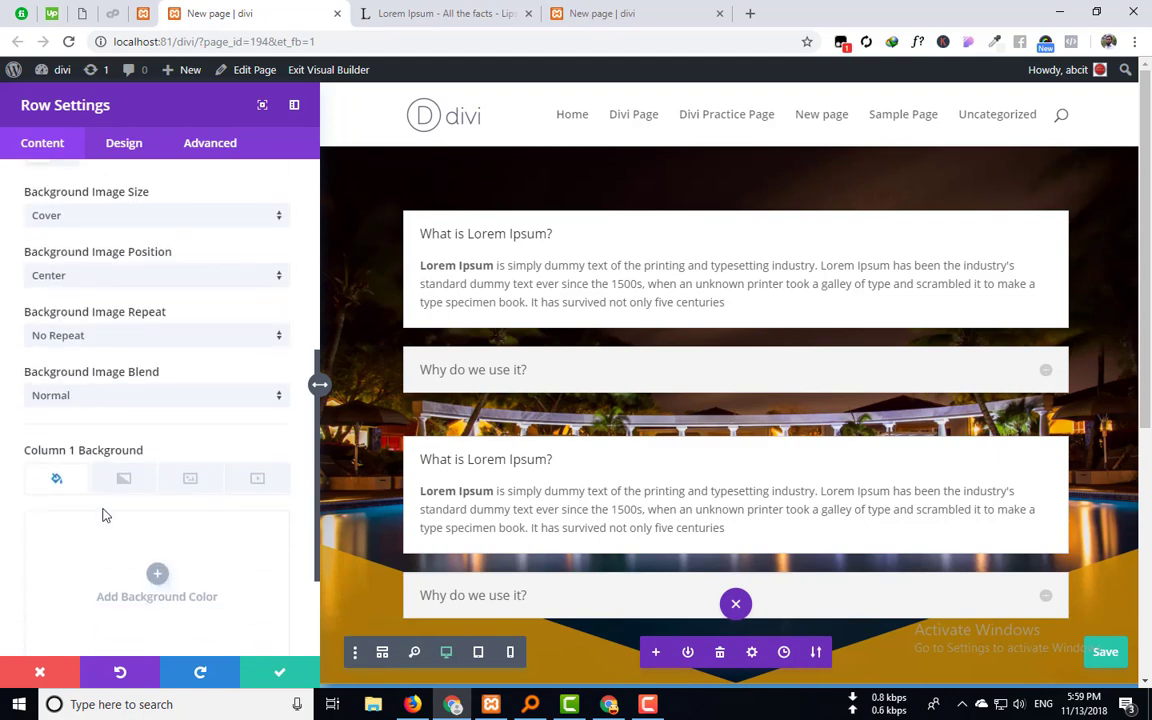
# Set the first row's background color to green, #7cda24.
pyautogui.scroll(3, 103, 515)
pyautogui.click(57, 333)
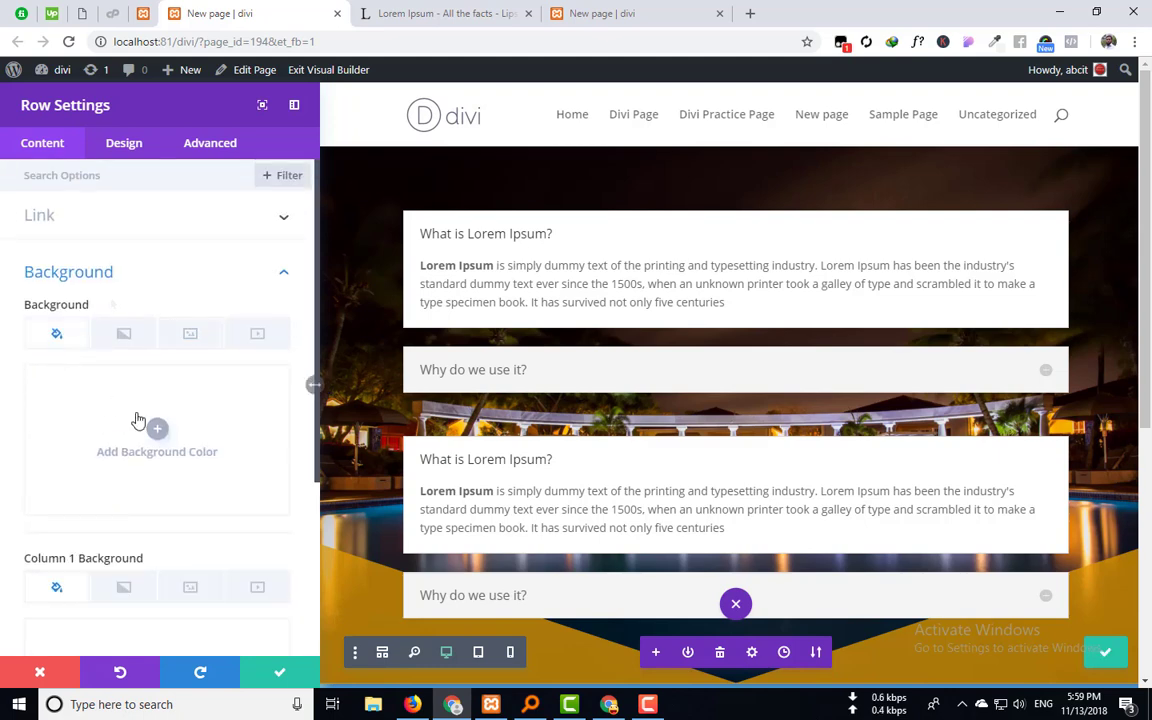
pyautogui.click(155, 427)
pyautogui.click(197, 520)
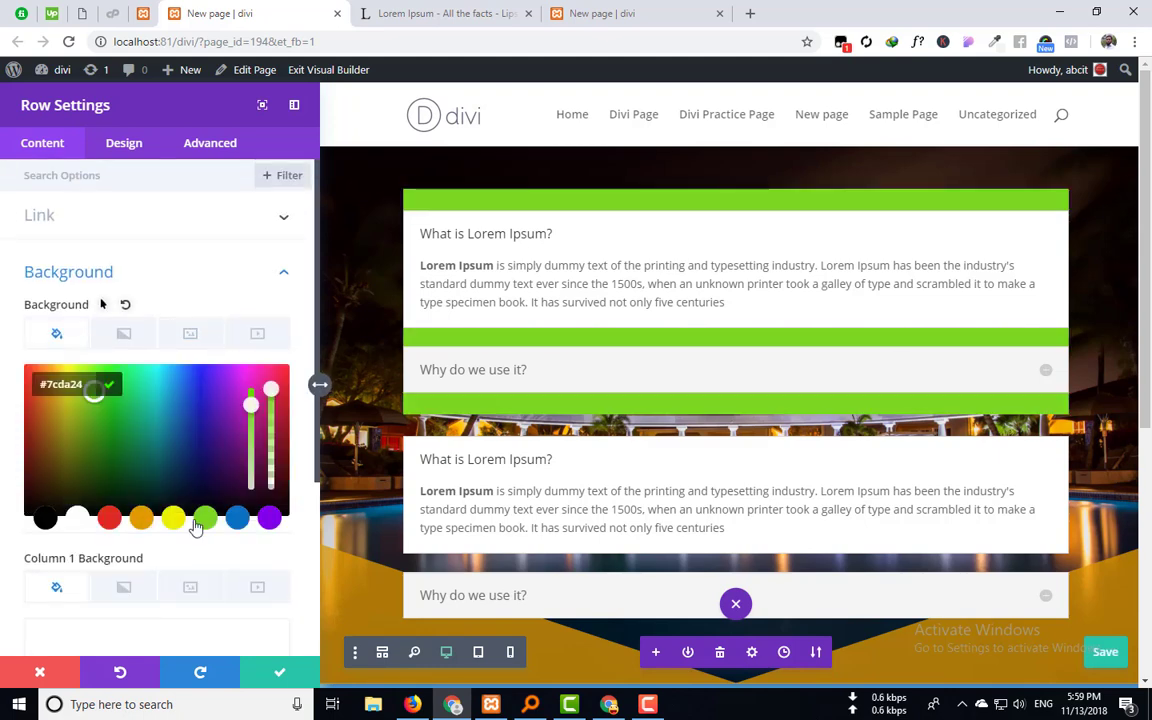
pyautogui.click(146, 320)
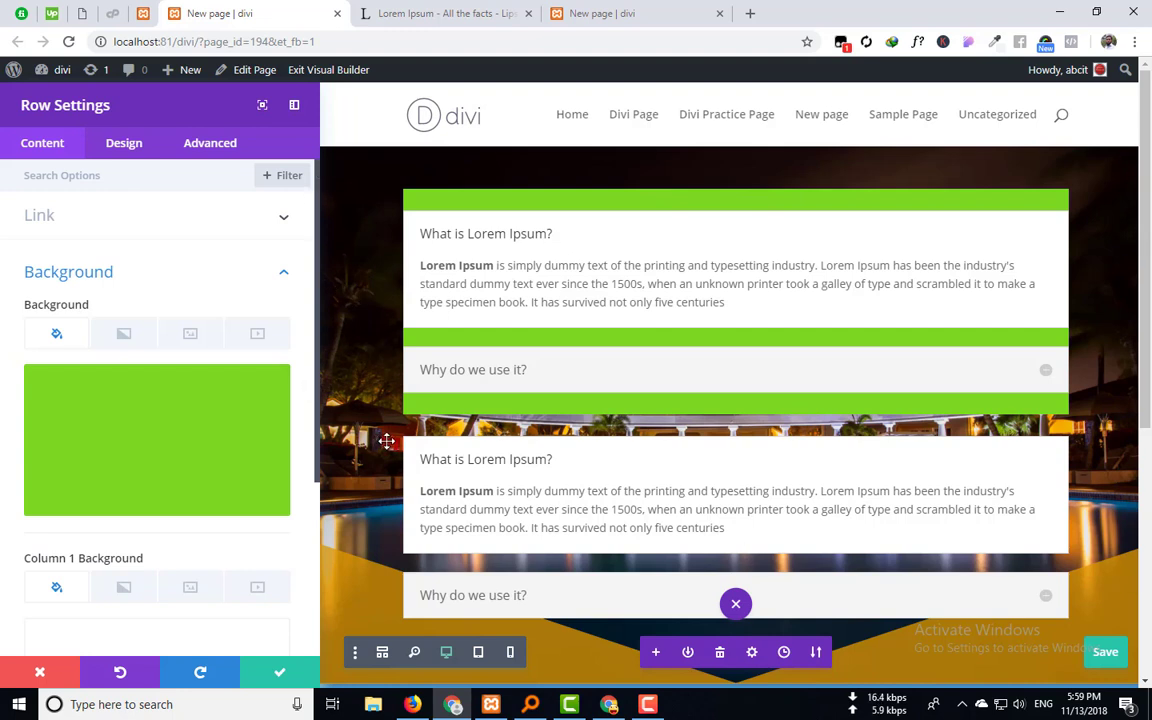
# Try a blue background color on Column 1 of the first row and remove it again.
pyautogui.scroll(-2, 216, 398)
pyautogui.scroll(-1, 190, 383)
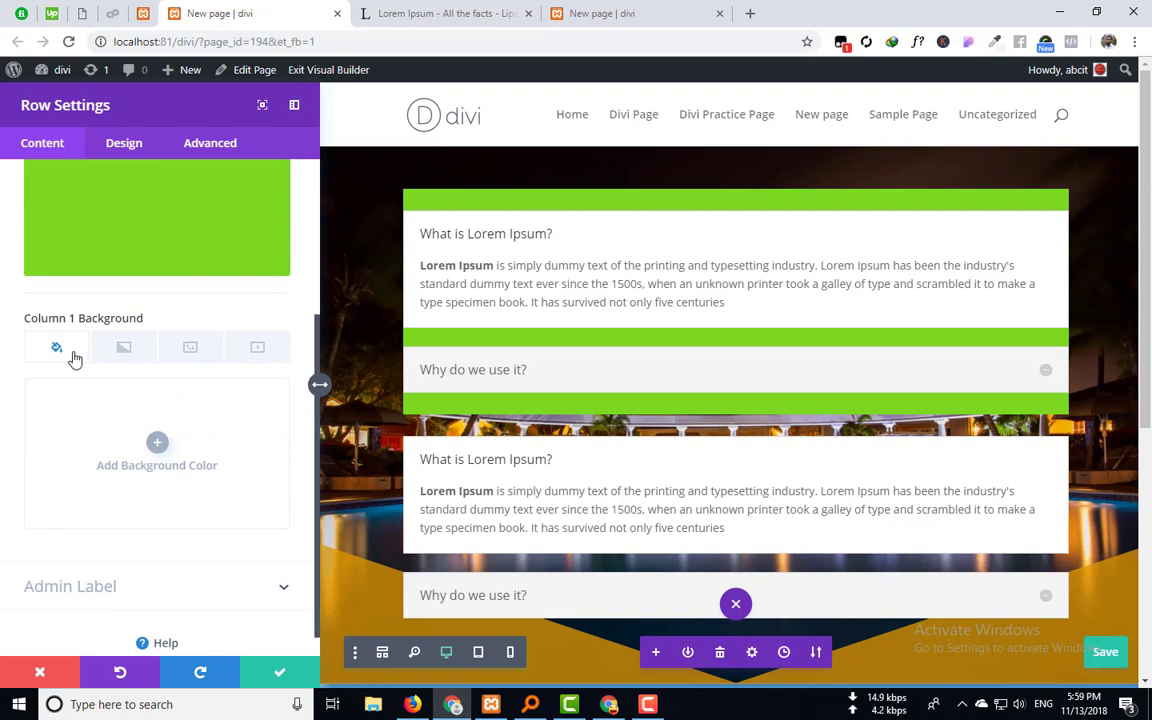
pyautogui.scroll(3, 74, 358)
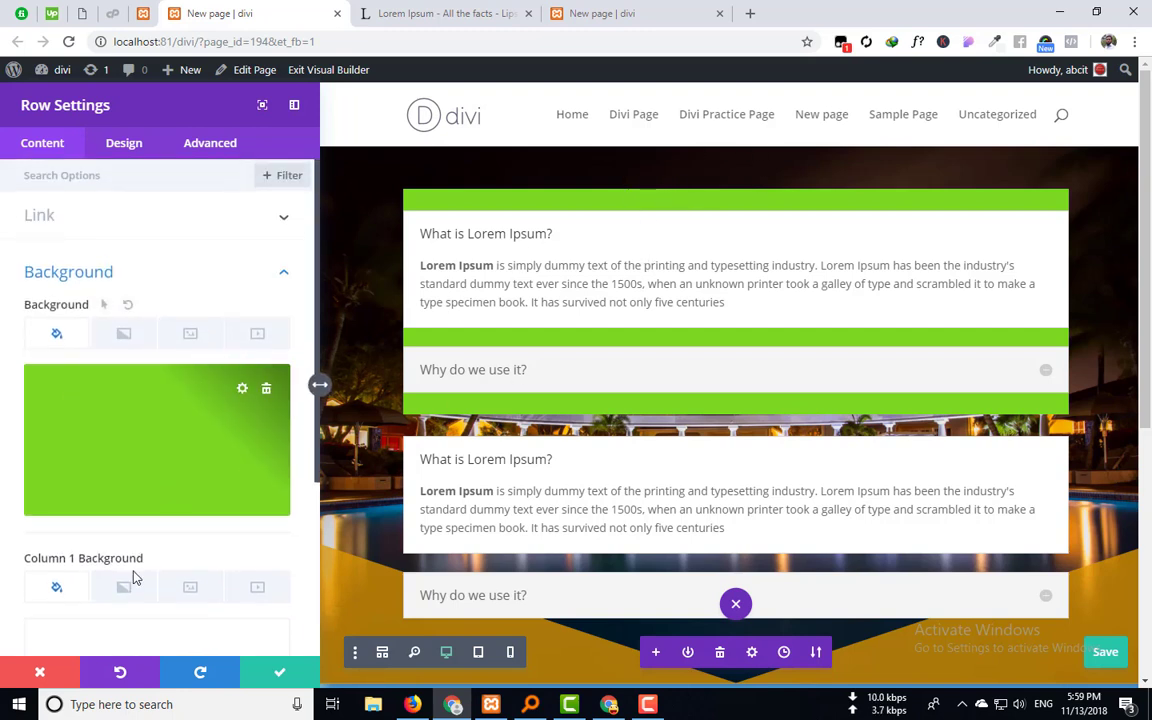
pyautogui.scroll(-3, 62, 612)
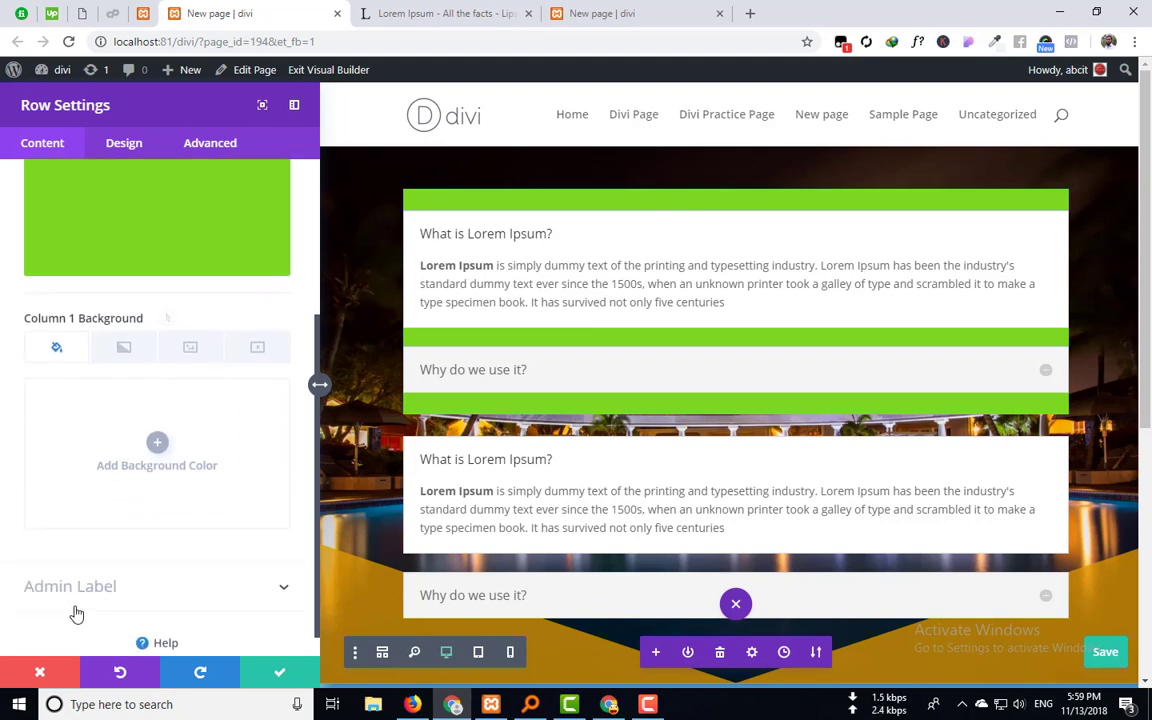
pyautogui.scroll(2, 76, 613)
pyautogui.scroll(1, 72, 612)
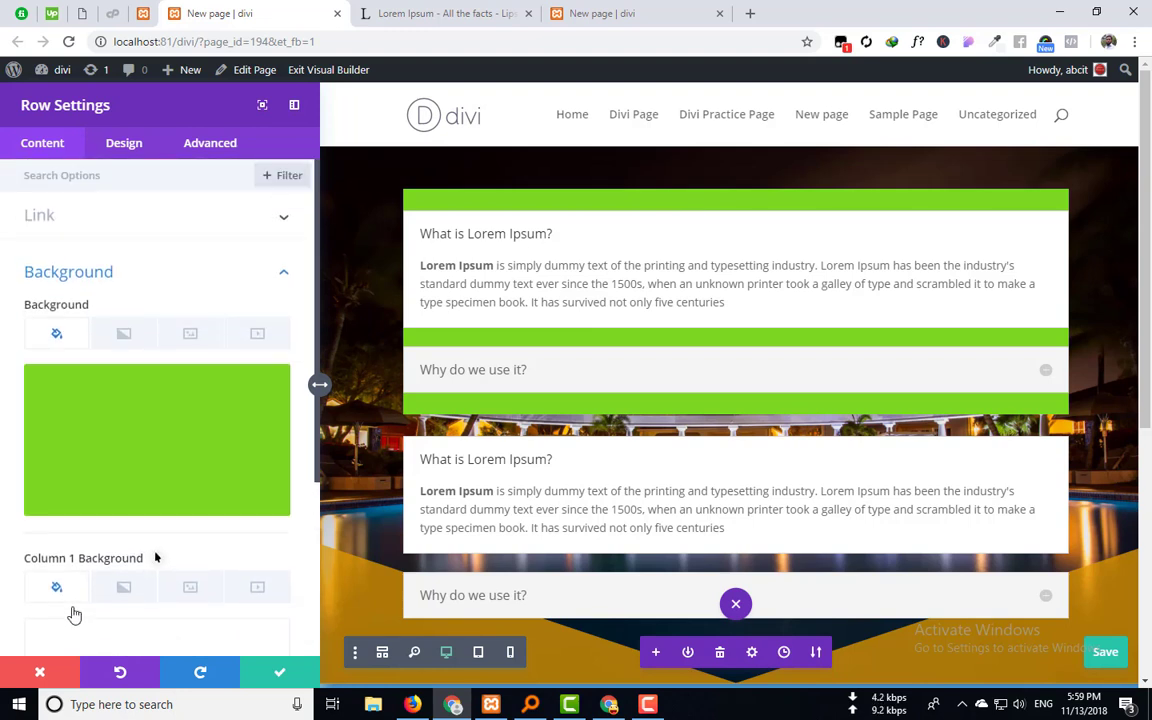
pyautogui.scroll(-2, 72, 612)
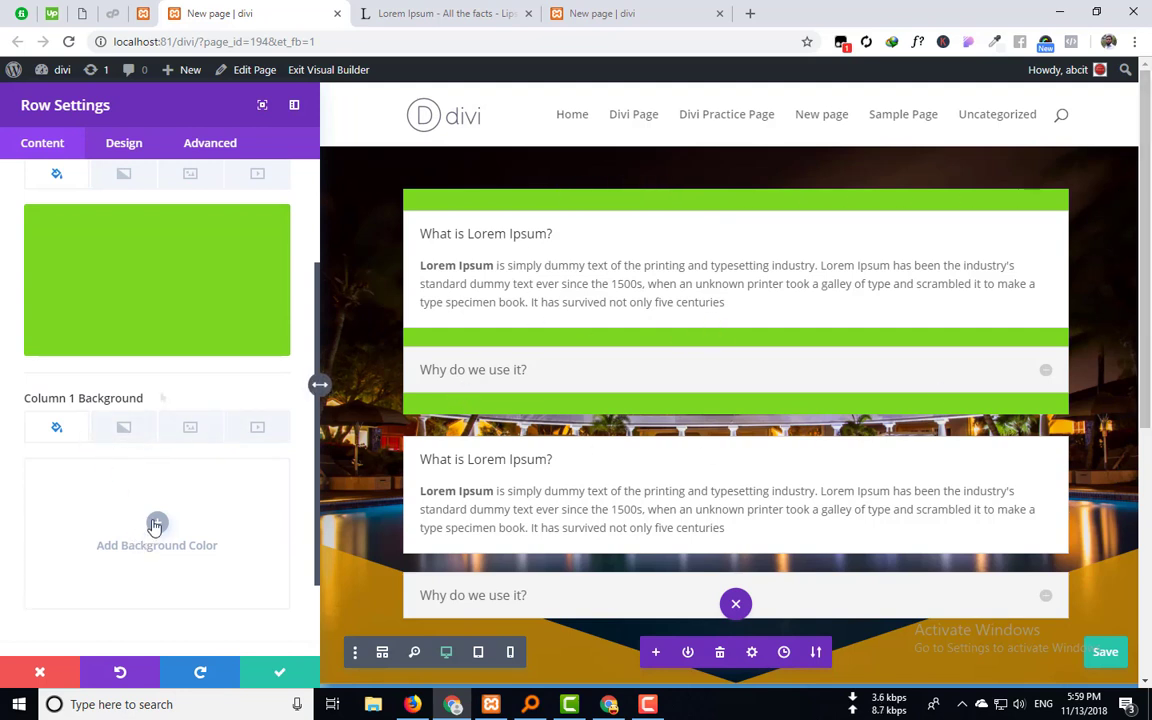
pyautogui.click(157, 522)
pyautogui.click(236, 613)
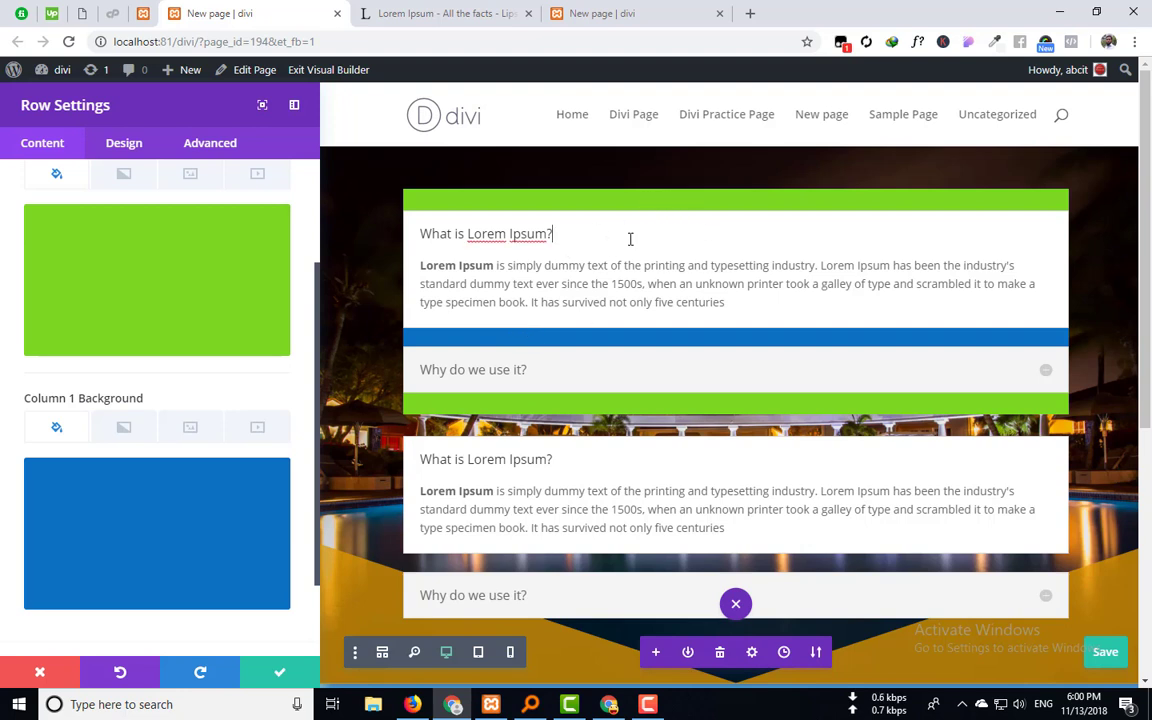
pyautogui.click(651, 328)
pyautogui.moveTo(136, 540)
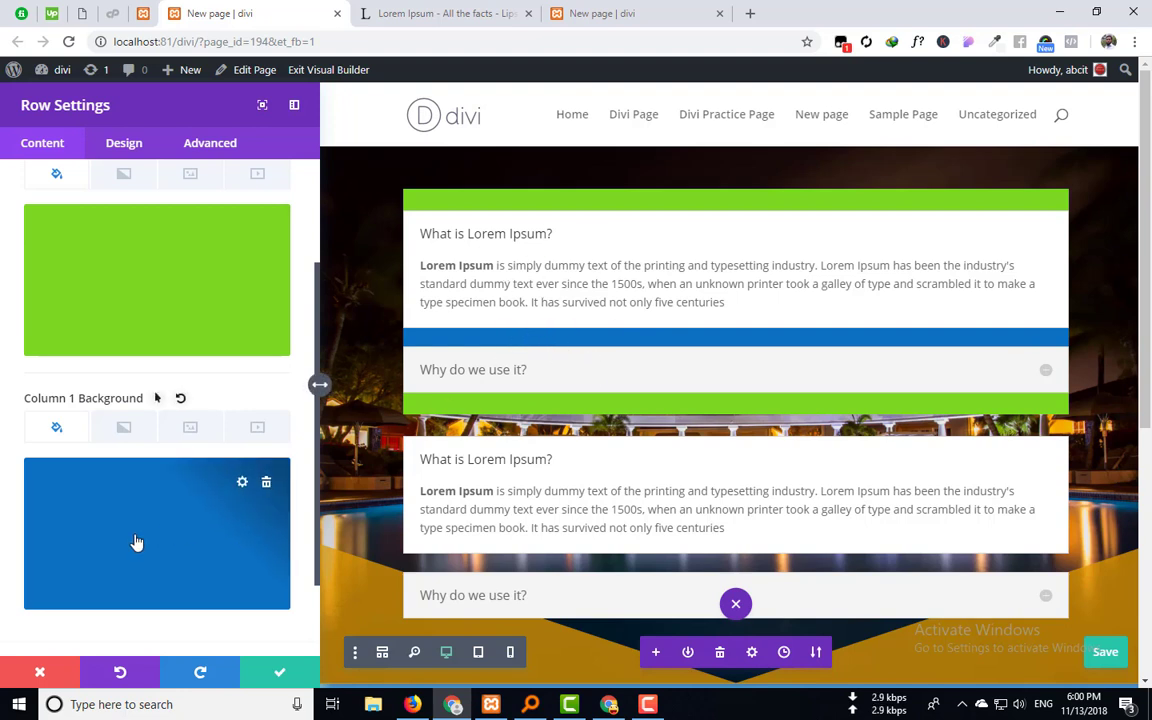
pyautogui.click(266, 485)
# Examine the first row's Admin Label setting and collapse it without entering a label.
pyautogui.scroll(-1, 240, 470)
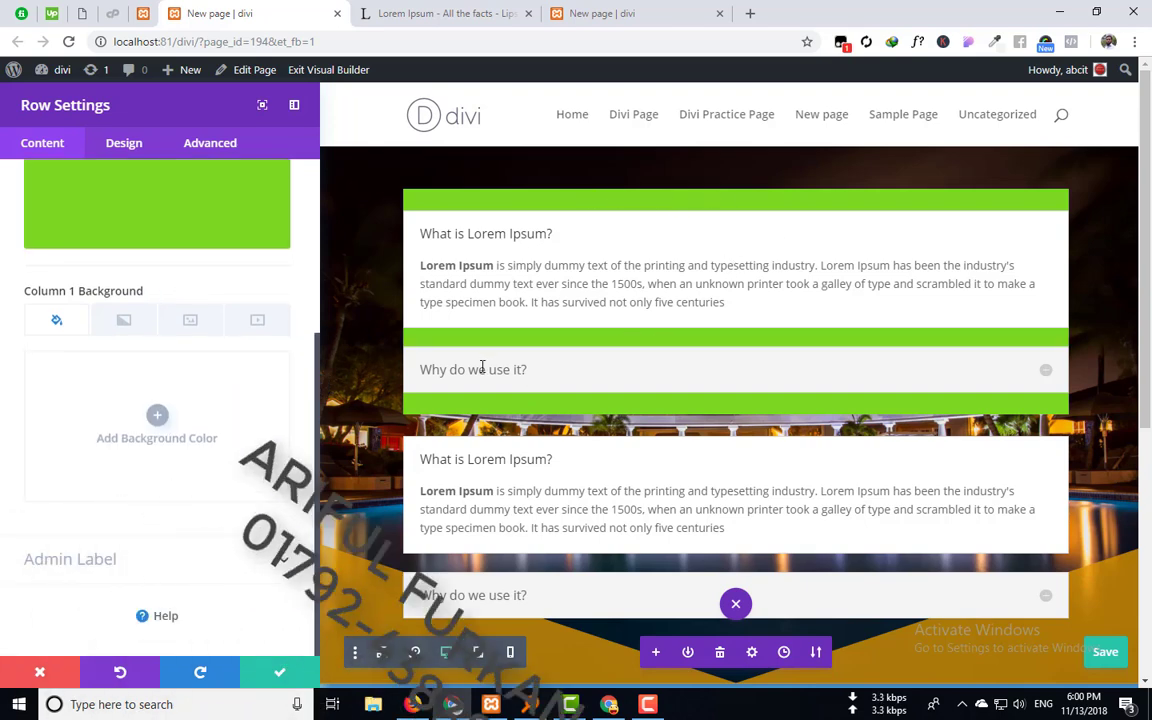
pyautogui.scroll(-1, 450, 370)
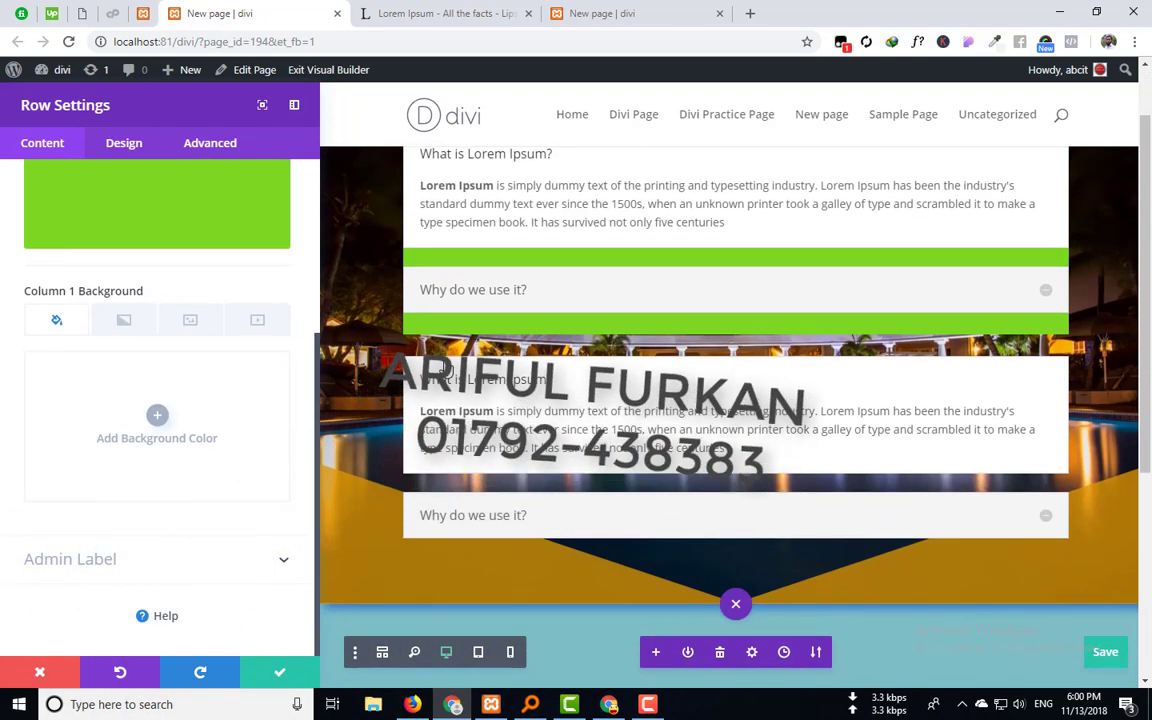
pyautogui.click(165, 555)
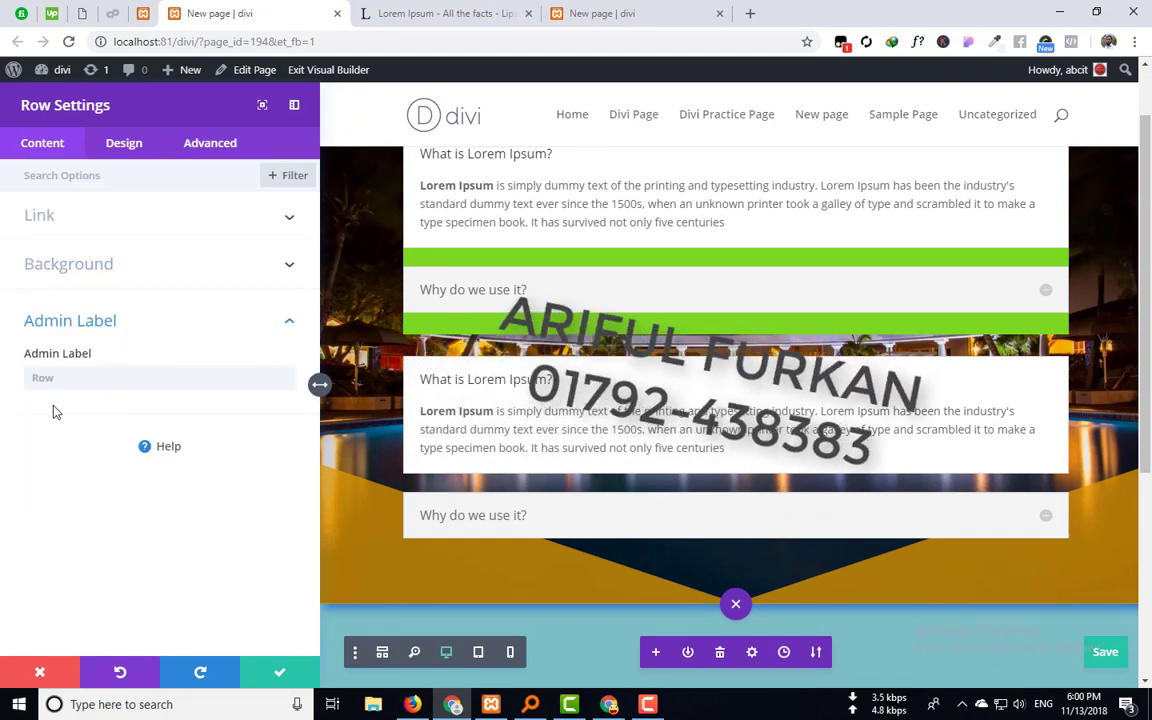
pyautogui.click(56, 380)
pyautogui.click(288, 328)
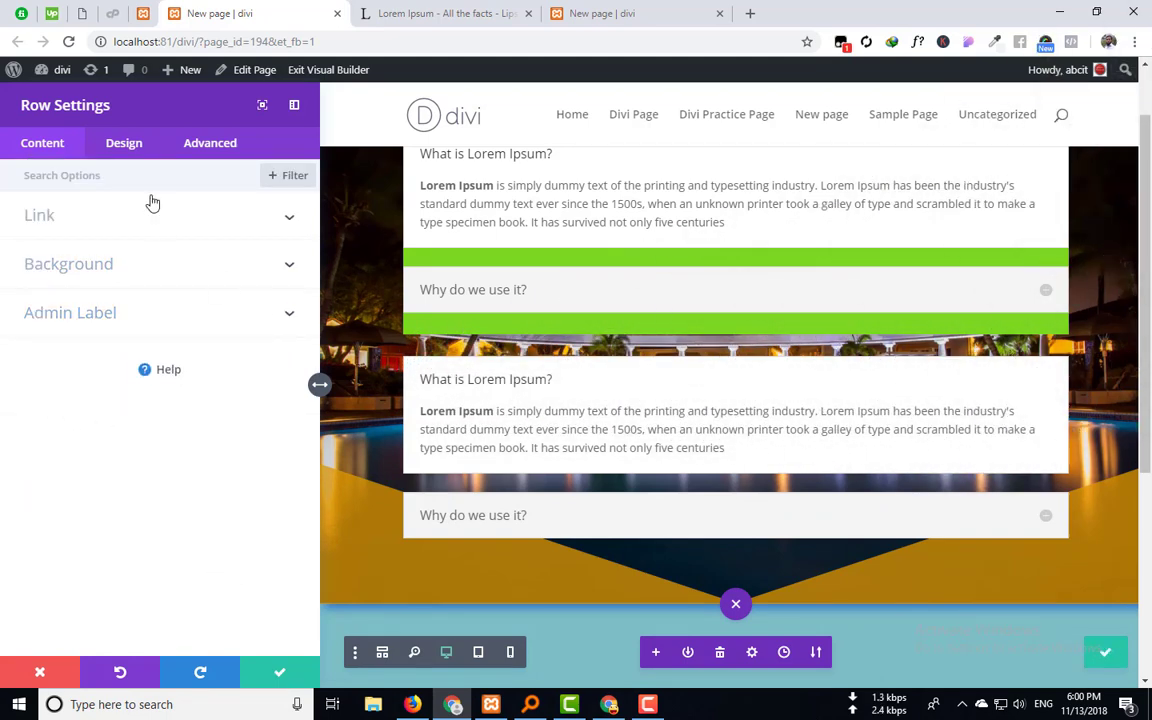
# Try left and right Row Alignment in the first row's design settings, finishing with center alignment.
pyautogui.click(124, 146)
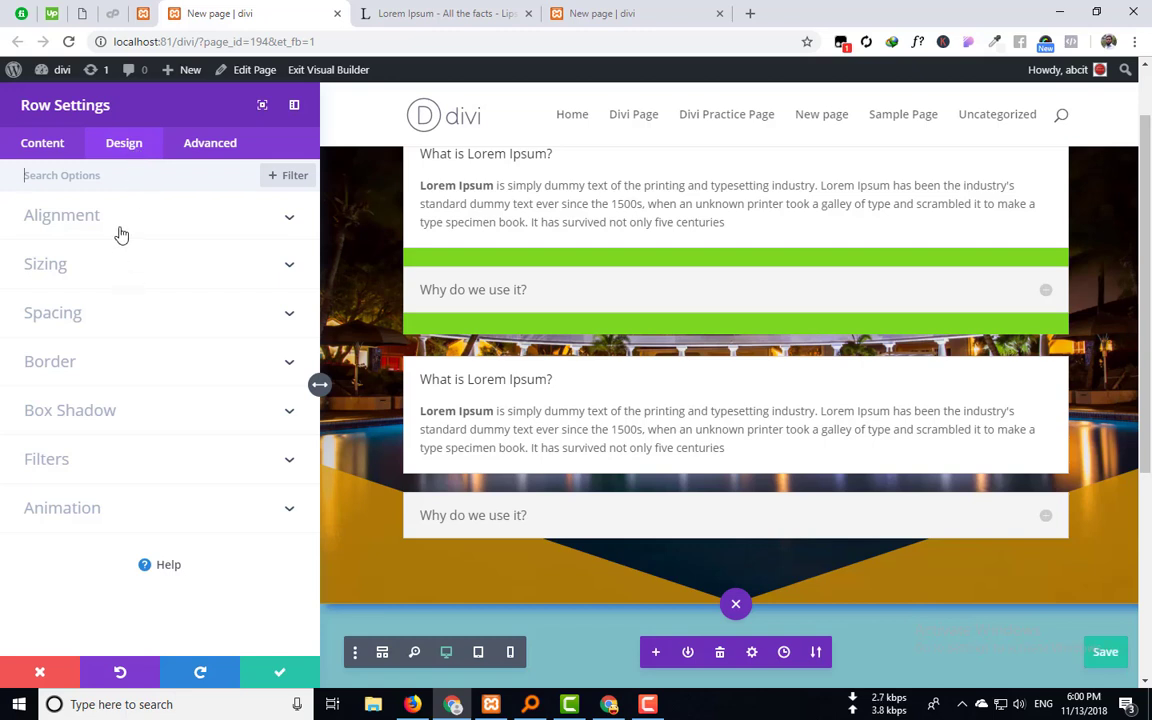
pyautogui.scroll(1, 663, 237)
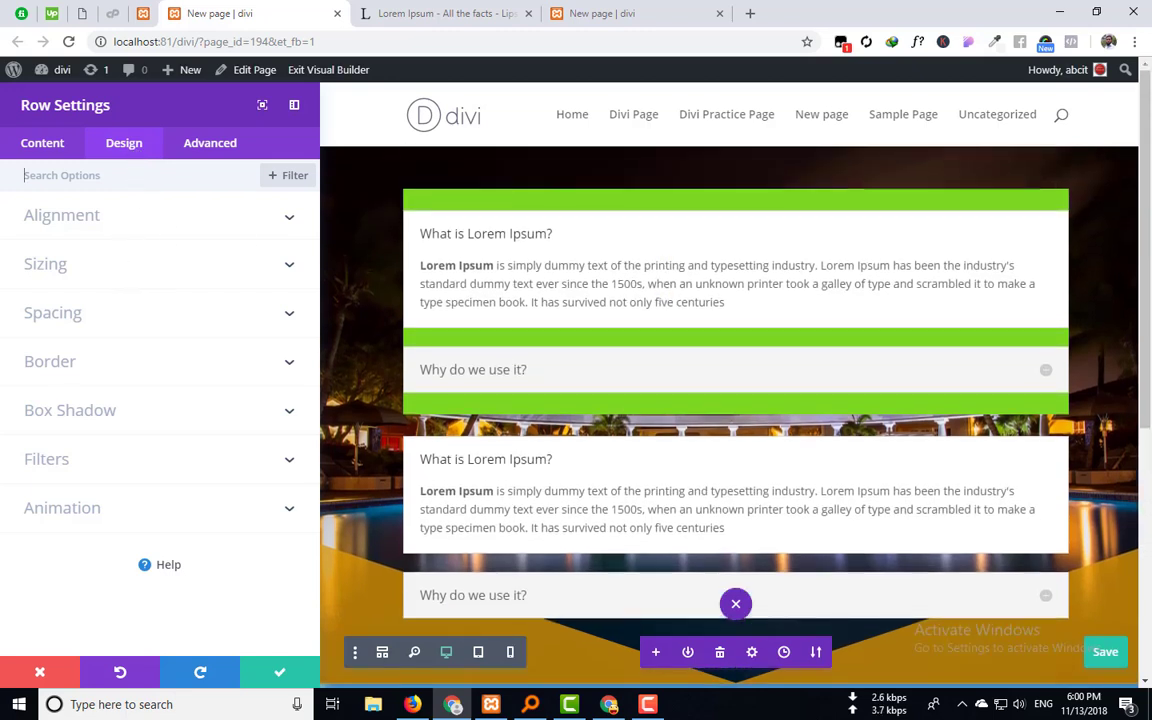
pyautogui.click(134, 221)
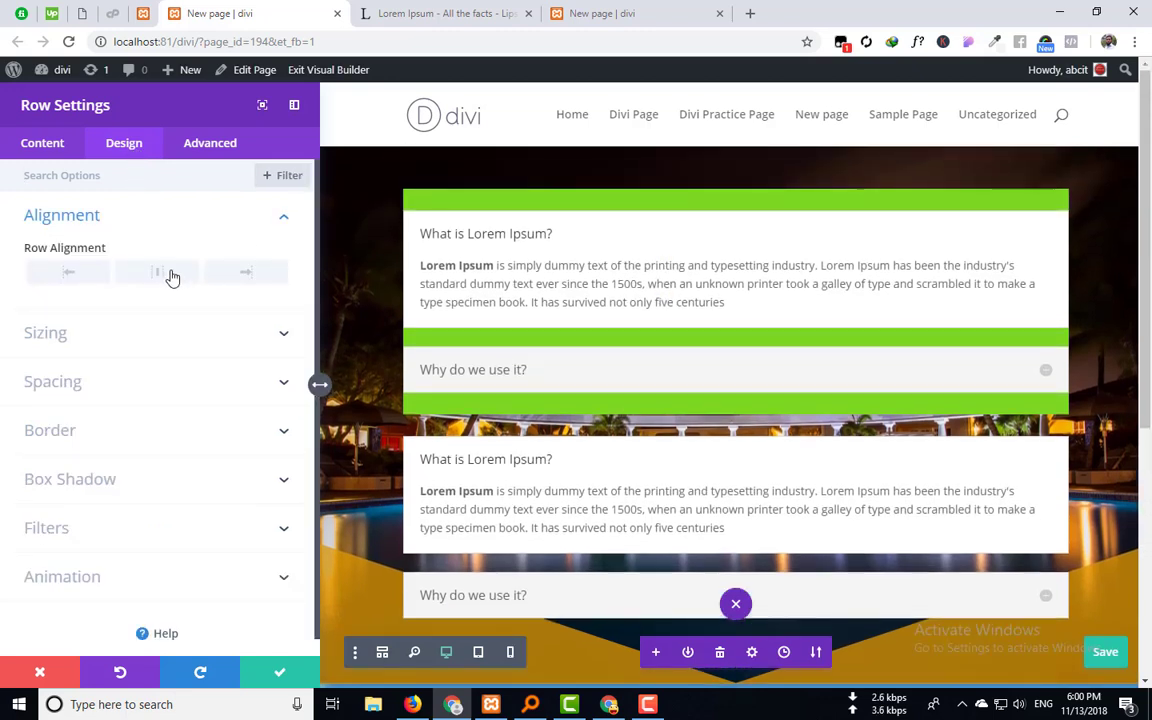
pyautogui.click(74, 274)
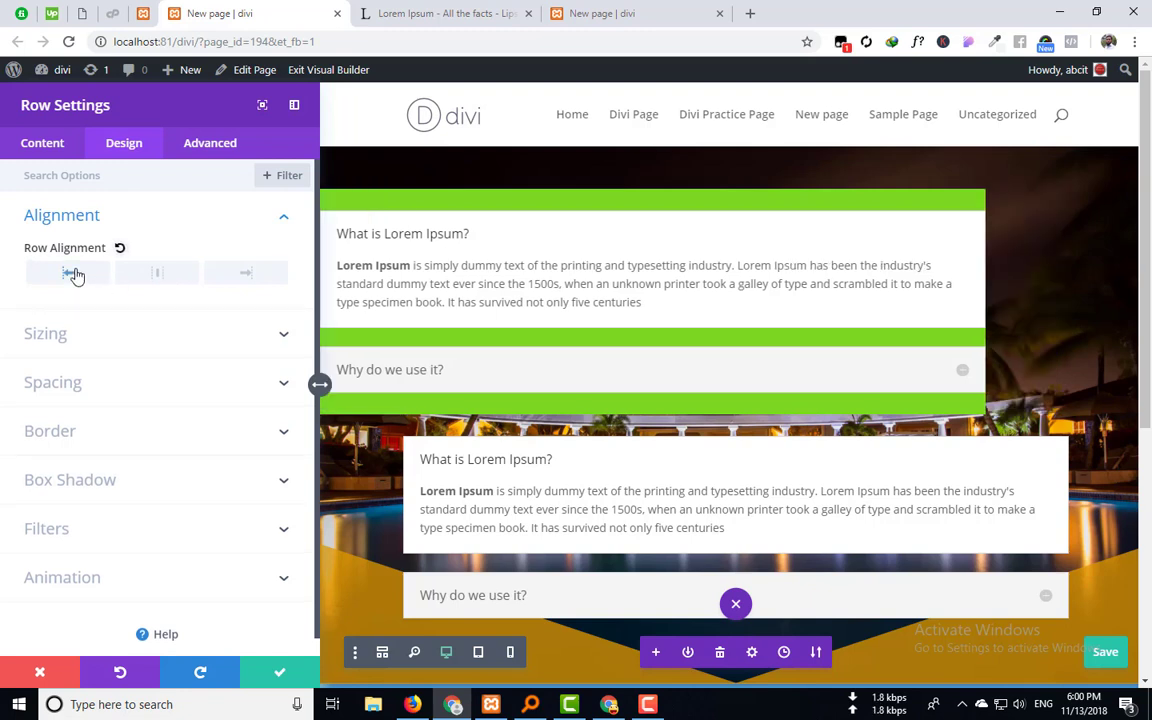
pyautogui.click(136, 279)
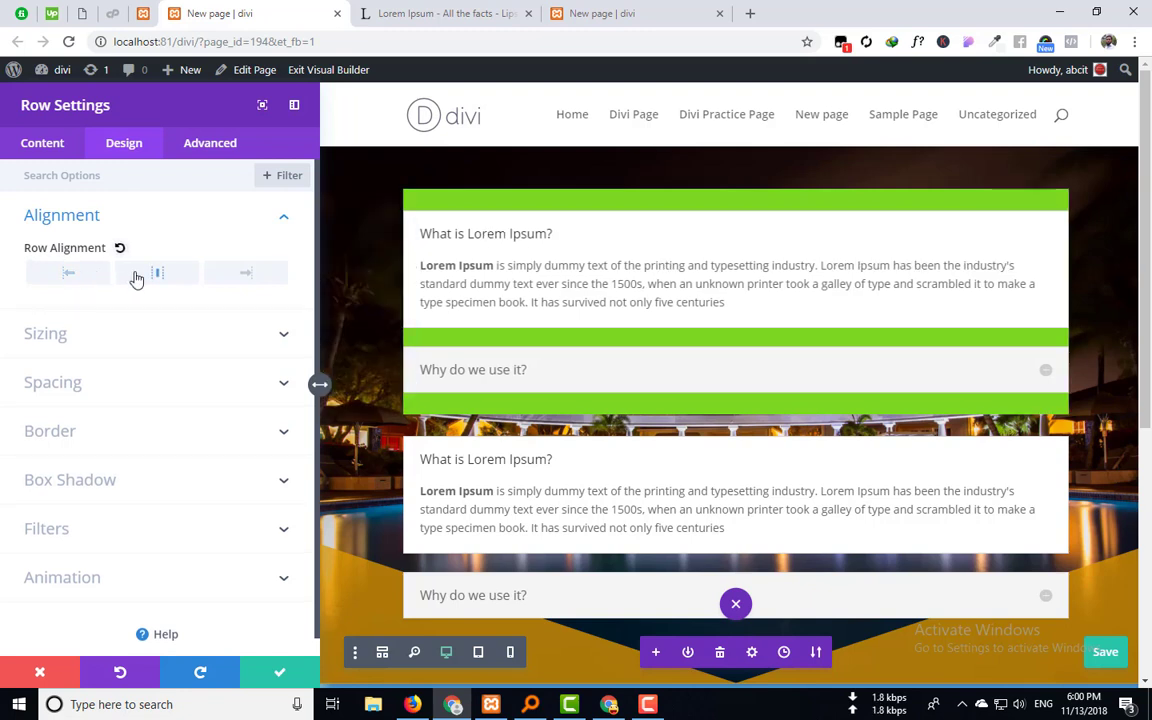
pyautogui.click(249, 279)
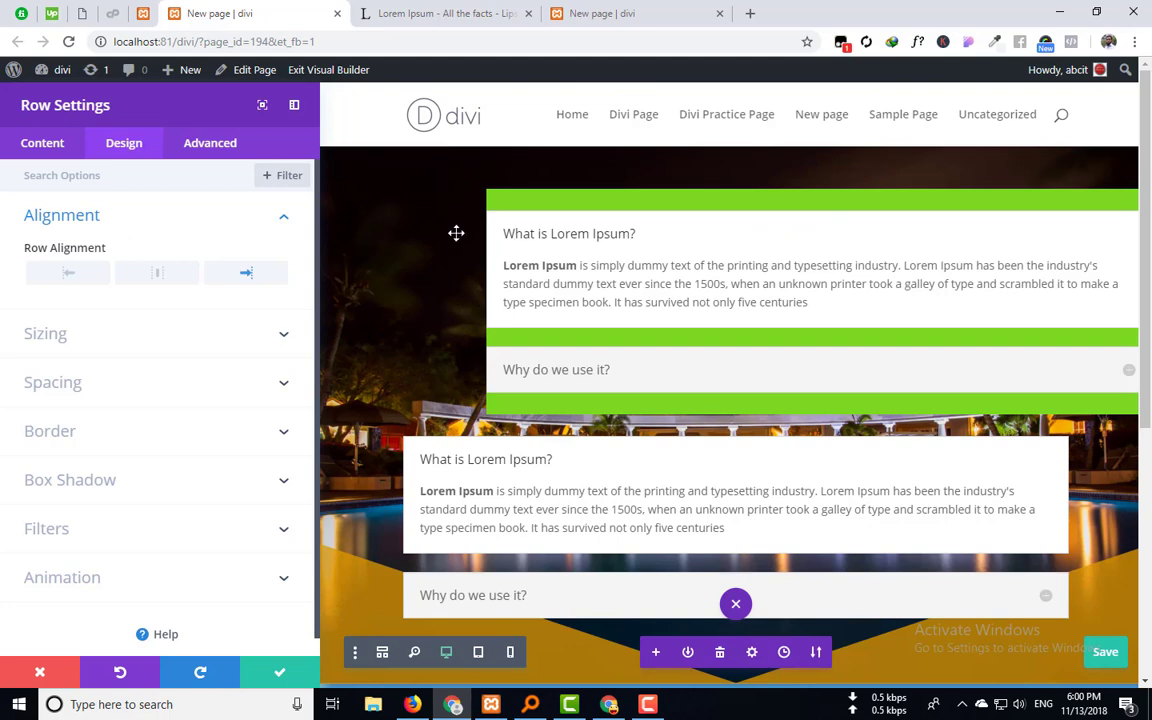
pyautogui.scroll(-2, 453, 231)
pyautogui.scroll(2, 453, 231)
pyautogui.click(160, 273)
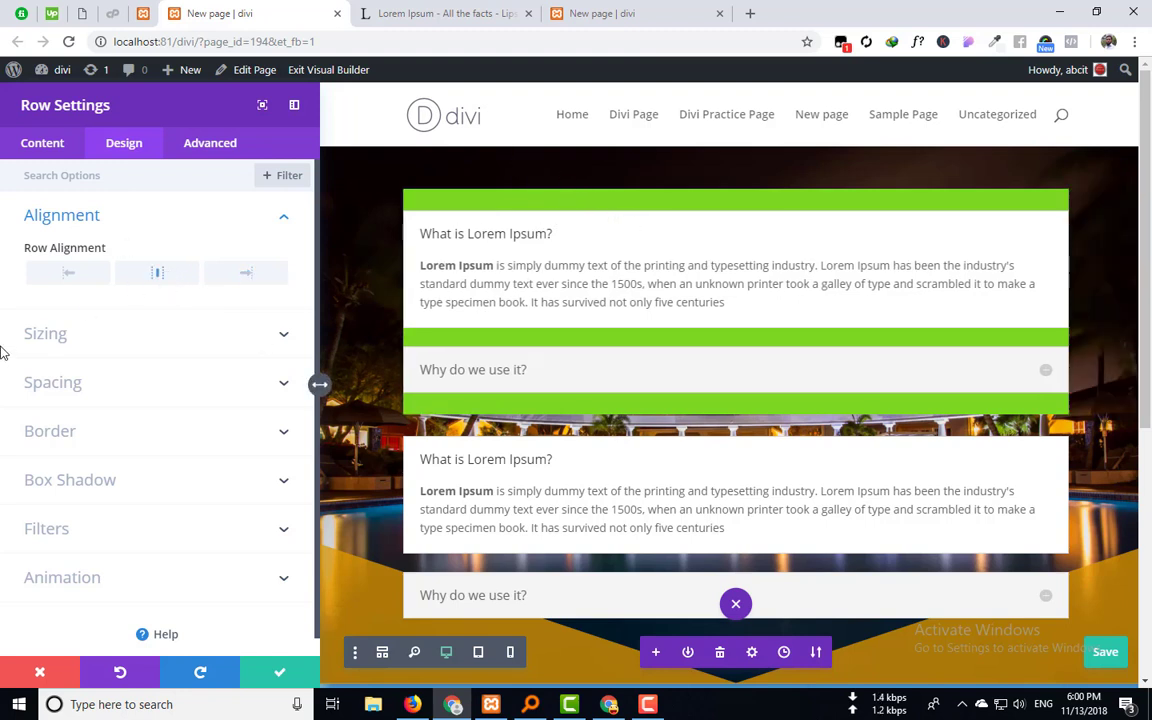
# In the first row's sizing settings, try Make This Row Fullwidth on and off, leaving it set to No.
pyautogui.click(80, 349)
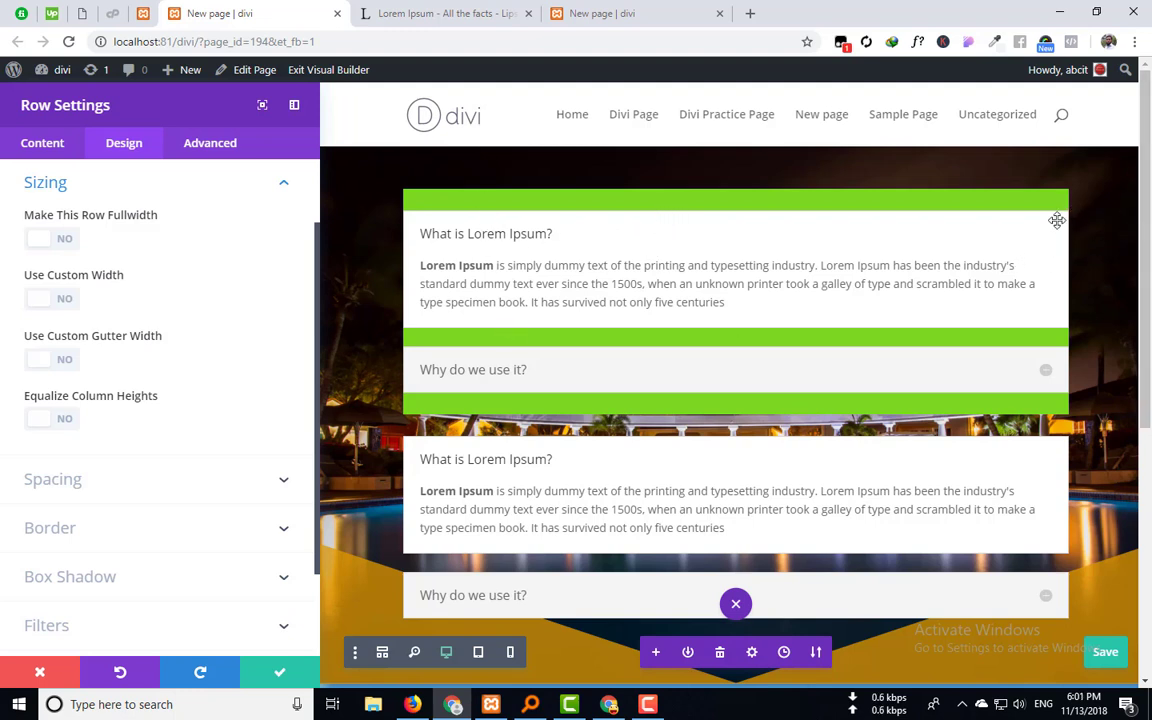
pyautogui.click(63, 240)
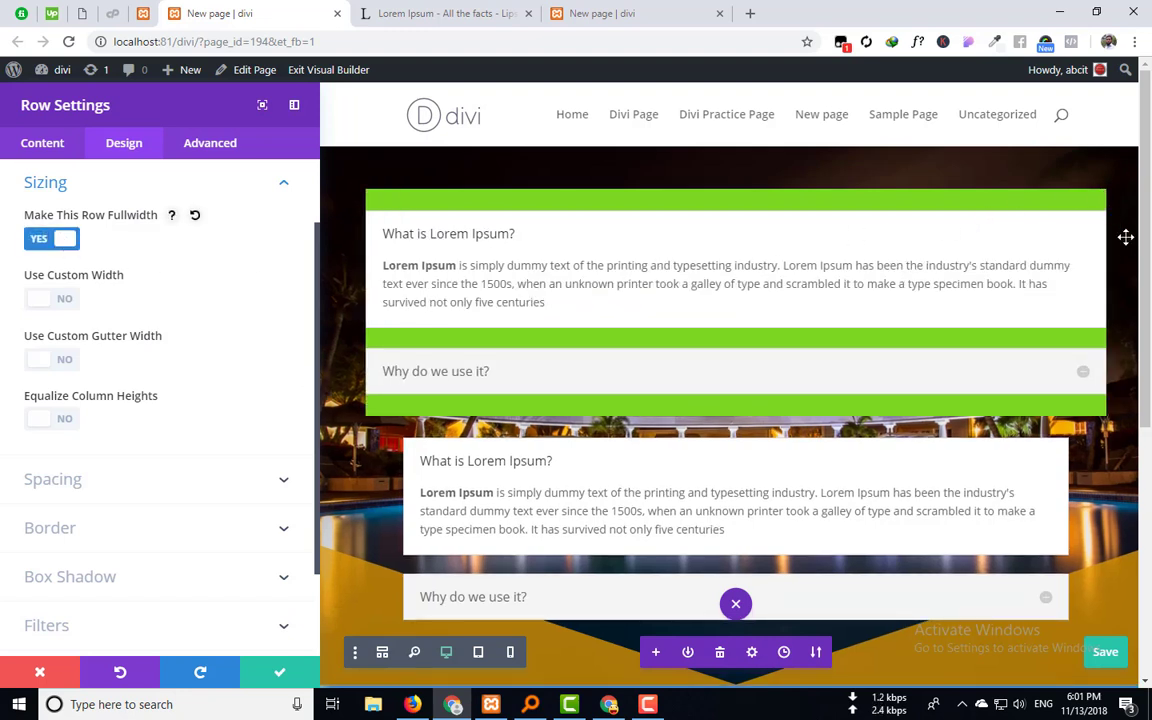
pyautogui.scroll(-2, 1125, 258)
pyautogui.scroll(2, 1125, 258)
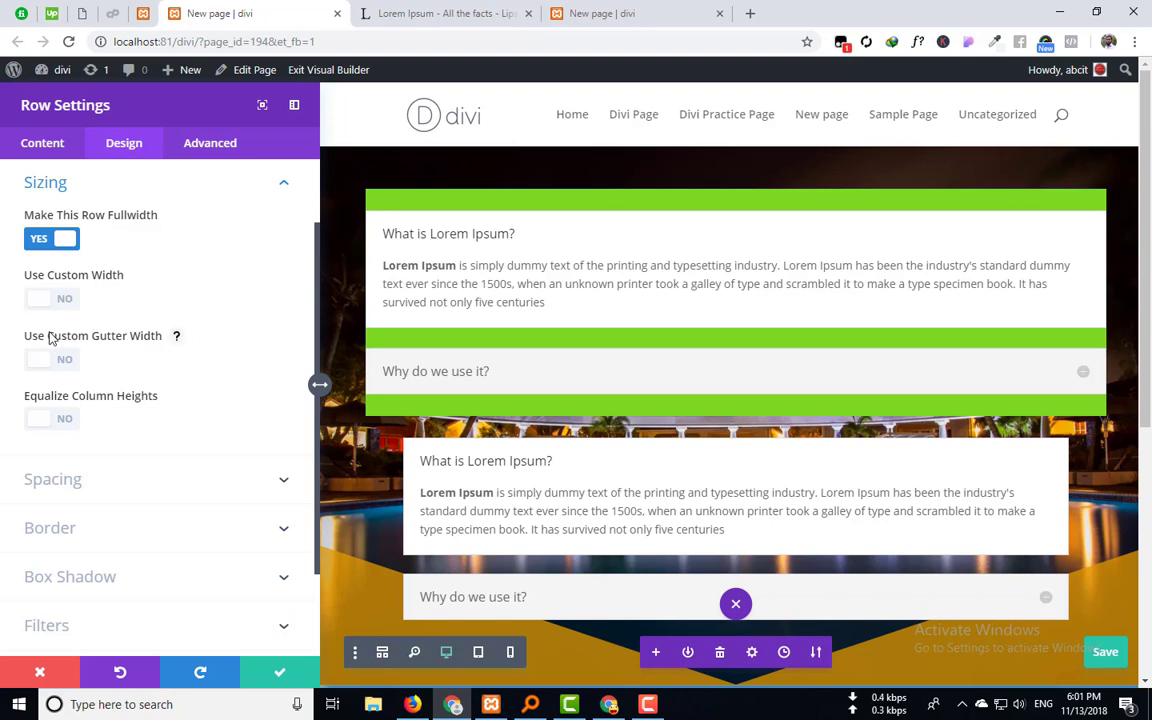
pyautogui.click(37, 244)
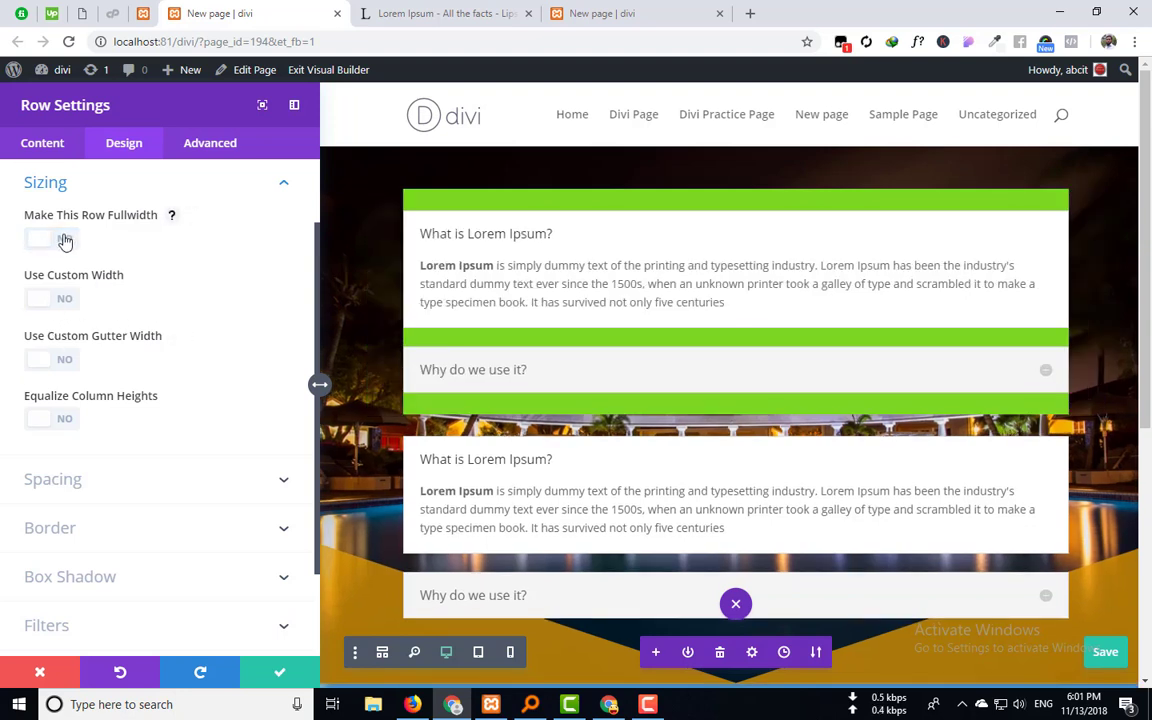
pyautogui.click(65, 241)
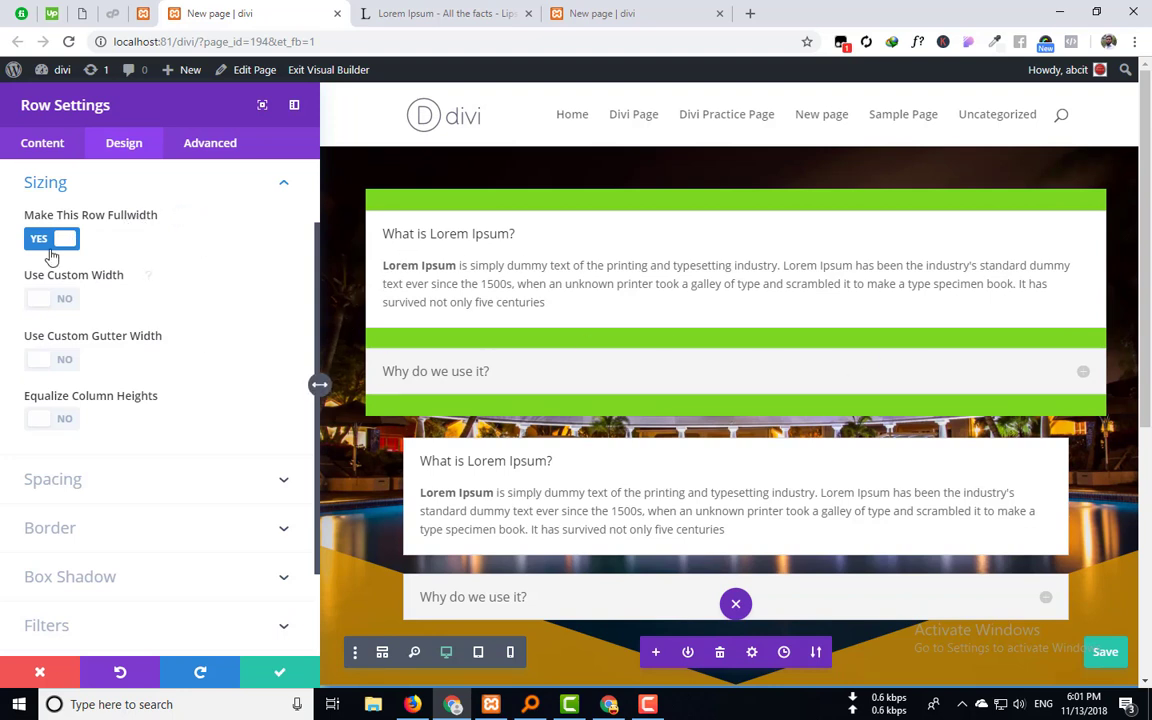
pyautogui.click(52, 244)
pyautogui.click(45, 241)
pyautogui.click(34, 243)
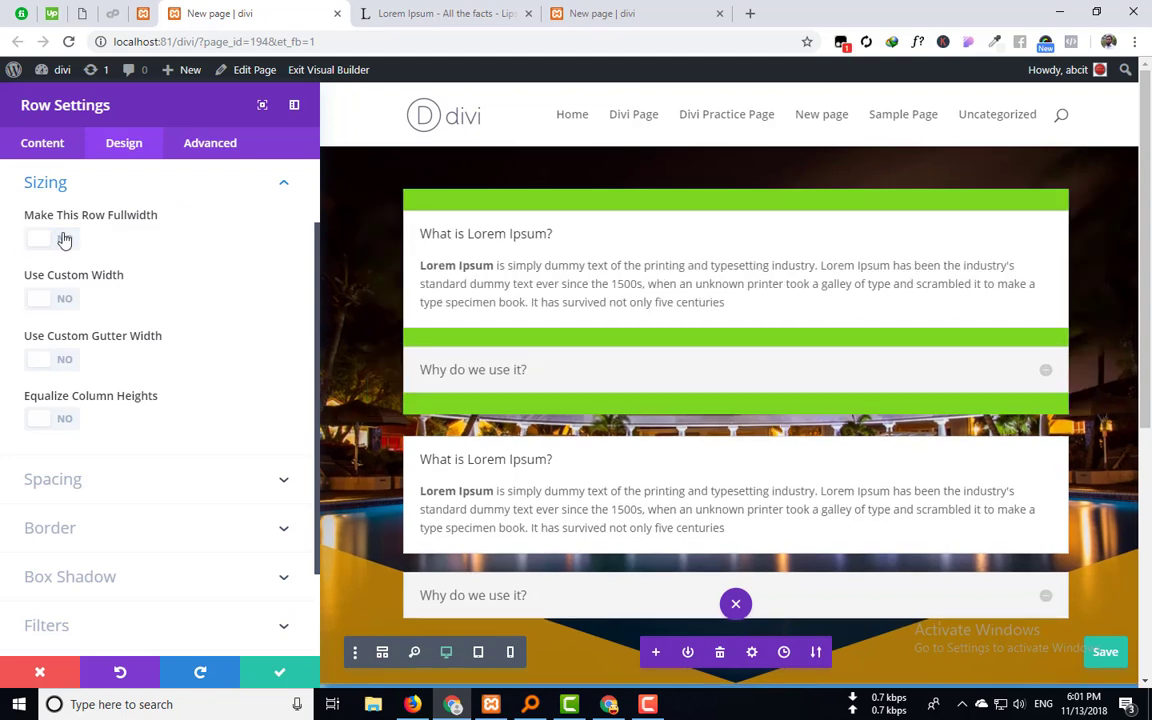
pyautogui.scroll(-3, 558, 450)
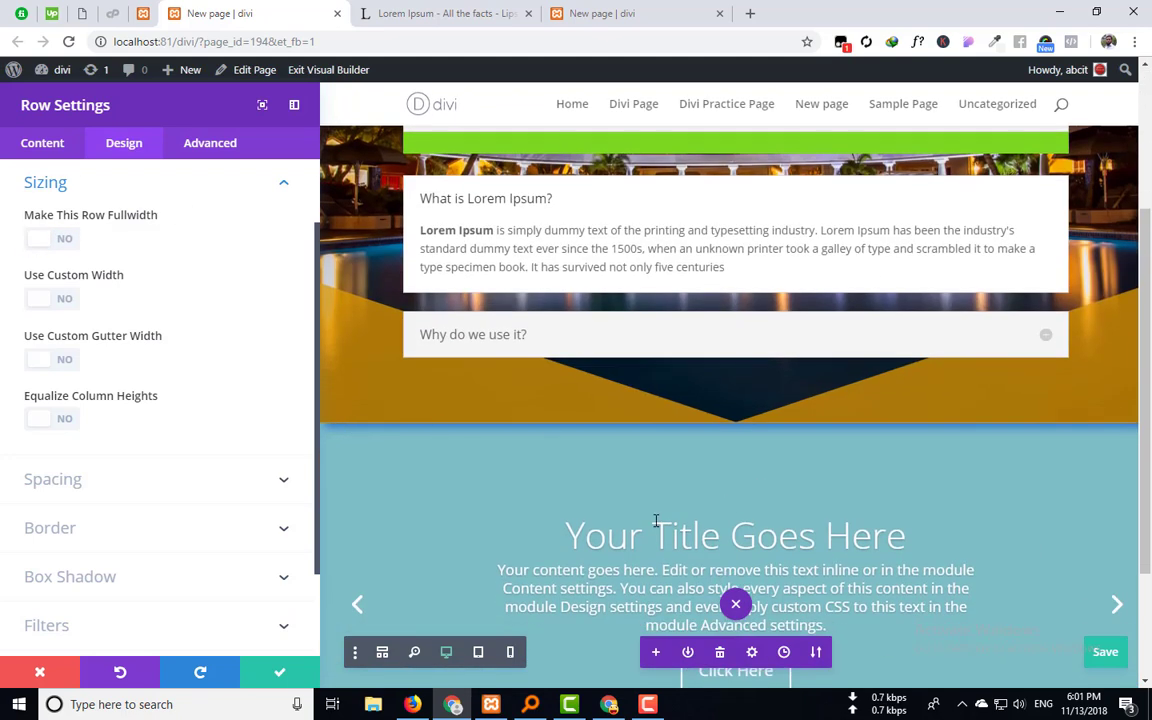
pyautogui.scroll(-2, 630, 570)
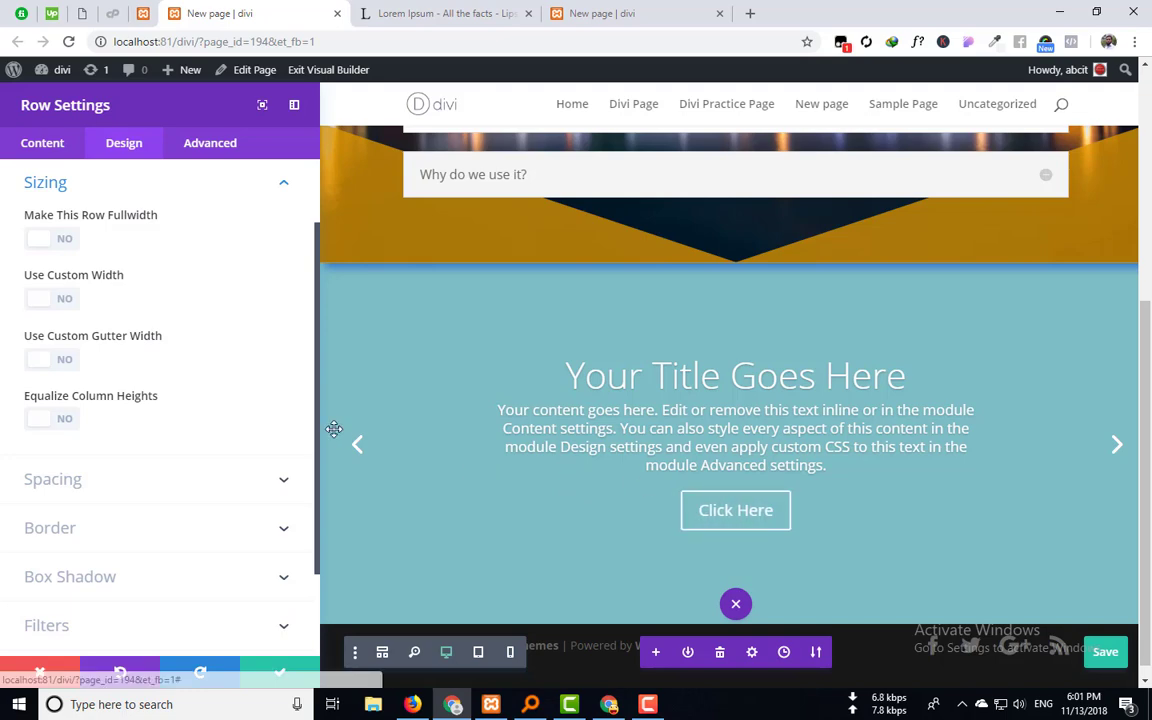
# Set Make This Row Fullwidth to Yes for the first row and save the row settings.
pyautogui.scroll(5, 388, 420)
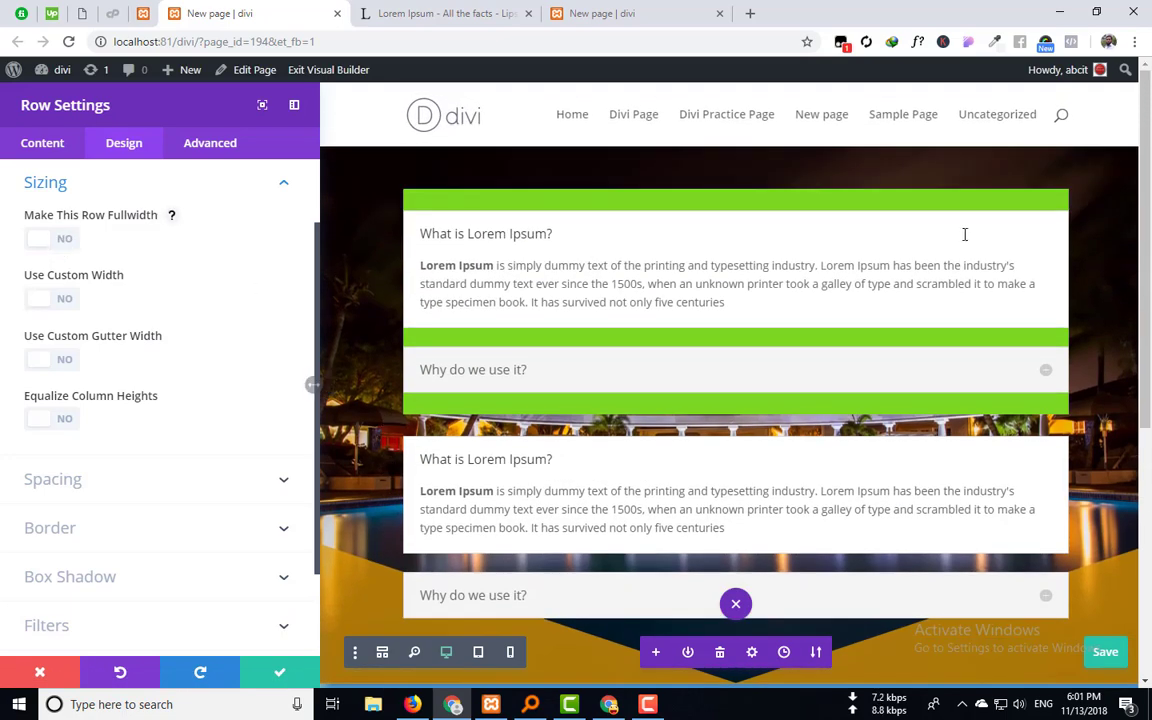
pyautogui.click(59, 239)
pyautogui.click(39, 240)
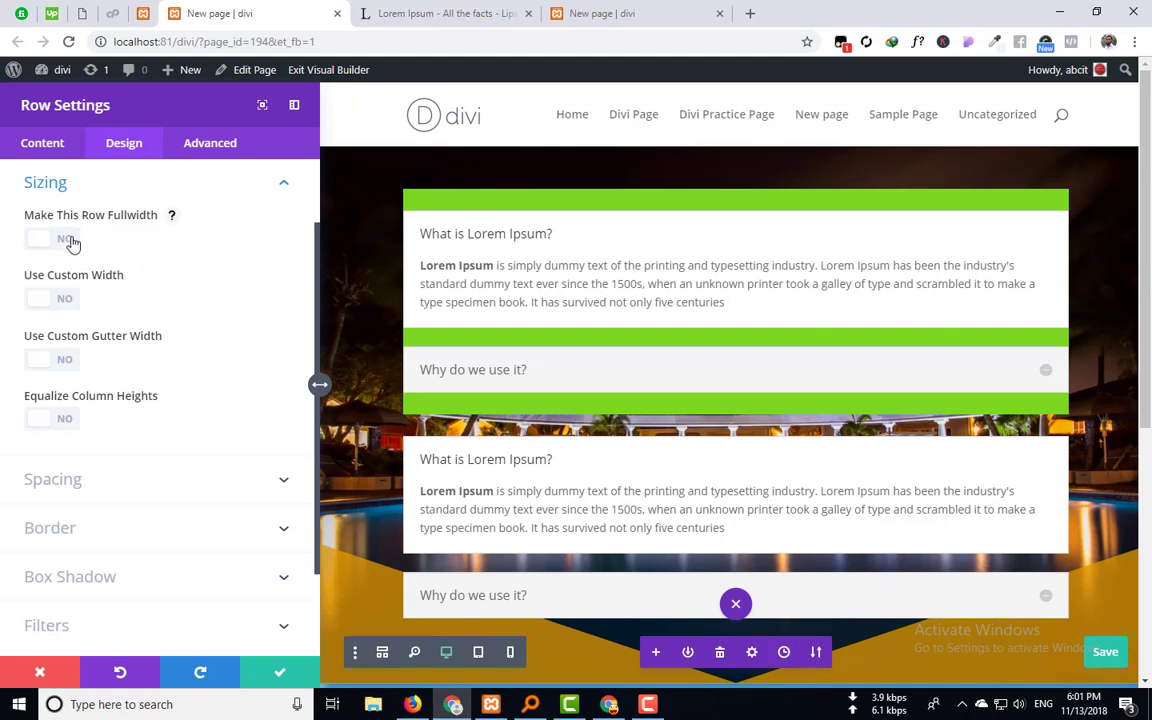
pyautogui.click(66, 239)
pyautogui.click(268, 674)
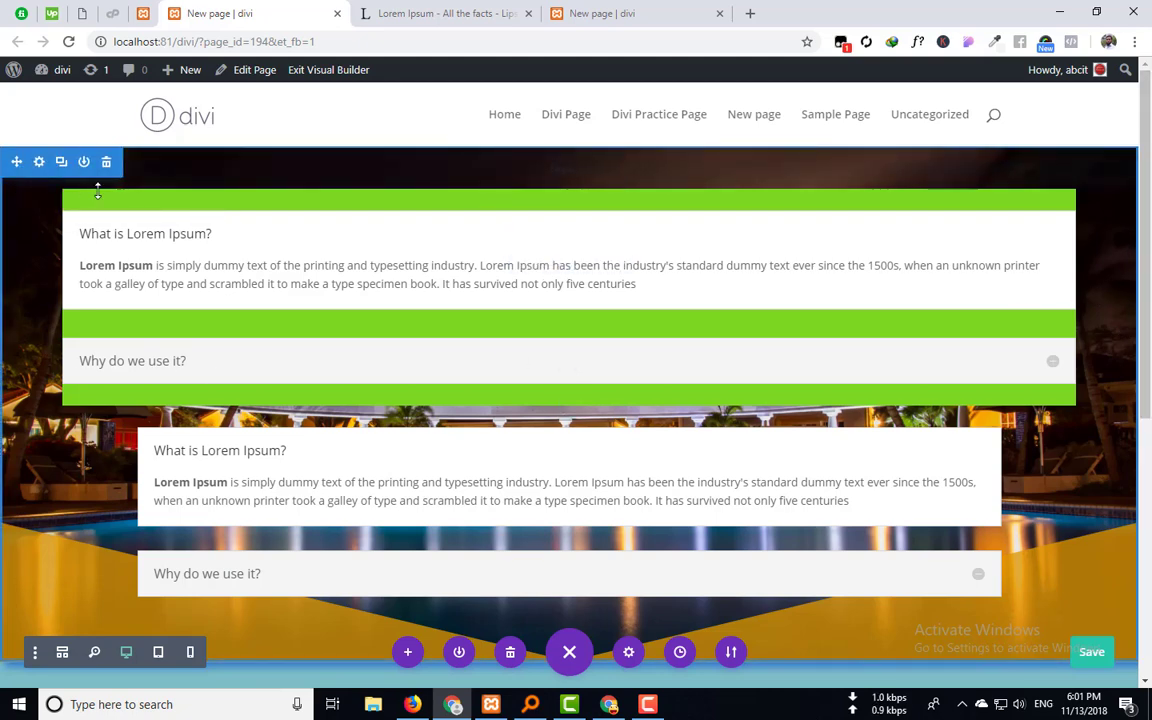
# Try a custom width of 1120px on the first row, finishing with Use Custom Width and Make This Row Fullwidth set to No.
pyautogui.click(101, 207)
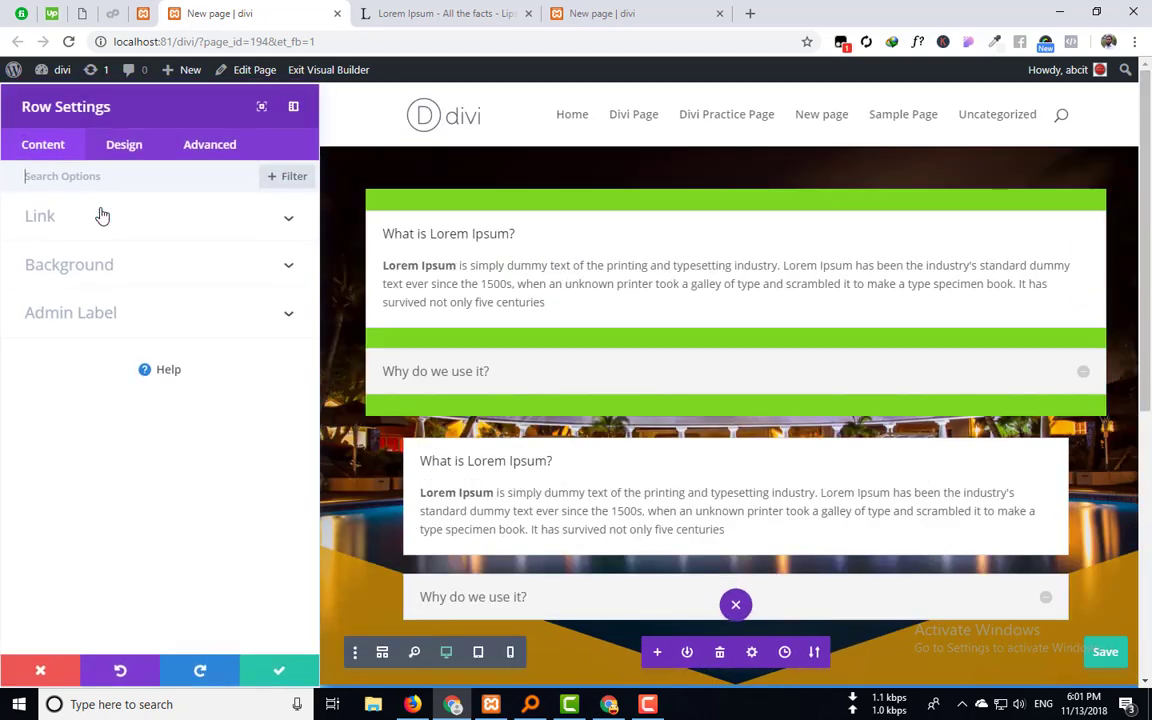
pyautogui.click(116, 148)
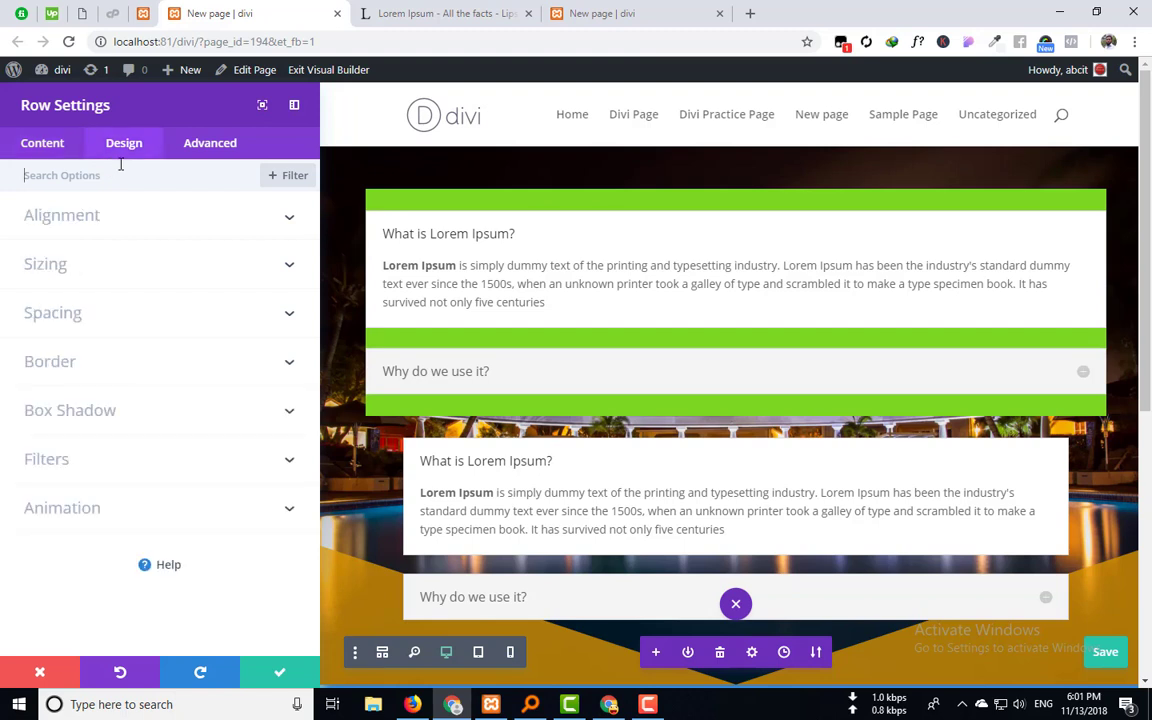
pyautogui.click(85, 270)
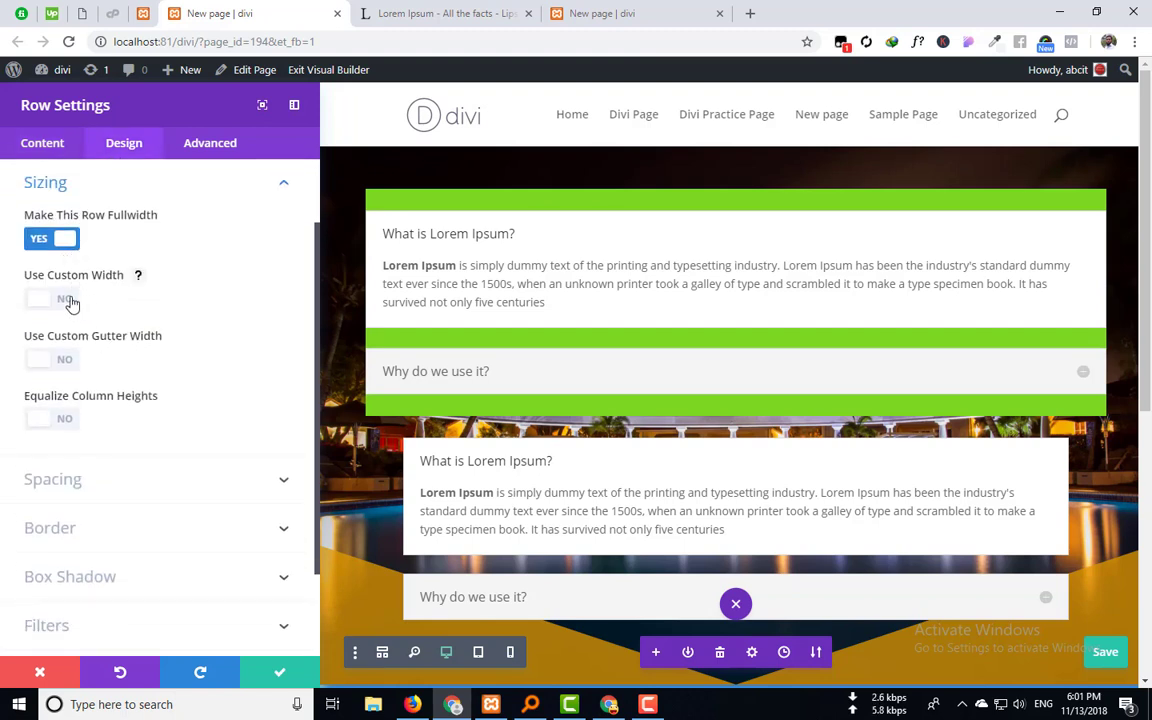
pyautogui.click(70, 303)
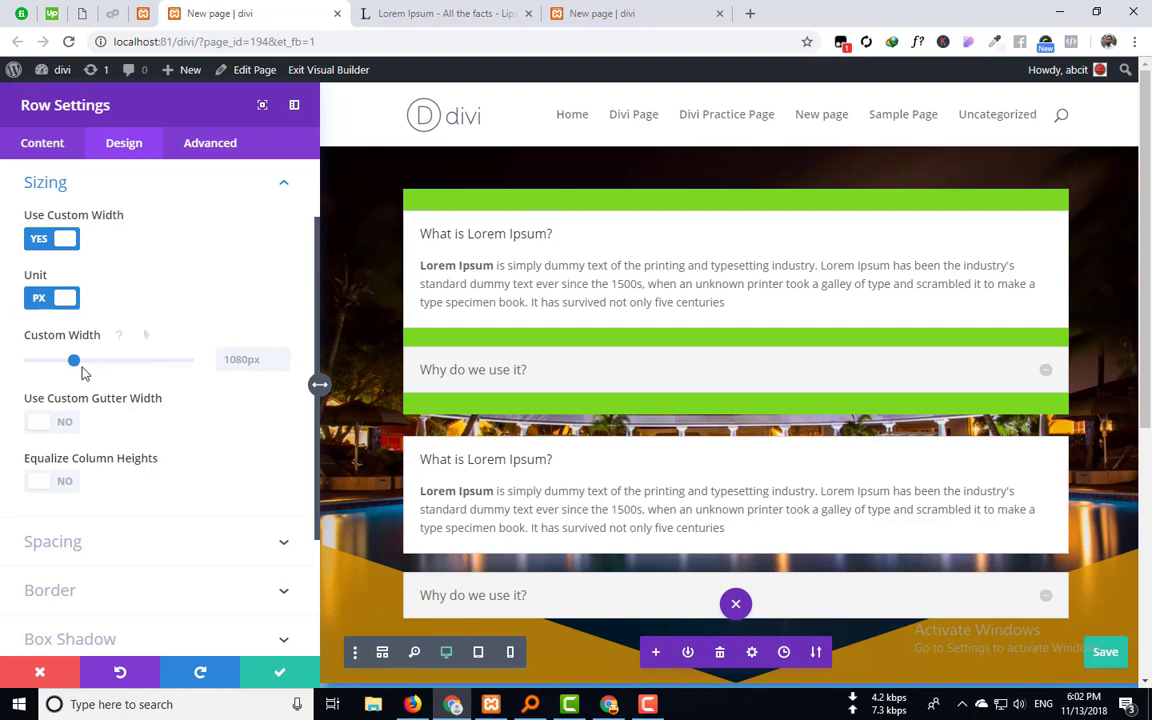
pyautogui.moveTo(74, 361)
pyautogui.mouseDown()
pyautogui.moveTo(145, 361)
pyautogui.moveTo(83, 366)
pyautogui.mouseUp()
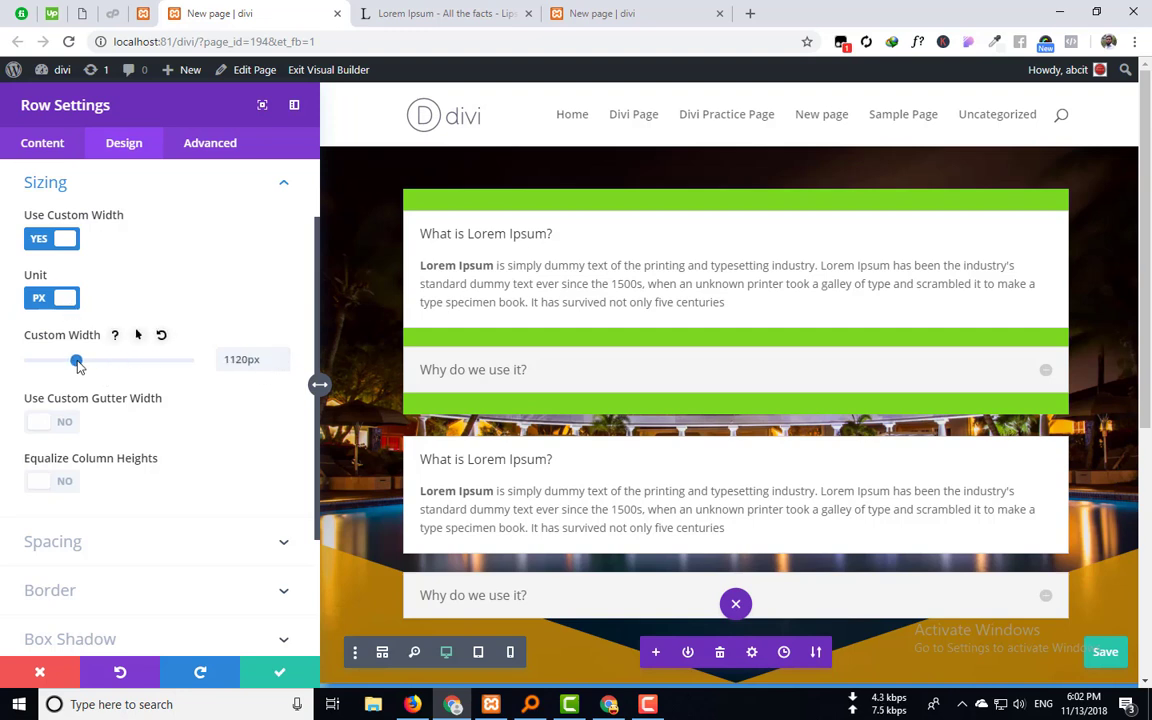
pyautogui.click(36, 238)
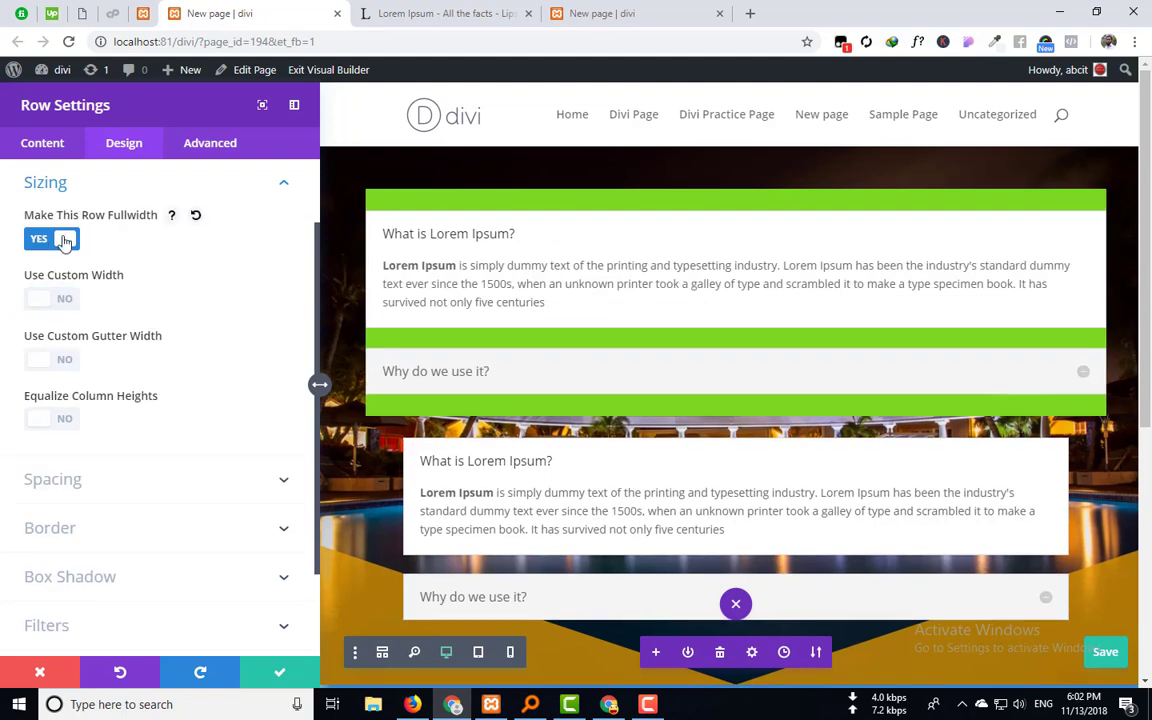
pyautogui.click(36, 238)
# Try custom widths of 1449px and 1057px on the first row, finishing with Use Custom Width set to No.
pyautogui.click(44, 298)
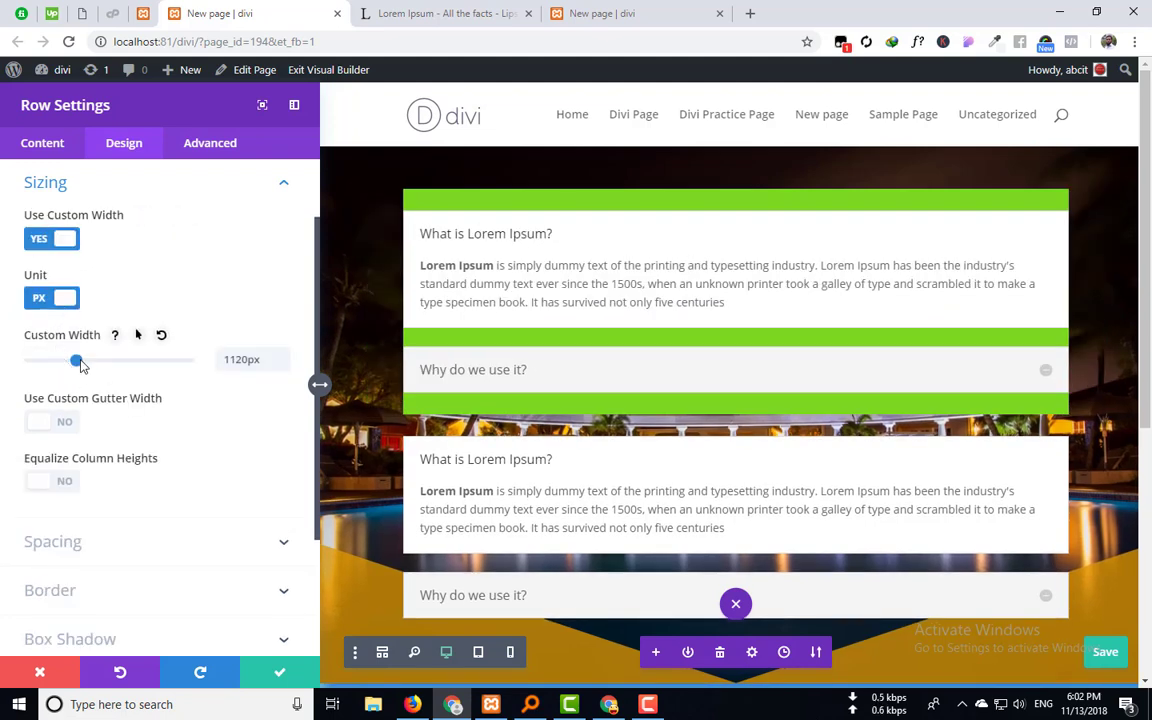
pyautogui.moveTo(81, 366); pyautogui.dragTo(106, 363)
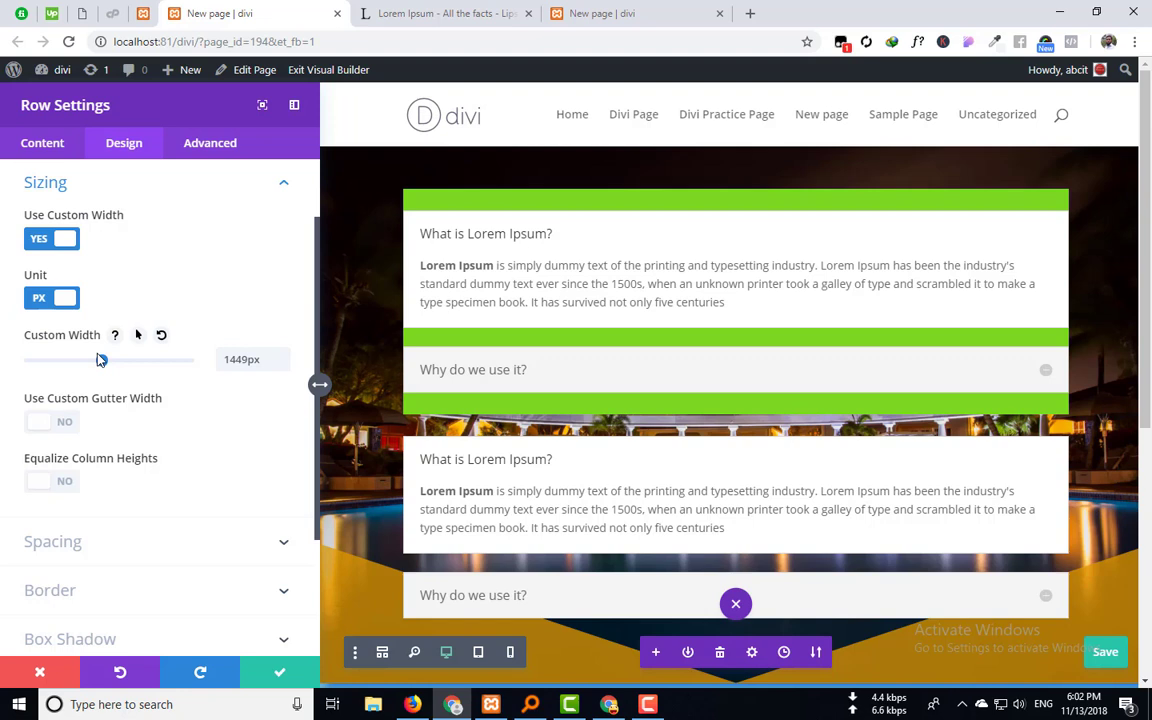
pyautogui.click(44, 303)
pyautogui.click(45, 305)
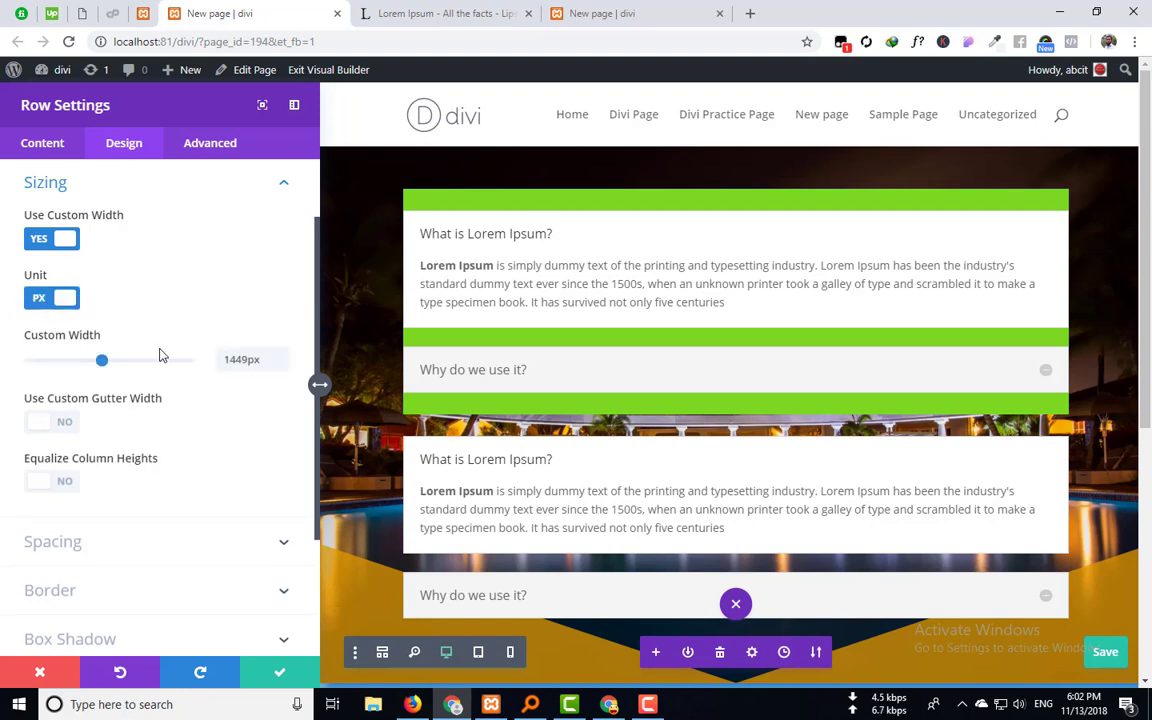
pyautogui.moveTo(100, 359); pyautogui.dragTo(72, 359)
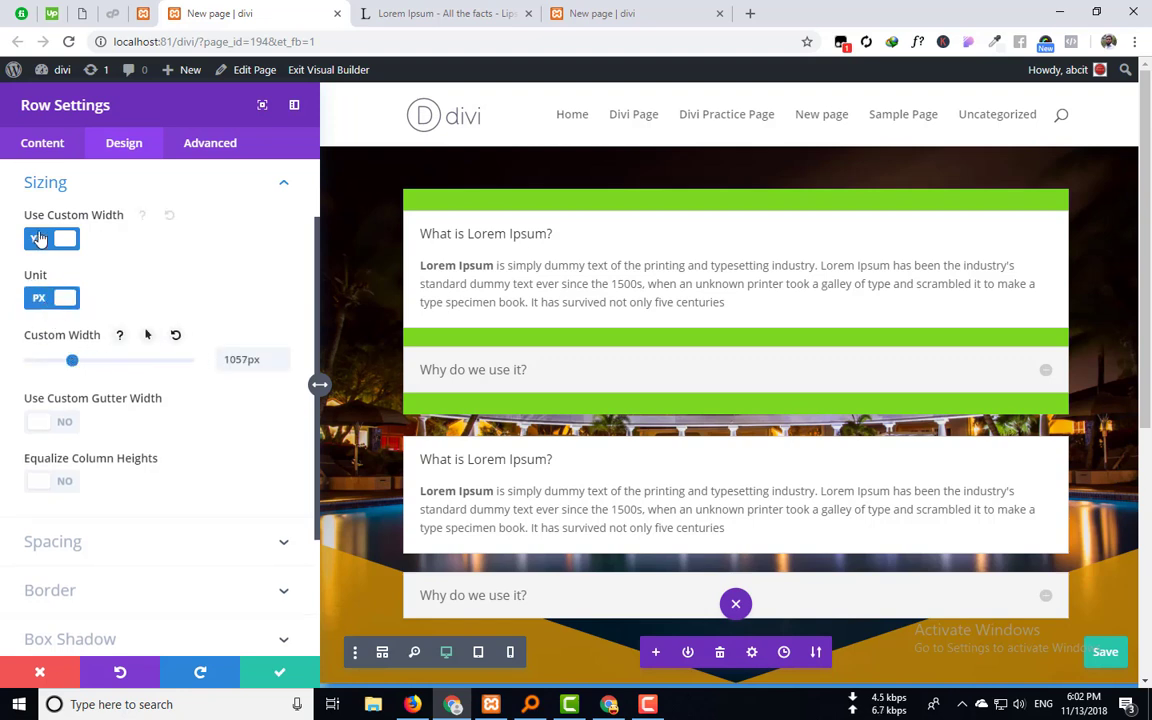
pyautogui.click(38, 238)
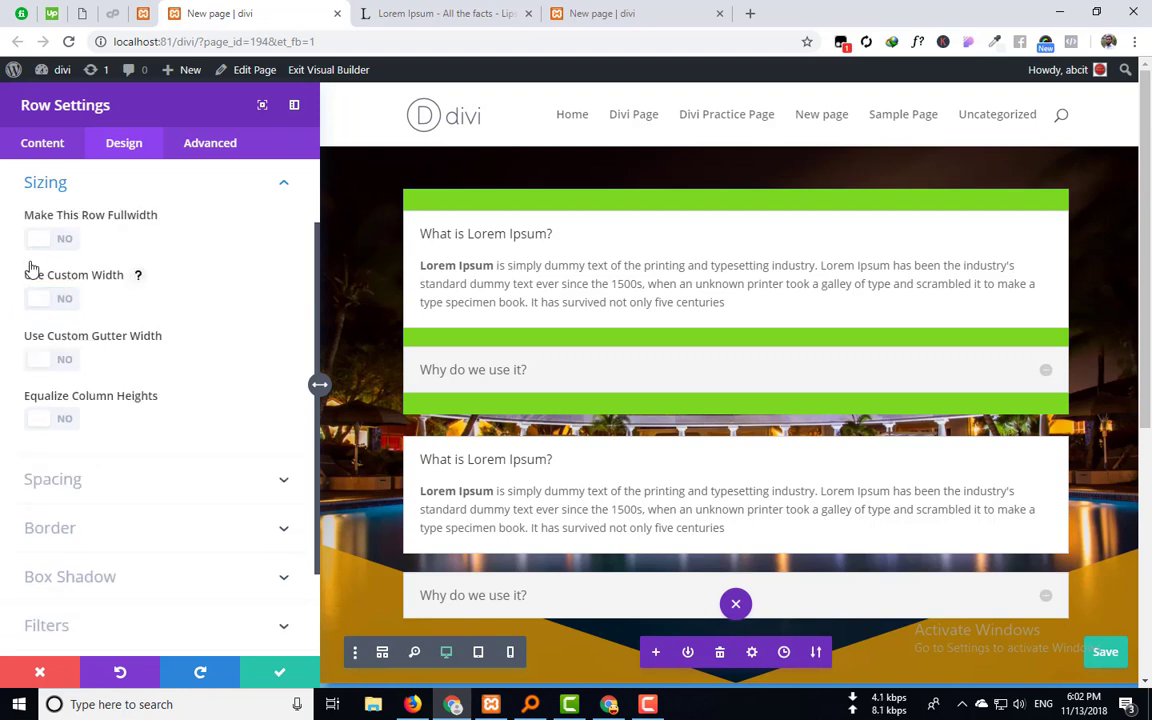
# Enable Use Custom Gutter Width for the first row and try a Gutter Width of 1, finishing at 2.
pyautogui.click(70, 359)
pyautogui.moveTo(137, 425); pyautogui.dragTo(30, 421)
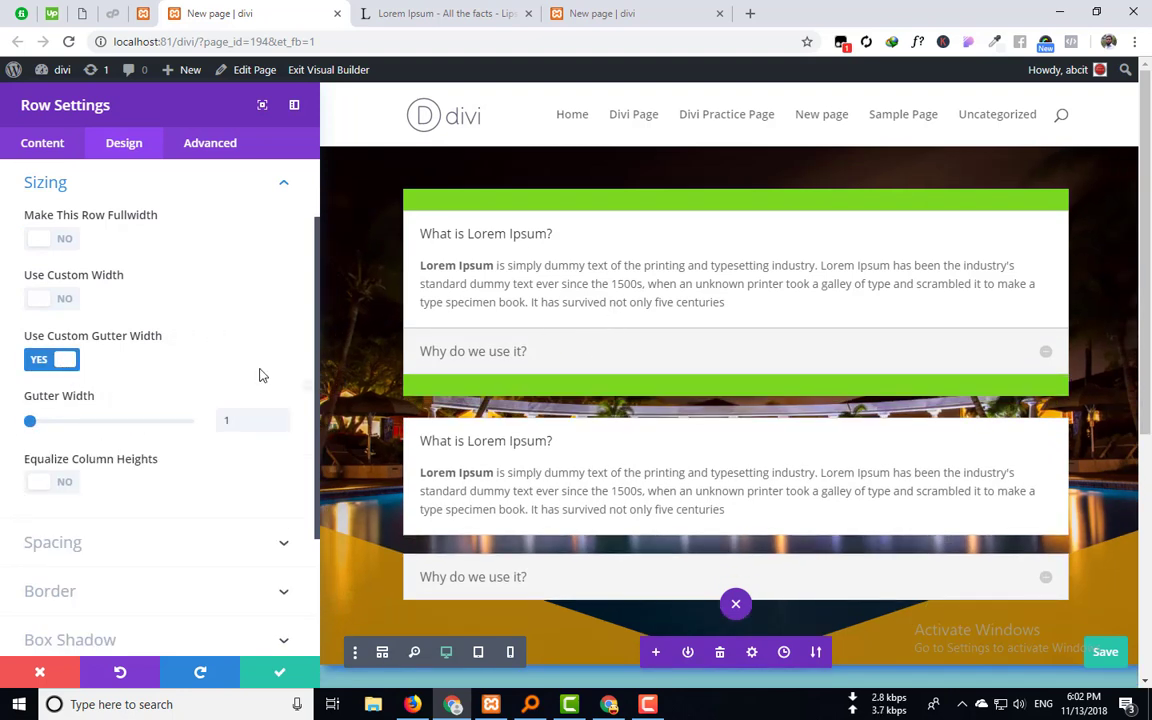
pyautogui.moveTo(57, 427); pyautogui.dragTo(86, 427)
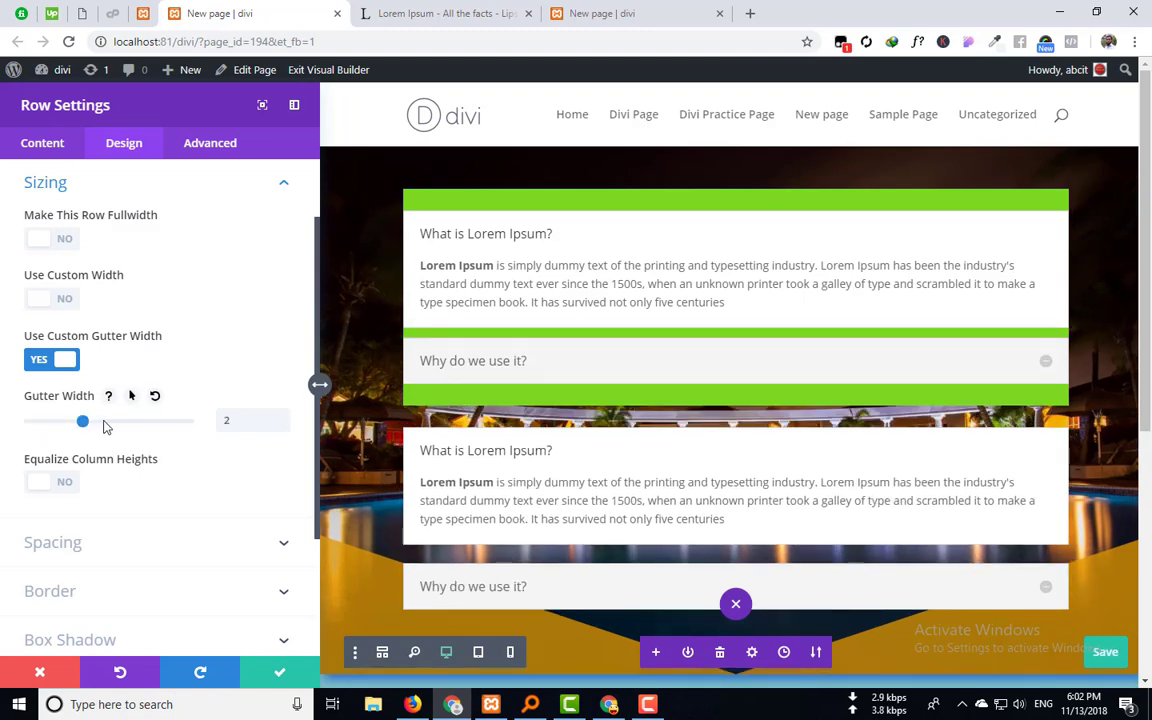
pyautogui.moveTo(62, 427); pyautogui.dragTo(90, 428)
pyautogui.scroll(-2, 88, 427)
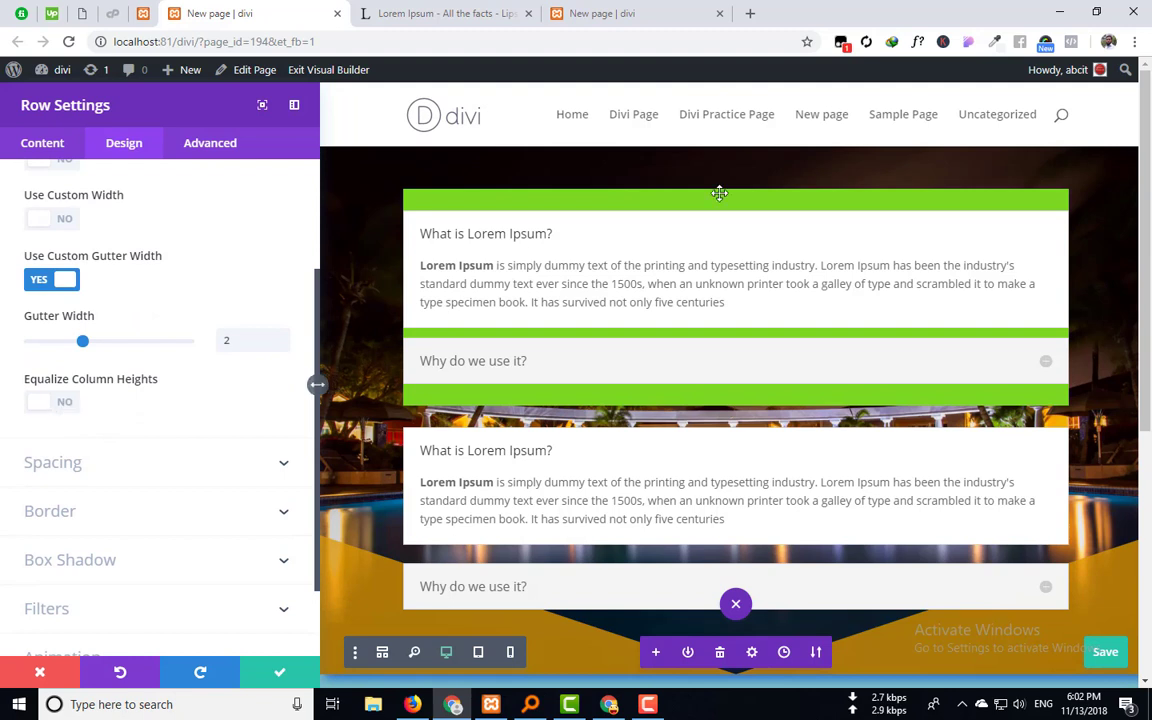
# Try Equalize Column Heights on and off, leave it set to No, and save the first row's settings.
pyautogui.click(36, 405)
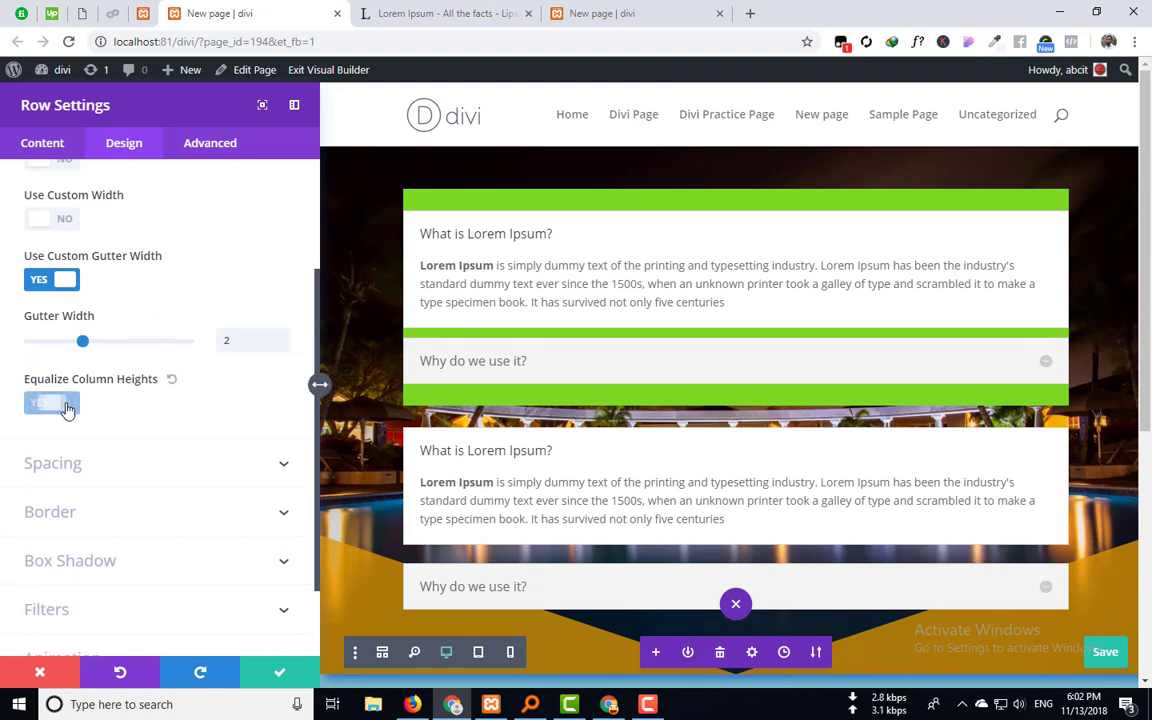
pyautogui.click(33, 406)
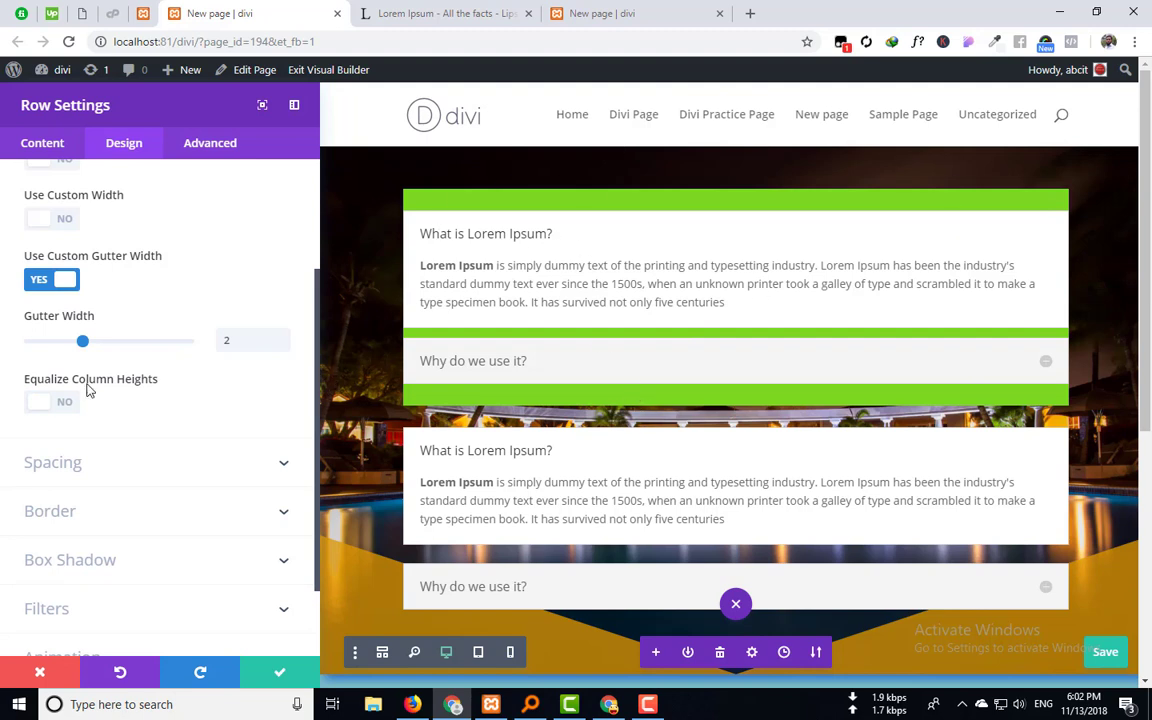
pyautogui.click(40, 404)
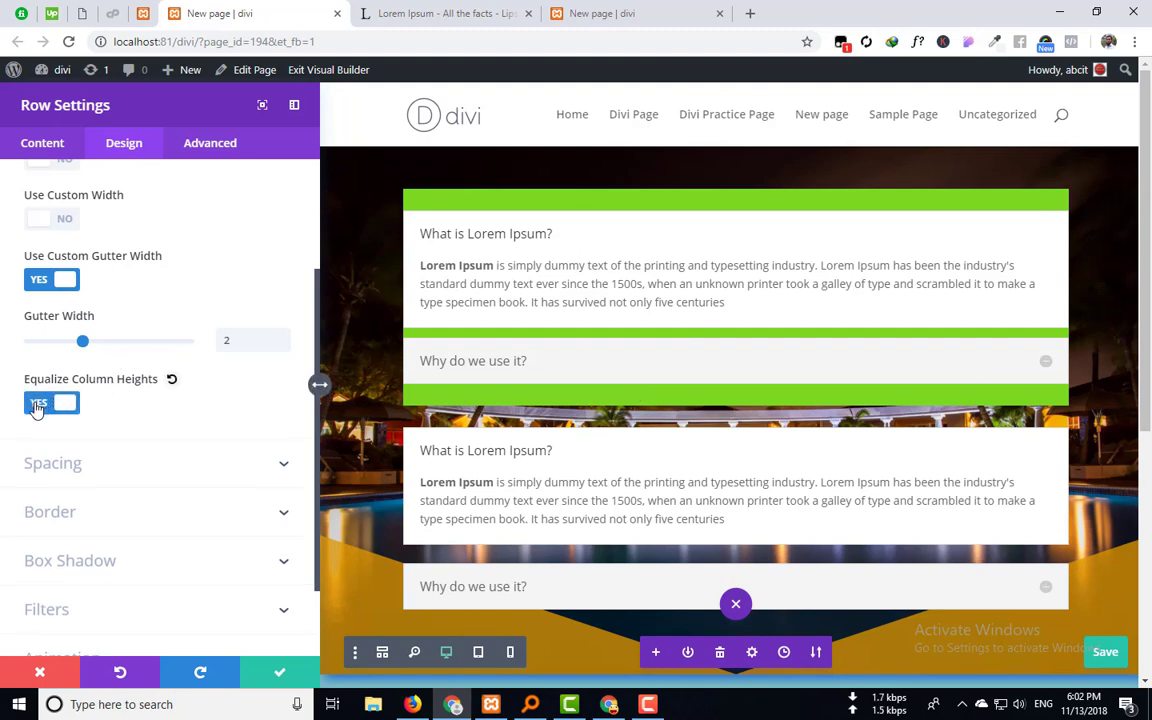
pyautogui.click(36, 404)
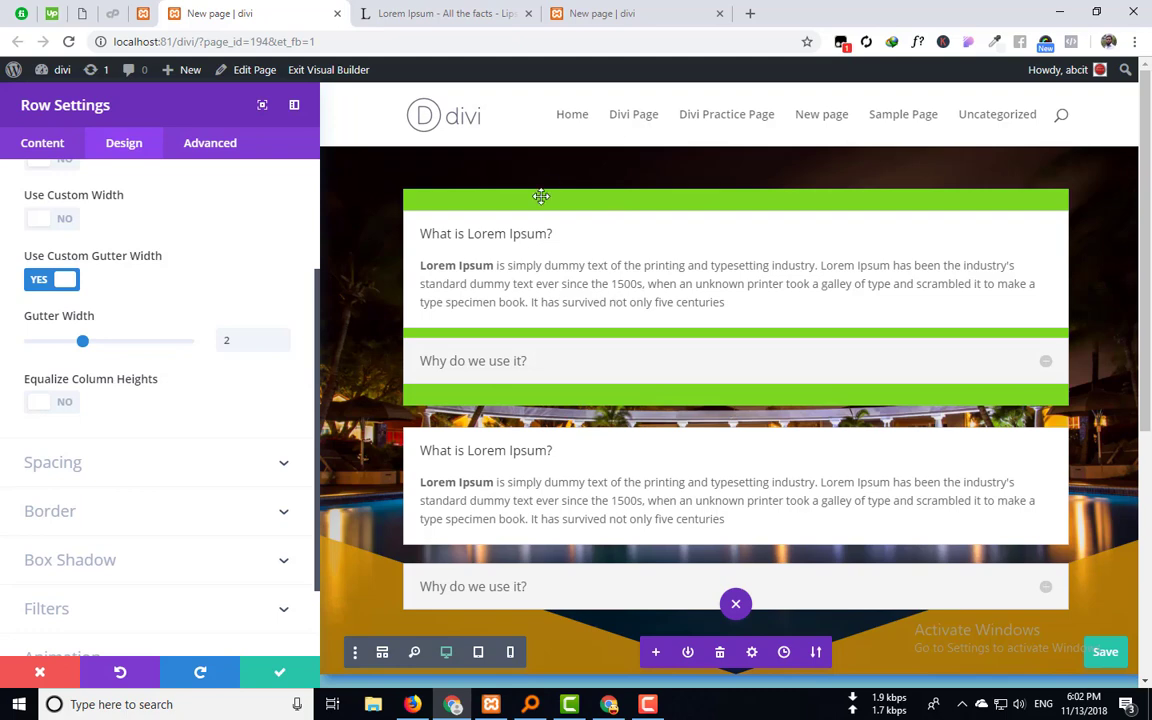
pyautogui.click(250, 672)
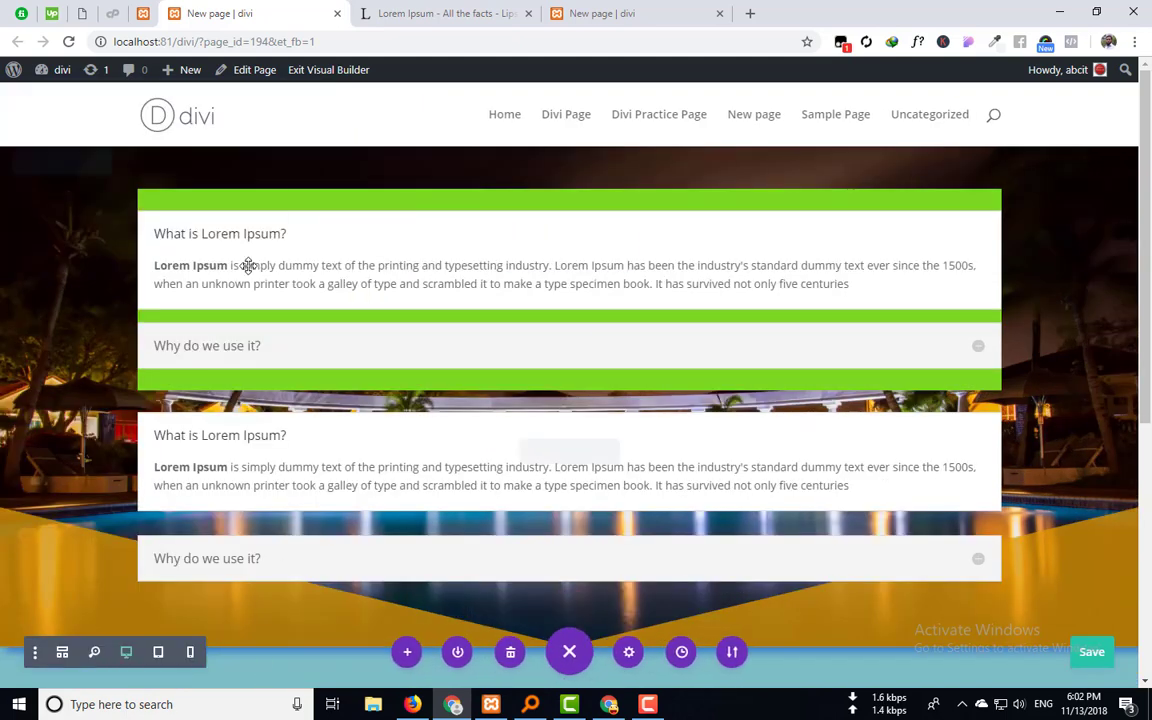
# Change the first row to two equal columns and place a duplicate of its accordion in the second column.
pyautogui.moveTo(226, 226)
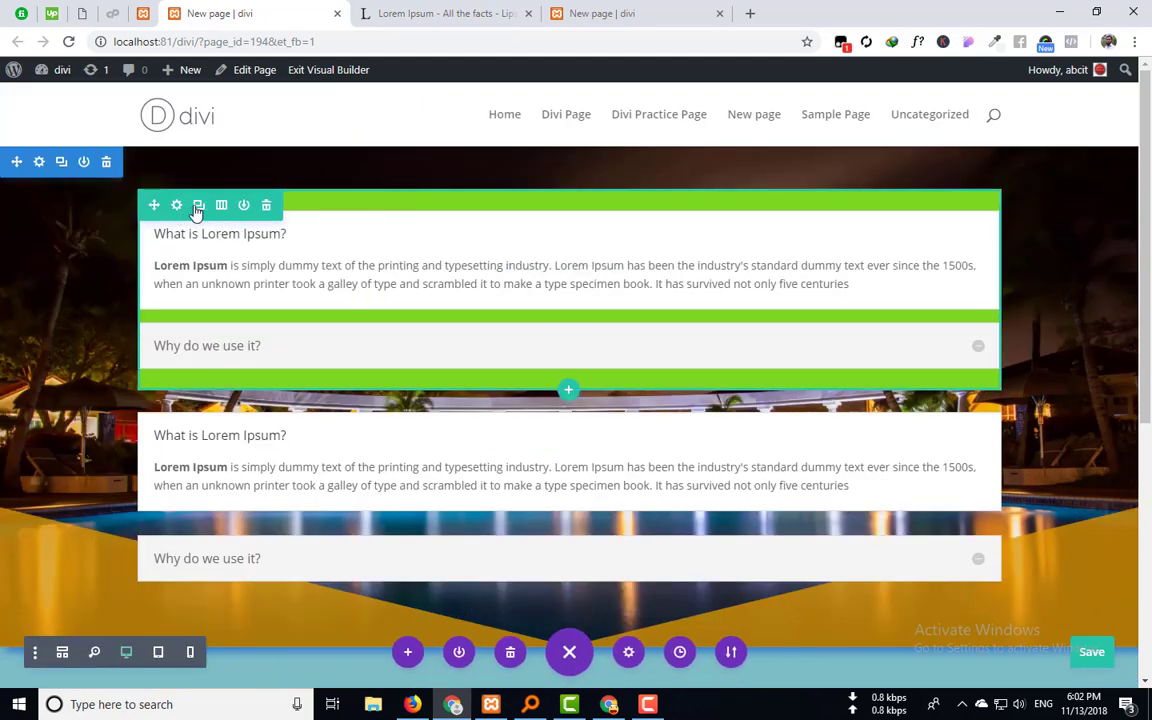
pyautogui.click(221, 207)
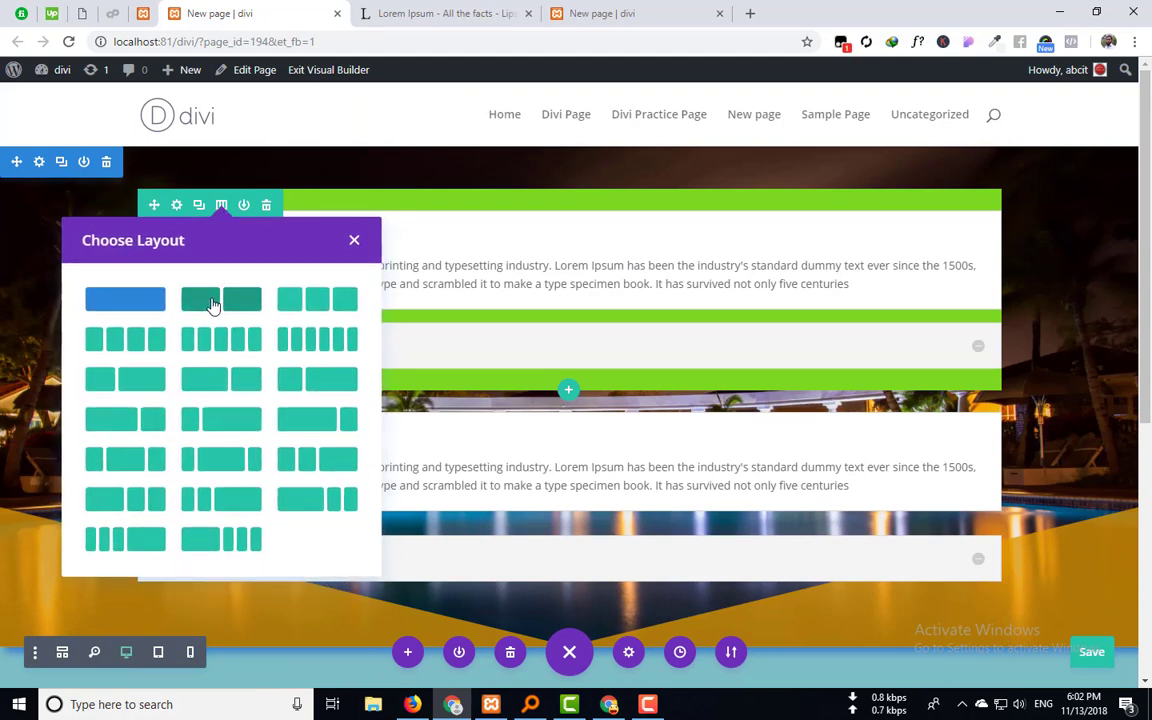
pyautogui.click(212, 305)
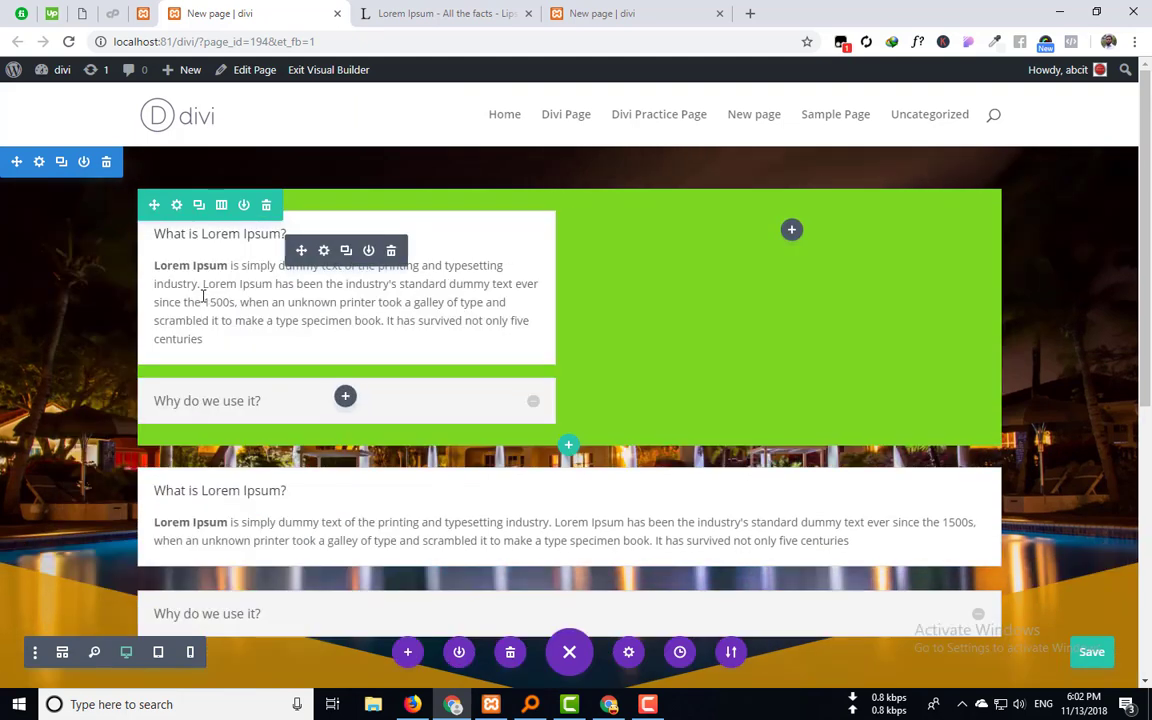
pyautogui.click(346, 252)
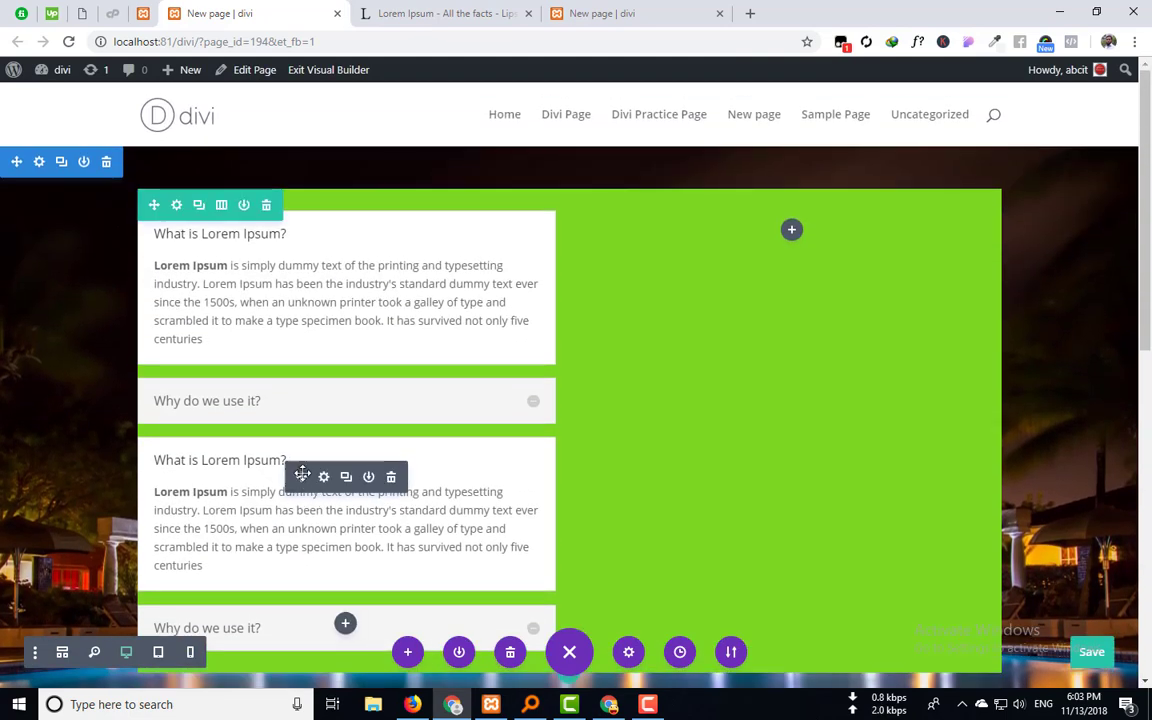
pyautogui.moveTo(302, 473); pyautogui.dragTo(815, 240)
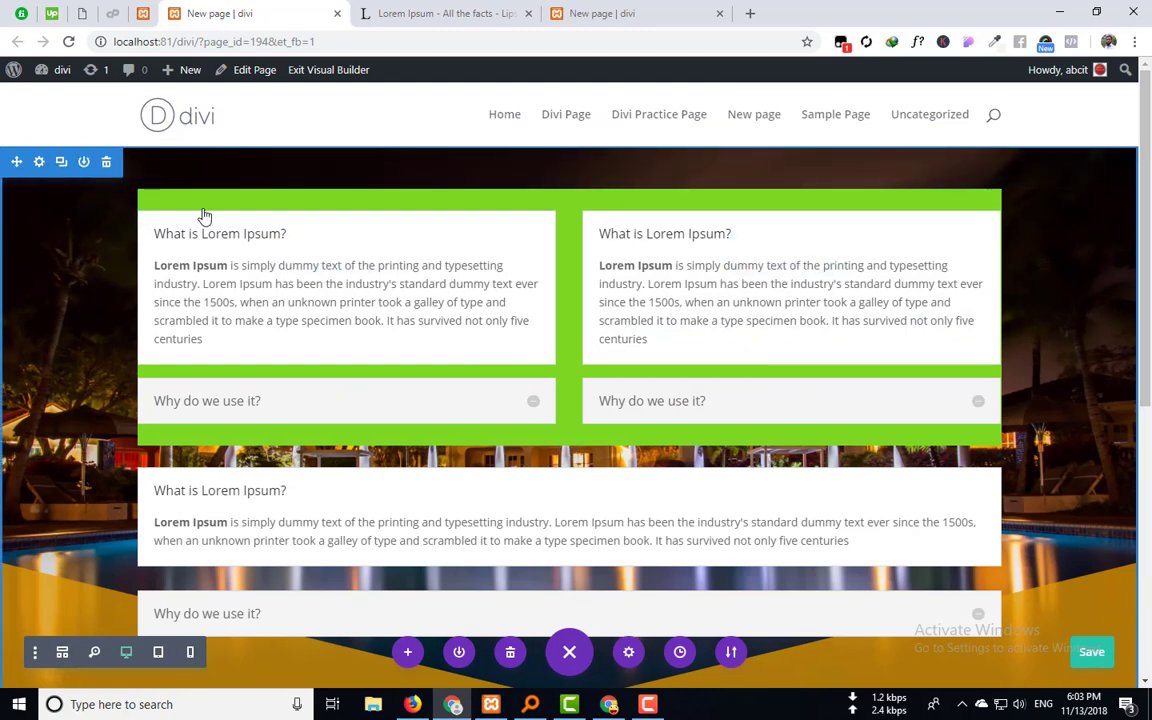
# Set the Gutter Width of the two-column first row to 3 in its sizing settings.
pyautogui.click(176, 206)
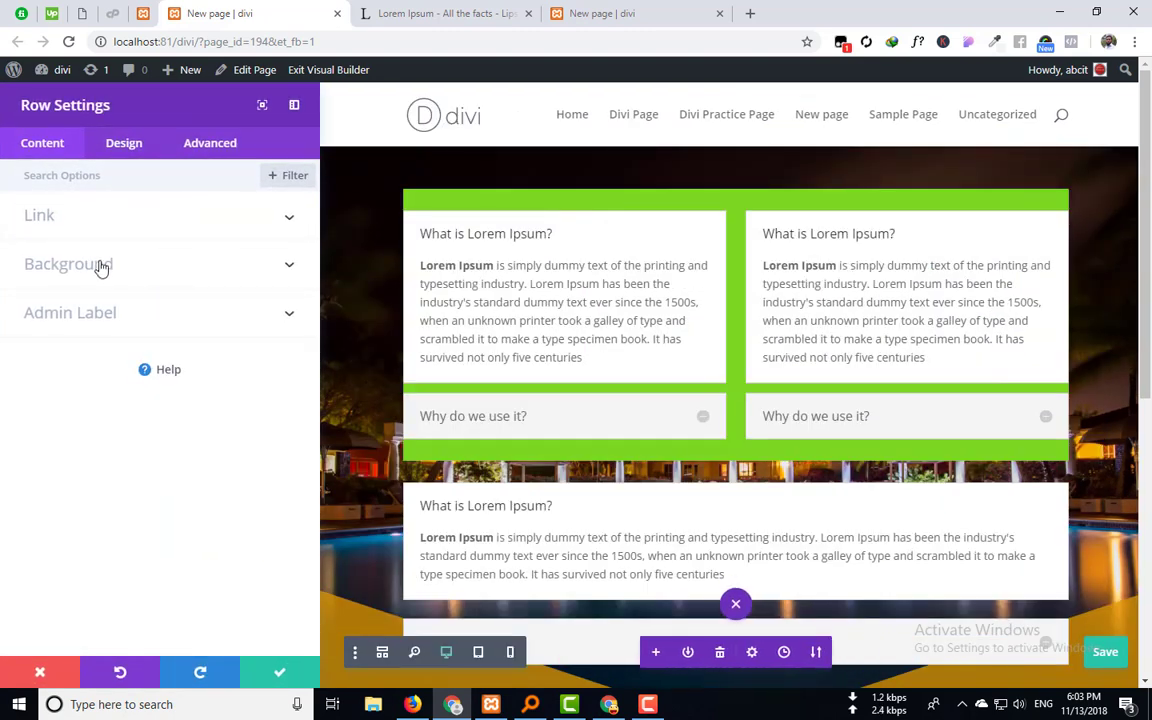
pyautogui.click(124, 143)
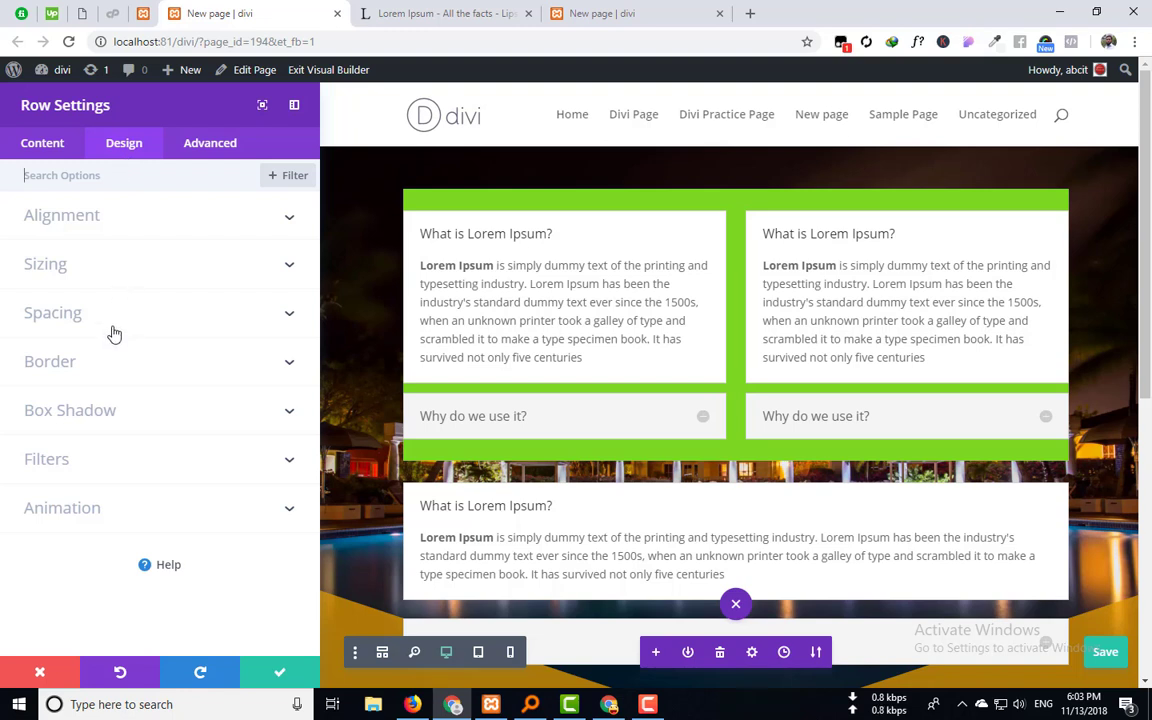
pyautogui.click(98, 264)
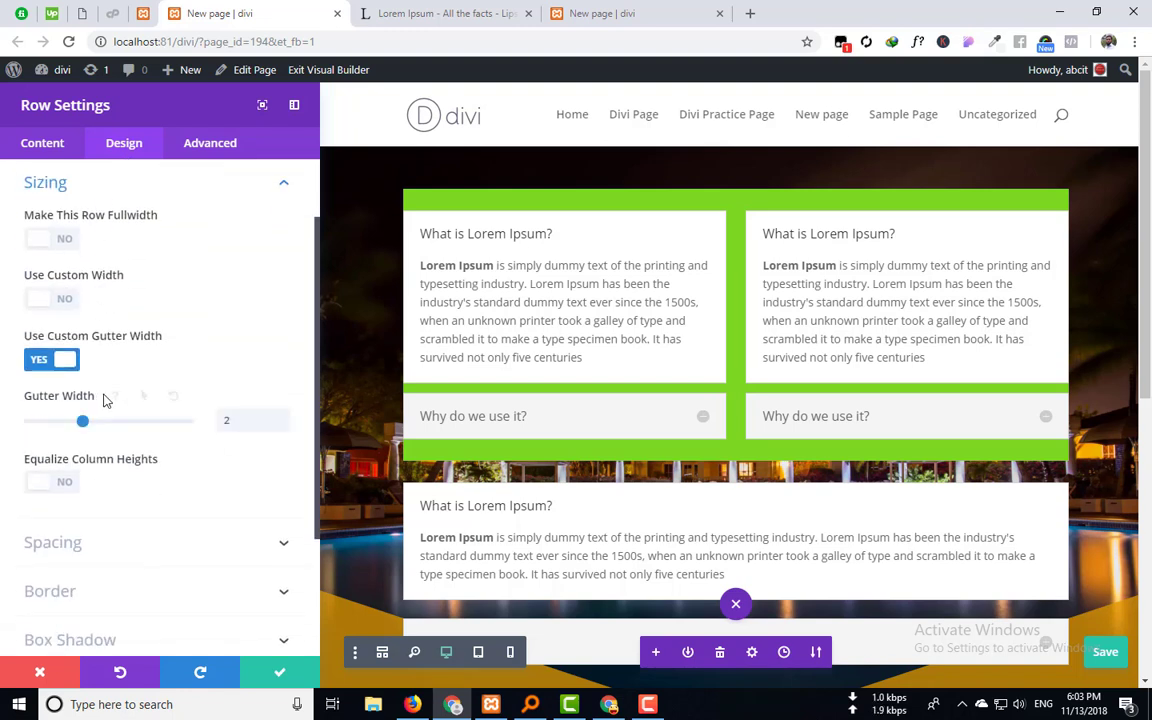
pyautogui.scroll(-1, 107, 400)
pyautogui.moveTo(83, 342); pyautogui.dragTo(130, 345)
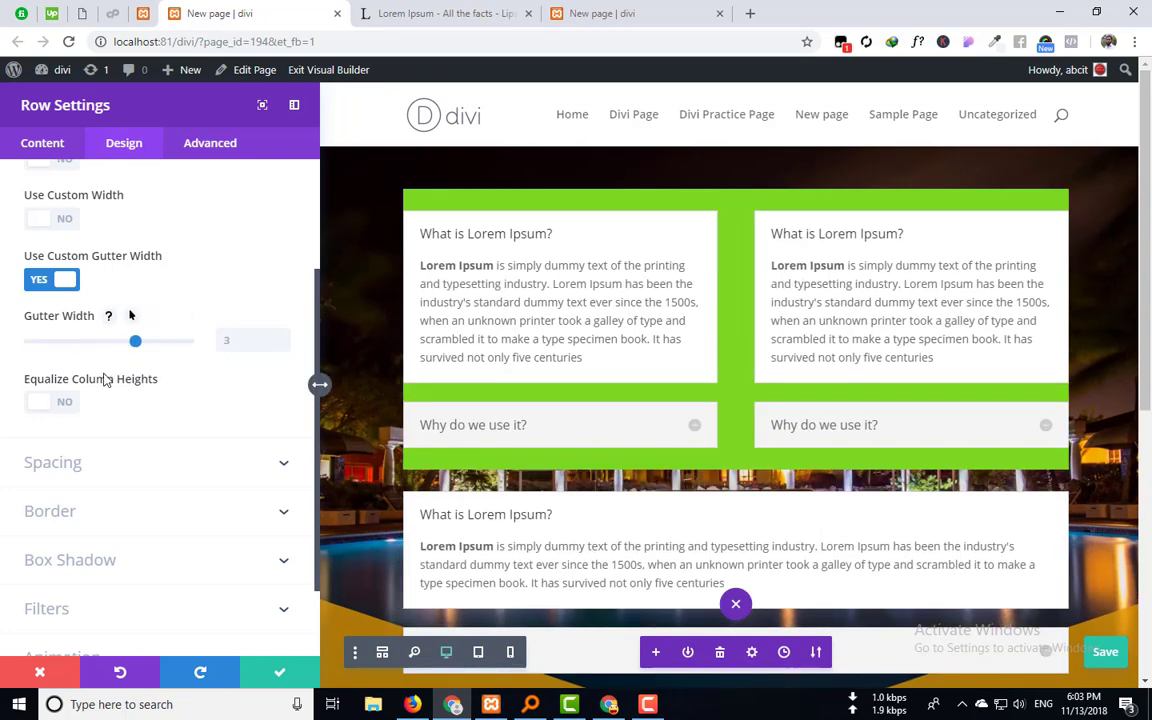
# Try the Equalize Column Heights option on the two-column first row, finishing with it set to Yes.
pyautogui.click(36, 404)
pyautogui.scroll(-2, 100, 501)
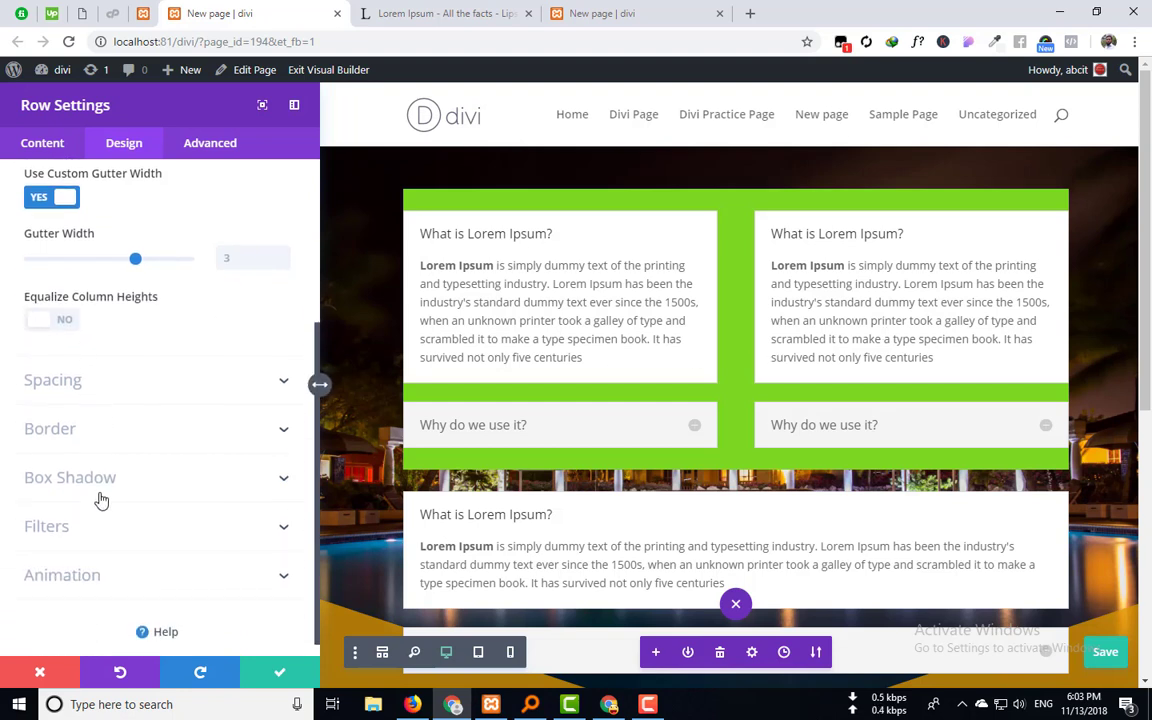
pyautogui.click(68, 306)
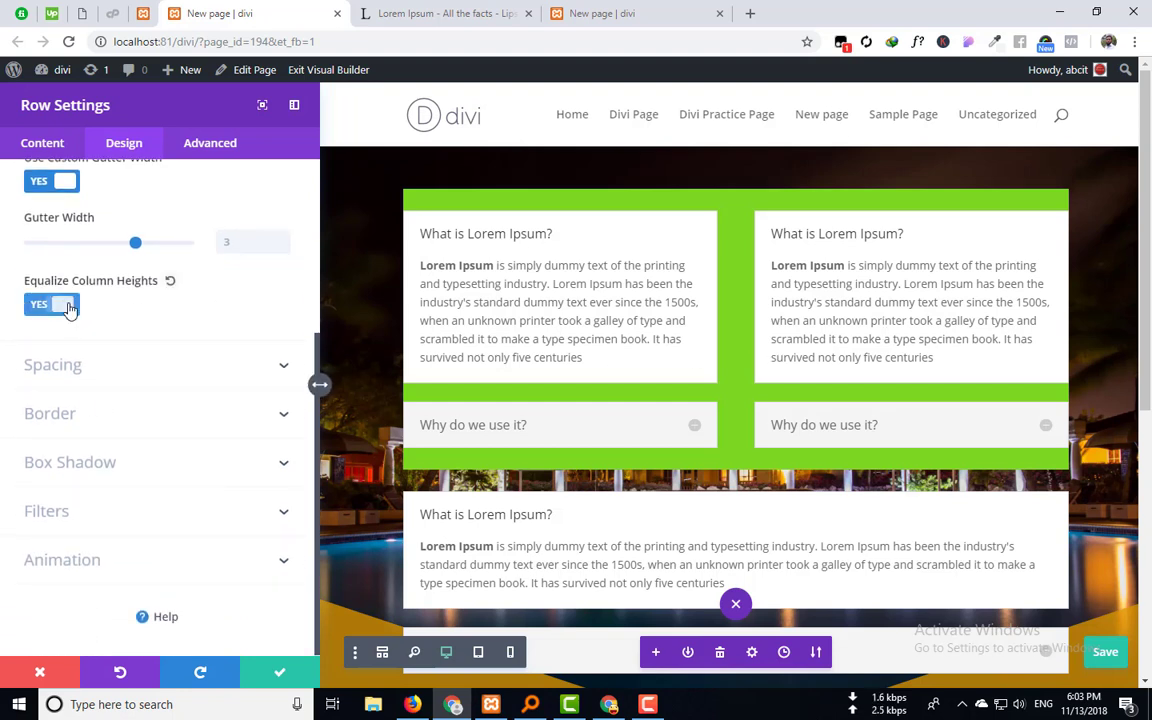
# Examine the custom margin, custom padding and per-column padding options in the first row's spacing settings.
pyautogui.click(147, 370)
pyautogui.scroll(1, 147, 370)
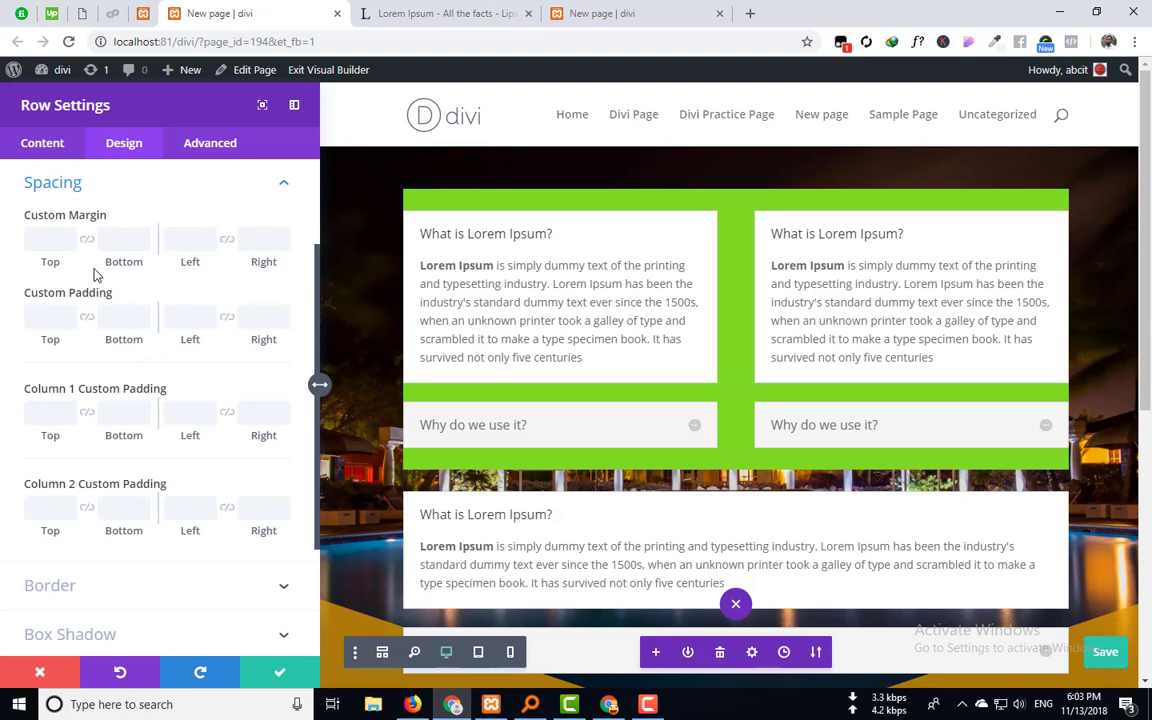
pyautogui.scroll(-1, 69, 300)
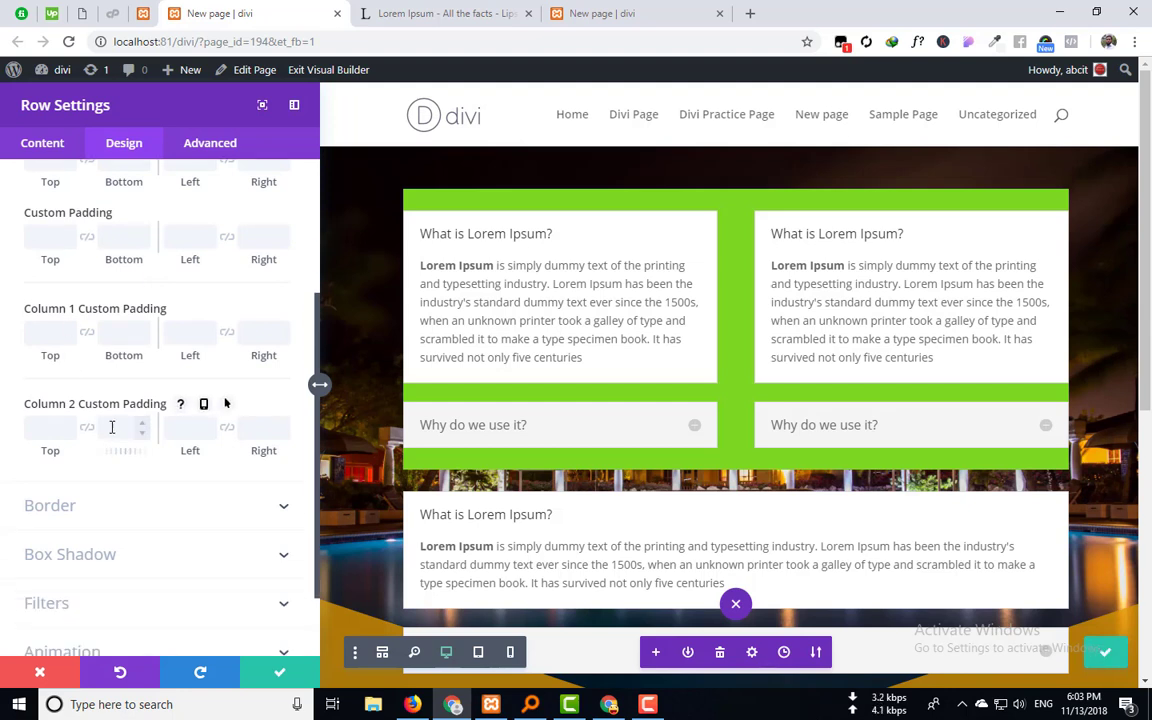
# Examine the first row's background and per-column background options, along with its custom padding and per-column padding fields.
pyautogui.scroll(2, 112, 427)
pyautogui.click(45, 143)
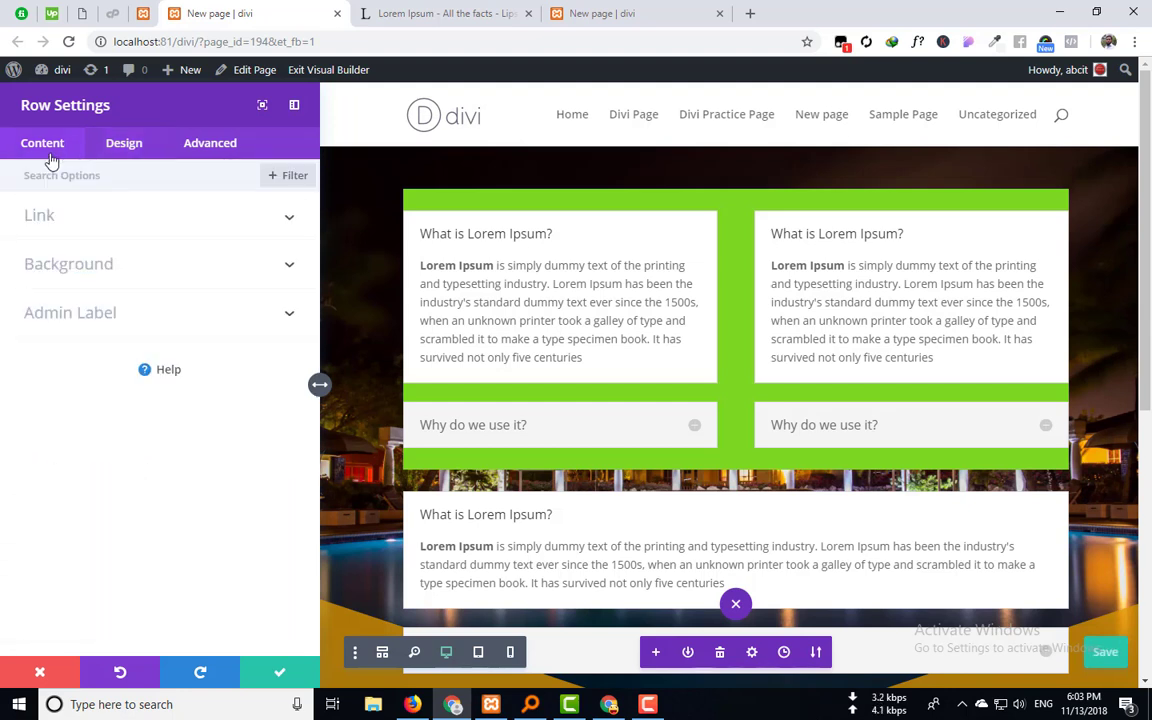
pyautogui.click(120, 264)
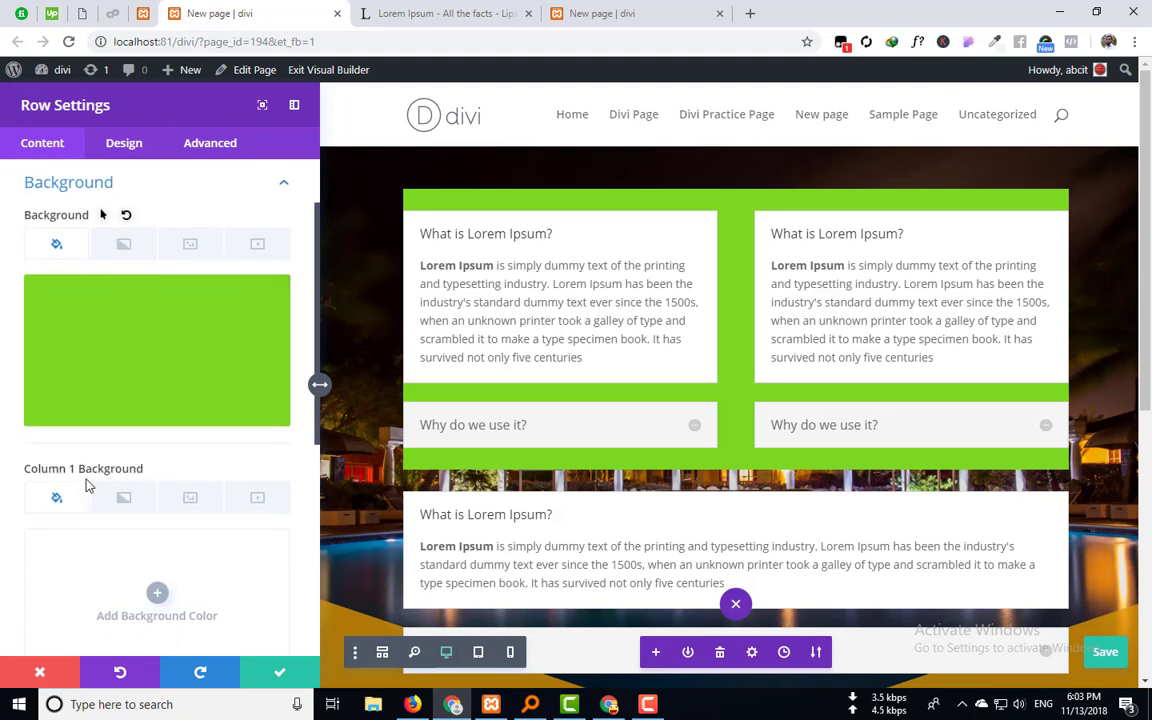
pyautogui.scroll(-5, 87, 484)
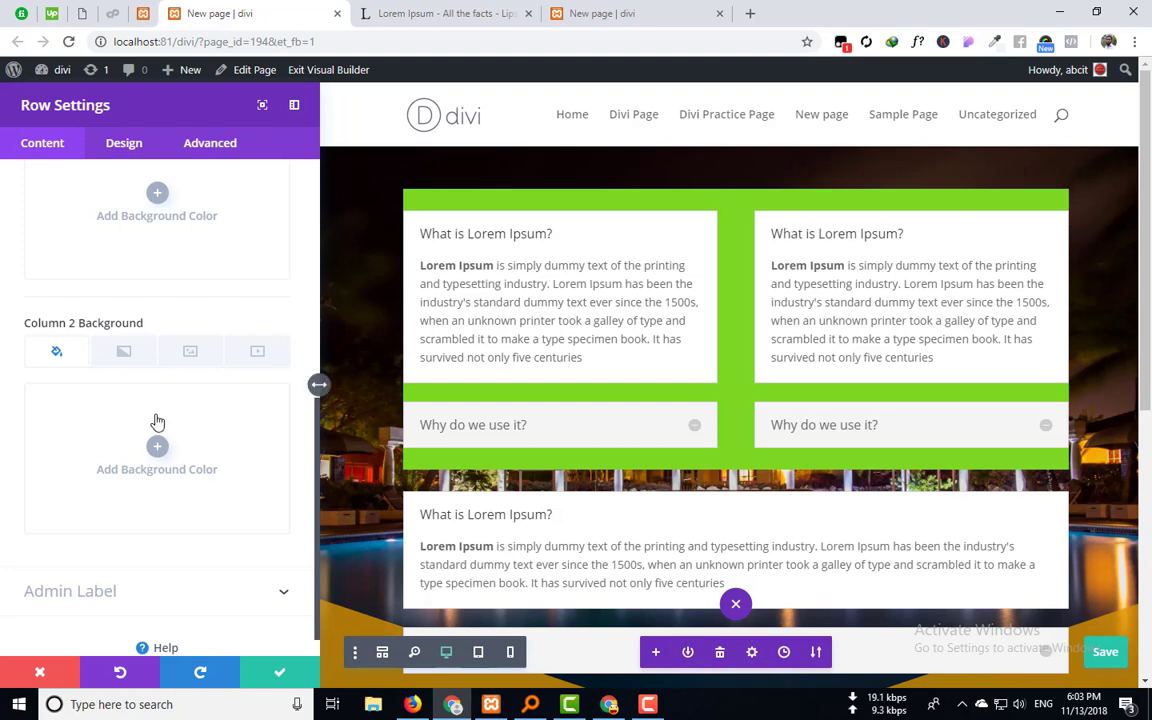
pyautogui.scroll(-1, 100, 486)
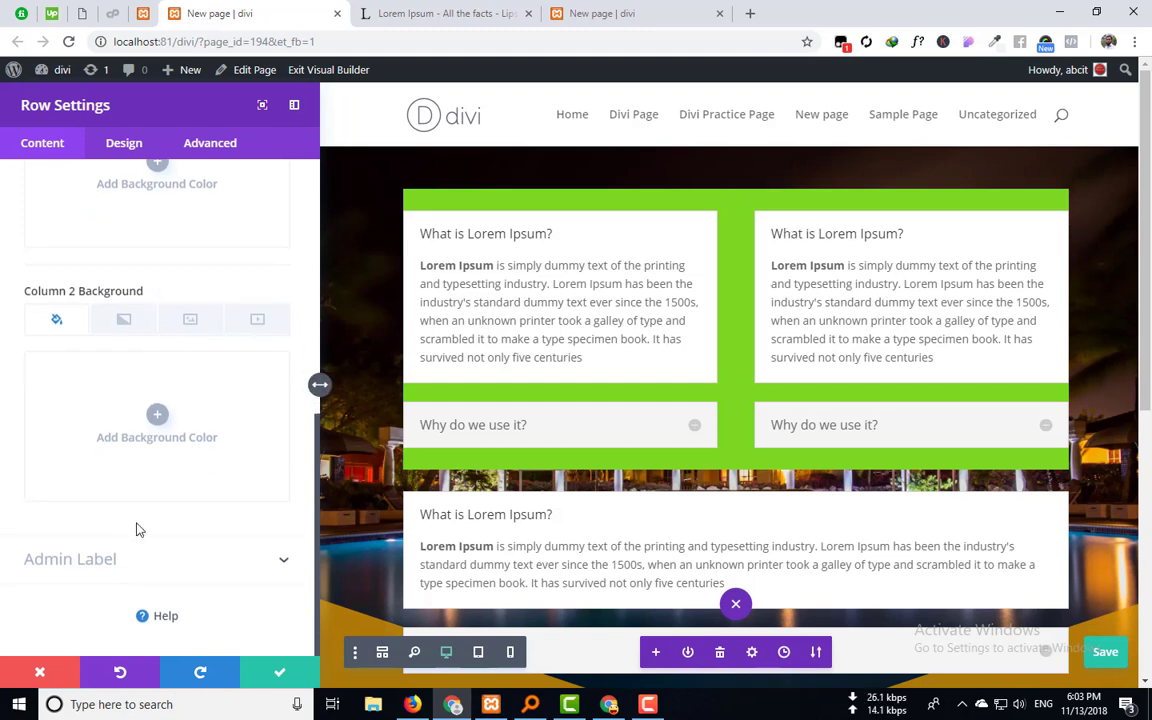
pyautogui.scroll(3, 139, 530)
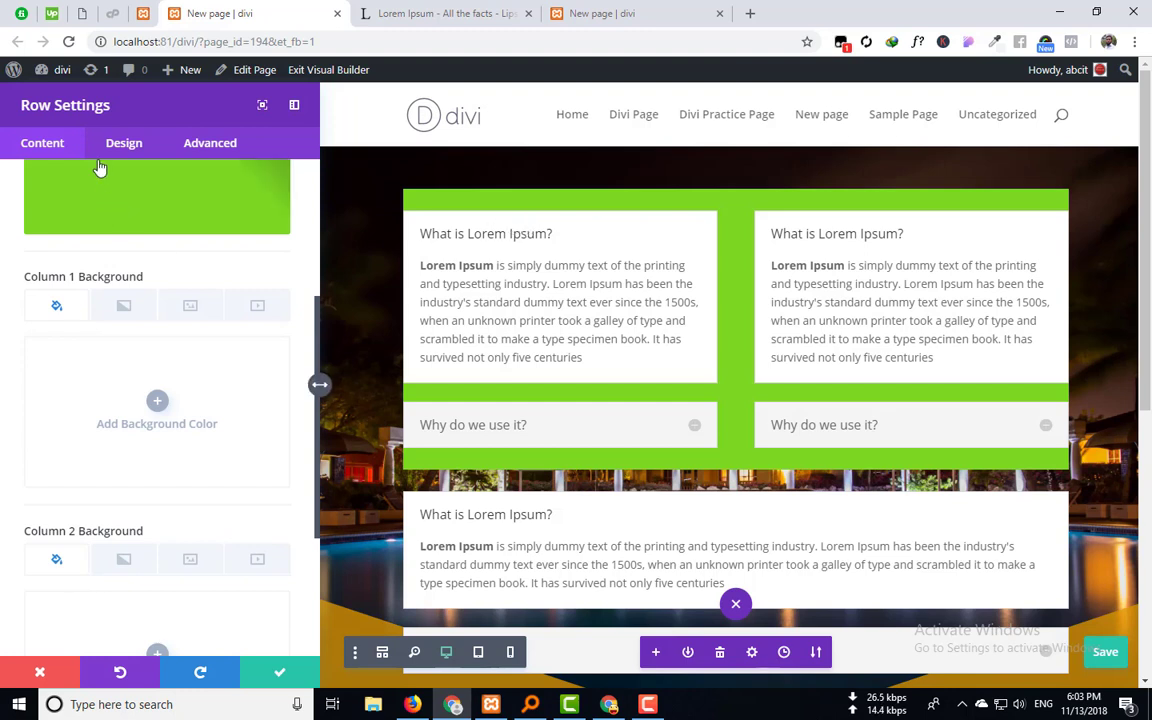
pyautogui.click(124, 143)
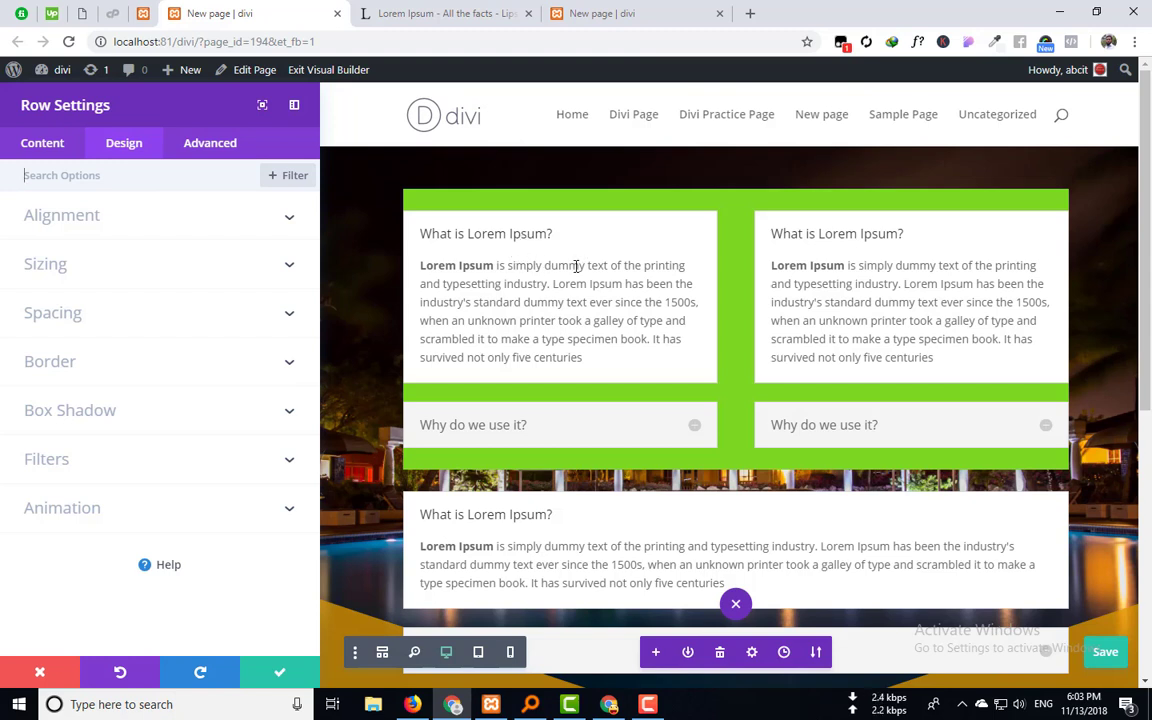
pyautogui.click(44, 148)
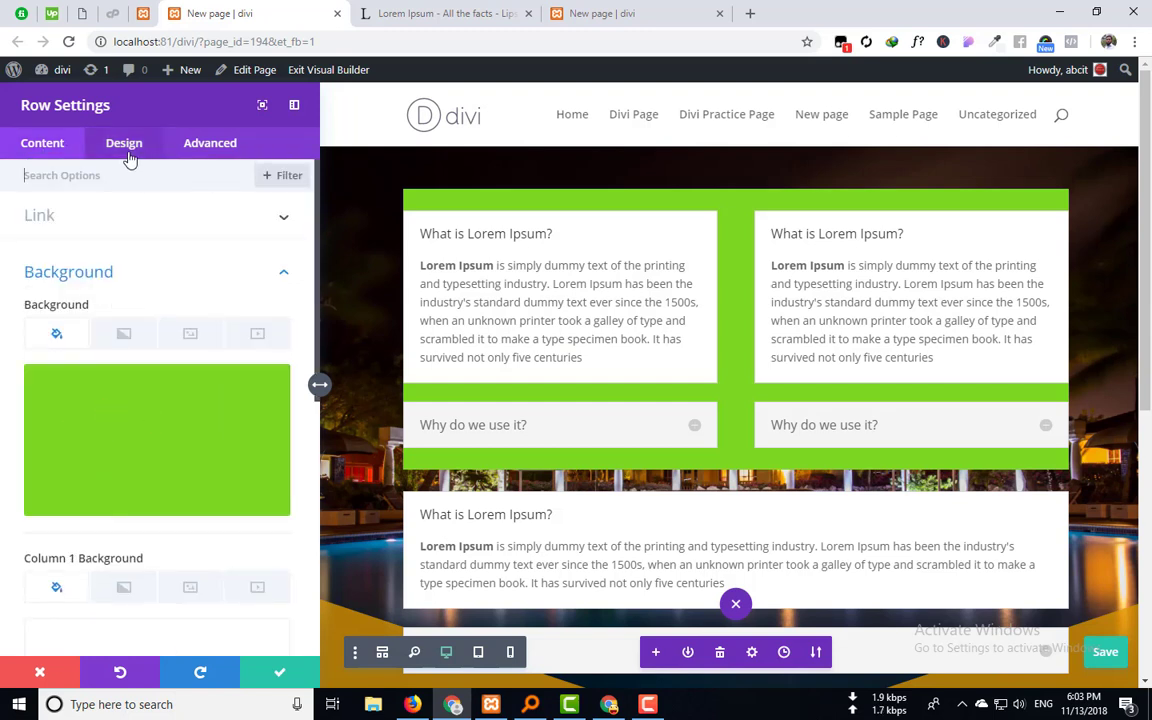
pyautogui.click(120, 146)
pyautogui.click(92, 315)
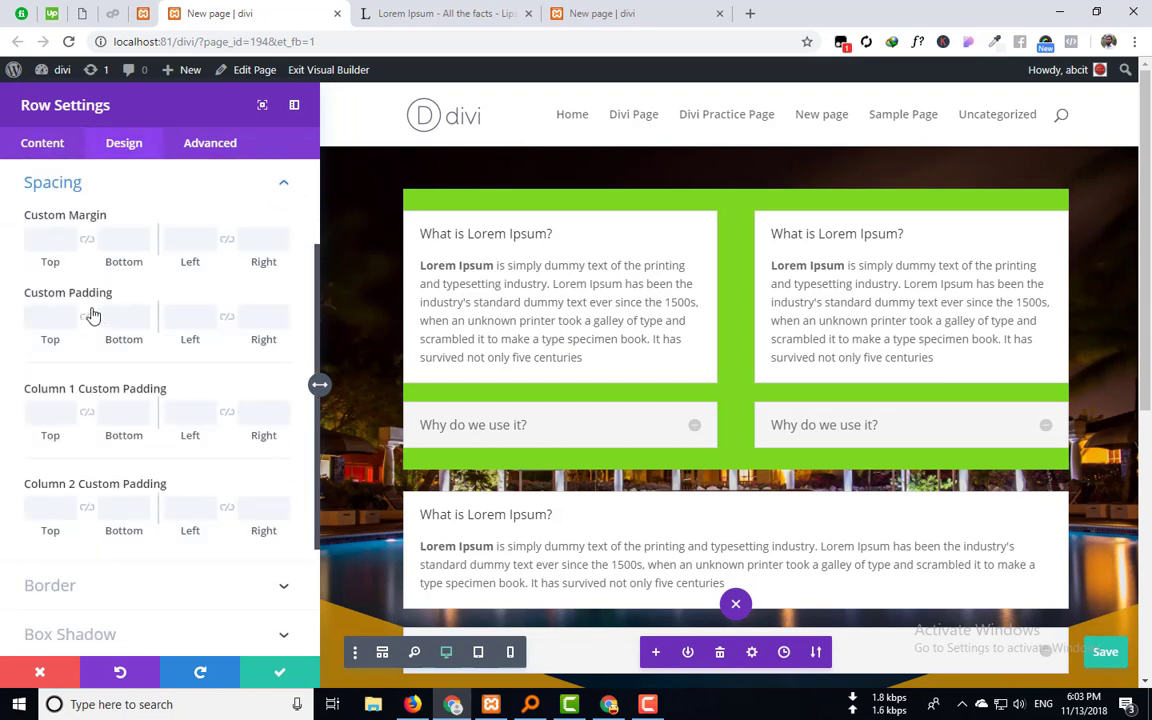
pyautogui.click(49, 318)
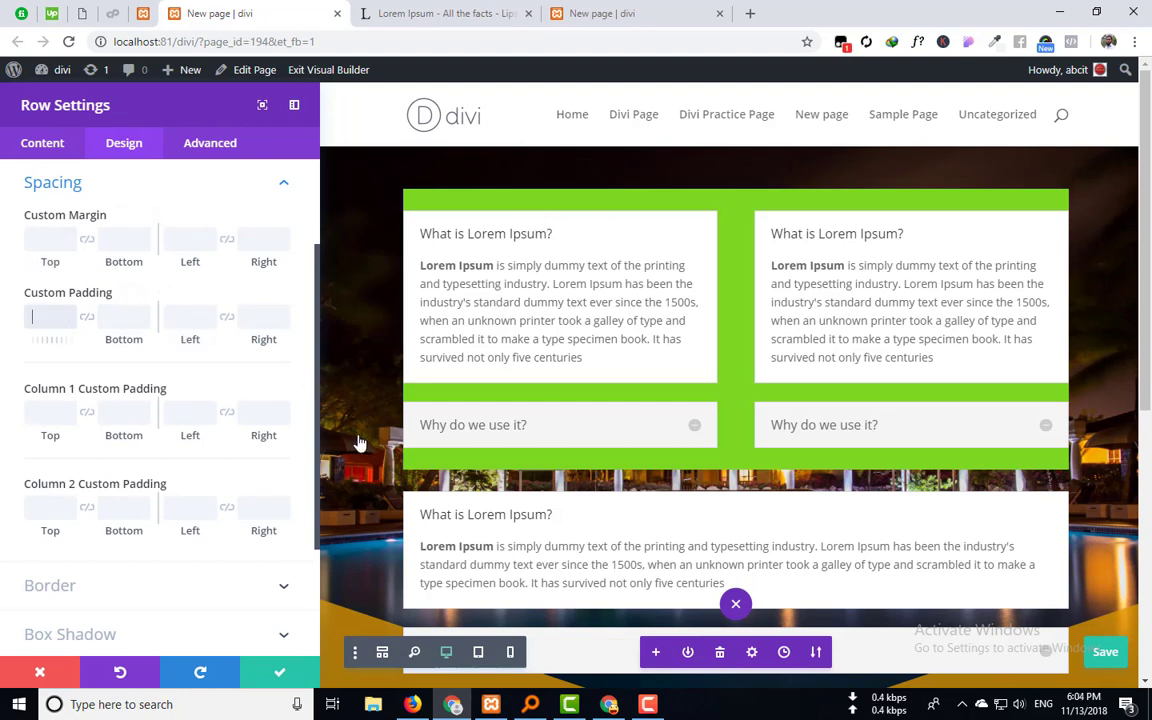
# Give the first row a solid purple border with a width of 6px.
pyautogui.scroll(-3, 82, 515)
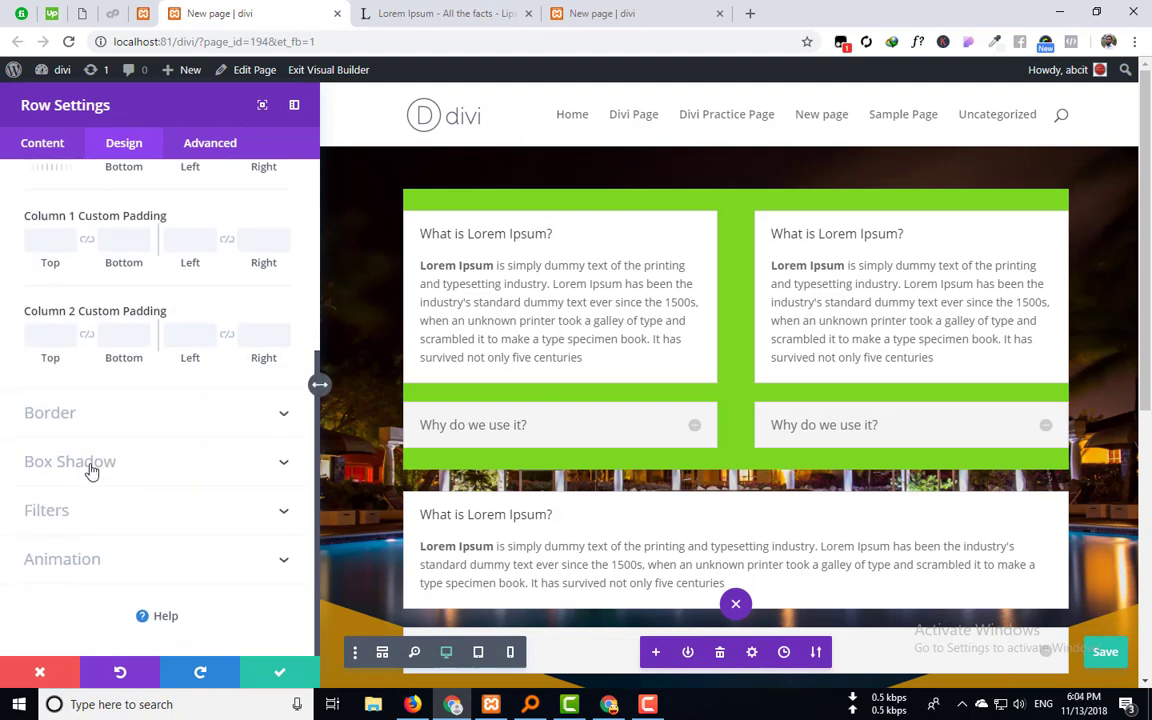
pyautogui.click(113, 424)
pyautogui.scroll(-2, 113, 424)
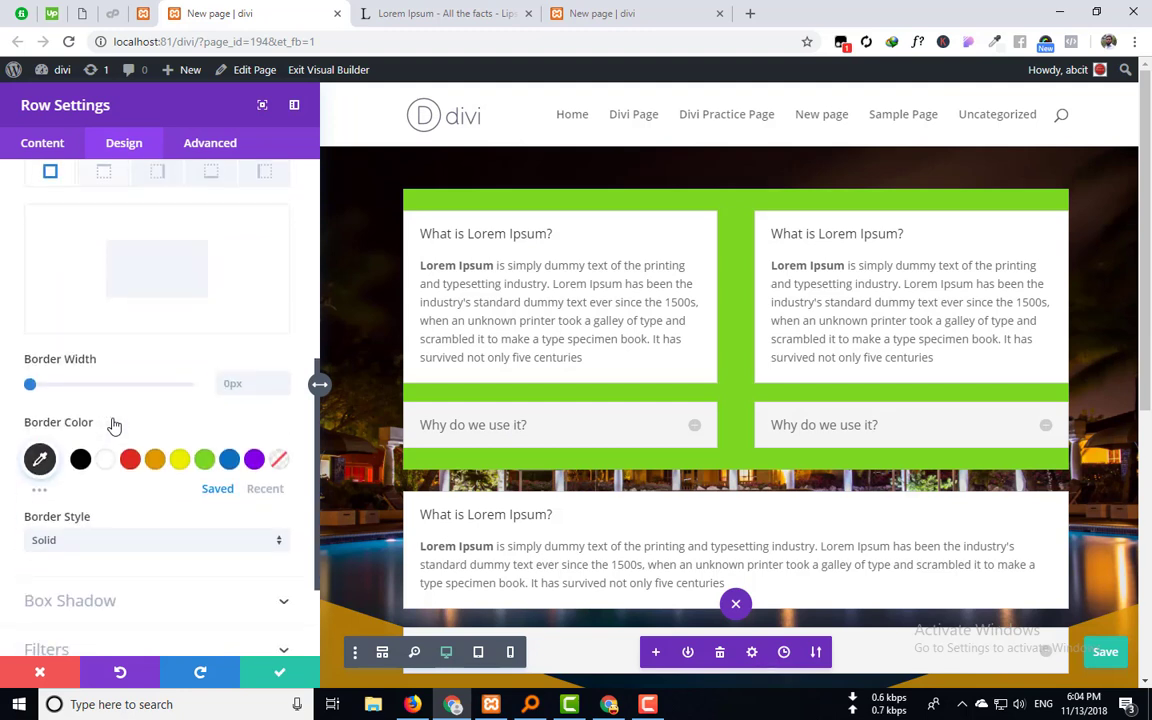
pyautogui.scroll(-1, 113, 424)
pyautogui.scroll(2, 113, 424)
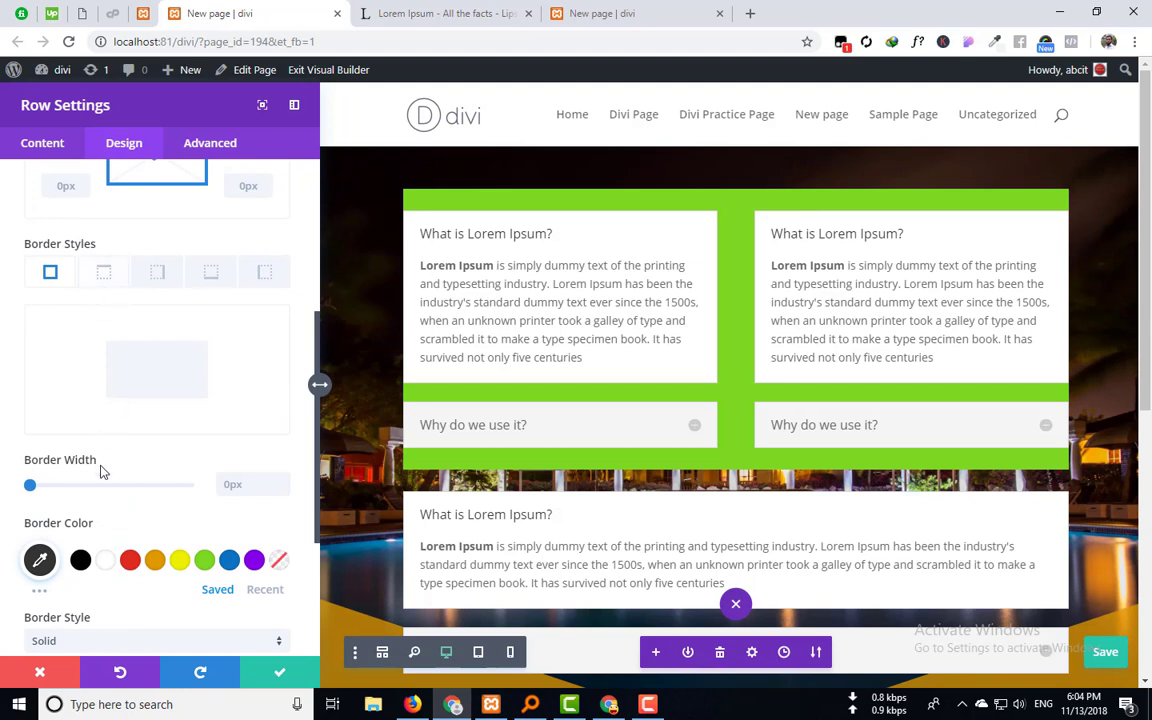
pyautogui.click(229, 561)
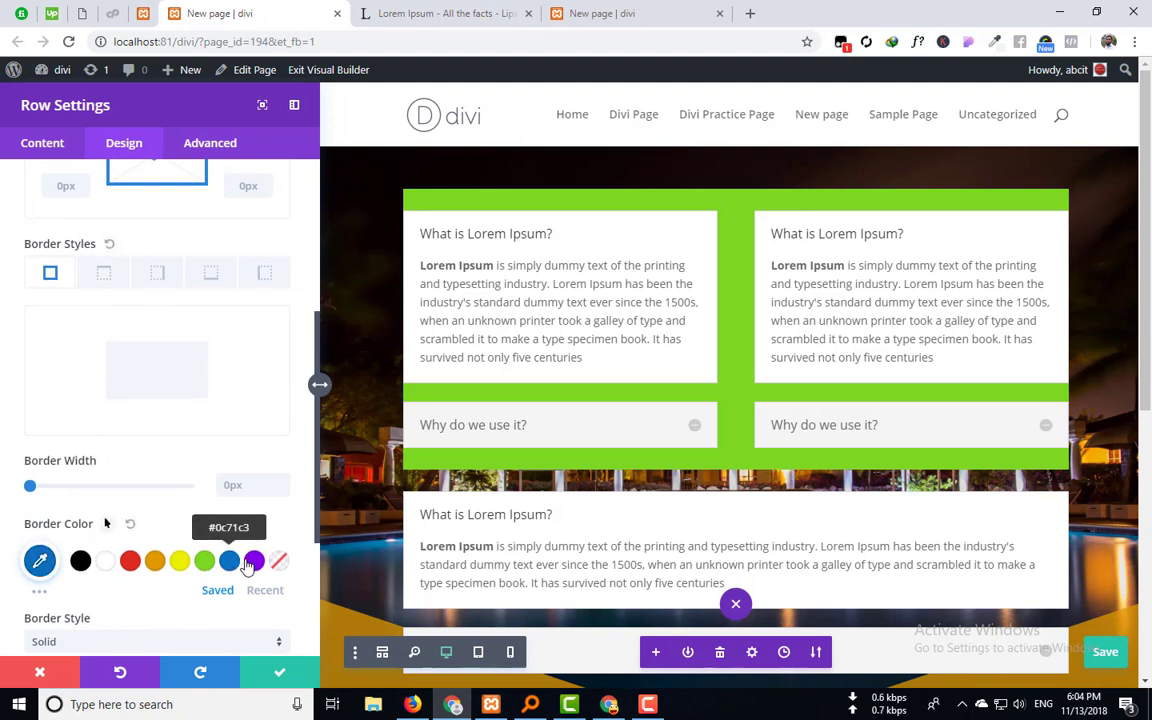
pyautogui.click(254, 561)
pyautogui.scroll(-3, 85, 563)
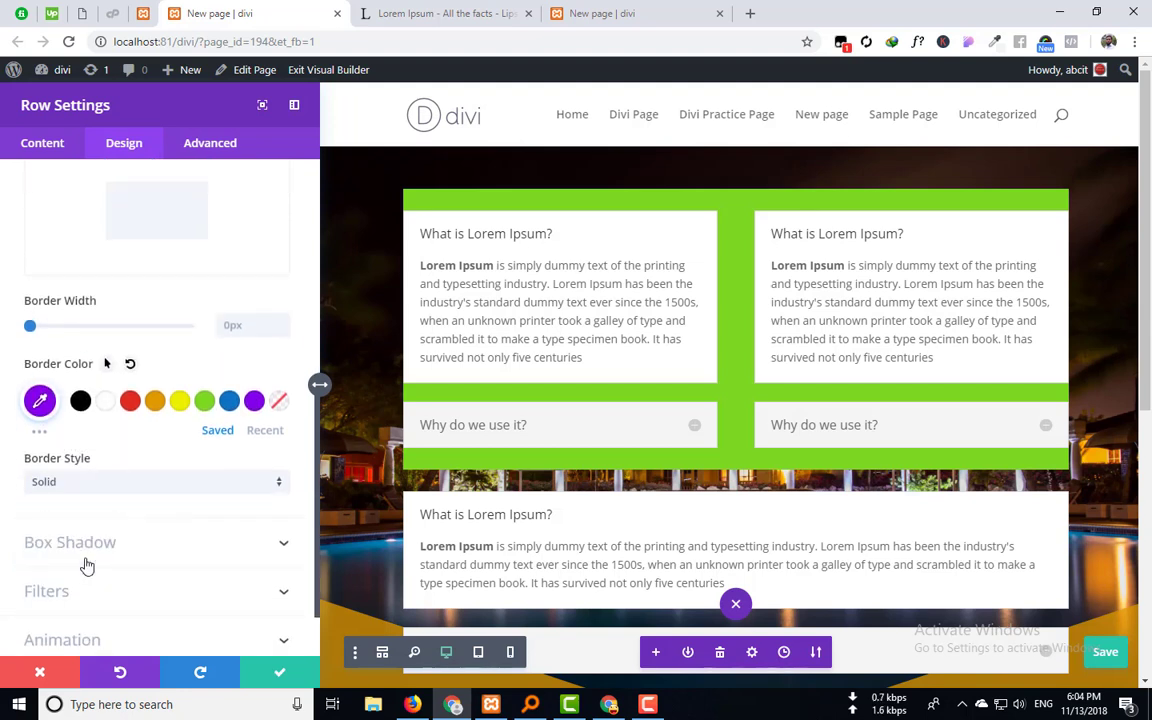
pyautogui.scroll(2, 98, 576)
pyautogui.moveTo(43, 403); pyautogui.dragTo(49, 404)
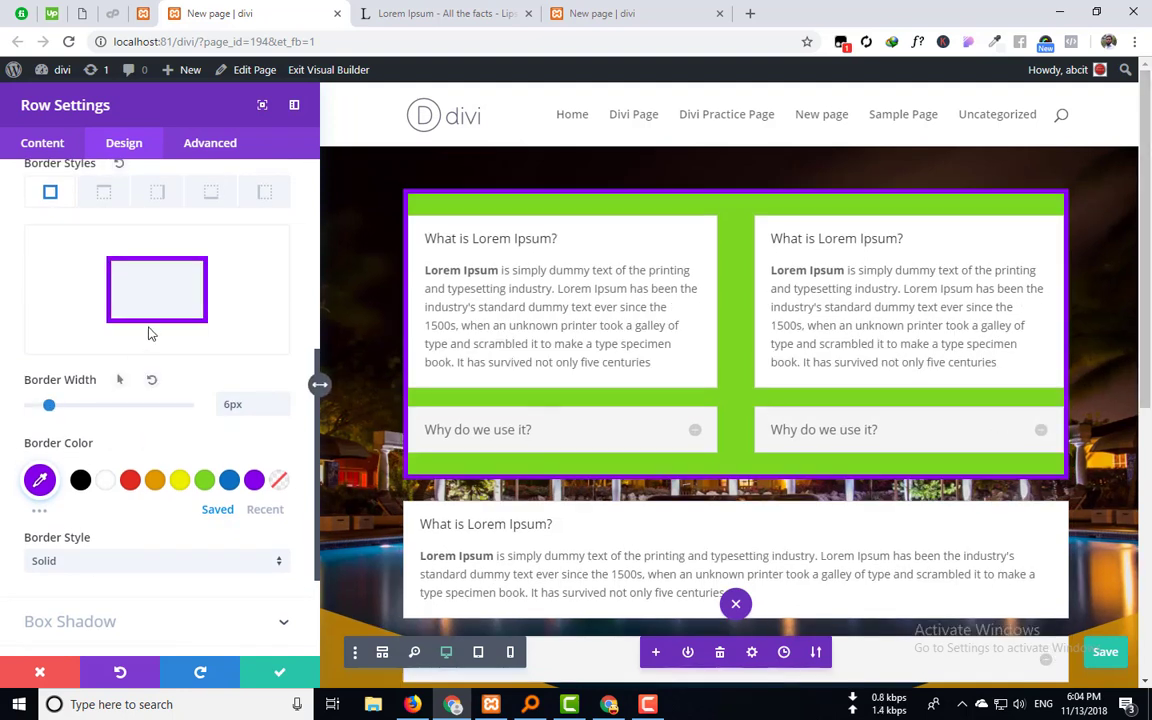
# Apply the bottom box shadow preset with 0px horizontal and 12px vertical position to the first row, using shadow color #edf000.
pyautogui.scroll(-3, 185, 463)
pyautogui.click(130, 483)
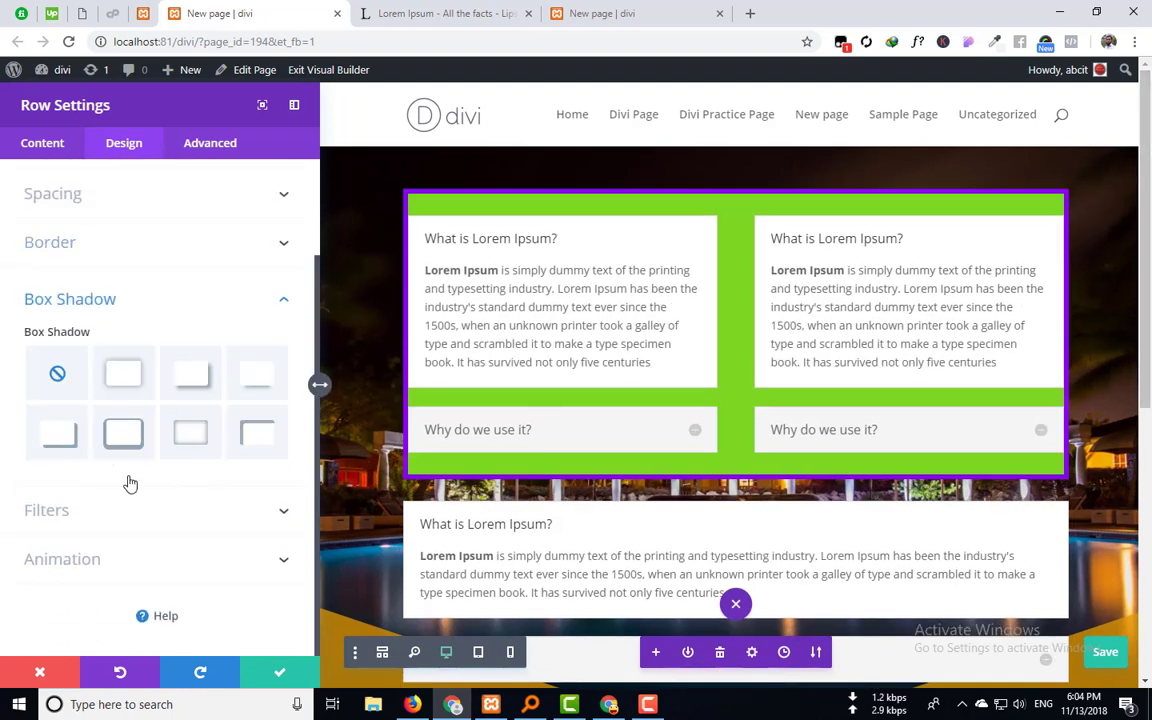
pyautogui.click(122, 376)
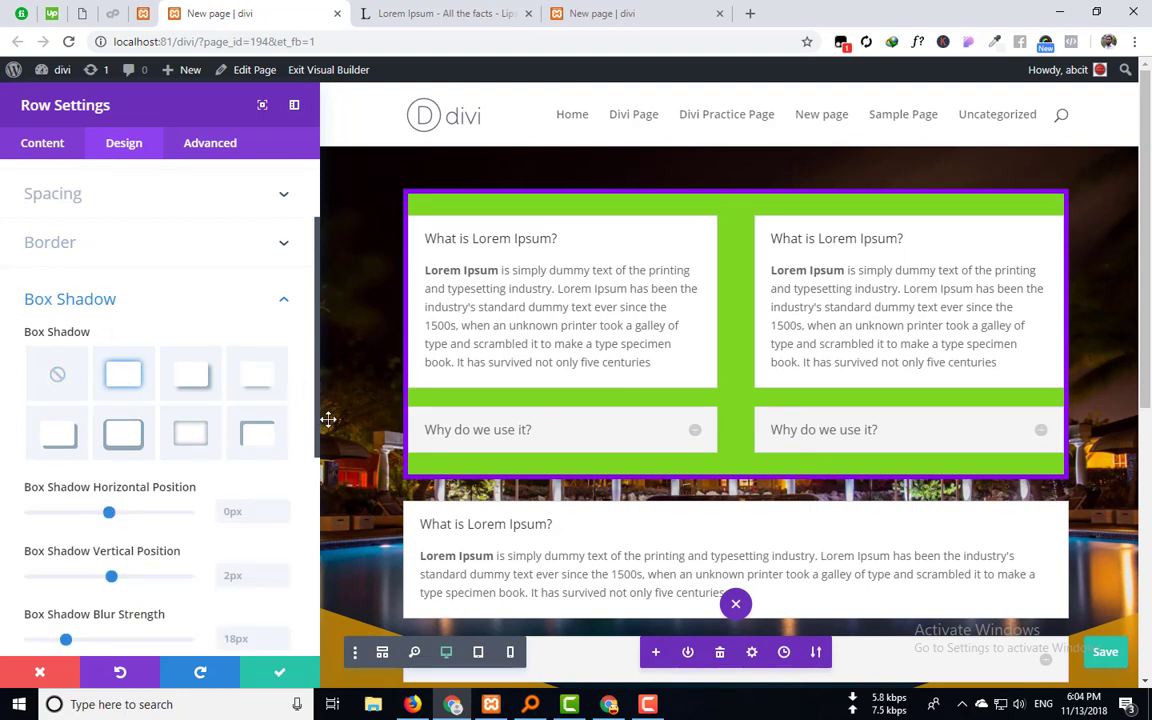
pyautogui.click(177, 385)
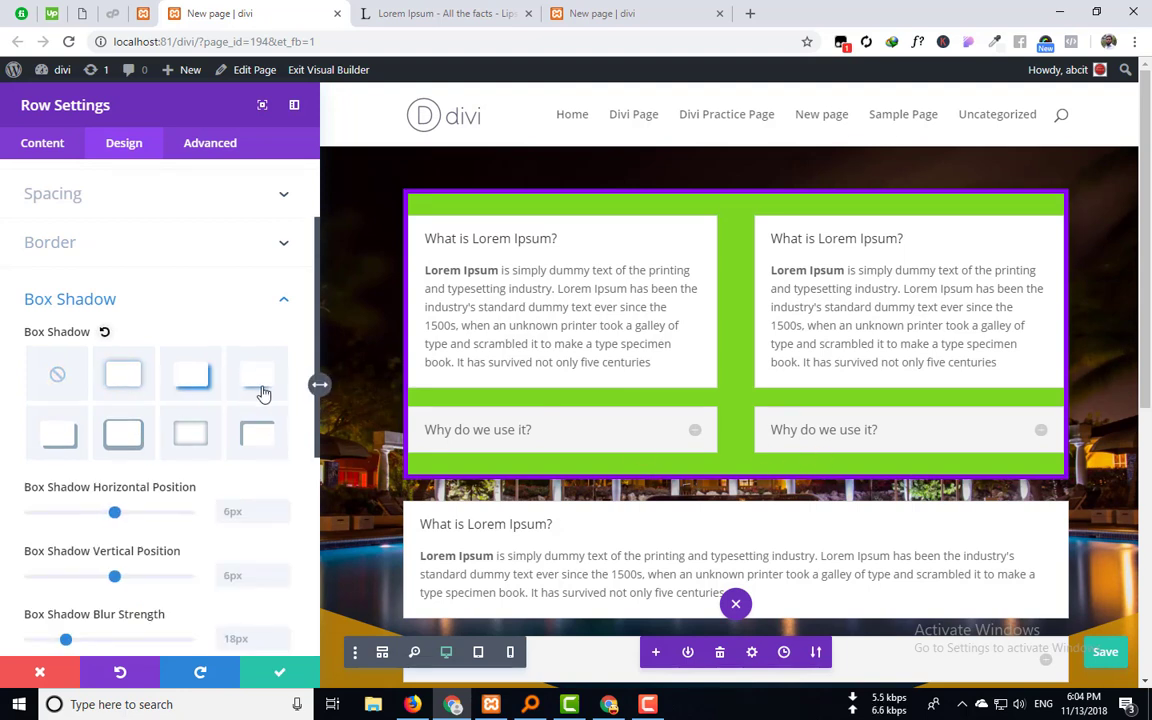
pyautogui.scroll(-3, 213, 481)
pyautogui.click(178, 543)
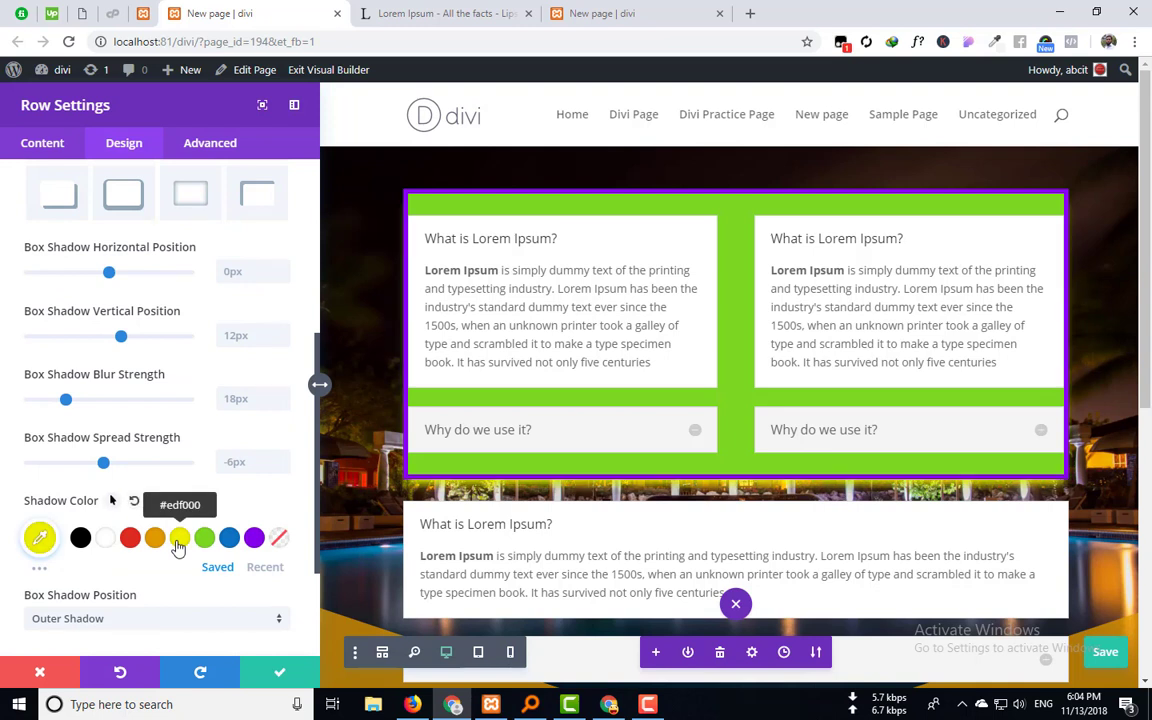
# Examine the filter options for the first row, such as hue, saturation, brightness, contrast and opacity.
pyautogui.scroll(-3, 140, 495)
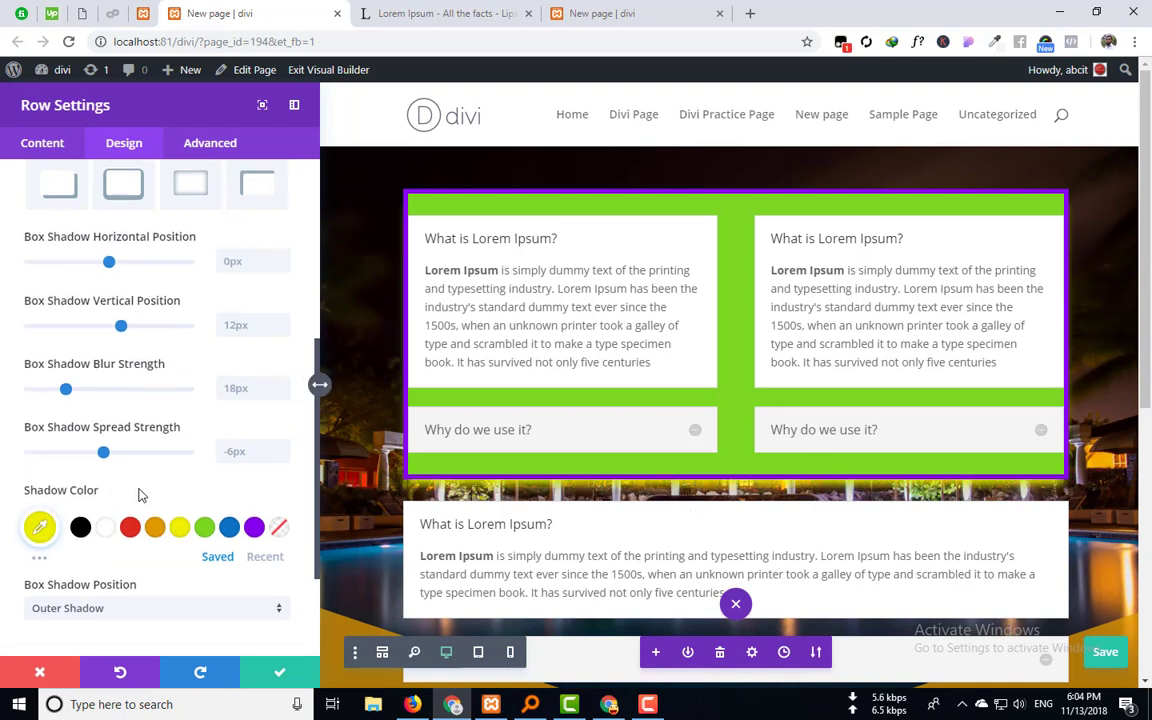
pyautogui.click(137, 510)
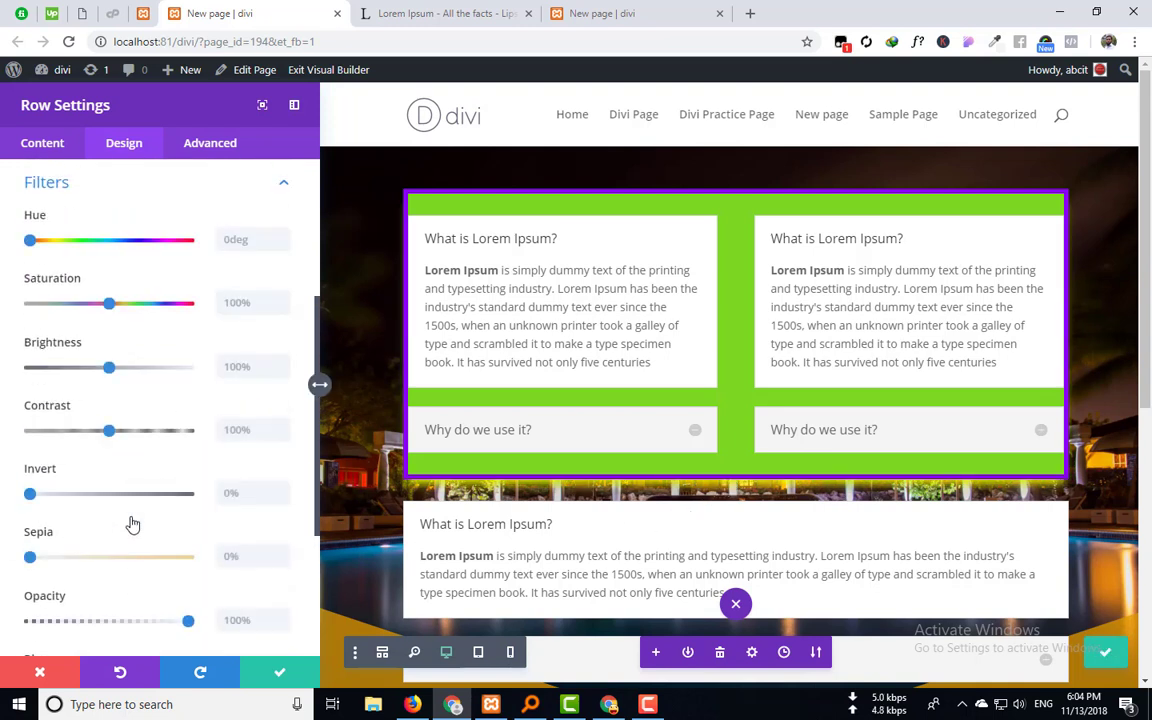
pyautogui.scroll(-3, 130, 524)
# Preview the Flip and Fold animation styles on the first row, finish with Roll, and review its animation options.
pyautogui.click(134, 563)
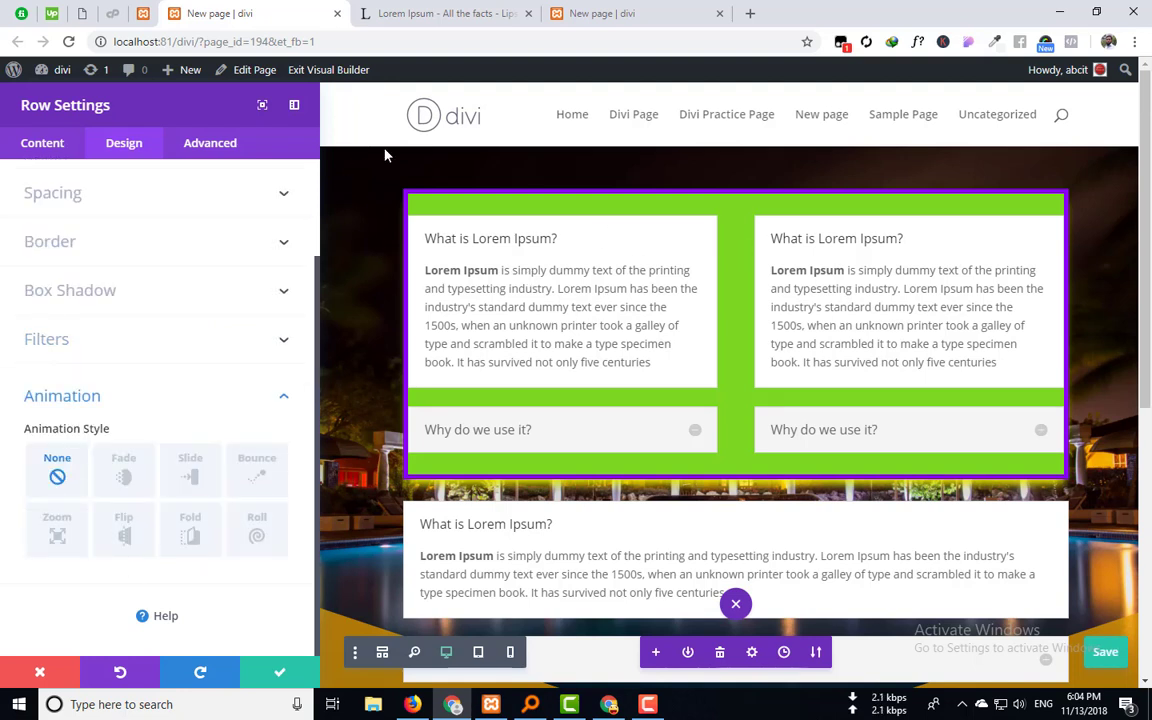
pyautogui.scroll(-3, 345, 420)
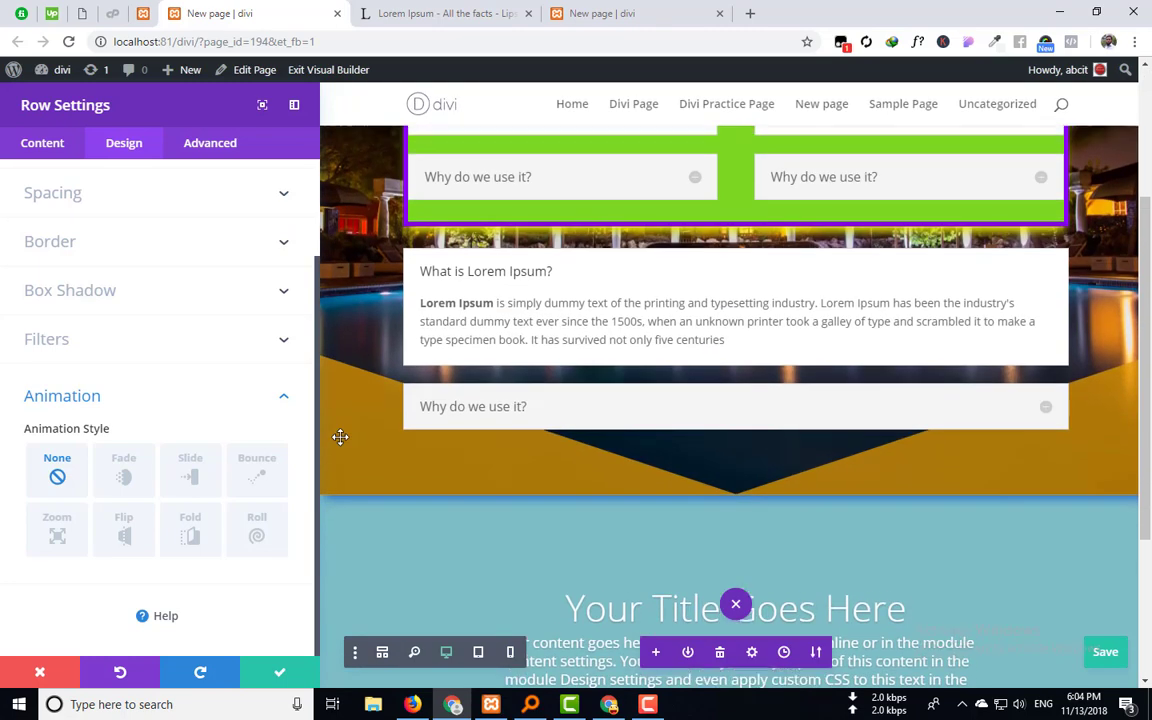
pyautogui.scroll(3, 548, 244)
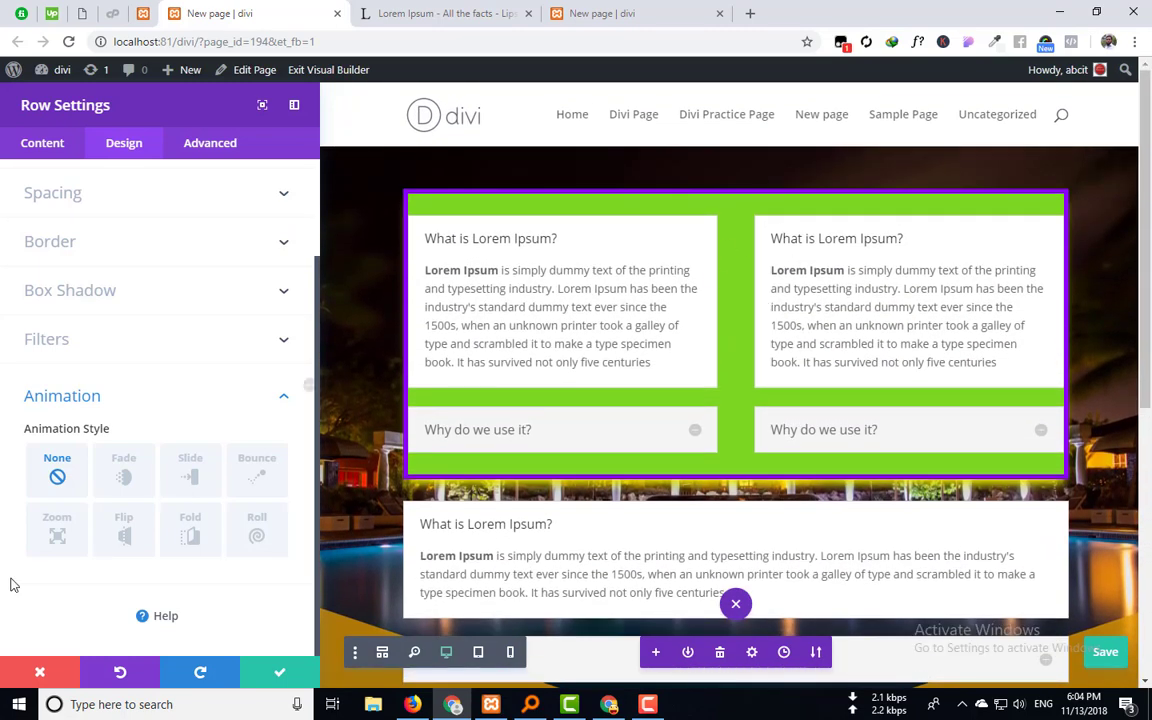
pyautogui.click(126, 533)
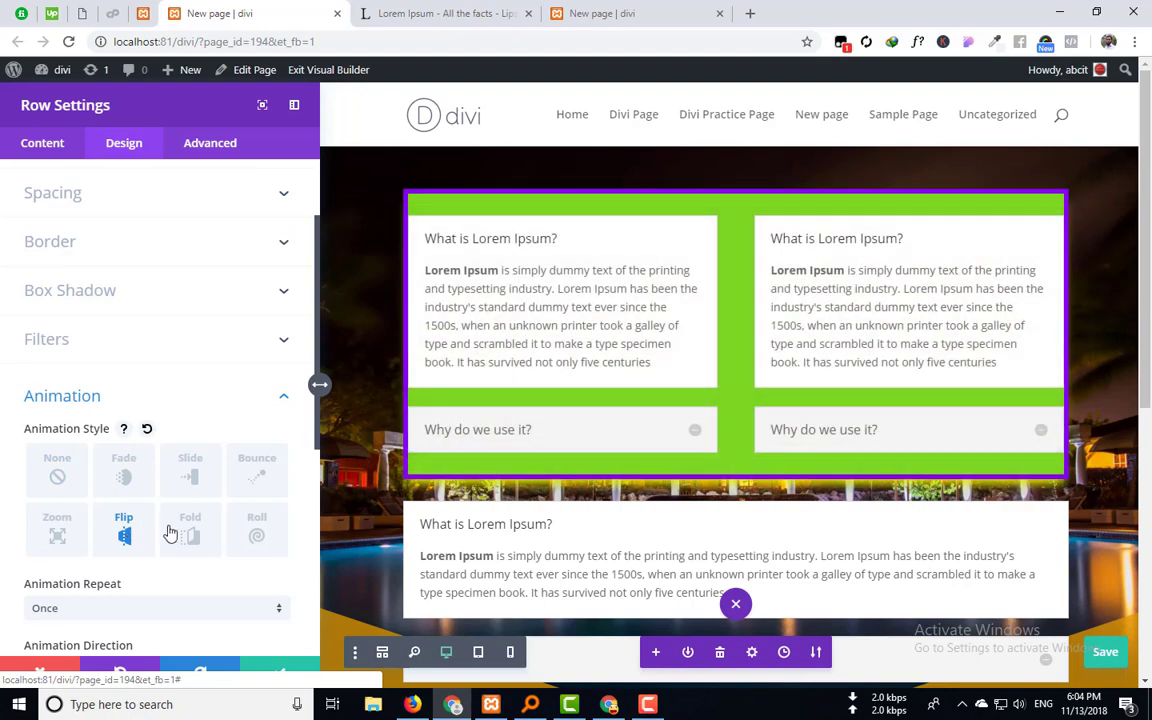
pyautogui.click(189, 532)
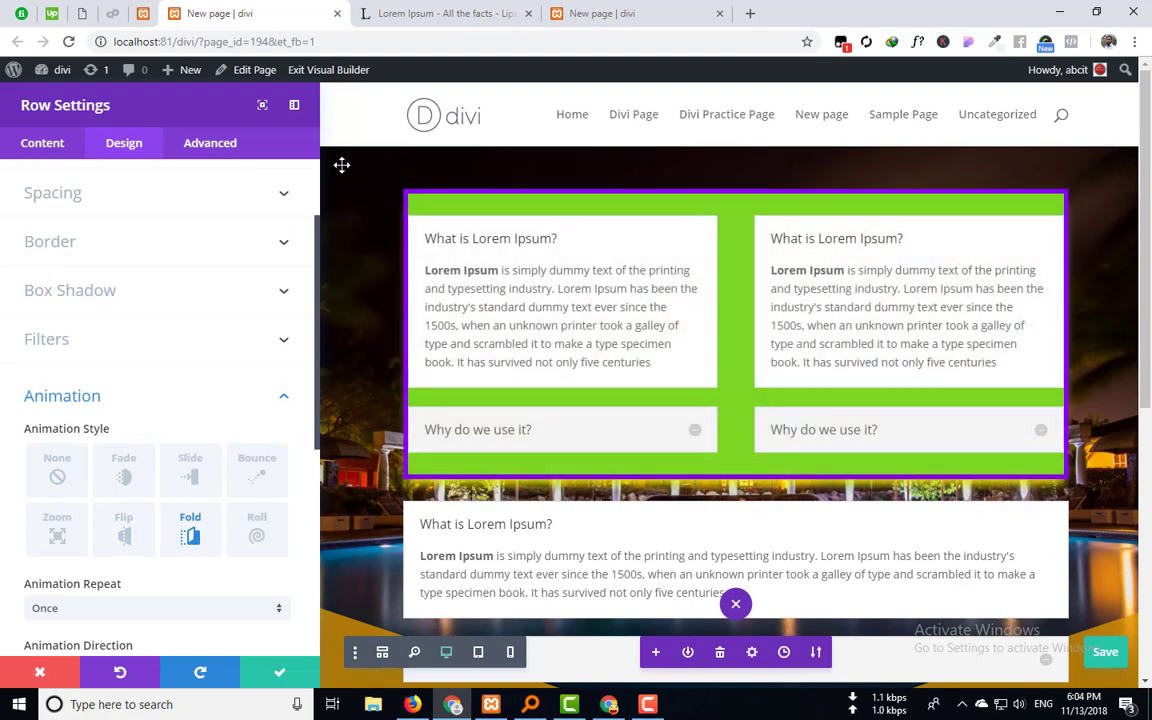
pyautogui.click(258, 530)
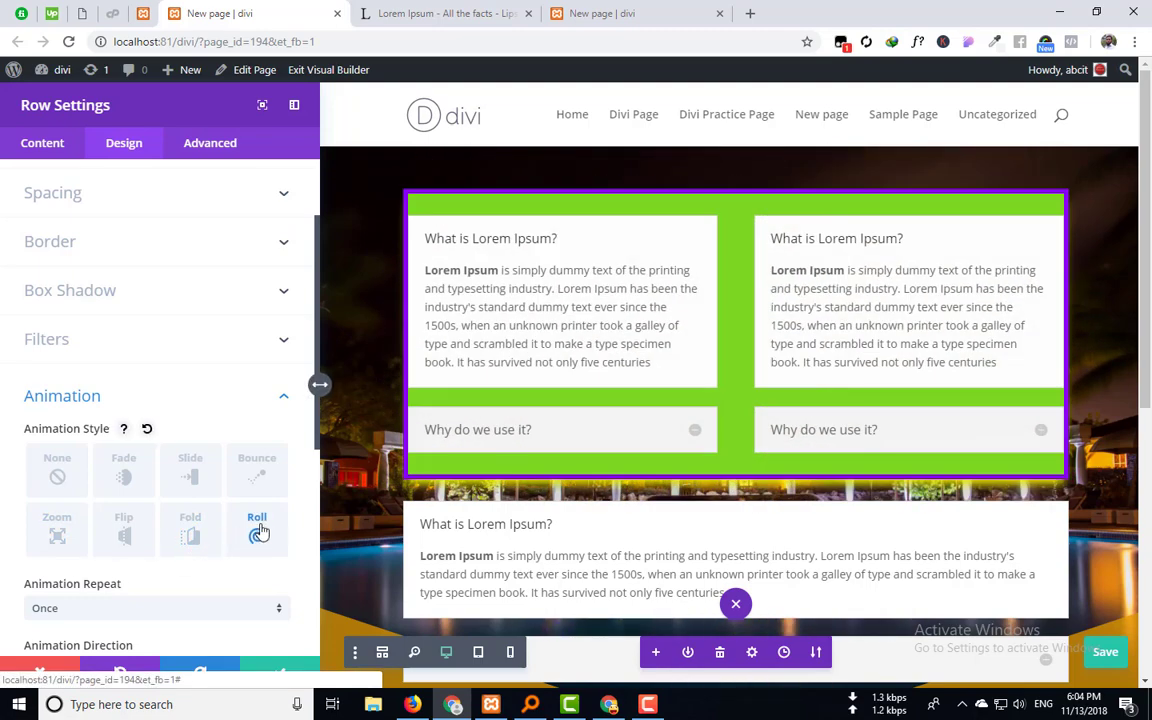
pyautogui.scroll(-3, 195, 580)
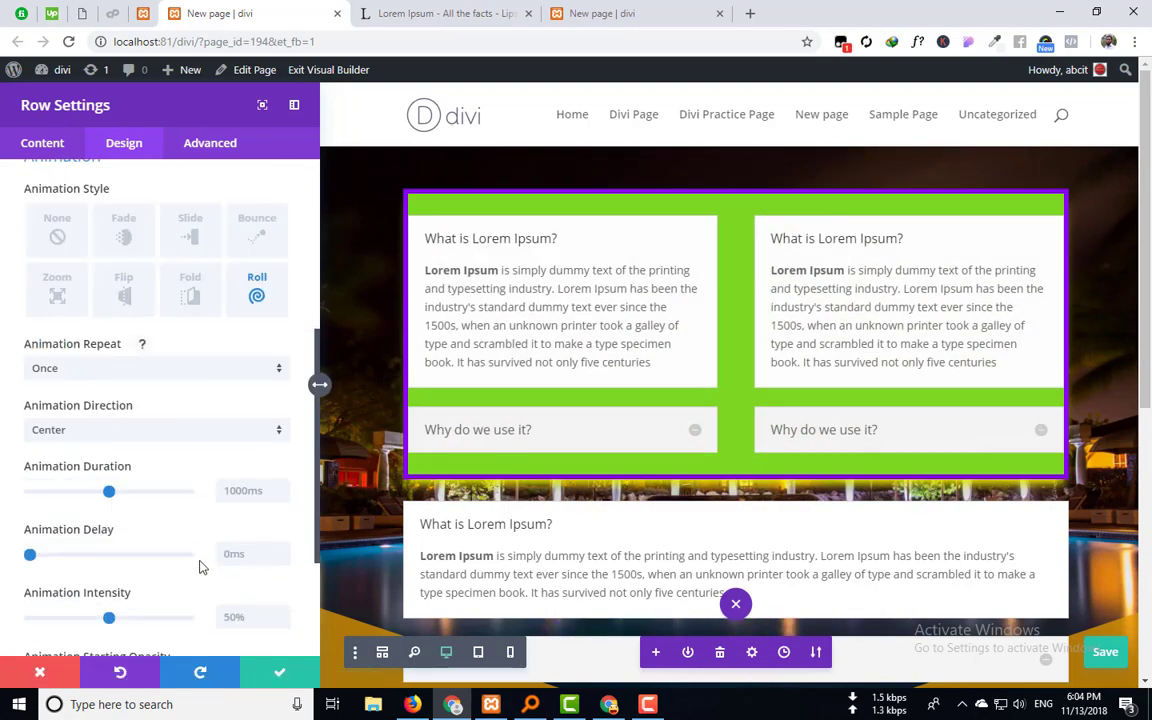
pyautogui.scroll(-2, 200, 567)
pyautogui.scroll(6, 182, 530)
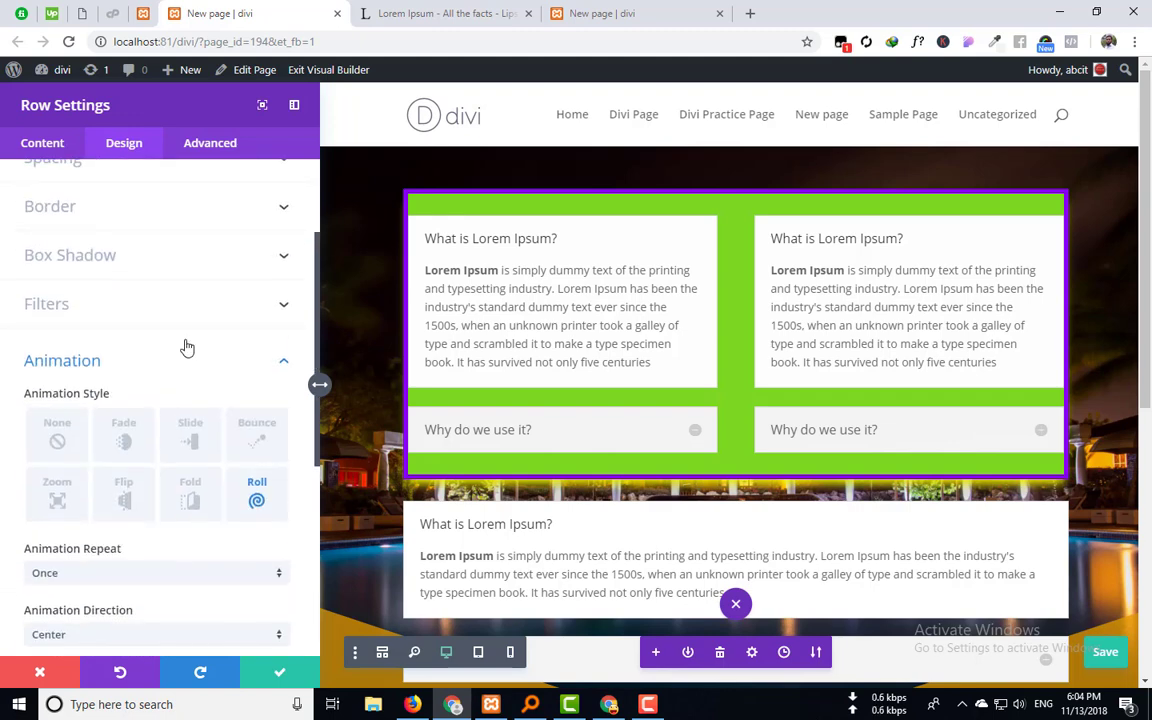
# Examine the first row's advanced CSS ID and class fields, including those for columns 1 and 2.
pyautogui.click(211, 150)
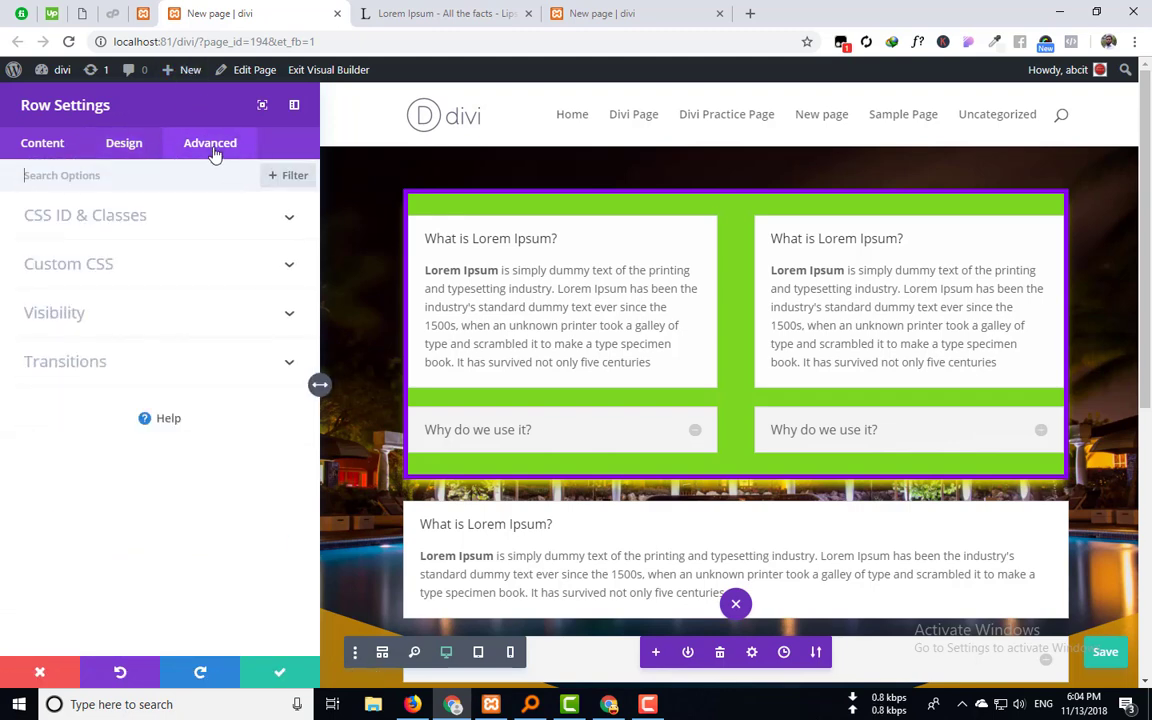
pyautogui.click(186, 218)
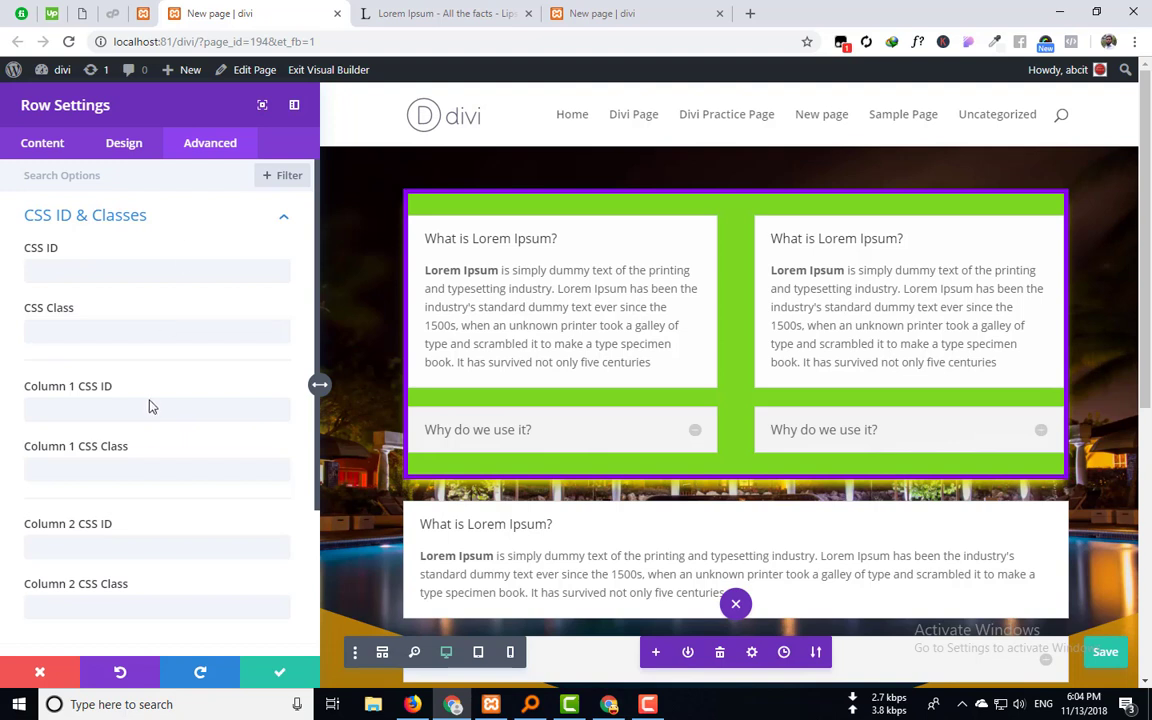
pyautogui.click(125, 411)
pyautogui.scroll(-2, 118, 360)
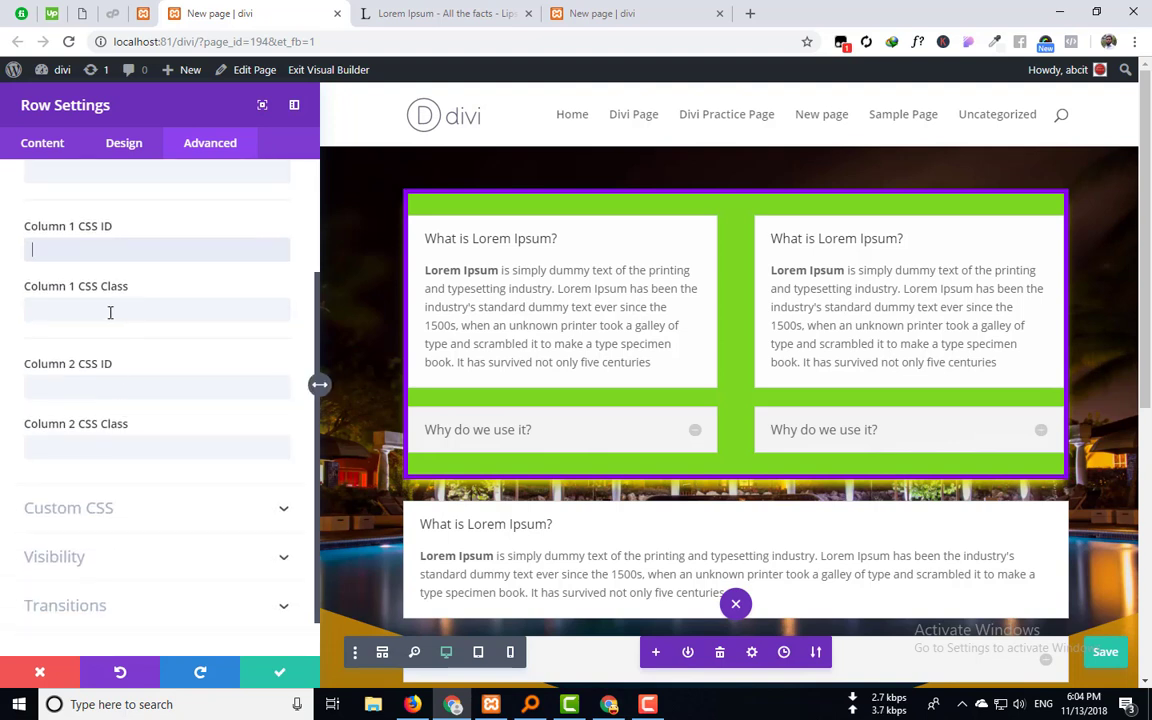
pyautogui.scroll(-1, 113, 455)
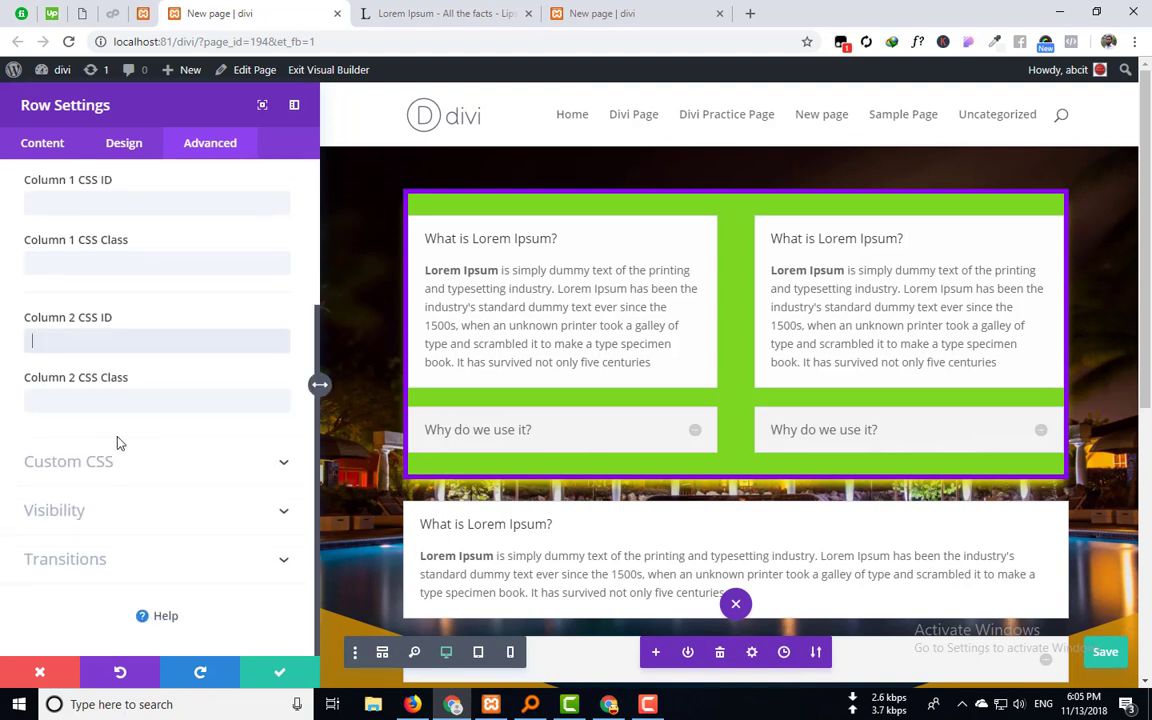
# Examine the first row's custom CSS fields: Before, Main Element and After for the row and both columns.
pyautogui.click(117, 458)
pyautogui.scroll(-5, 123, 478)
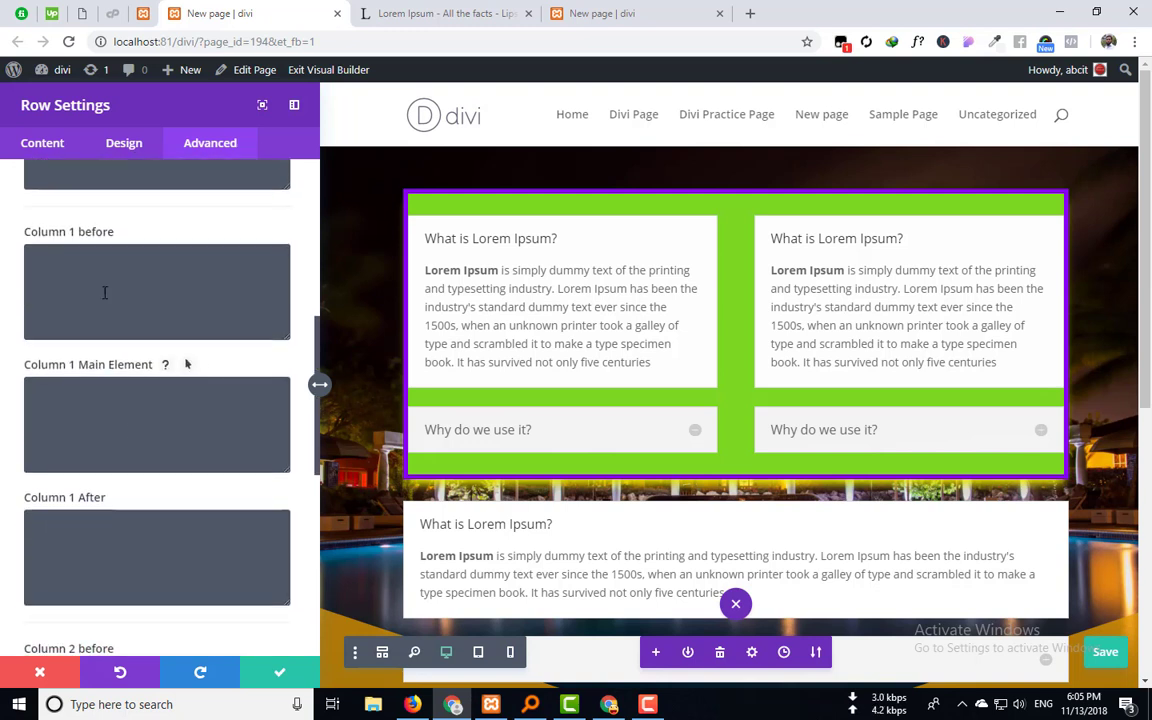
pyautogui.scroll(-3, 110, 416)
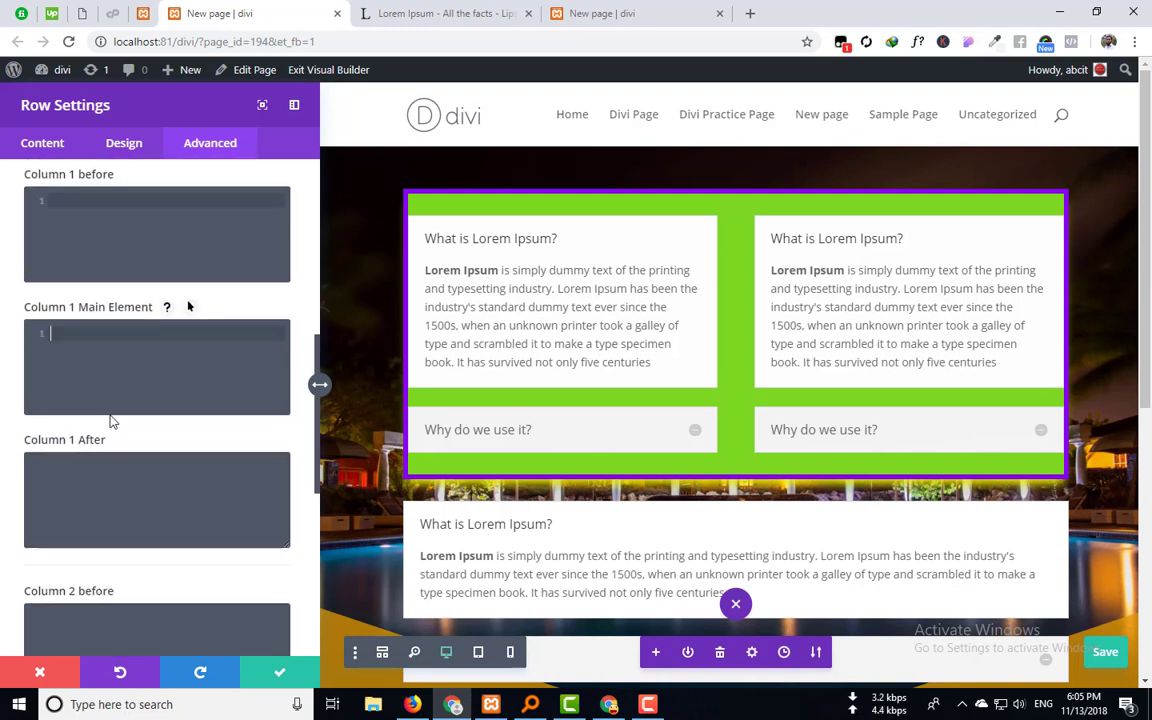
pyautogui.scroll(-4, 100, 400)
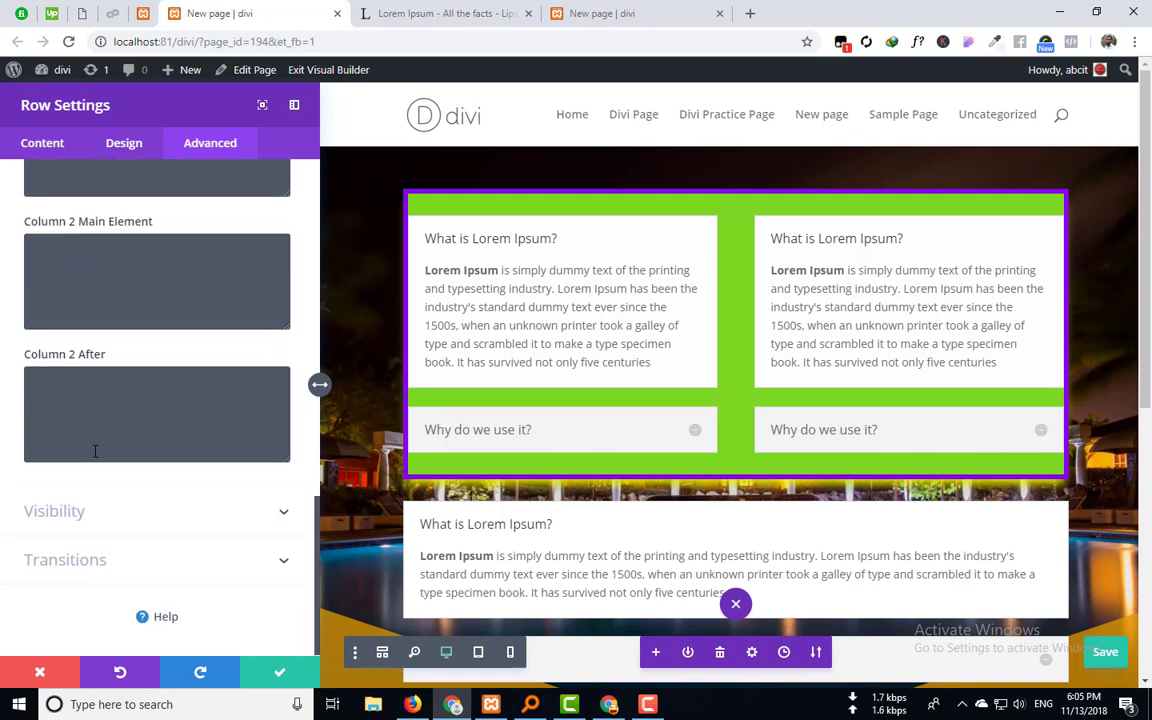
pyautogui.scroll(12, 95, 449)
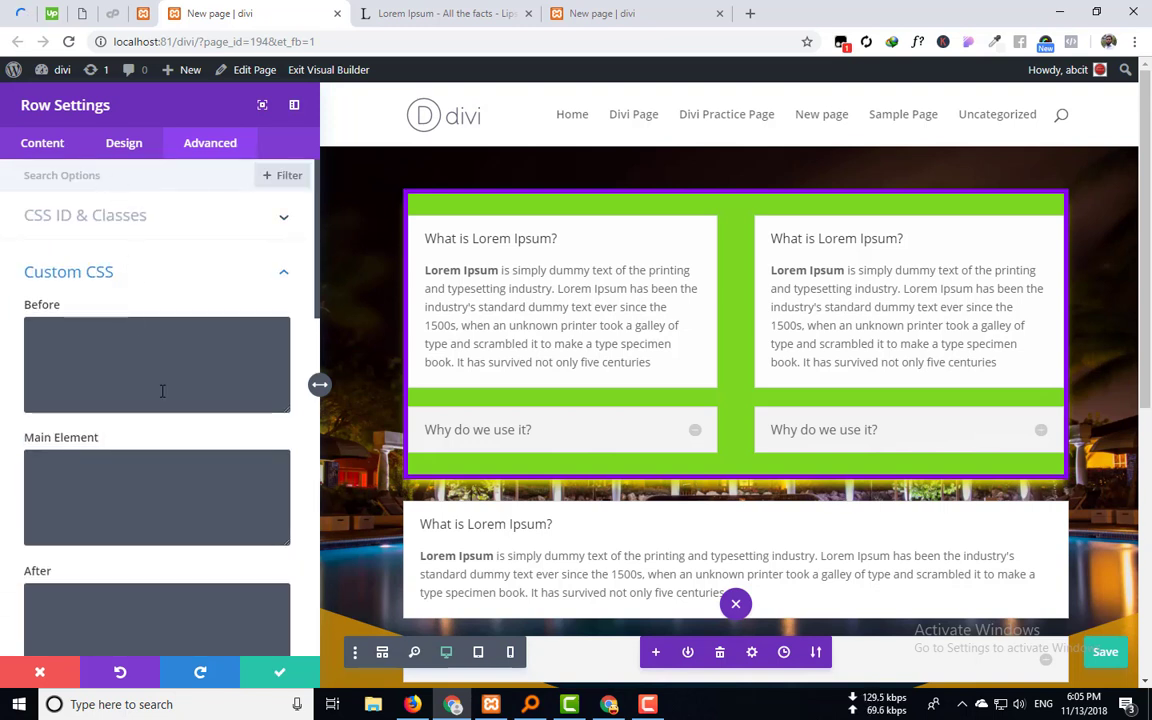
pyautogui.scroll(-3, 150, 420)
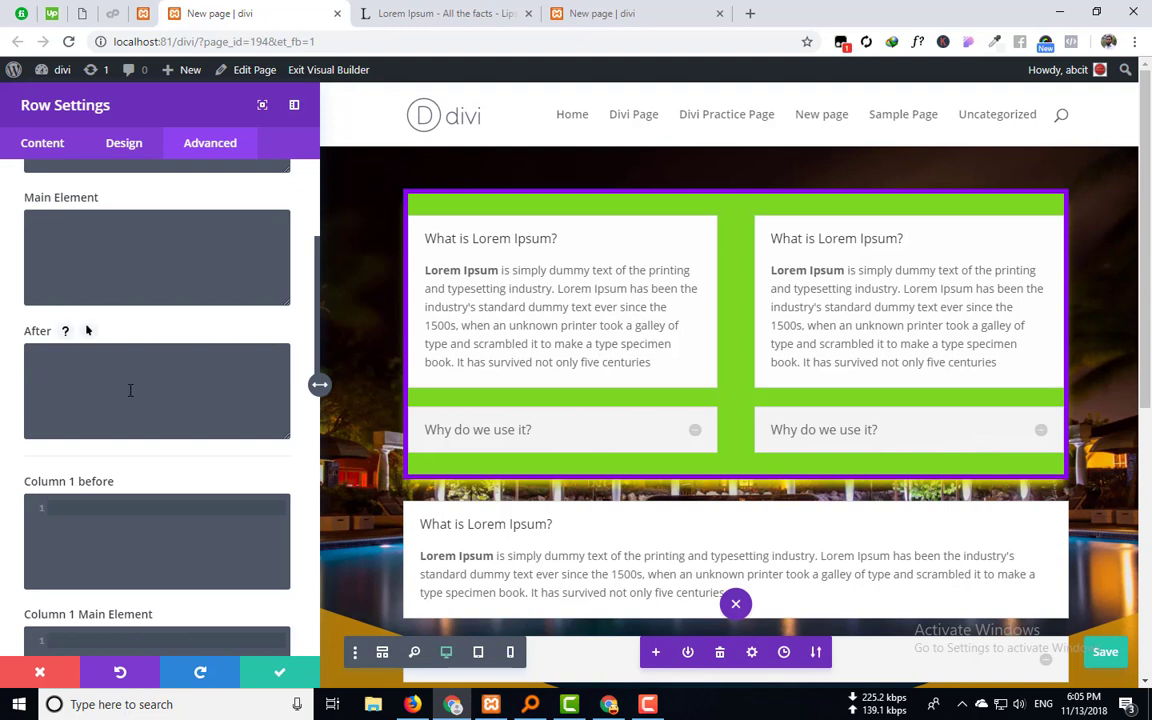
pyautogui.scroll(-5, 86, 330)
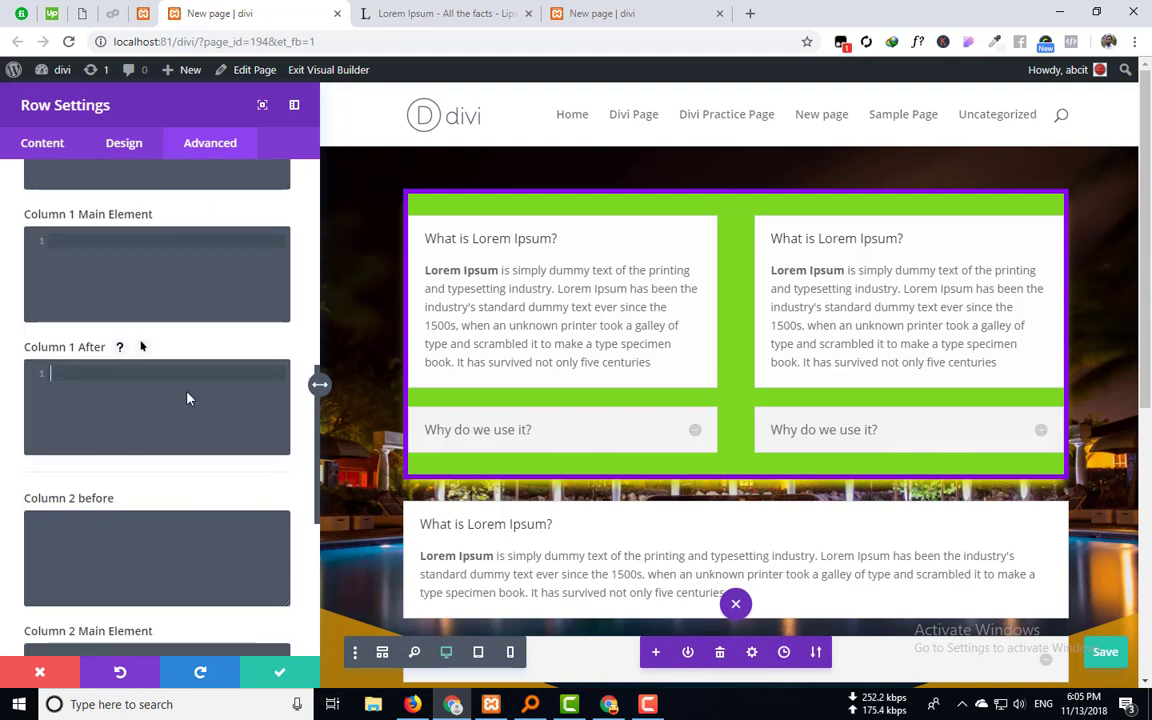
pyautogui.scroll(-3, 150, 396)
pyautogui.scroll(3, 190, 398)
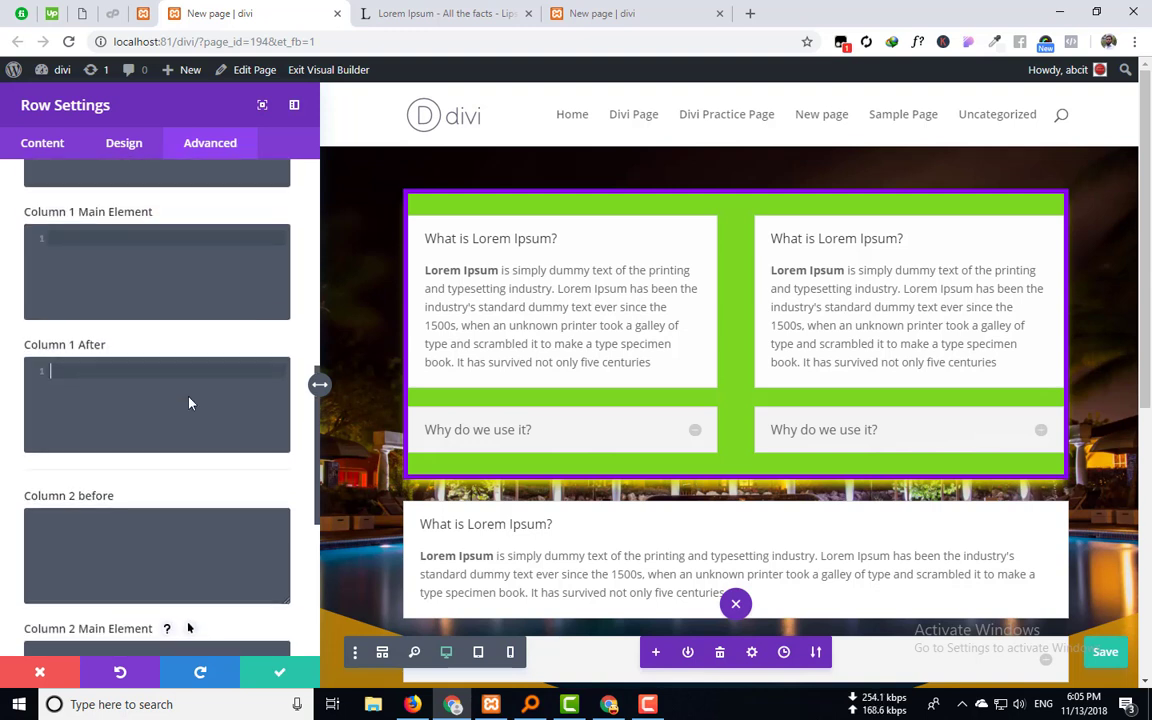
pyautogui.click(188, 401)
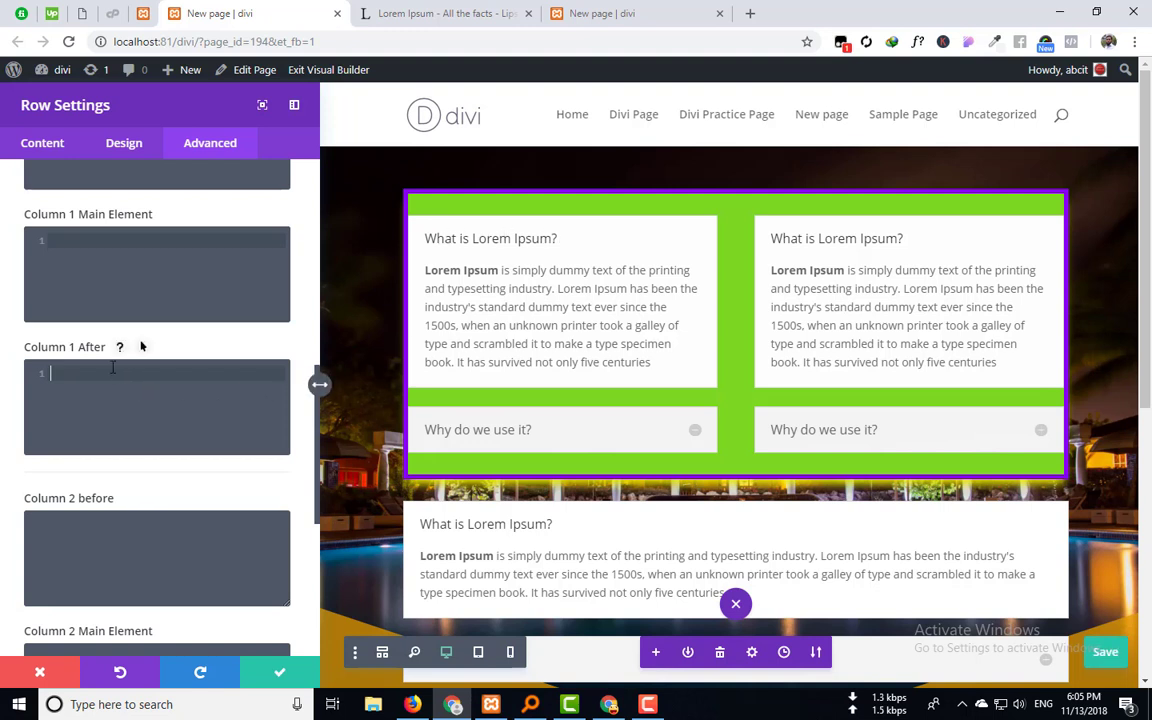
# Centre the first column's text by adding text-align:center; to the Column 1 Main Element custom CSS.
pyautogui.click(124, 279)
pyautogui.write('text-al')
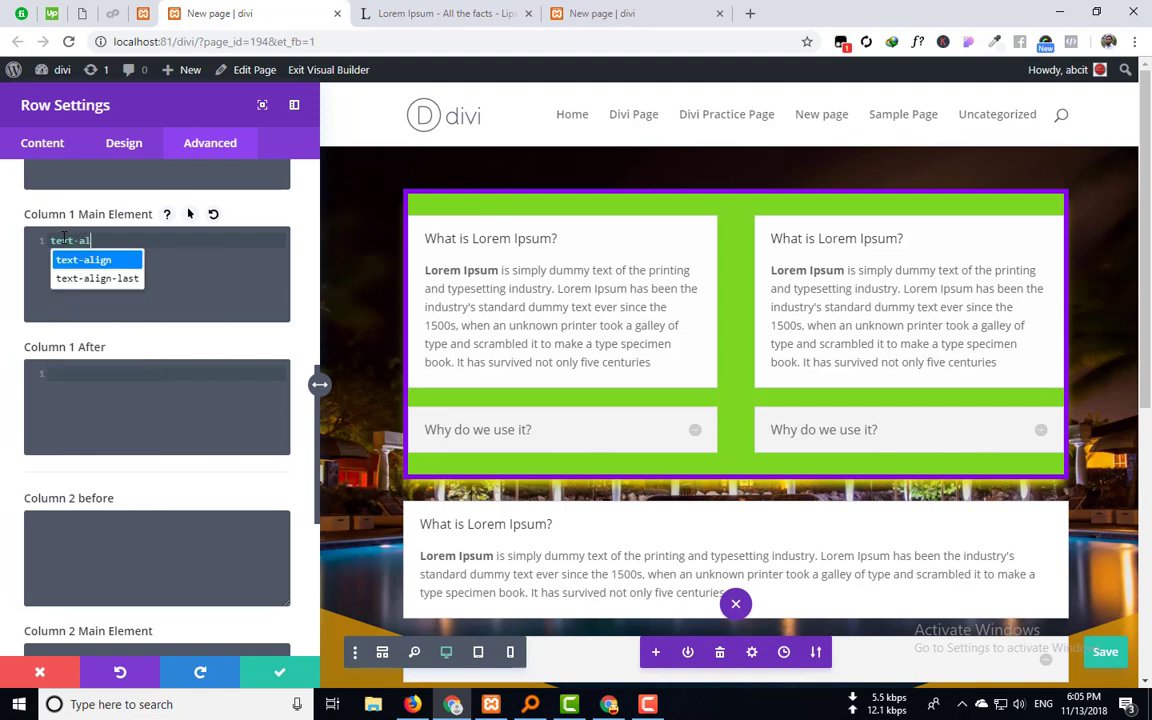
pyautogui.write('i')
pyautogui.press('Return')
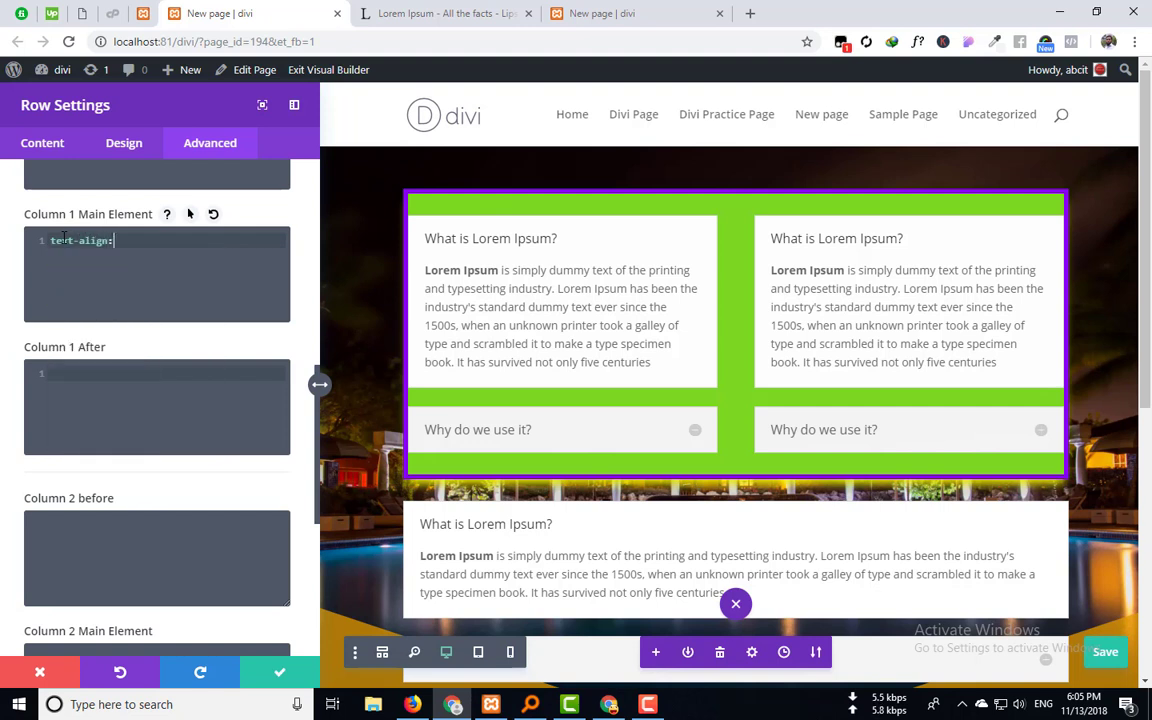
pyautogui.write(':center')
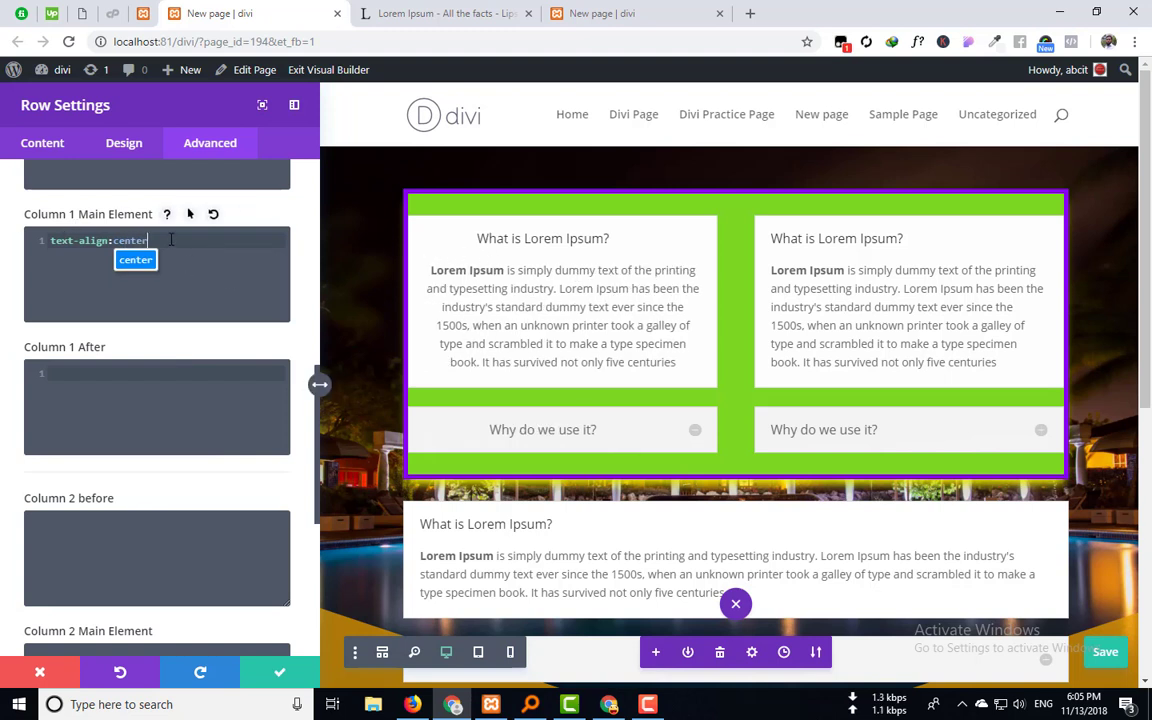
pyautogui.write(';')
pyautogui.press('Return')
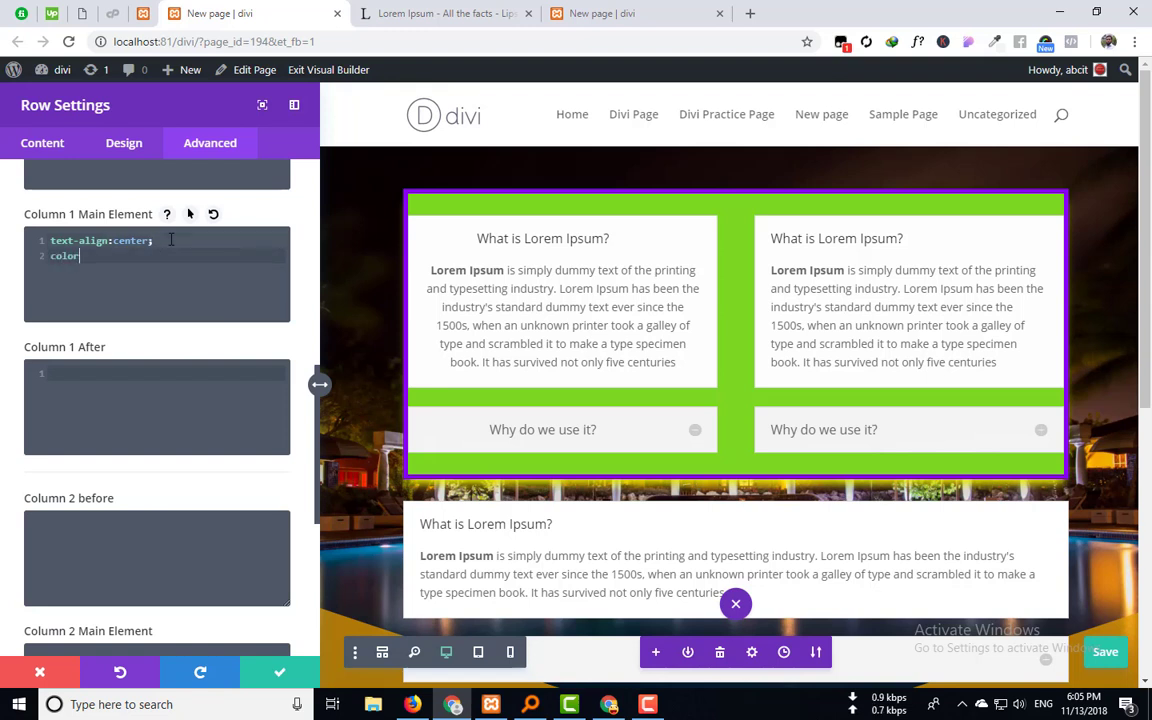
# Add color:red; on a new line of the Column 1 Main Element CSS and start a font-size declaration.
pyautogui.write('color:red')
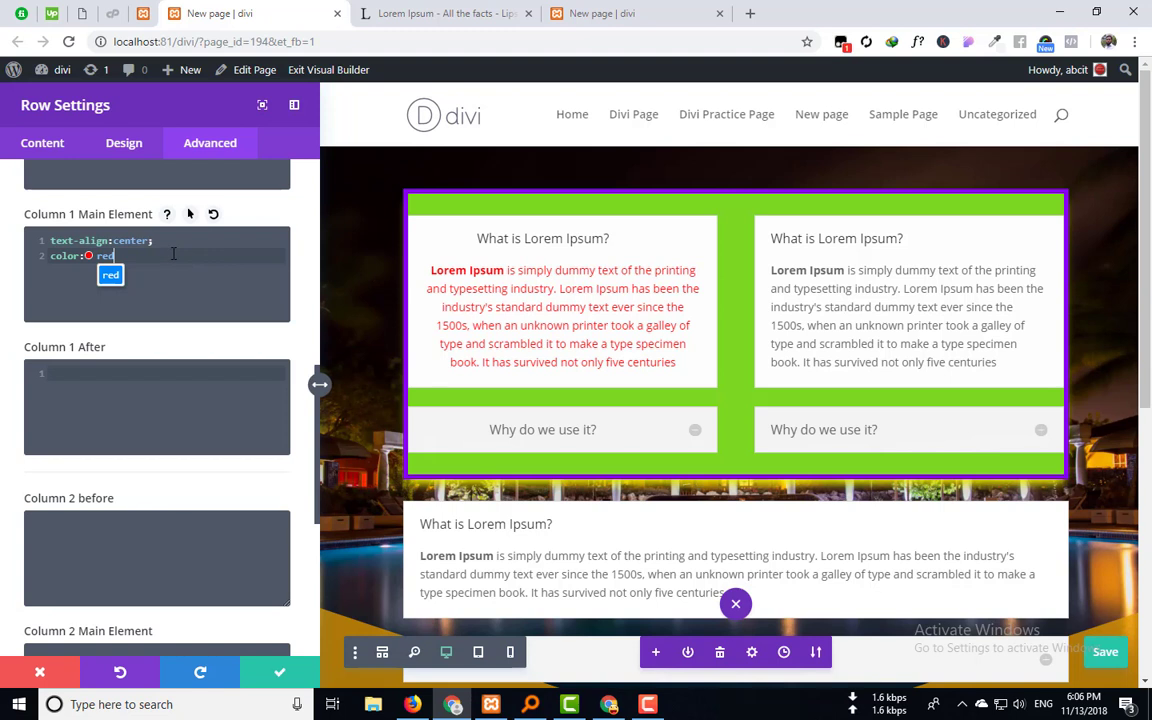
pyautogui.write(';')
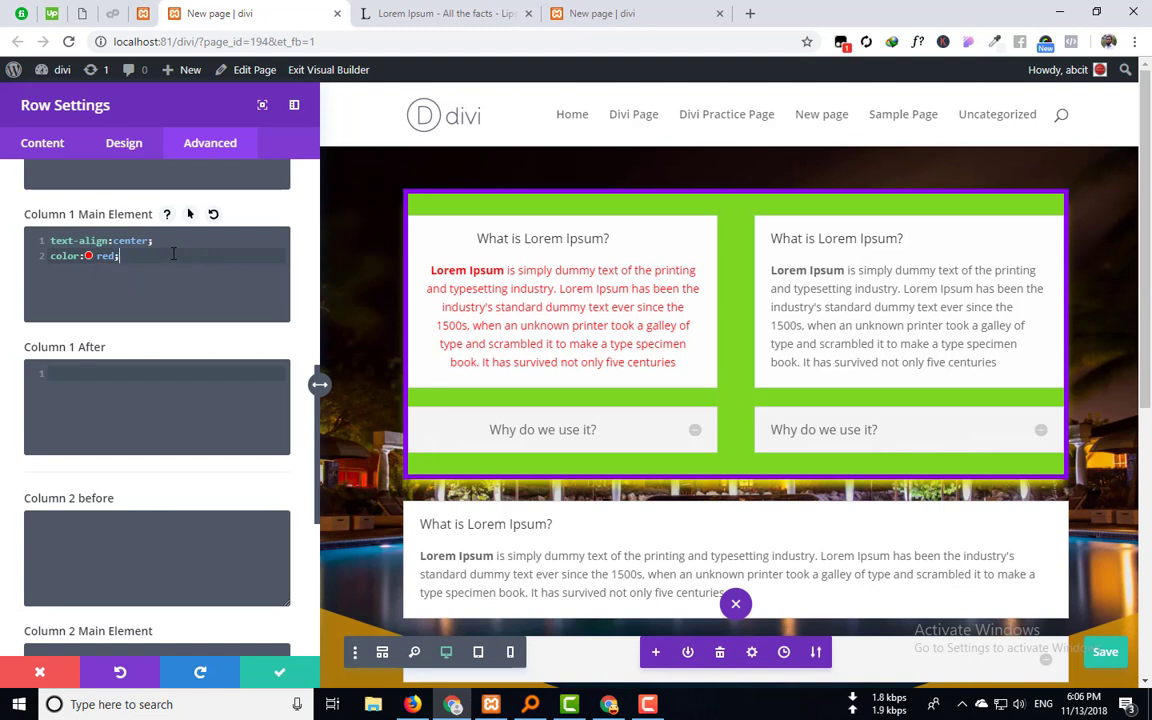
pyautogui.press('Return')
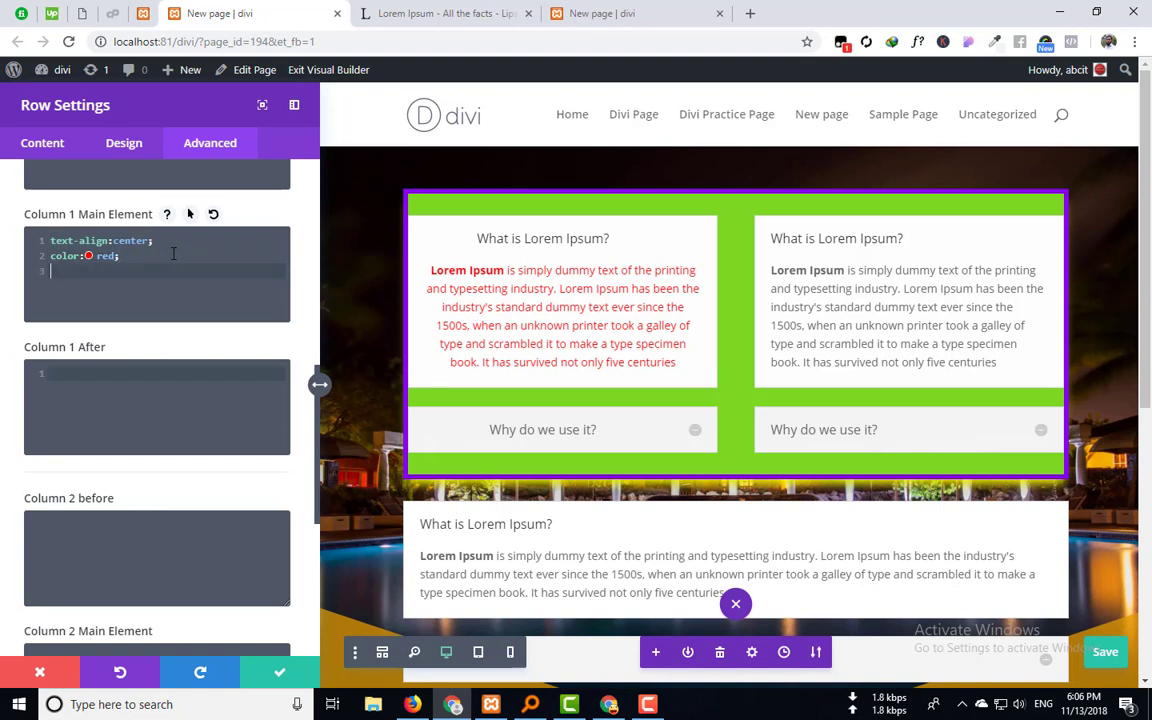
pyautogui.write('font-s')
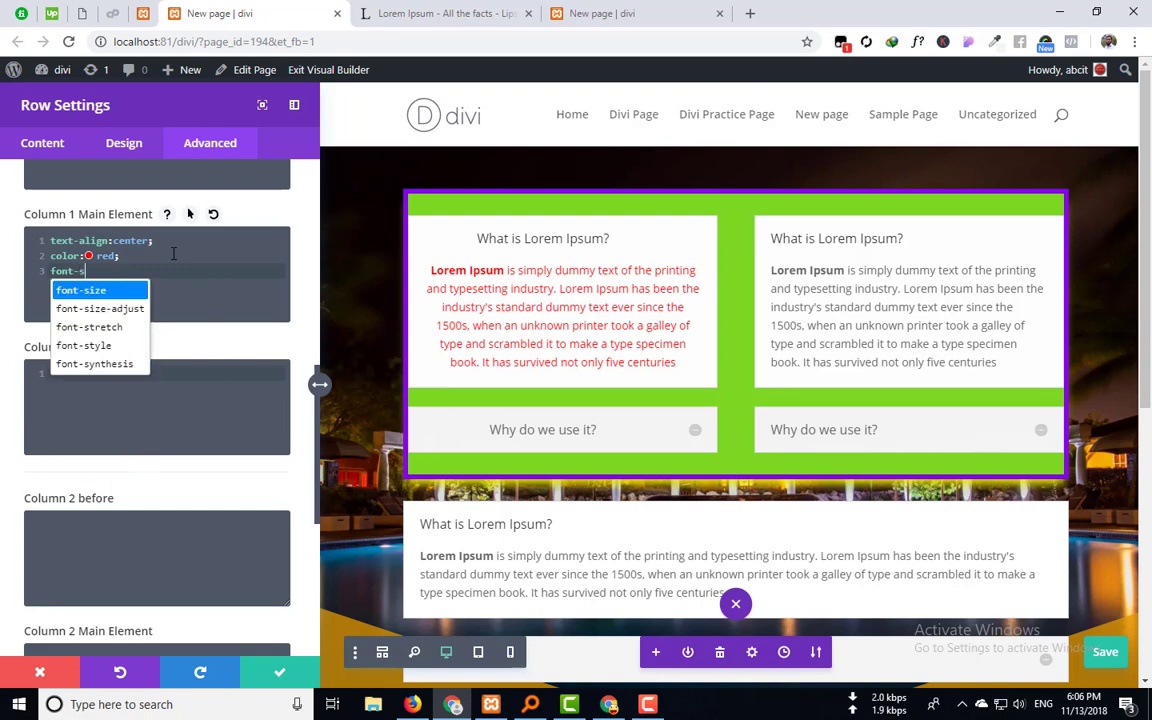
pyautogui.write('ize:')
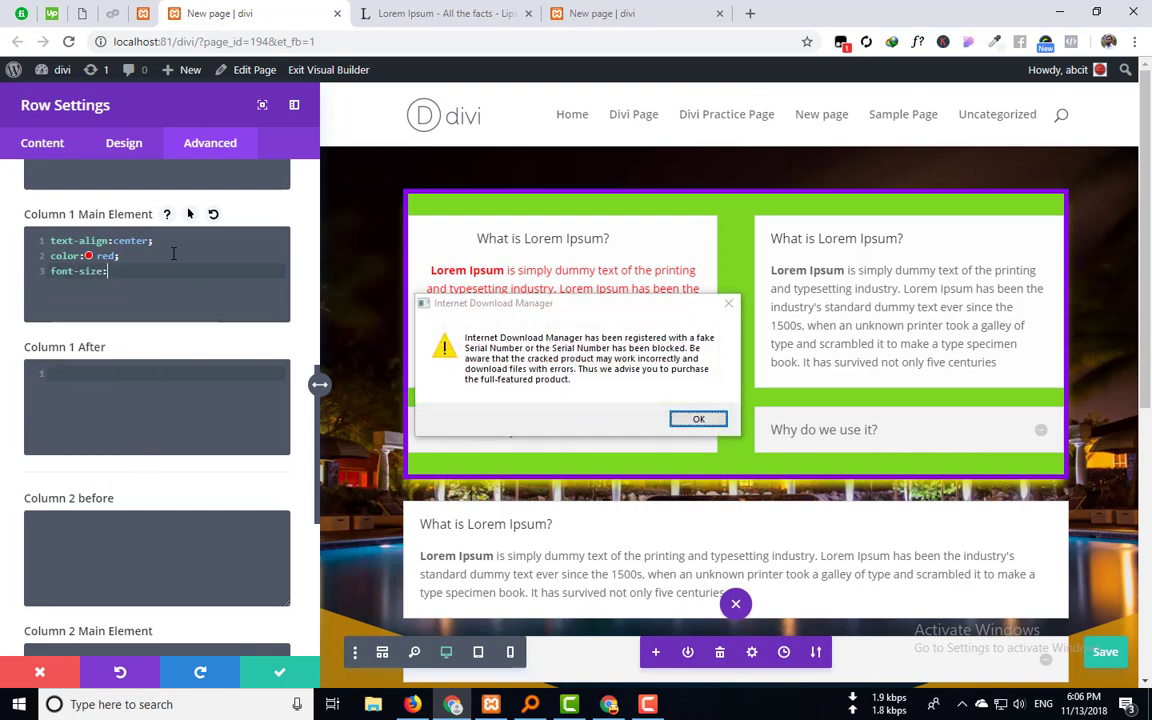
# Dismiss the Internet Download Manager alert and exit that background program.
pyautogui.click(698, 418)
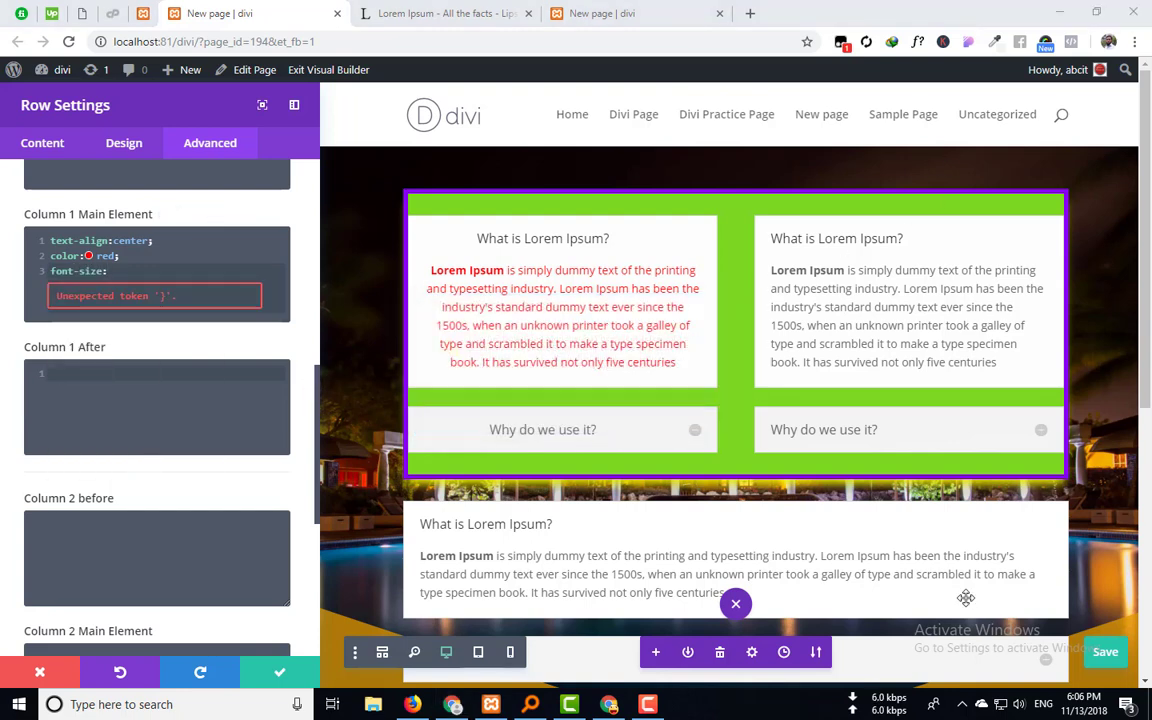
pyautogui.click(665, 427)
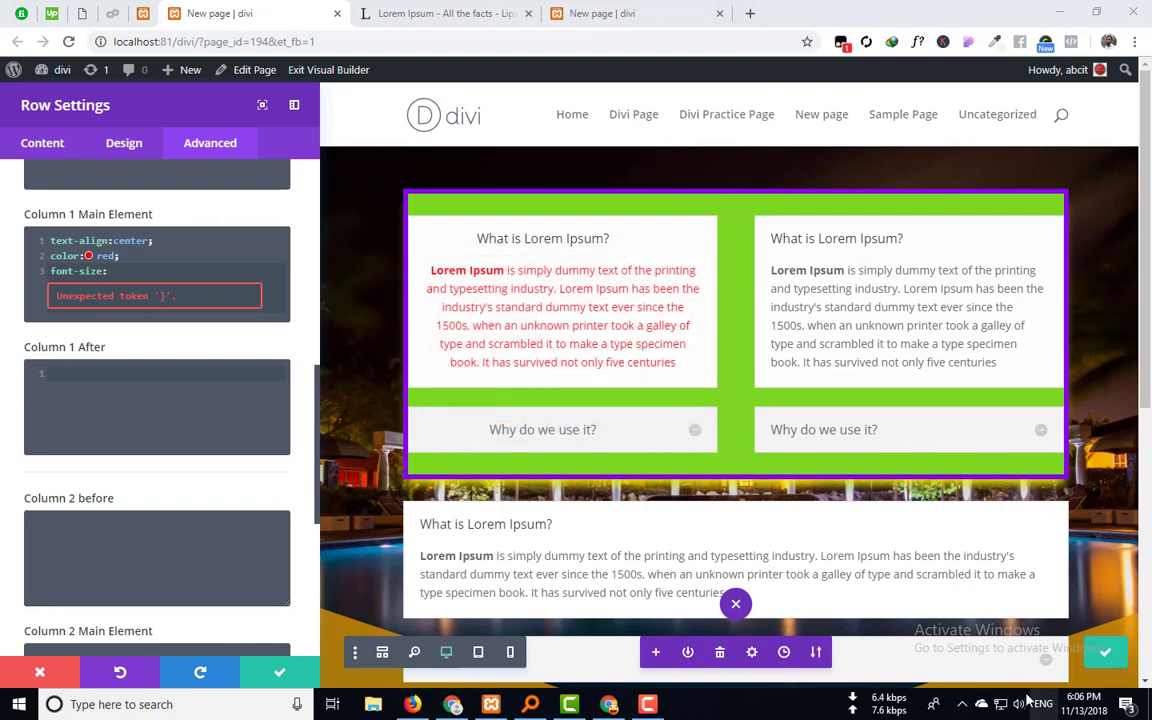
pyautogui.click(960, 705)
pyautogui.rightClick(978, 639)
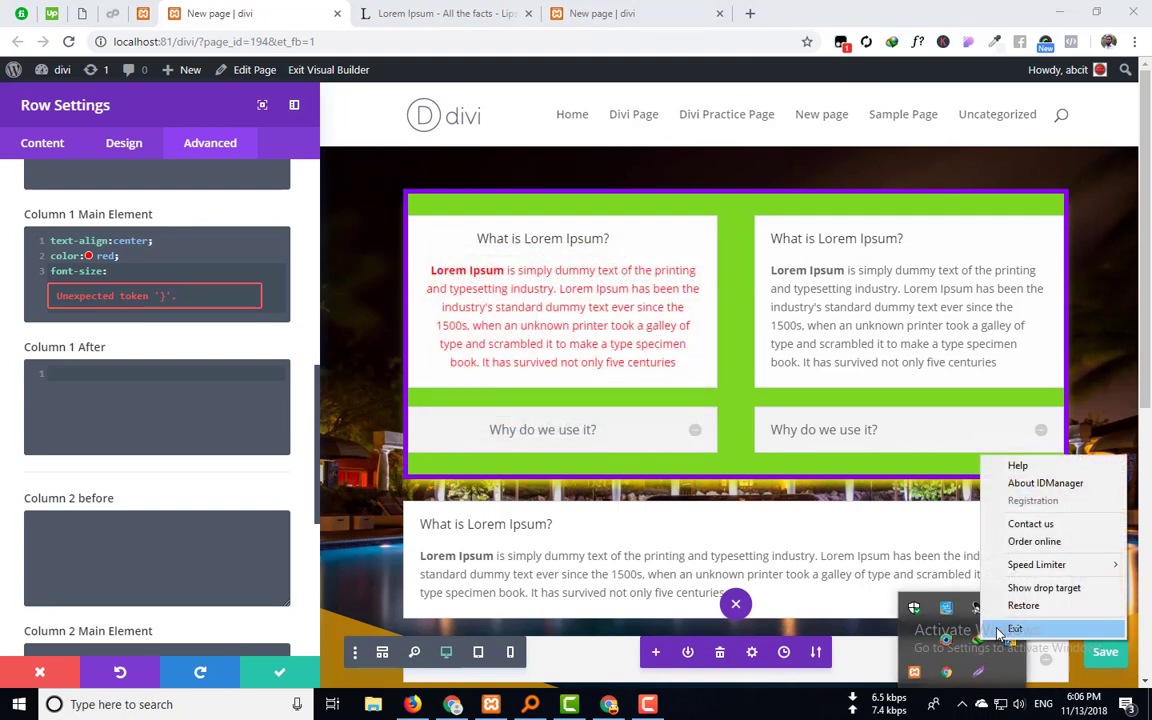
pyautogui.click(1005, 627)
# Complete the font-size declaration in the Column 1 Main Element CSS with 20px;.
pyautogui.click(140, 266)
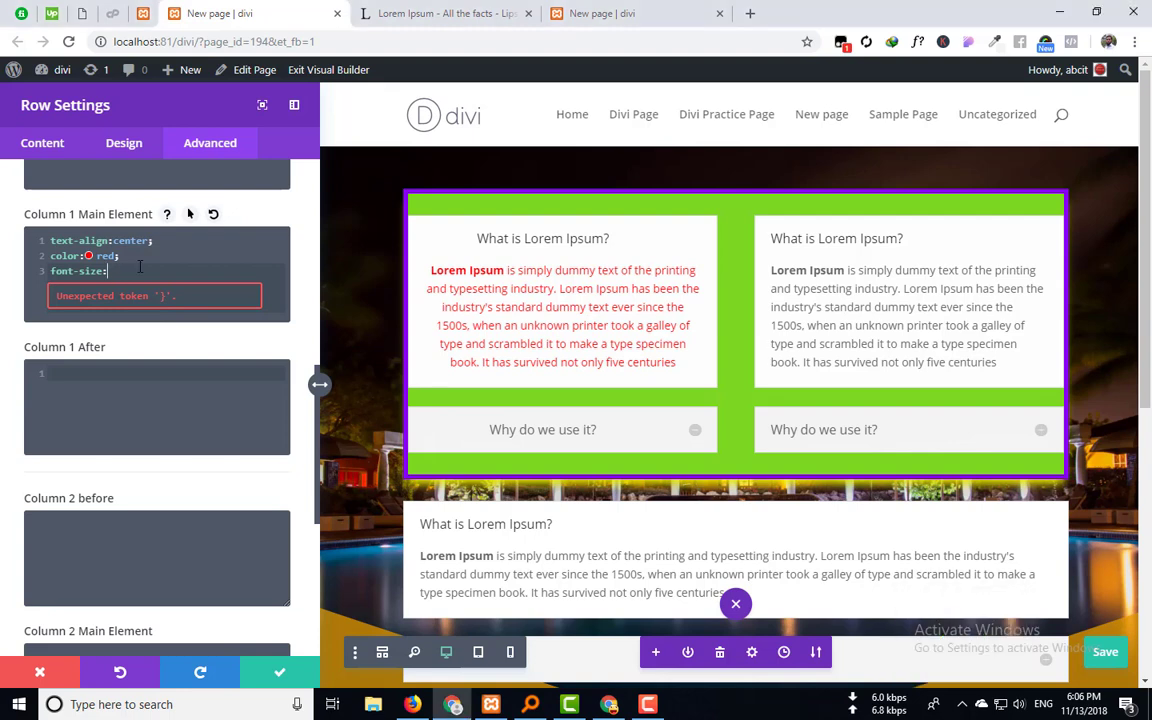
pyautogui.write('20px')
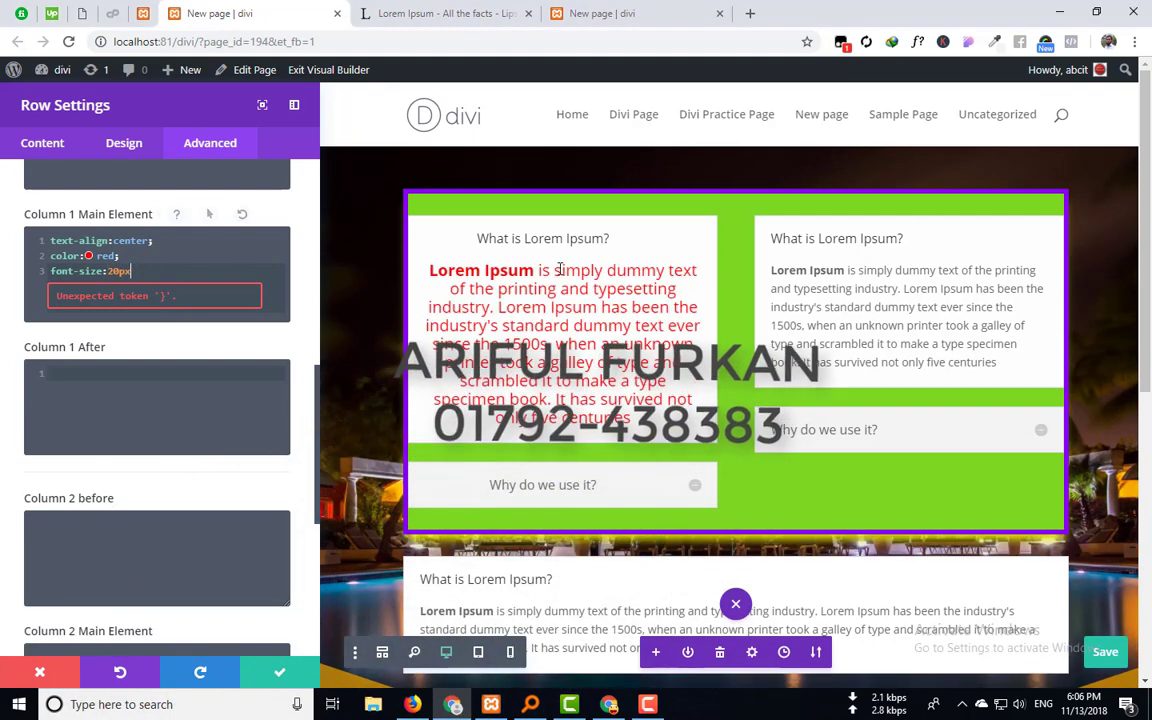
pyautogui.write(';')
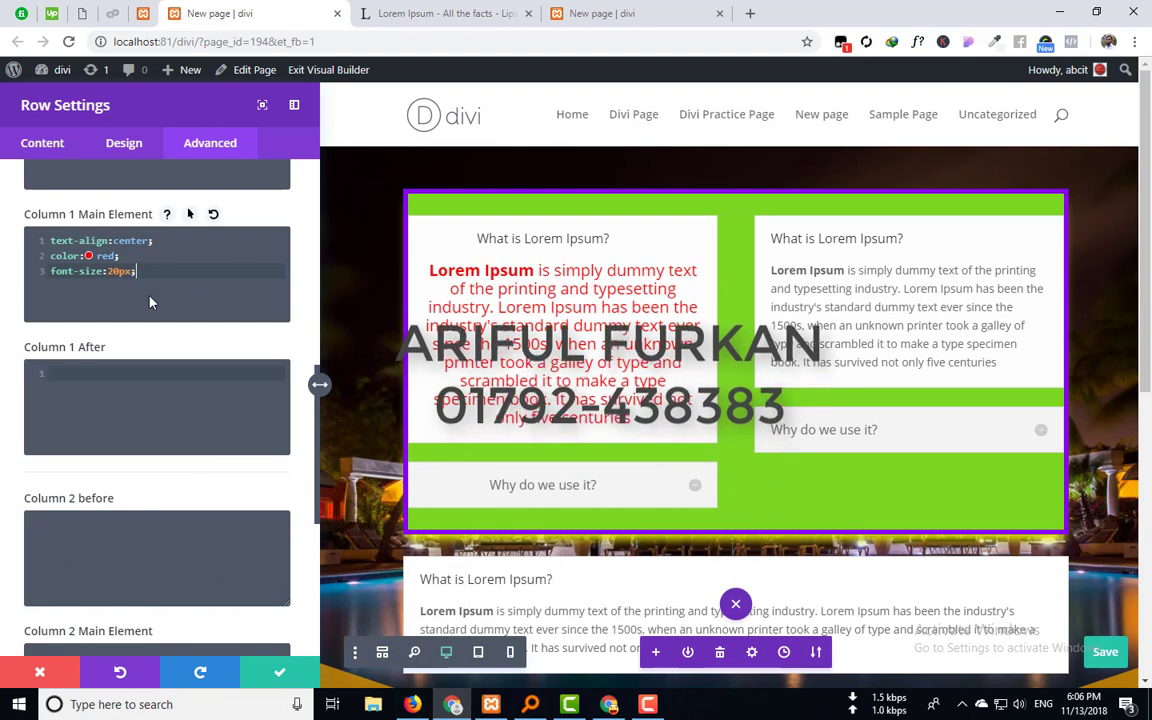
# Review the remaining custom CSS fields, comparing the Before, Main Element and After areas of columns 1 and 2.
pyautogui.scroll(3, 150, 302)
pyautogui.click(111, 379)
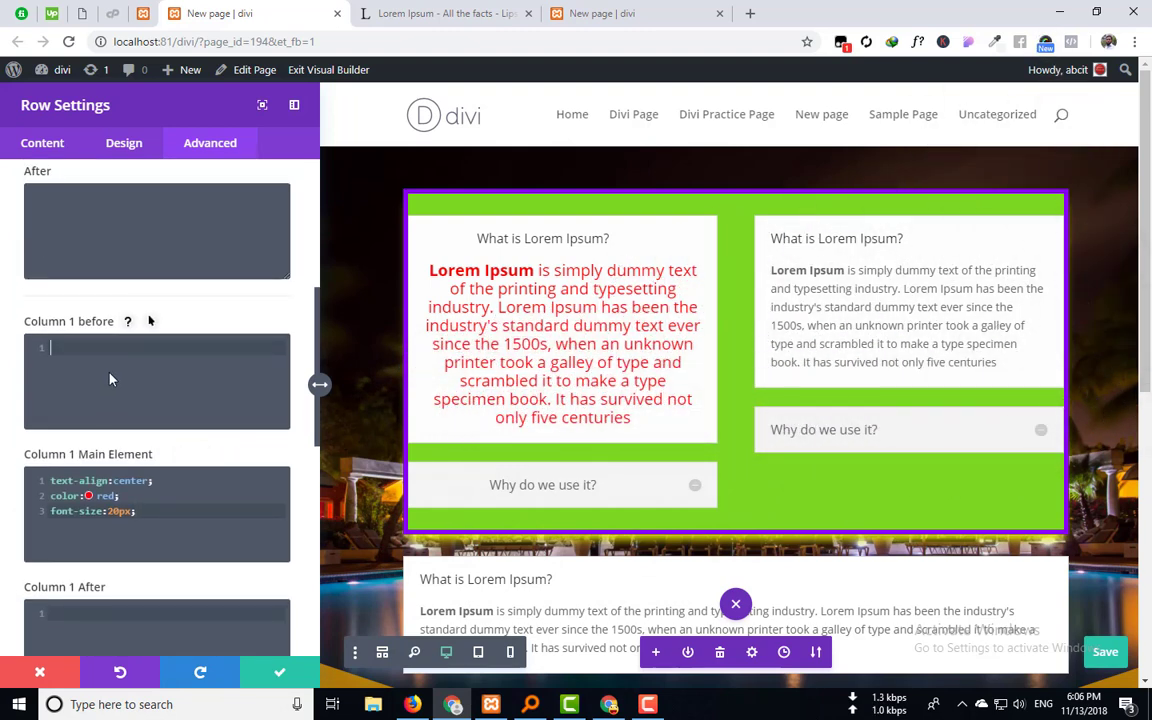
pyautogui.scroll(-6, 111, 379)
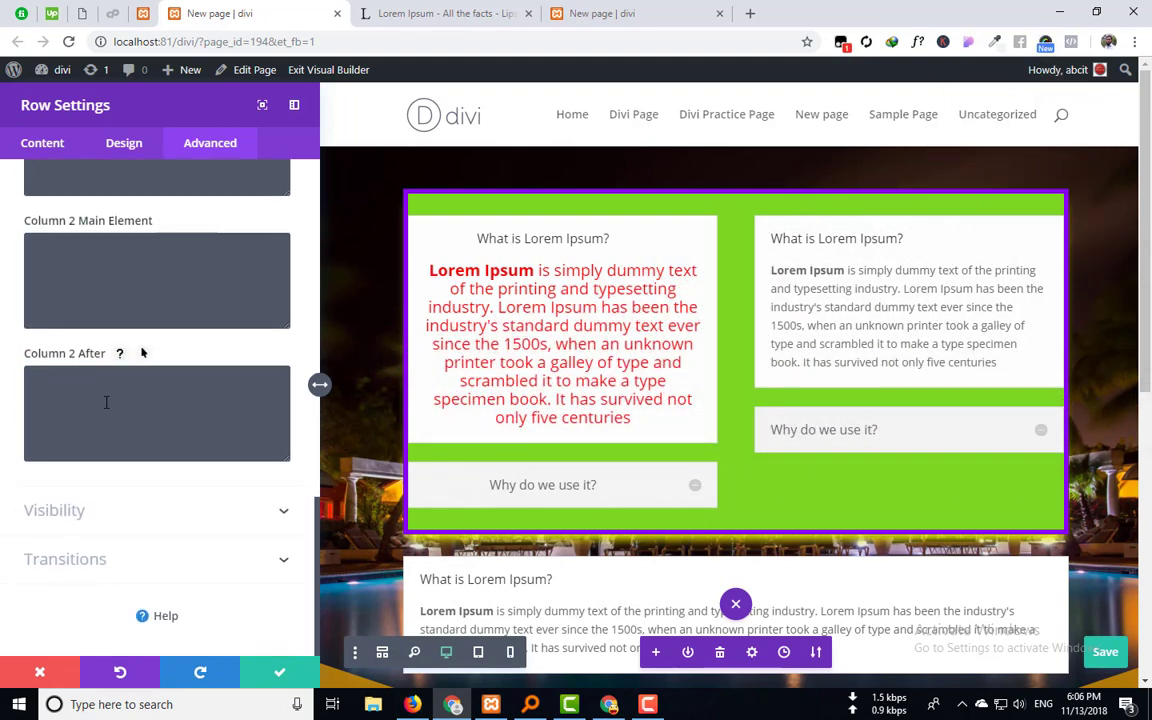
pyautogui.click(106, 402)
pyautogui.click(108, 278)
pyautogui.scroll(3, 110, 280)
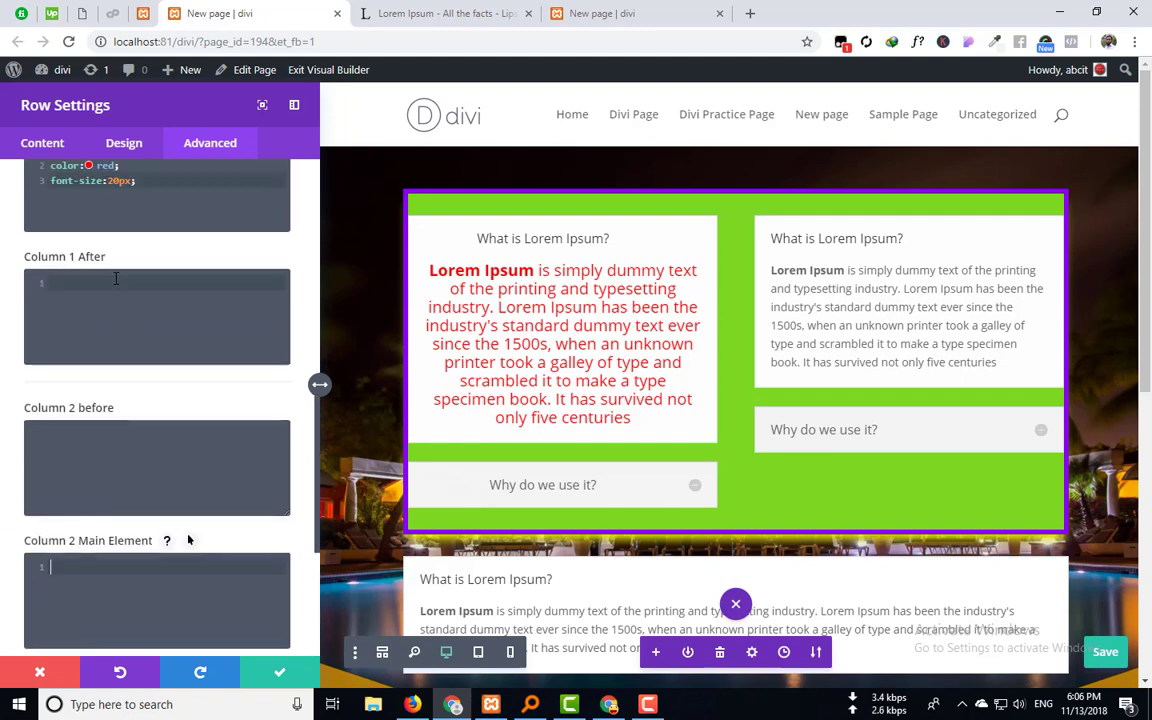
pyautogui.click(110, 280)
pyautogui.scroll(3, 111, 285)
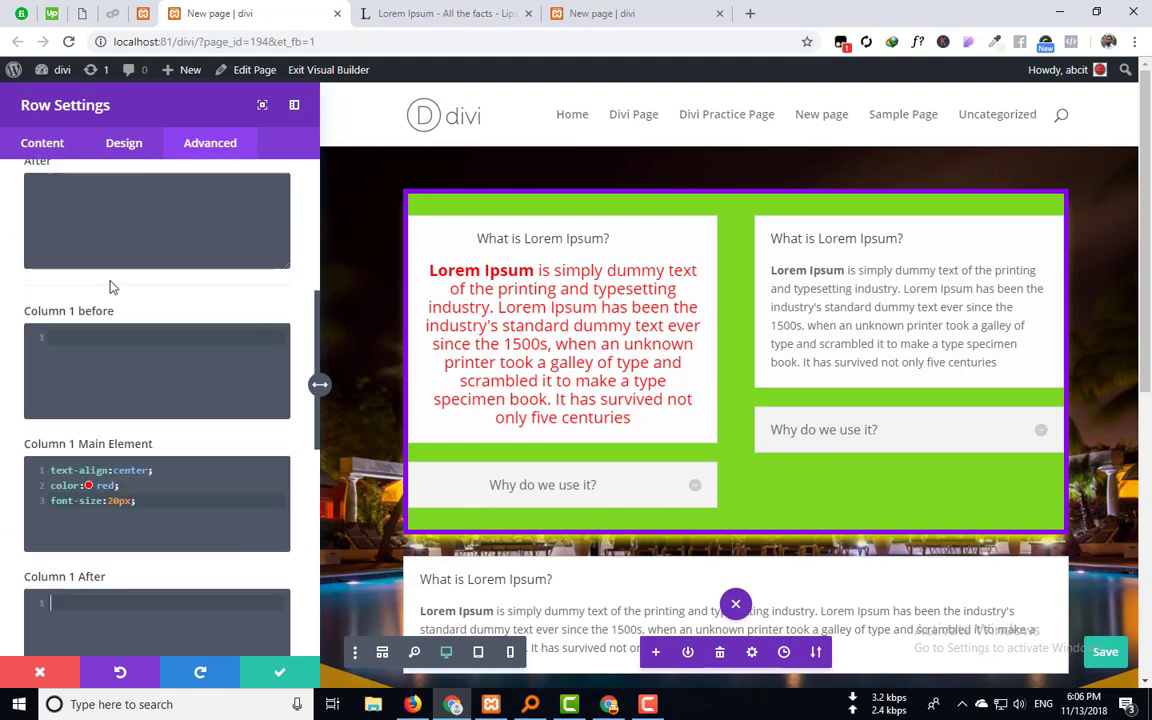
pyautogui.scroll(5, 111, 287)
pyautogui.scroll(-5, 136, 411)
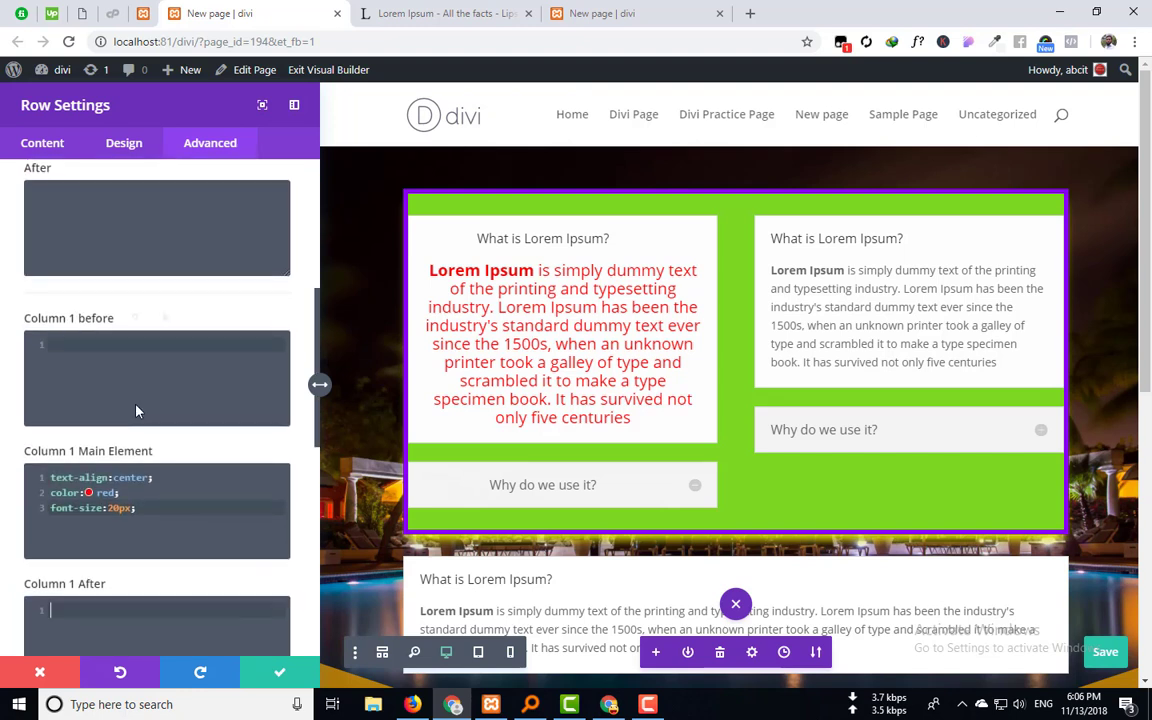
pyautogui.scroll(-5, 136, 408)
# Delete all the custom CSS declarations from the Column 1 Main Element field.
pyautogui.scroll(4, 147, 336)
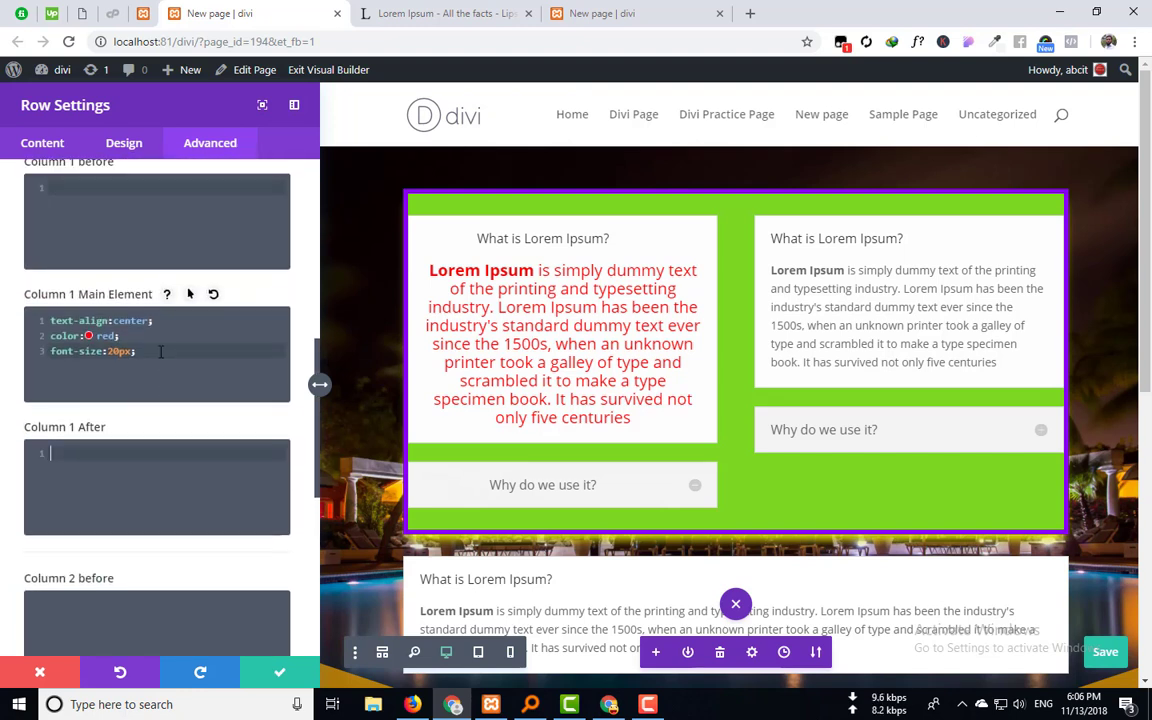
pyautogui.moveTo(160, 351); pyautogui.dragTo(14, 323)
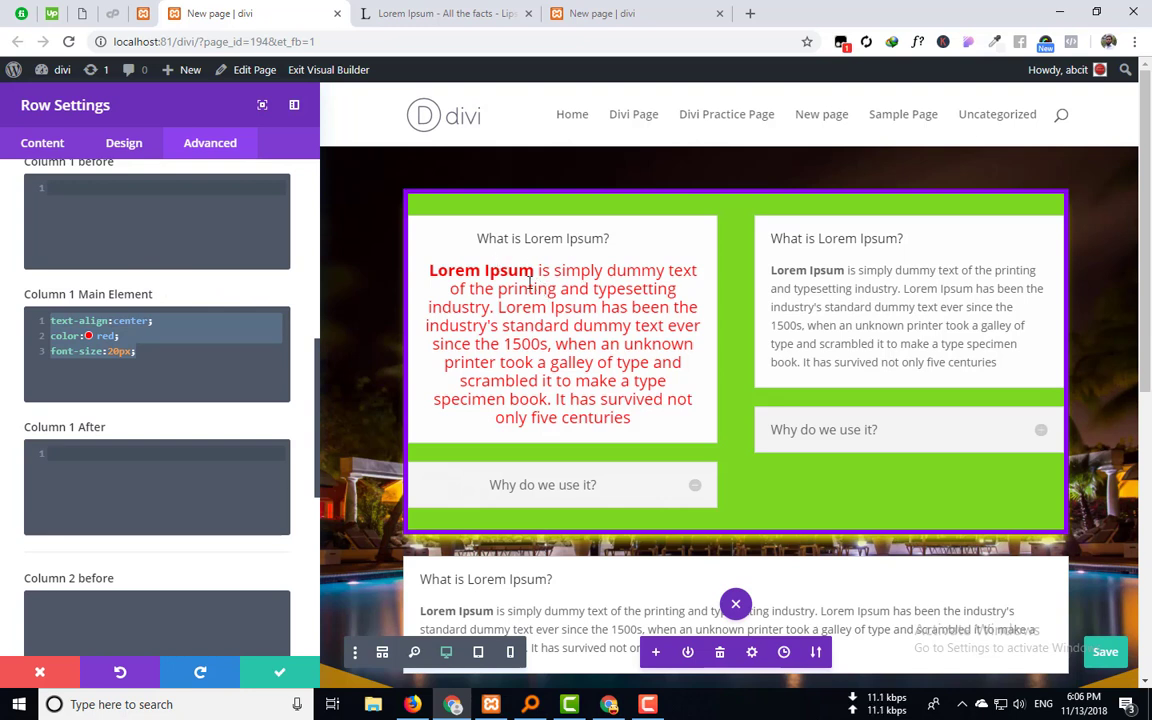
pyautogui.press('BackSpace')
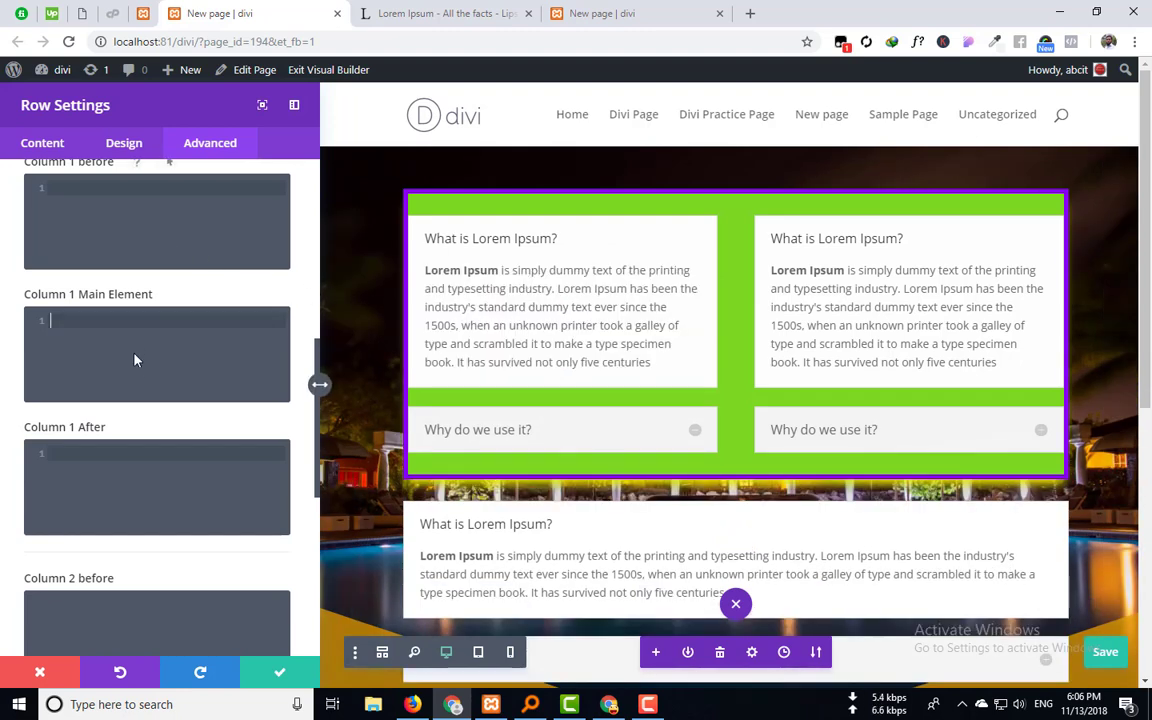
# Review the row's Visibility and Transitions options and save the row settings.
pyautogui.scroll(-5, 135, 370)
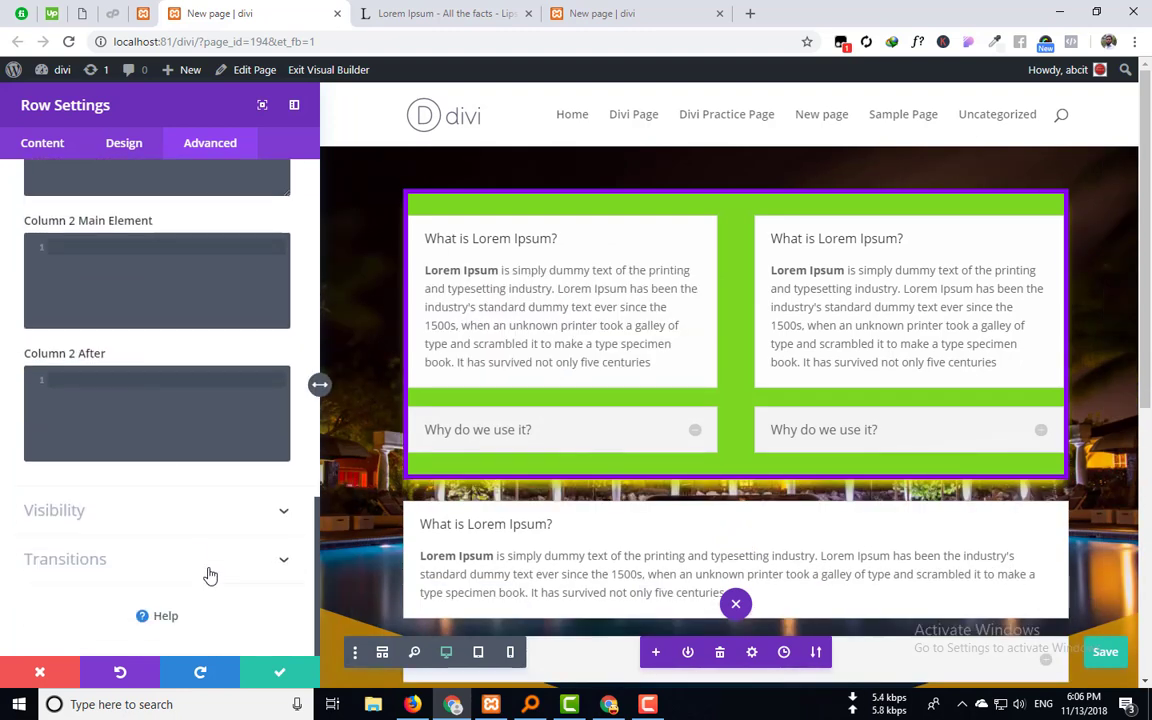
pyautogui.click(220, 531)
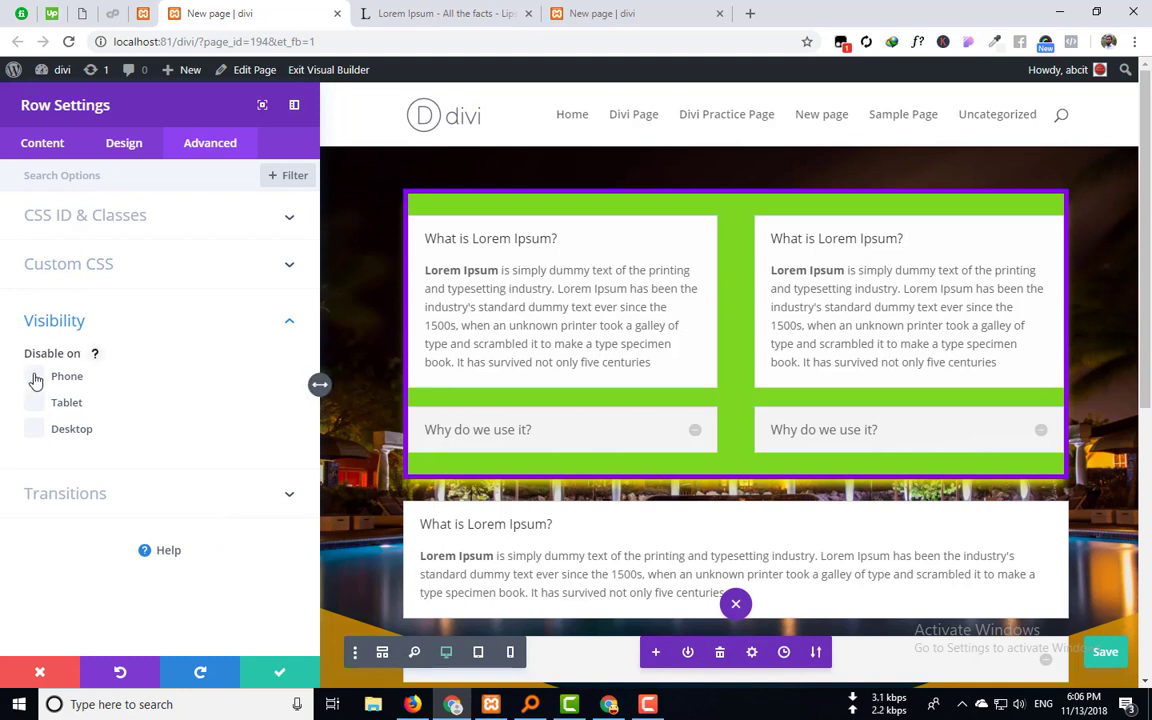
pyautogui.click(172, 496)
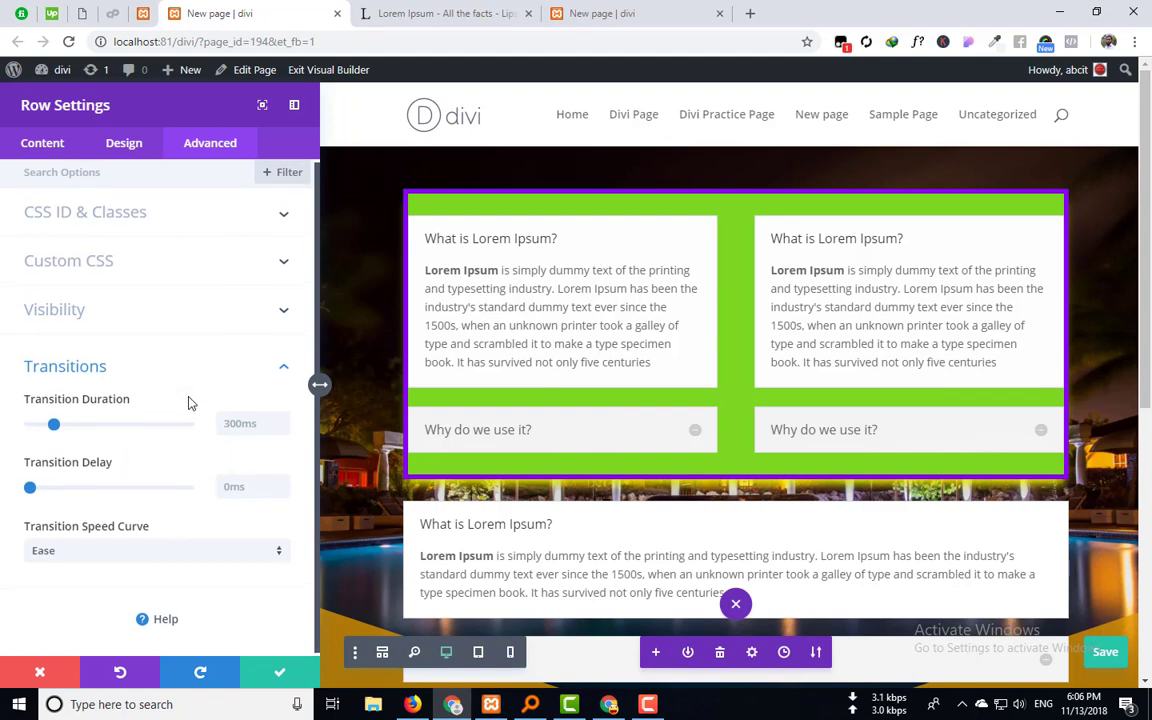
pyautogui.click(122, 143)
pyautogui.click(36, 147)
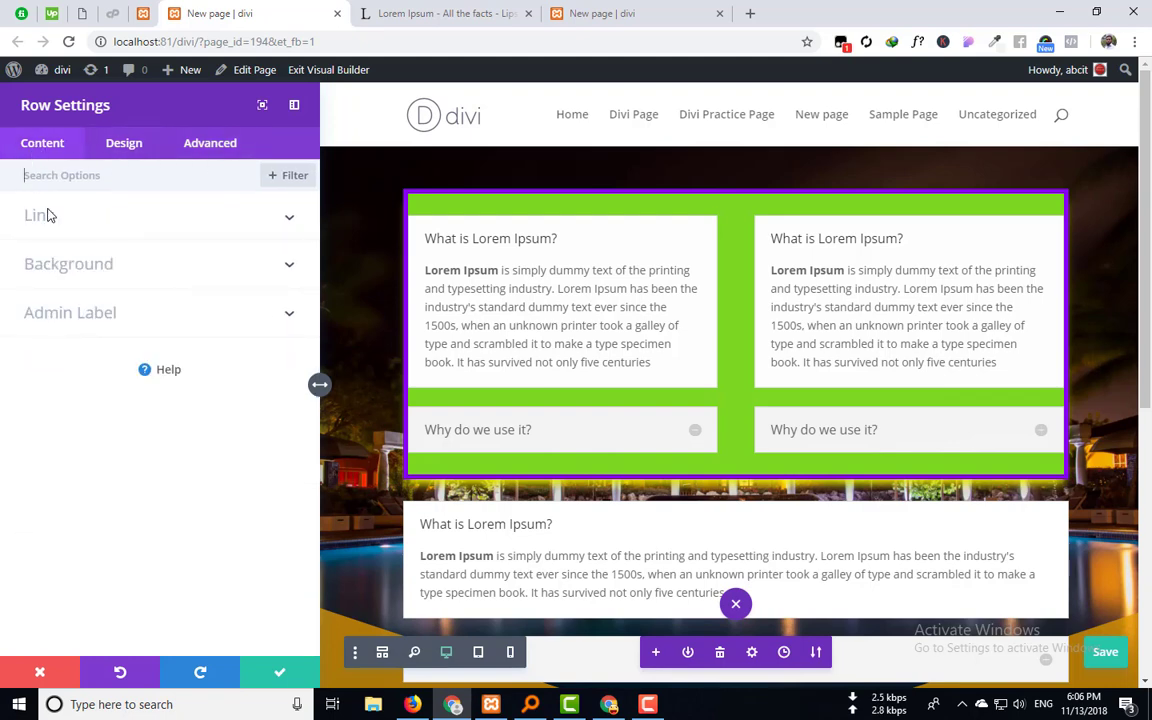
pyautogui.click(292, 676)
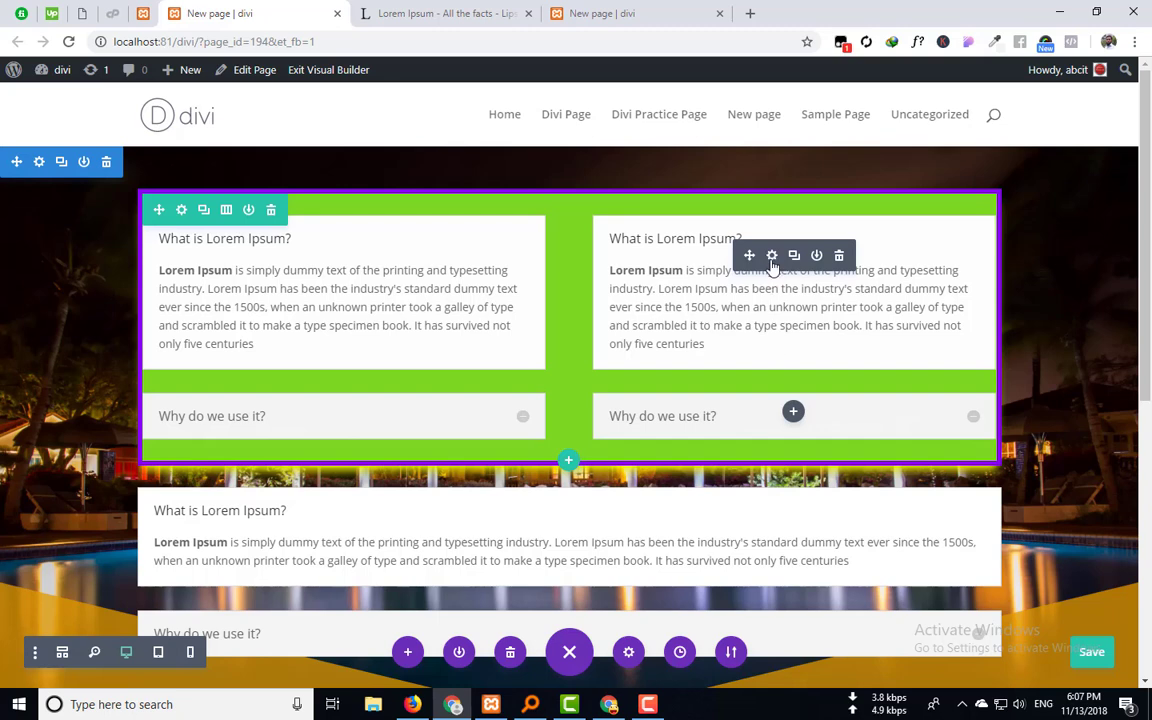
# Remove the green background color from the two-column row and save the row settings.
pyautogui.click(183, 212)
pyautogui.click(103, 262)
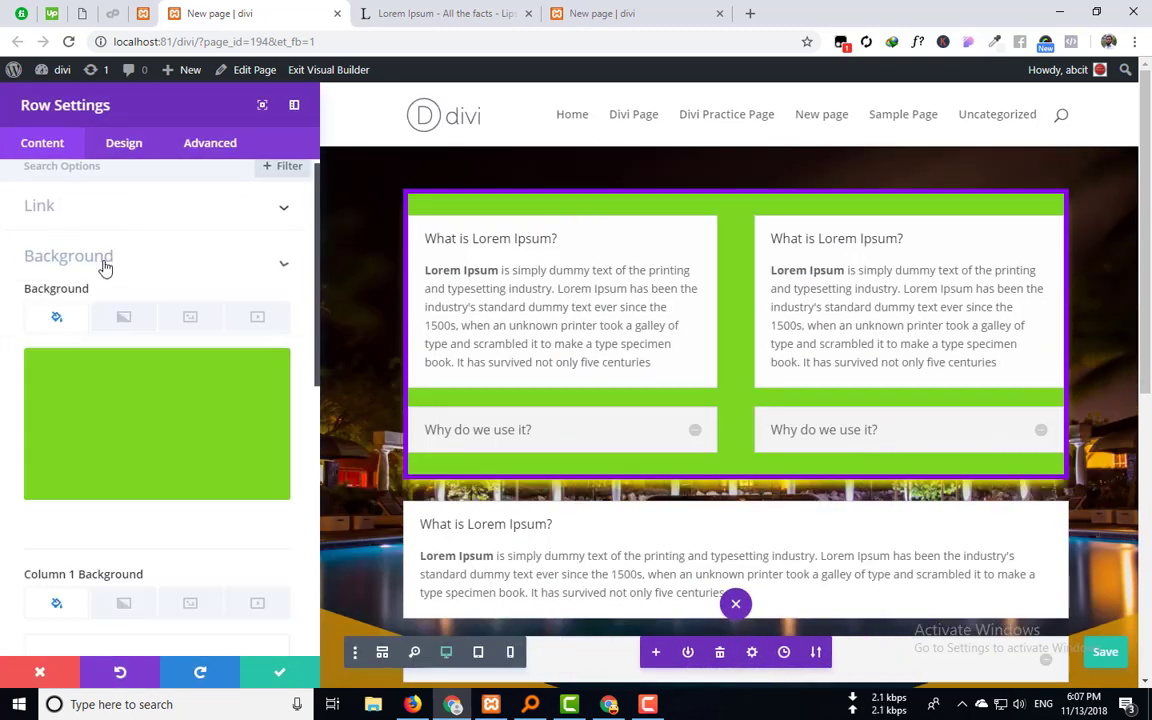
pyautogui.click(266, 300)
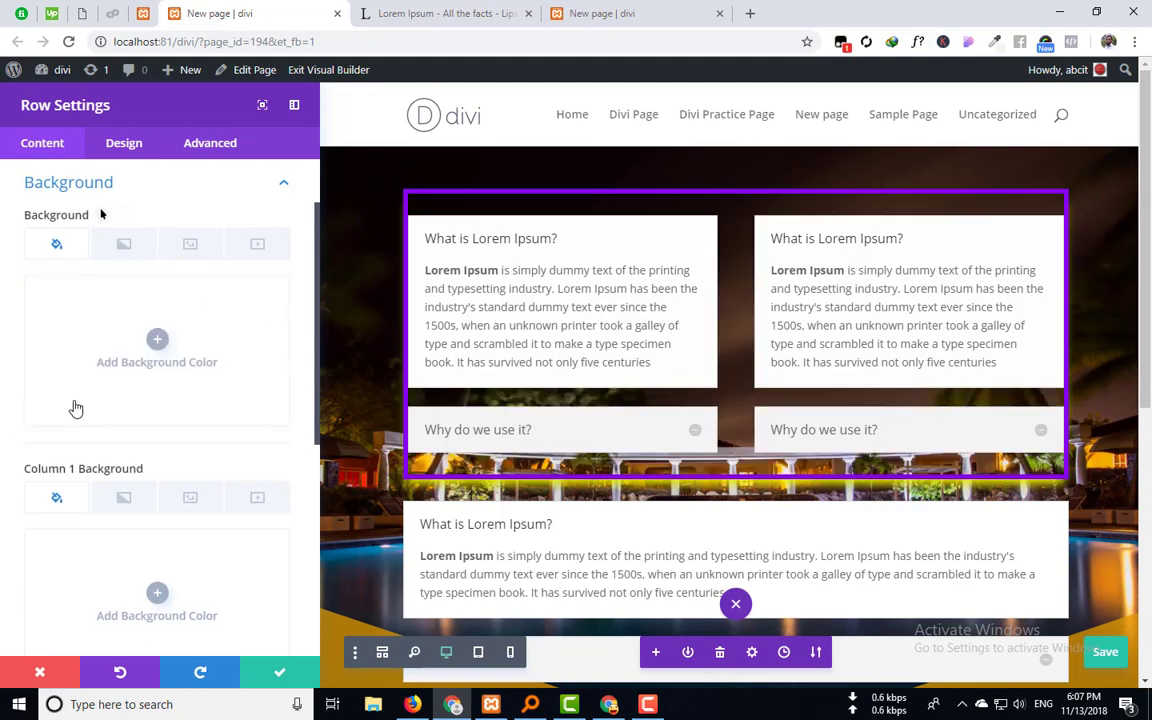
pyautogui.click(299, 671)
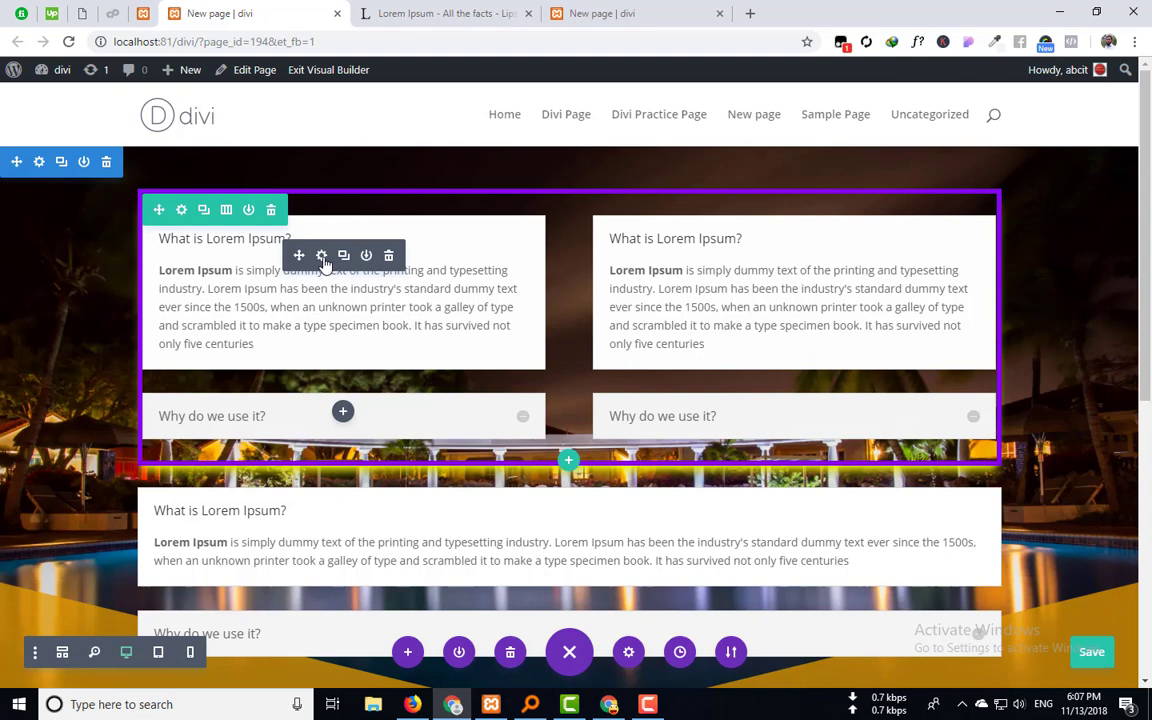
# In the first column's accordion, center the entire body text of the "What is Lorem Ipsum?" item and align it left again.
pyautogui.click(321, 256)
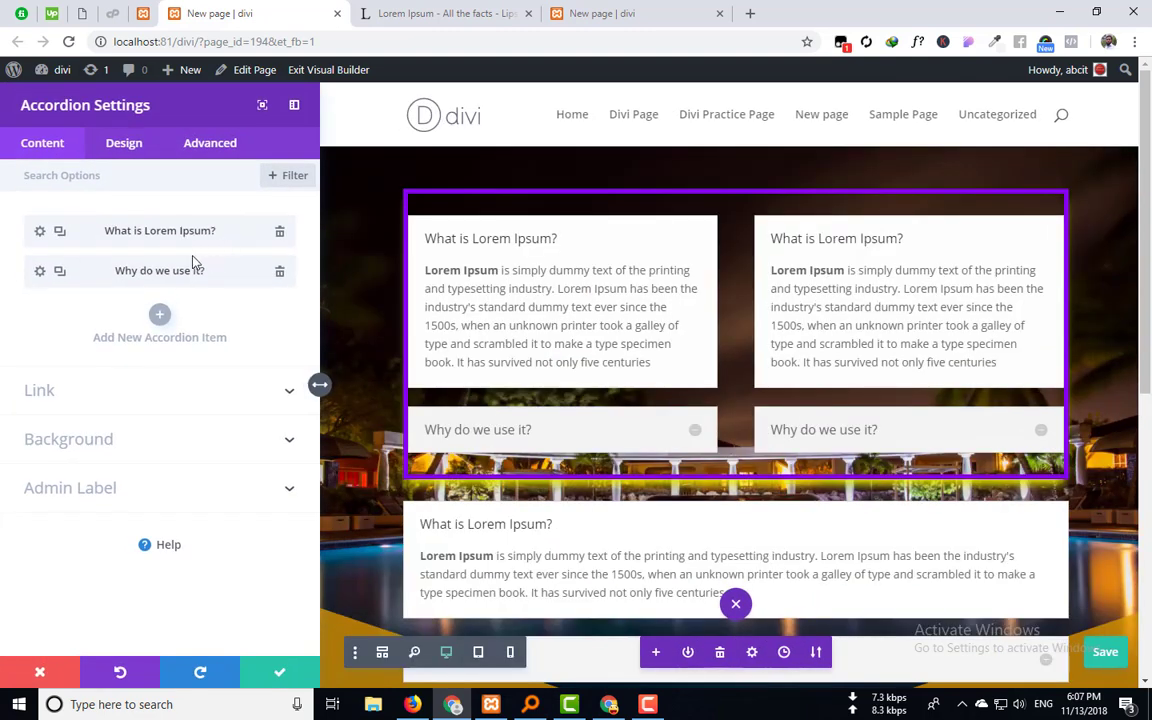
pyautogui.click(38, 233)
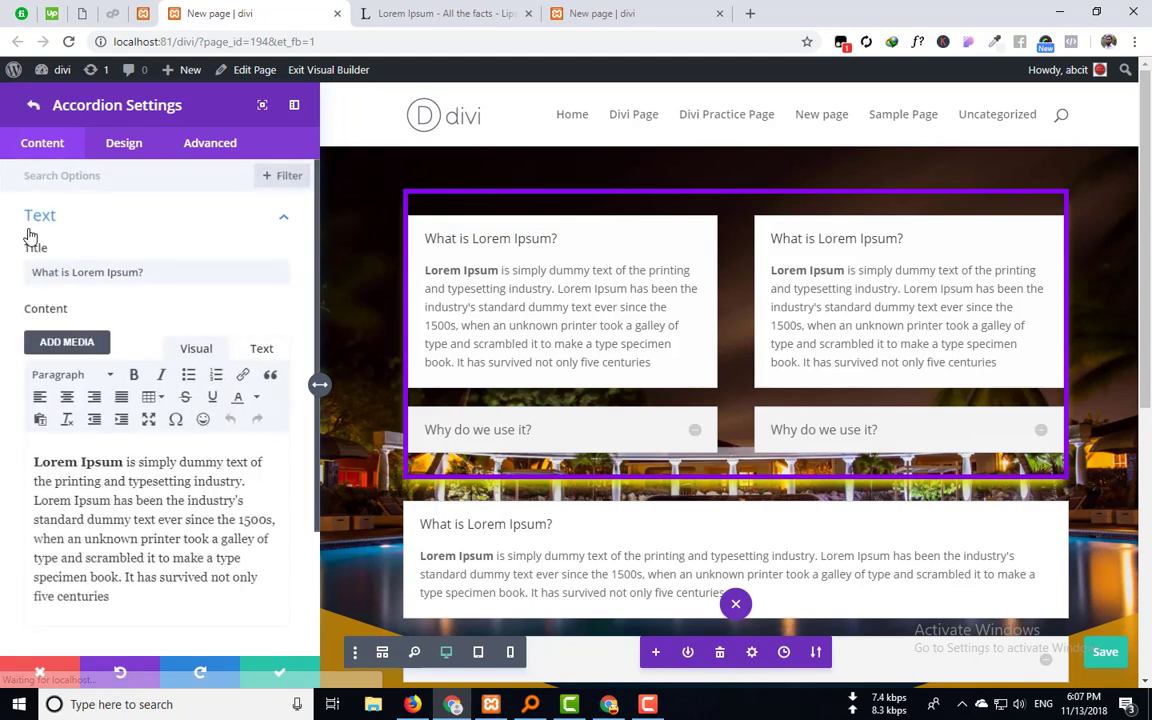
pyautogui.scroll(-3, 82, 406)
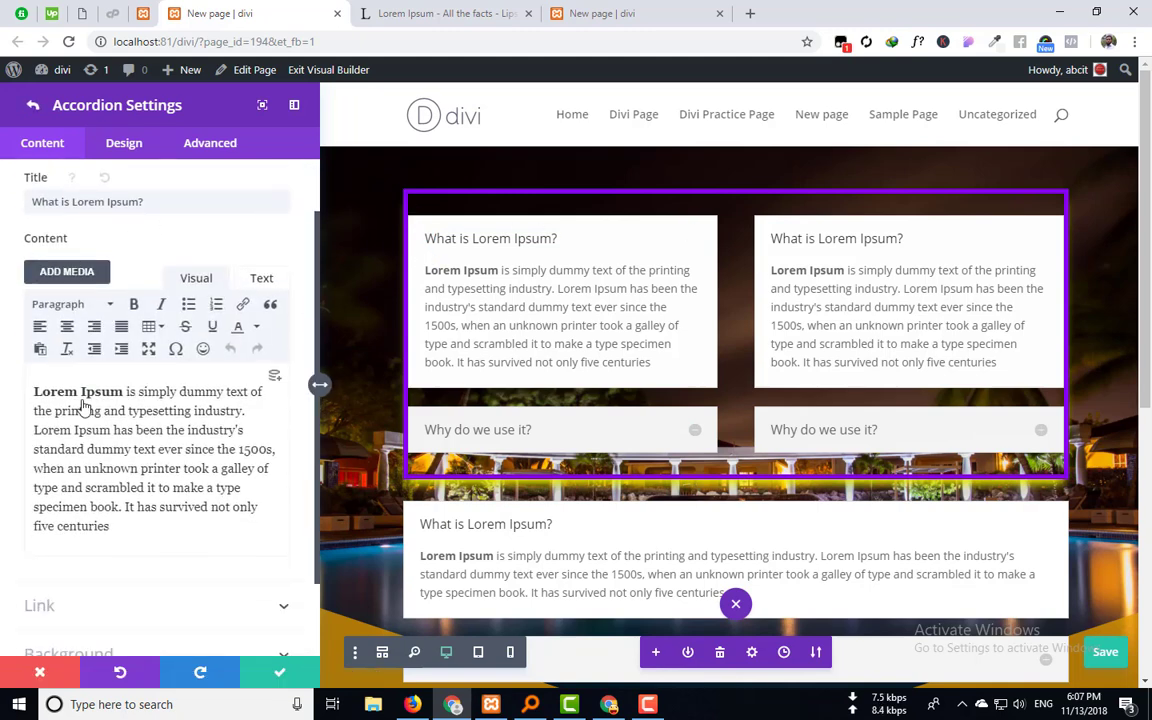
pyautogui.moveTo(124, 302); pyautogui.dragTo(220, 360)
pyautogui.click(199, 397)
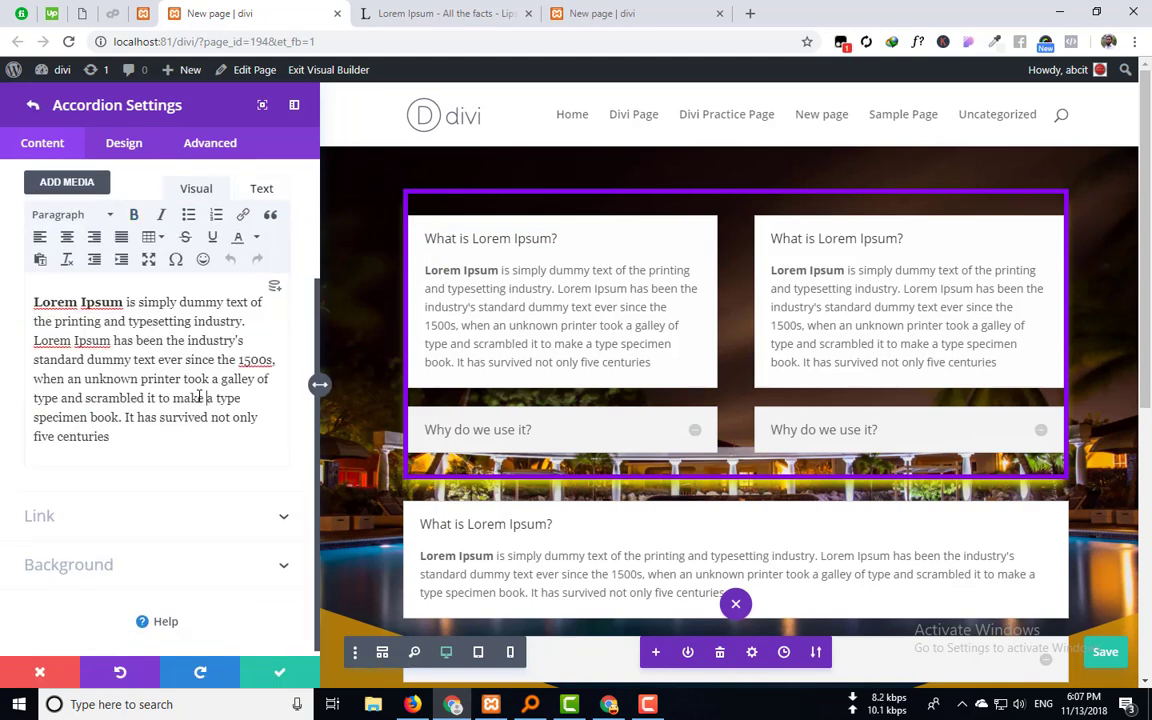
pyautogui.moveTo(137, 444); pyautogui.dragTo(33, 300)
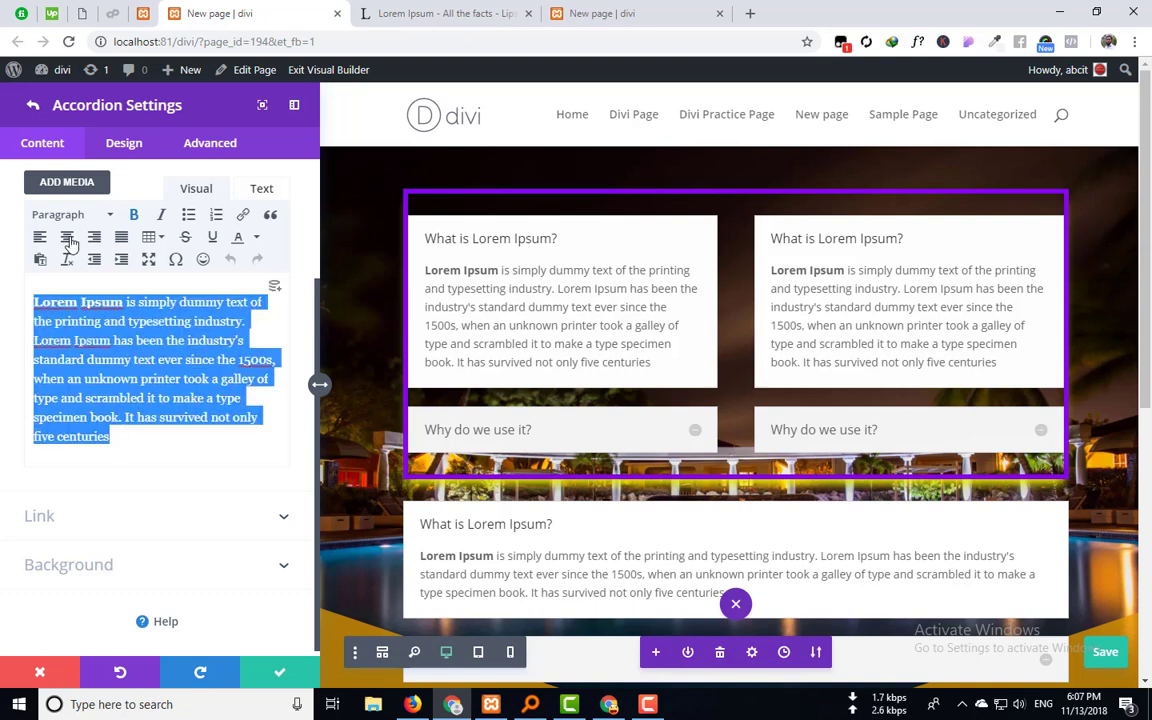
pyautogui.click(67, 236)
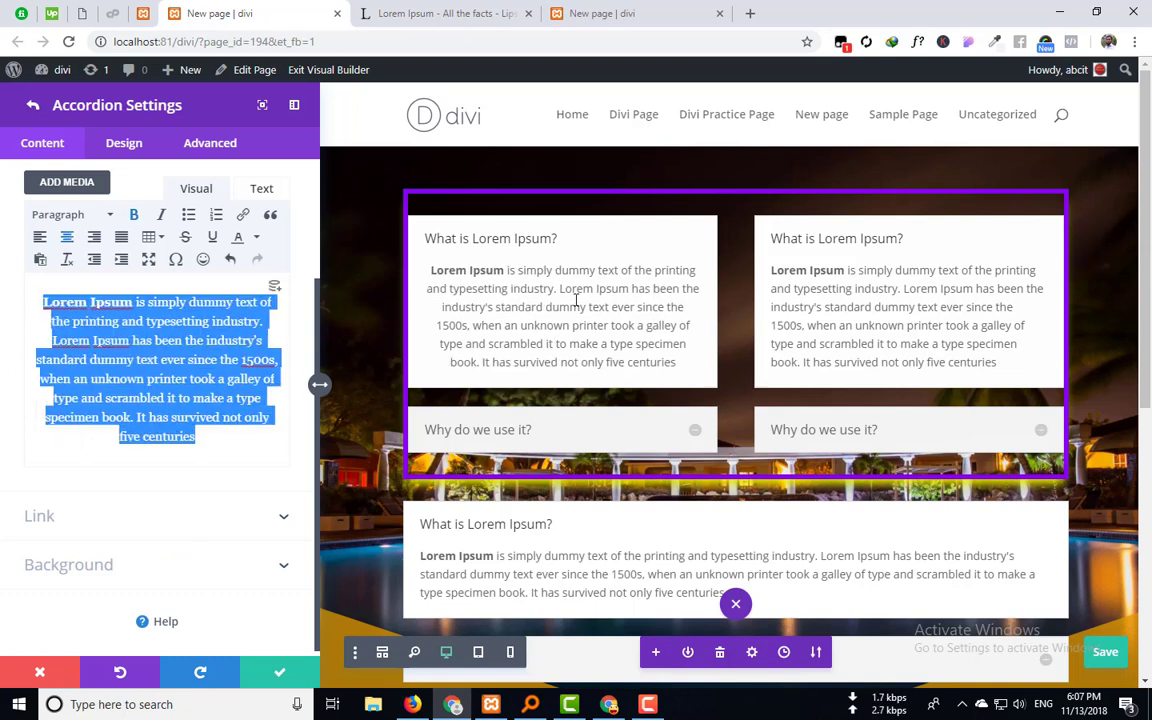
pyautogui.click(40, 238)
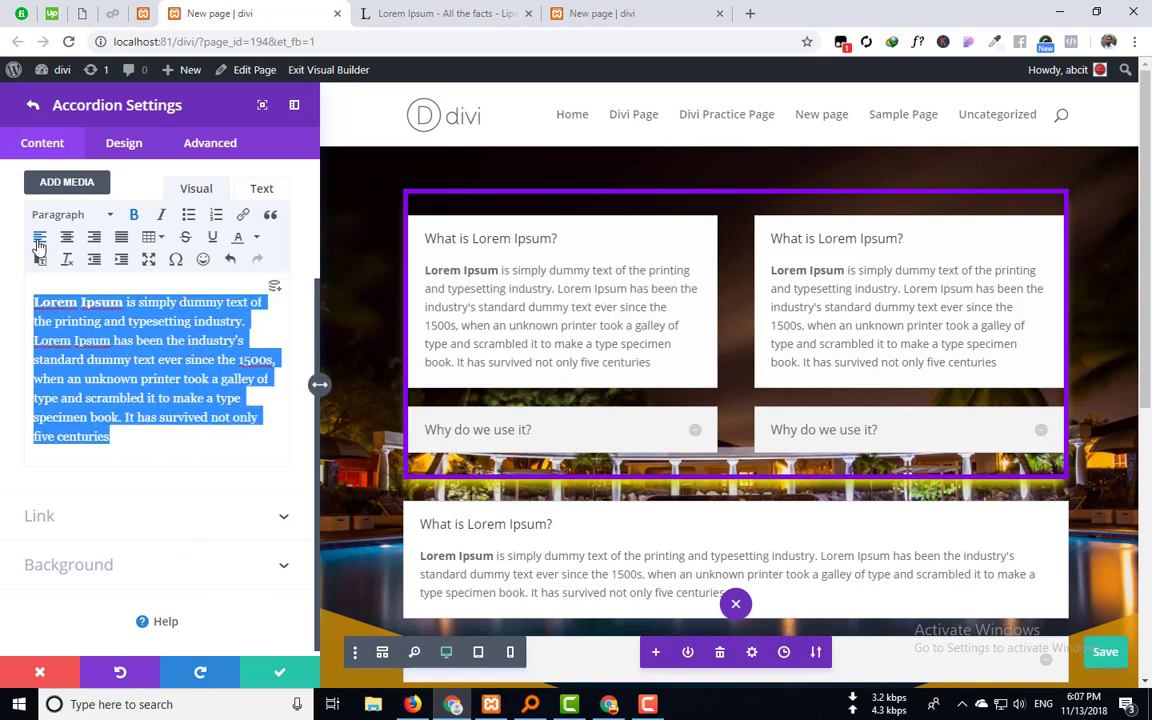
# Try bold and italic formatting on the entire "What is Lorem Ipsum?" body text, keeping only bold.
pyautogui.click(135, 217)
pyautogui.click(133, 227)
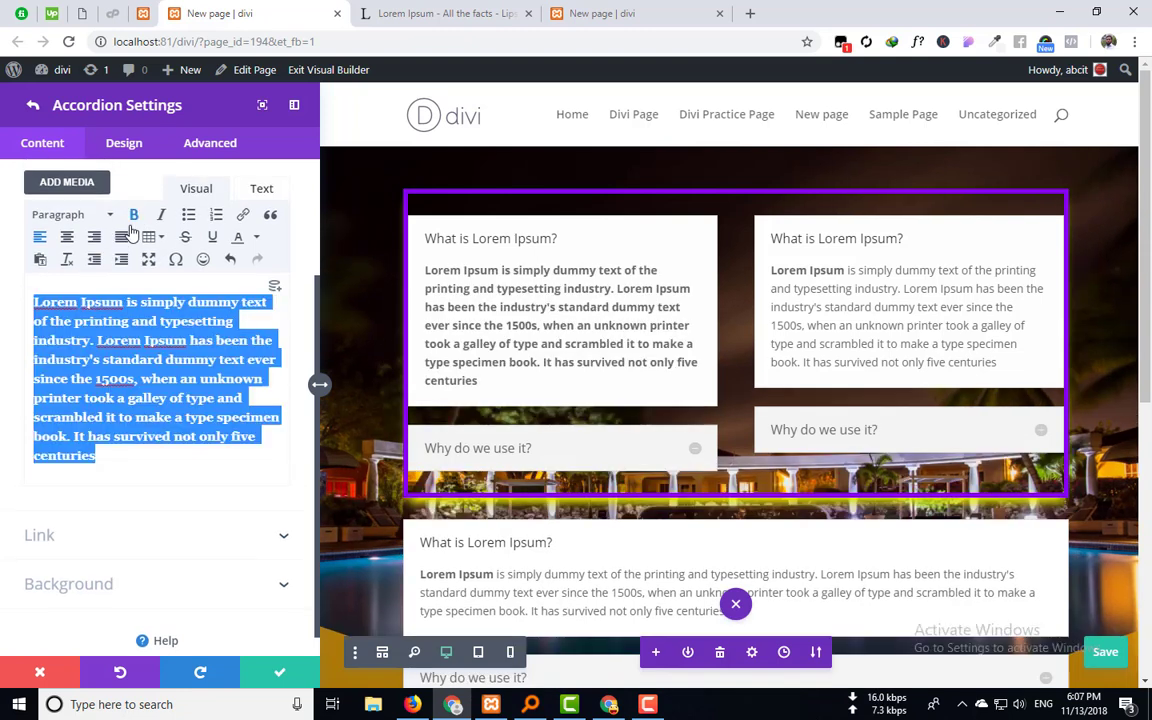
pyautogui.click(133, 215)
pyautogui.click(161, 230)
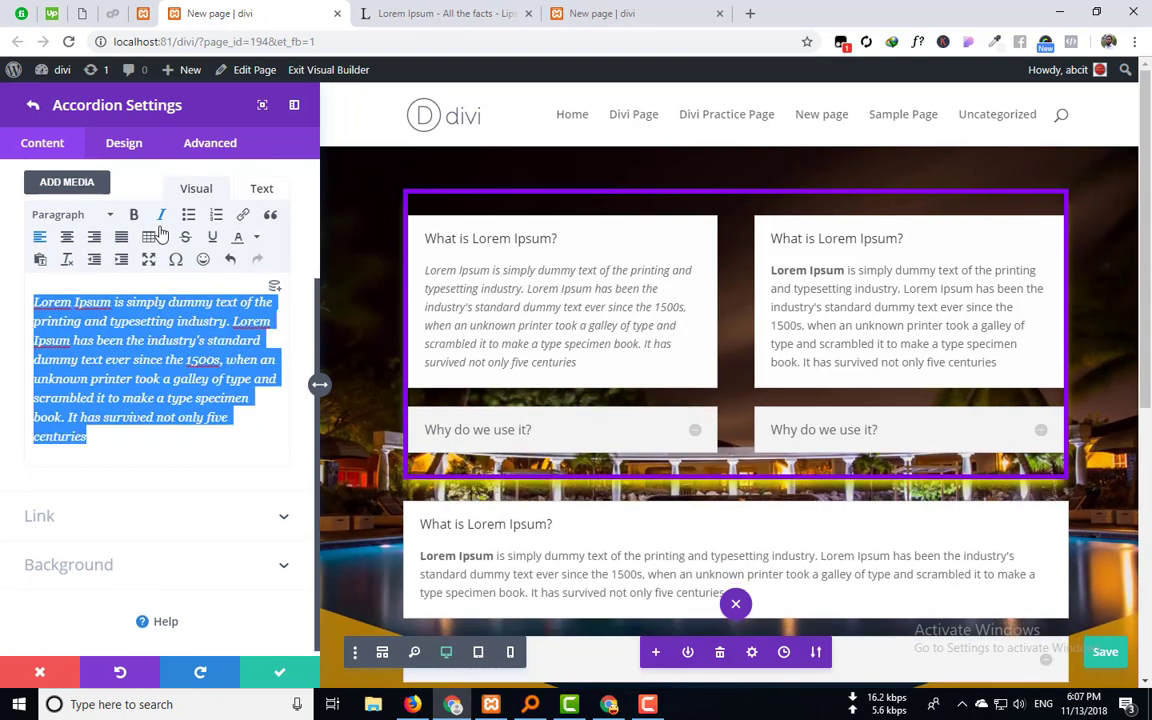
pyautogui.click(134, 215)
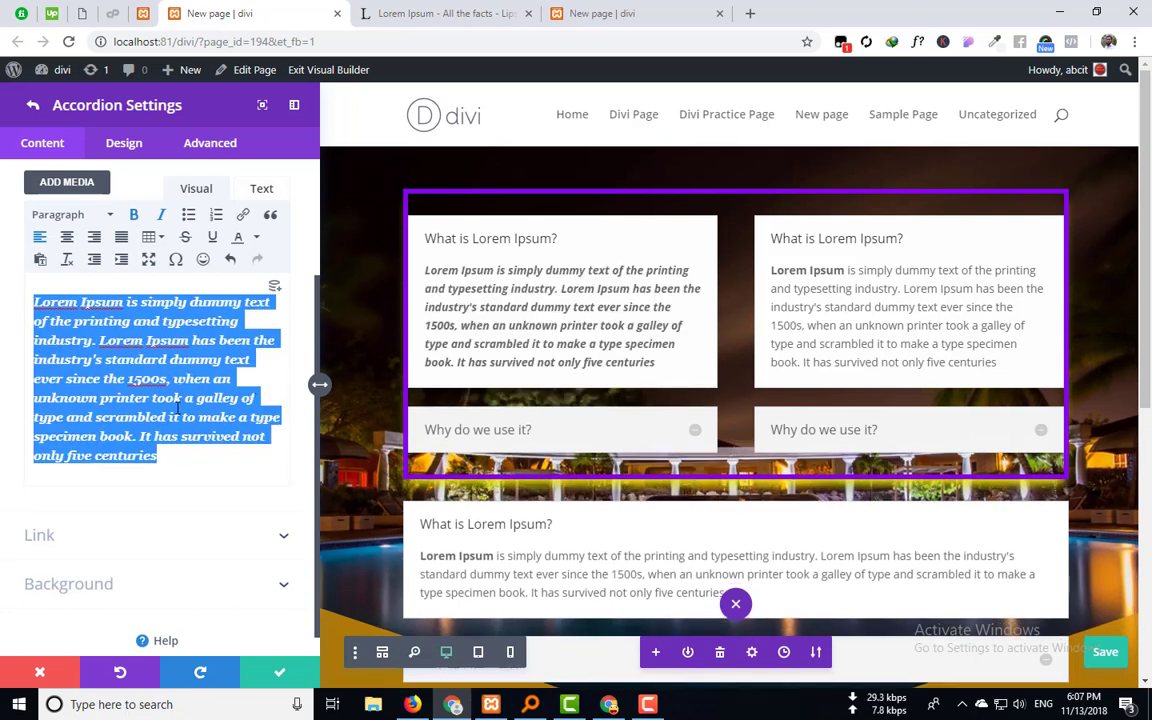
pyautogui.scroll(-1, 178, 408)
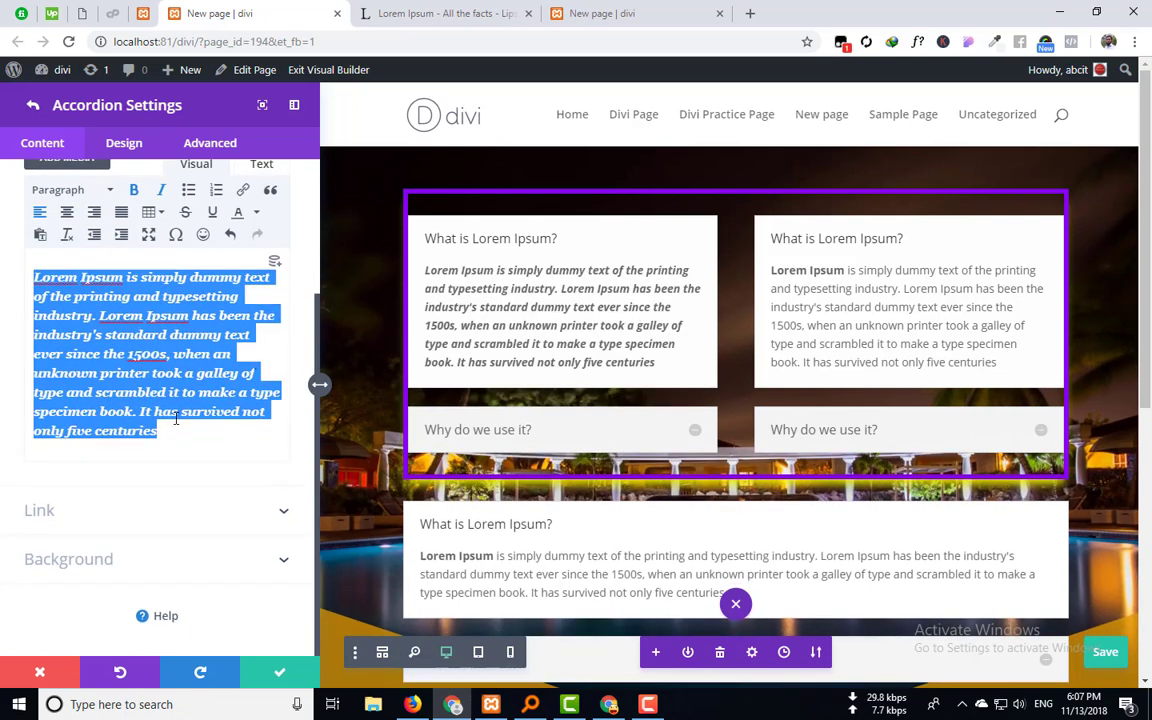
pyautogui.click(162, 194)
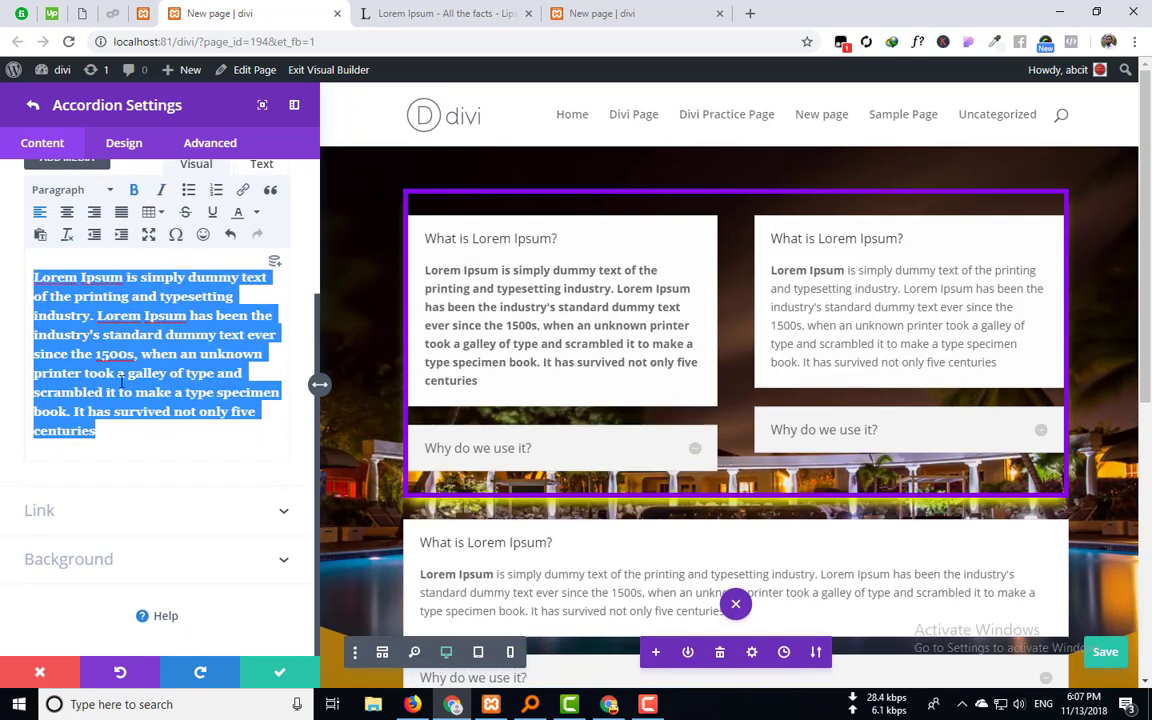
pyautogui.scroll(4, 121, 381)
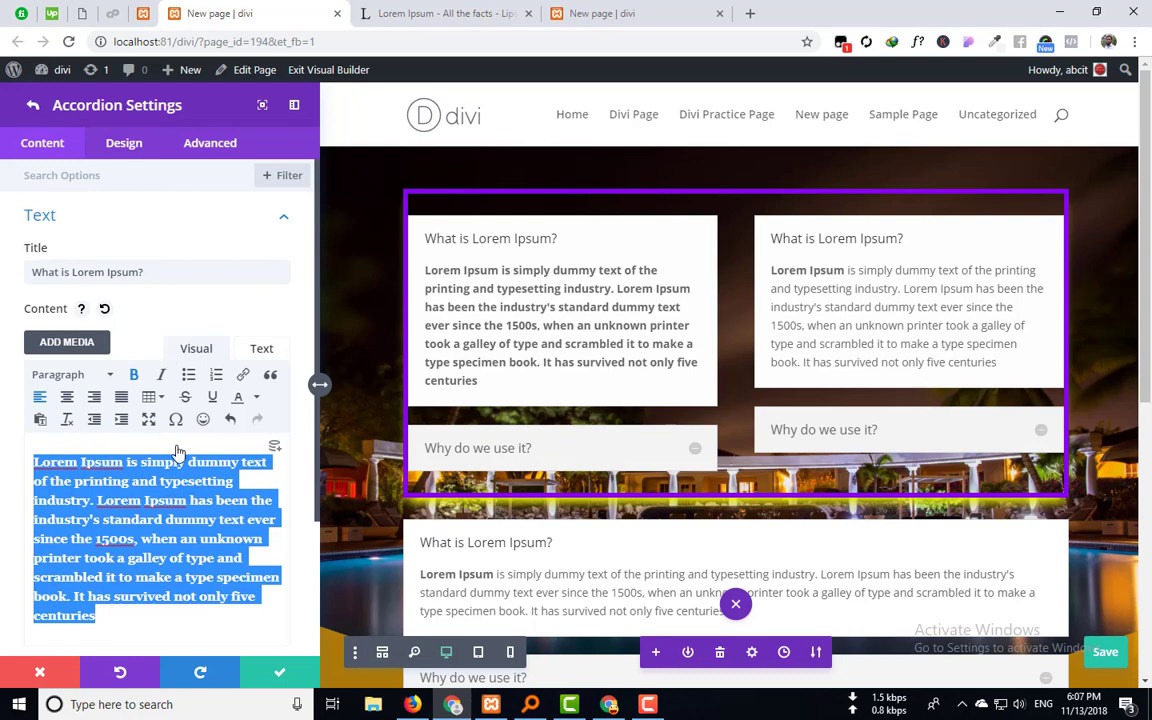
pyautogui.scroll(-4, 165, 420)
pyautogui.scroll(4, 185, 460)
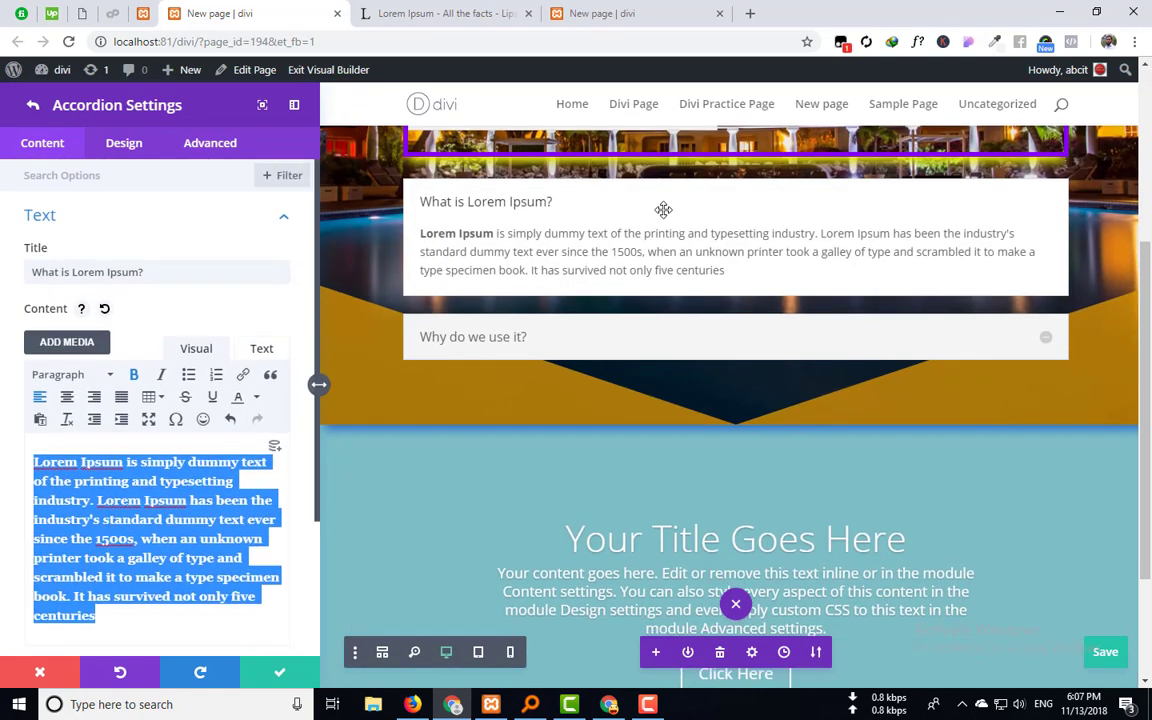
pyautogui.scroll(1, 515, 250)
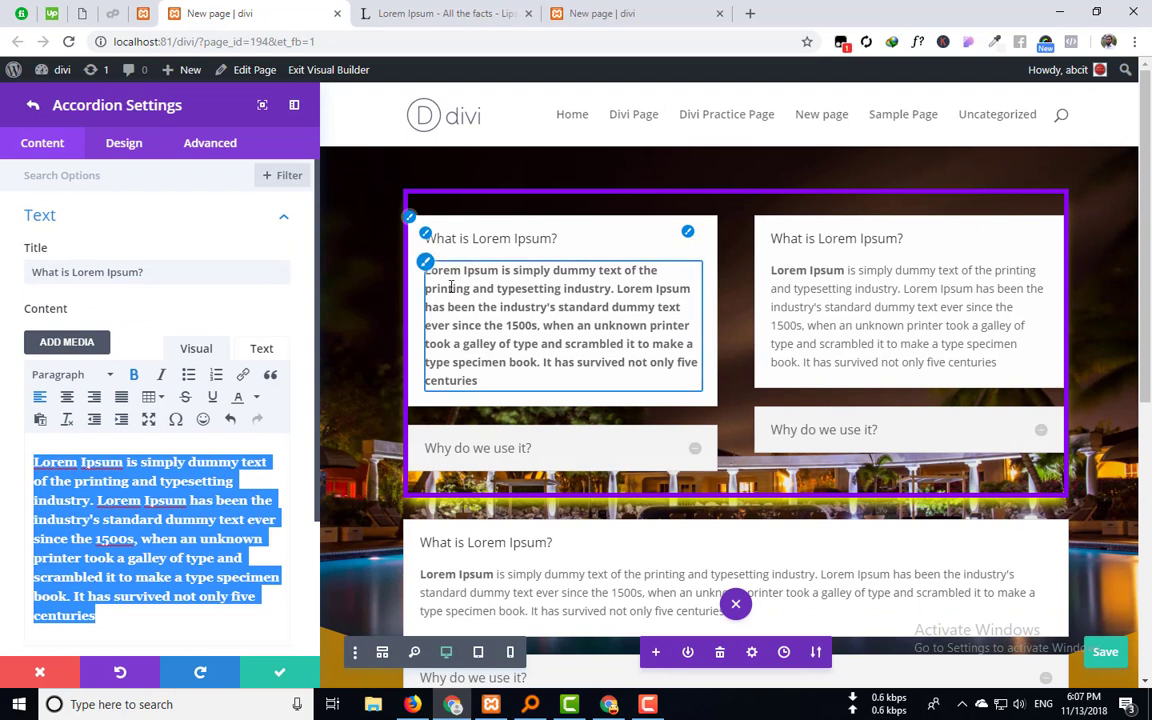
pyautogui.scroll(-3, 310, 383)
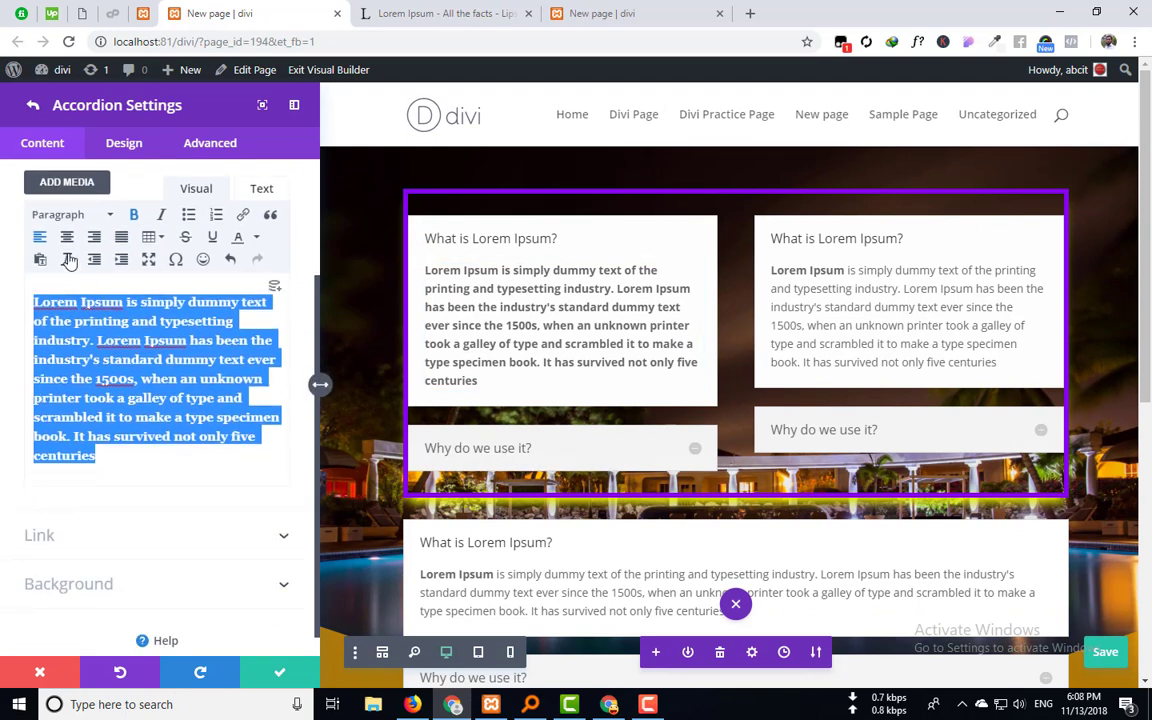
pyautogui.scroll(3, 319, 384)
# Open the "Why do we use it?" item of the same accordion and review its text and link options.
pyautogui.click(33, 106)
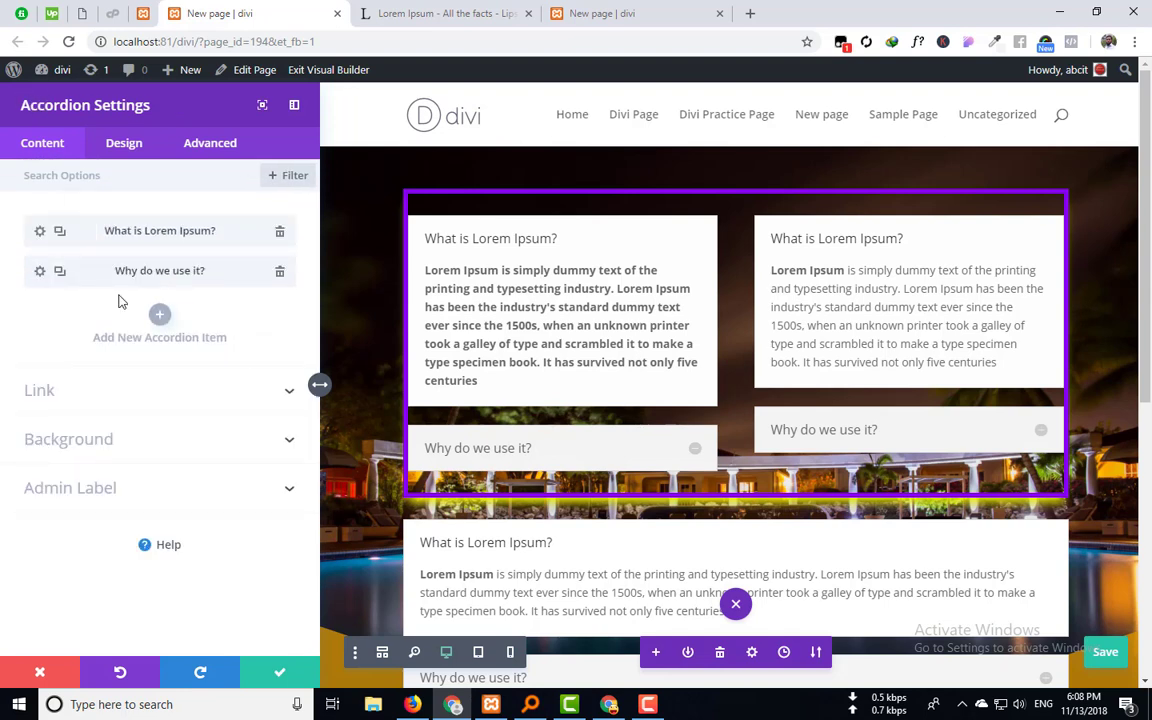
pyautogui.click(40, 272)
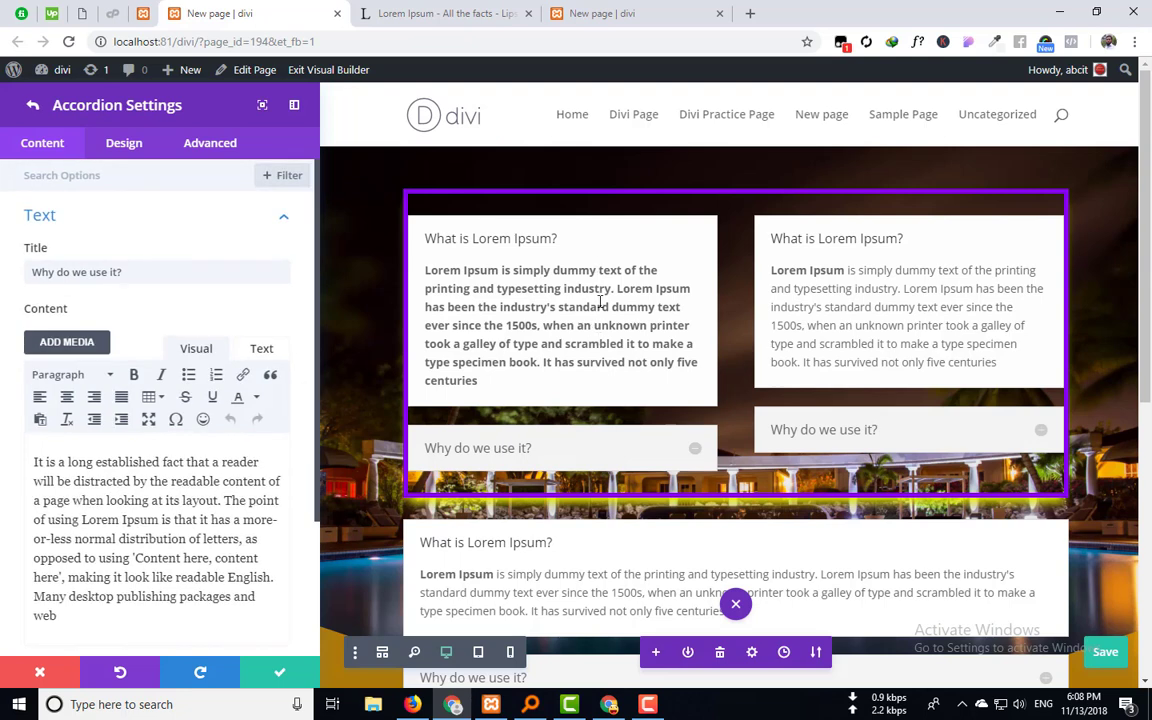
pyautogui.scroll(-3, 20, 480)
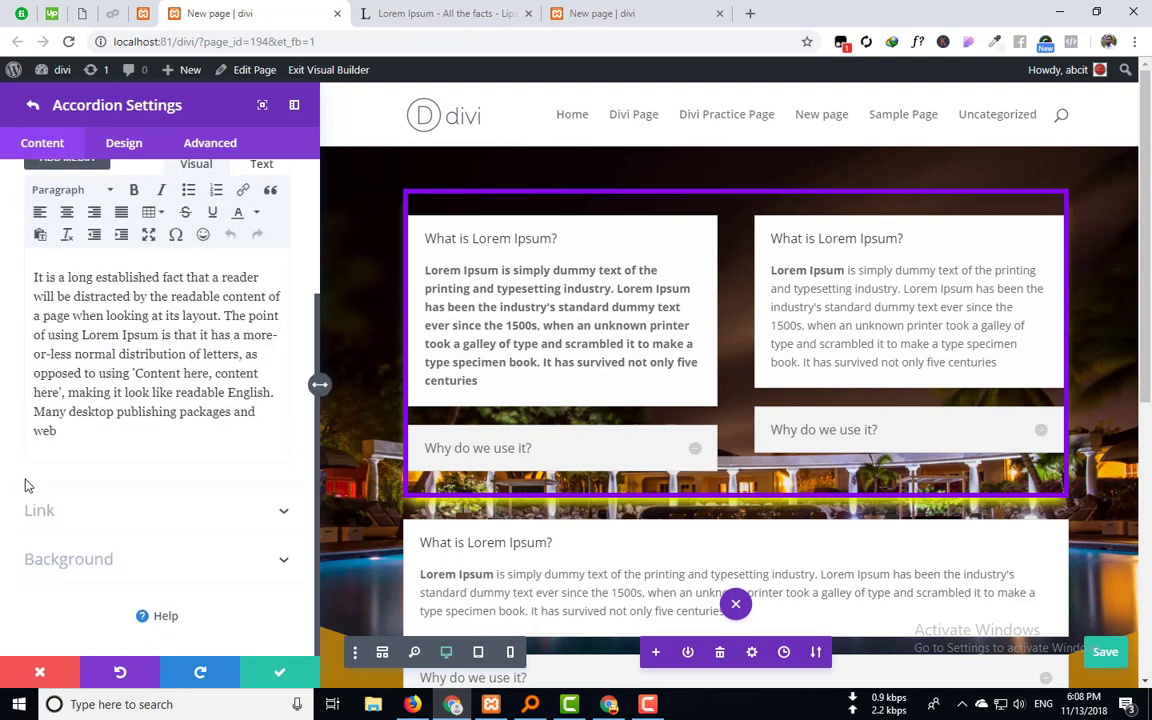
pyautogui.click(230, 516)
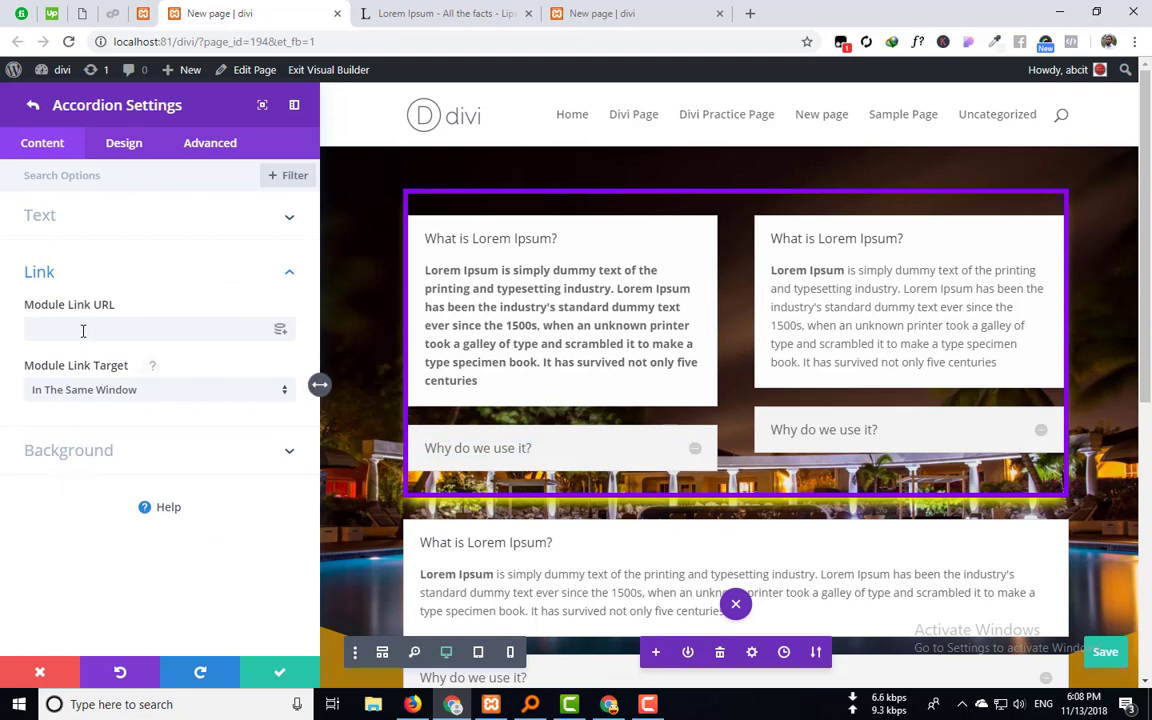
# Set the "Why do we use it?" item's background color to yellow #edf000 and expand the item on the page.
pyautogui.click(157, 458)
pyautogui.scroll(-3, 380, 400)
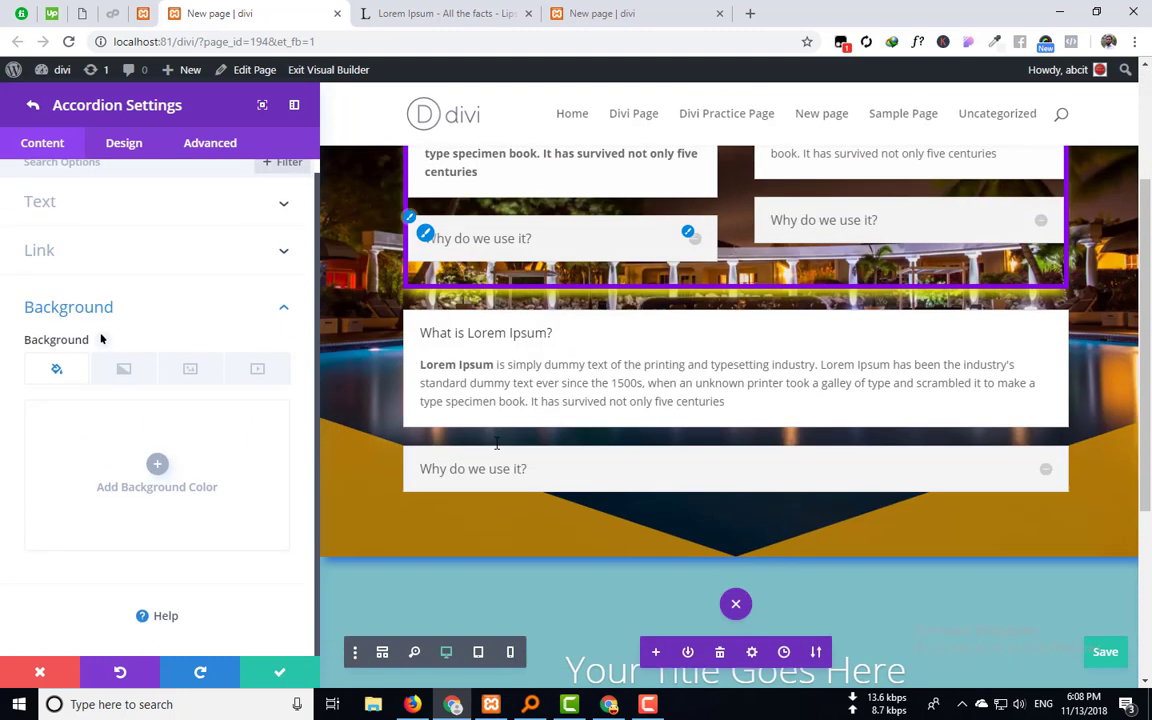
pyautogui.click(158, 465)
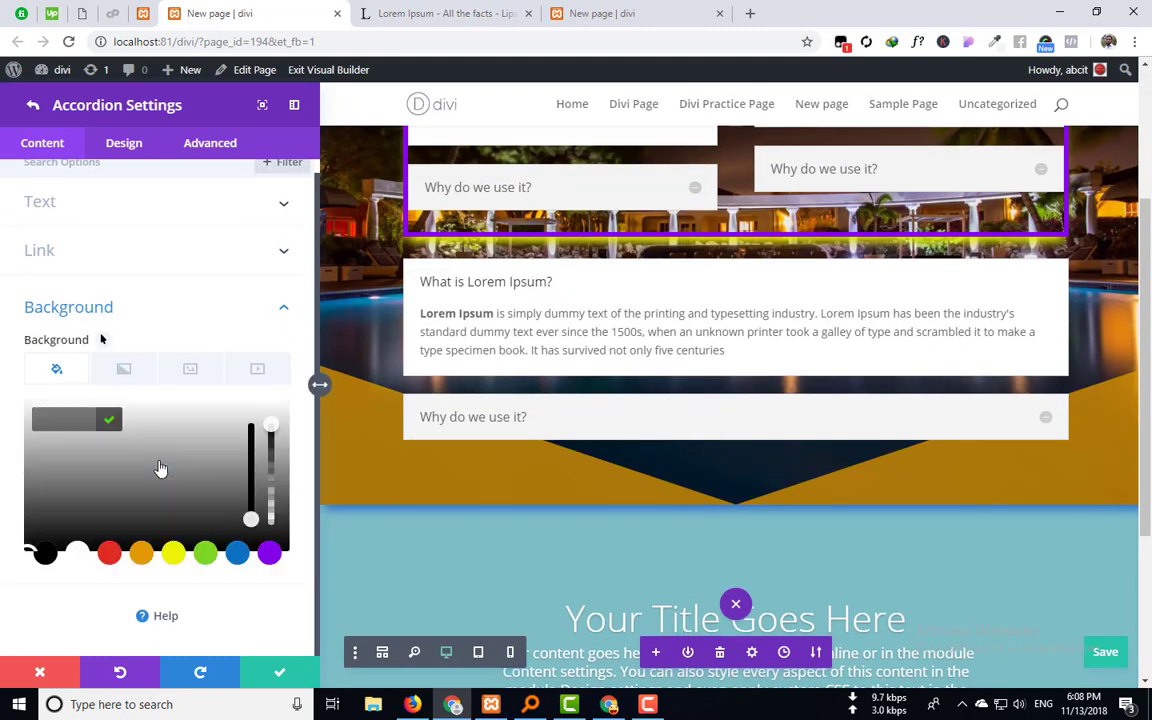
pyautogui.click(172, 556)
pyautogui.scroll(3, 450, 470)
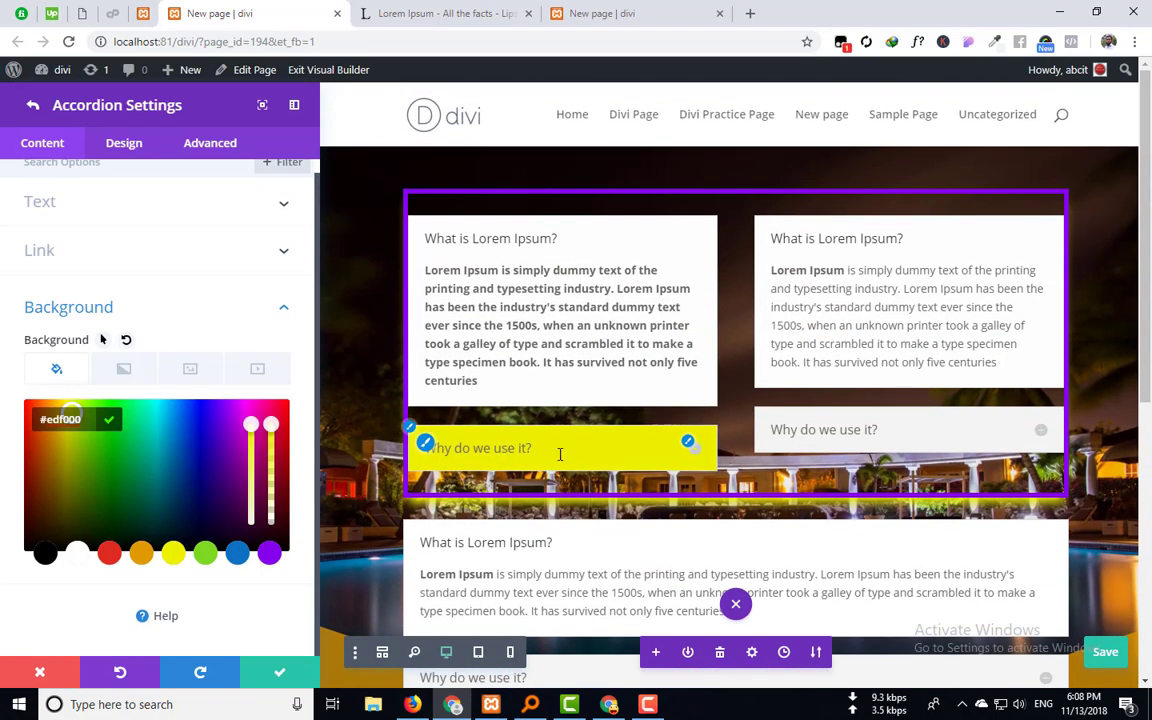
pyautogui.click(692, 458)
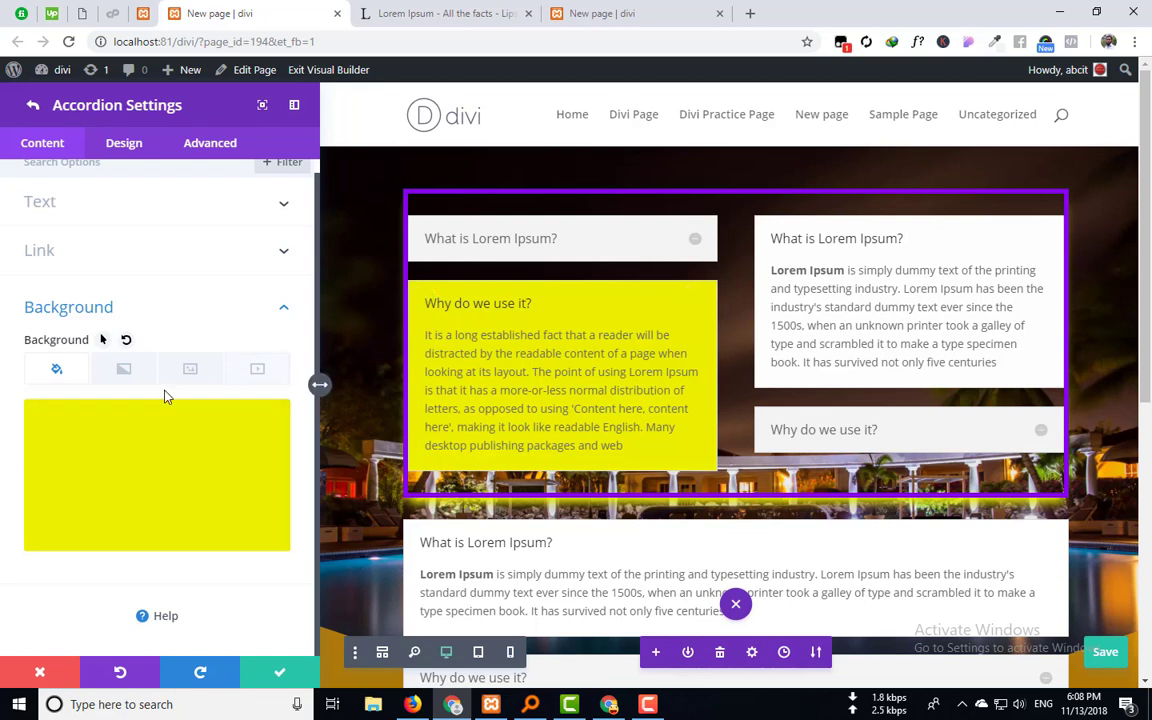
# Remove the yellow background color from the "Why do we use it?" item and return to the accordion's item list.
pyautogui.click(266, 424)
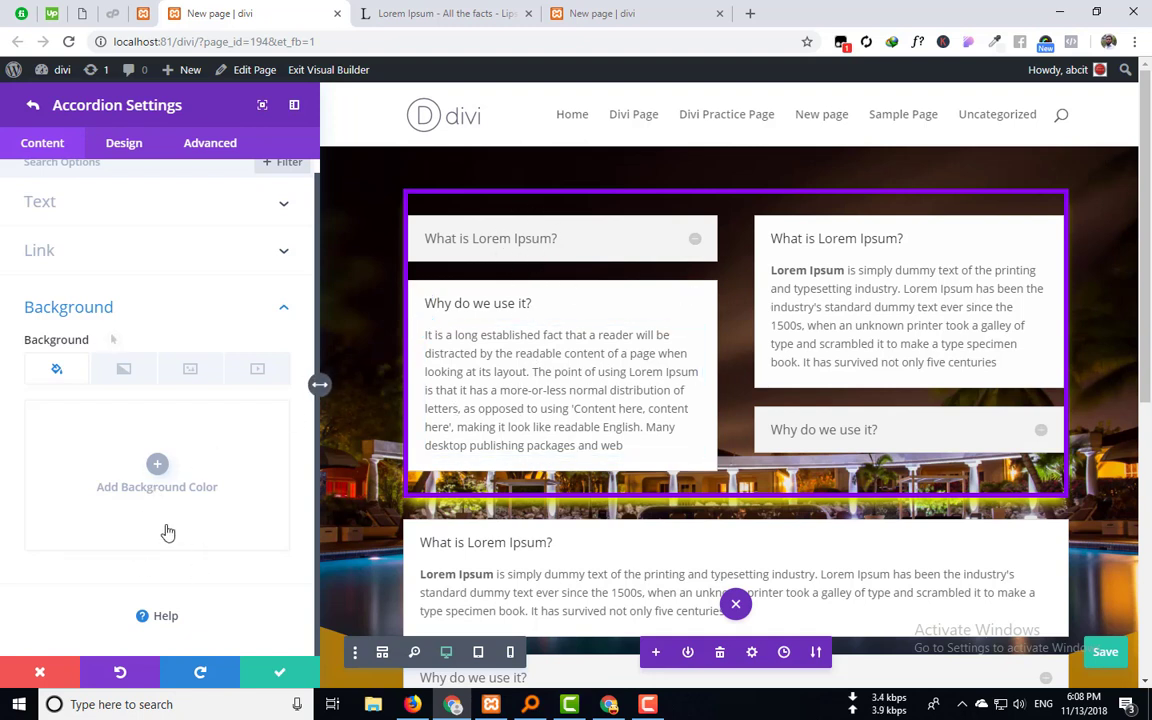
pyautogui.click(30, 104)
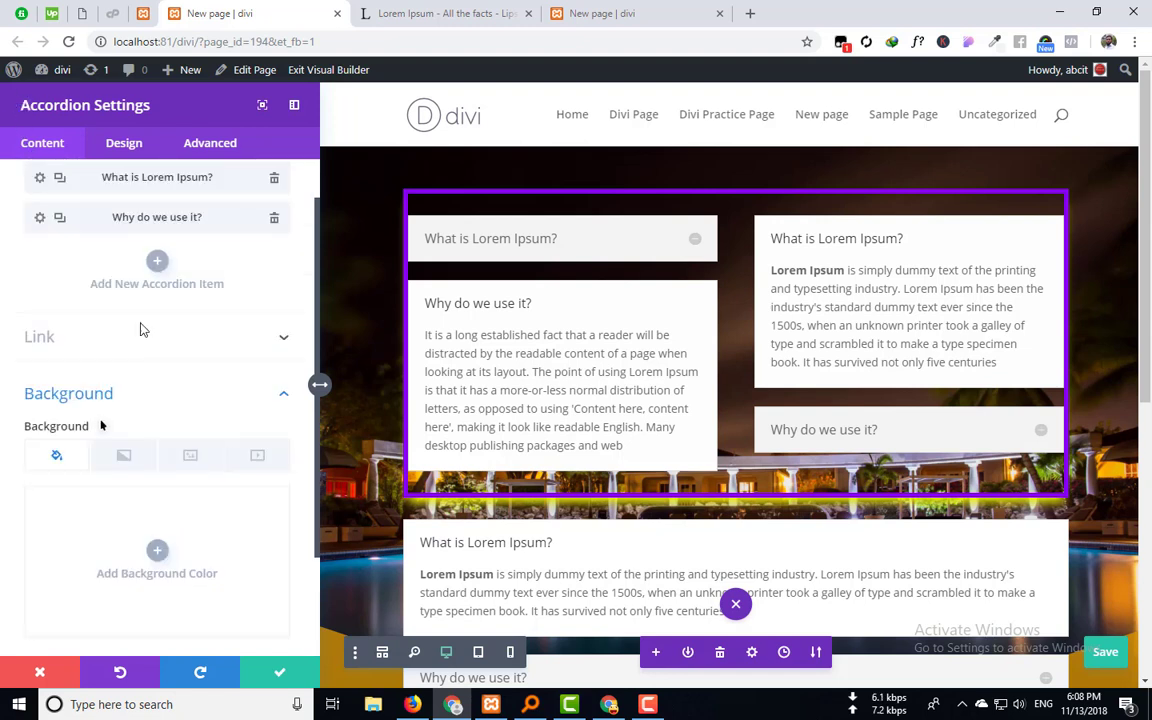
pyautogui.scroll(1, 154, 267)
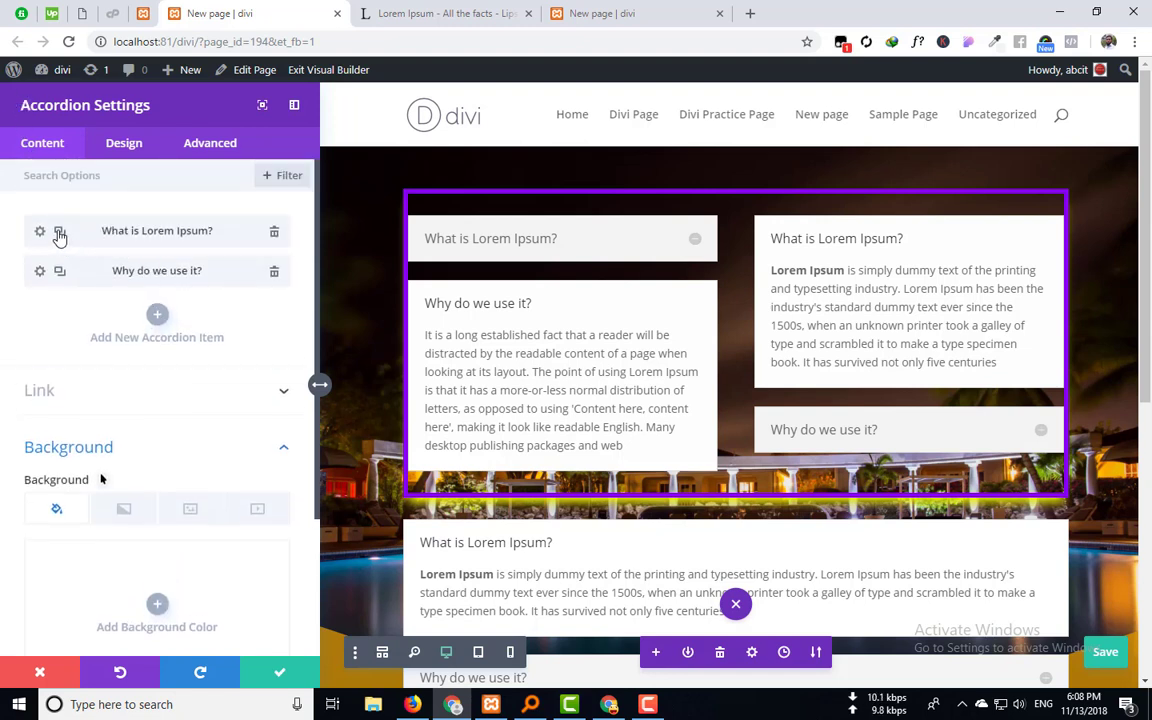
# Set the whole accordion module's background color to green #7cda24 and check it on the page.
pyautogui.scroll(-2, 90, 386)
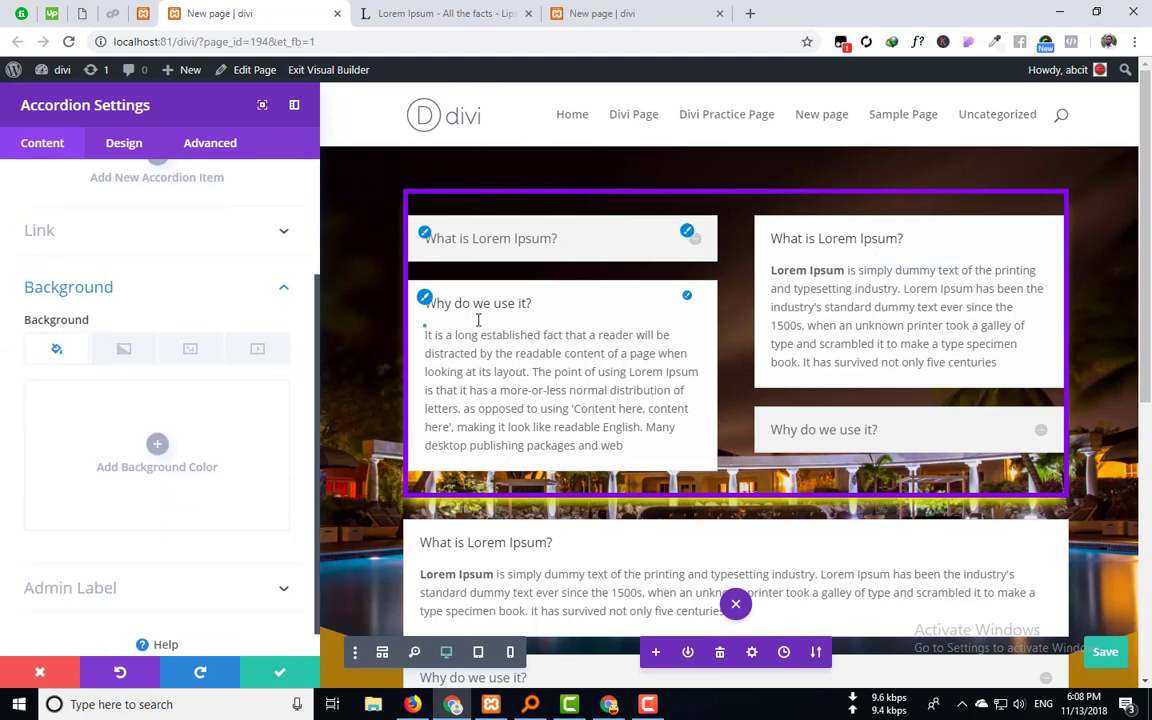
pyautogui.scroll(-2, 476, 321)
pyautogui.click(134, 357)
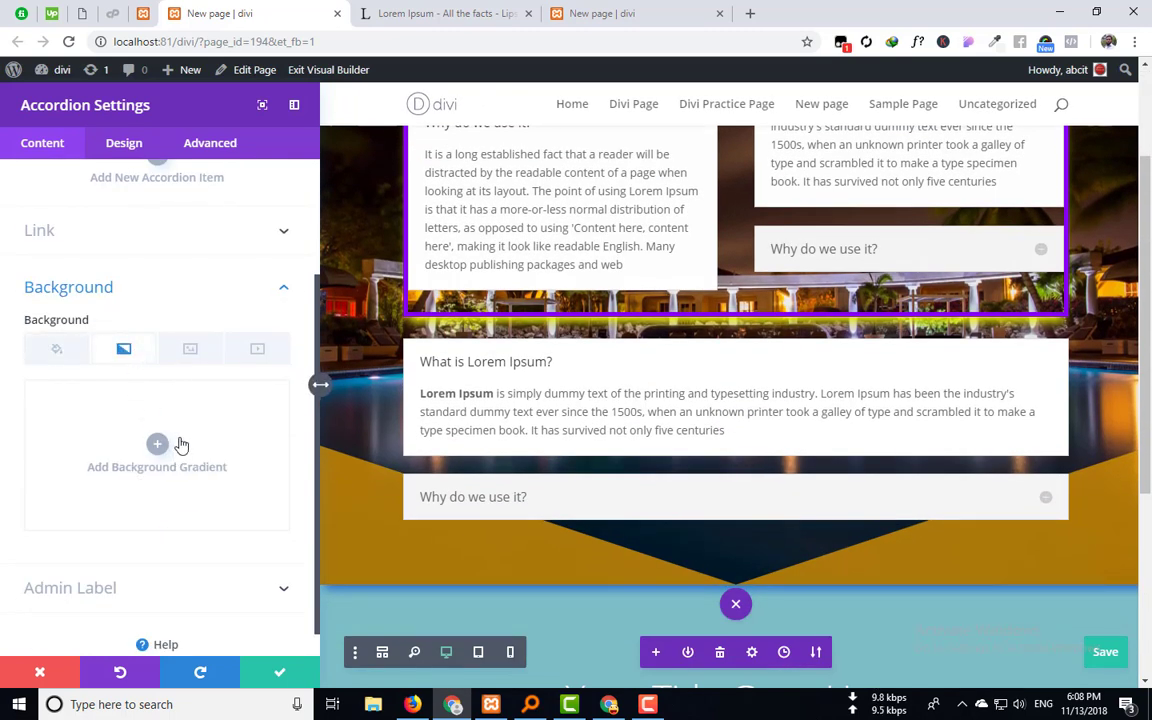
pyautogui.click(82, 350)
pyautogui.click(157, 443)
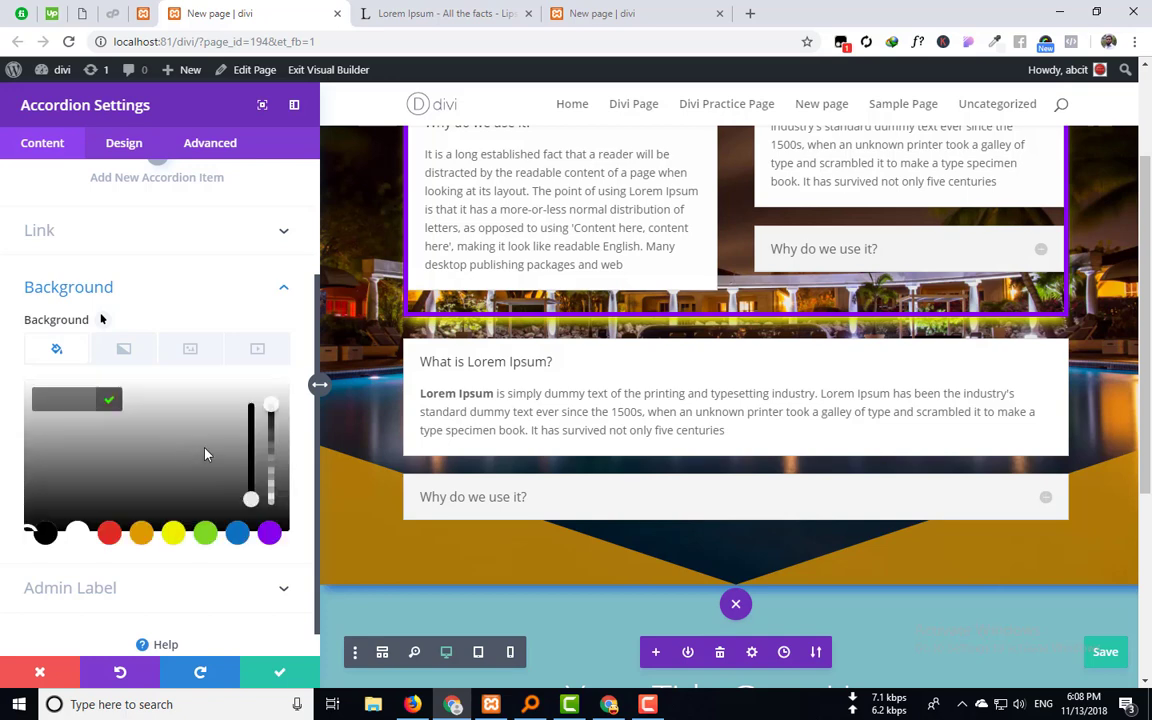
pyautogui.click(205, 533)
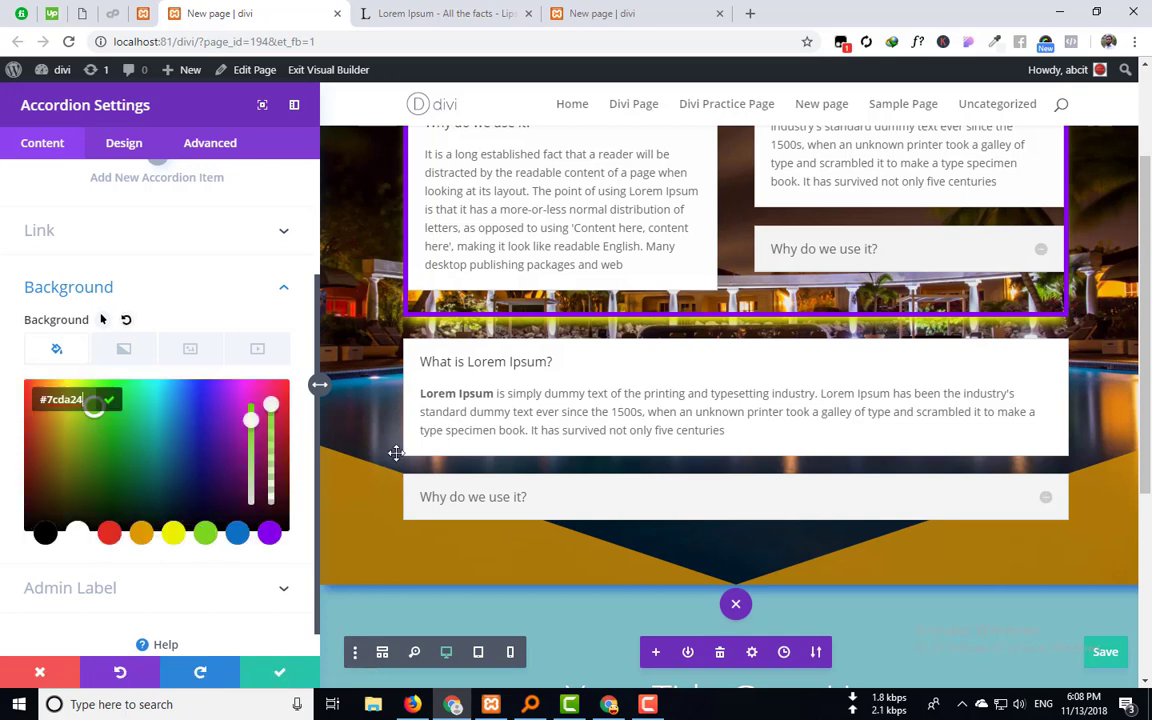
pyautogui.scroll(2, 617, 295)
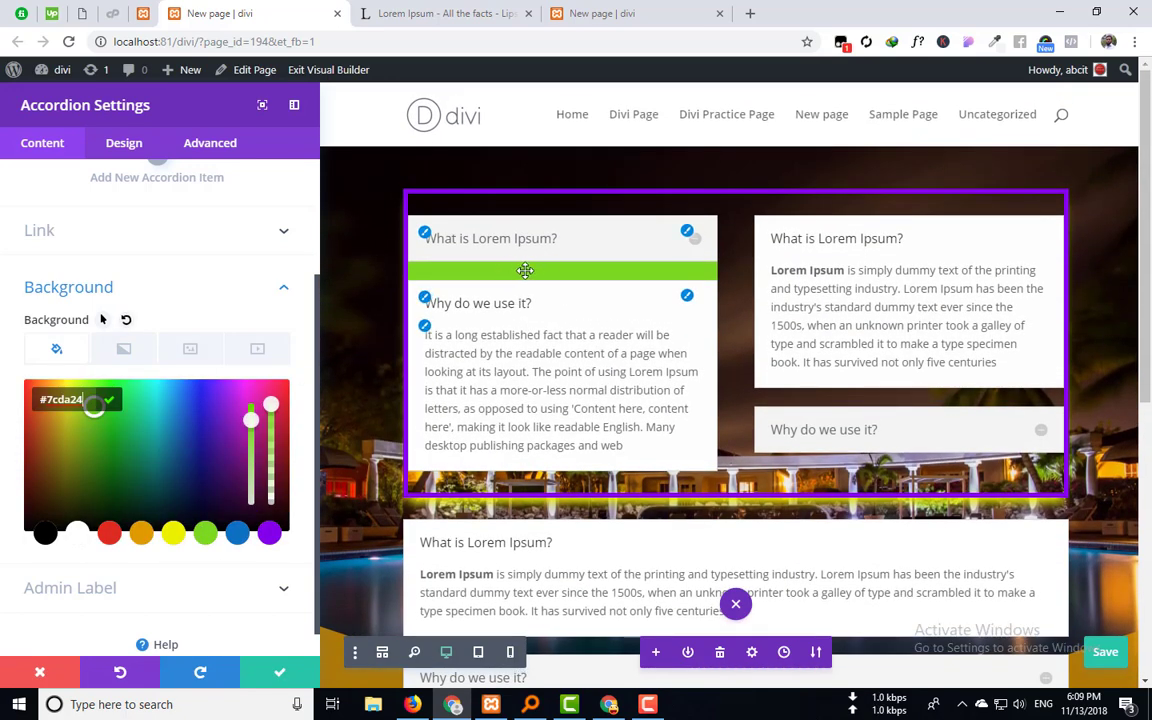
# Remove the green background color from the whole accordion module.
pyautogui.click(693, 240)
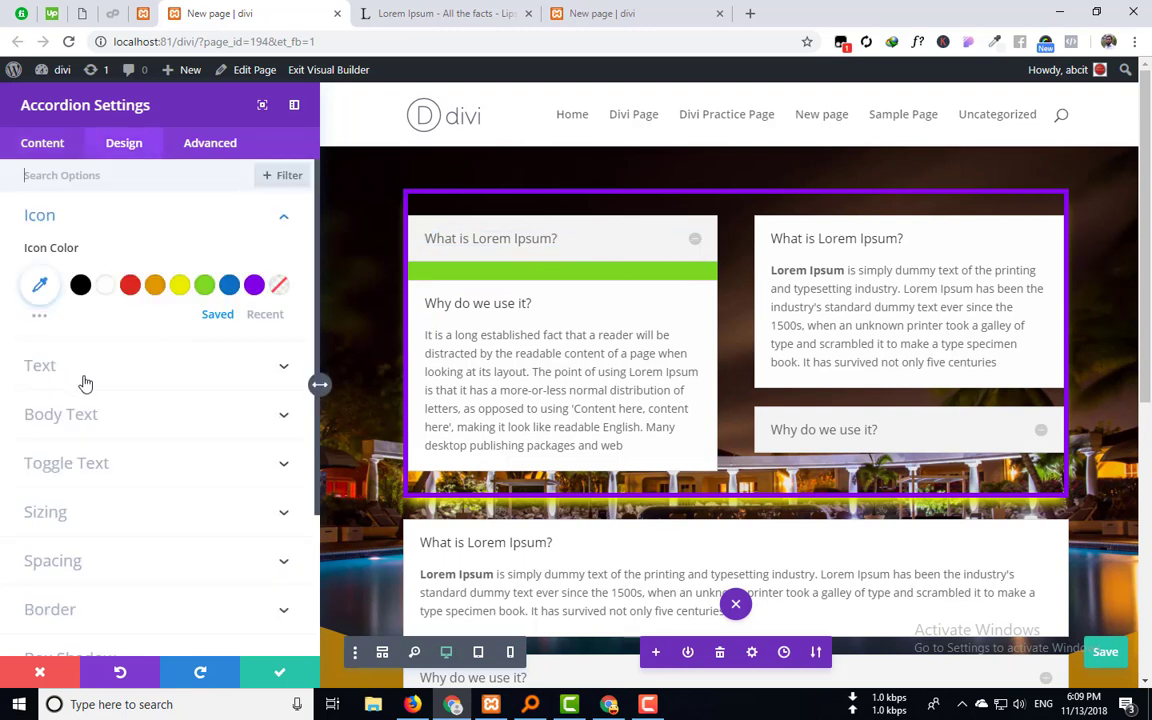
pyautogui.click(42, 141)
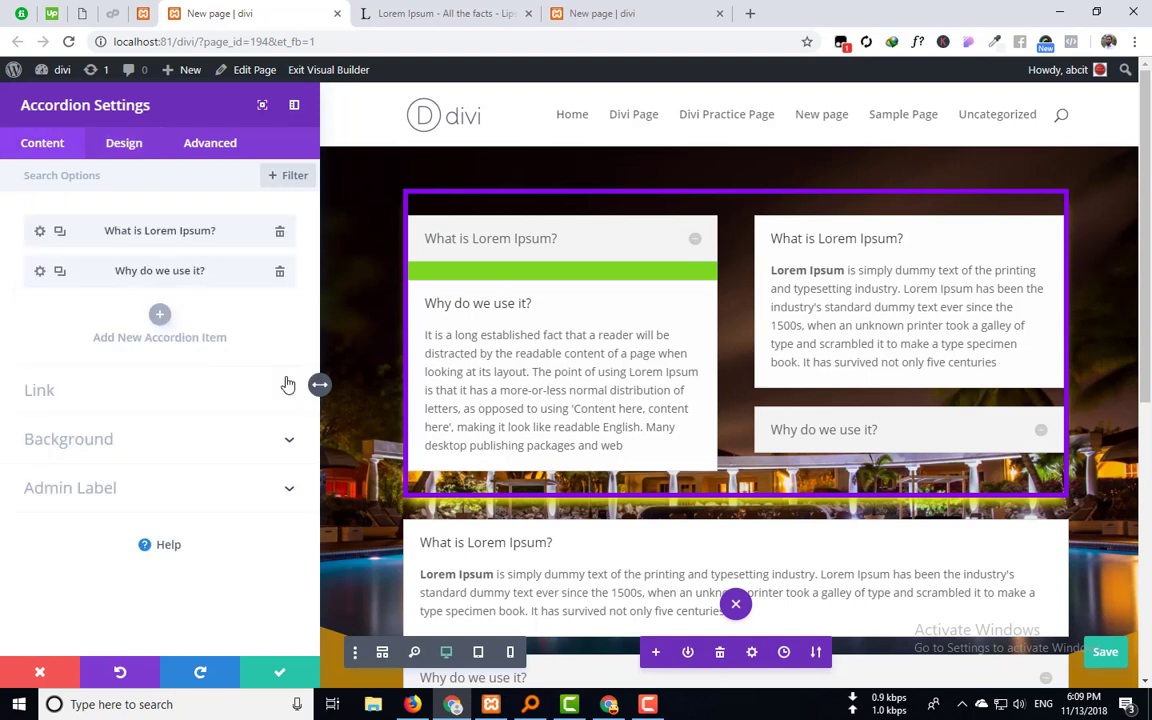
pyautogui.click(144, 443)
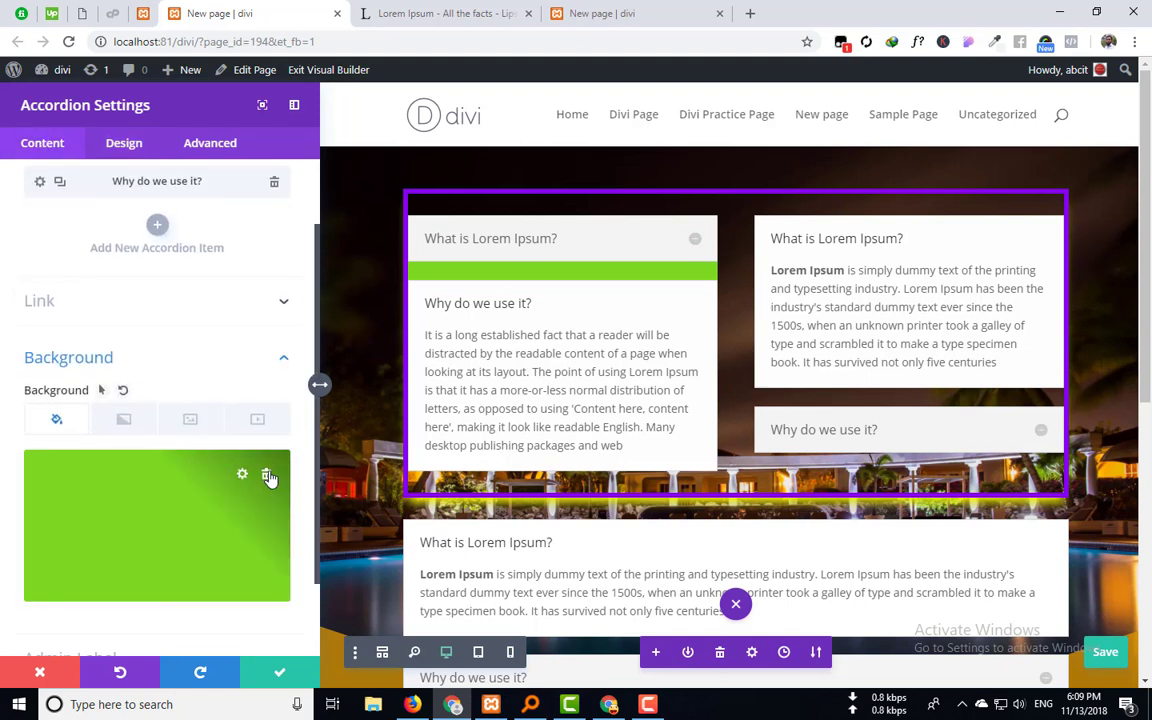
pyautogui.click(265, 474)
pyautogui.scroll(-1, 110, 466)
pyautogui.scroll(2, 108, 461)
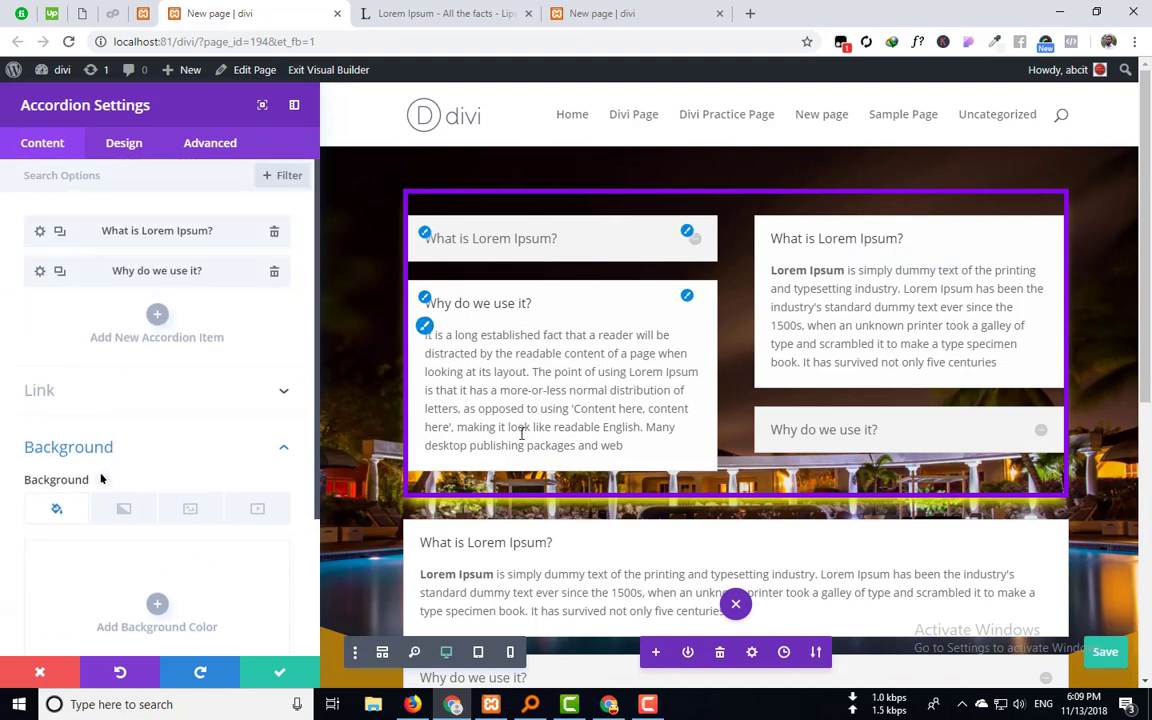
# Compare the design option groups of the whole accordion module with those of a single accordion item.
pyautogui.click(124, 145)
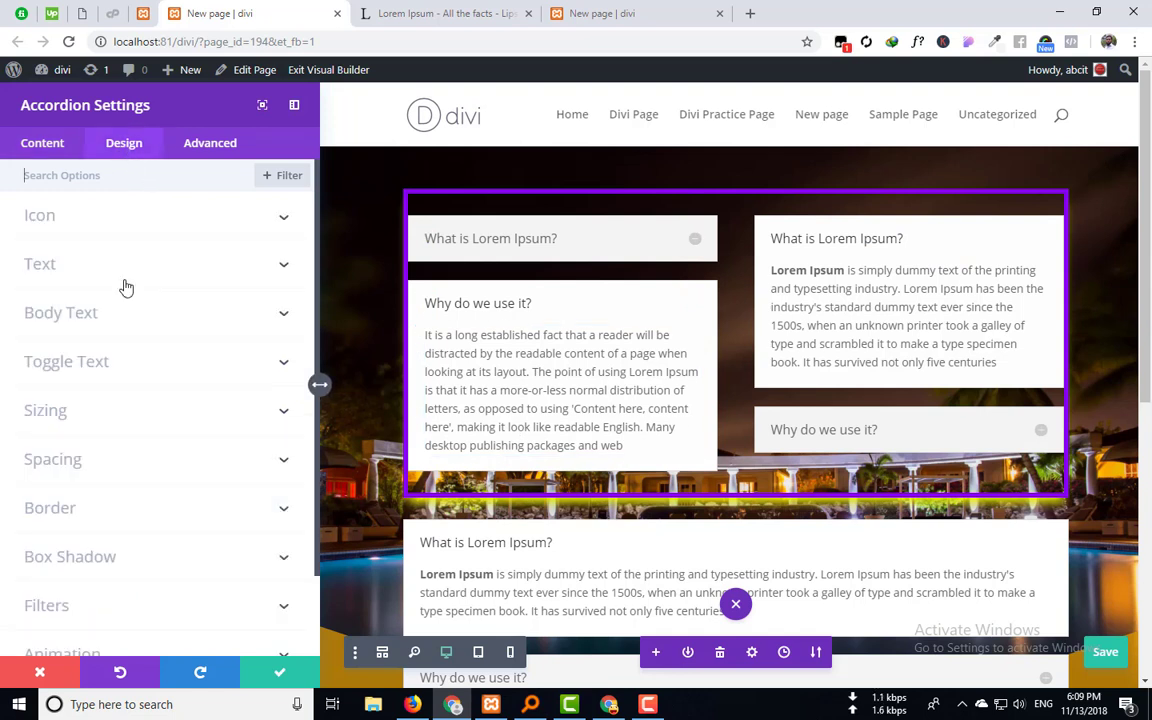
pyautogui.scroll(-2, 160, 310)
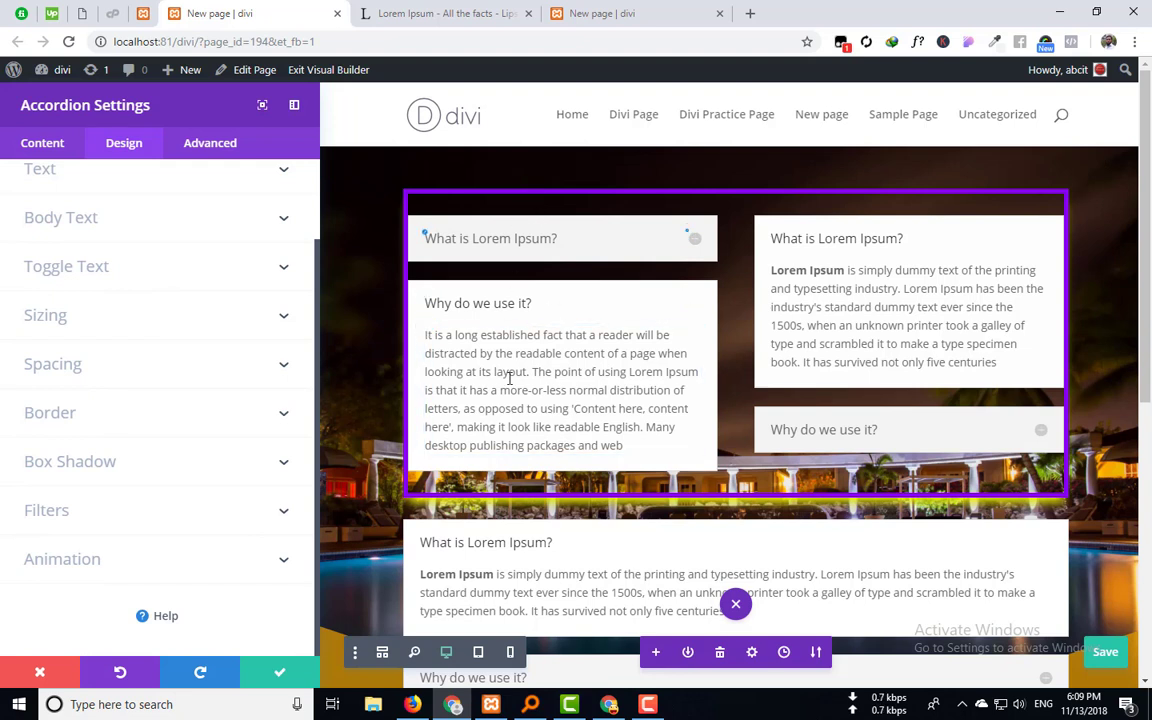
pyautogui.click(44, 145)
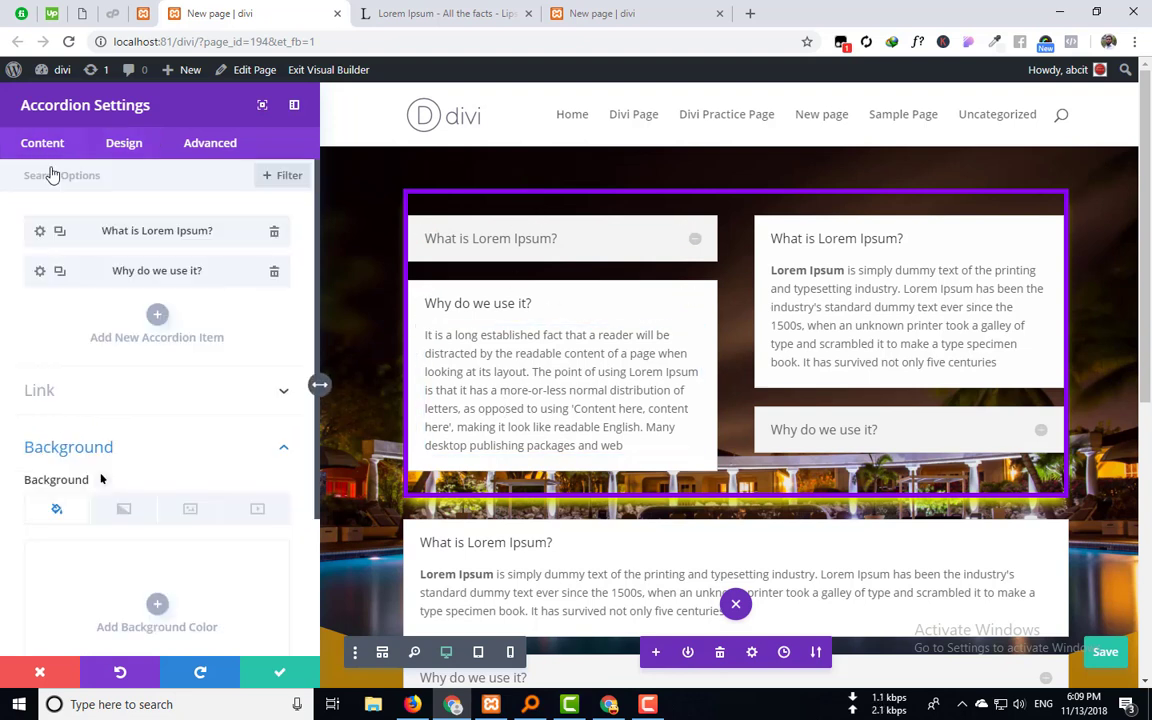
pyautogui.scroll(-3, 100, 479)
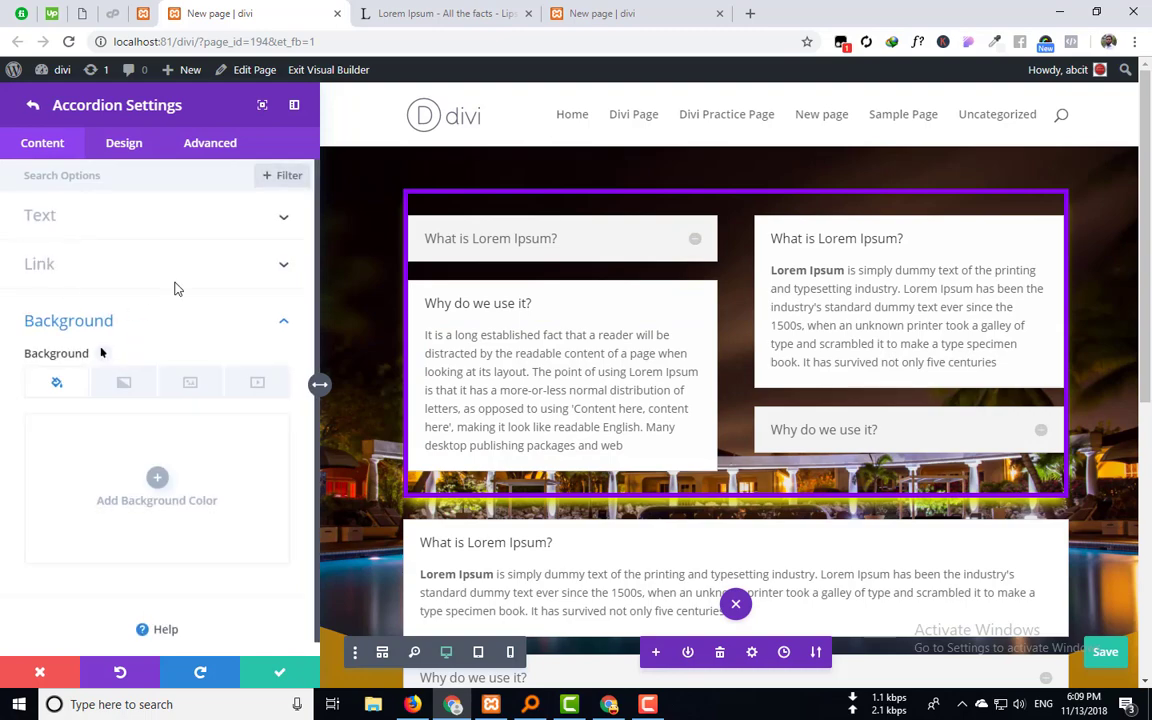
pyautogui.click(128, 150)
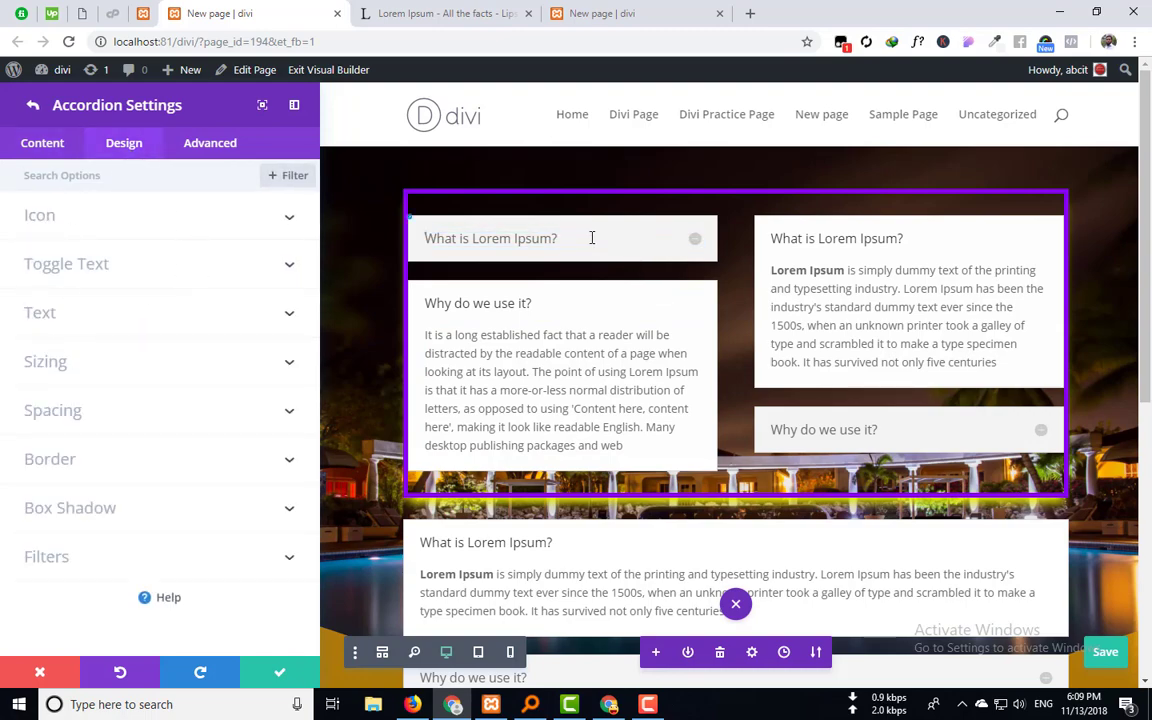
pyautogui.scroll(-3, 531, 311)
pyautogui.scroll(3, 481, 283)
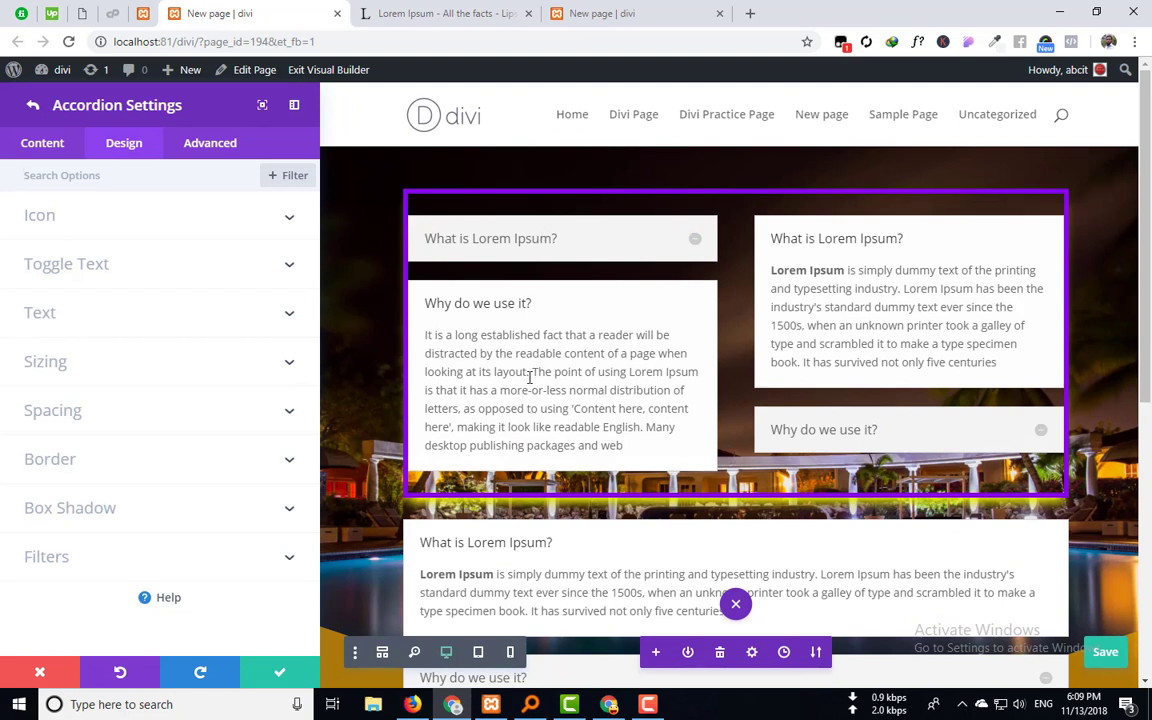
pyautogui.click(42, 143)
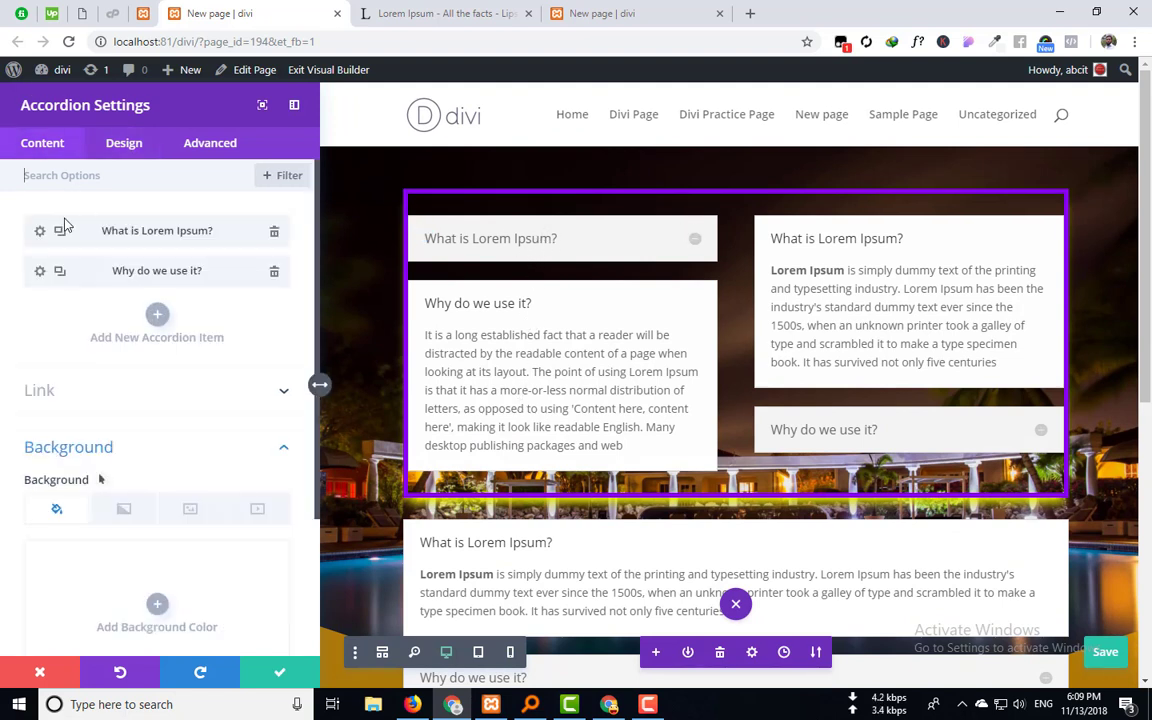
# Open the "What is Lorem Ipsum?" item's settings and review its text, link and background options.
pyautogui.click(40, 231)
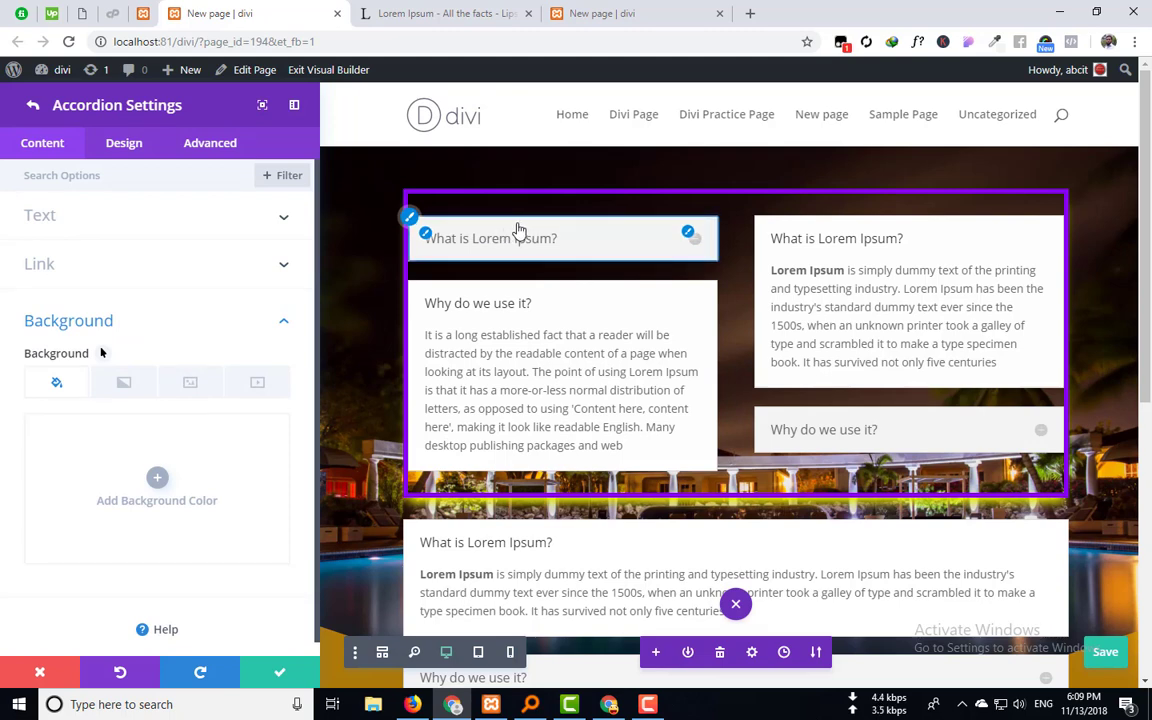
pyautogui.scroll(-1, 49, 465)
pyautogui.scroll(1, 85, 373)
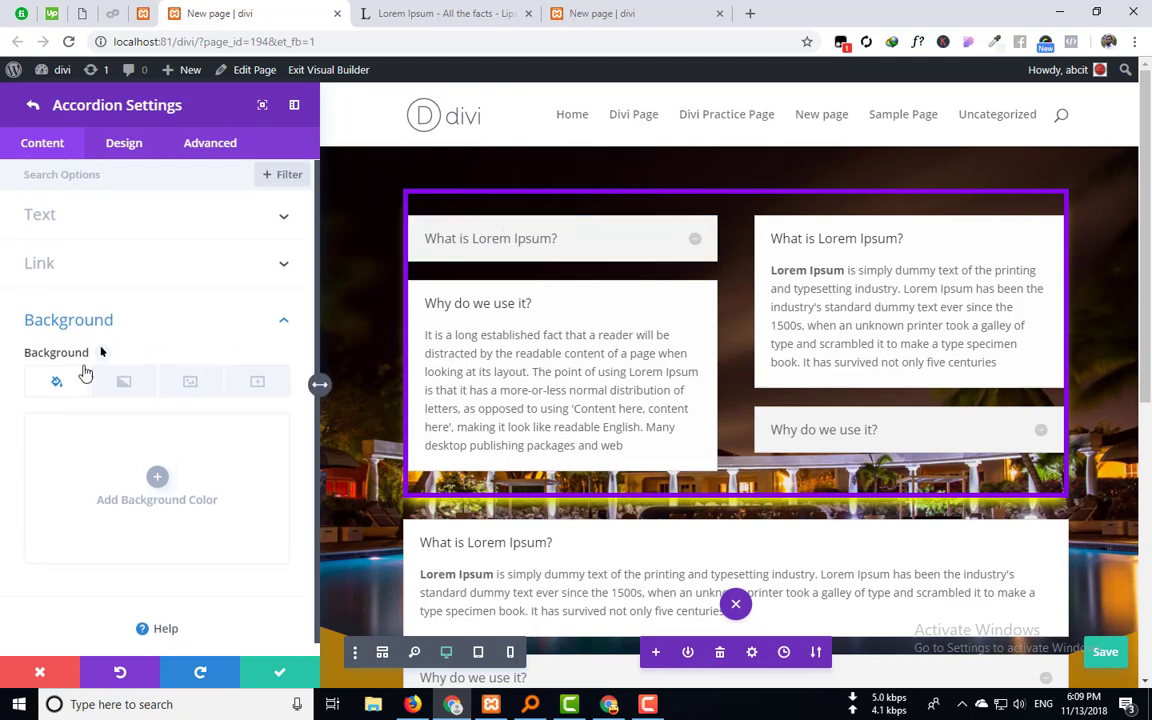
pyautogui.click(88, 232)
pyautogui.scroll(-2, 102, 430)
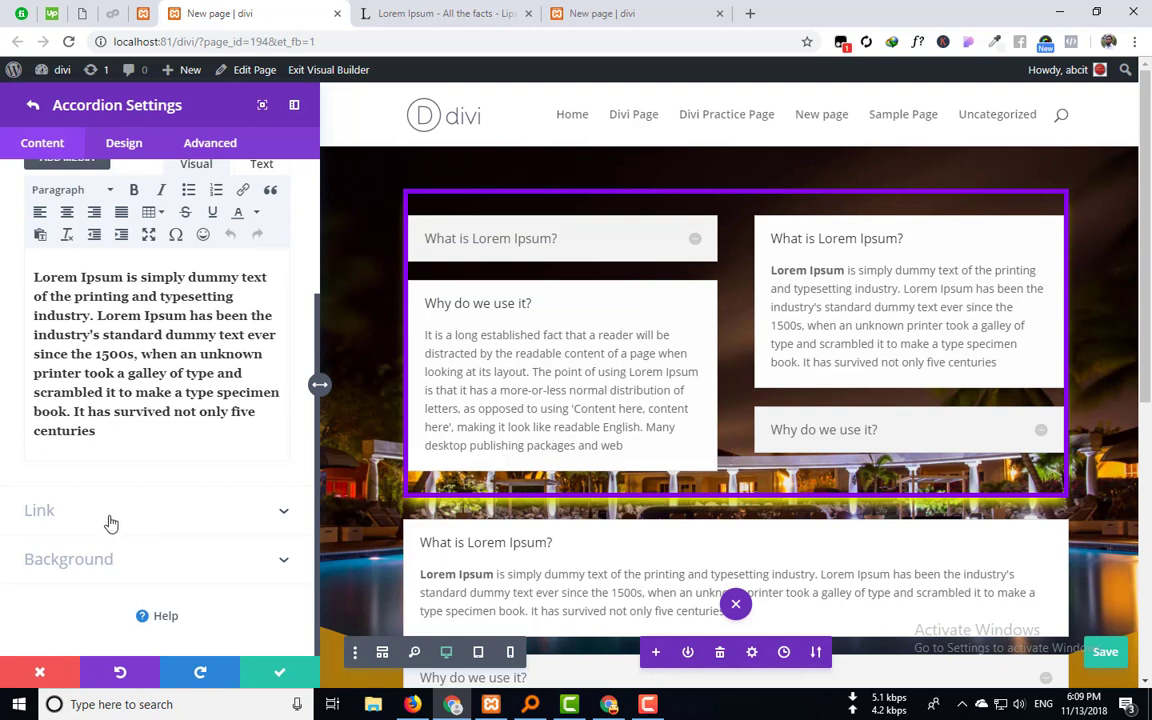
pyautogui.click(111, 519)
pyautogui.click(119, 461)
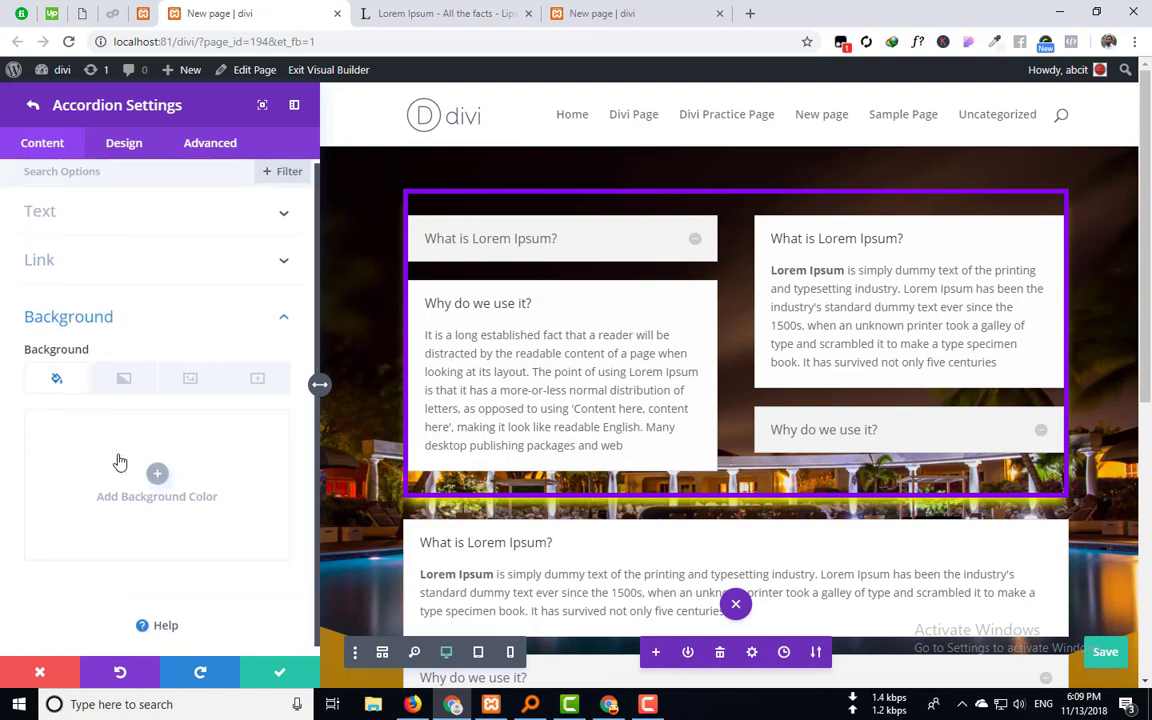
# Try green #7cda24 and a darker green as the "What is Lorem Ipsum?" item's background color, and remove the color again.
pyautogui.click(171, 502)
pyautogui.click(205, 567)
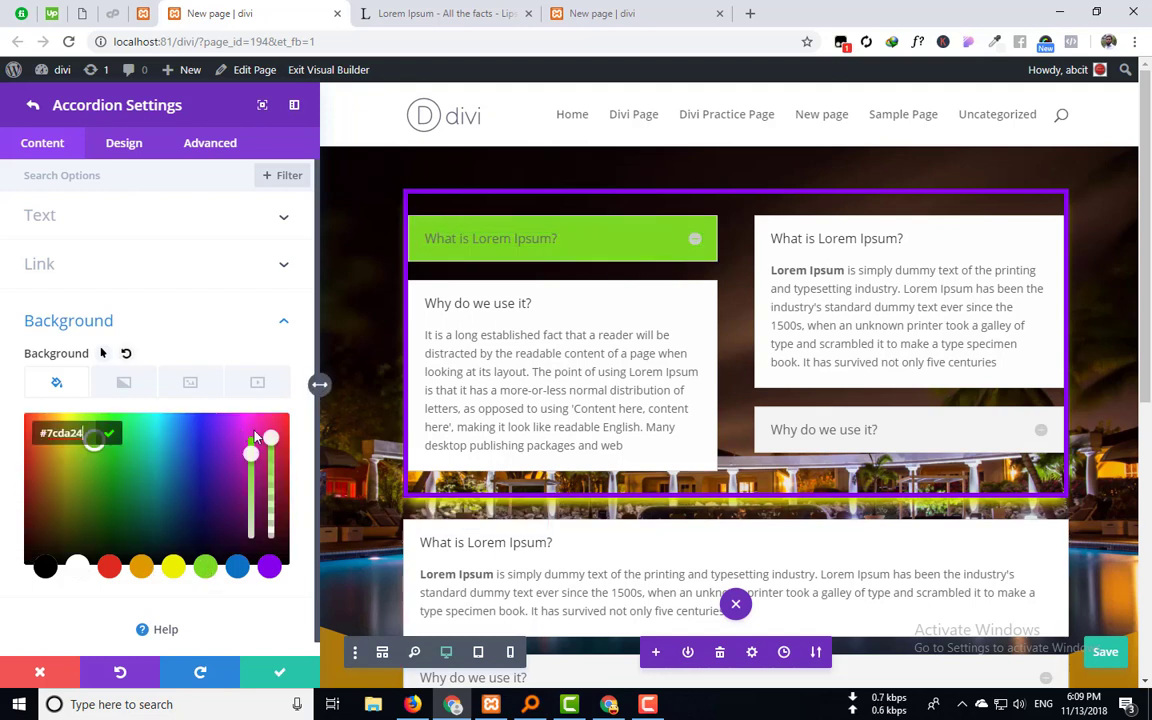
pyautogui.click(119, 462)
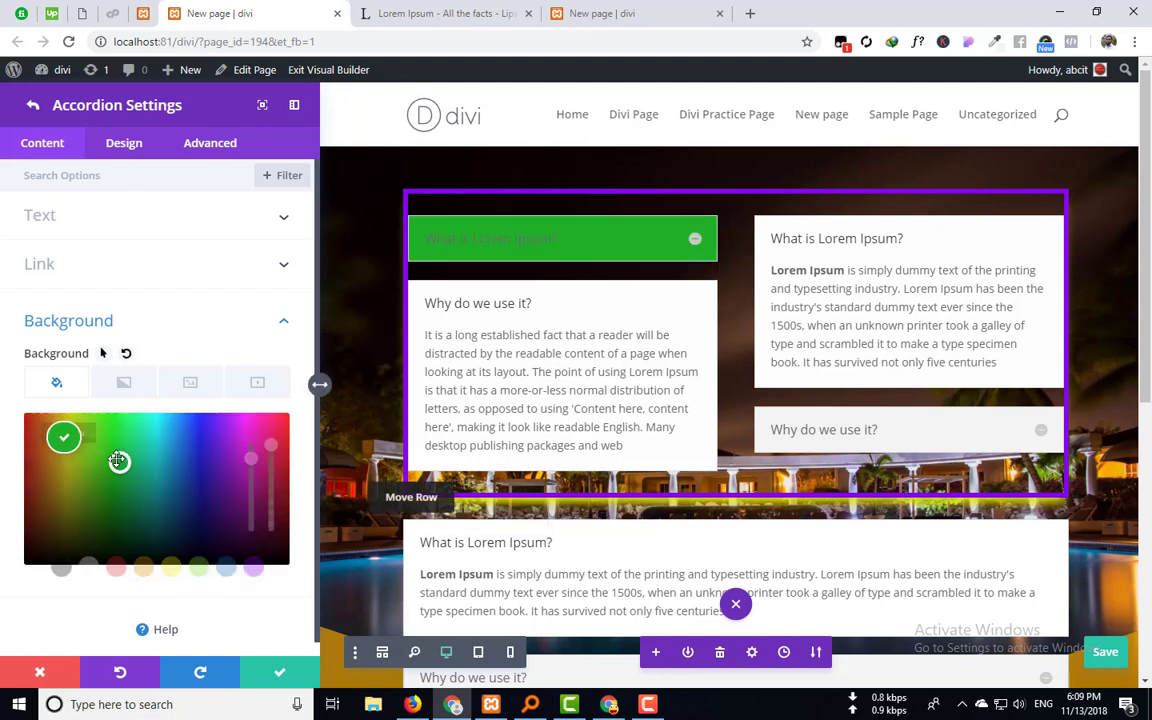
pyautogui.click(176, 588)
pyautogui.click(265, 441)
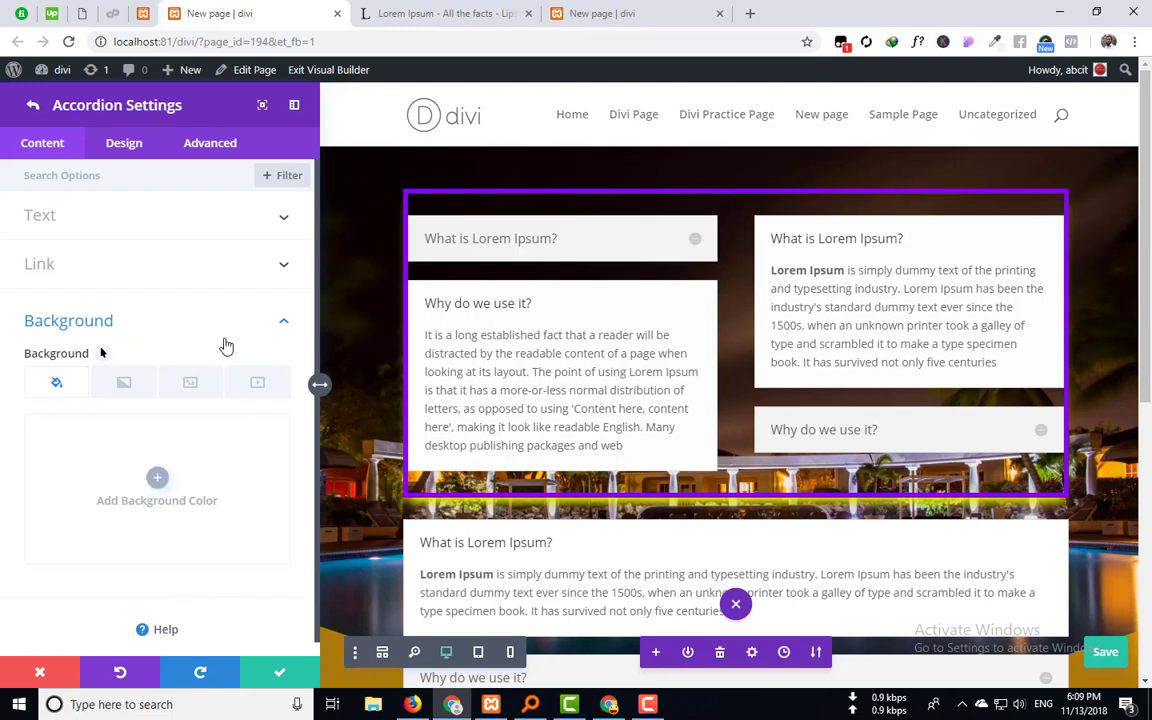
# Set the "What is Lorem Ipsum?" item's icon color to blue #0c71c3.
pyautogui.click(128, 146)
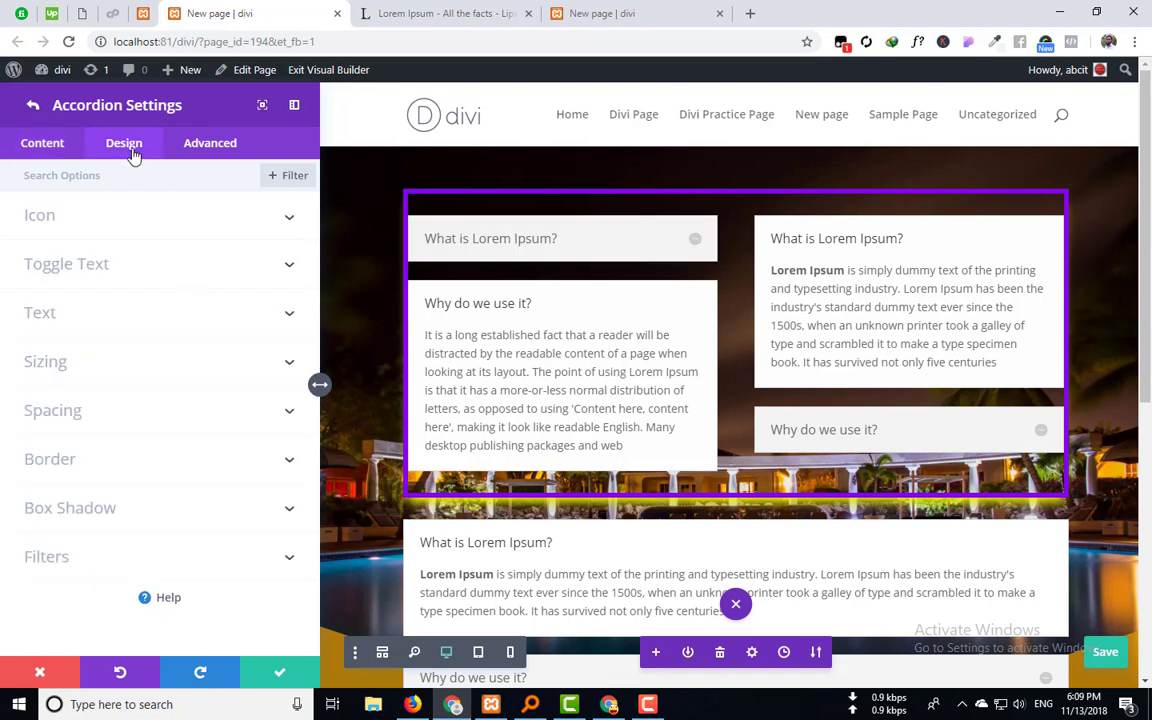
pyautogui.click(109, 224)
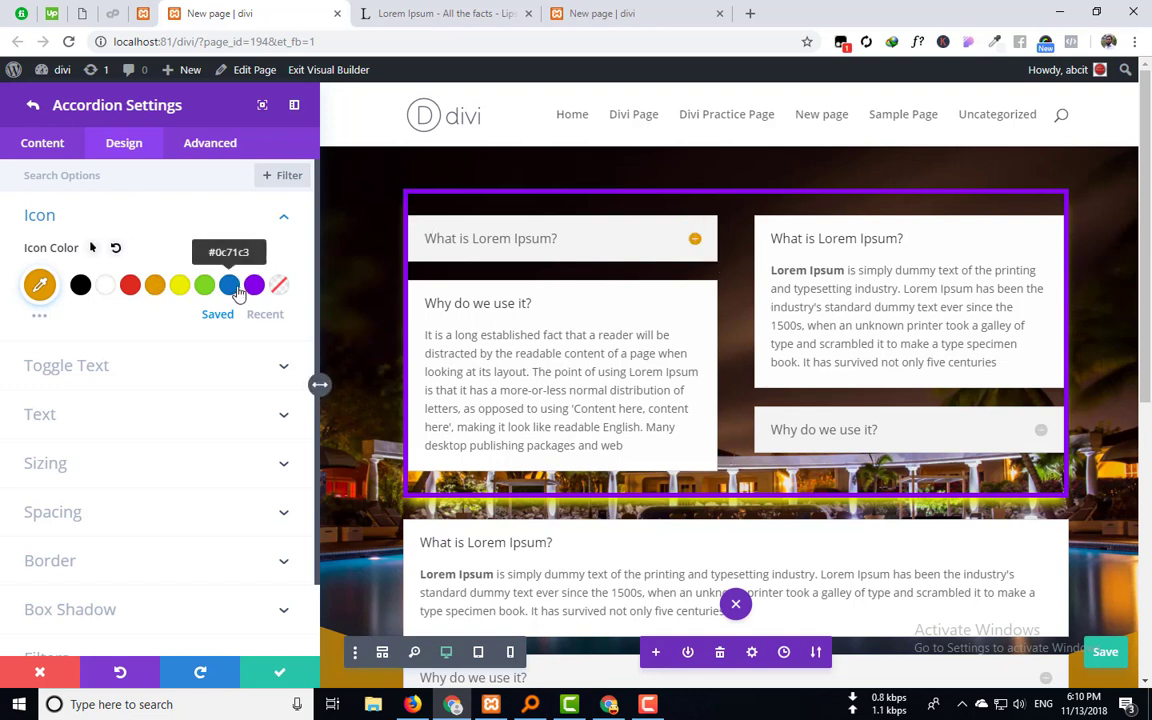
pyautogui.click(231, 285)
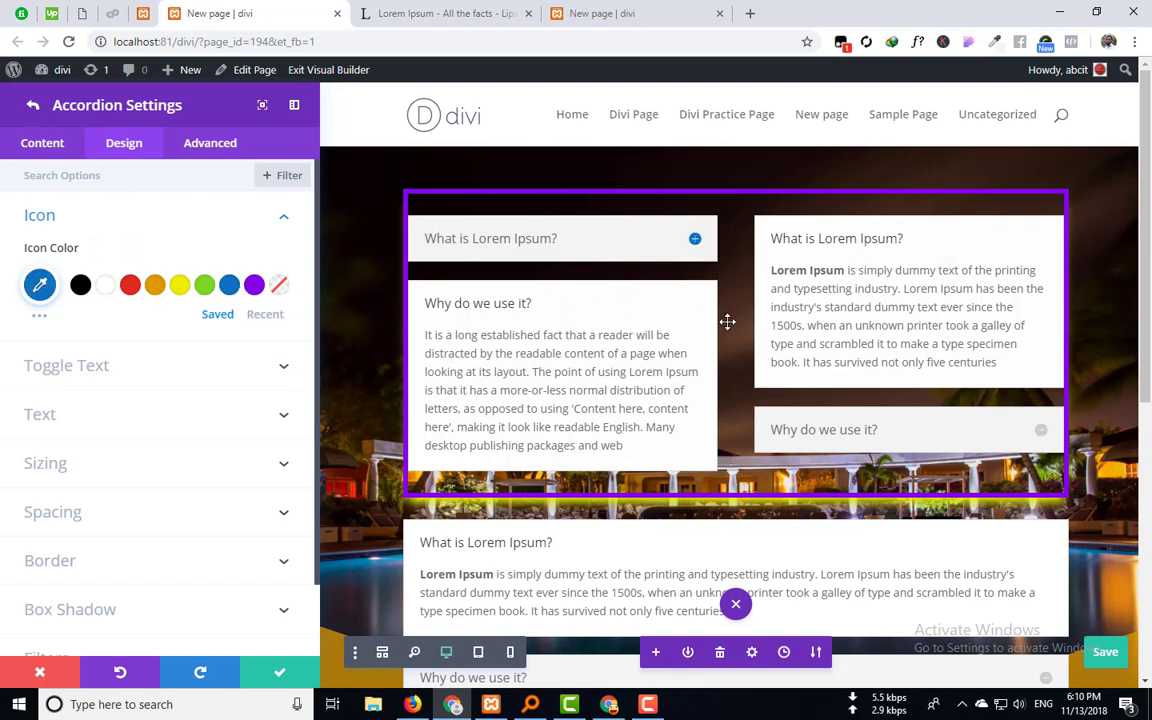
# Try red, orange #e09900, yellow and green #7cda24 as the "What is Lorem Ipsum?" item's open toggle text color.
pyautogui.click(45, 378)
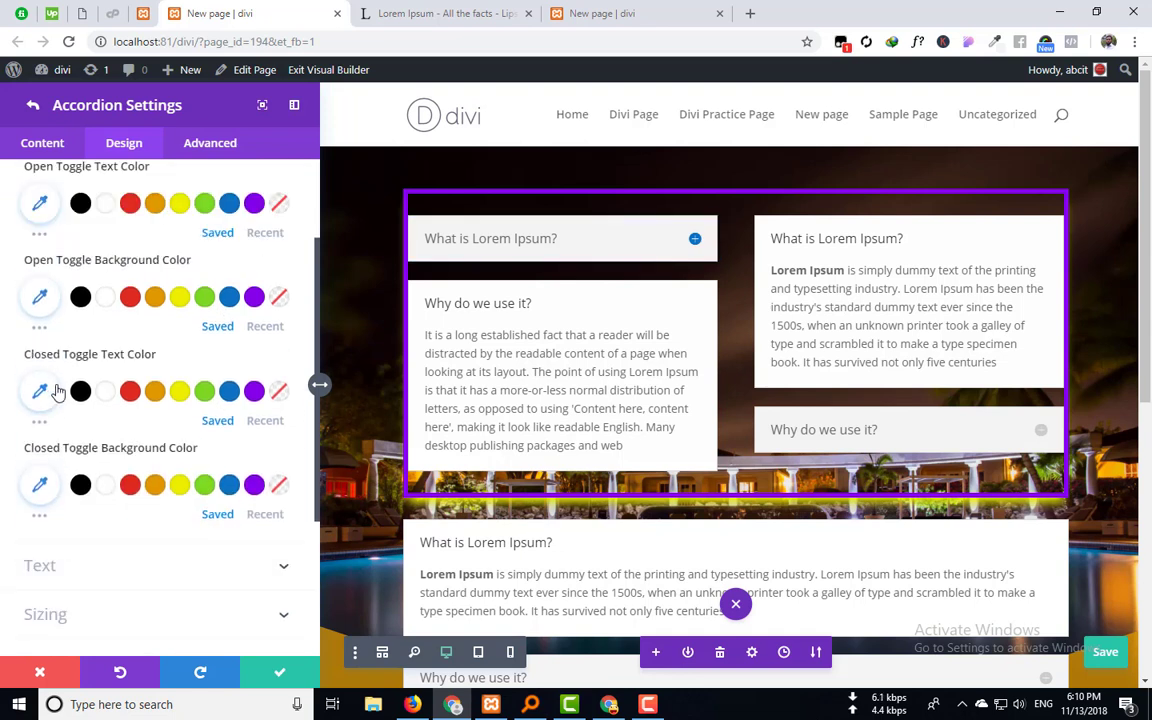
pyautogui.scroll(2, 58, 390)
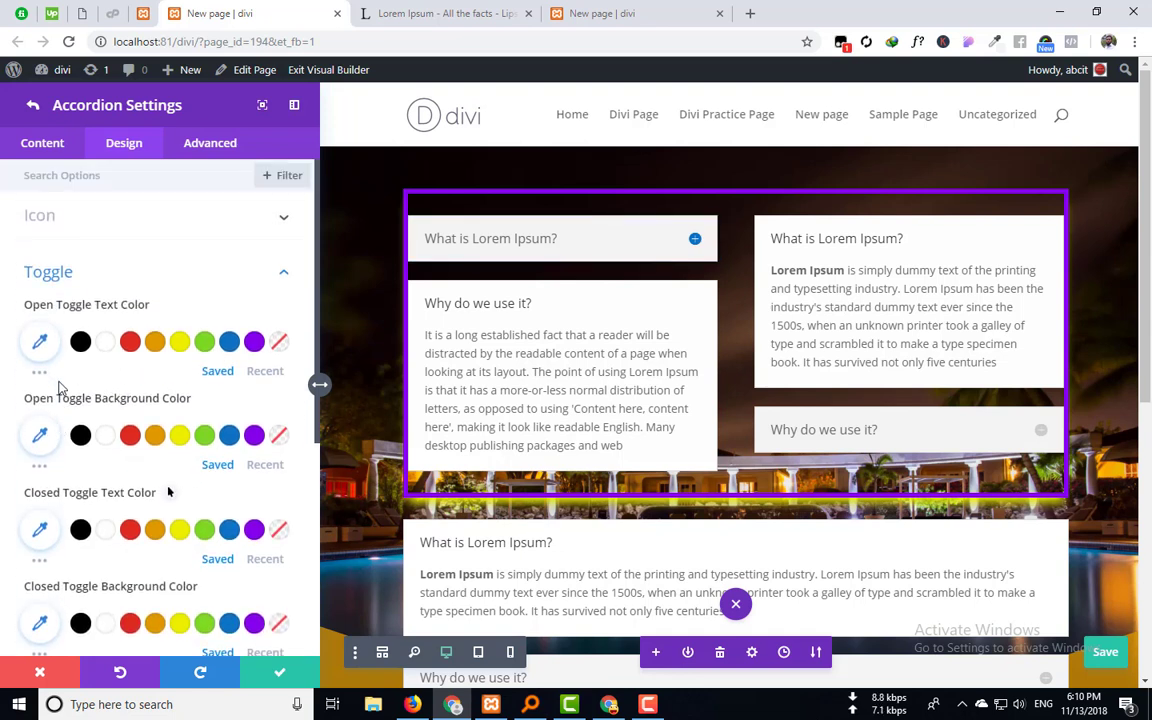
pyautogui.click(130, 342)
pyautogui.click(155, 342)
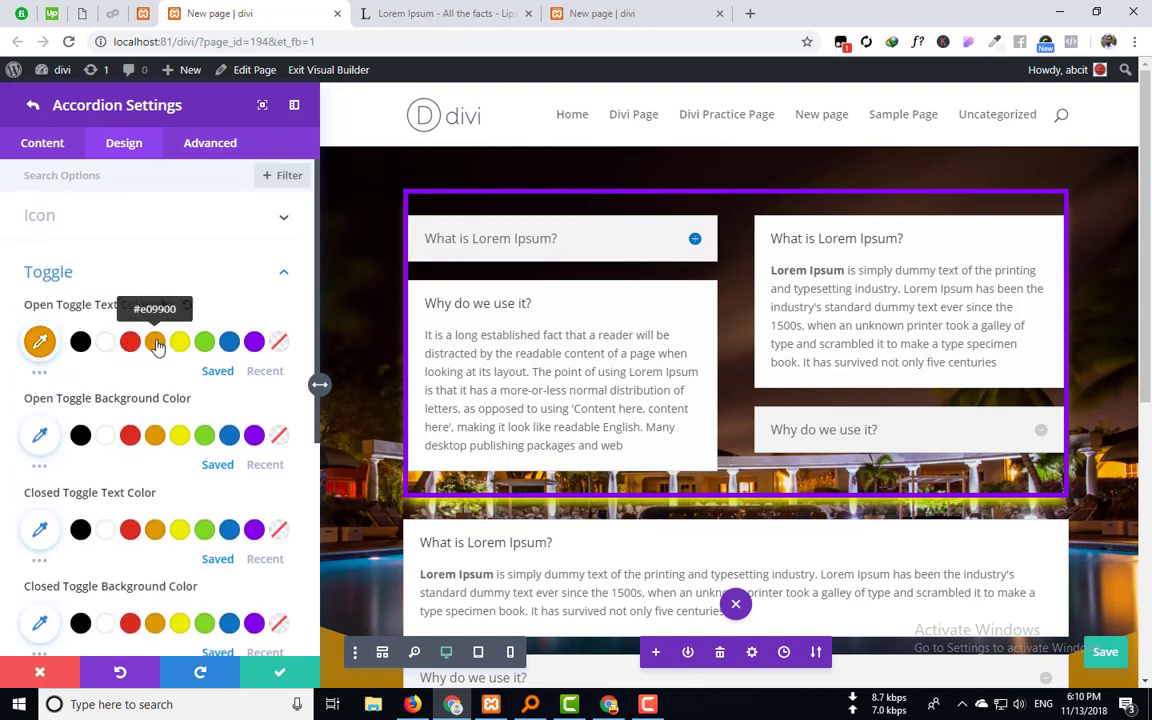
pyautogui.click(180, 342)
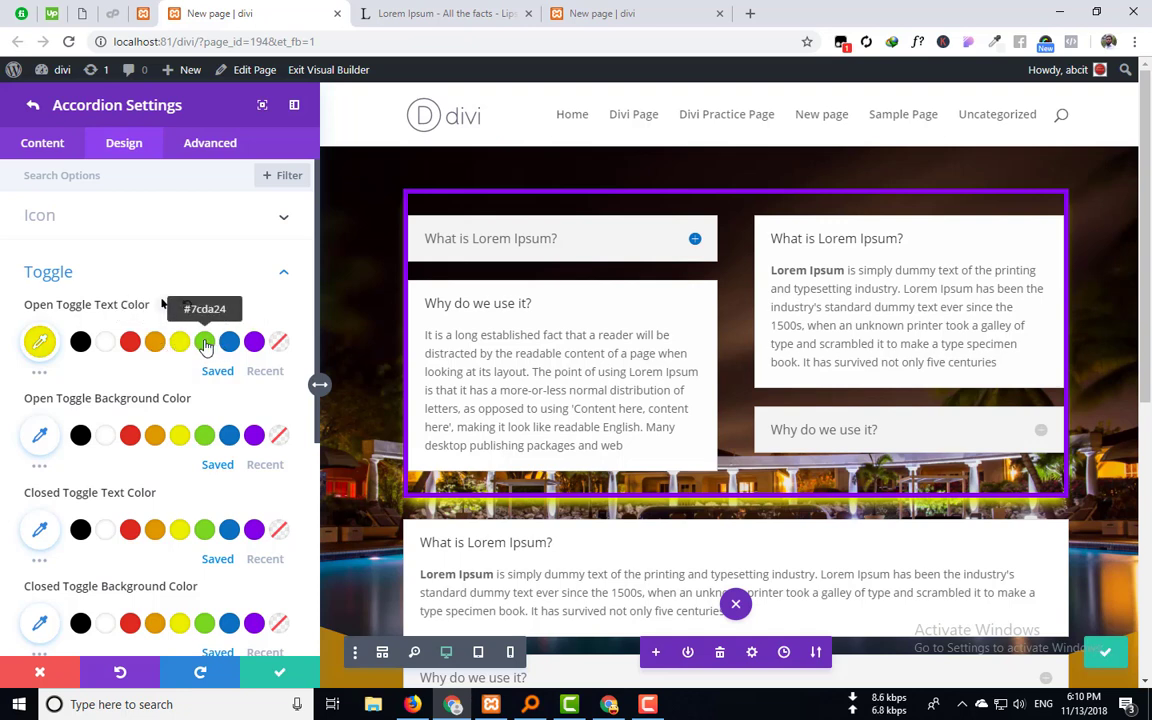
pyautogui.click(204, 342)
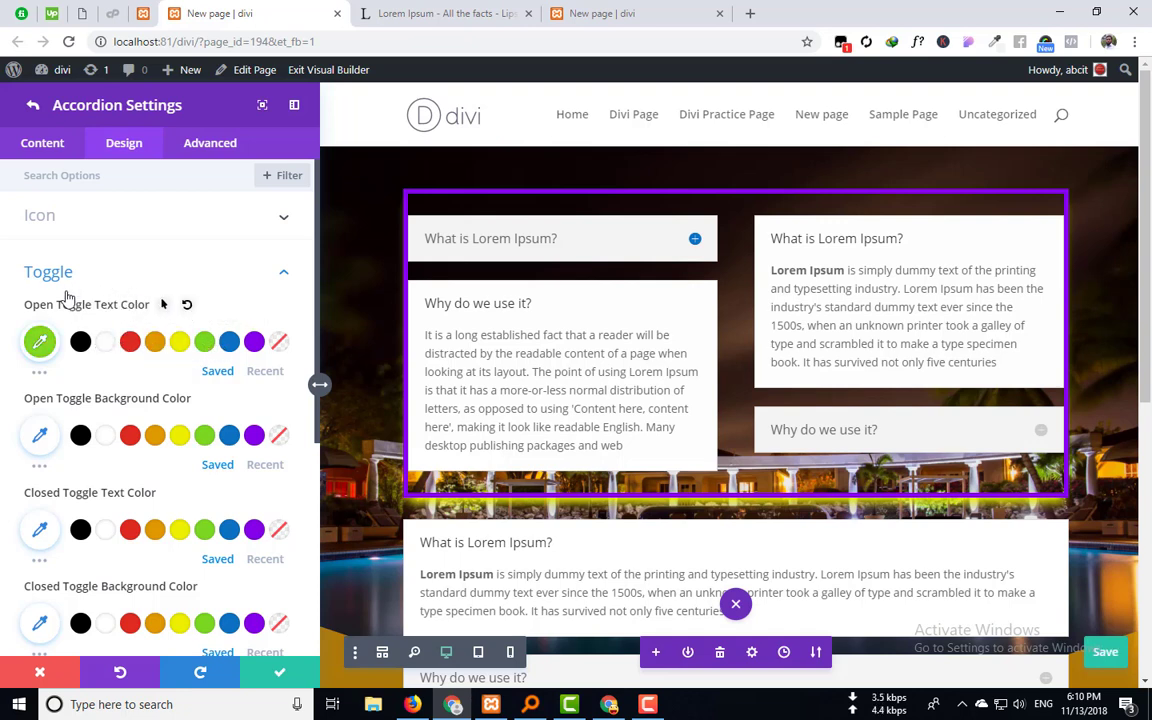
# Preview red on the expanded "What is Lorem Ipsum?" title, set its open toggle text color to green #7cda24, and expand "Why do we use it?".
pyautogui.click(130, 342)
pyautogui.click(697, 240)
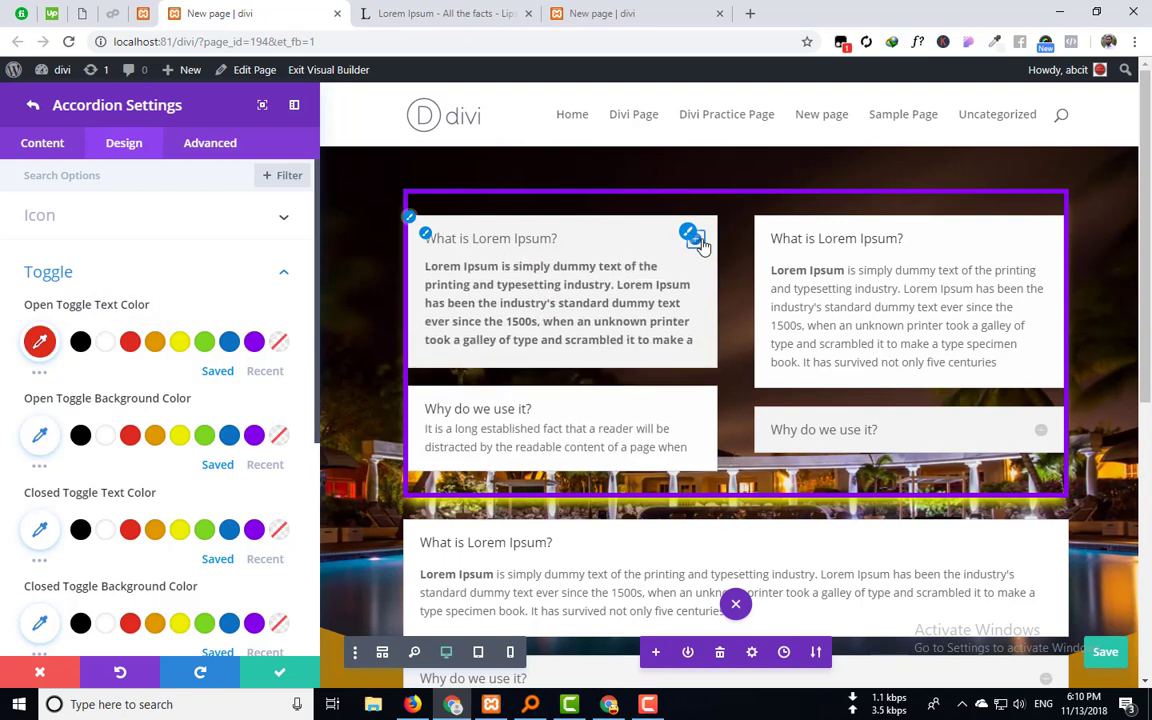
pyautogui.click(525, 239)
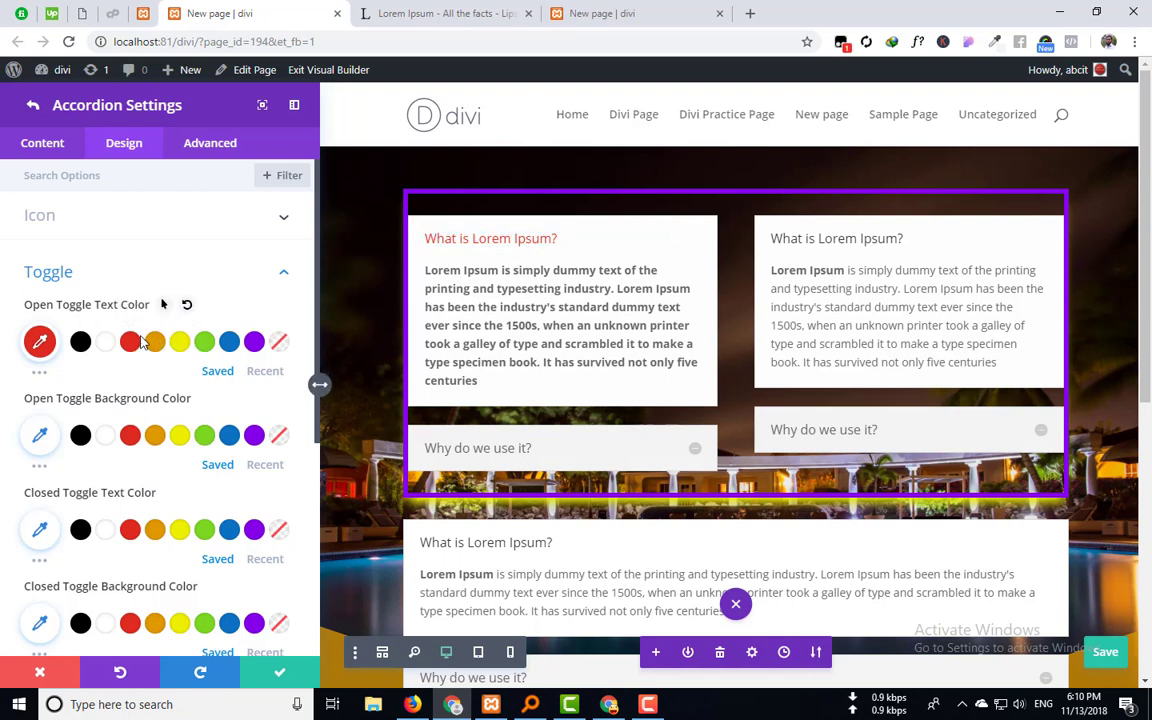
pyautogui.click(204, 342)
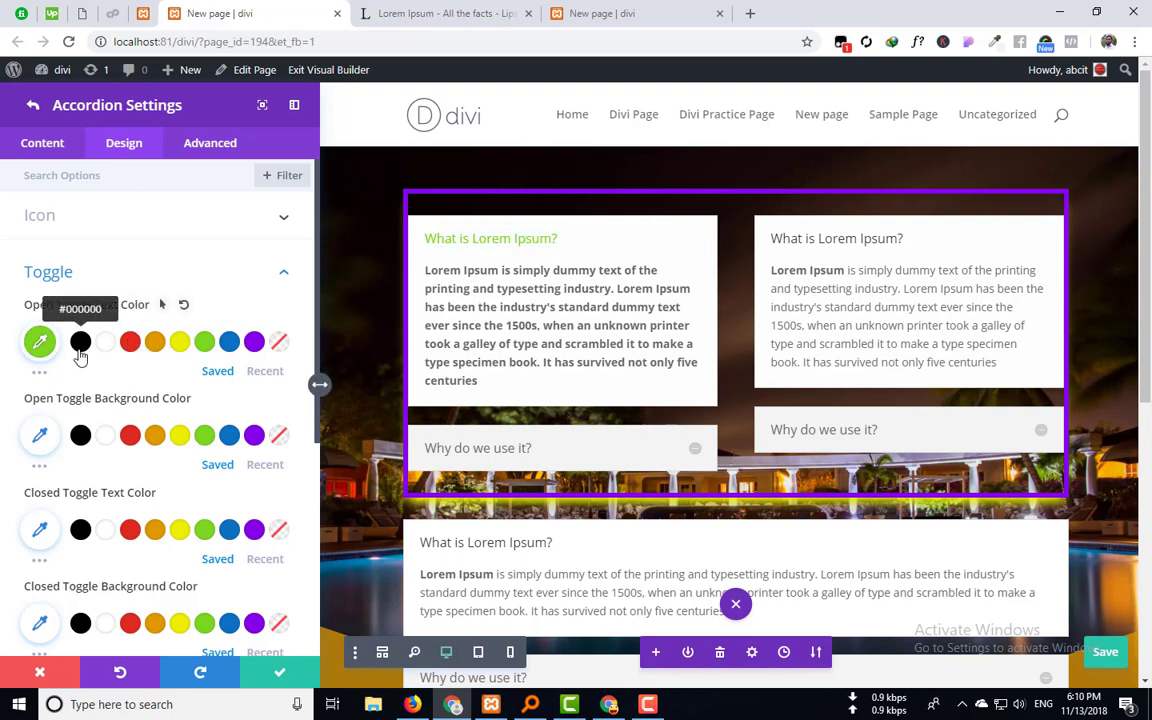
pyautogui.click(697, 453)
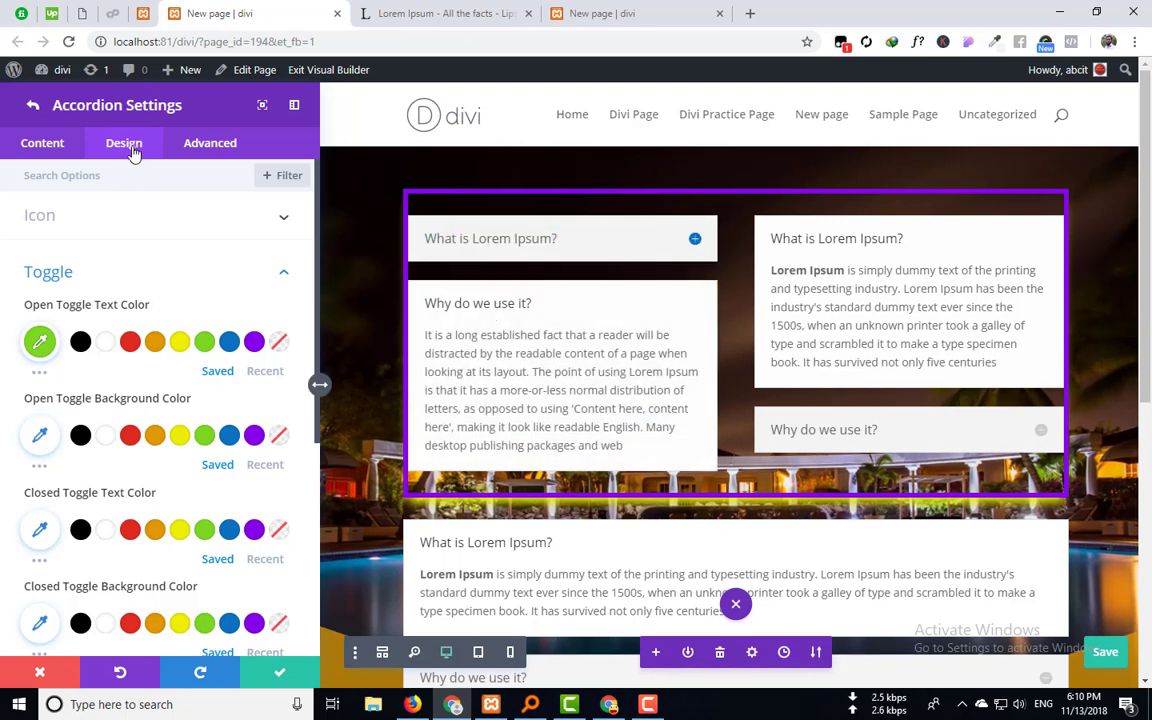
# Review the remaining design options of the "What is Lorem Ipsum?" item and open the accordion module's own icon options.
pyautogui.scroll(-4, 181, 333)
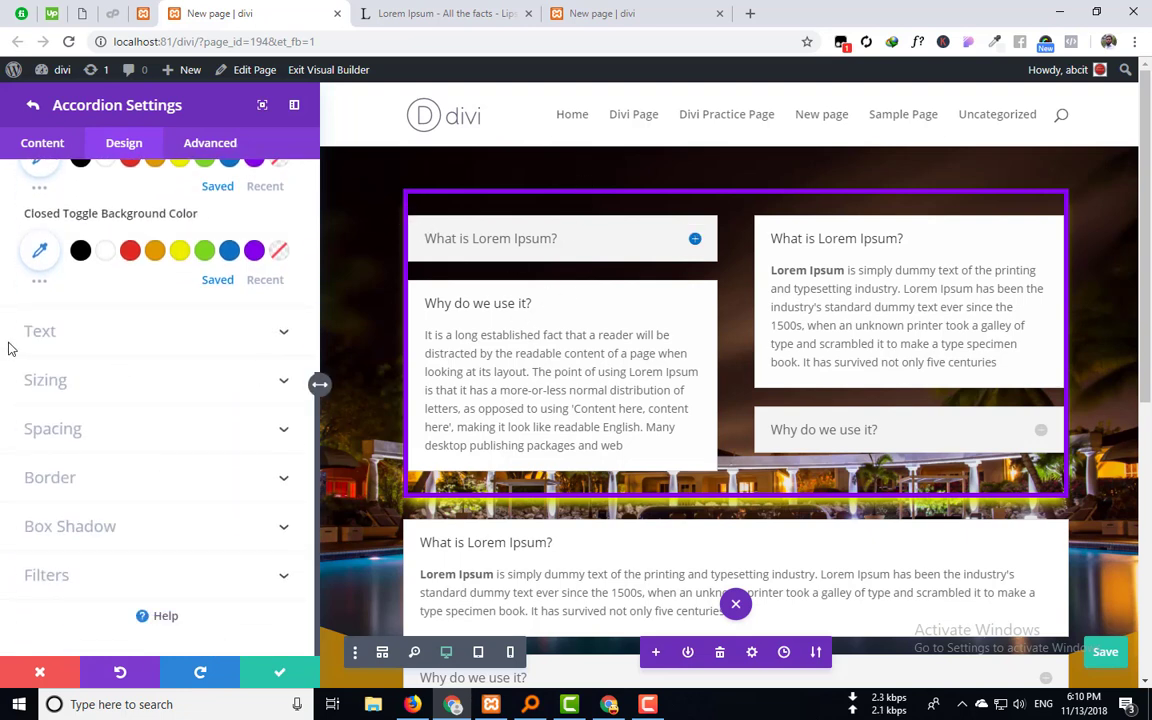
pyautogui.scroll(5, 10, 345)
pyautogui.click(40, 143)
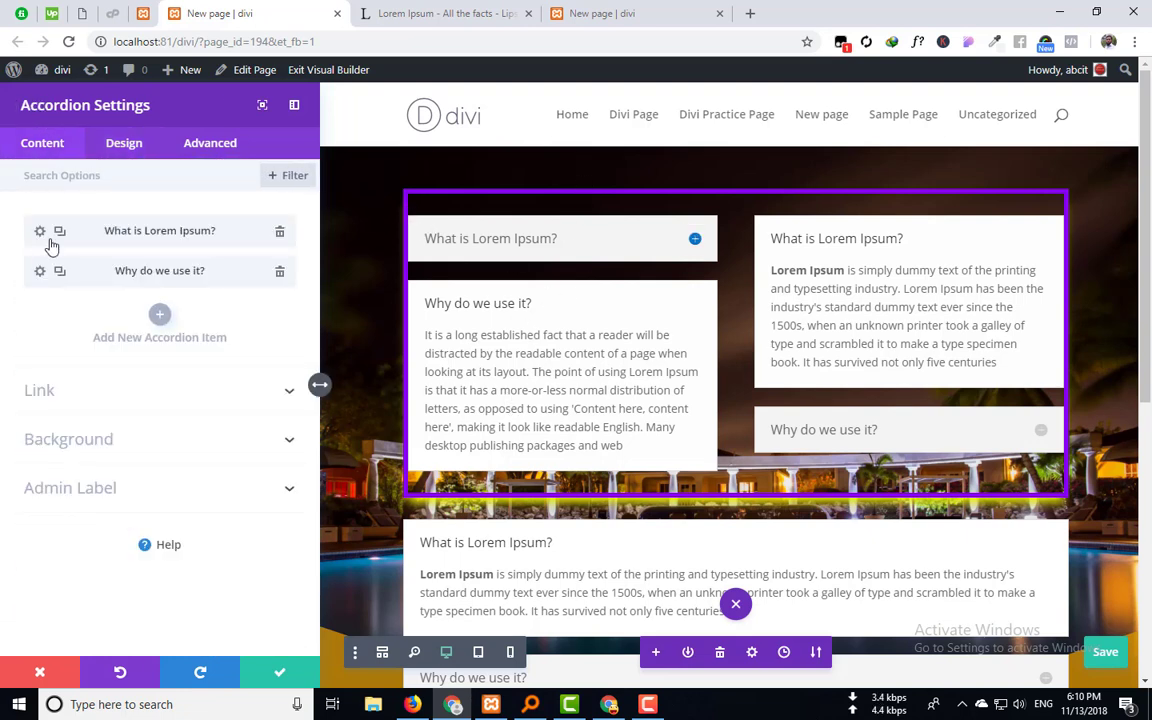
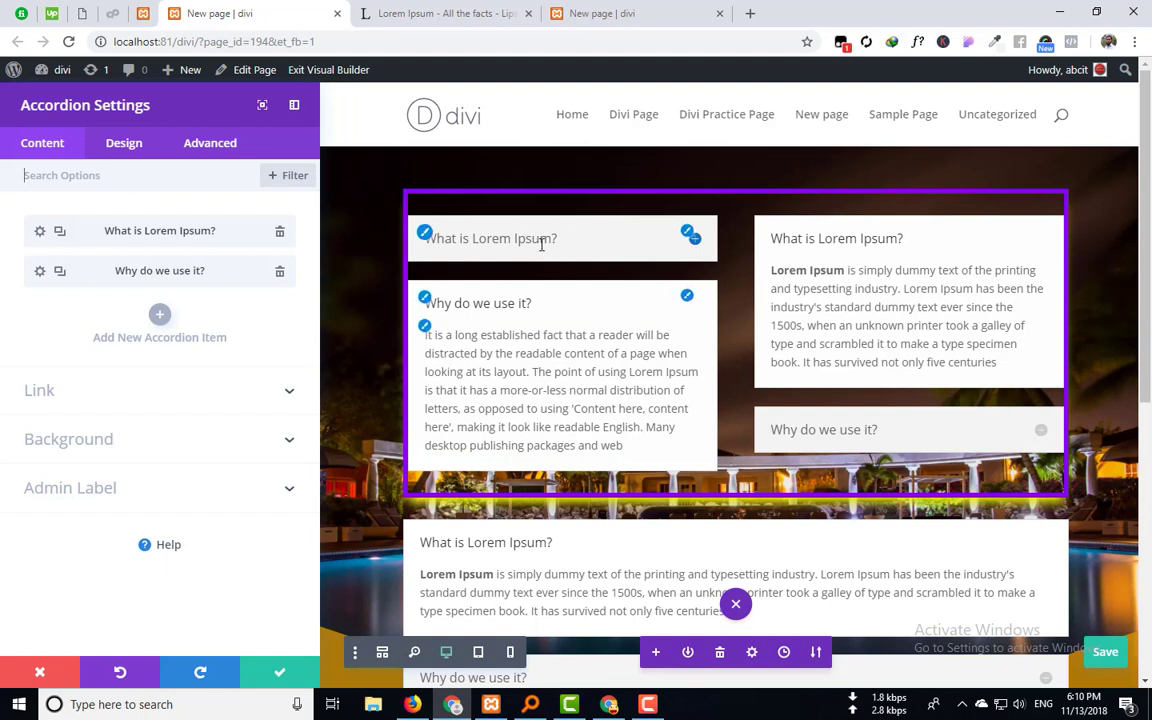
pyautogui.click(106, 148)
pyautogui.click(86, 217)
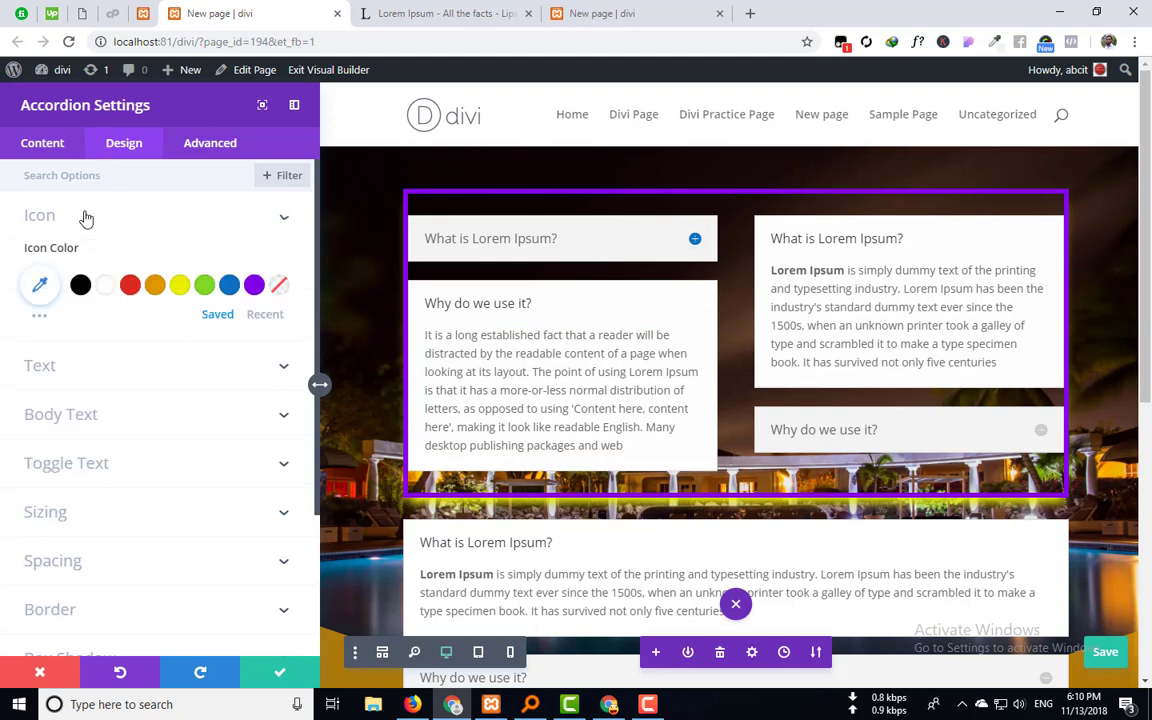
# Expand "What is Lorem Ipsum?" in the first accordion and reset that item's open toggle text color to its default.
pyautogui.click(690, 238)
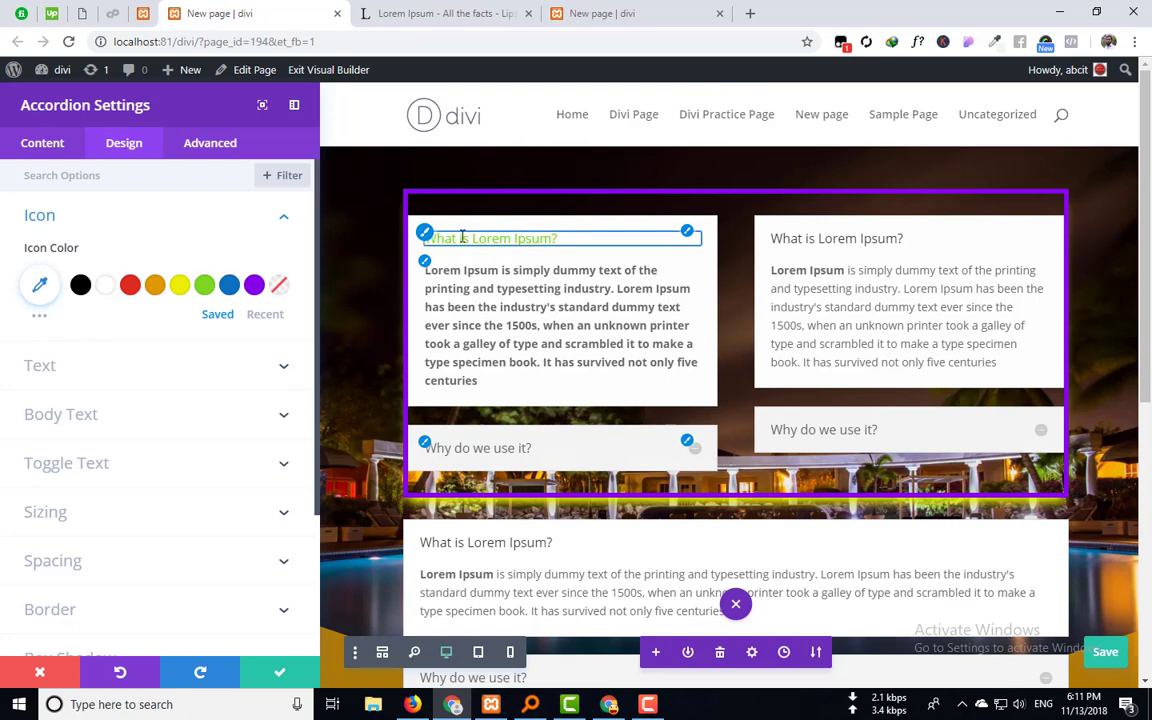
pyautogui.click(40, 143)
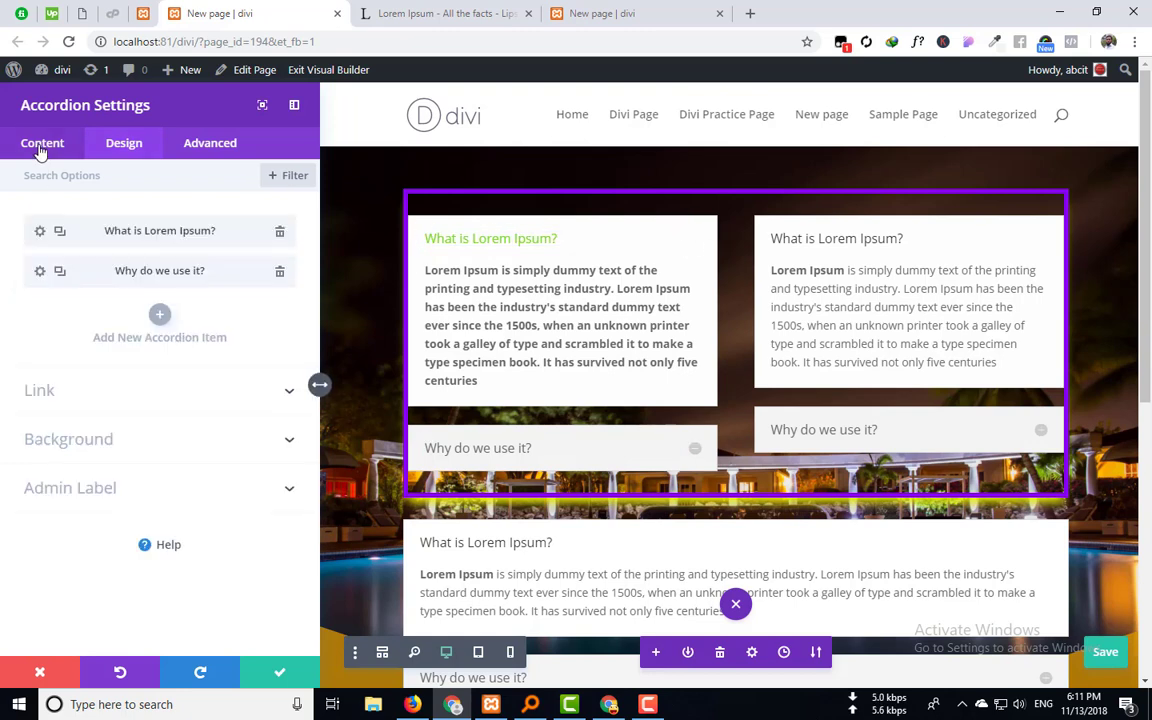
pyautogui.click(39, 233)
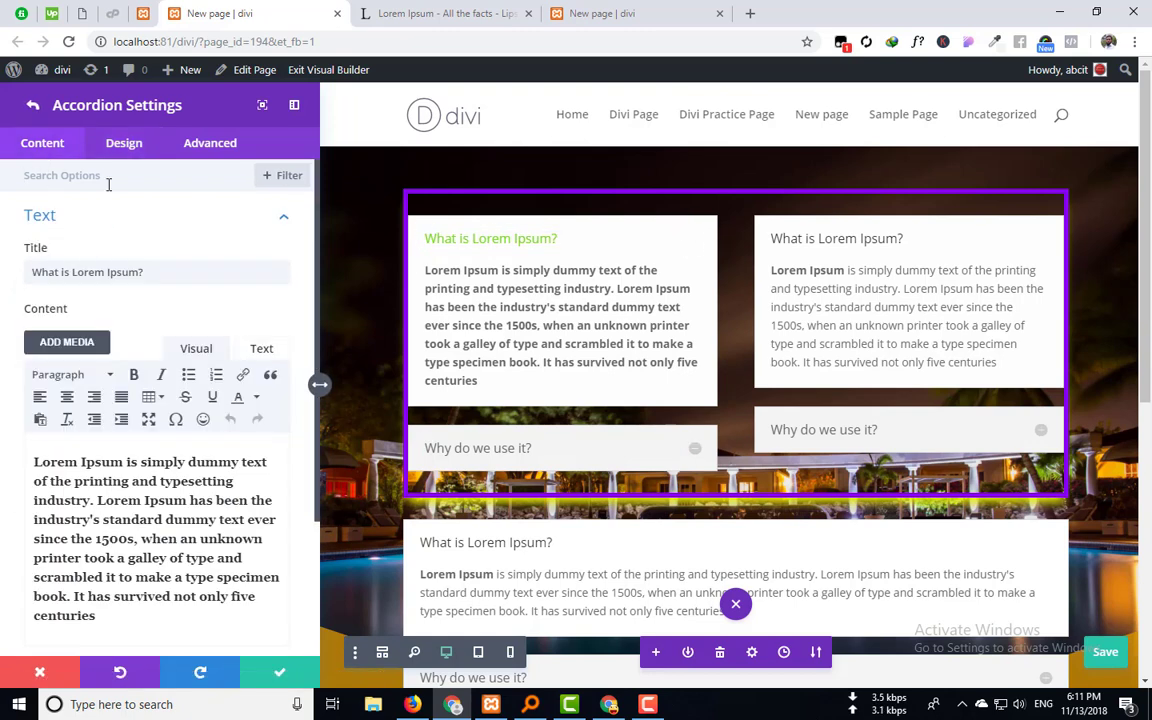
pyautogui.click(122, 148)
pyautogui.click(117, 277)
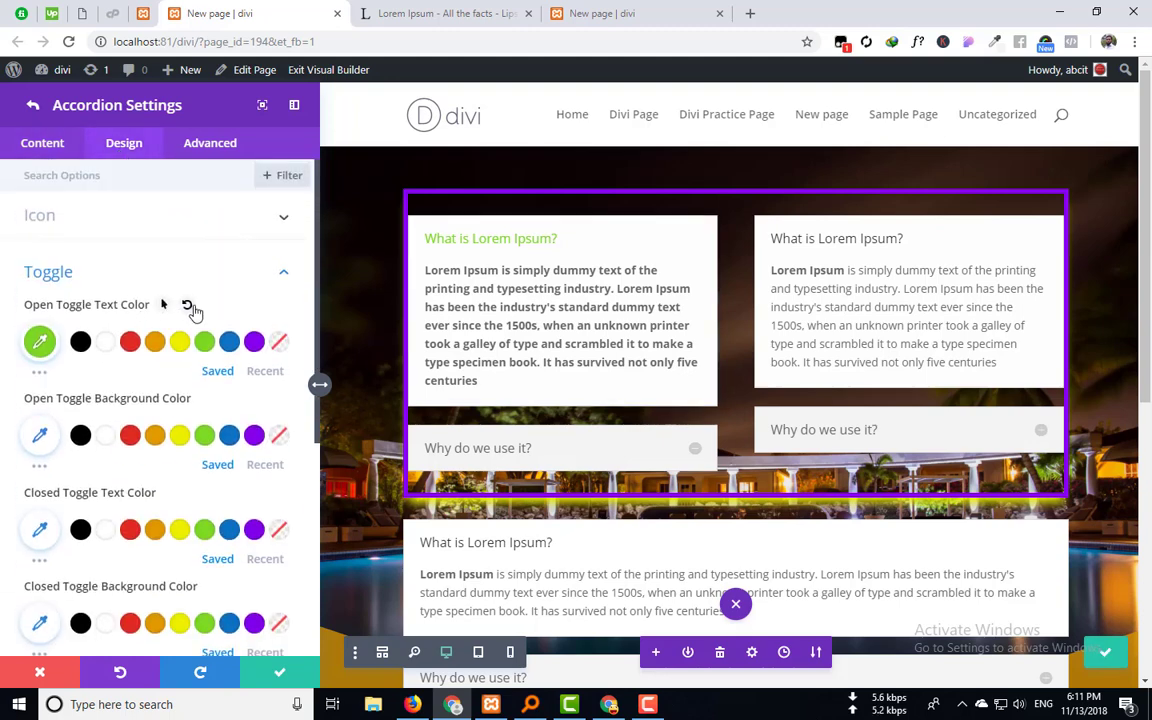
pyautogui.click(186, 306)
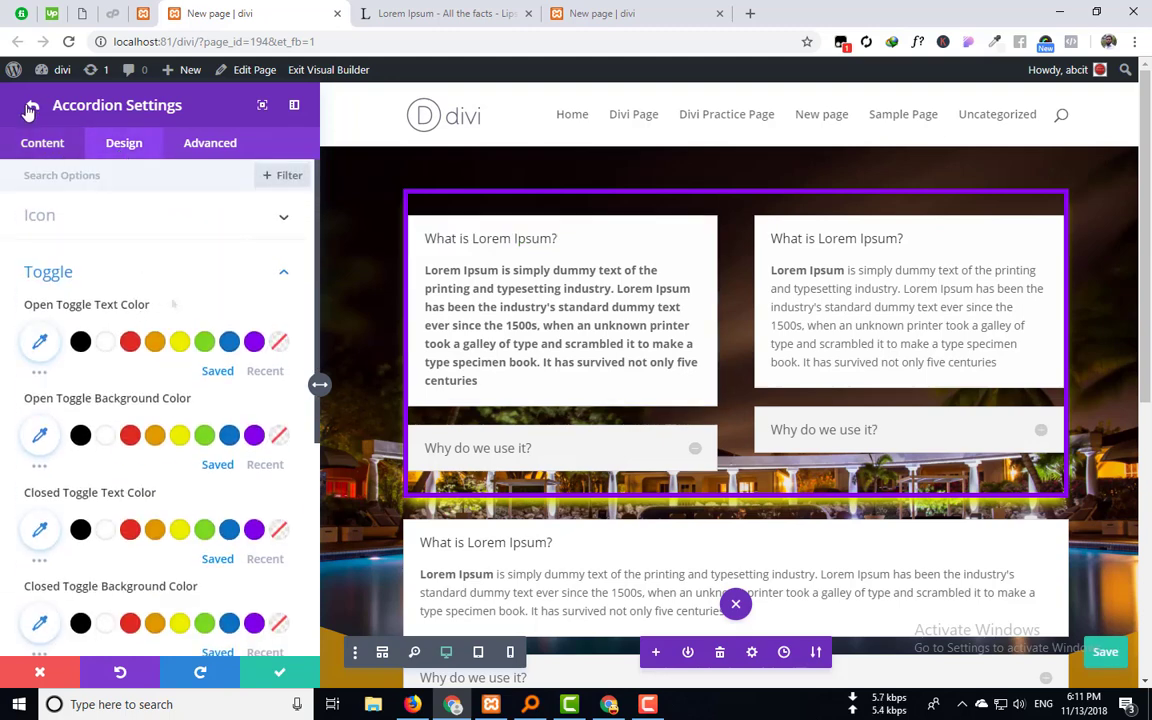
pyautogui.click(42, 143)
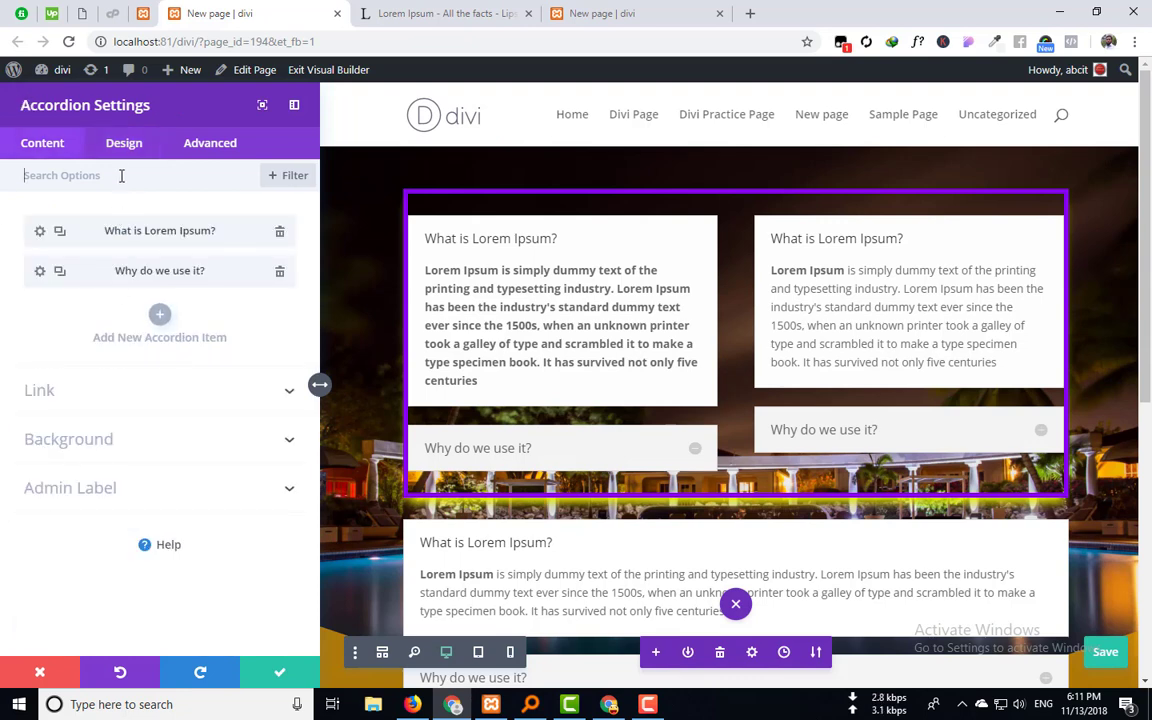
# Try orange #e09900 as the accordion module's icon color and compare the icons by expanding each item in turn.
pyautogui.click(124, 143)
pyautogui.click(92, 218)
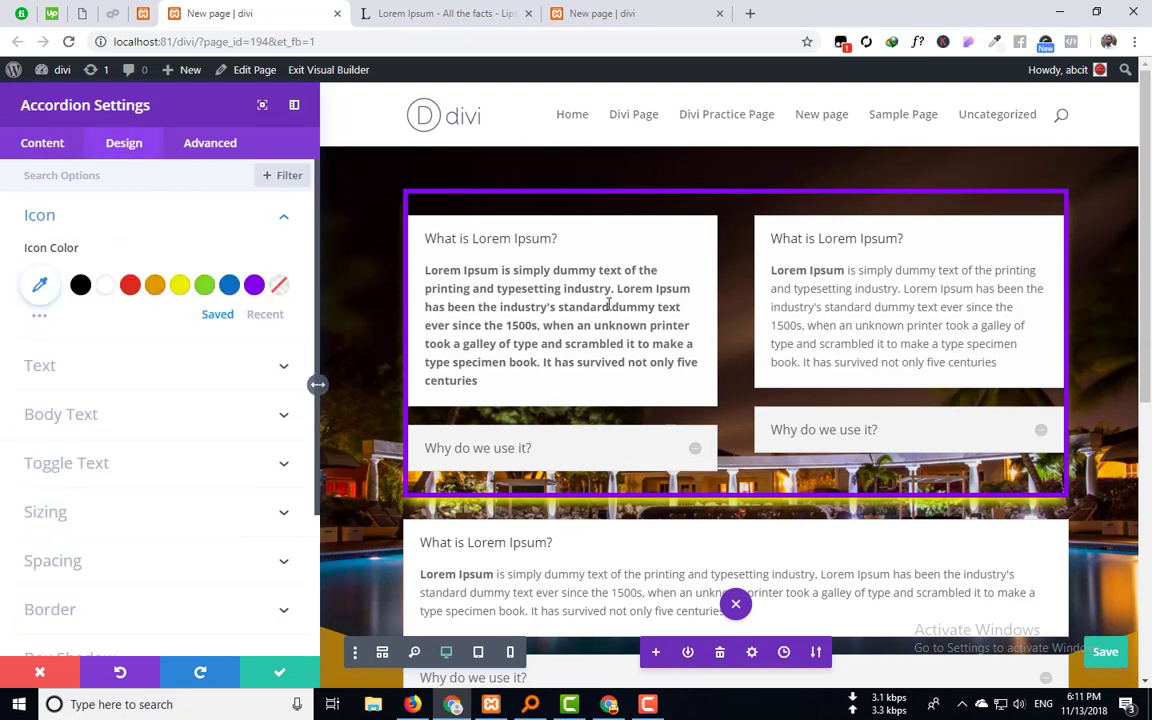
pyautogui.click(155, 285)
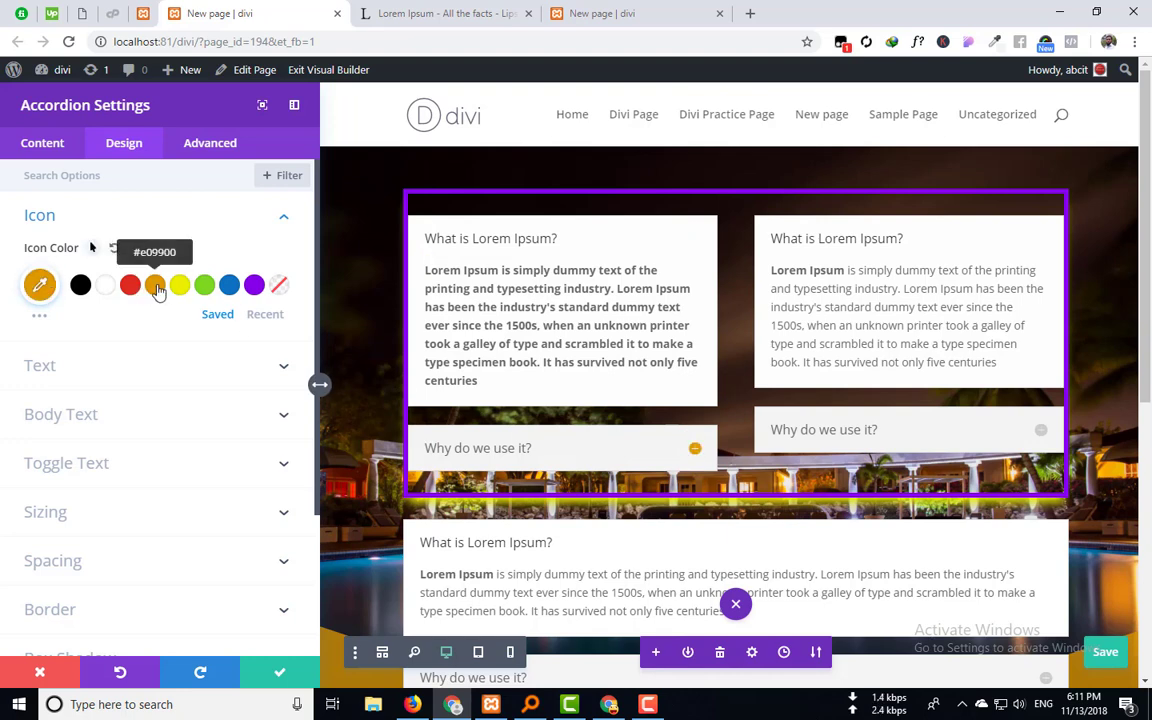
pyautogui.click(690, 446)
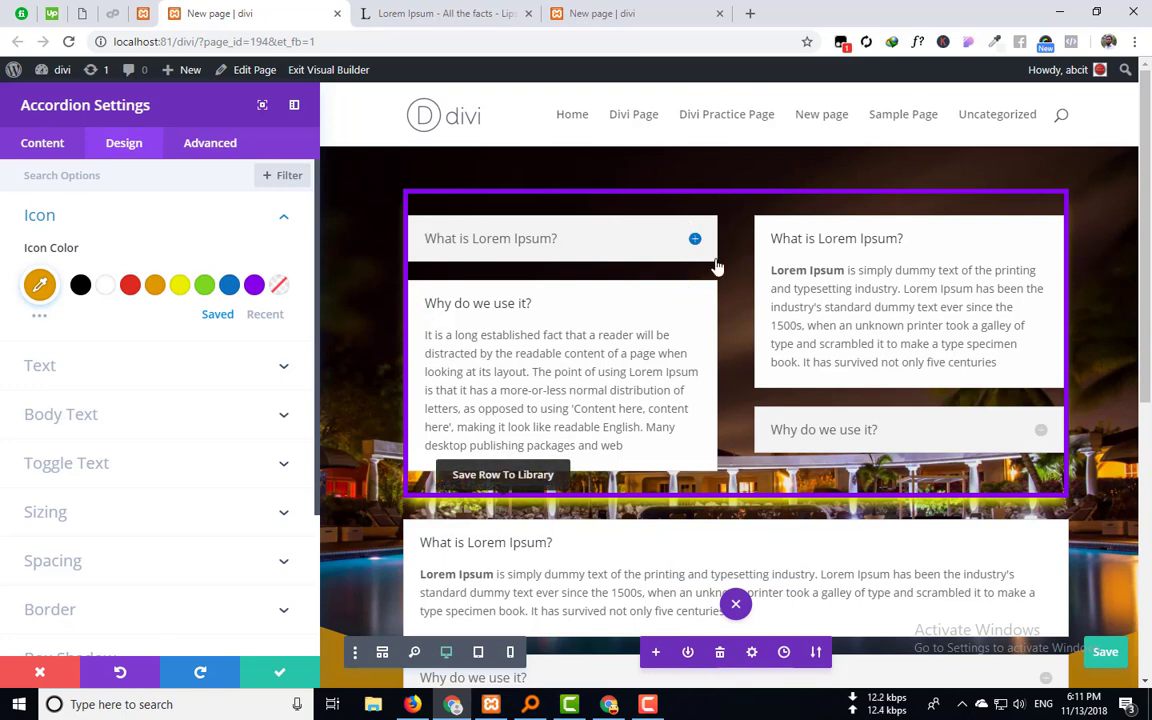
pyautogui.click(699, 245)
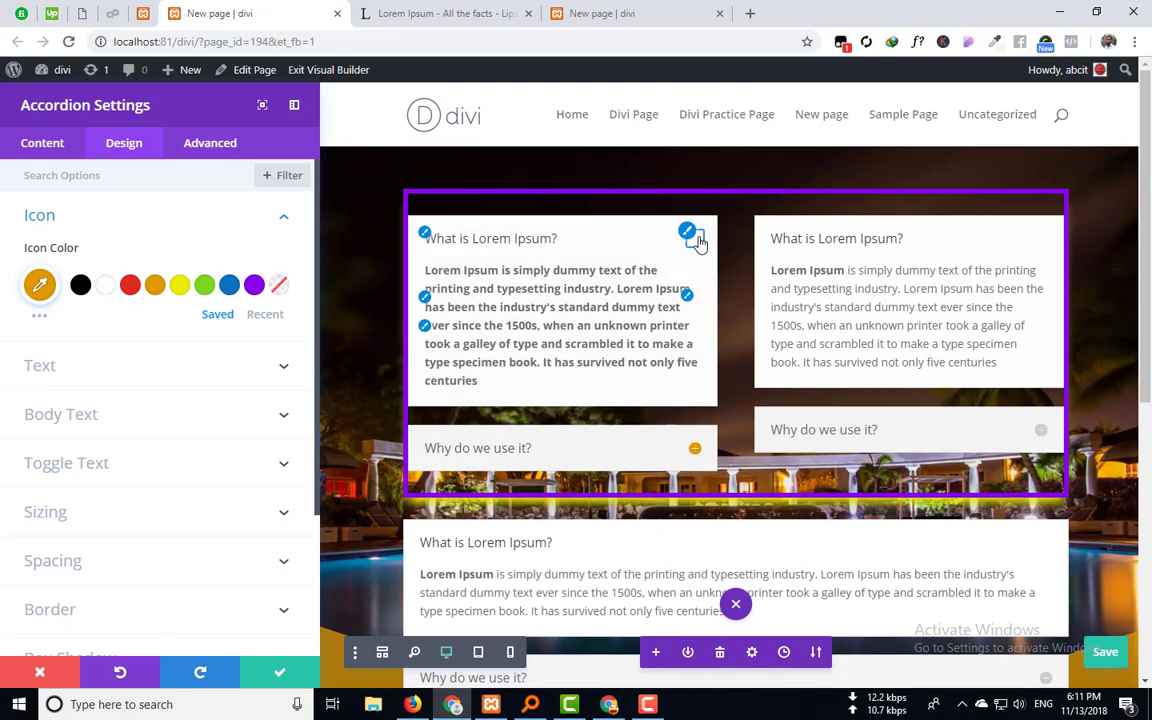
pyautogui.click(695, 450)
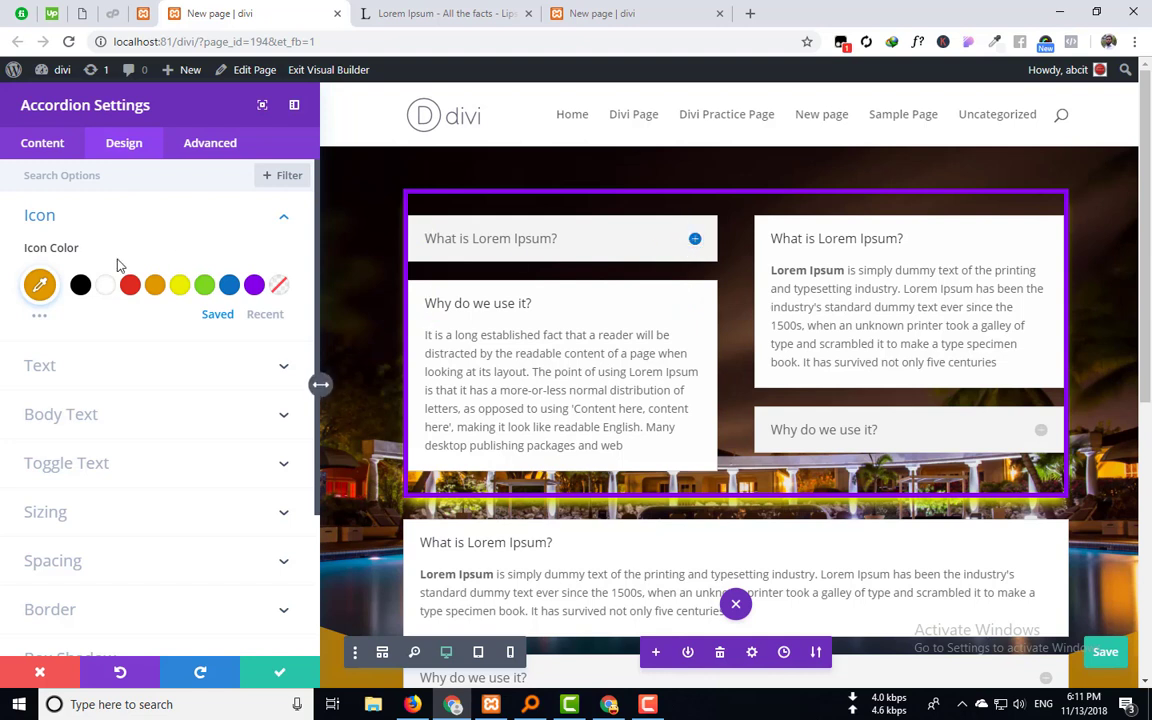
# Try black, red and yellow #edf000 as the accordion module's icon color.
pyautogui.click(80, 285)
pyautogui.click(130, 287)
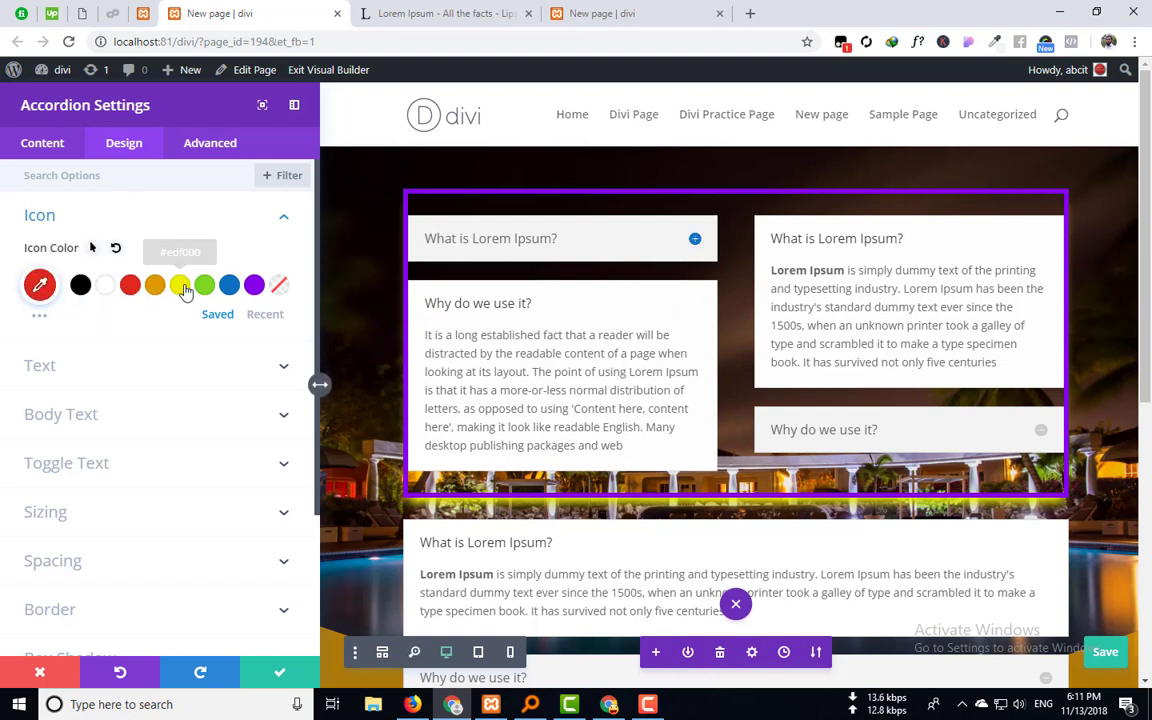
pyautogui.click(179, 286)
pyautogui.scroll(-2, 205, 391)
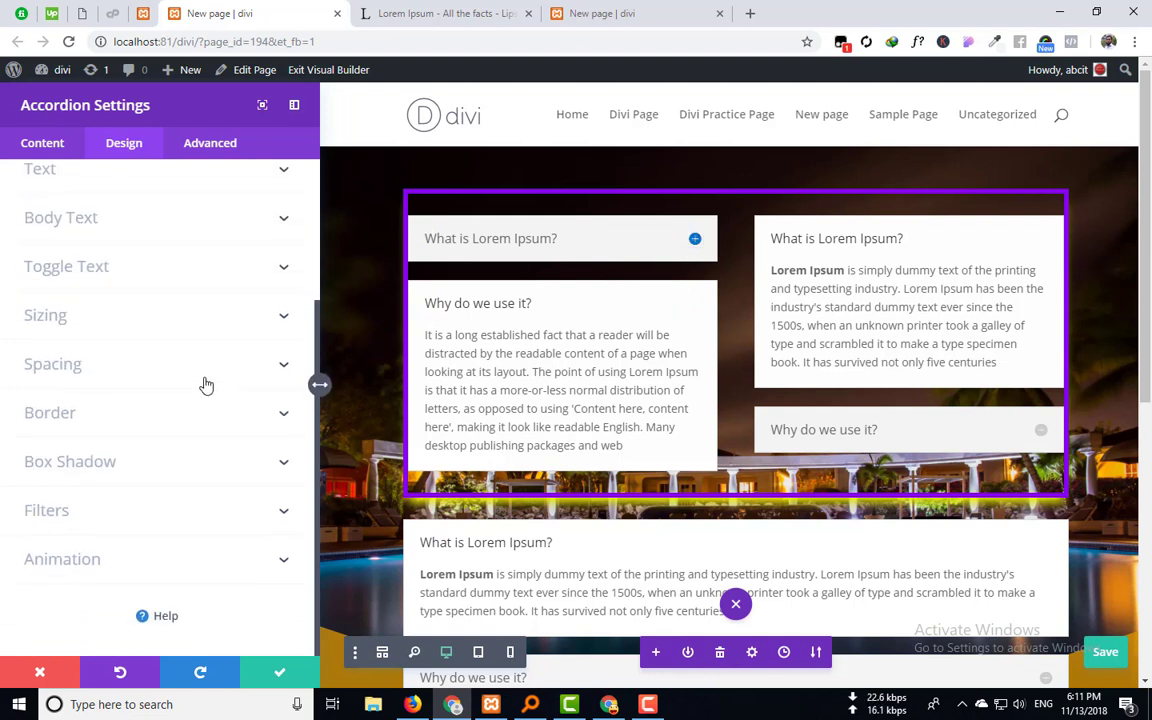
pyautogui.scroll(2, 206, 386)
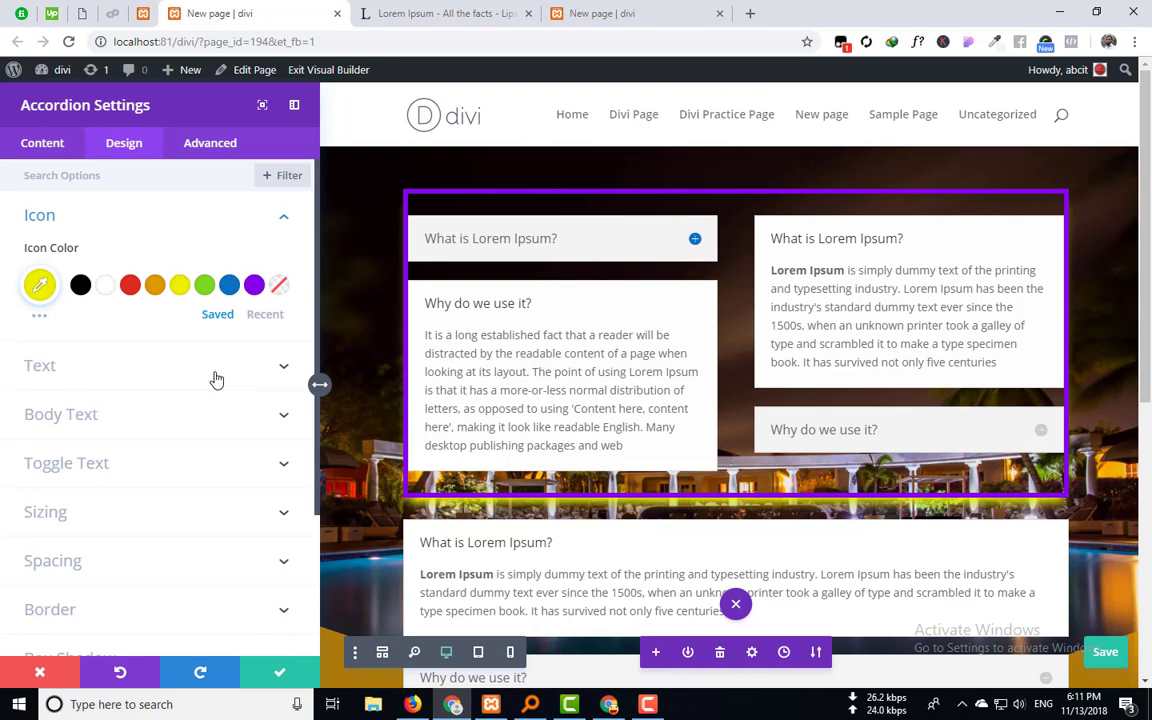
# Reset the "What is Lorem Ipsum?" item's own icon color to its default and return to the accordion module's settings.
pyautogui.click(44, 143)
pyautogui.click(38, 234)
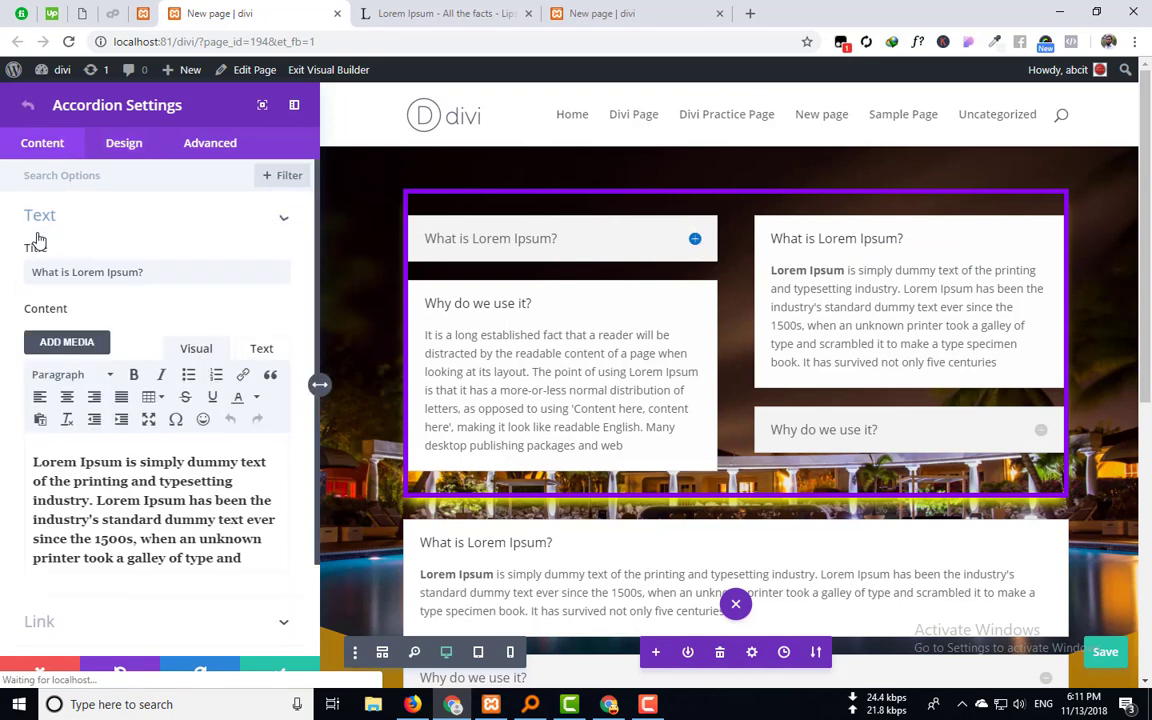
pyautogui.click(124, 145)
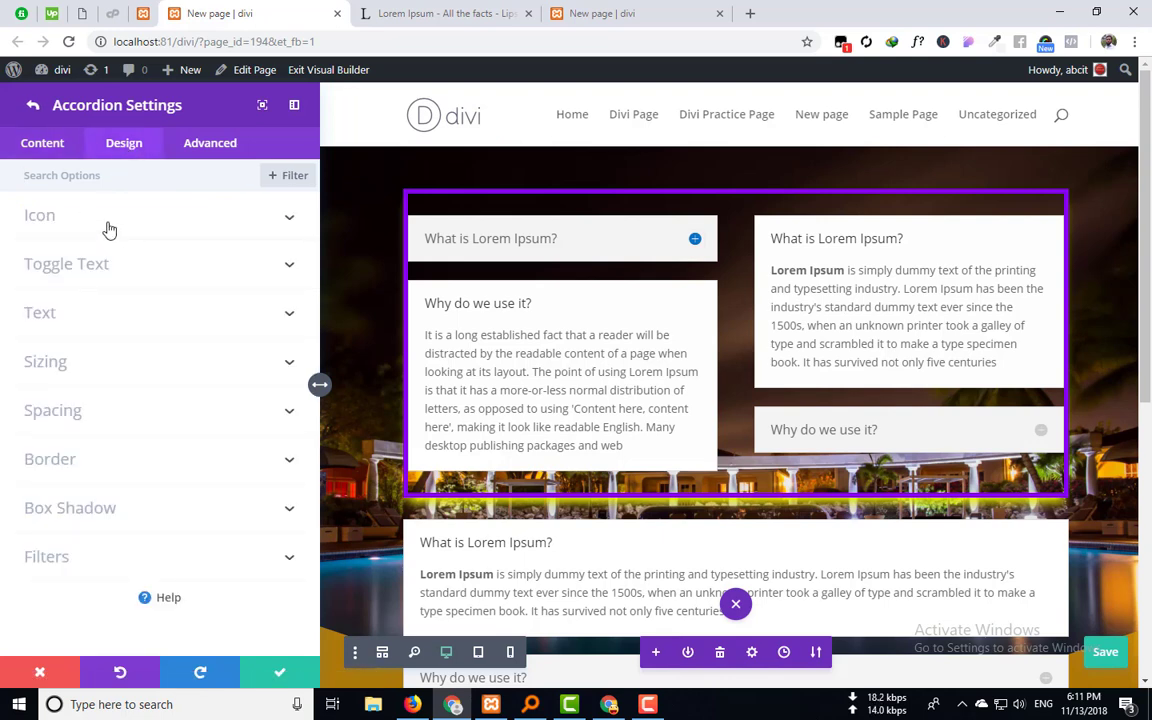
pyautogui.click(110, 229)
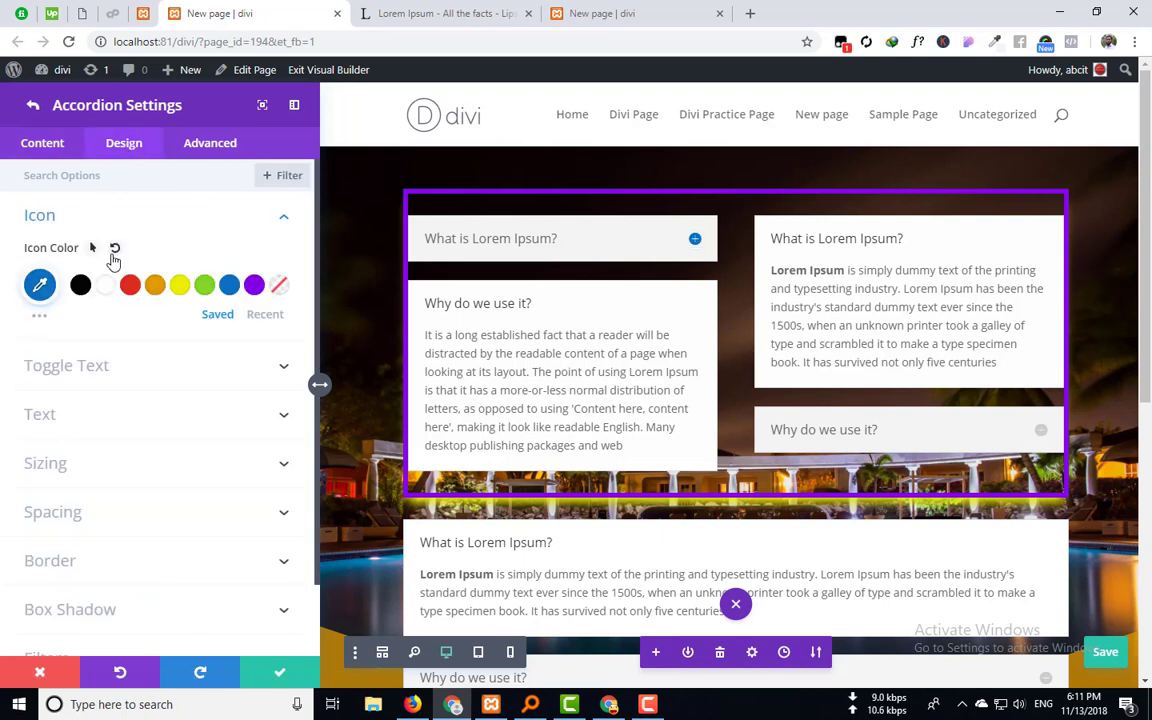
pyautogui.click(115, 251)
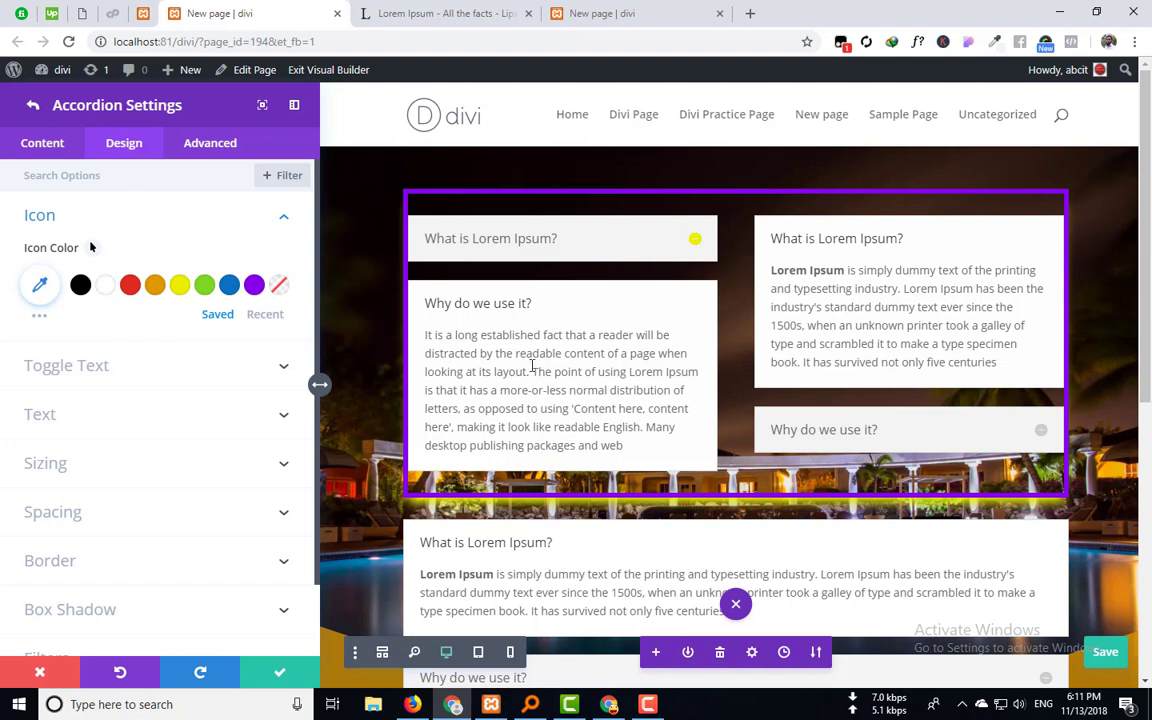
pyautogui.click(45, 145)
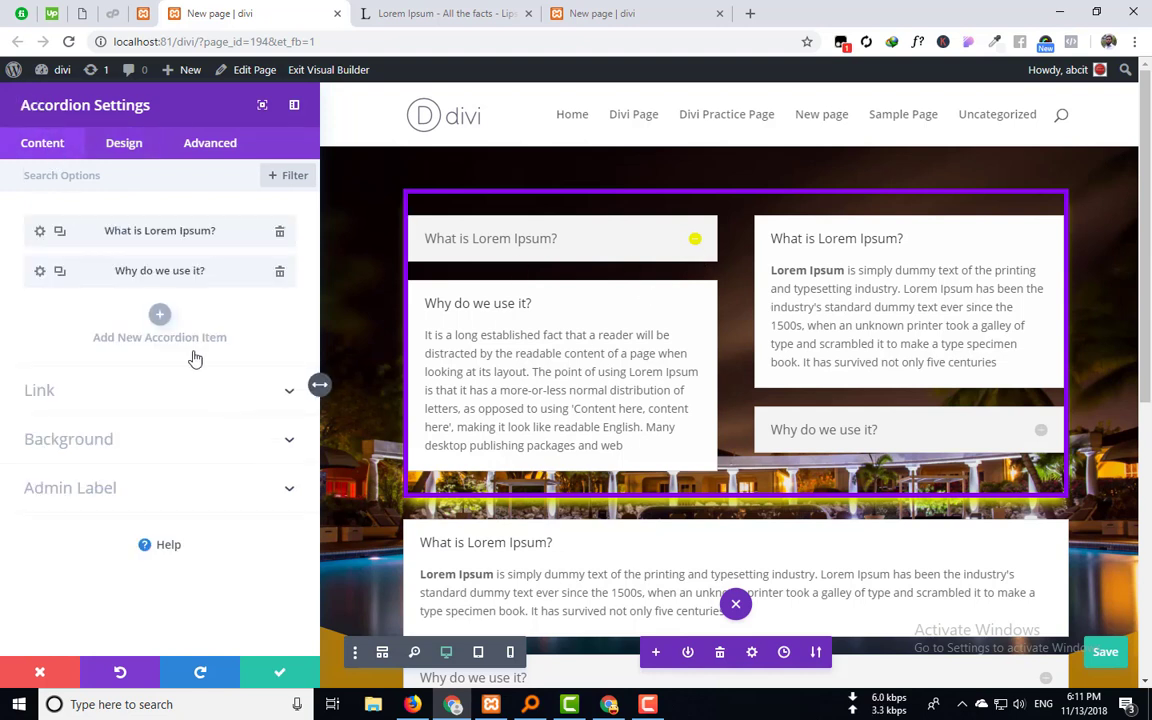
# Set the accordion module's icon color to orange #e09900 and preview it on both items by expanding each one.
pyautogui.click(123, 143)
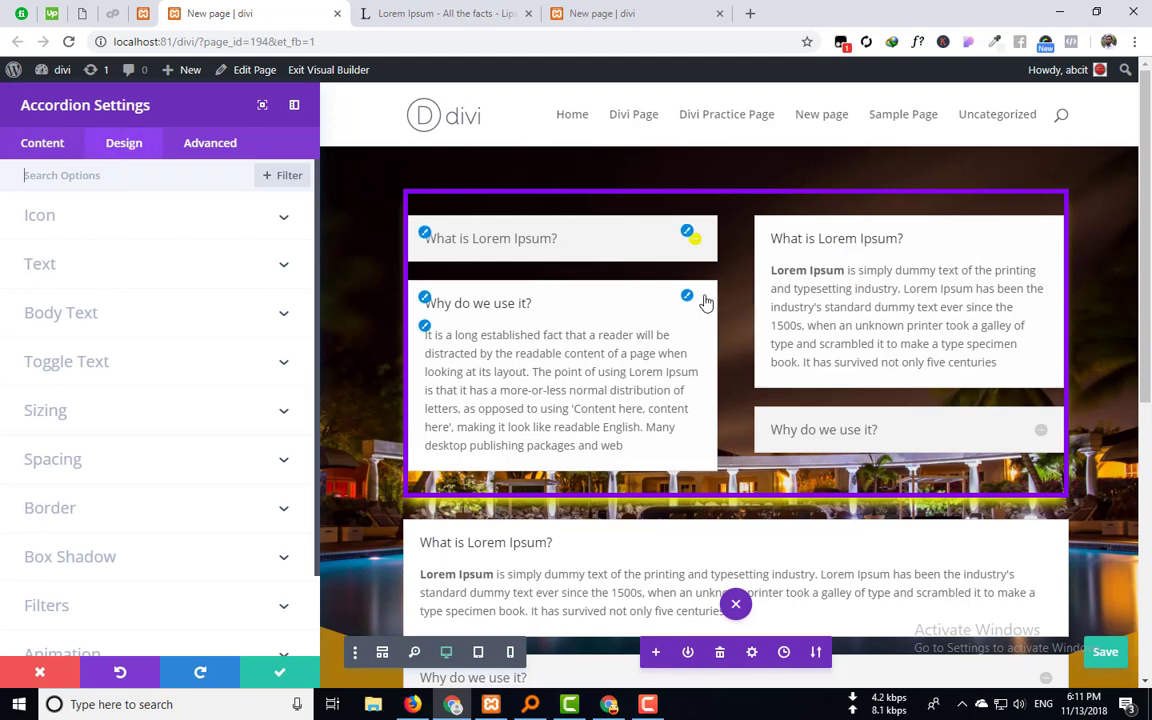
pyautogui.click(699, 241)
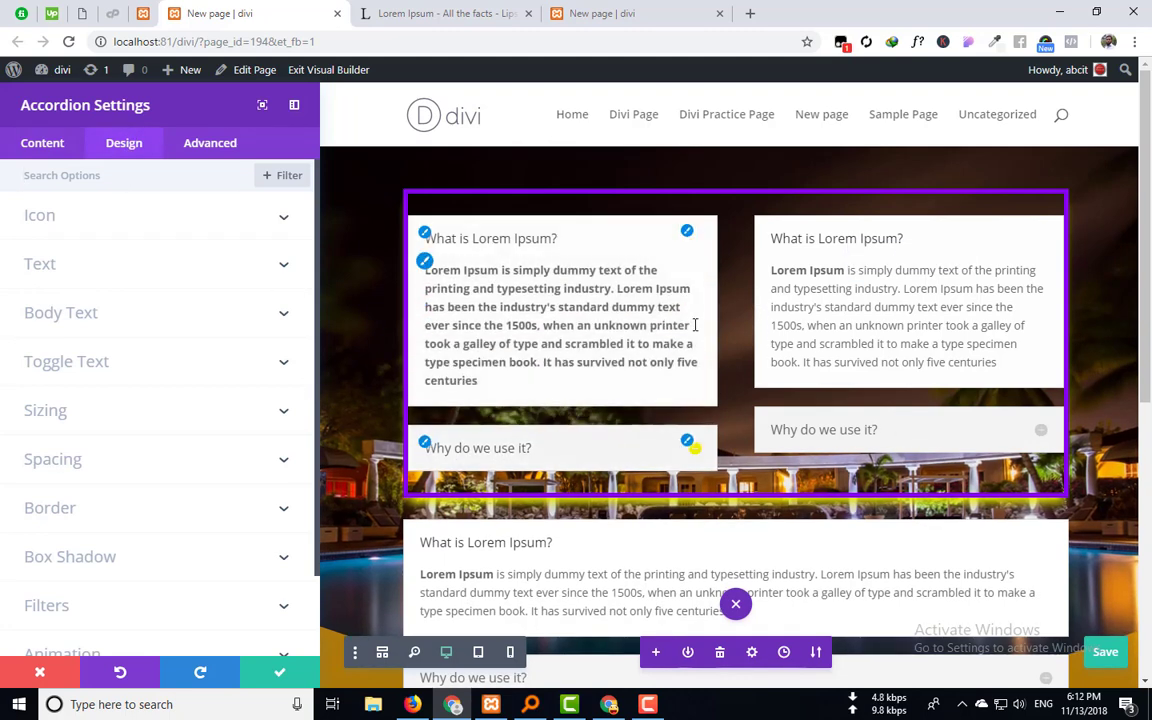
pyautogui.click(68, 222)
pyautogui.click(155, 285)
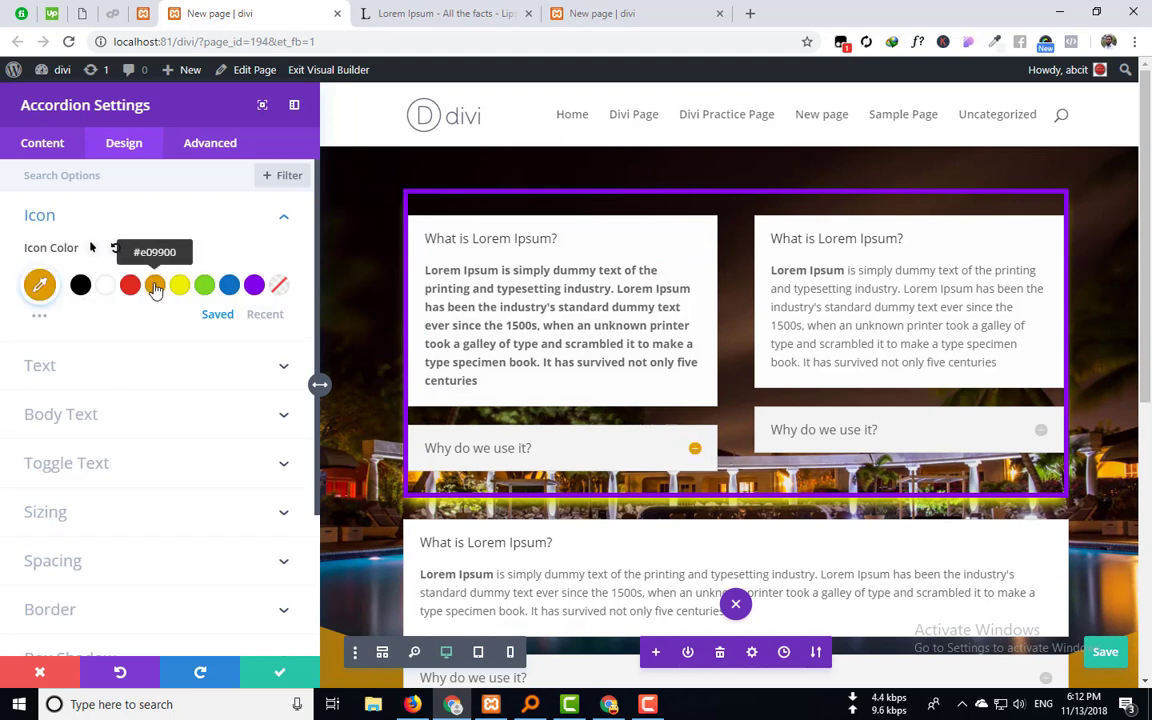
pyautogui.click(697, 452)
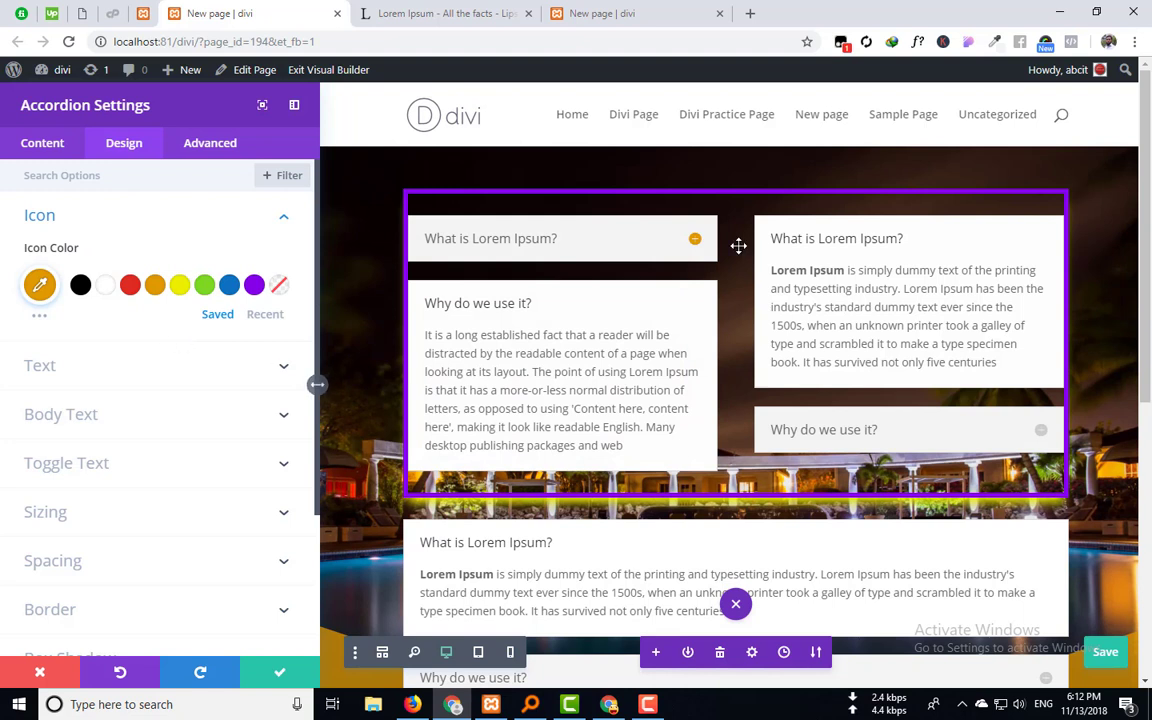
# Open the accordion module's text orientation and text shadow options.
pyautogui.click(167, 366)
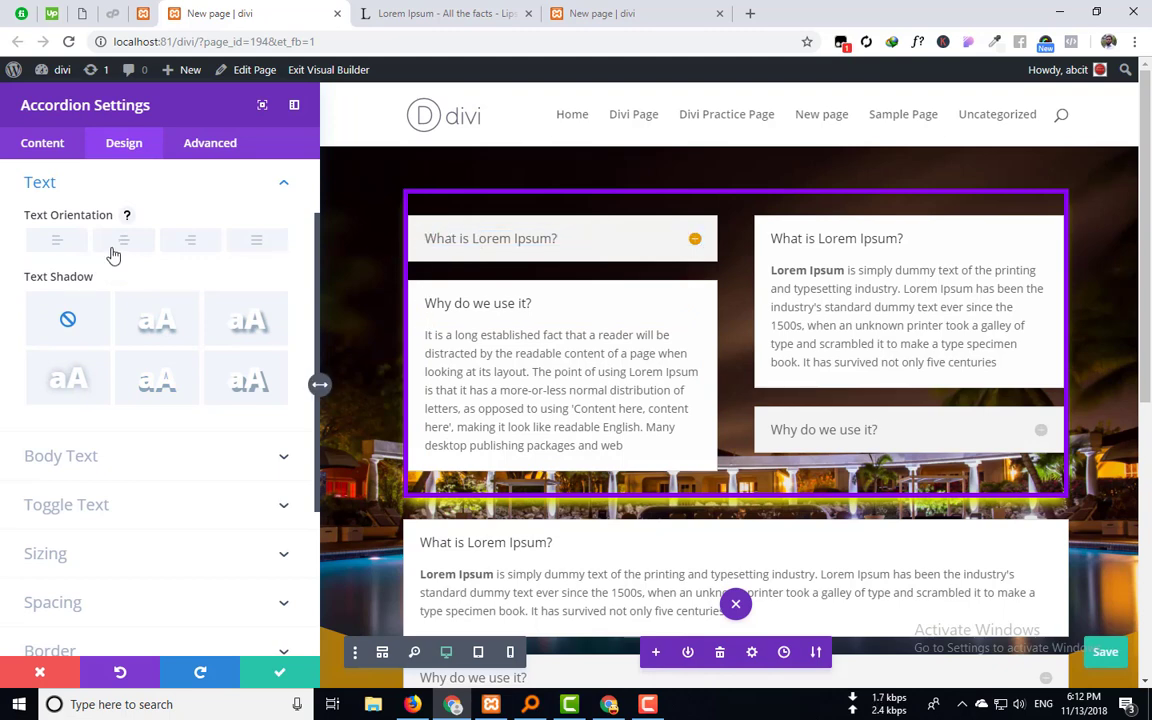
# Try the centred, right and justified text orientations on the accordion and settle on left orientation.
pyautogui.click(121, 245)
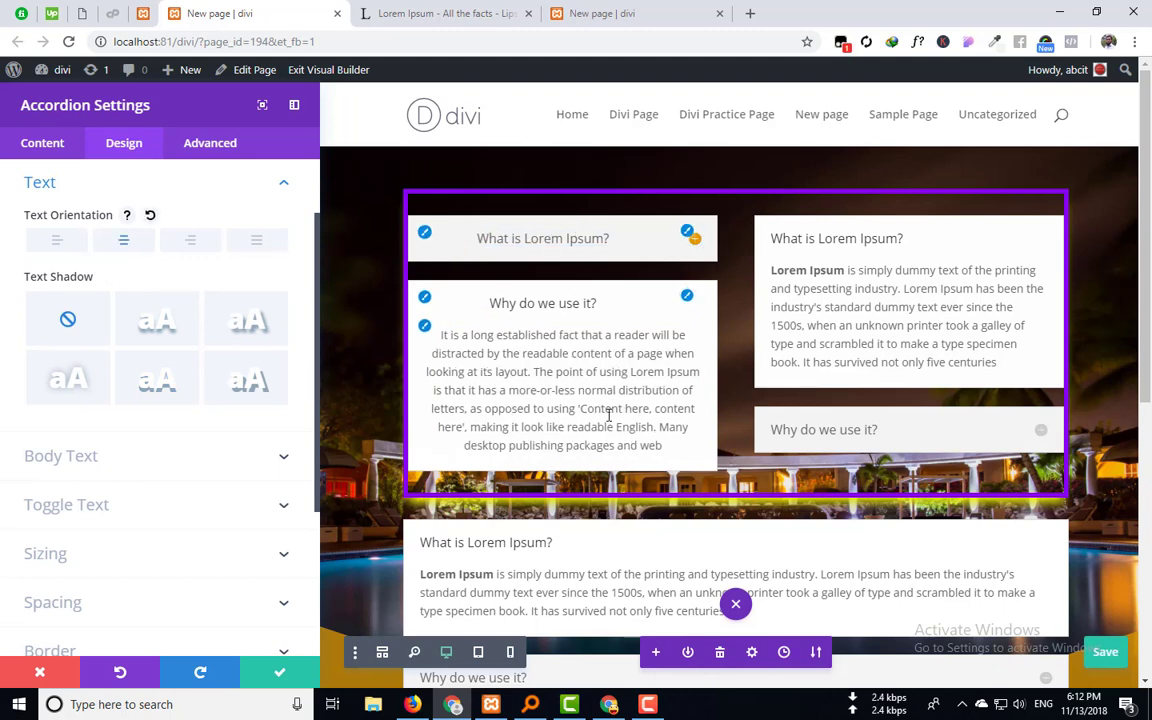
pyautogui.click(694, 247)
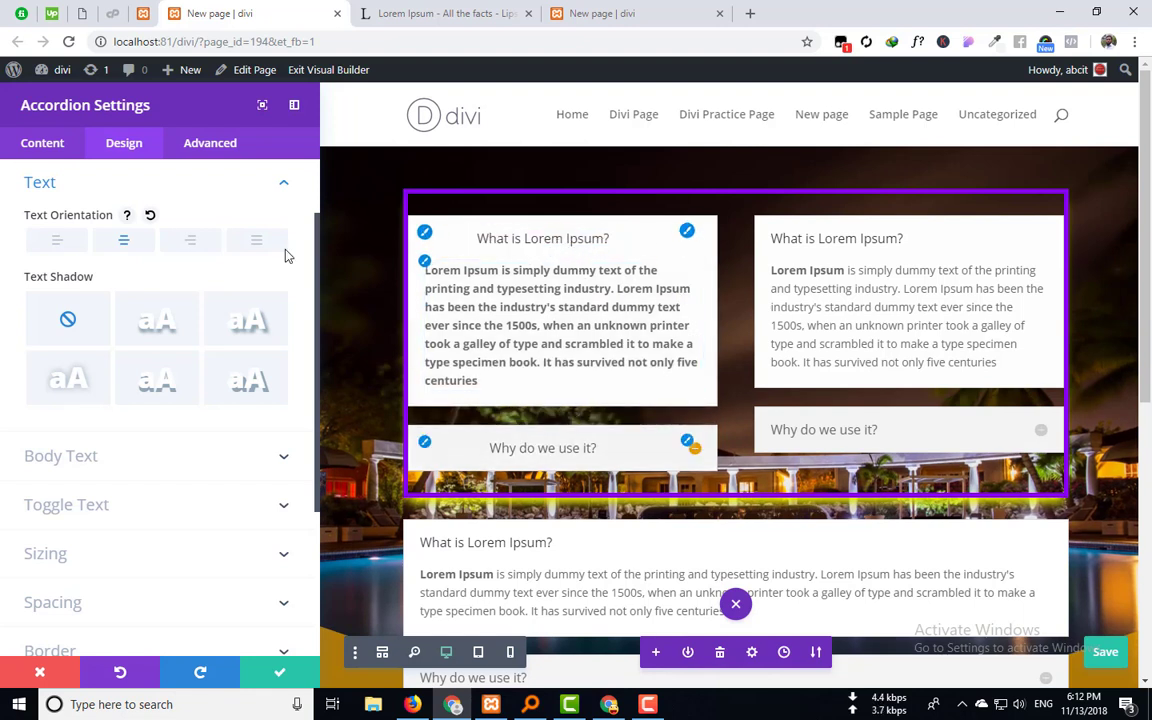
pyautogui.click(192, 243)
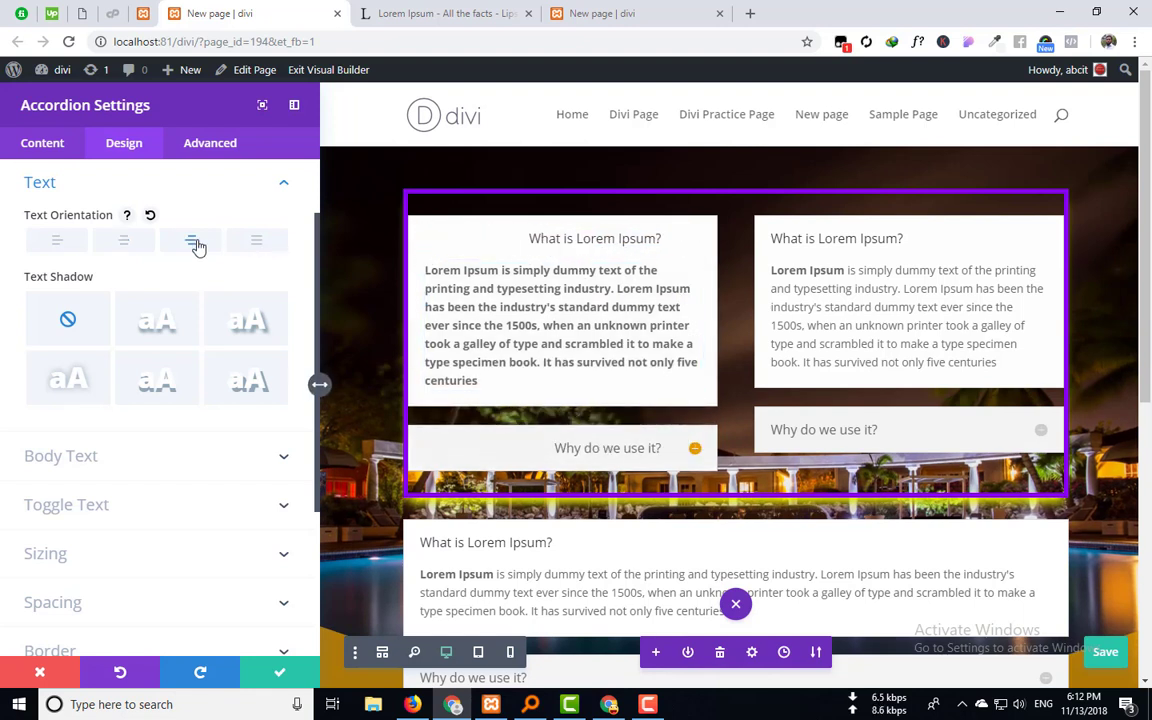
pyautogui.click(249, 243)
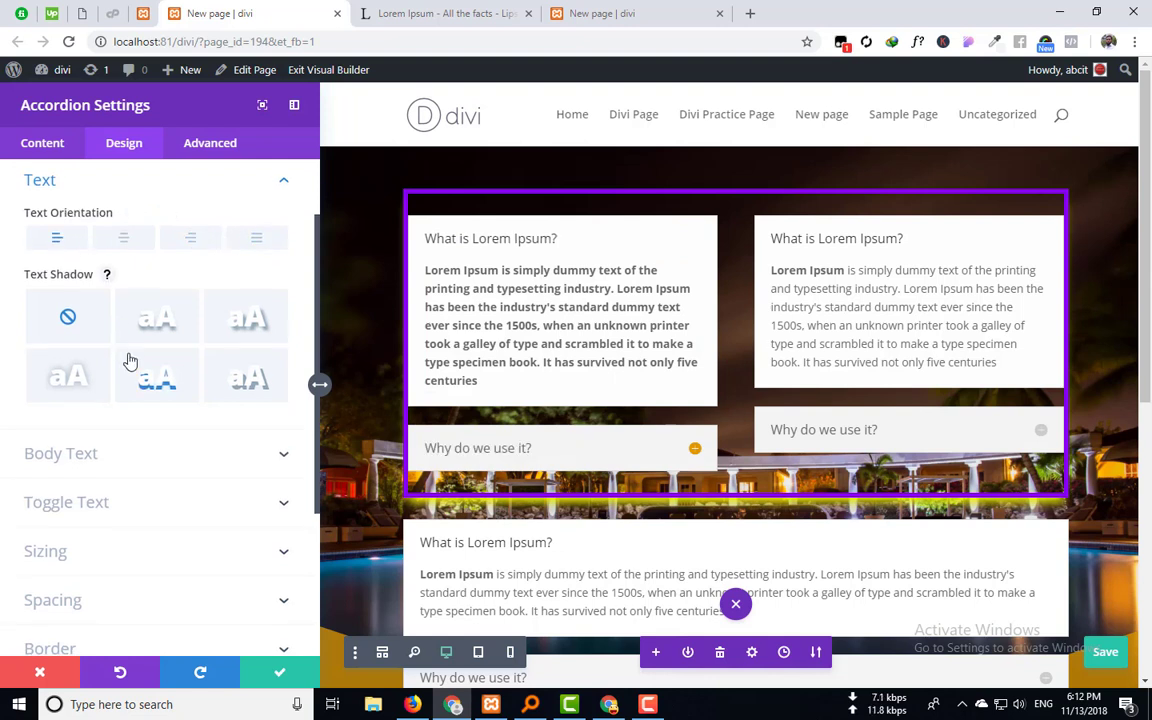
# Try several text shadow presets on the accordion, ending on the hard-edged shadow directly below the letters.
pyautogui.scroll(-1, 126, 350)
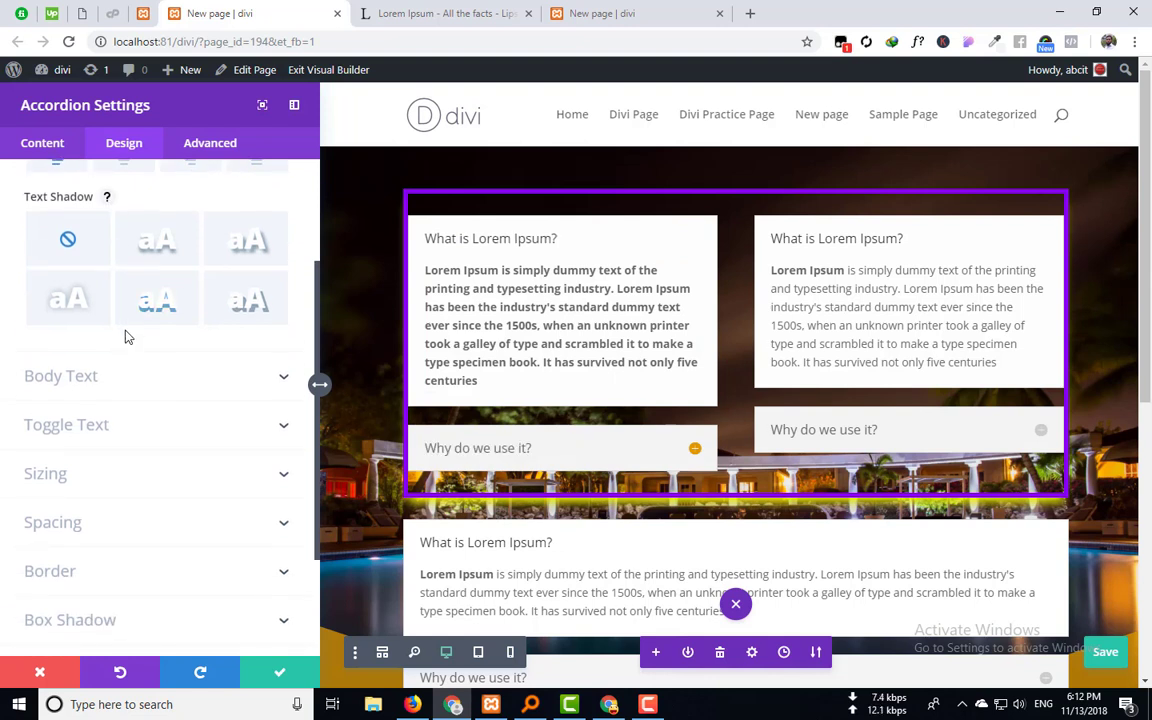
pyautogui.click(156, 245)
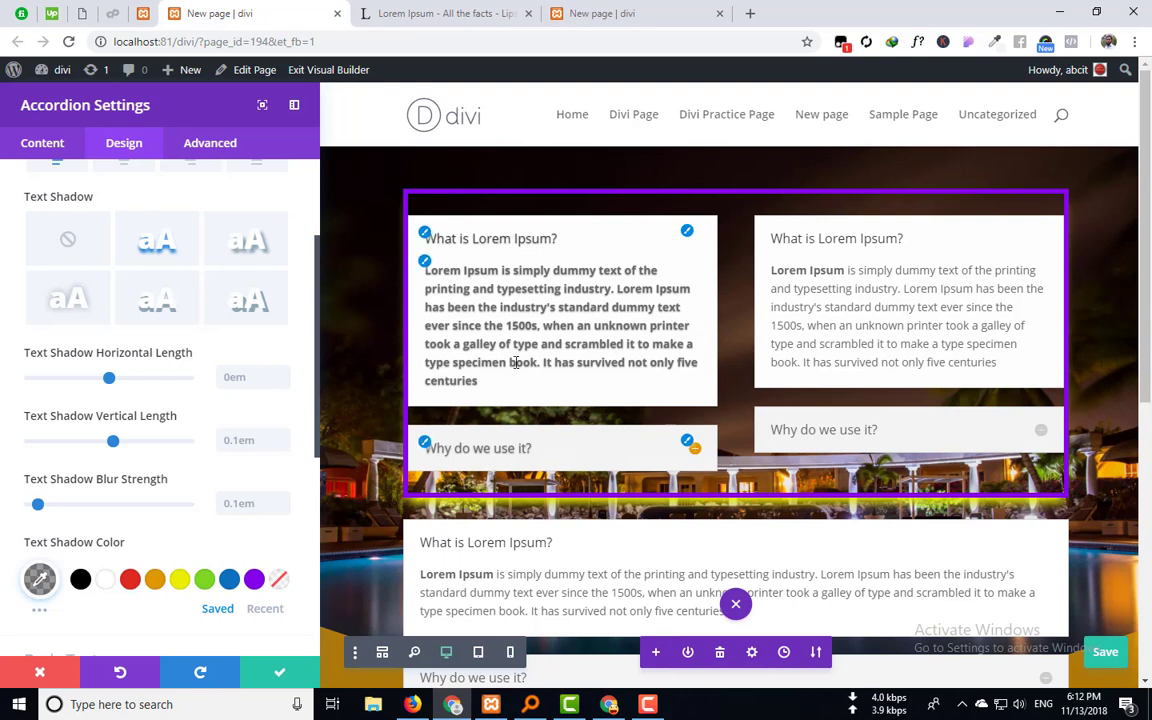
pyautogui.click(692, 452)
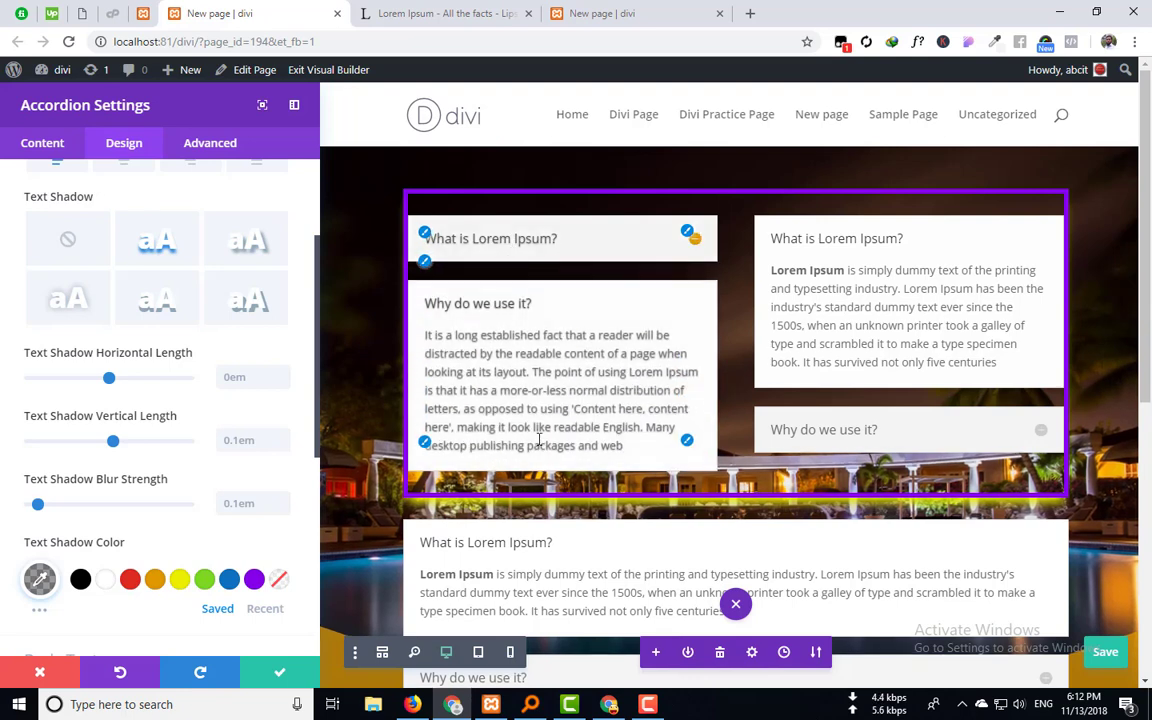
pyautogui.click(218, 228)
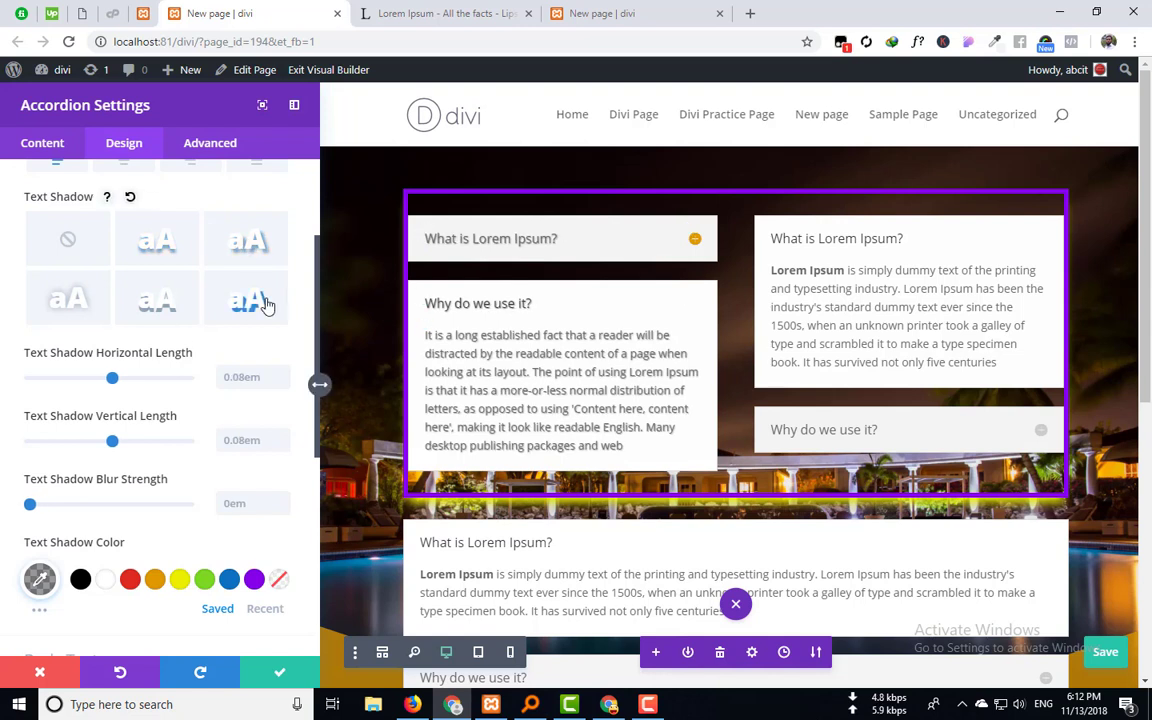
pyautogui.click(153, 305)
pyautogui.click(70, 306)
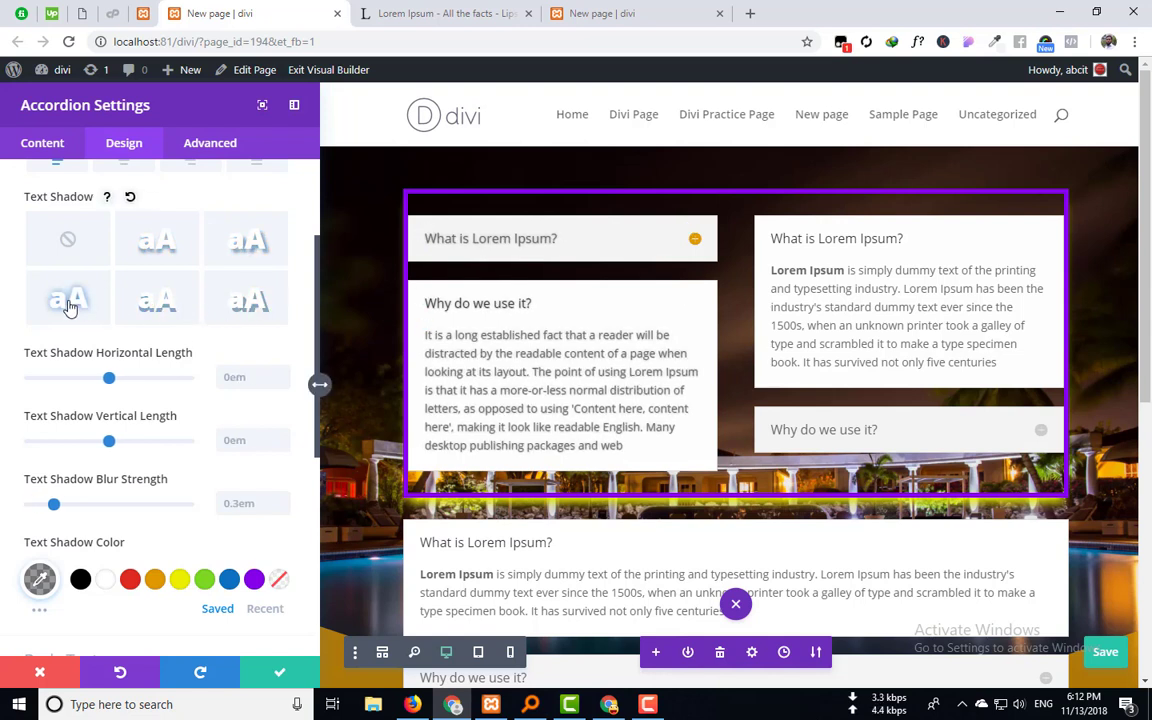
pyautogui.click(142, 303)
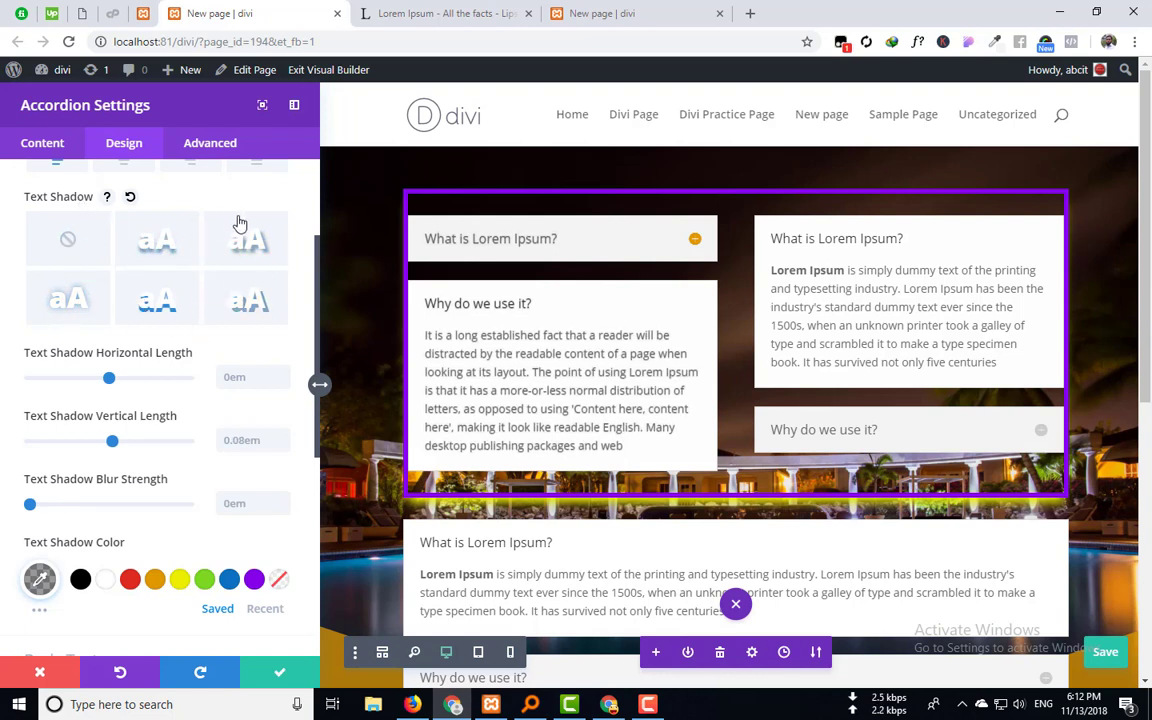
# Try a text shadow horizontal length of 0.27em and vertical length of 0.94em, and reset both to their defaults.
pyautogui.scroll(-2, 226, 347)
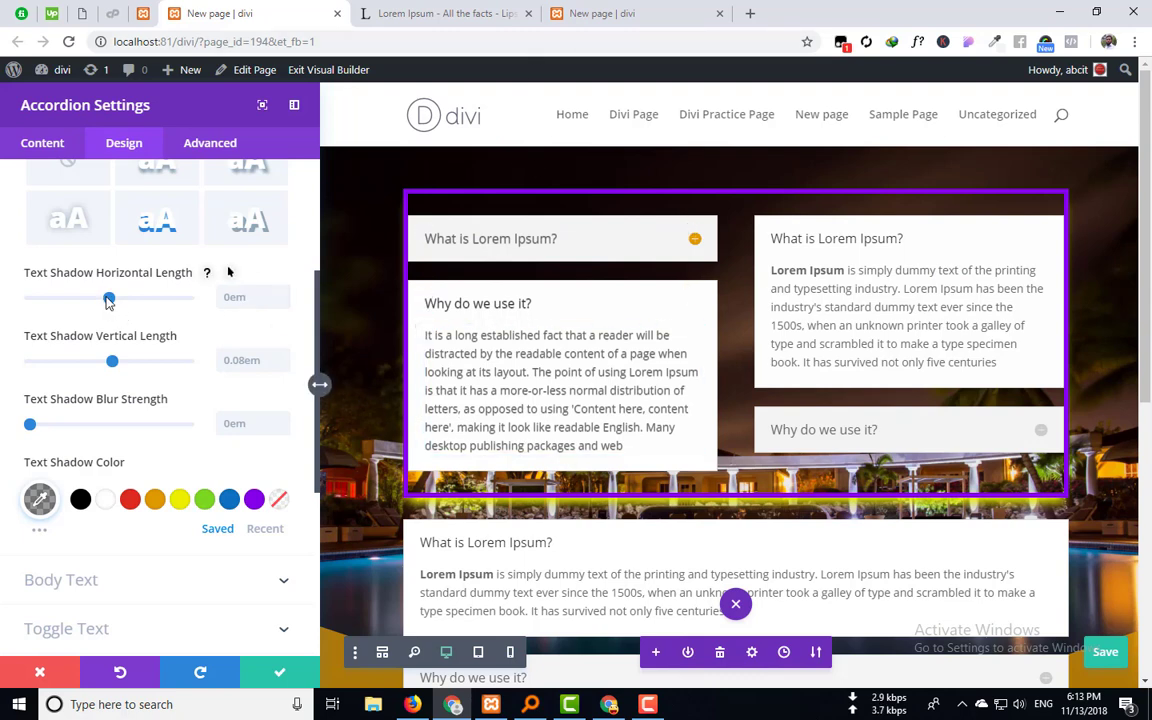
pyautogui.moveTo(109, 302); pyautogui.dragTo(124, 303)
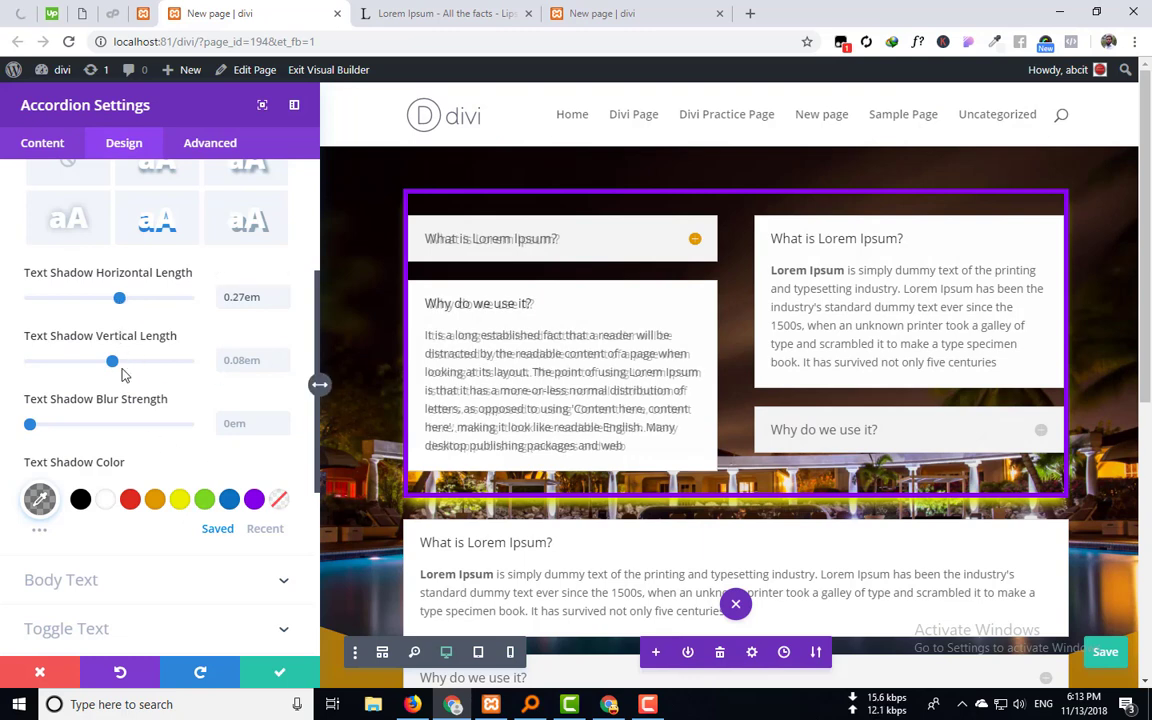
pyautogui.moveTo(114, 367); pyautogui.dragTo(147, 372)
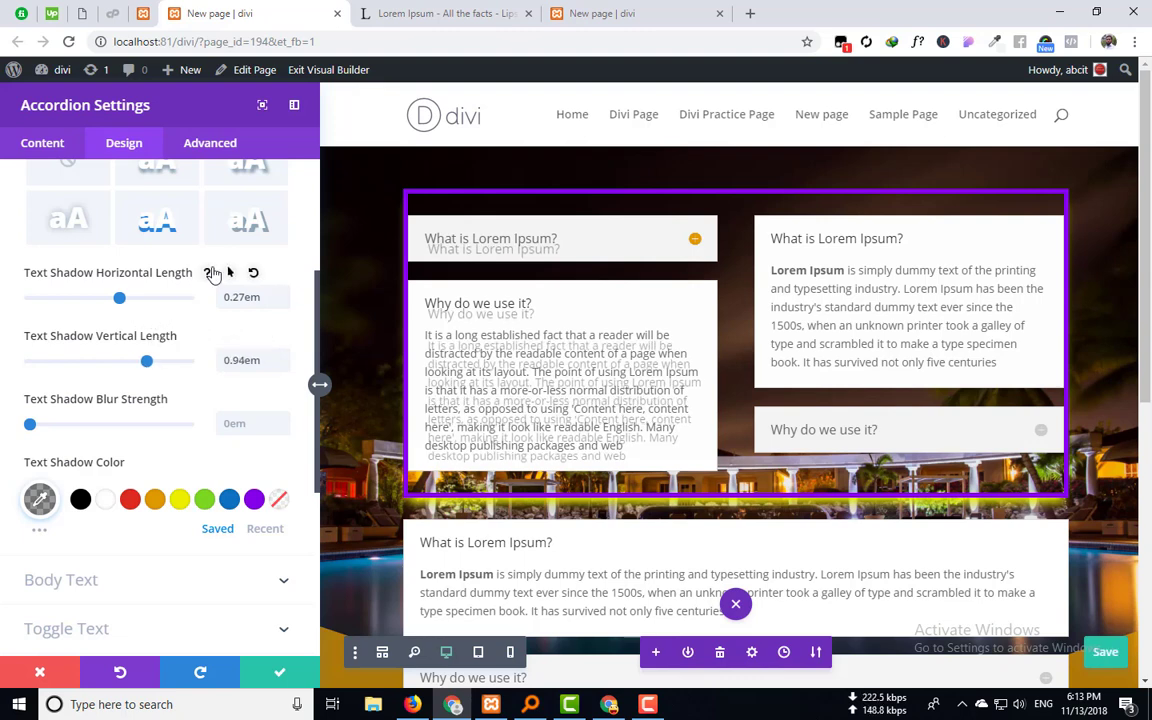
pyautogui.click(257, 273)
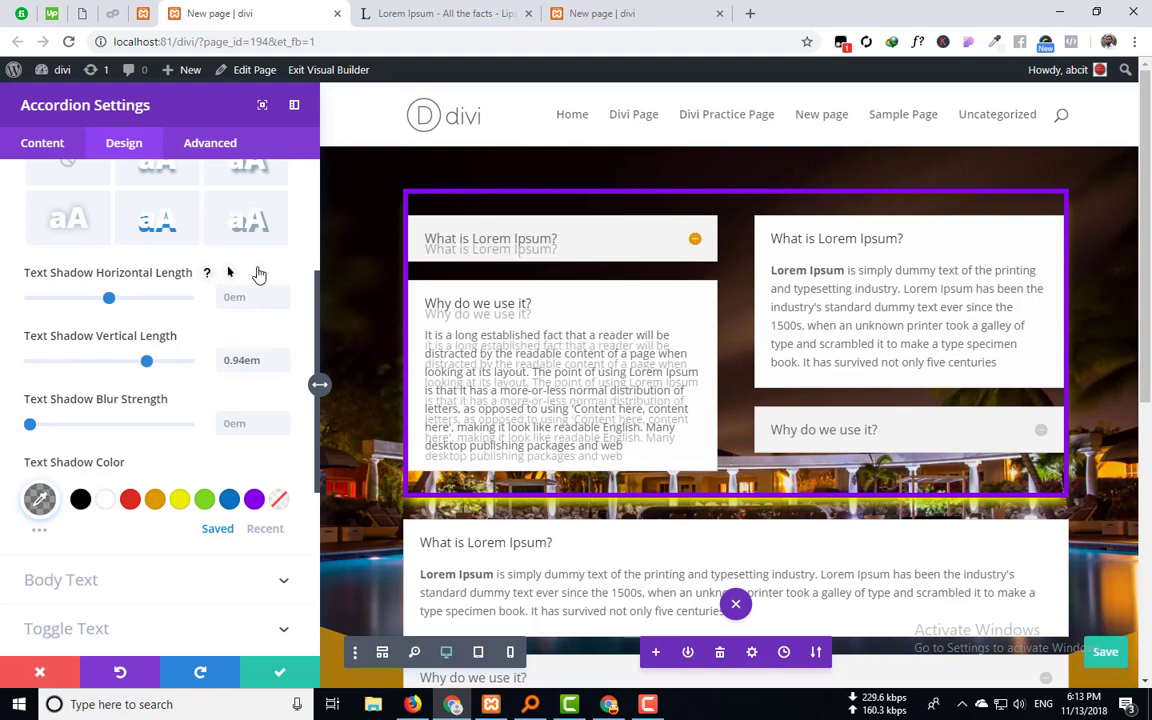
pyautogui.click(238, 340)
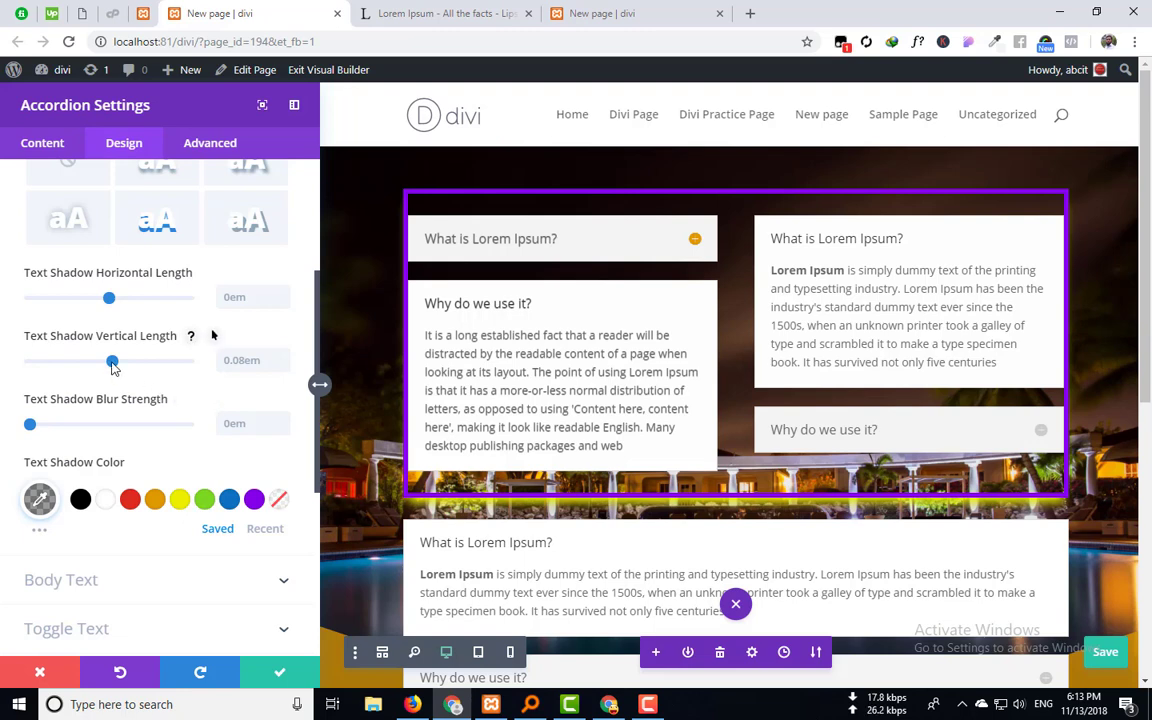
# Set the text shadow's vertical length to 0.39em, and try a blur strength of 0.23em before resetting the blur.
pyautogui.moveTo(112, 362); pyautogui.dragTo(124, 364)
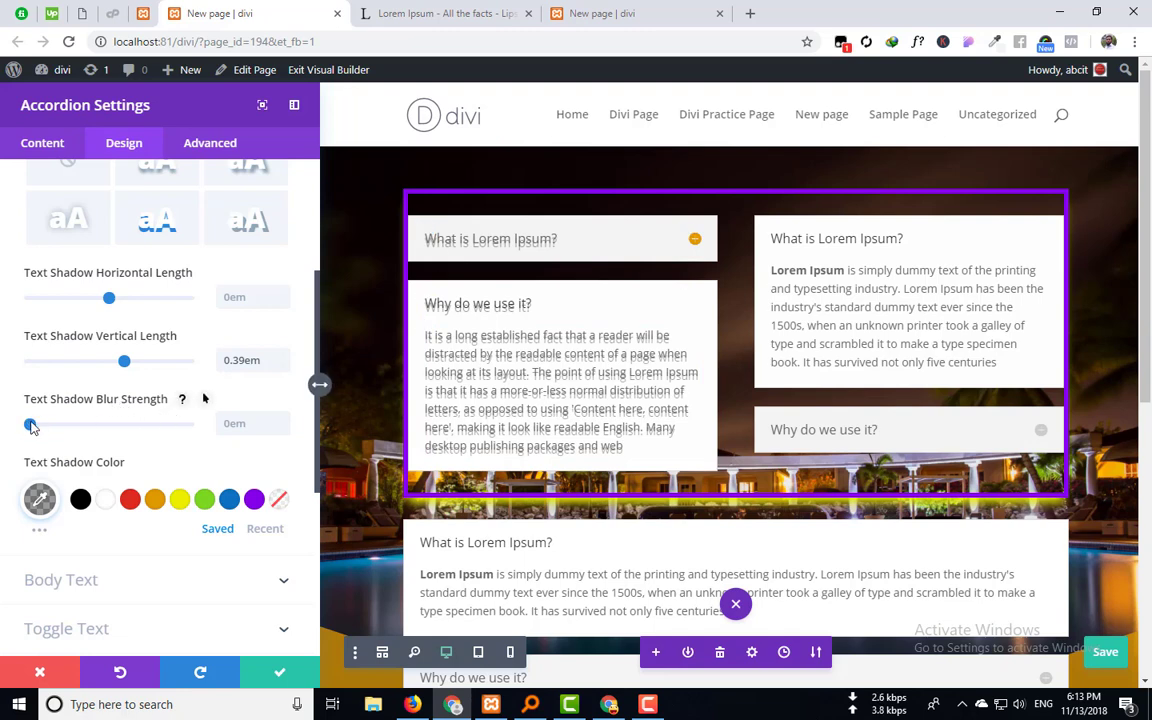
pyautogui.moveTo(31, 427)
pyautogui.mouseDown()
pyautogui.moveTo(76, 430)
pyautogui.moveTo(3, 428)
pyautogui.moveTo(230, 430)
pyautogui.moveTo(51, 427)
pyautogui.mouseUp()
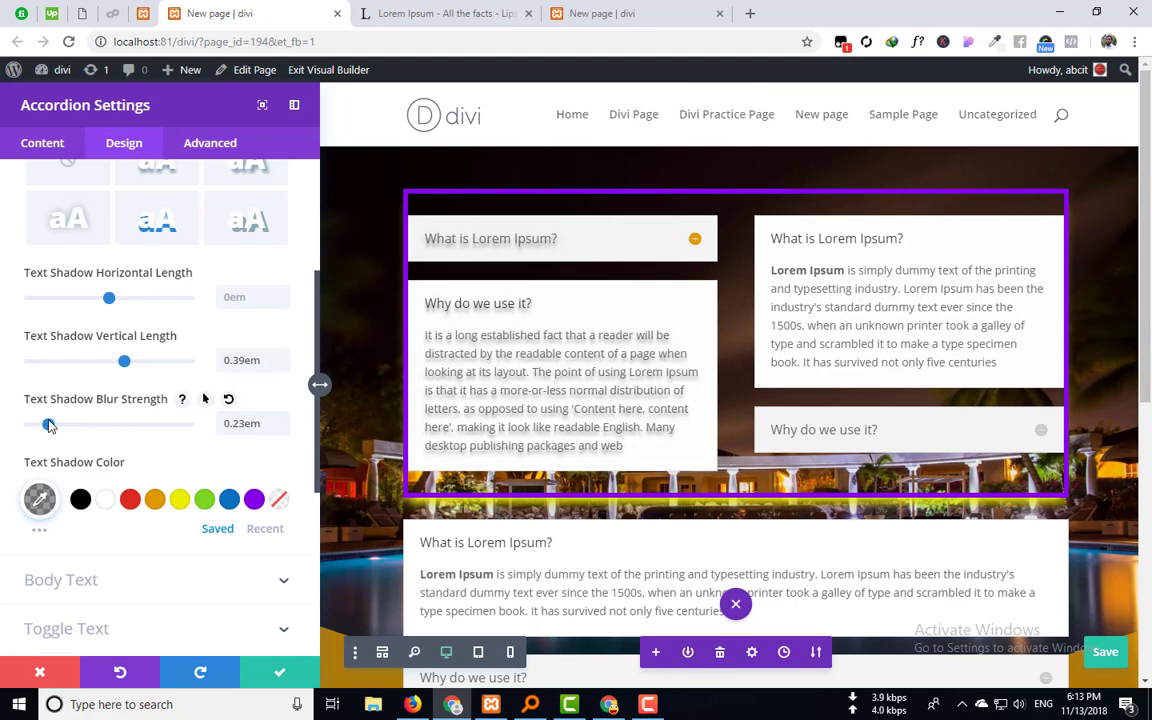
pyautogui.click(229, 401)
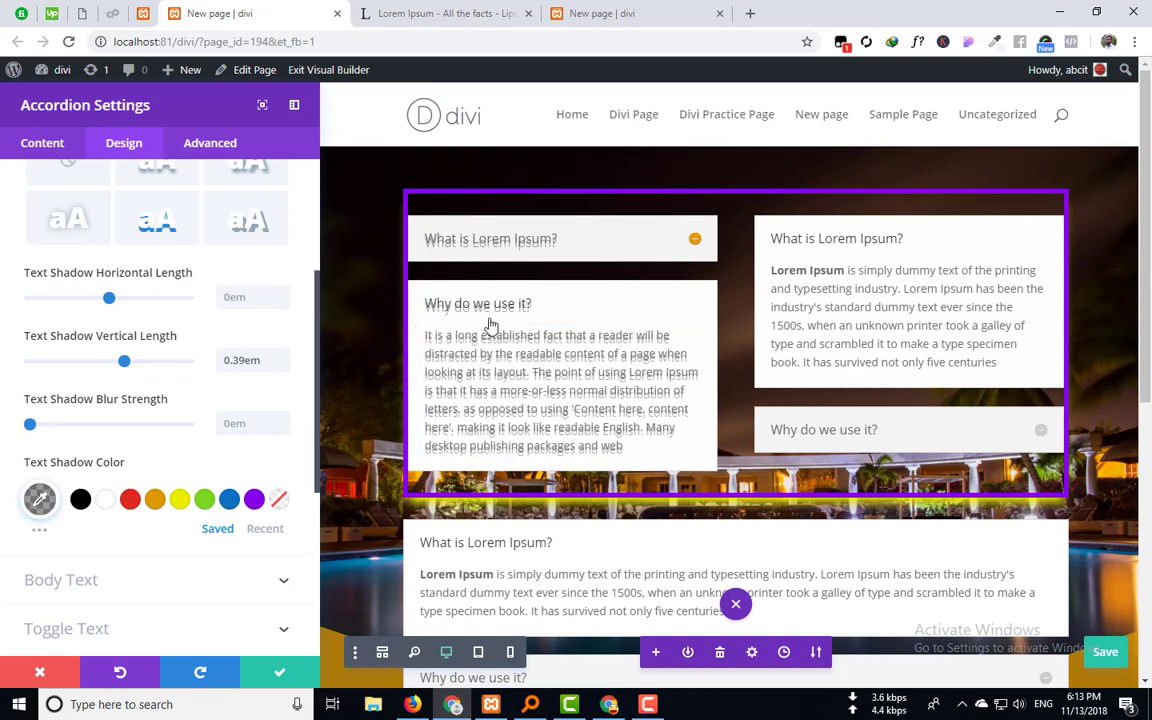
# Try green, purple, blue and orange text shadow colors, and remove the text shadow from the accordion.
pyautogui.click(204, 499)
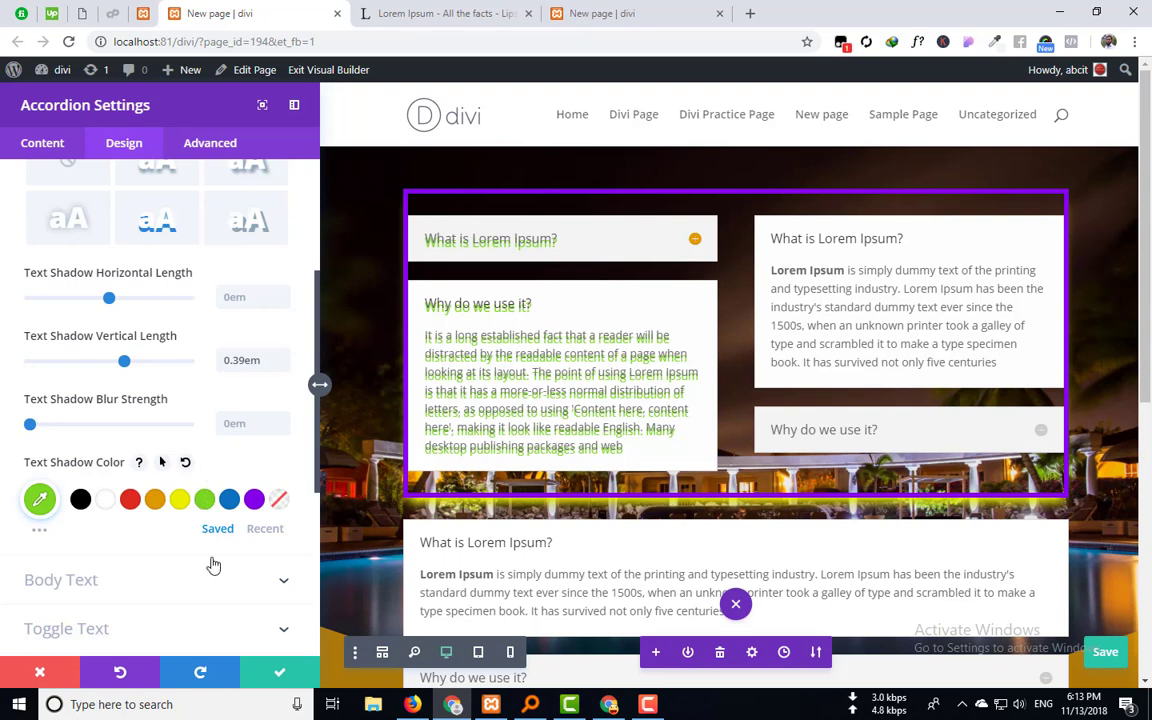
pyautogui.click(255, 500)
pyautogui.click(228, 502)
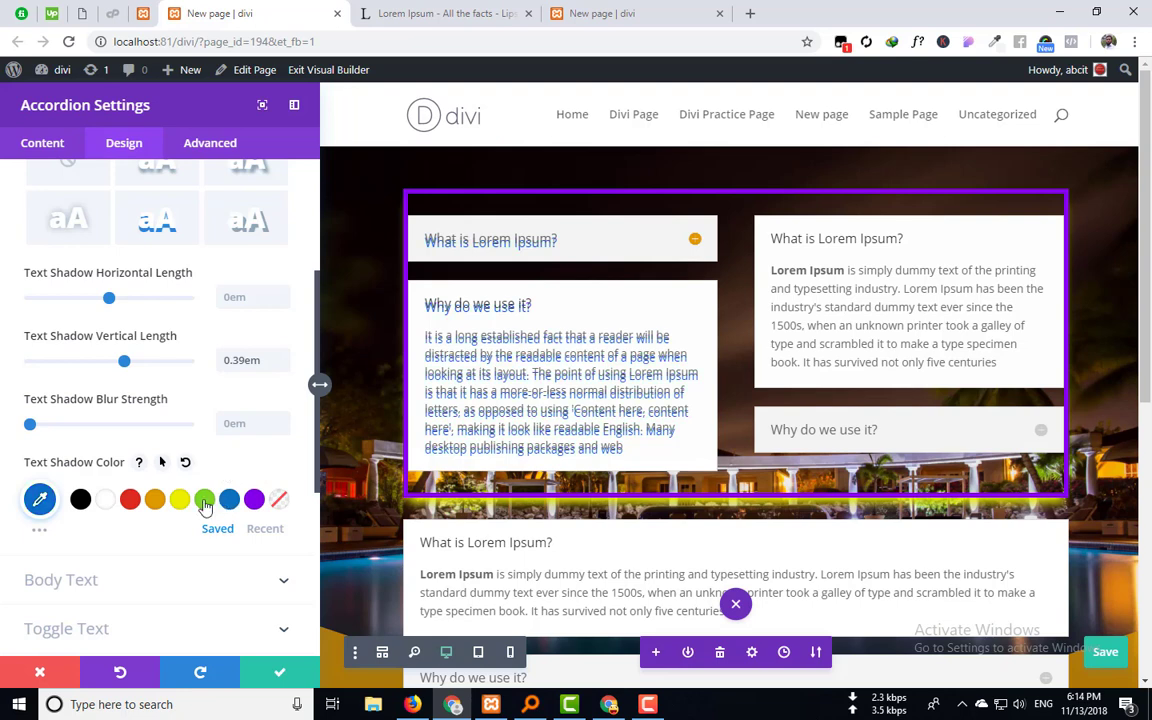
pyautogui.click(155, 499)
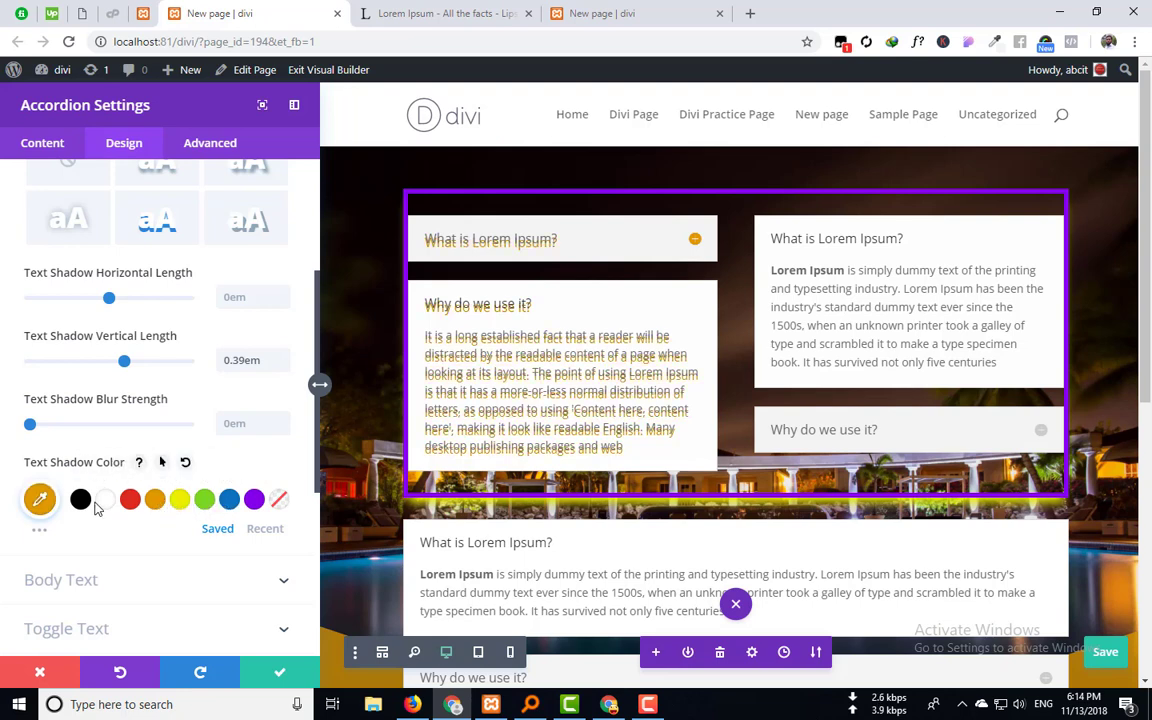
pyautogui.scroll(3, 240, 420)
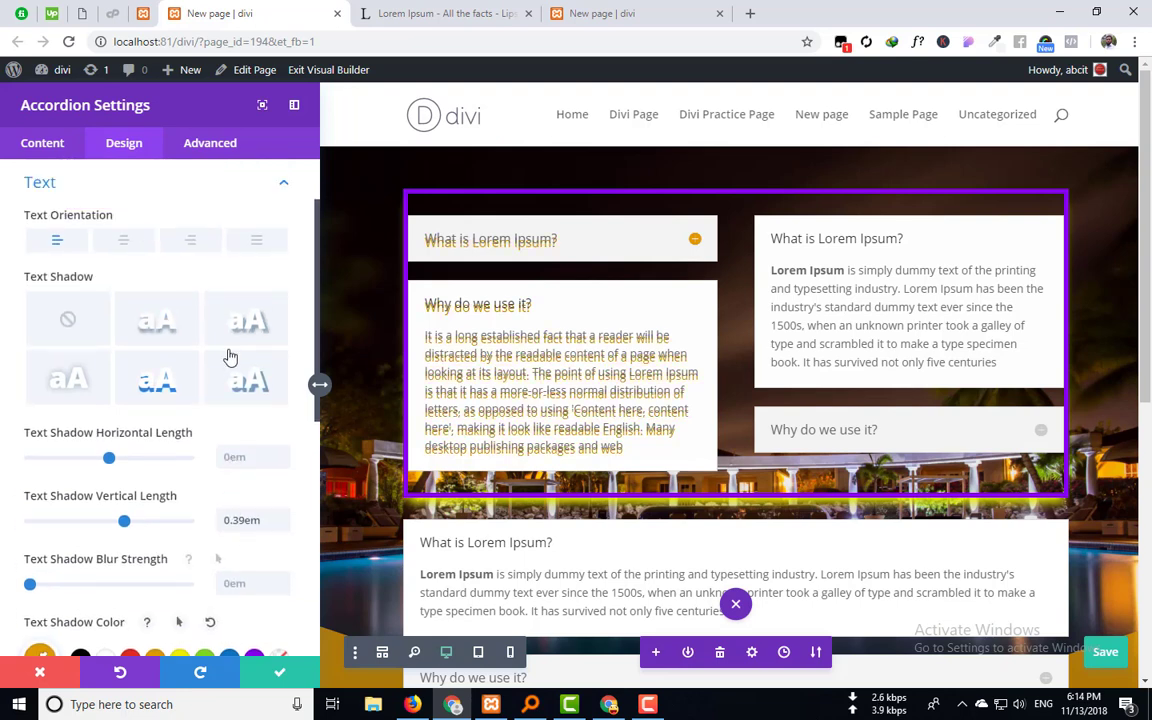
pyautogui.click(66, 301)
# Set the accordion's body font to Aclonica.
pyautogui.scroll(-3, 149, 398)
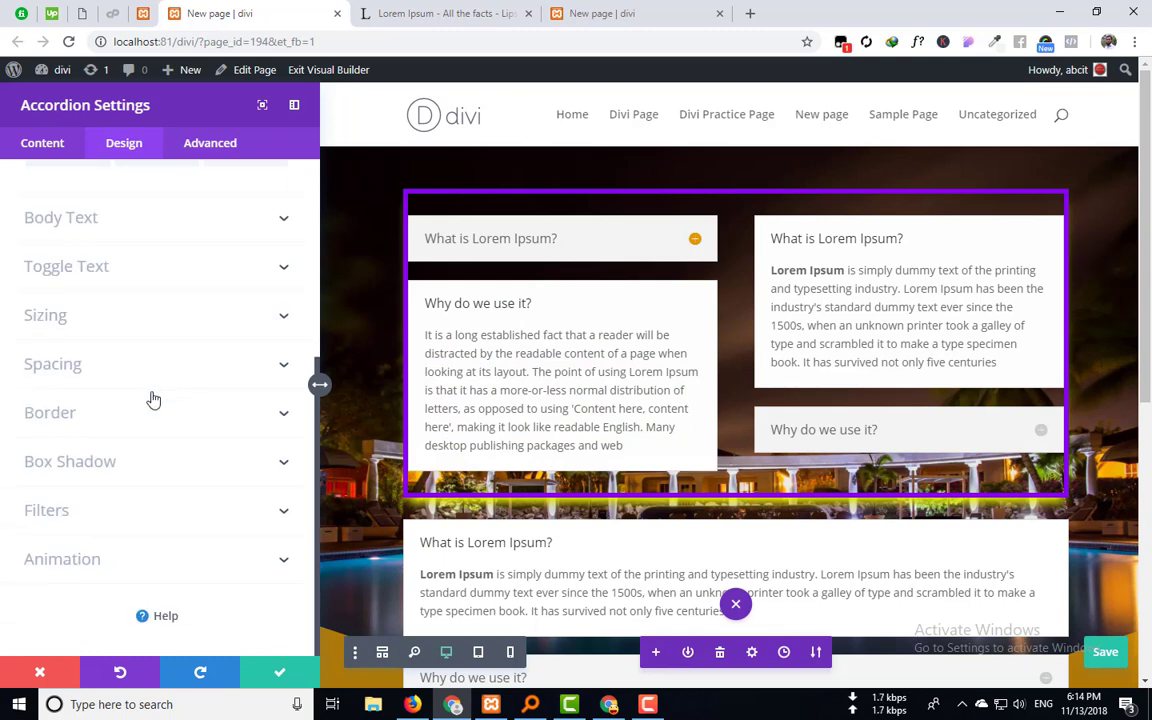
pyautogui.scroll(2, 153, 399)
pyautogui.click(149, 394)
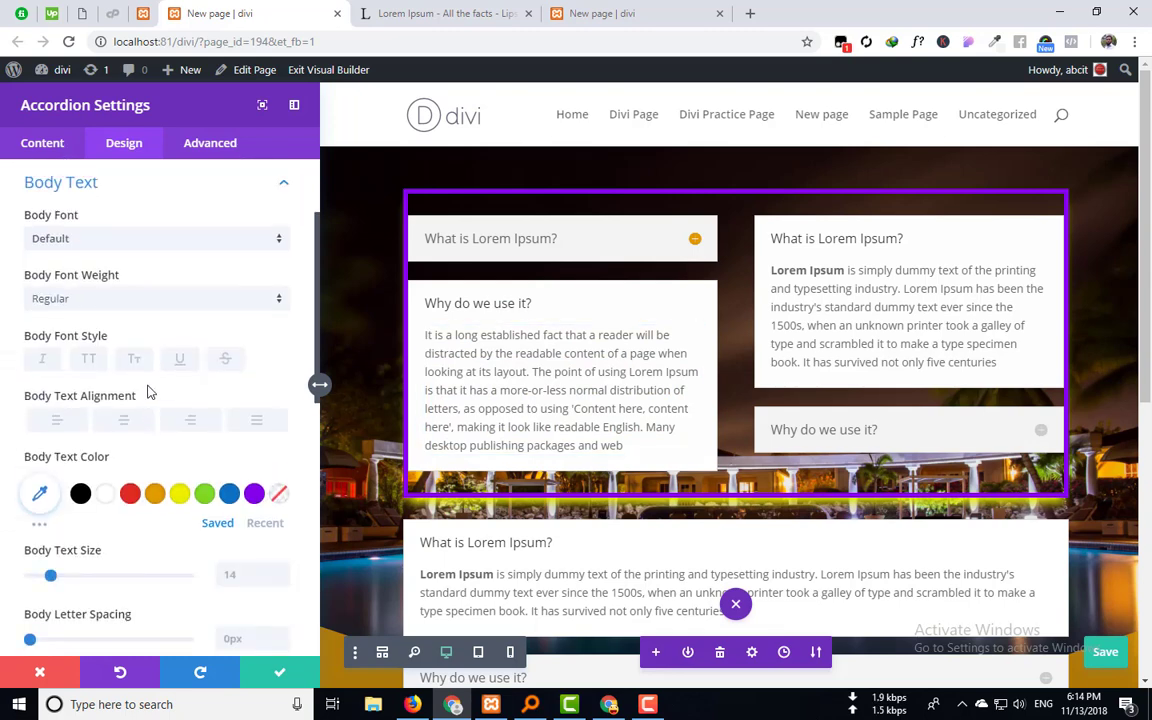
pyautogui.scroll(1, 147, 392)
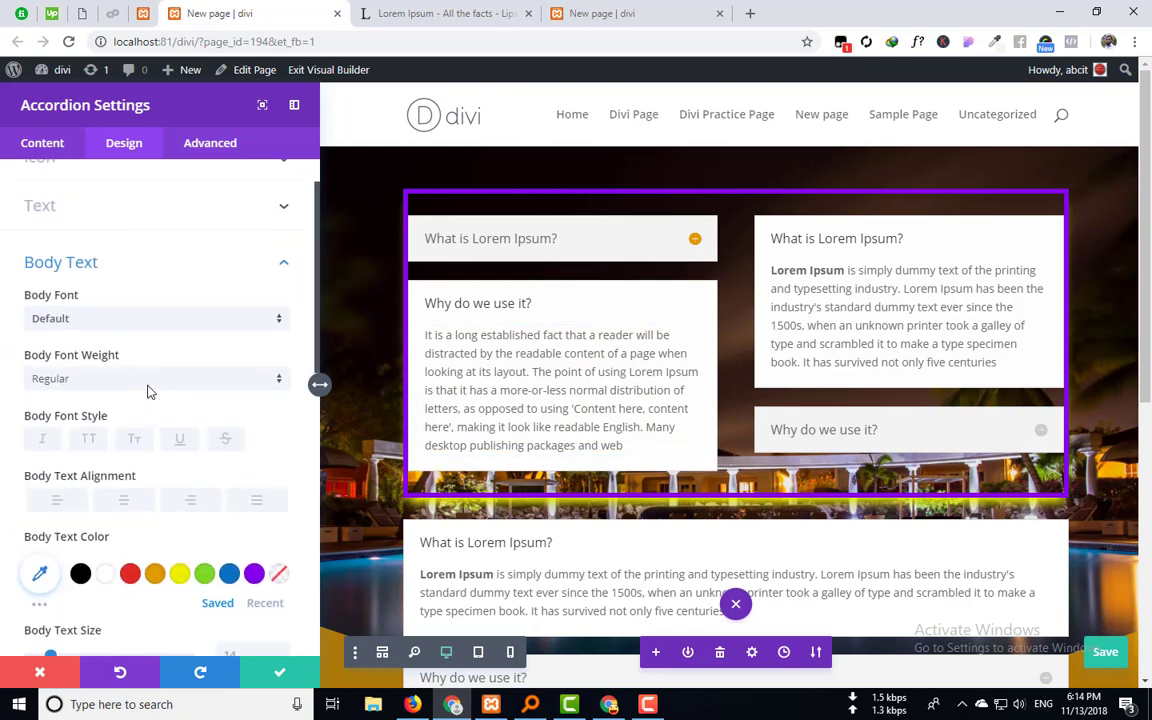
pyautogui.click(144, 324)
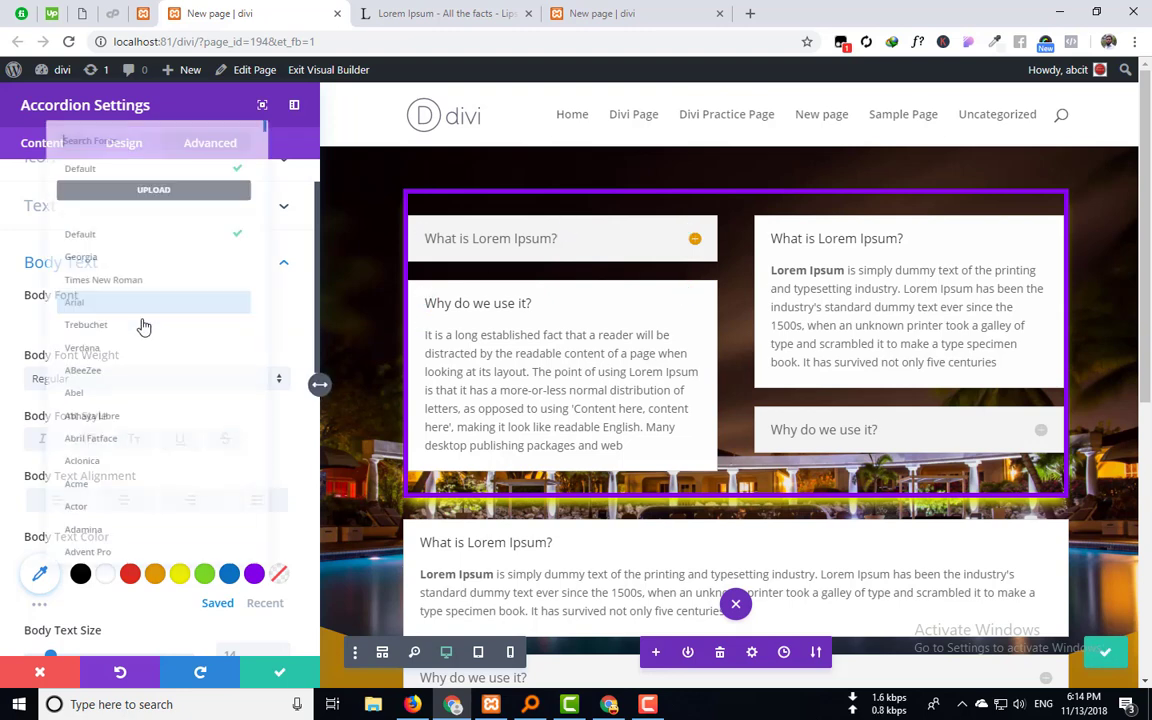
pyautogui.click(123, 486)
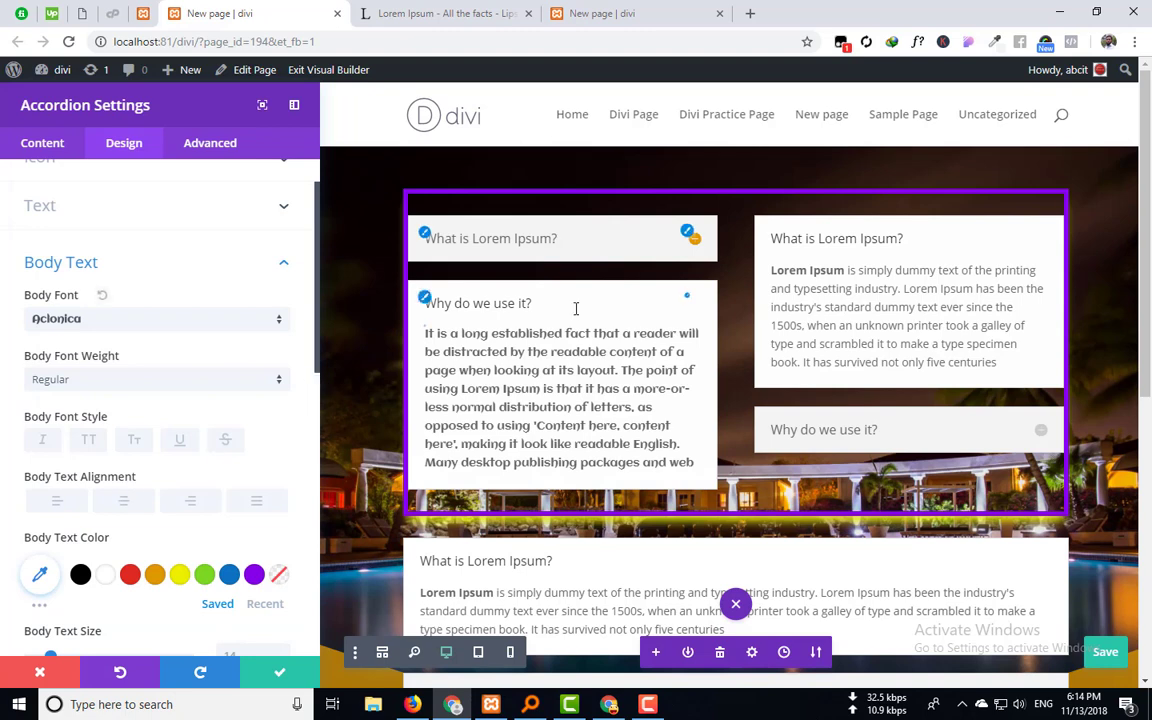
# Expand the "What is Lorem Ipsum?" accordion item to check its body text font.
pyautogui.click(694, 243)
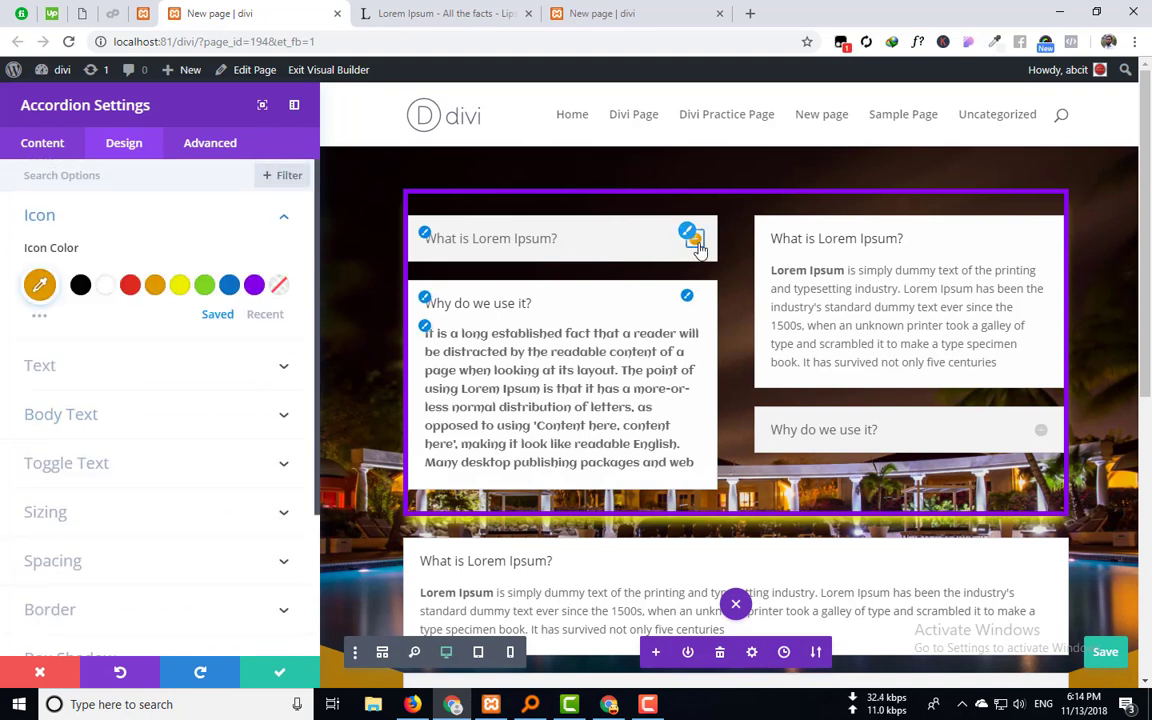
pyautogui.click(697, 240)
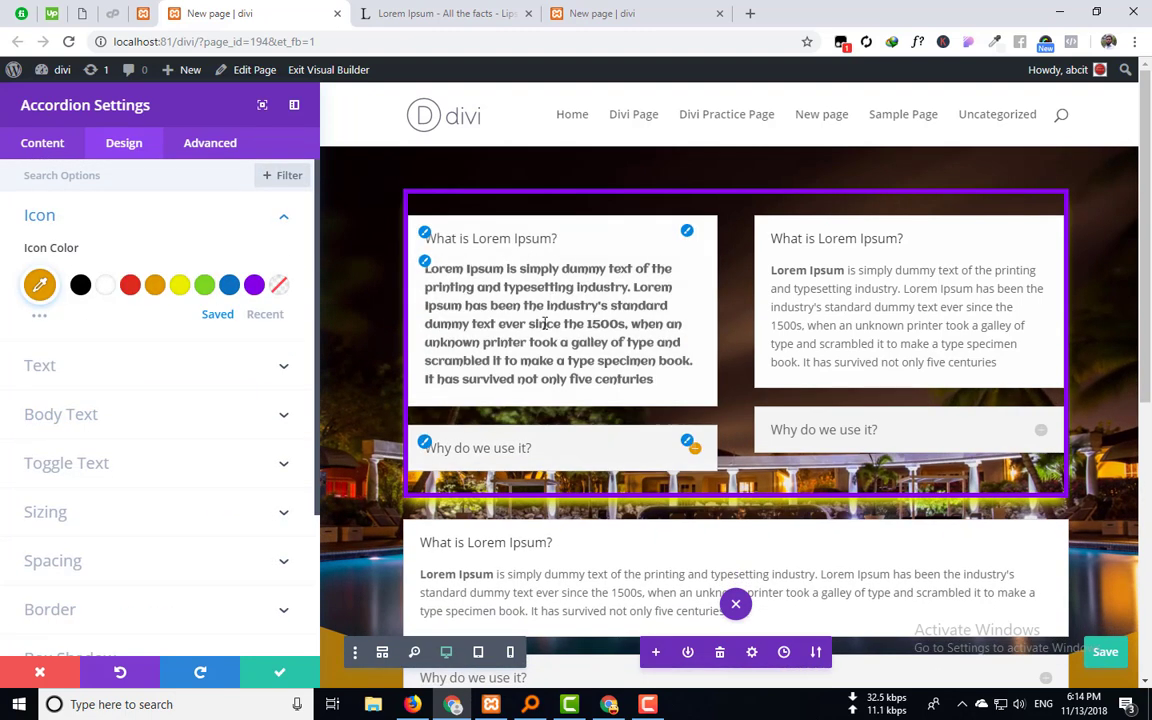
pyautogui.click(525, 304)
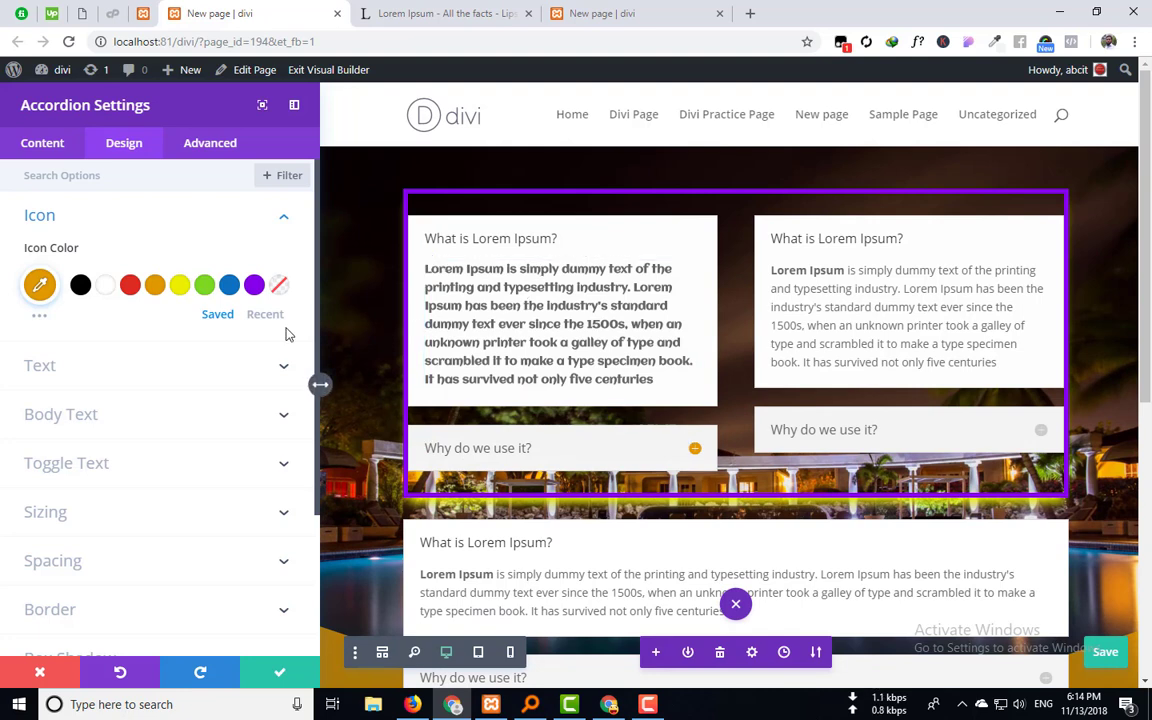
# Return to the accordion's body text settings and set the body font to Abel.
pyautogui.click(86, 371)
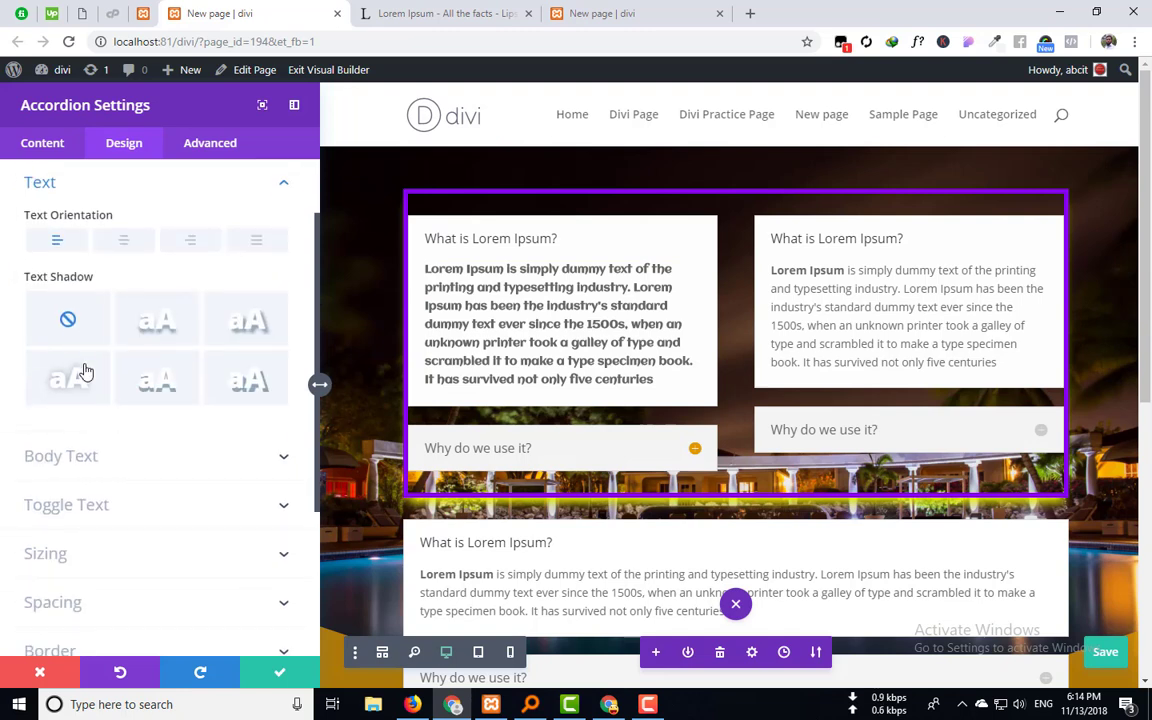
pyautogui.click(129, 457)
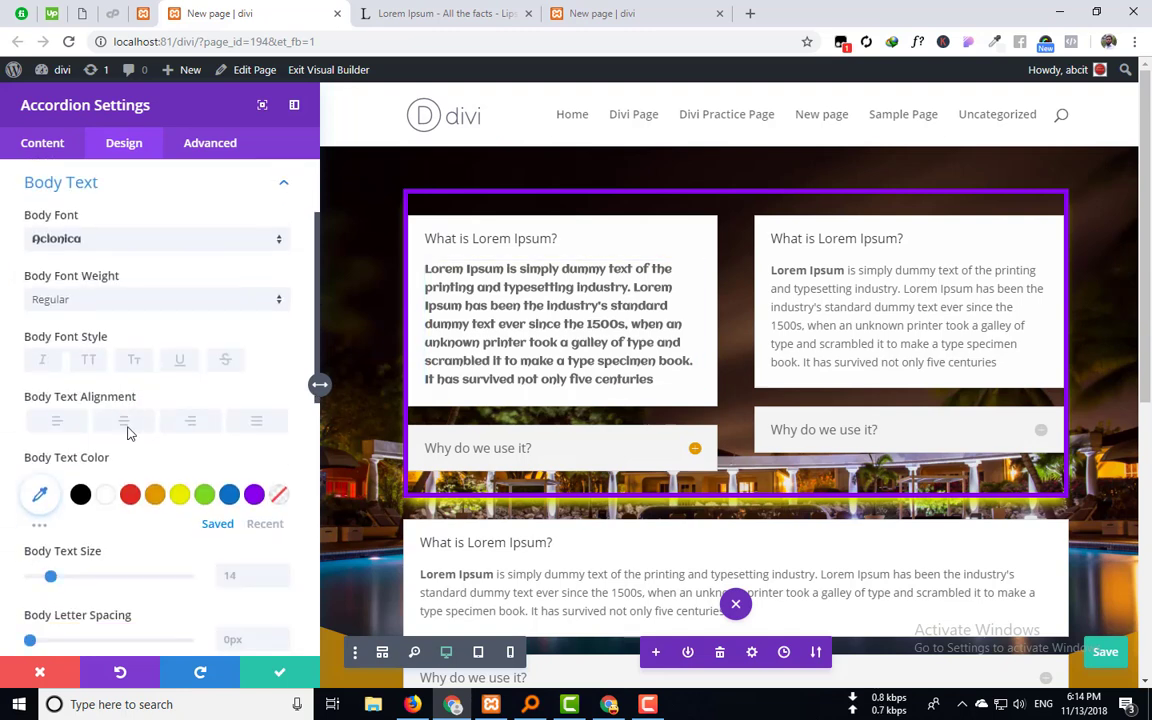
pyautogui.click(118, 243)
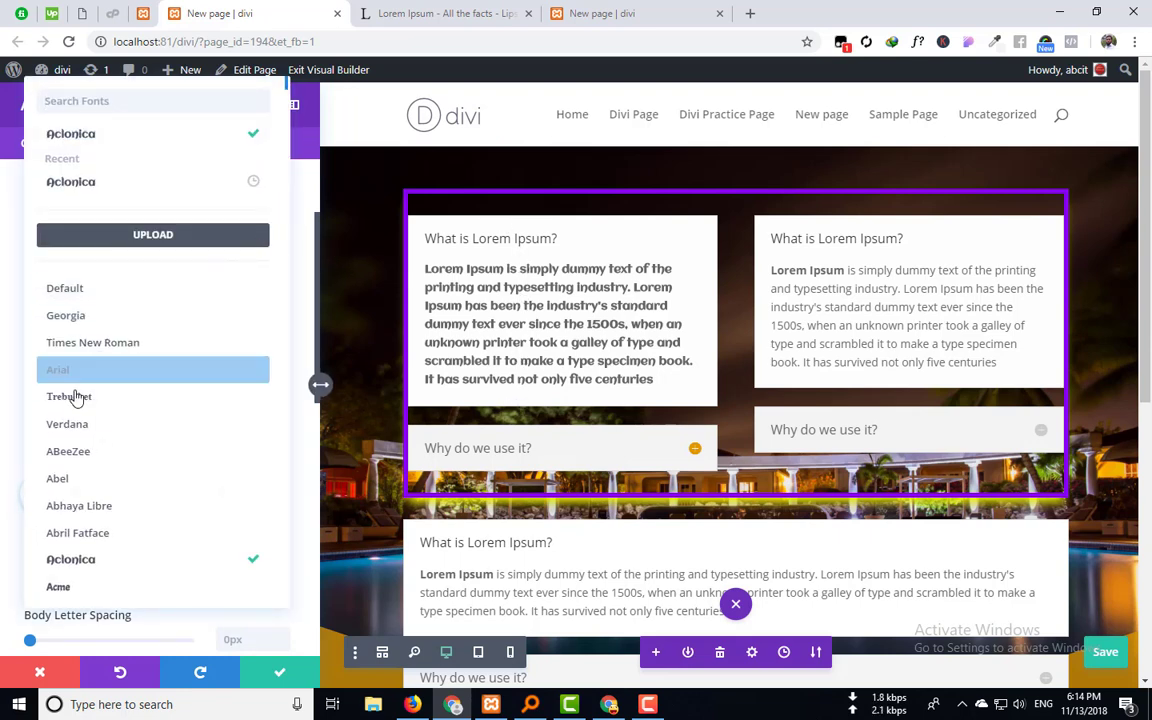
pyautogui.click(89, 480)
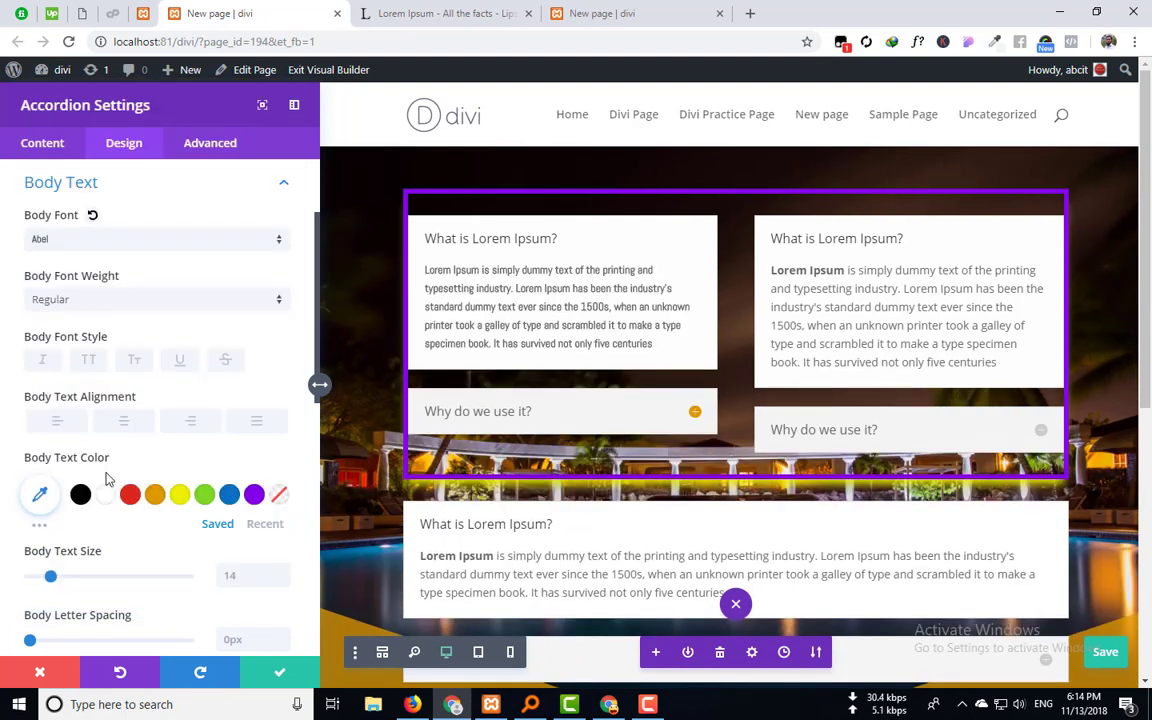
# Set the accordion's body text to Bold weight and the Default font, viewing it in the expanded "Why do we use it?" item.
pyautogui.click(139, 309)
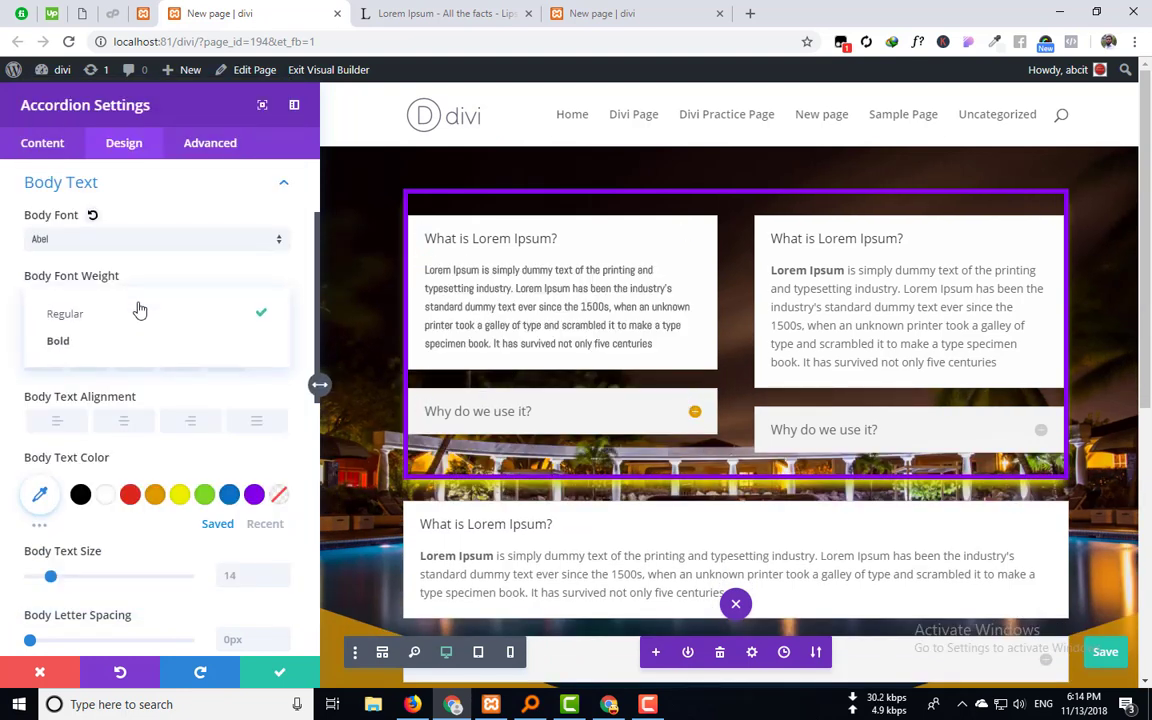
pyautogui.click(94, 349)
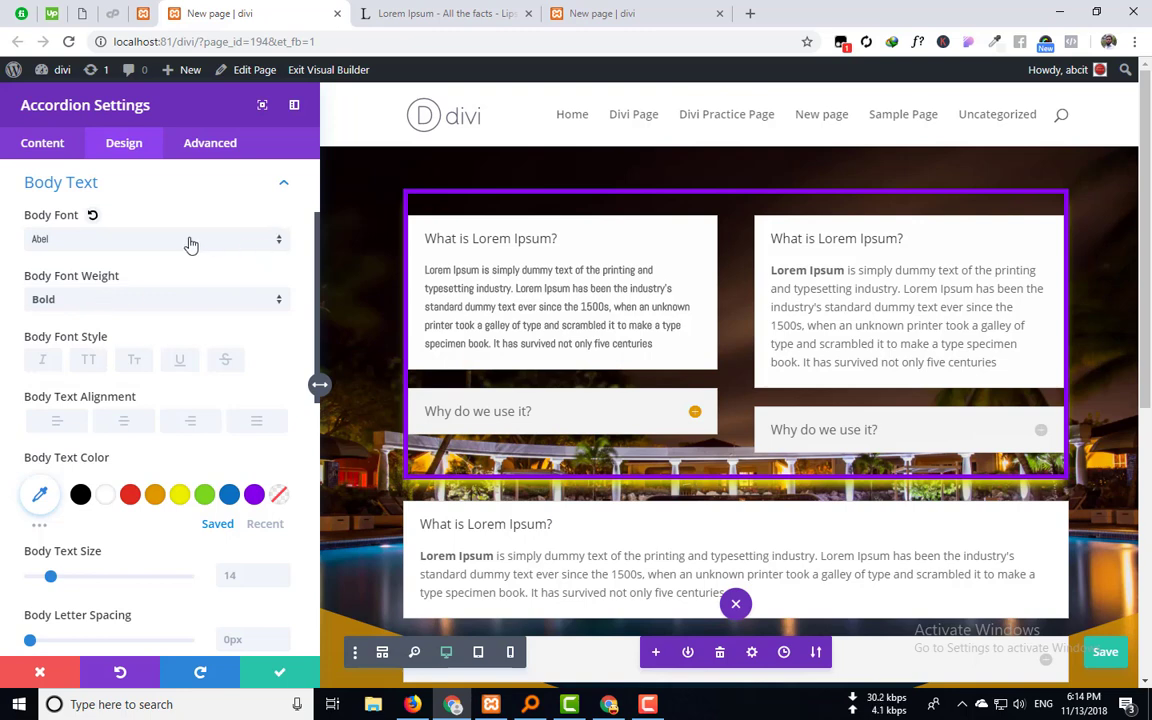
pyautogui.click(697, 421)
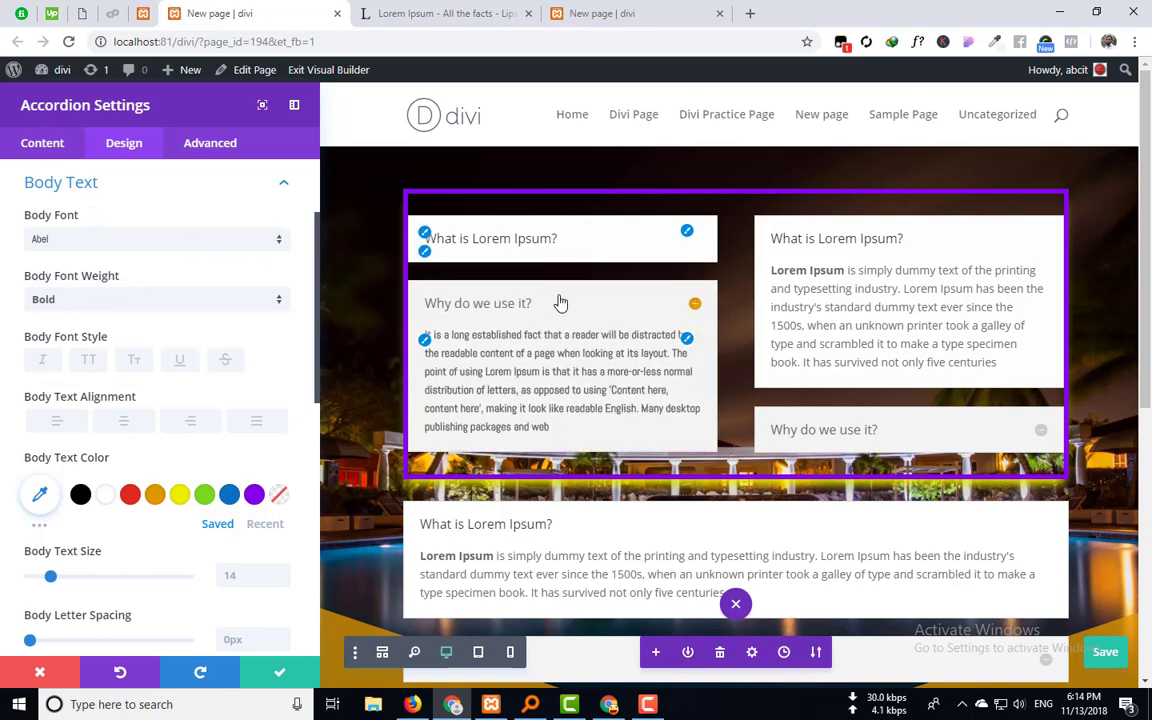
pyautogui.click(142, 245)
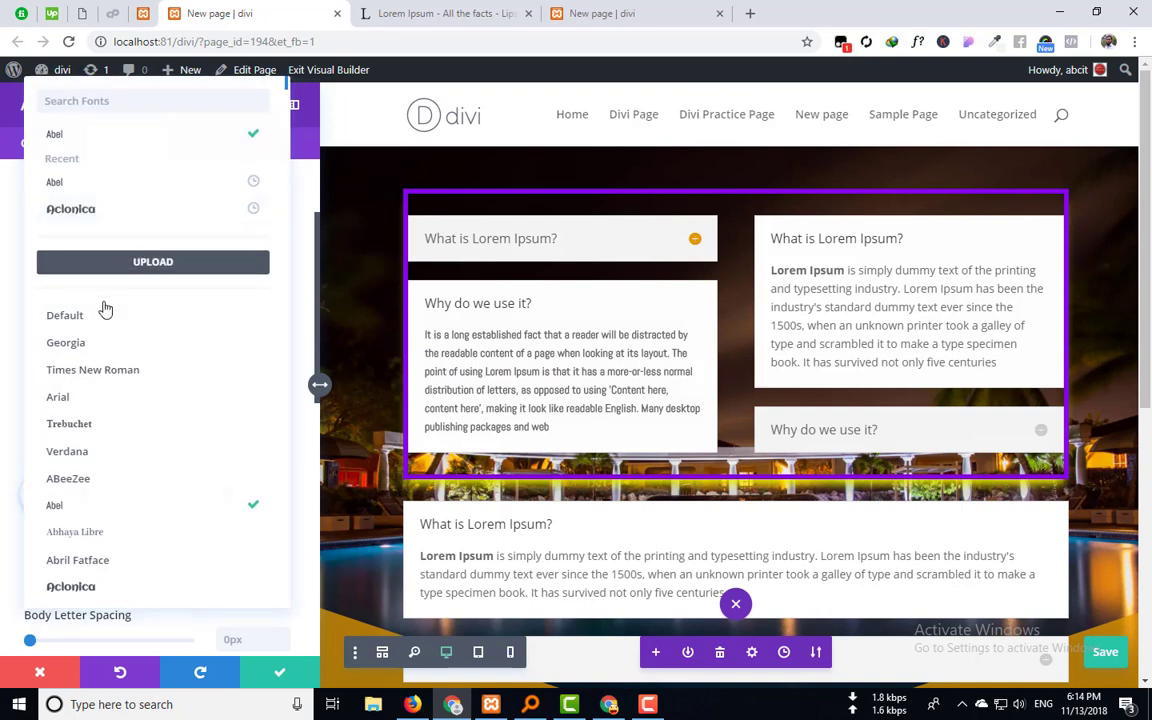
pyautogui.click(90, 318)
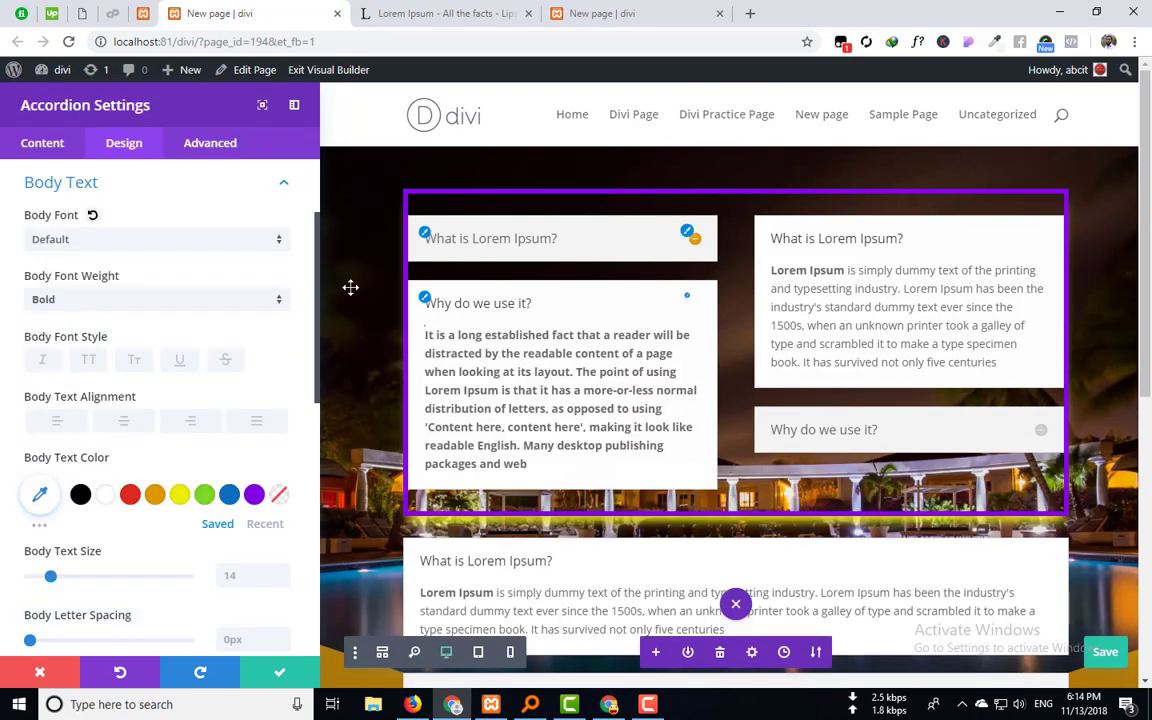
# Try the Regular, Semi Bold and Light body font weights and return the weight to Bold.
pyautogui.click(125, 300)
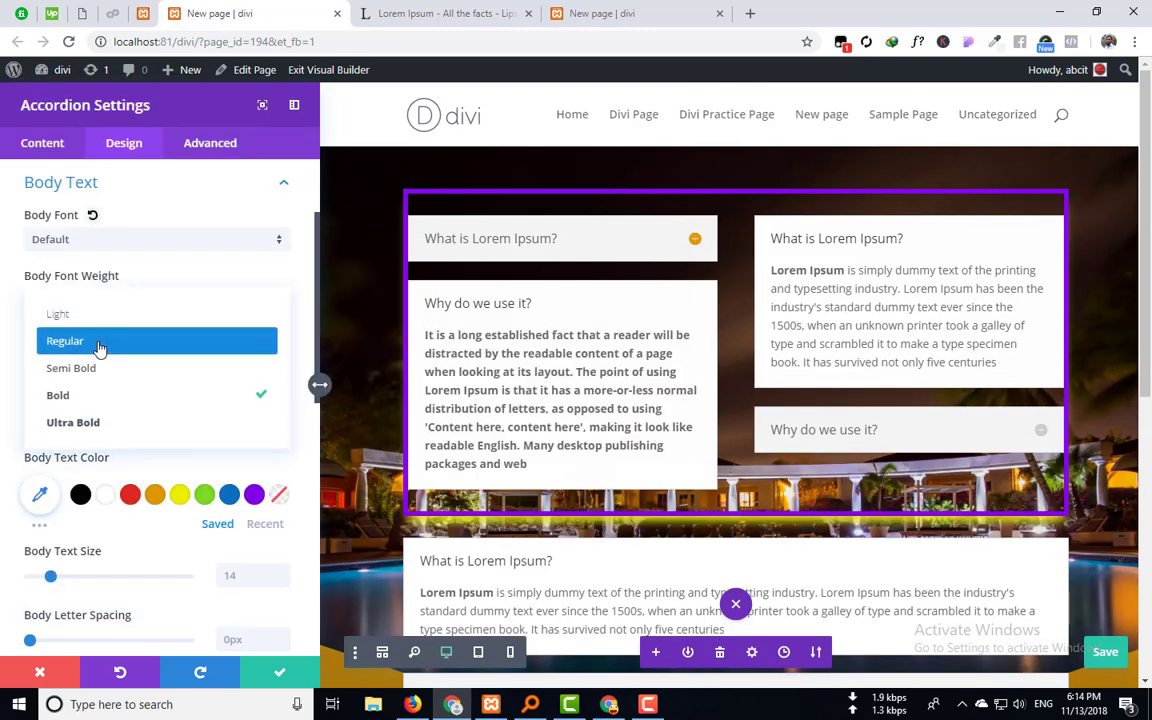
pyautogui.click(101, 342)
pyautogui.click(130, 305)
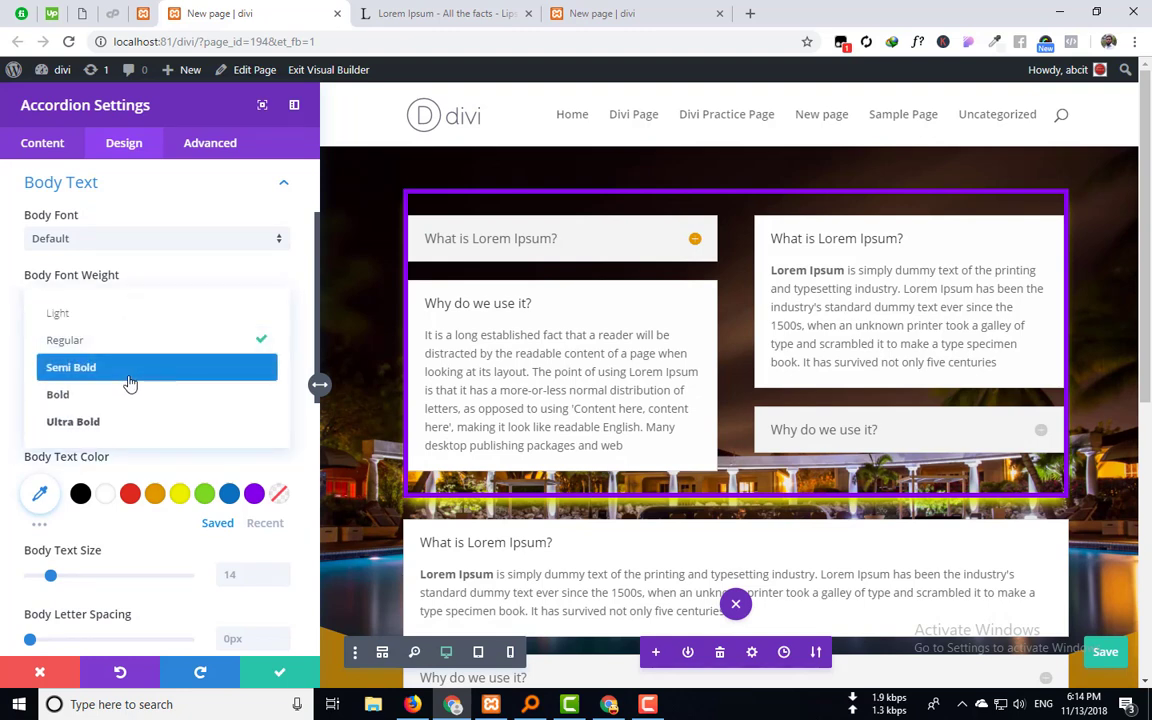
pyautogui.click(128, 372)
pyautogui.click(170, 300)
pyautogui.click(140, 240)
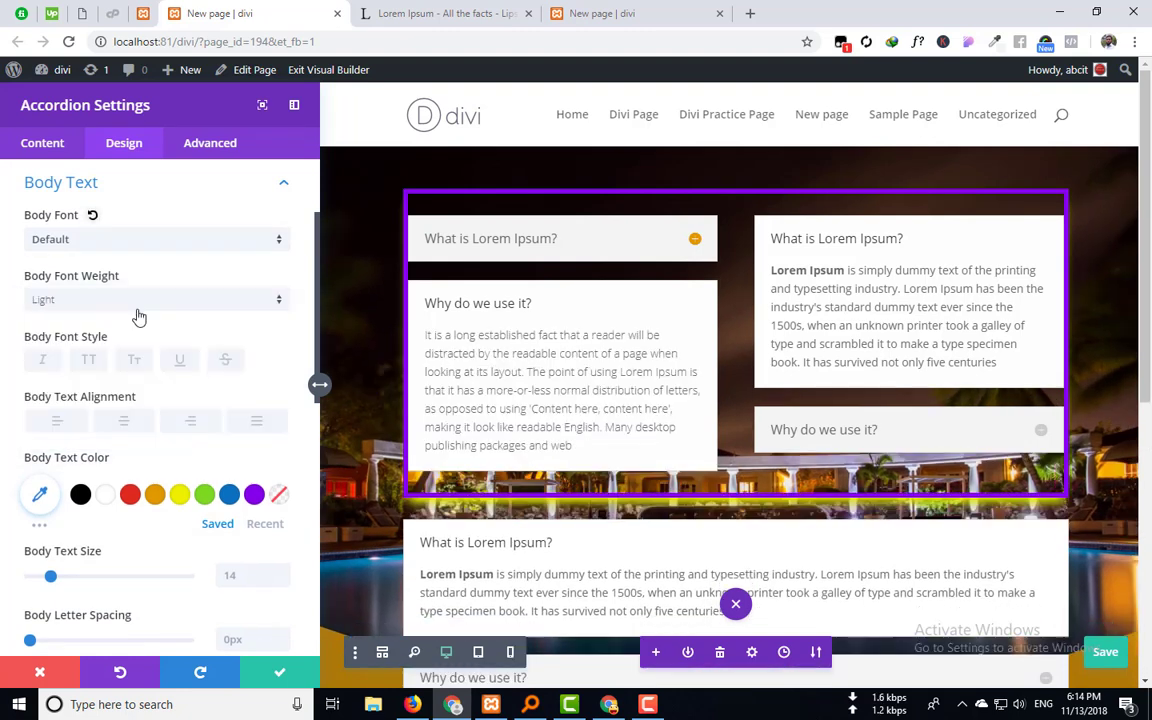
pyautogui.click(156, 297)
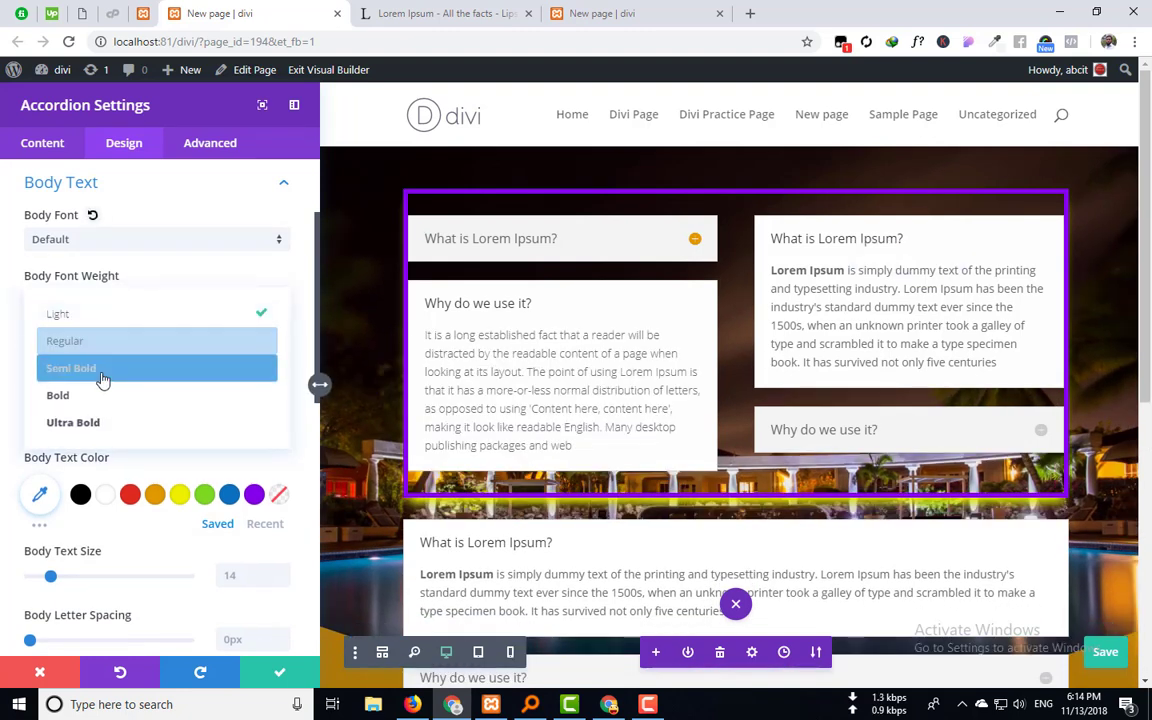
pyautogui.click(150, 393)
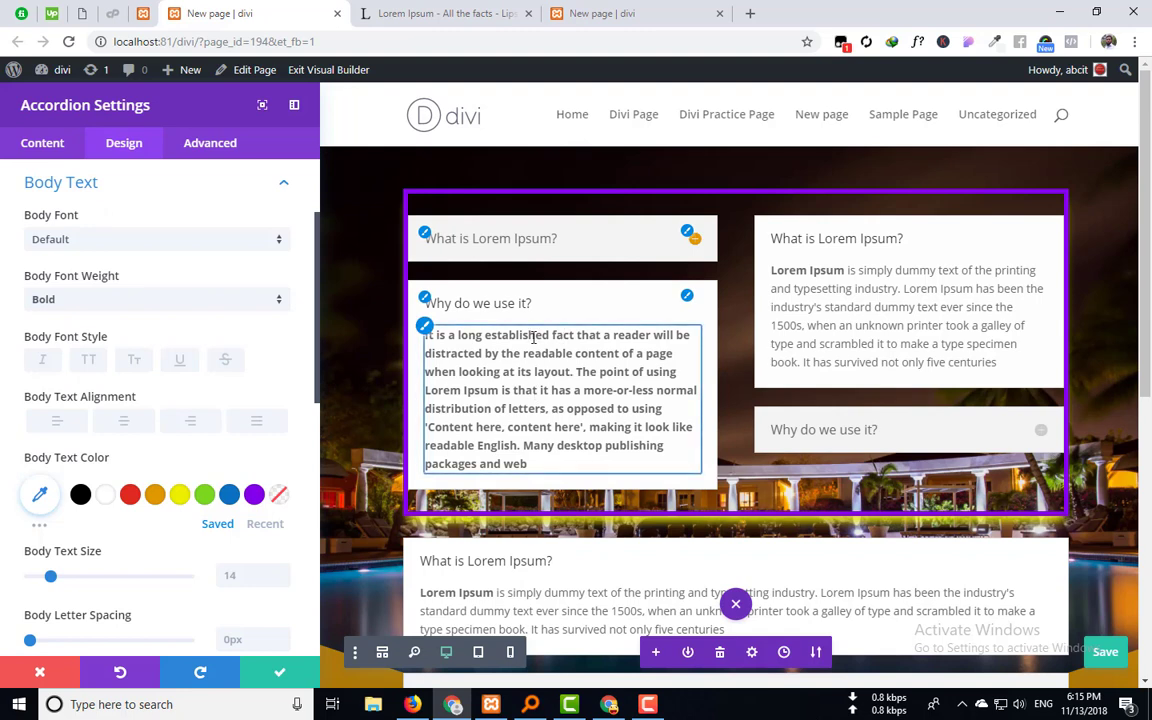
# Try the italic, uppercase and small caps styles on the body text and turn each one off again.
pyautogui.click(46, 361)
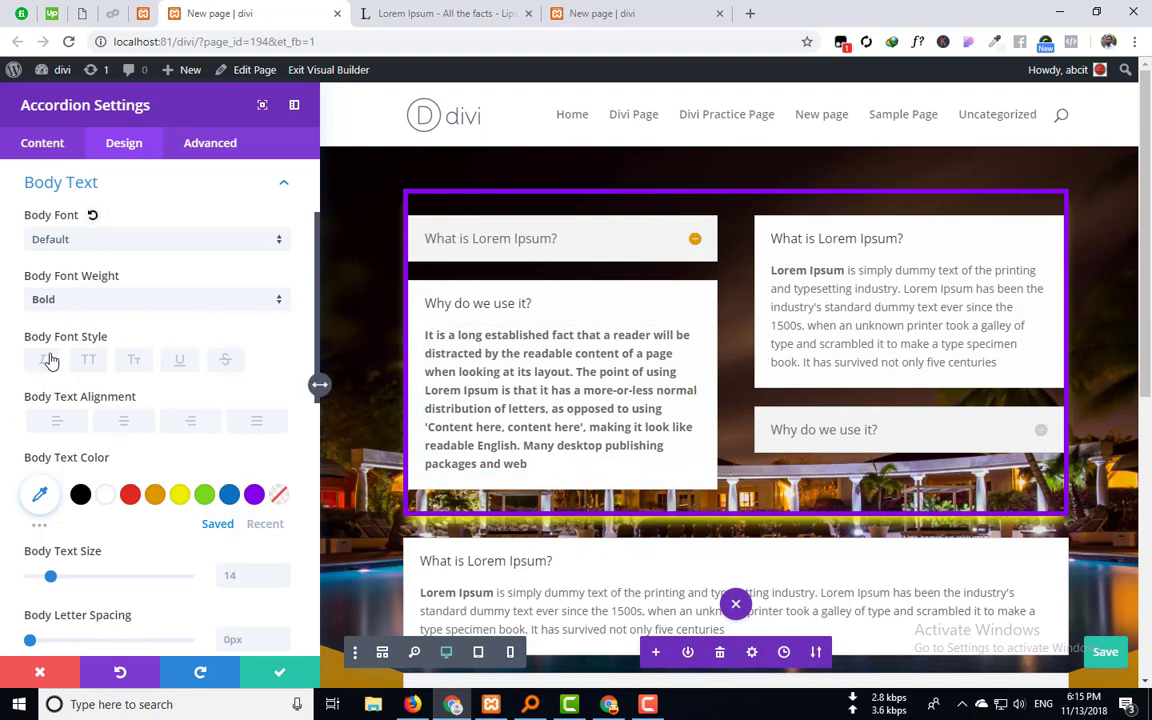
pyautogui.click(89, 361)
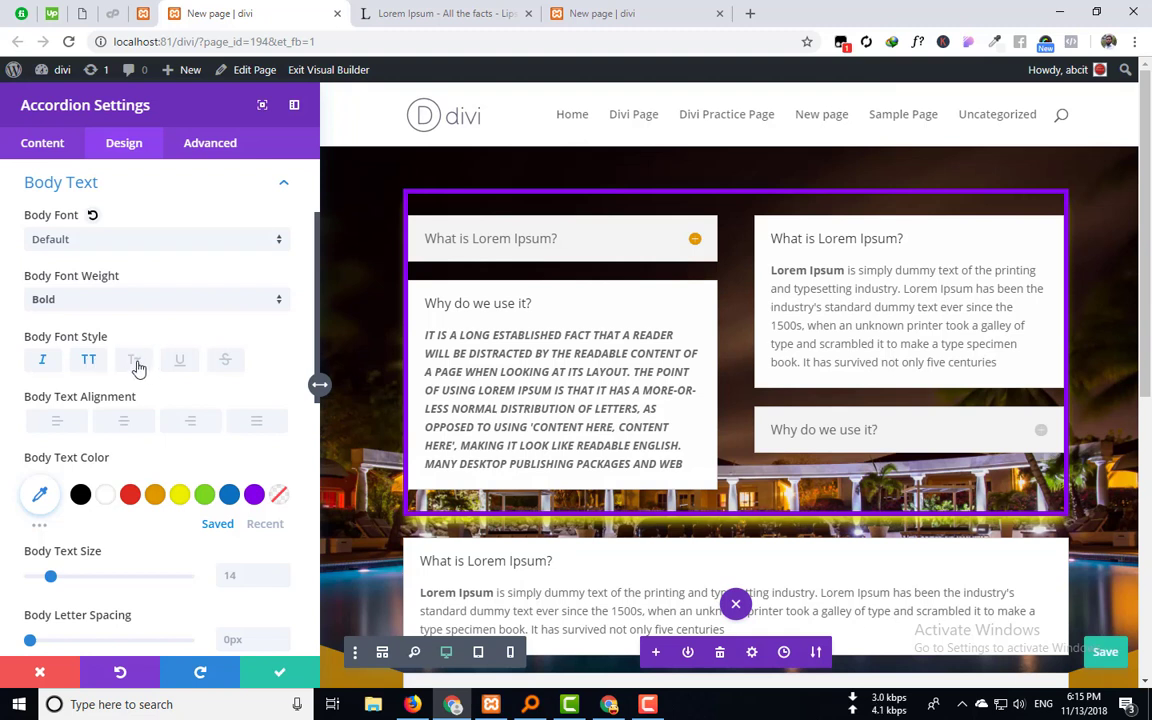
pyautogui.click(89, 363)
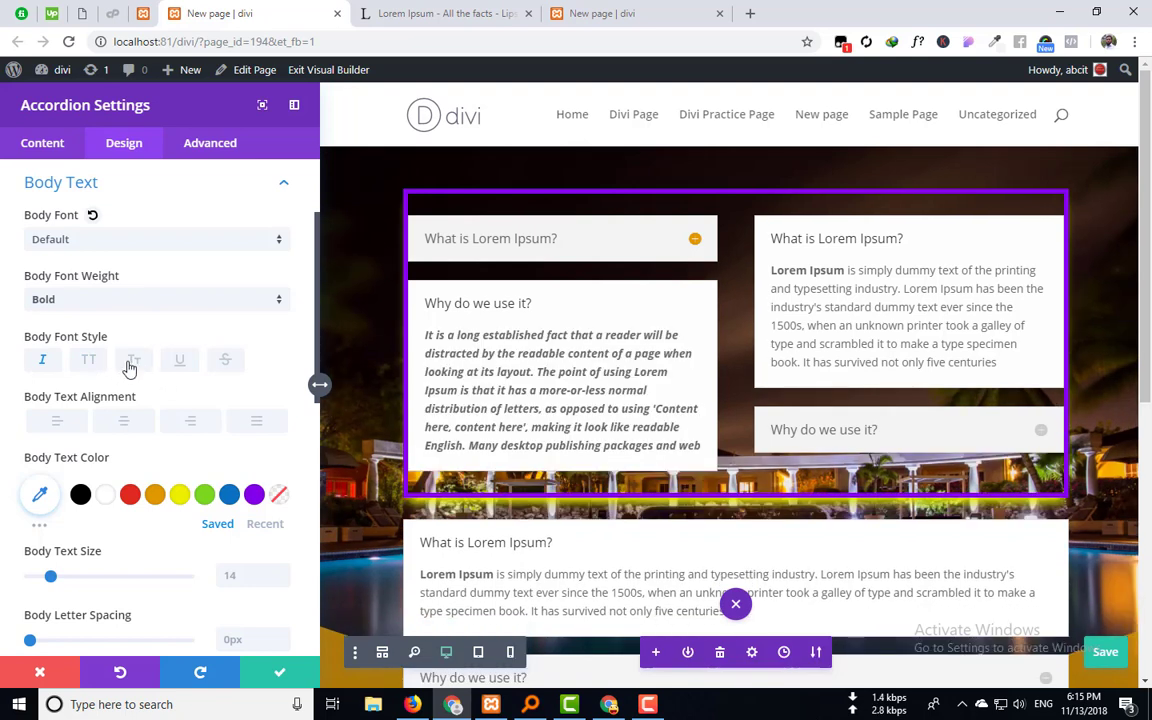
pyautogui.click(131, 364)
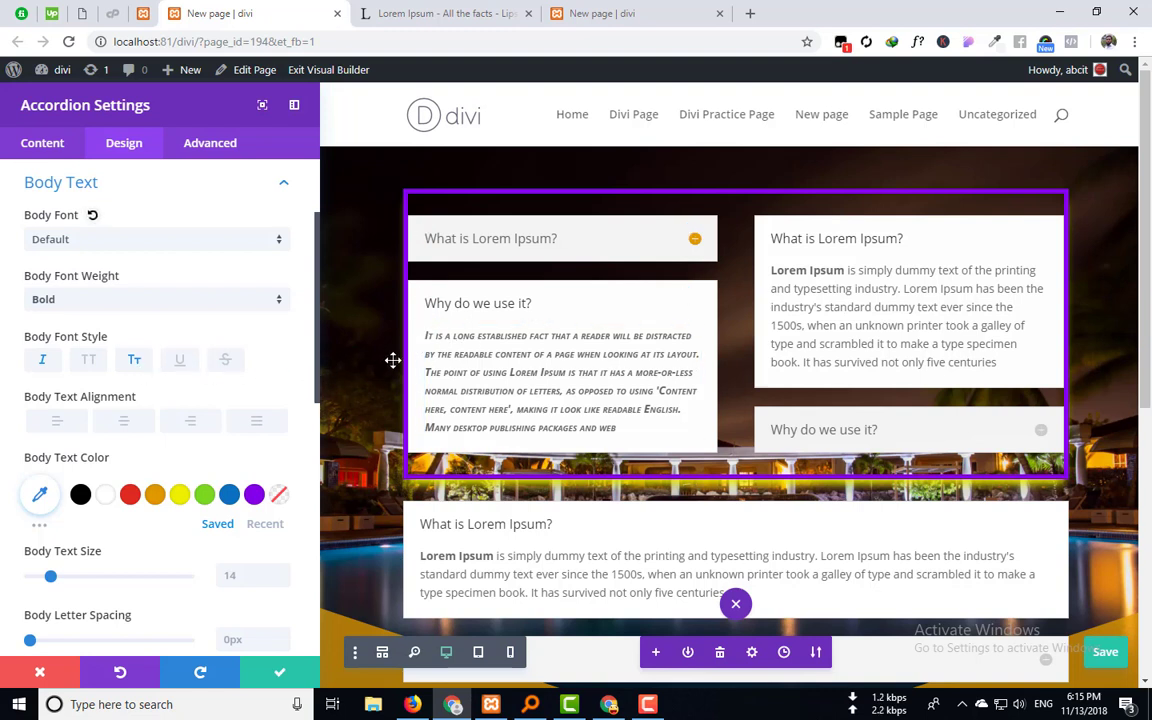
pyautogui.moveTo(425, 337); pyautogui.dragTo(444, 337)
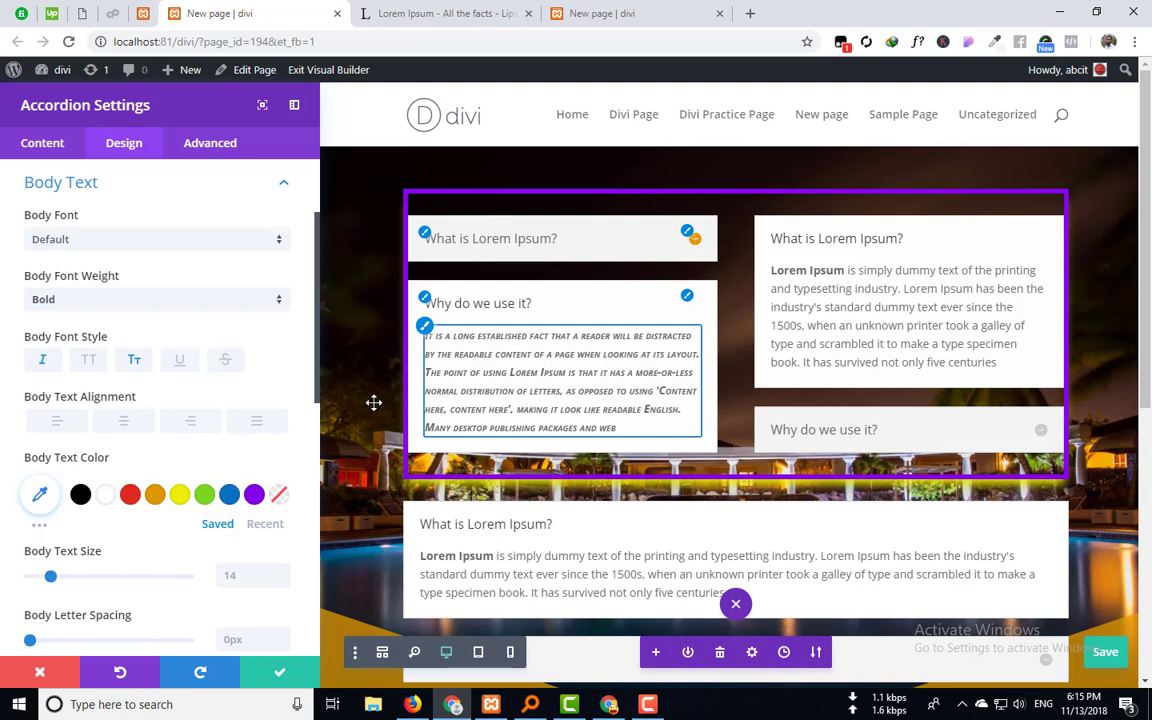
pyautogui.click(134, 361)
pyautogui.click(43, 361)
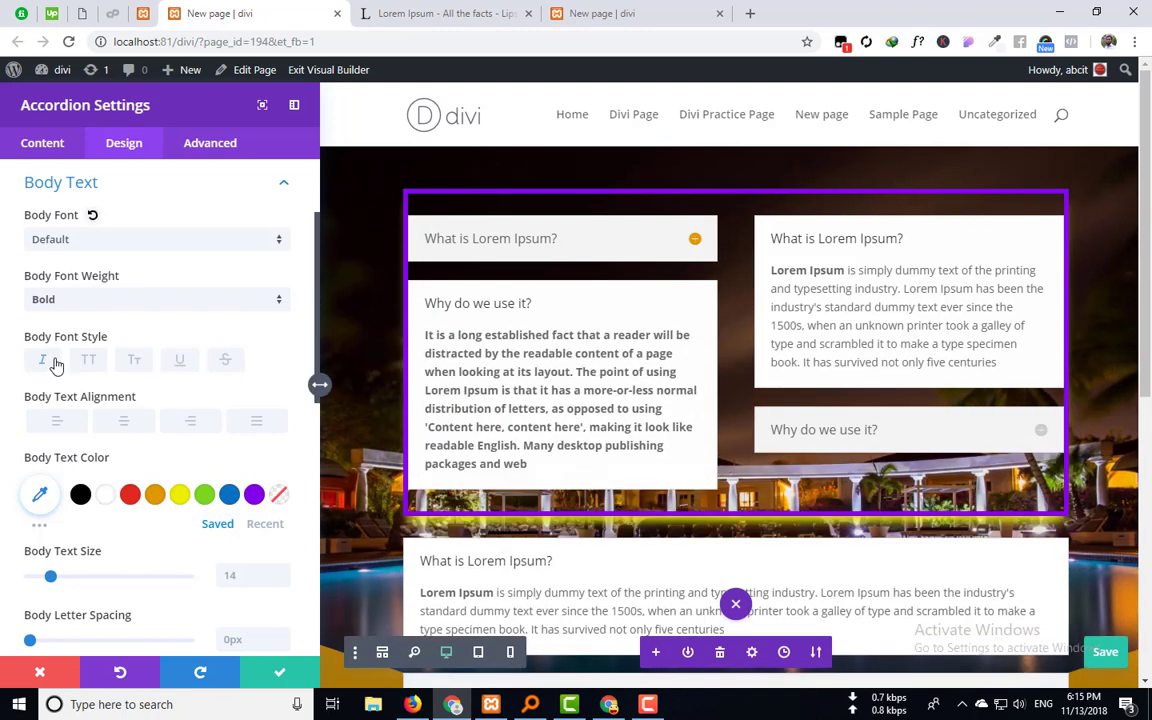
# Try underline and strikethrough on the accordion's body text and turn both off again.
pyautogui.click(183, 361)
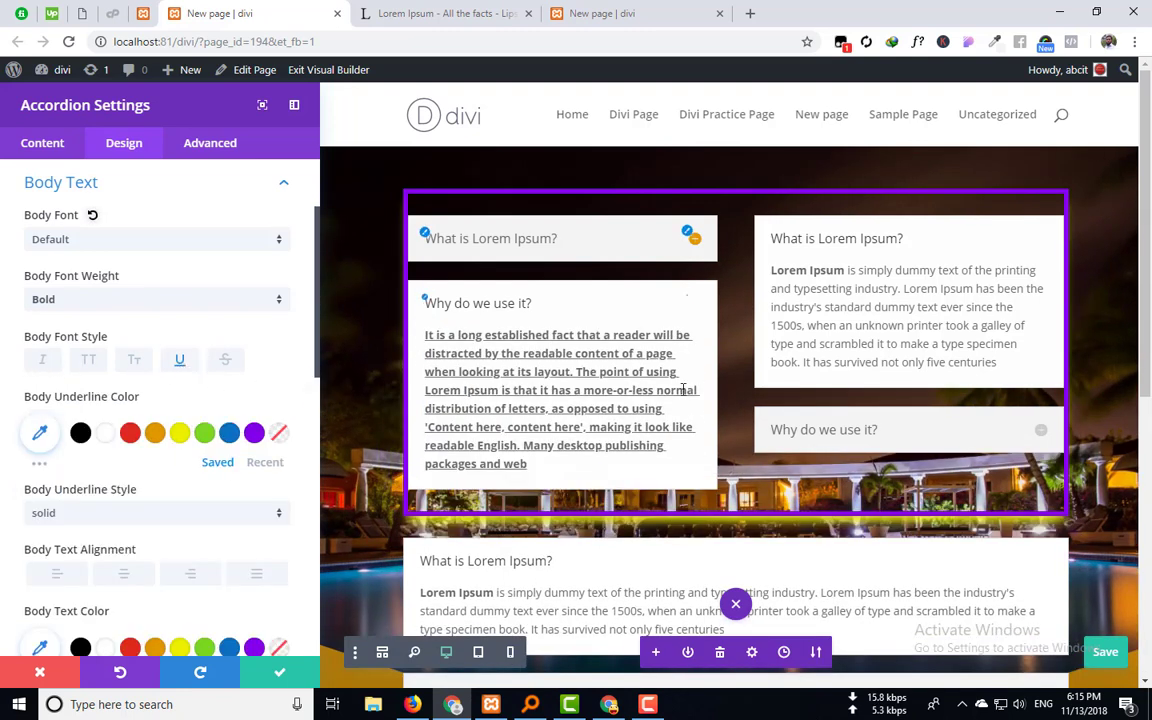
pyautogui.click(180, 360)
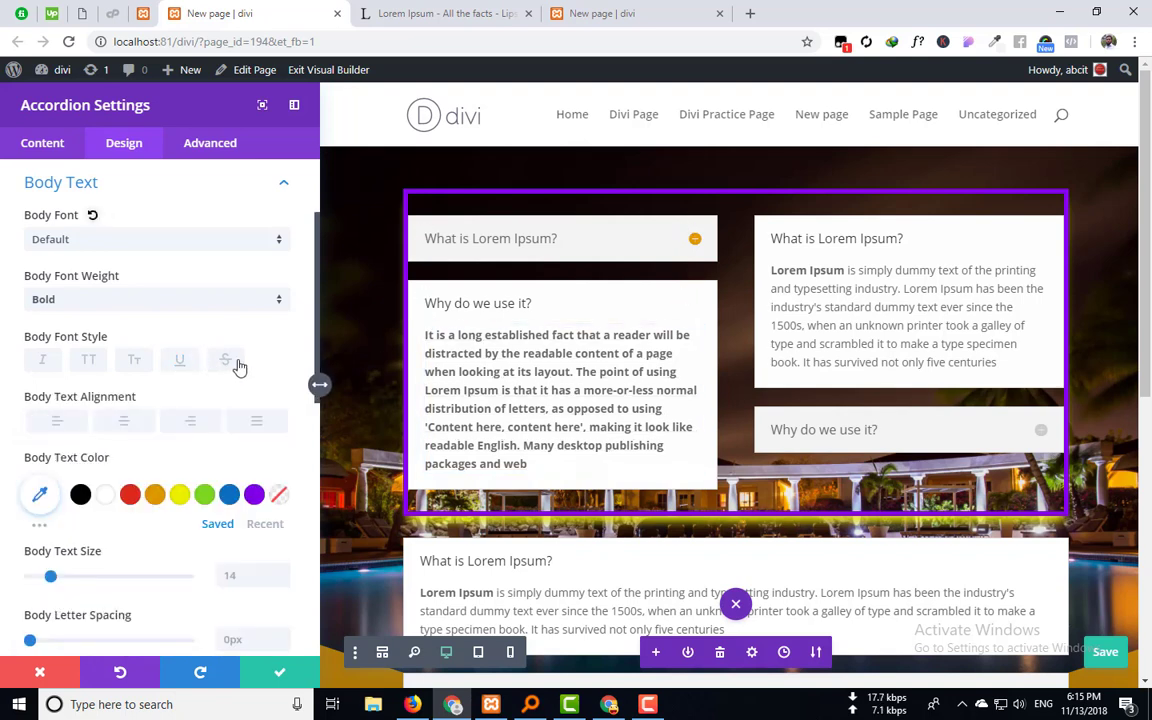
pyautogui.click(225, 362)
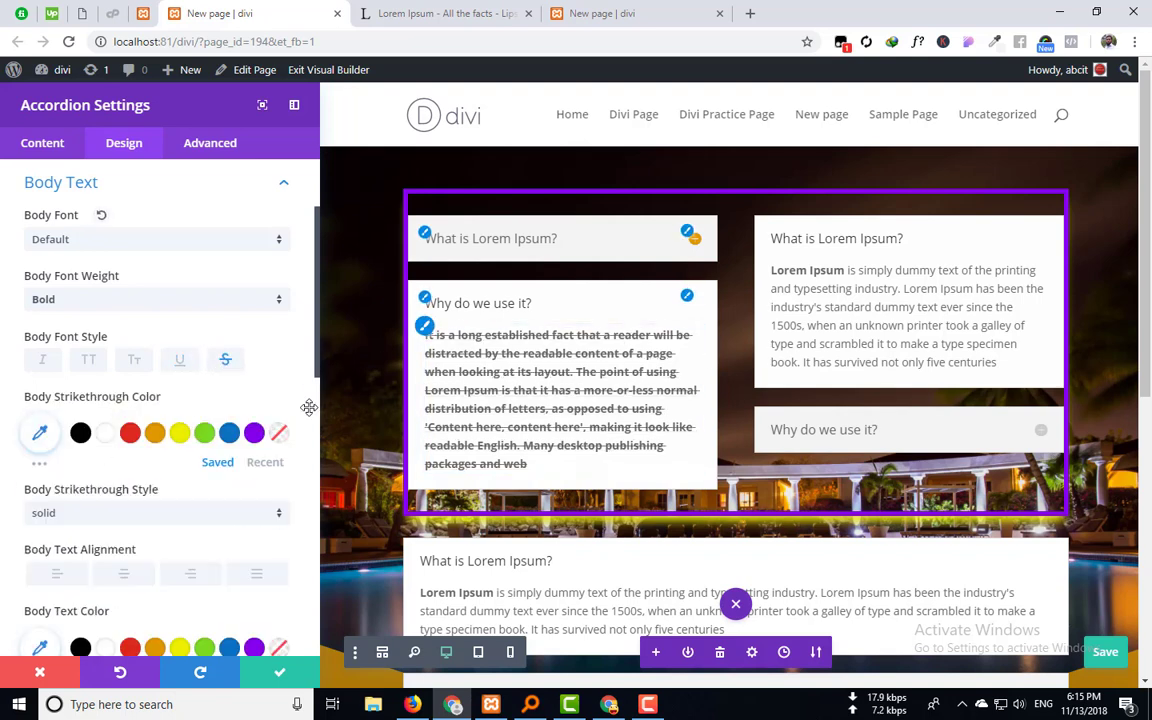
pyautogui.click(225, 362)
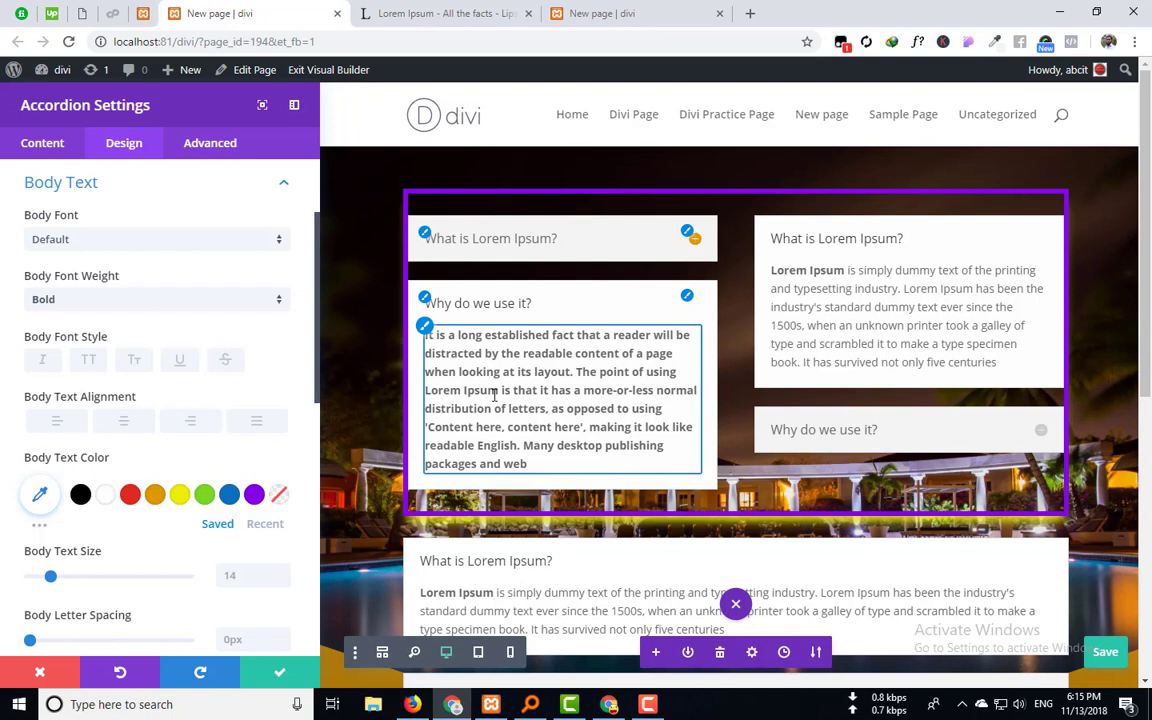
# Try center and right alignment for the body text, and set the alignment to left.
pyautogui.scroll(3, 68, 411)
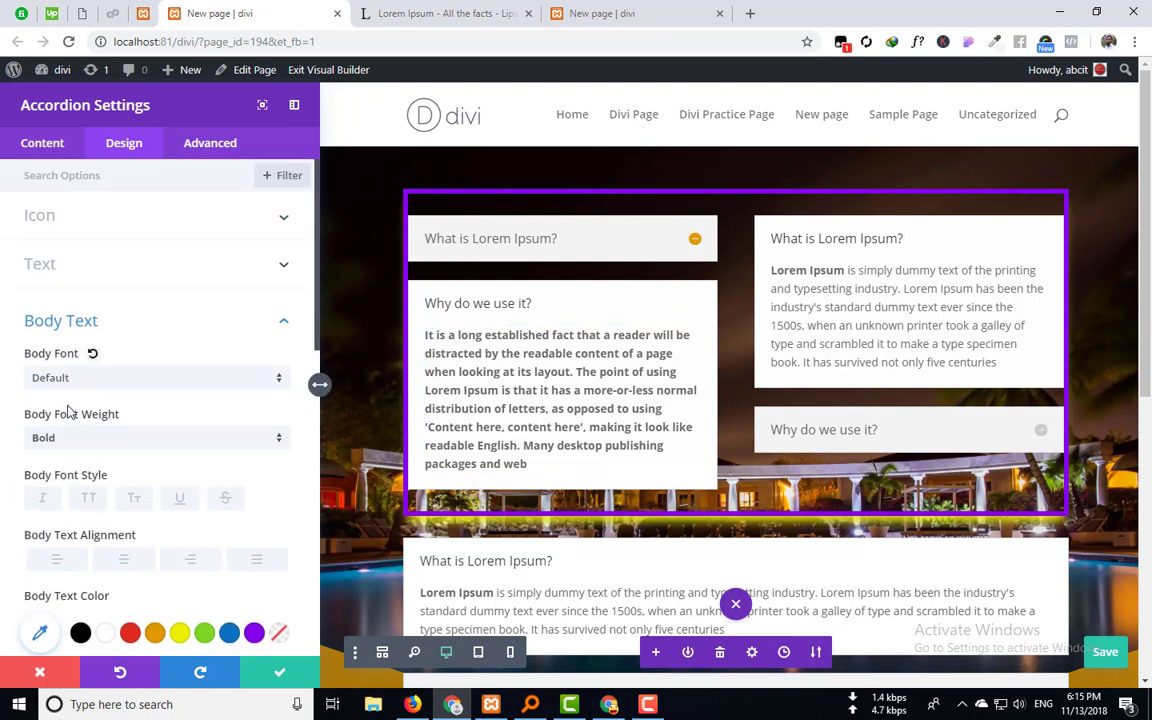
pyautogui.scroll(-2, 68, 411)
pyautogui.click(141, 408)
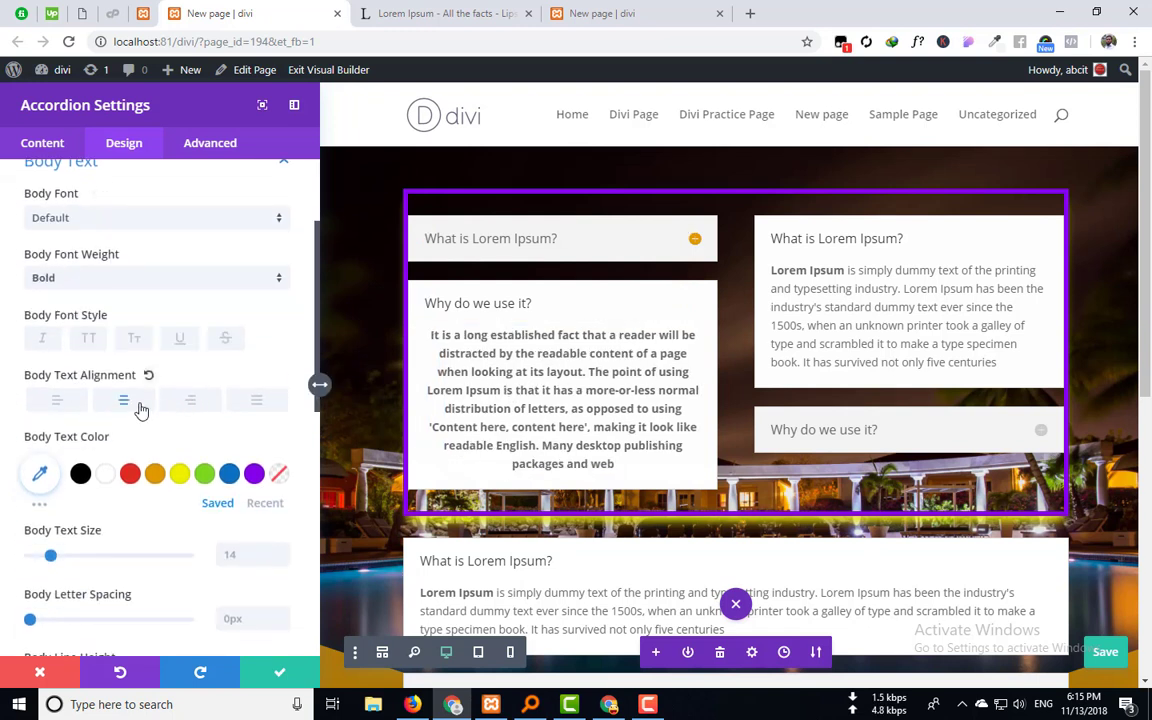
pyautogui.click(188, 402)
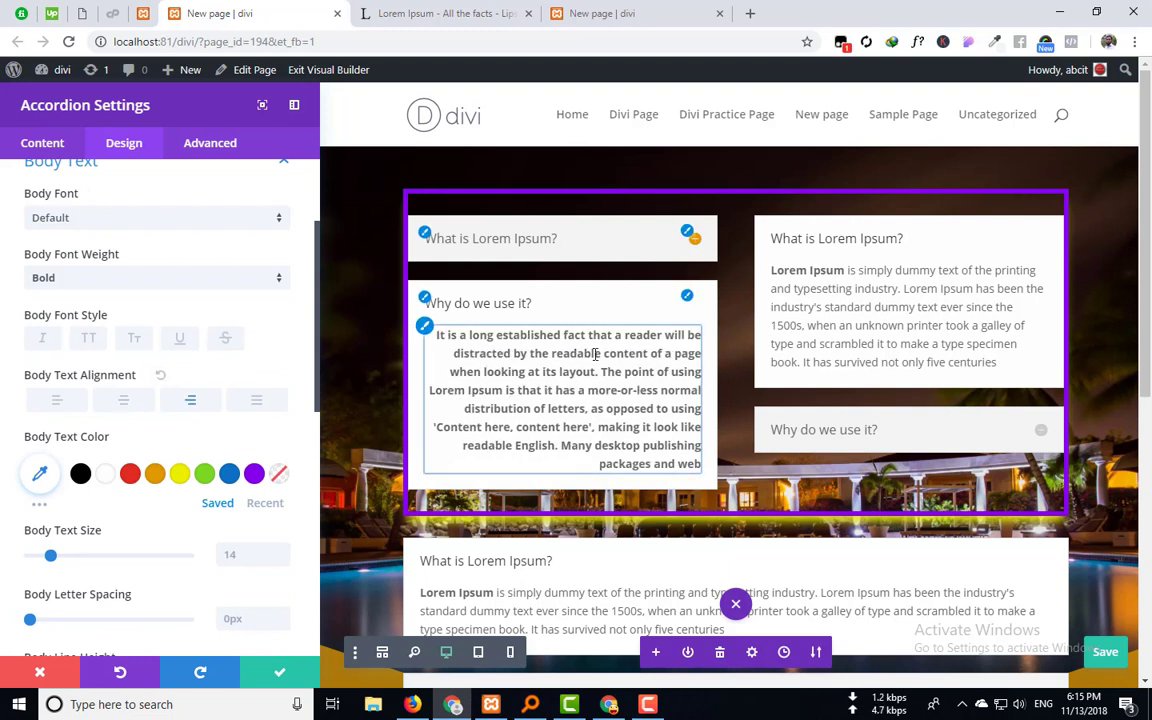
pyautogui.click(54, 402)
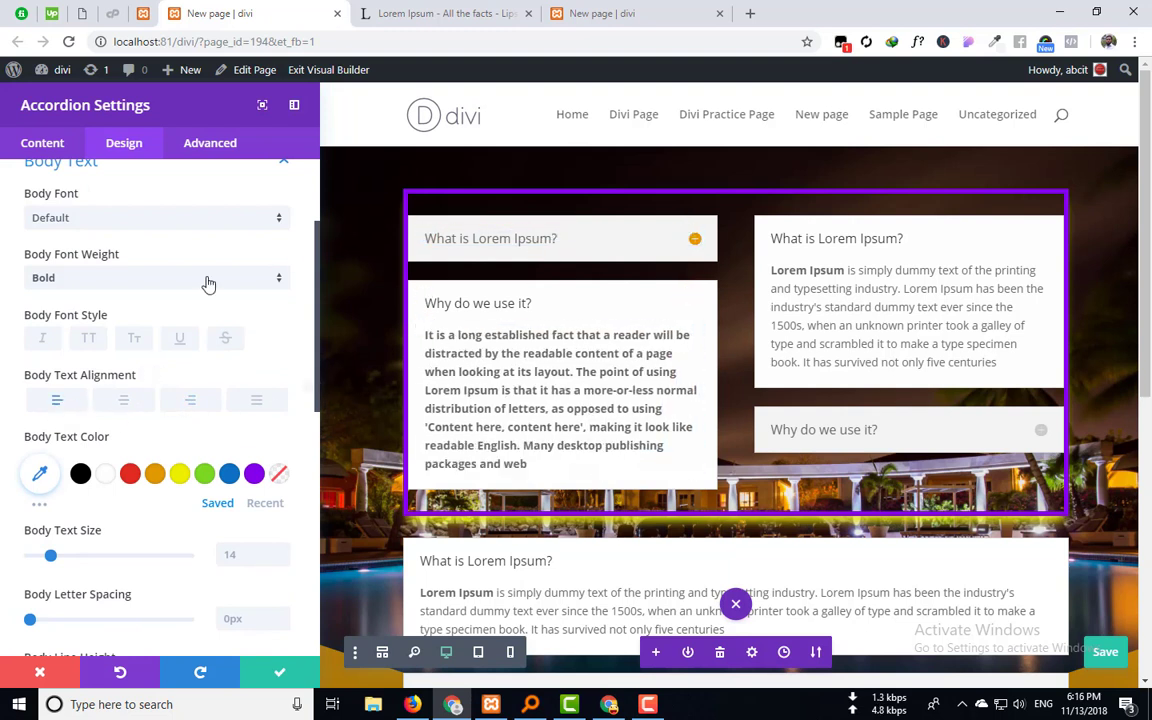
# Try orange and green body text, set the color to purple #8300e9, and expand the "What is Lorem Ipsum?" item to check it.
pyautogui.scroll(-5, 180, 310)
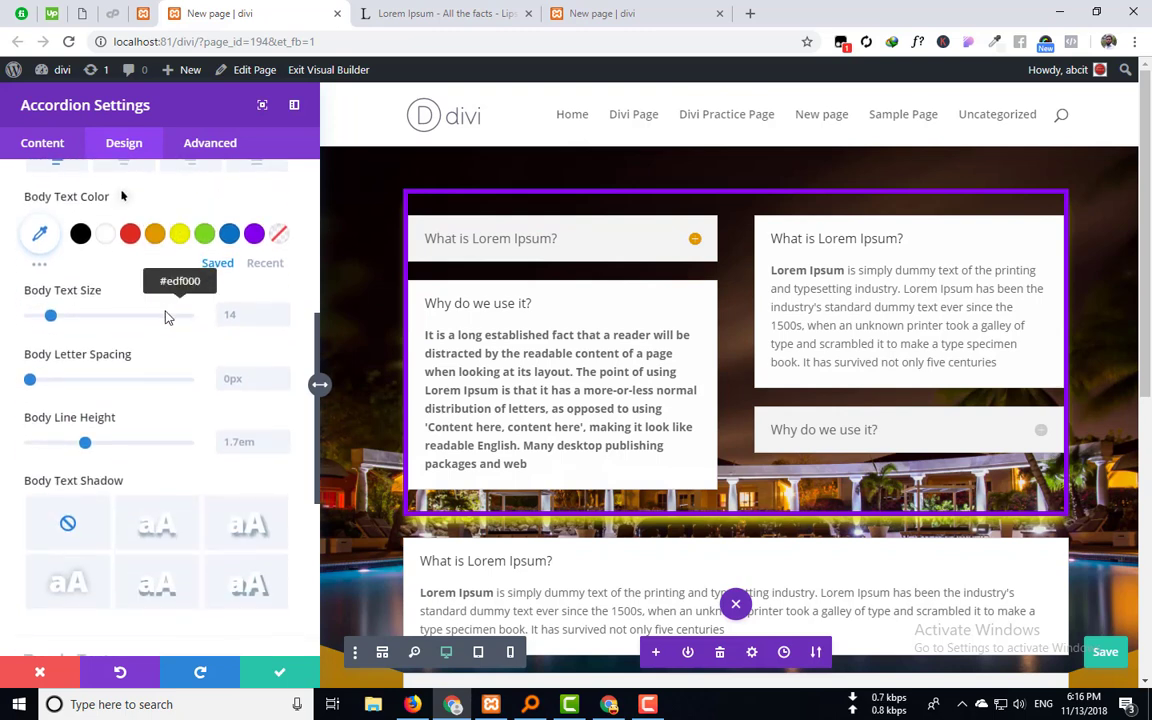
pyautogui.click(154, 234)
pyautogui.click(206, 235)
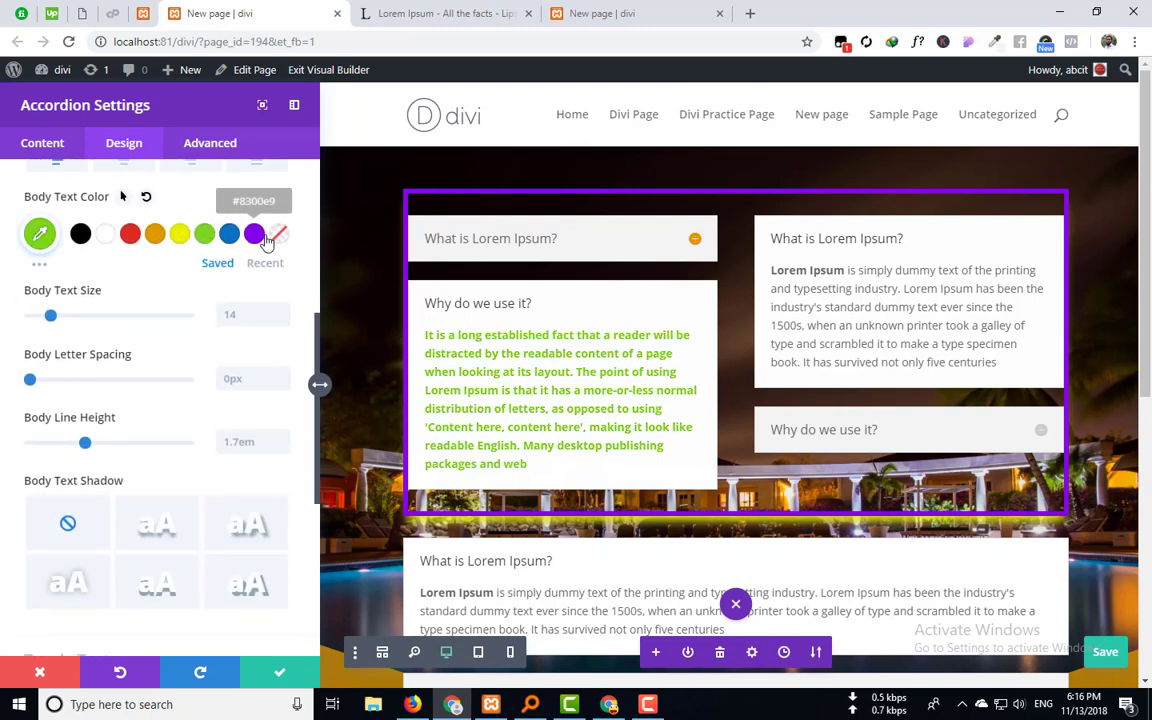
pyautogui.click(255, 234)
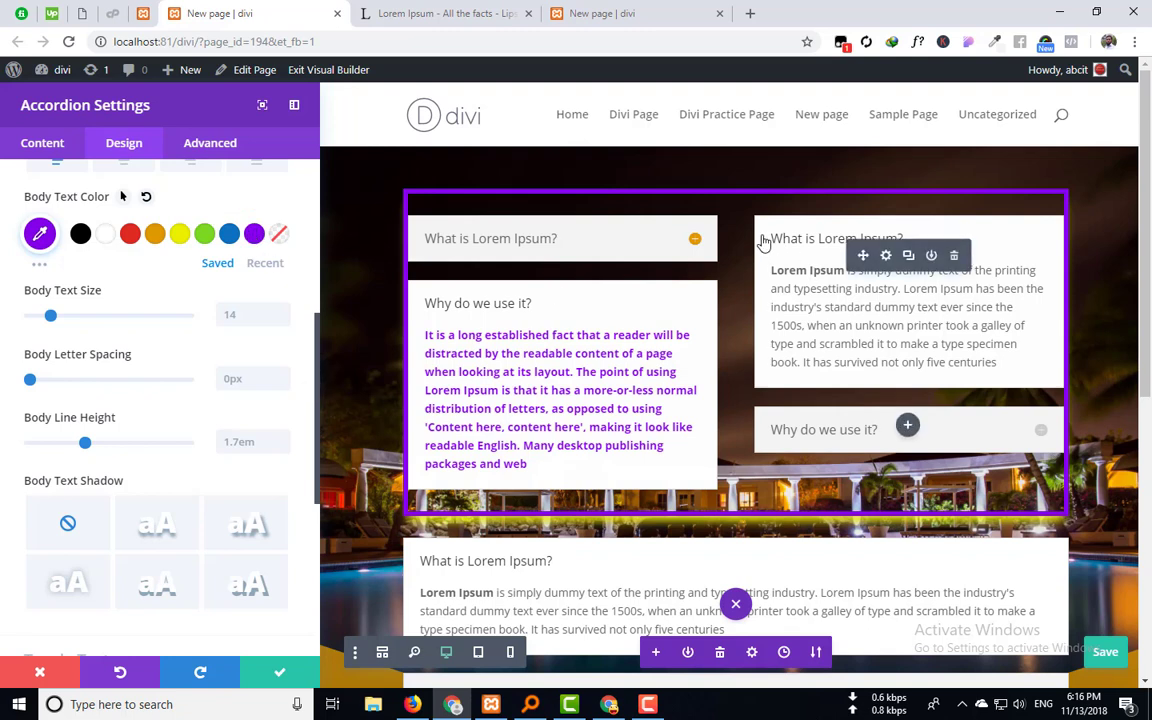
pyautogui.click(694, 242)
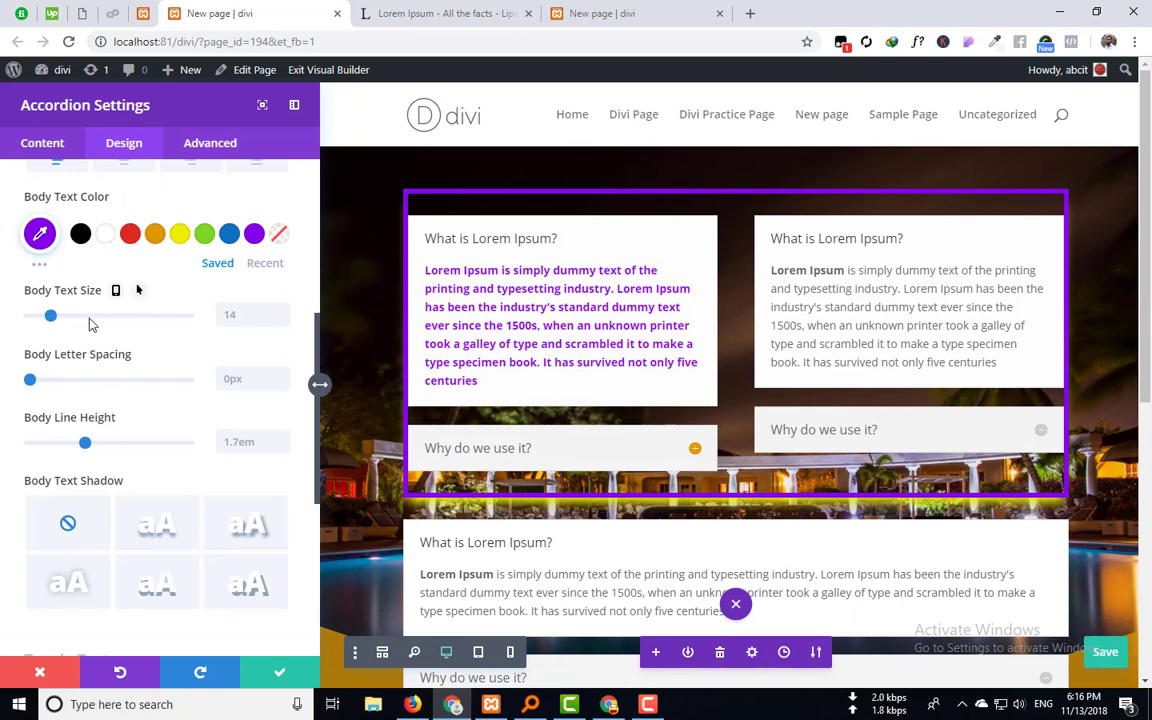
# Try adjusting the body text size, letter spacing and line height, ending at 14px, 0px and 1.7em.
pyautogui.moveTo(56, 321)
pyautogui.mouseDown()
pyautogui.moveTo(66, 318)
pyautogui.moveTo(53, 320)
pyautogui.mouseUp()
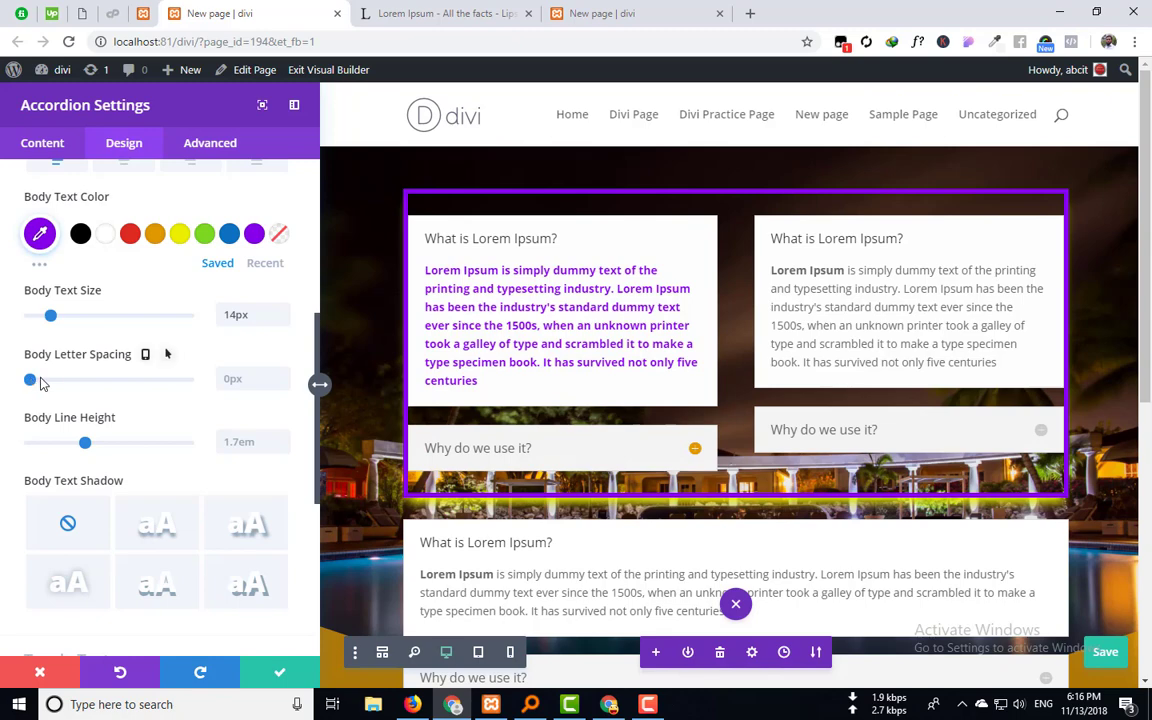
pyautogui.moveTo(55, 383); pyautogui.dragTo(30, 385)
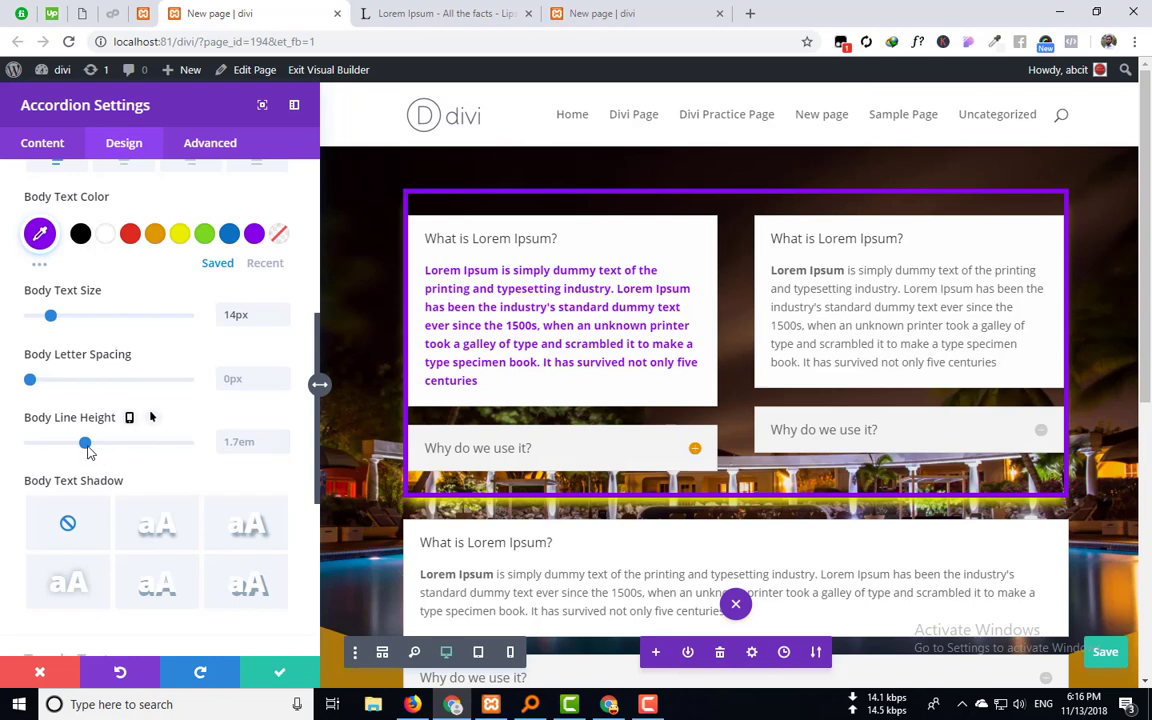
pyautogui.moveTo(85, 447)
pyautogui.mouseDown()
pyautogui.moveTo(188, 443)
pyautogui.moveTo(88, 448)
pyautogui.mouseUp()
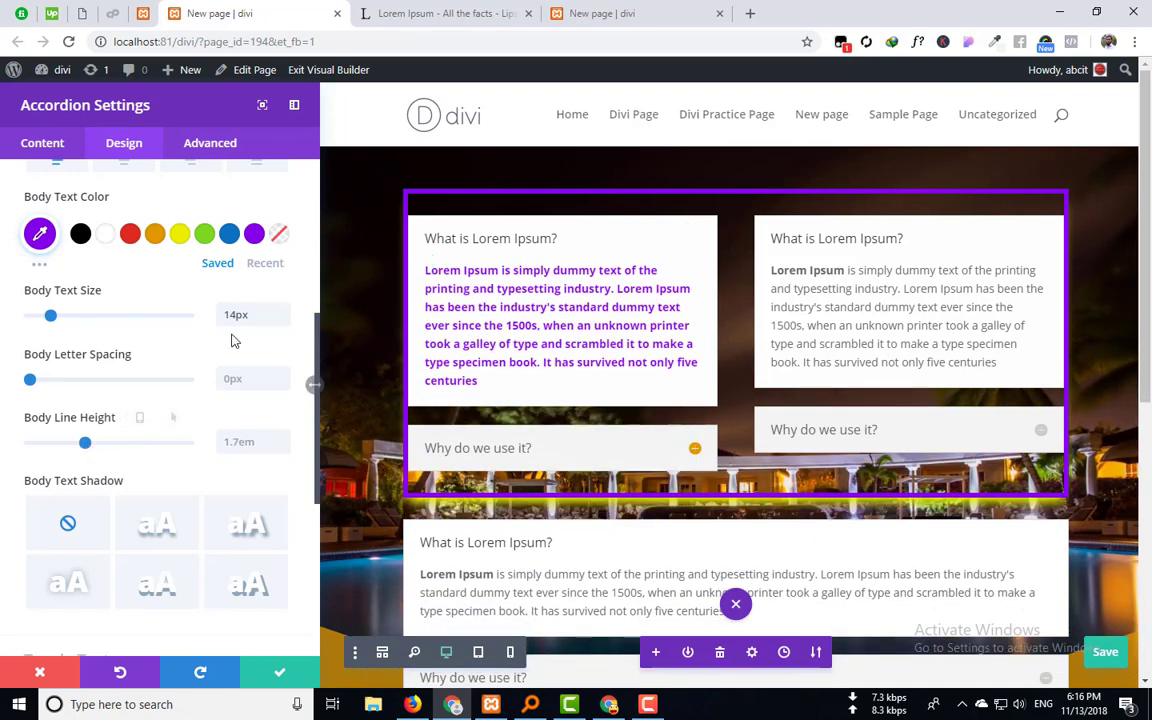
# Try several body text shadow presets and apply the glow-style one with 0em lengths and 0.3em blur strength.
pyautogui.scroll(-1, 176, 406)
pyautogui.scroll(-3, 176, 406)
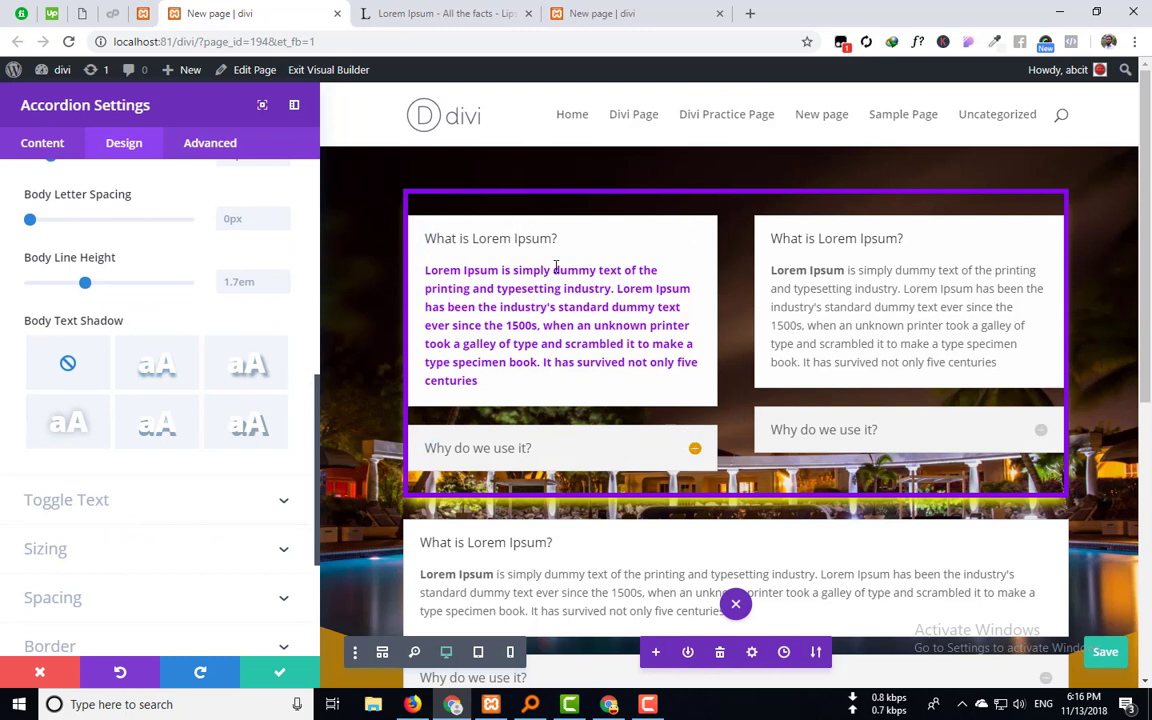
pyautogui.click(163, 372)
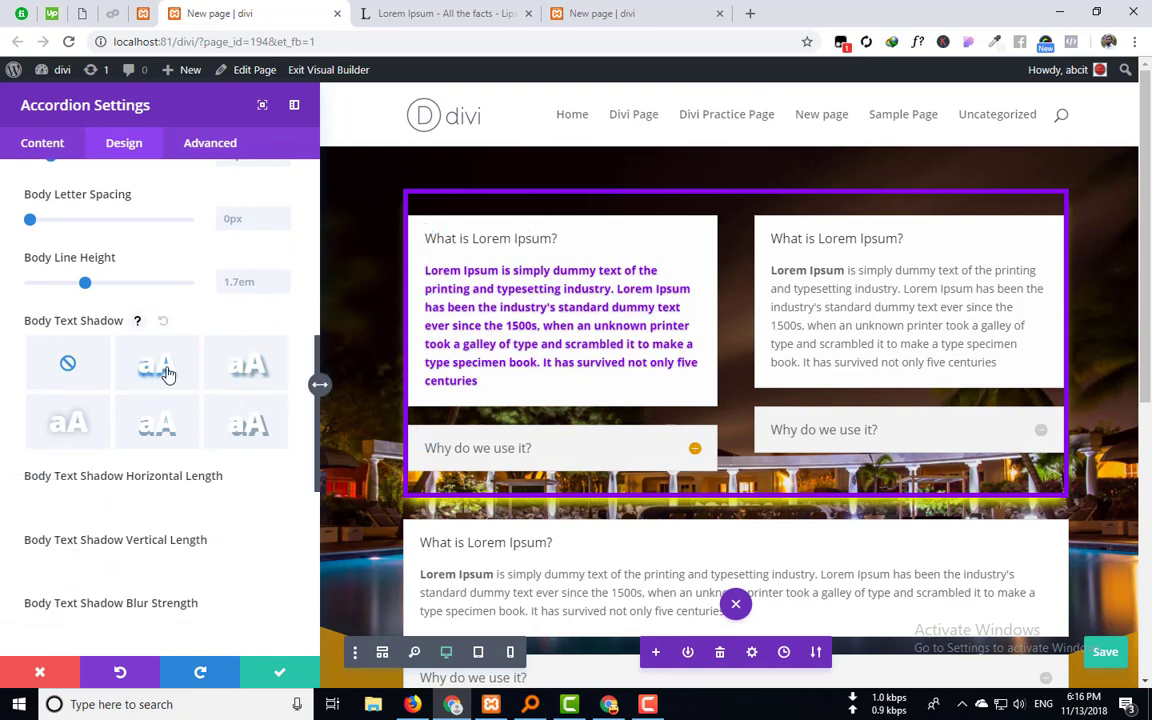
pyautogui.click(256, 370)
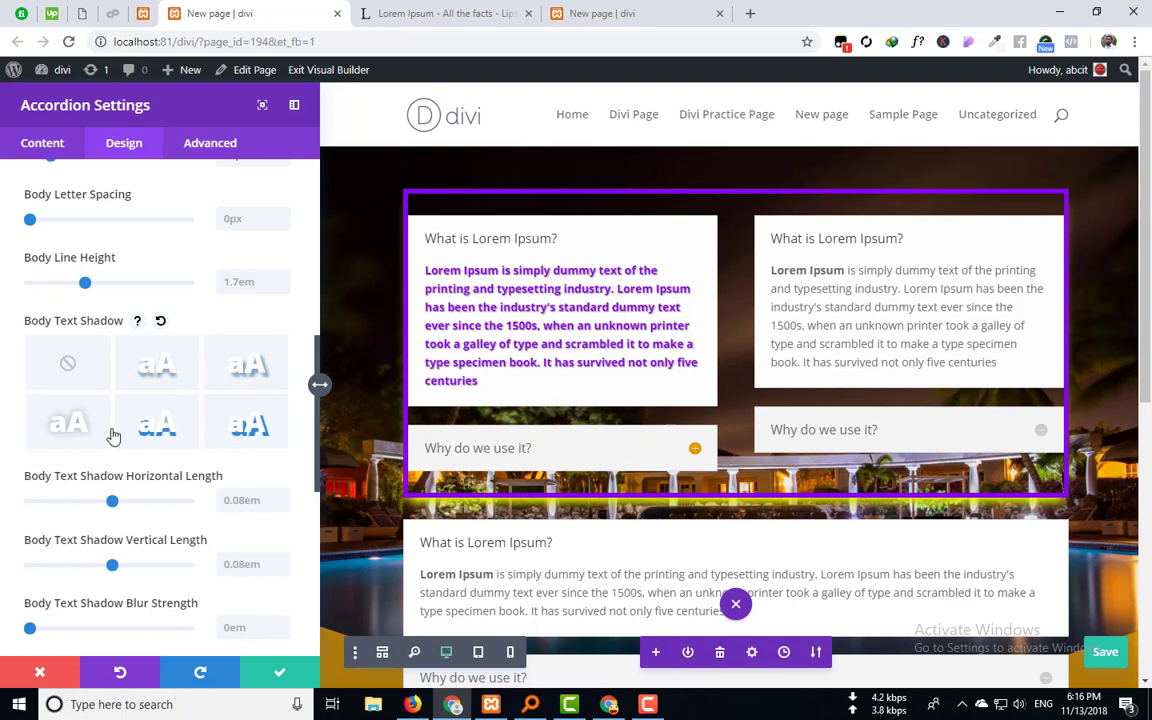
pyautogui.click(75, 428)
pyautogui.scroll(-3, 185, 387)
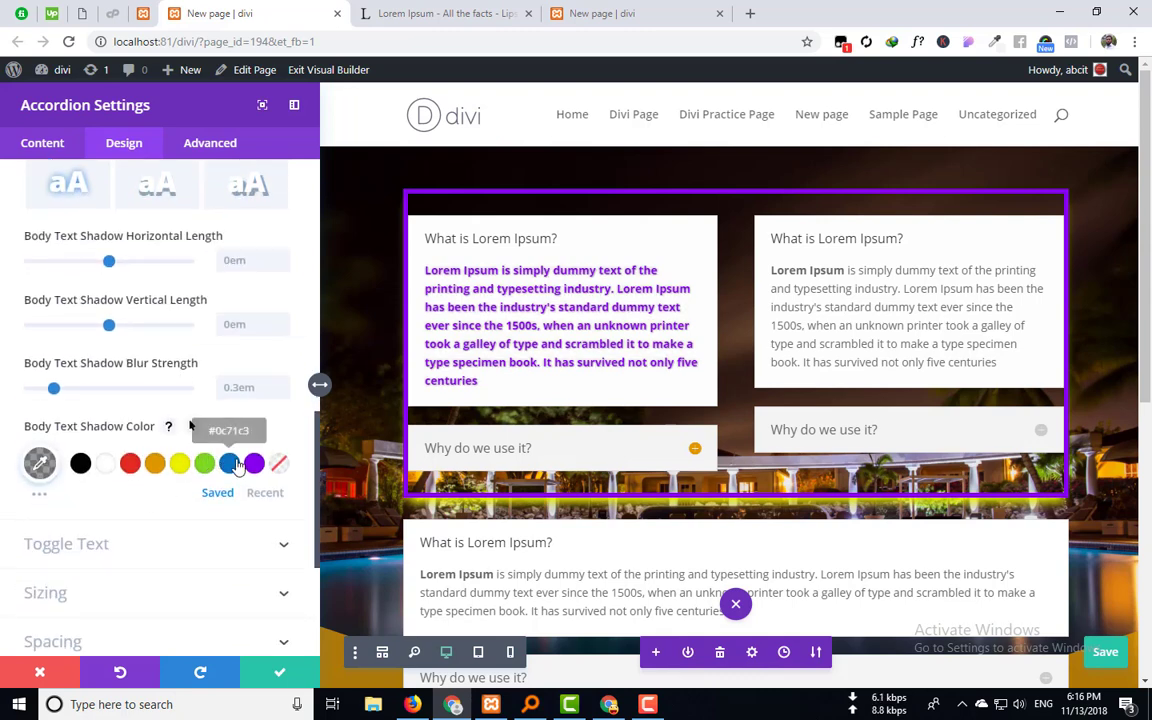
# Remove the body text shadow, close the Body Text settings, and briefly check the general Text settings.
pyautogui.scroll(2, 210, 445)
pyautogui.click(70, 284)
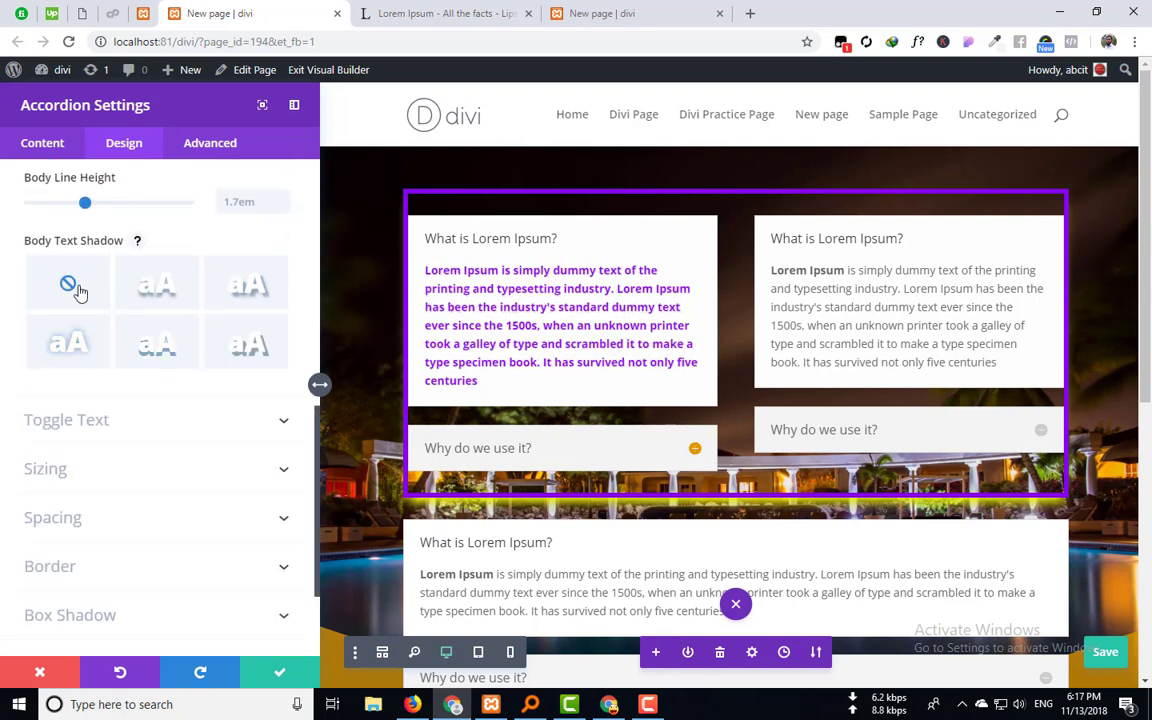
pyautogui.scroll(5, 115, 290)
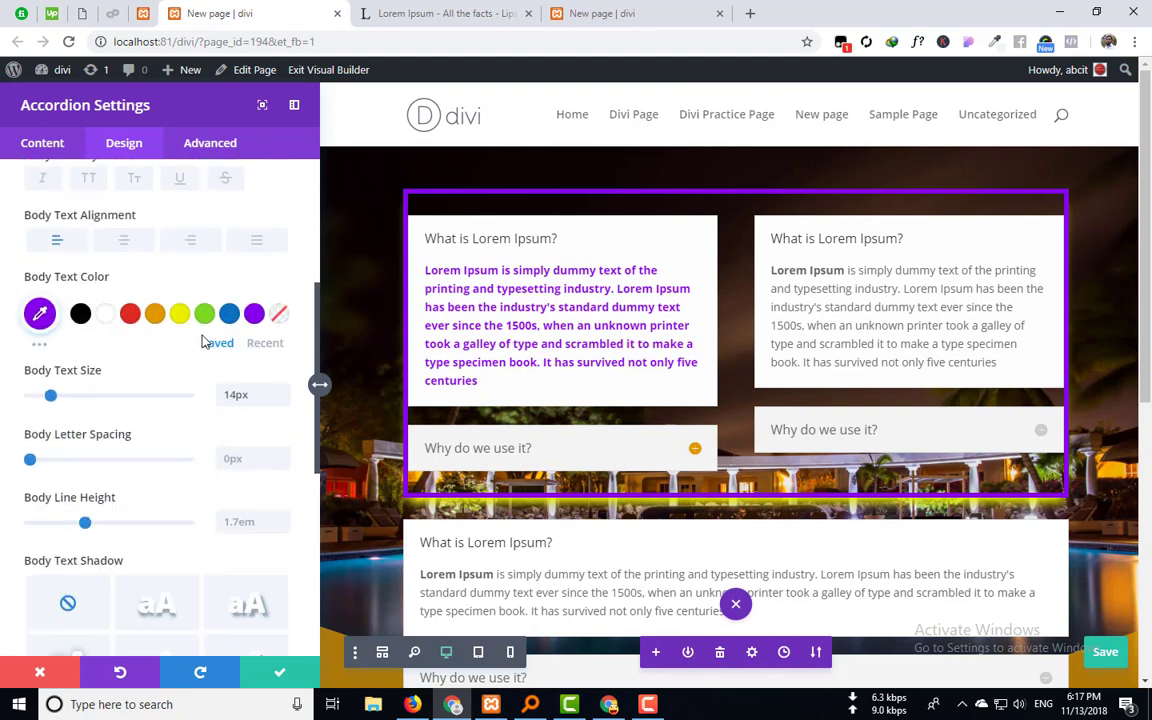
pyautogui.scroll(3, 203, 337)
pyautogui.click(190, 328)
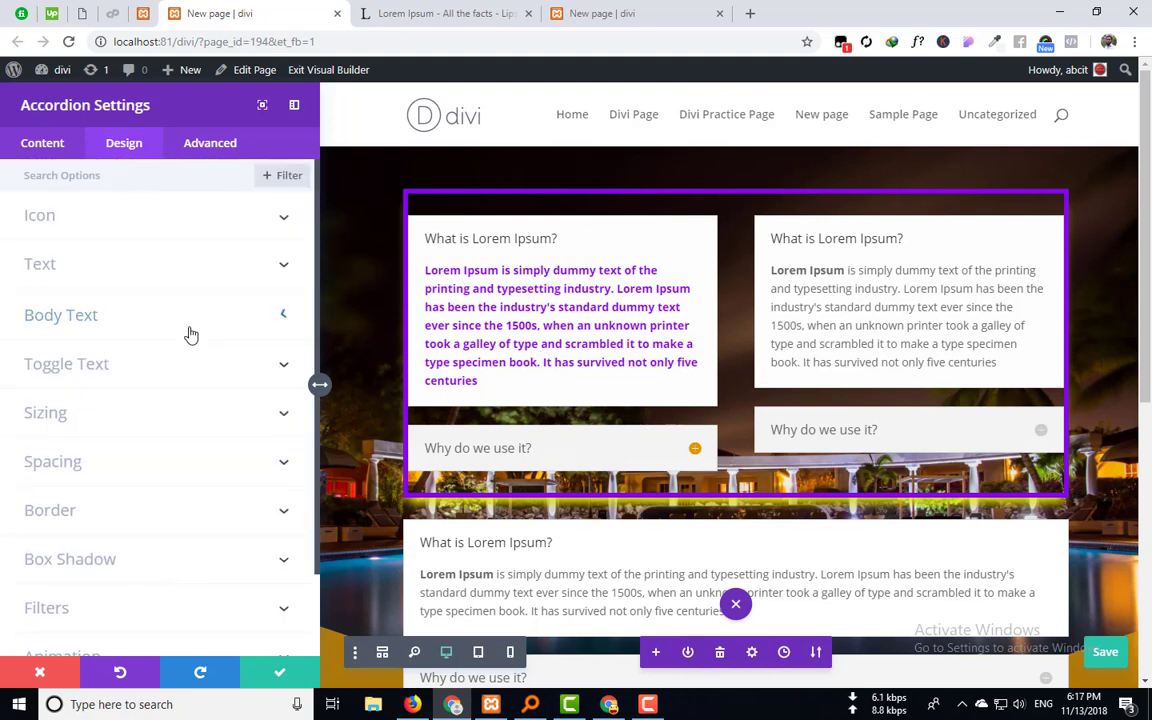
pyautogui.click(175, 264)
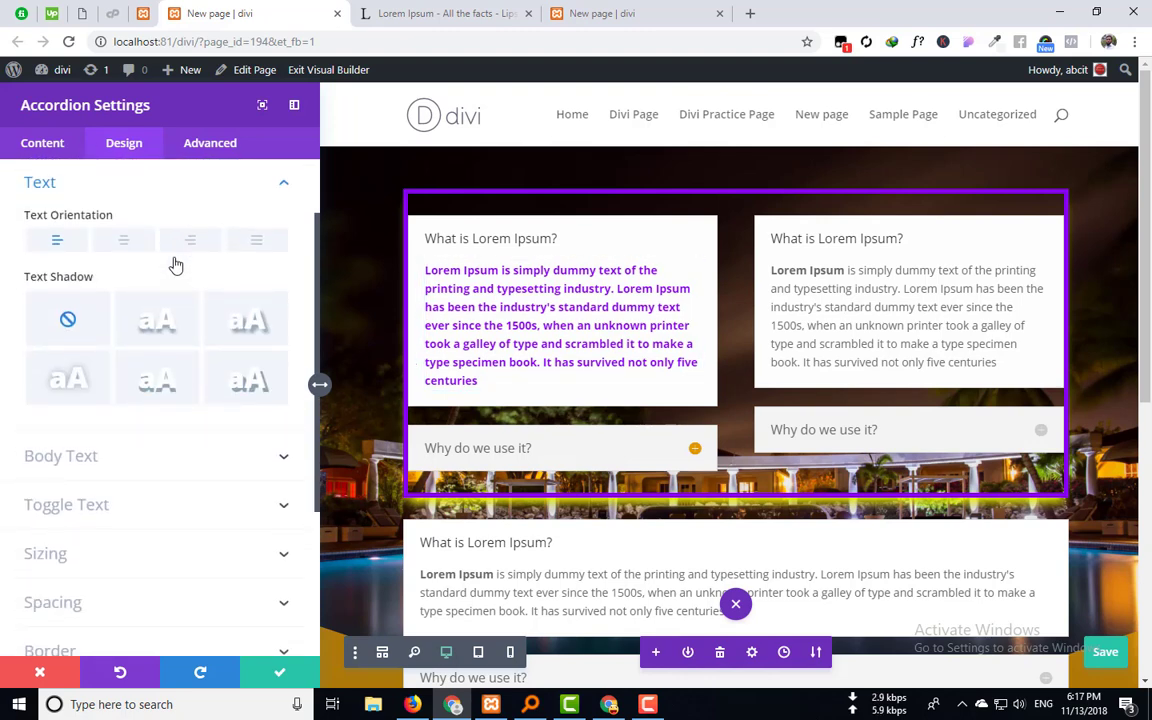
pyautogui.click(155, 192)
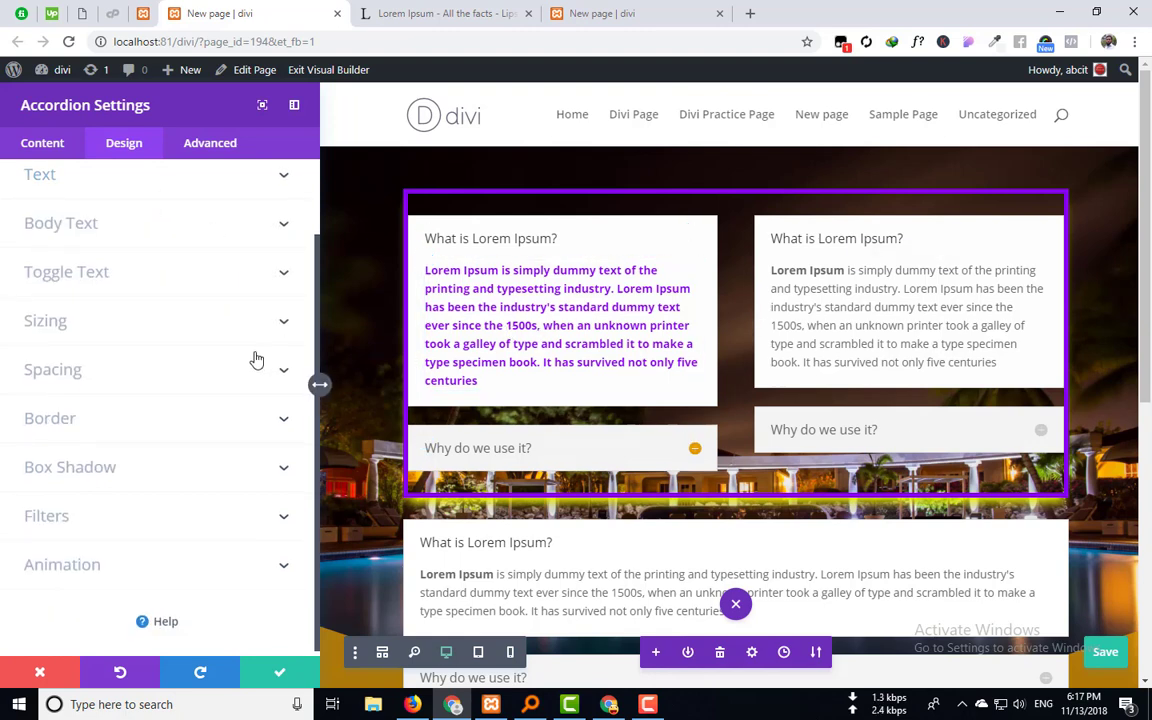
# Set the accordion's open toggle text color to blue #0c71c3 in the Toggle Text settings.
pyautogui.click(173, 281)
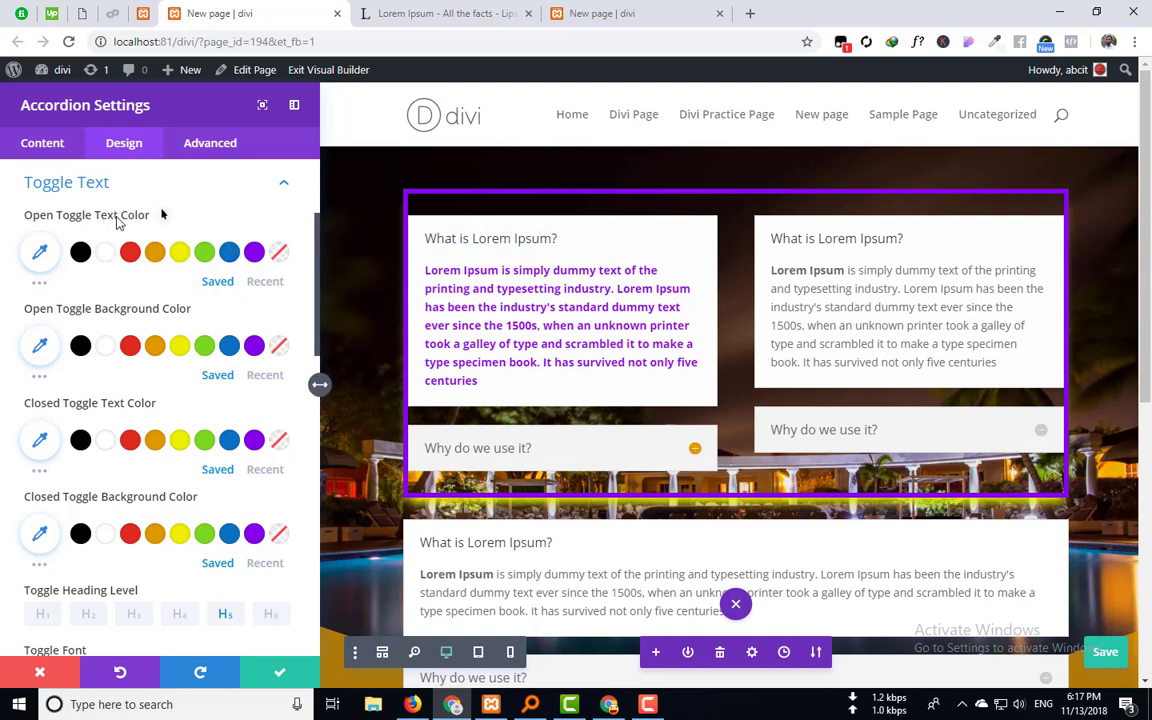
pyautogui.click(130, 252)
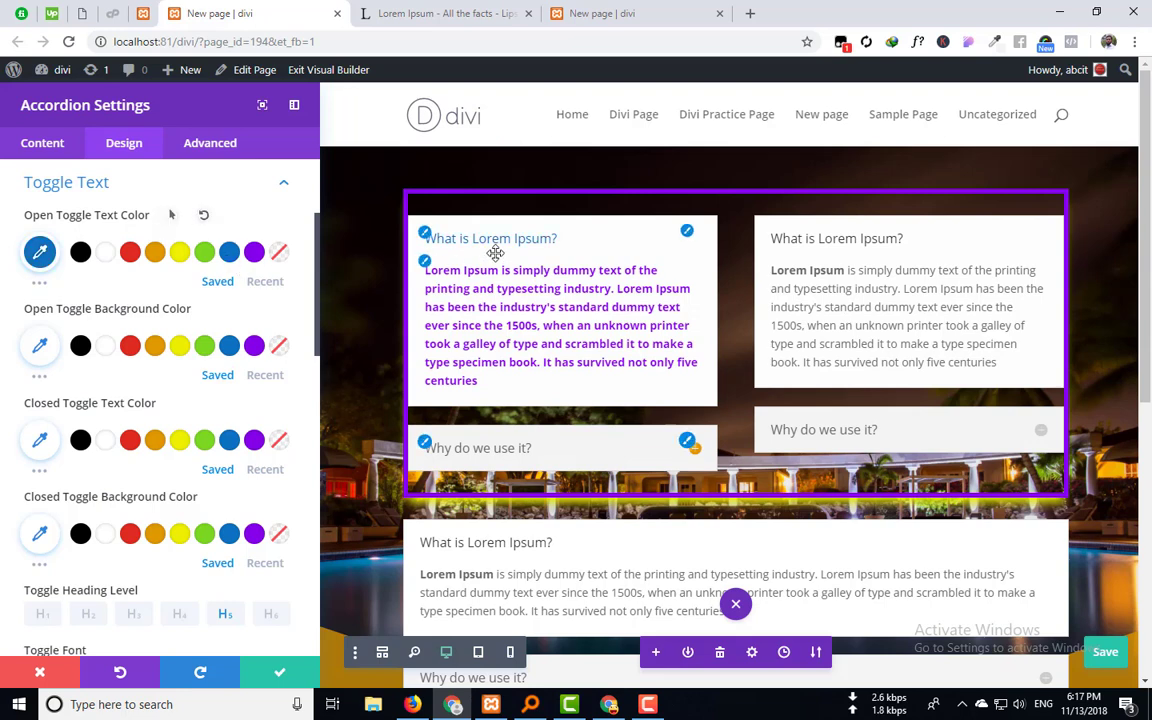
pyautogui.click(520, 447)
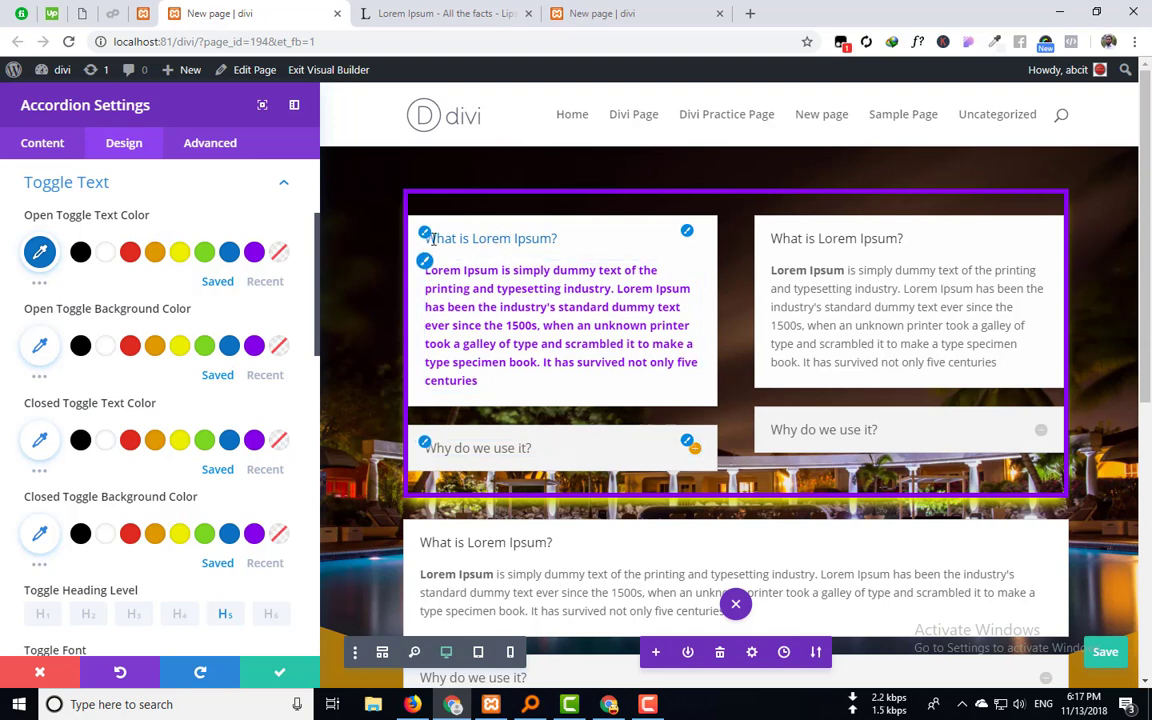
# Try yellow, orange and black open toggle backgrounds, set the color to green #7cda24, and switch between accordion items to check it.
pyautogui.click(180, 346)
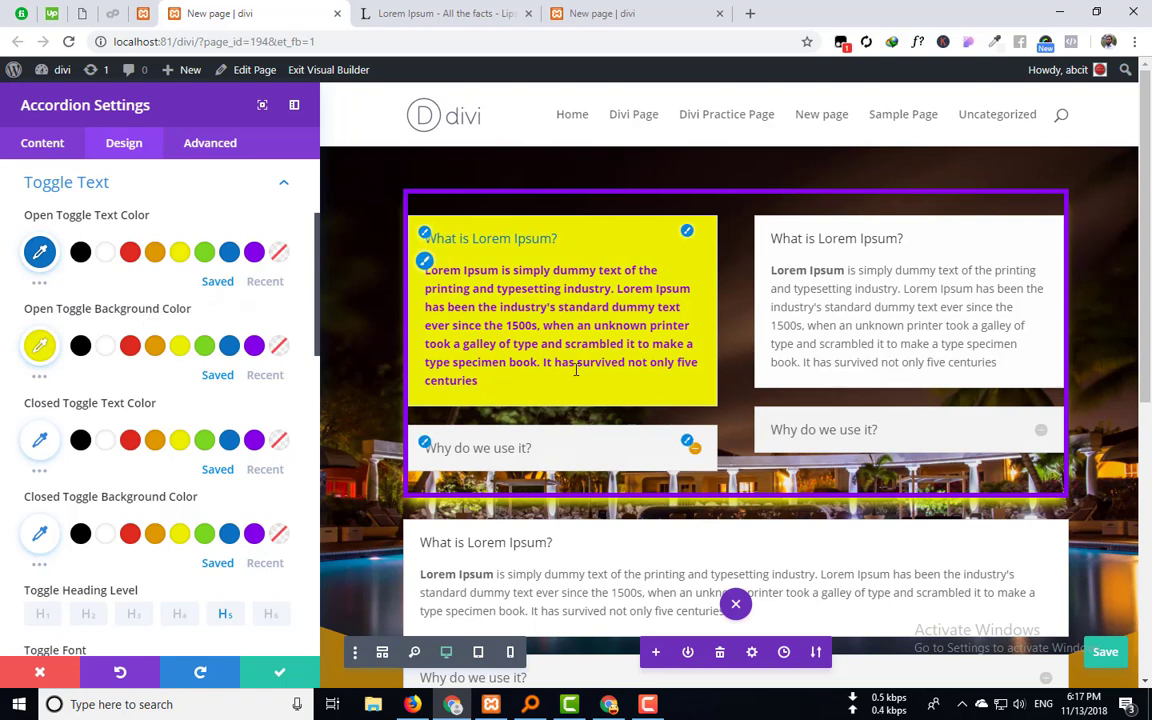
pyautogui.click(697, 455)
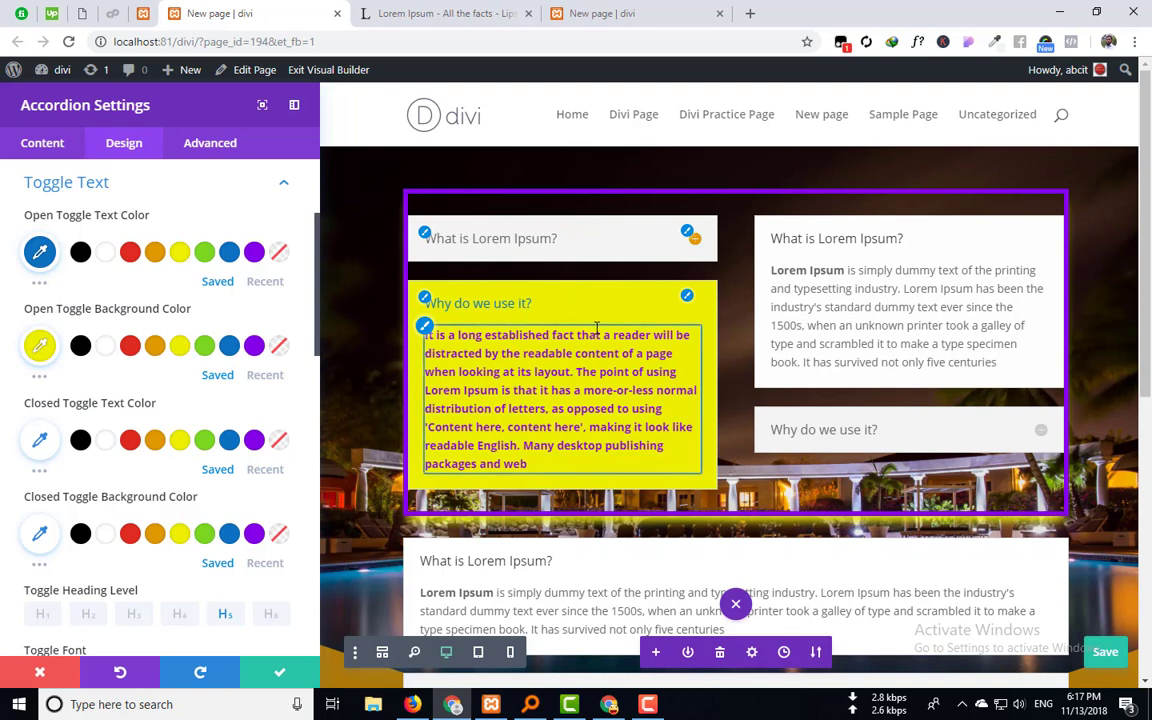
pyautogui.click(229, 345)
pyautogui.click(178, 350)
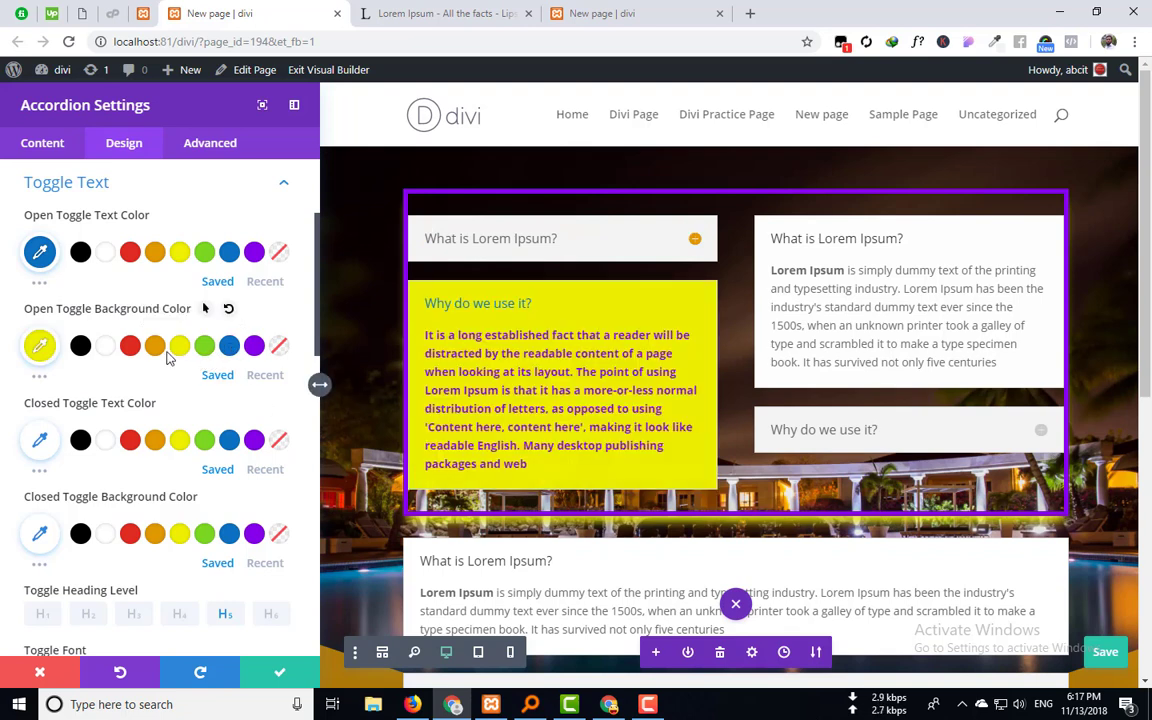
pyautogui.click(155, 350)
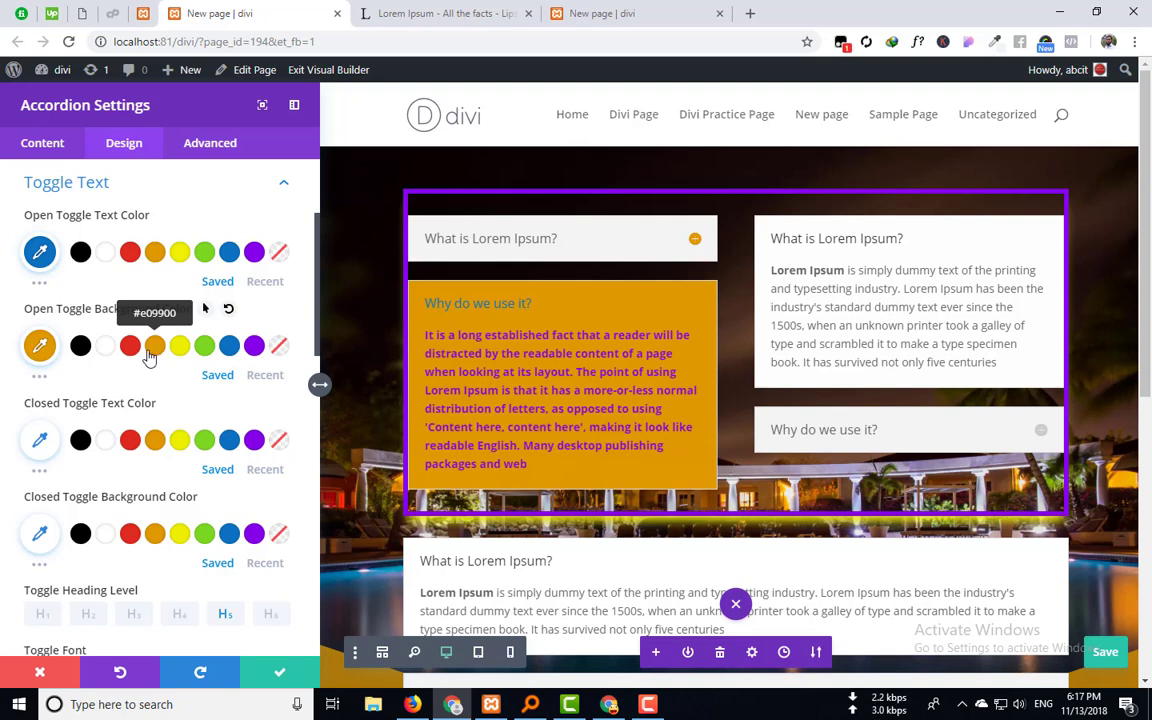
pyautogui.click(82, 348)
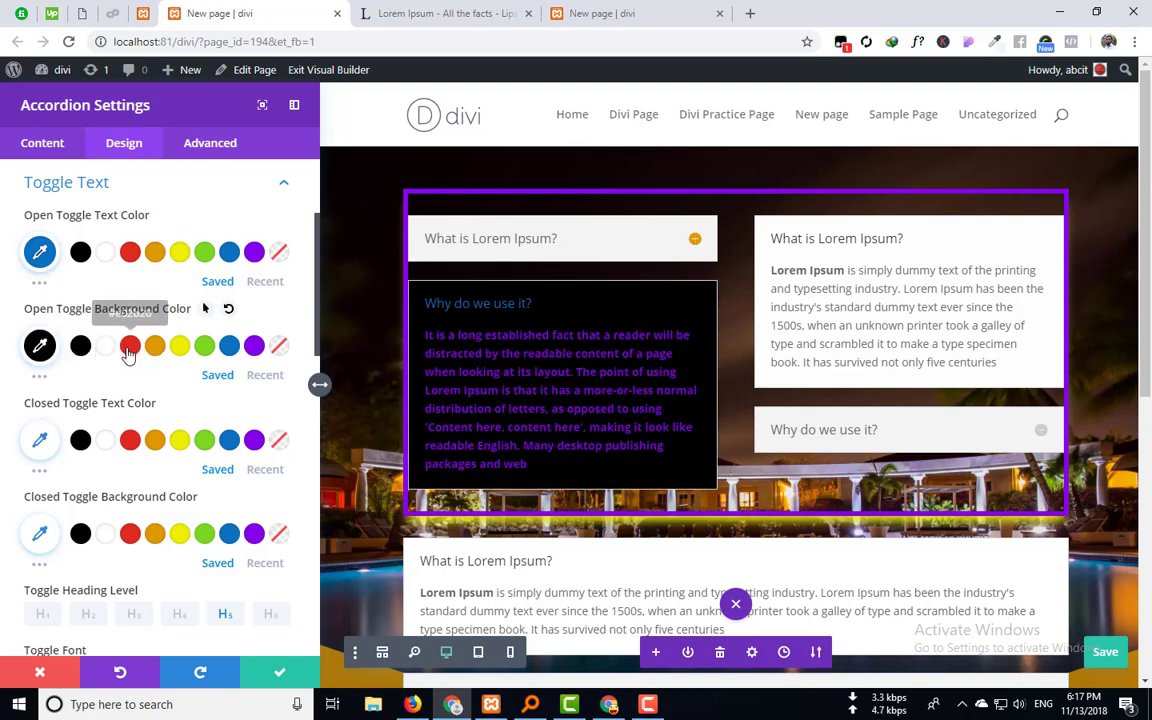
pyautogui.click(205, 346)
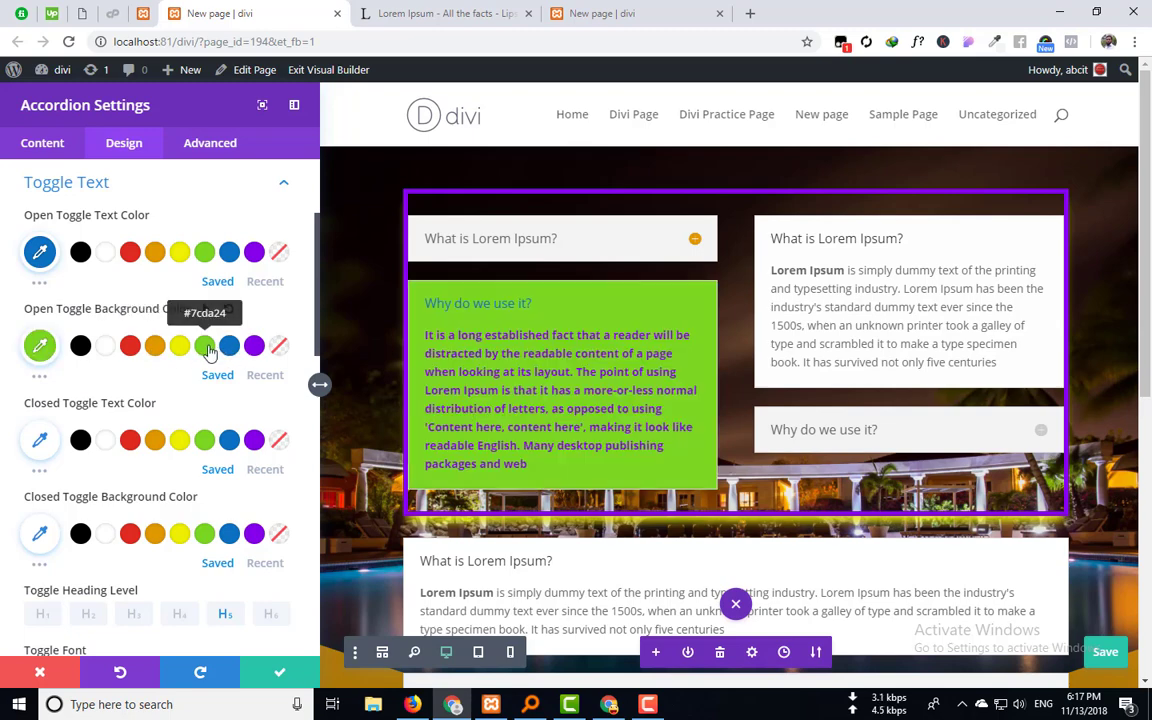
pyautogui.click(693, 242)
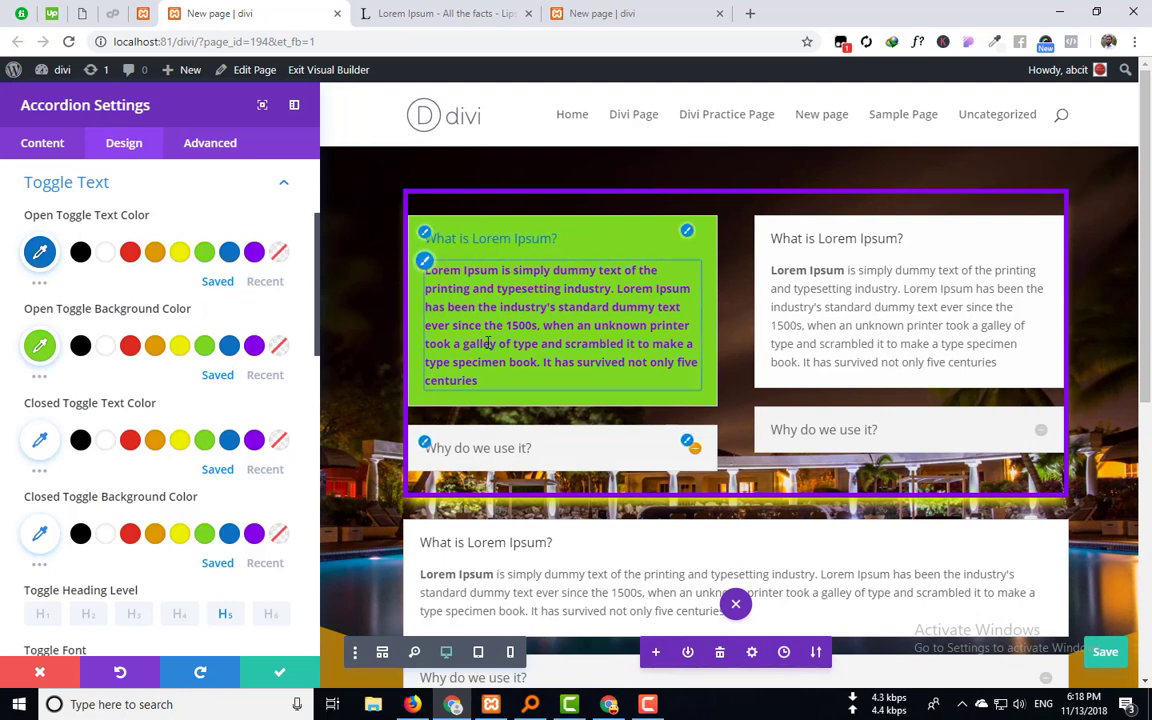
# Try yellow and blue closed toggle text, set the color to purple, and expand "Why do we use it?" to check it.
pyautogui.scroll(-1, 57, 452)
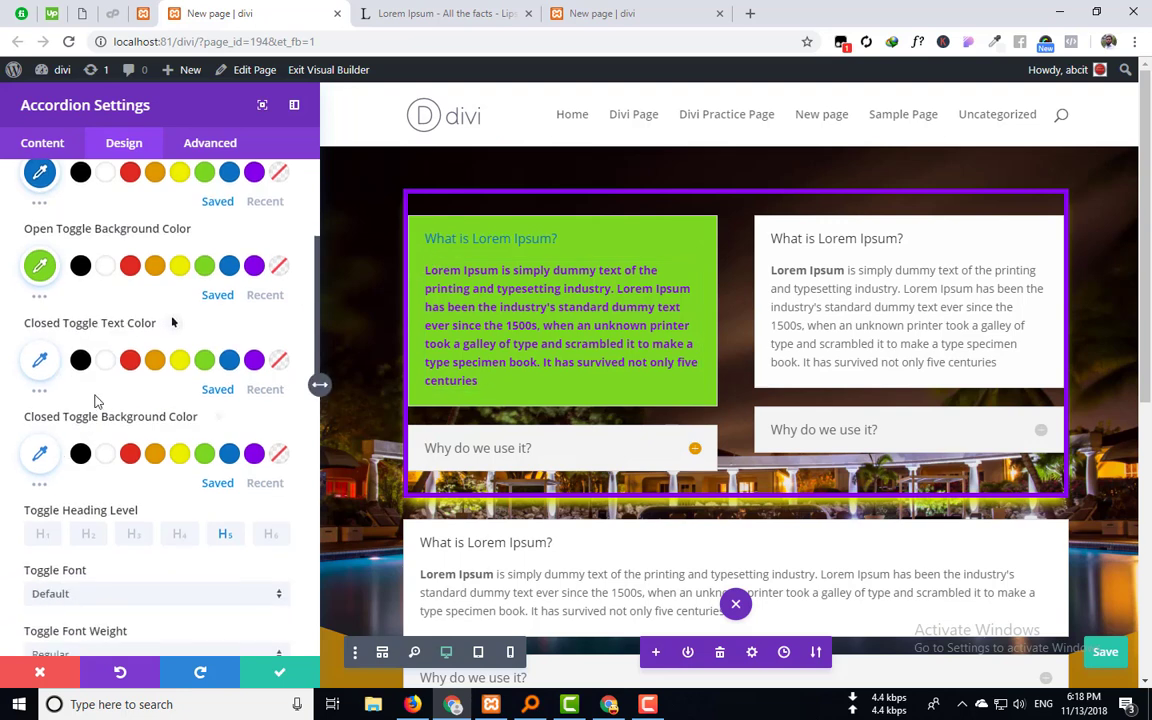
pyautogui.click(534, 450)
pyautogui.click(180, 362)
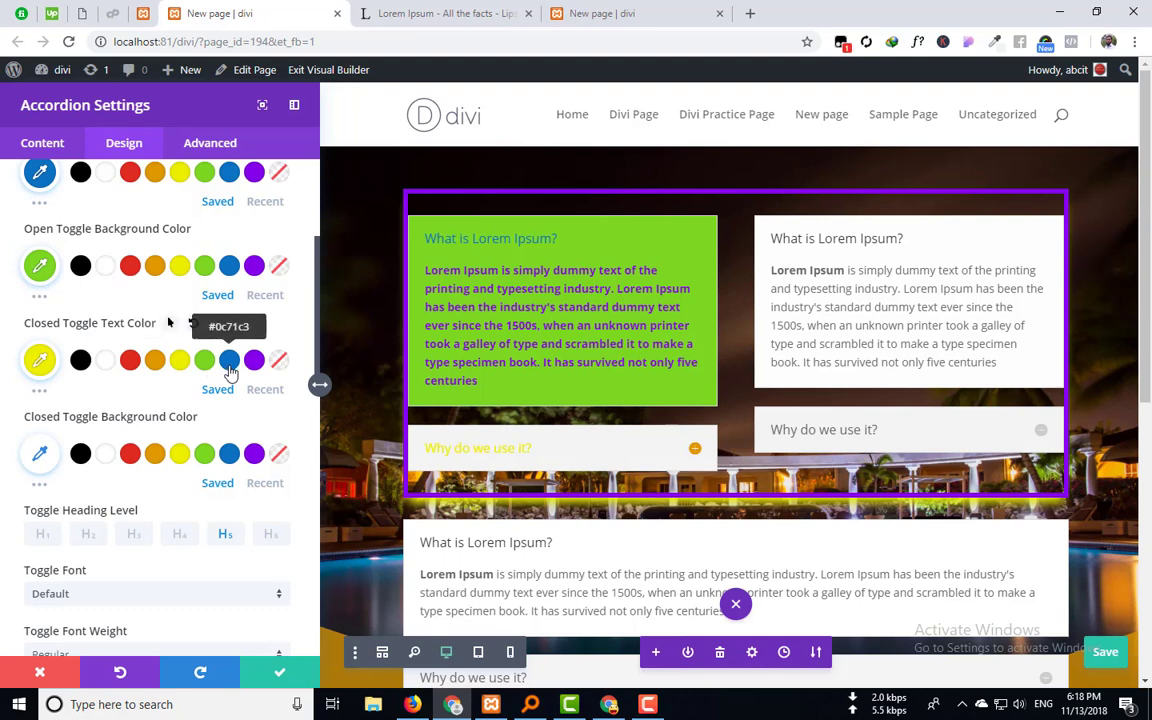
pyautogui.click(229, 362)
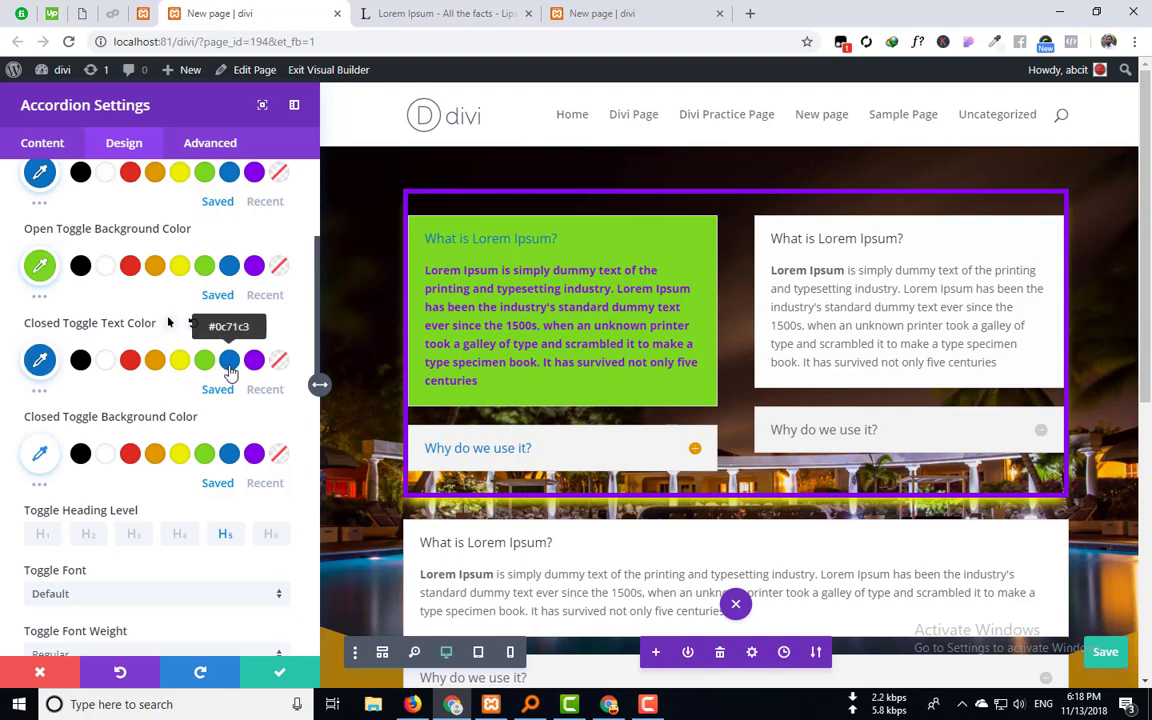
pyautogui.click(253, 366)
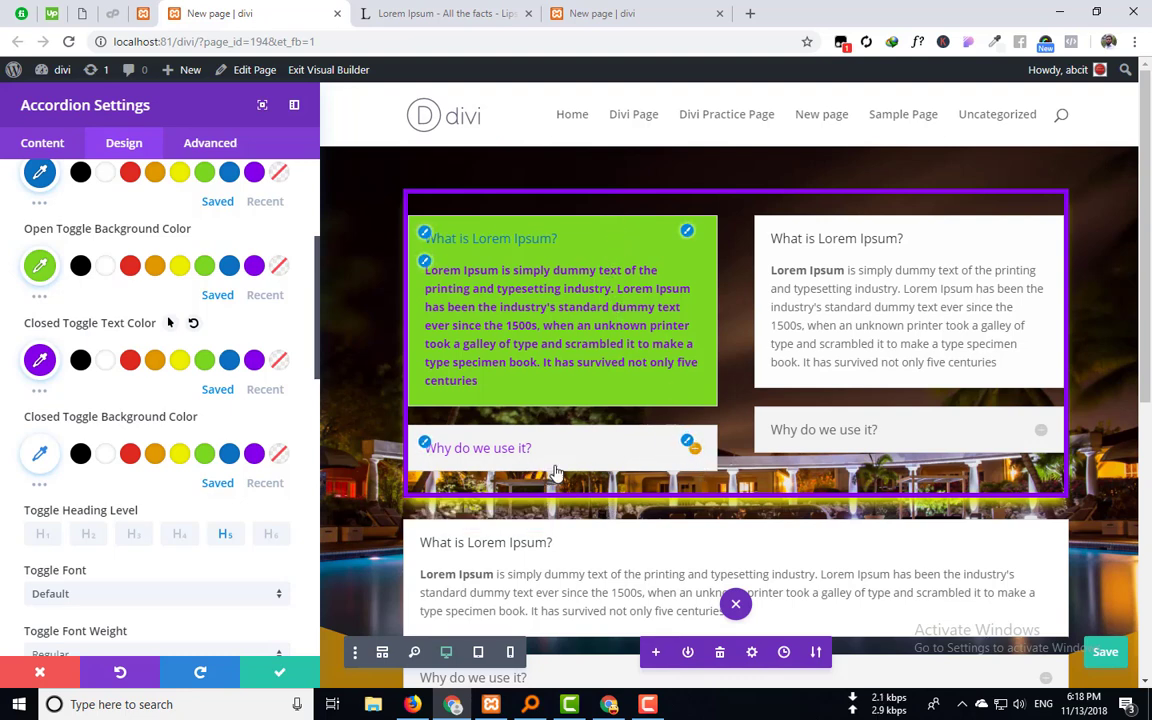
pyautogui.click(482, 448)
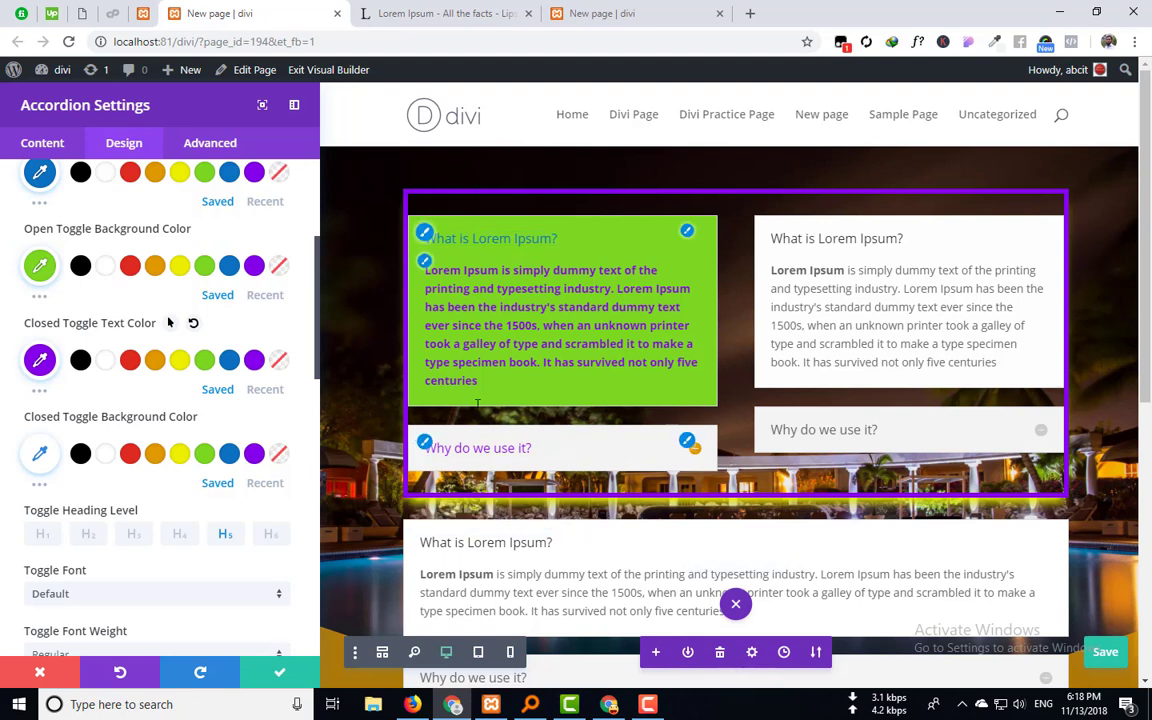
pyautogui.click(702, 458)
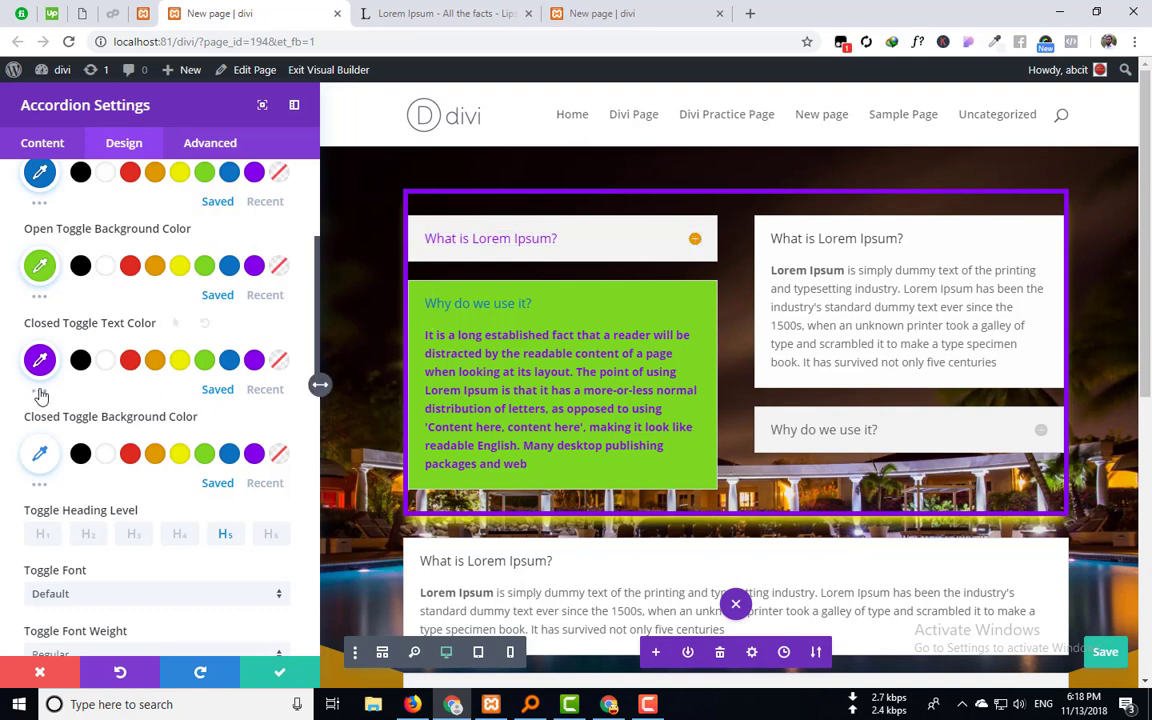
# Try a blue closed toggle background, set it to orange #e09900, and expand each accordion item in turn to check it.
pyautogui.scroll(-1, 44, 430)
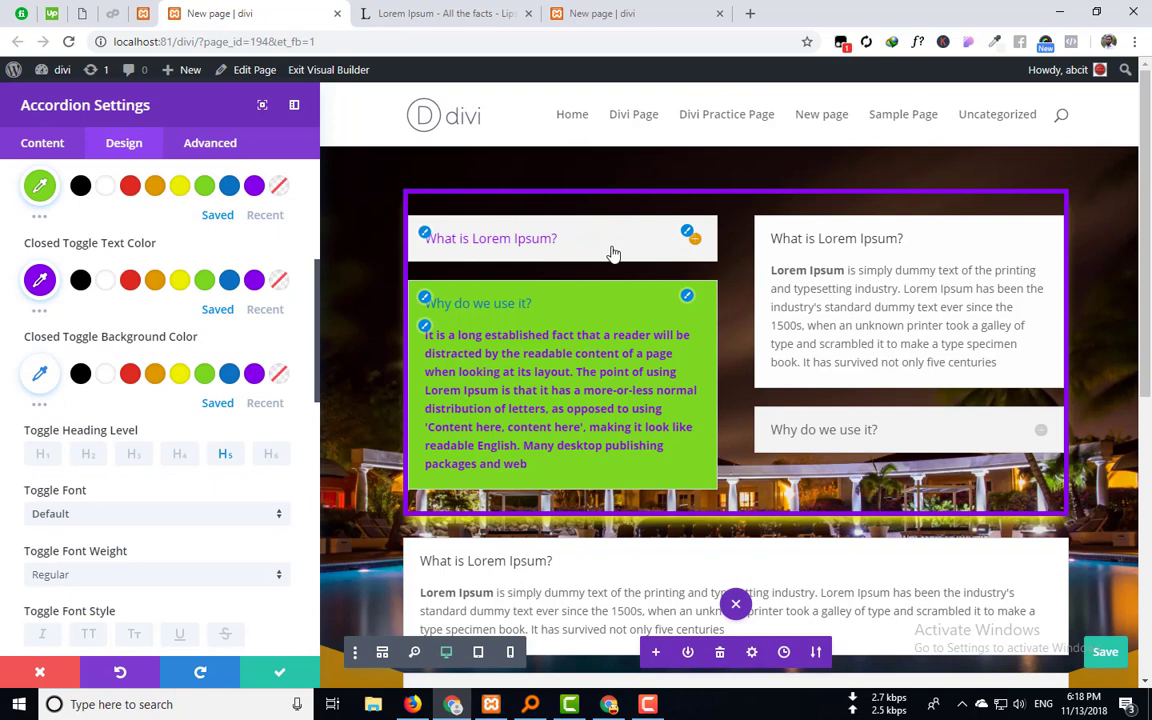
pyautogui.click(229, 374)
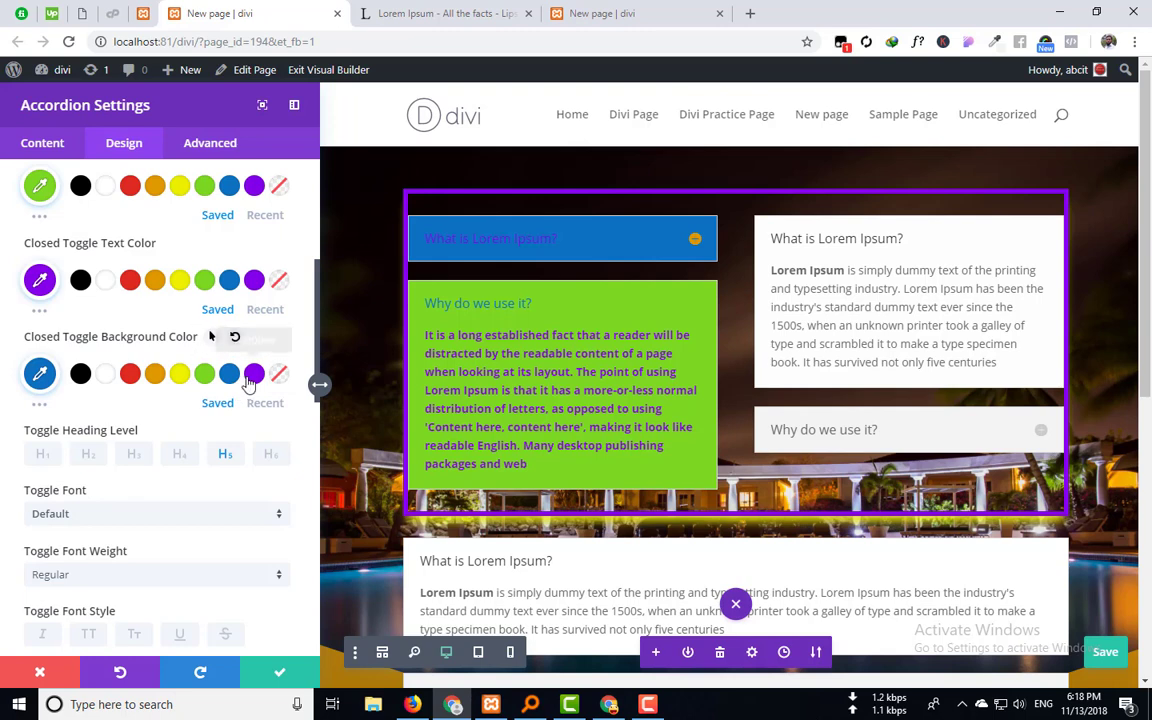
pyautogui.click(155, 376)
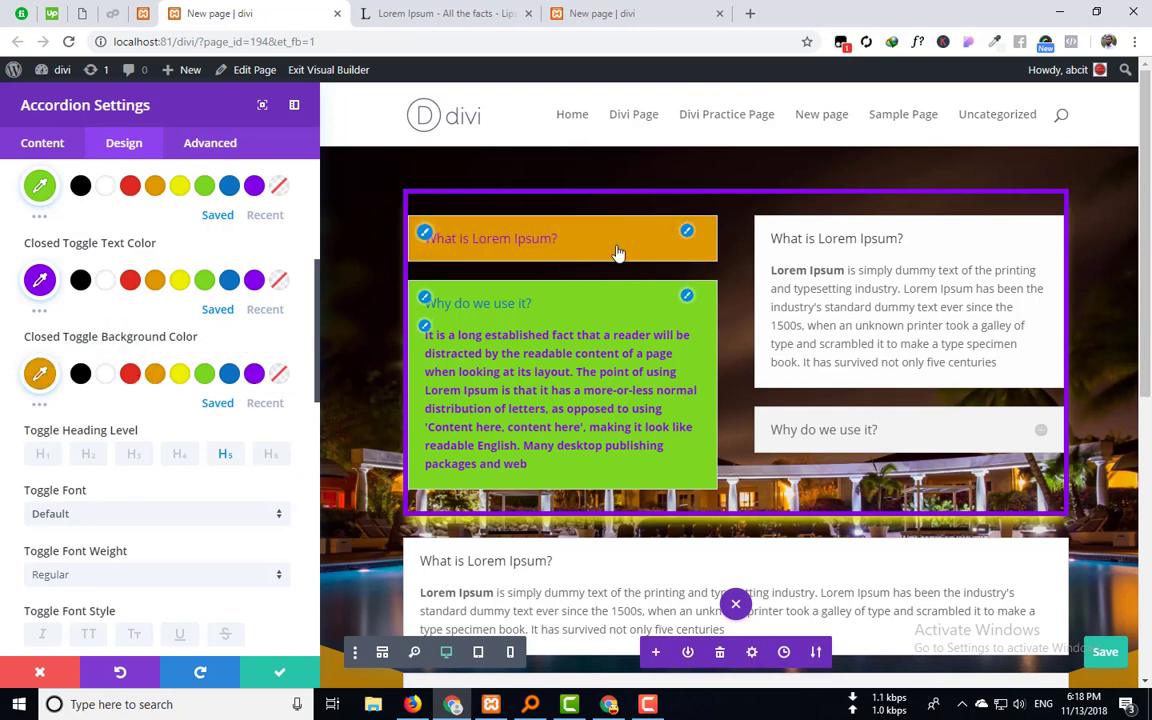
pyautogui.click(700, 238)
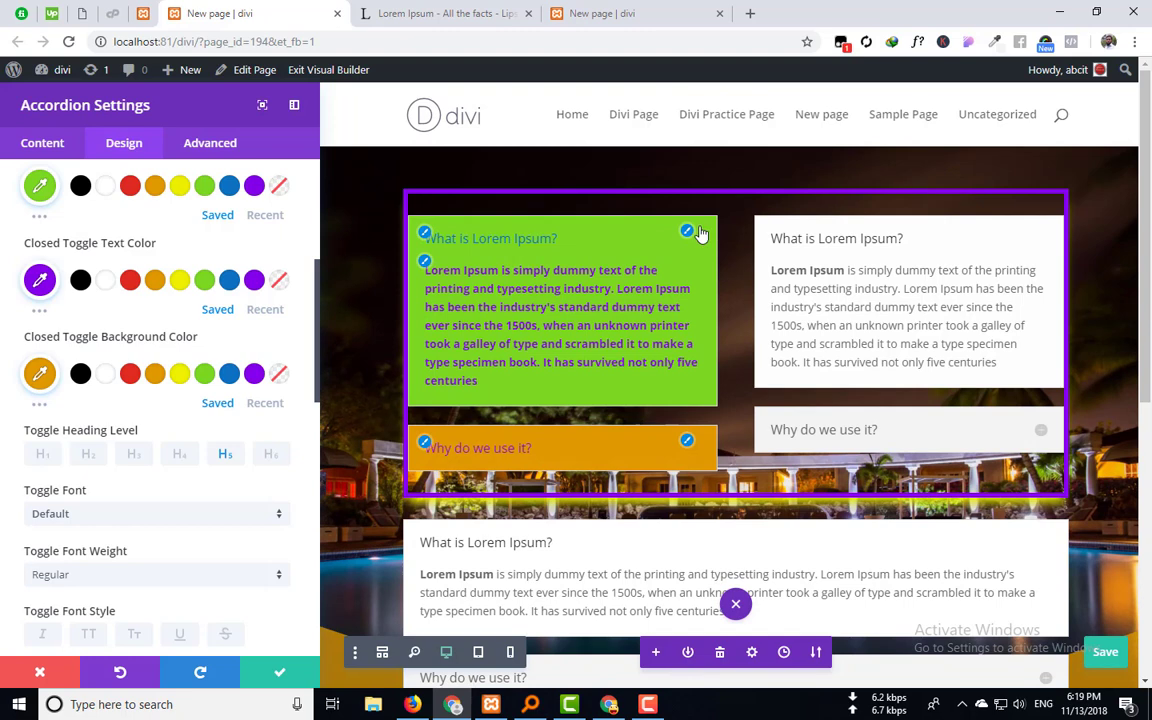
pyautogui.click(699, 432)
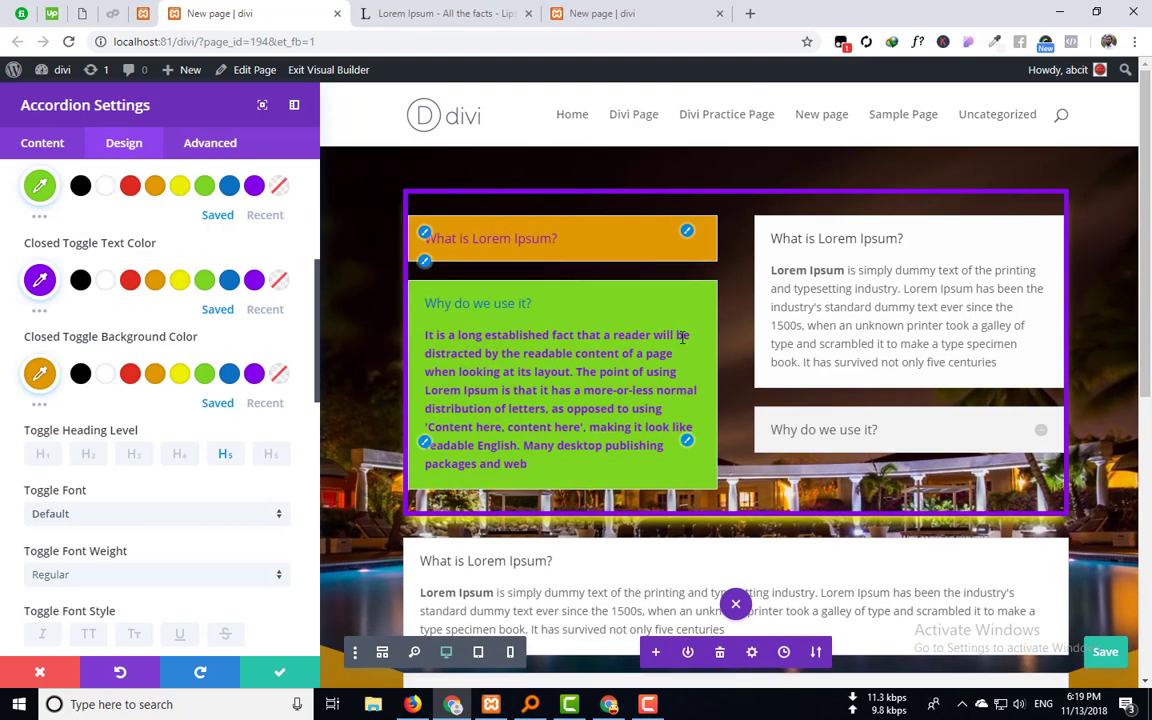
# Try a red toggle icon, and set the icon color to white #ffffff.
pyautogui.scroll(4, 100, 350)
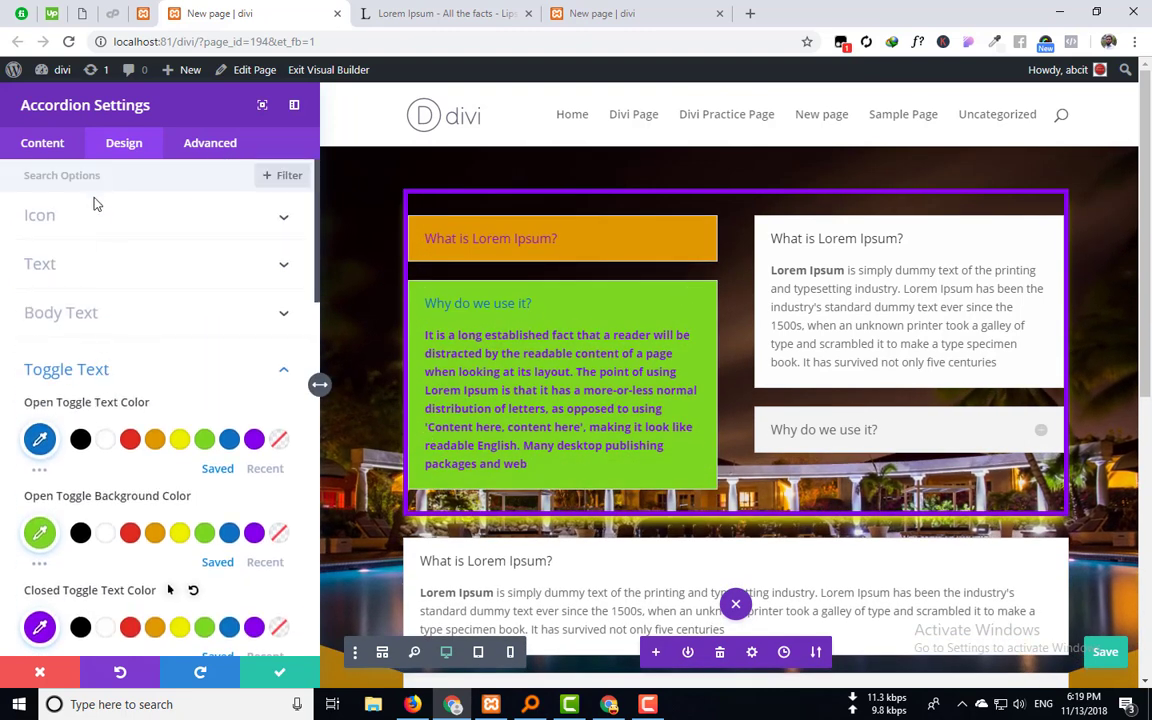
pyautogui.click(90, 217)
pyautogui.click(131, 286)
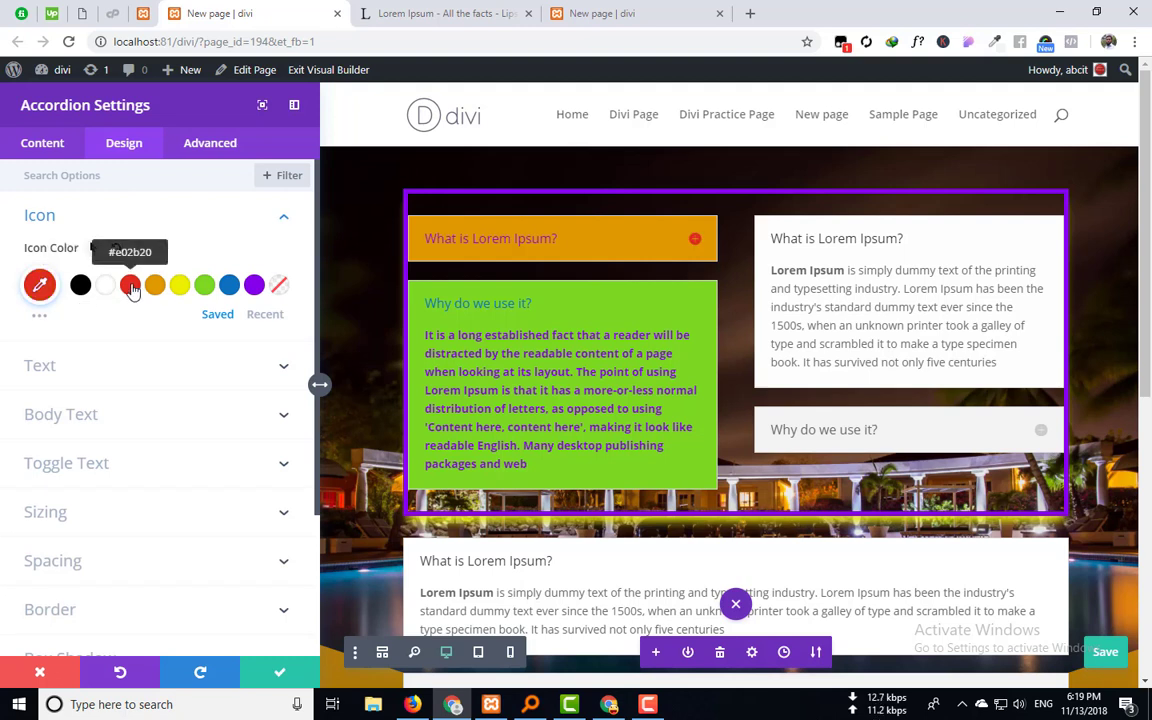
pyautogui.click(105, 287)
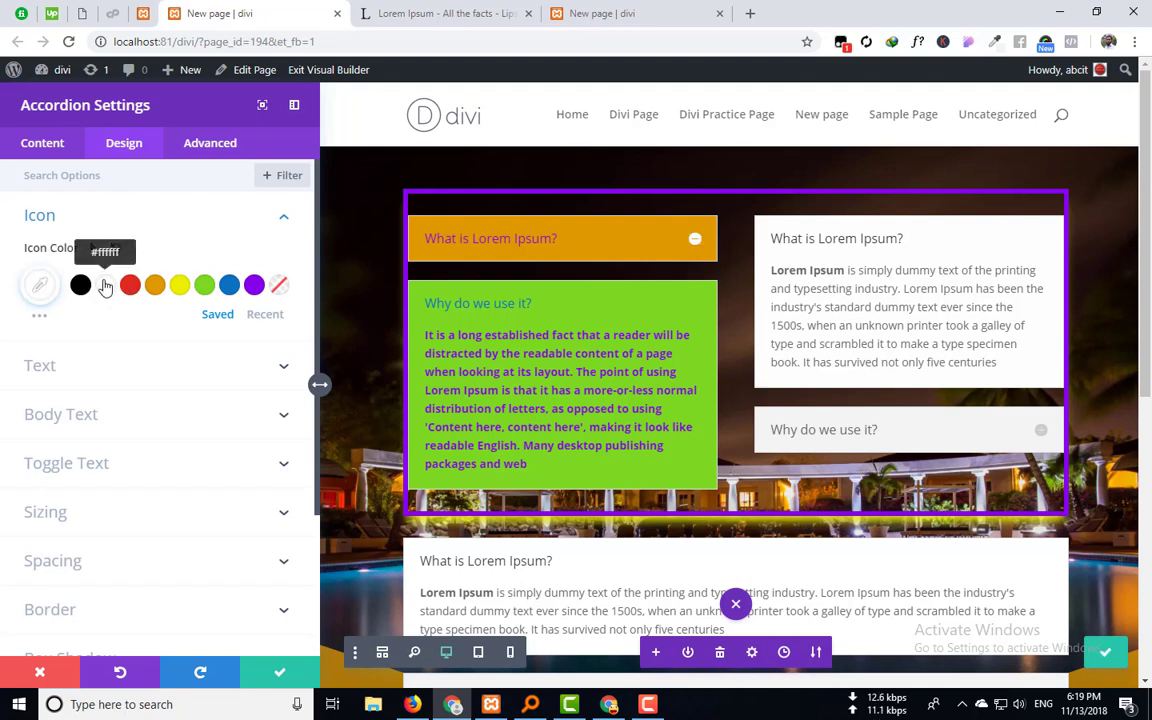
# Reopen the Toggle Text settings, switch between the two accordion items to check the icon and colors, and review the heading and font options.
pyautogui.scroll(-3, 154, 395)
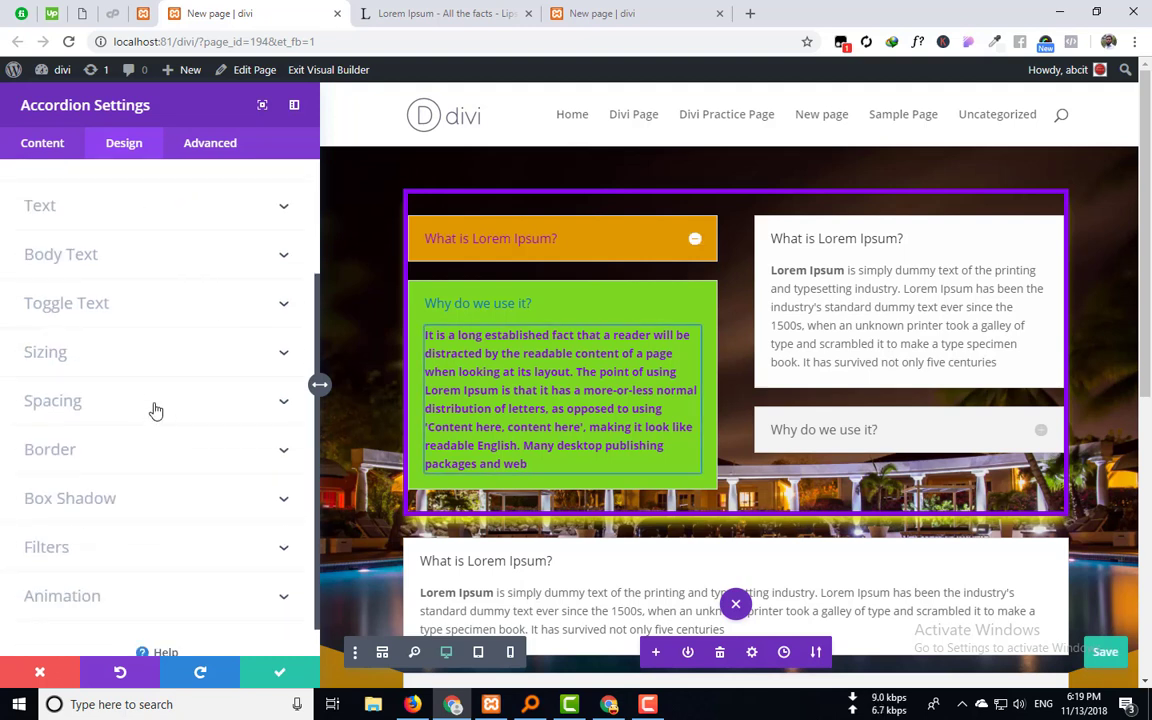
pyautogui.click(139, 313)
pyautogui.click(695, 238)
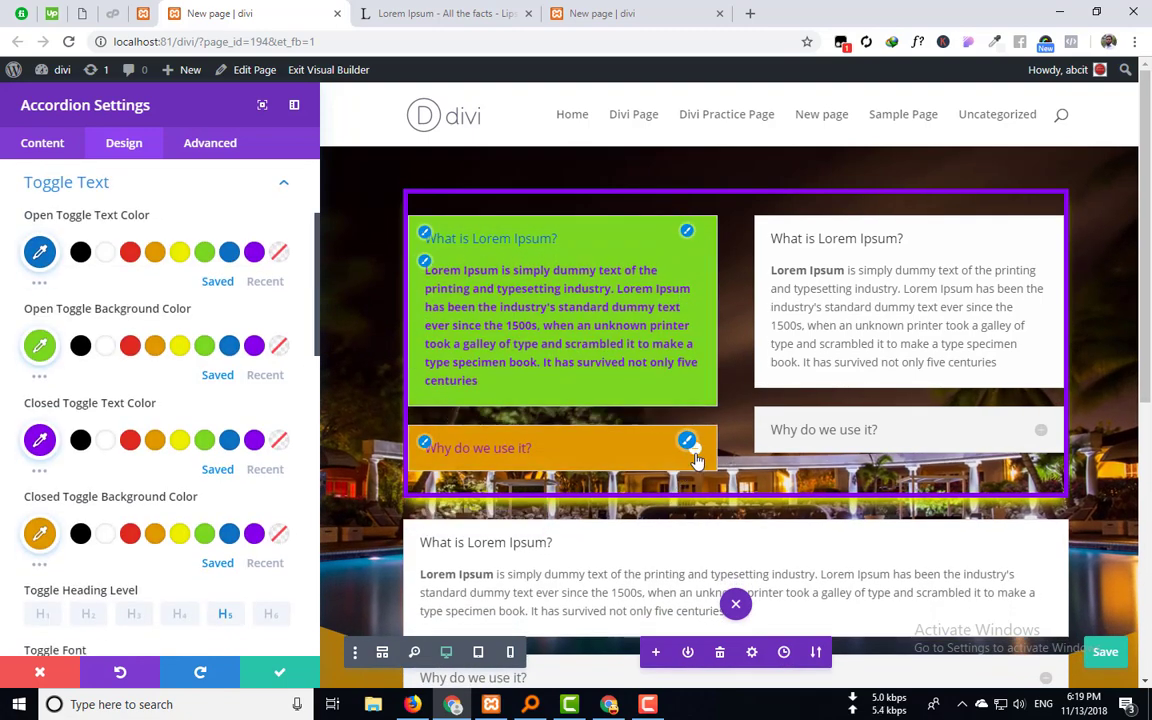
pyautogui.click(693, 449)
pyautogui.click(688, 232)
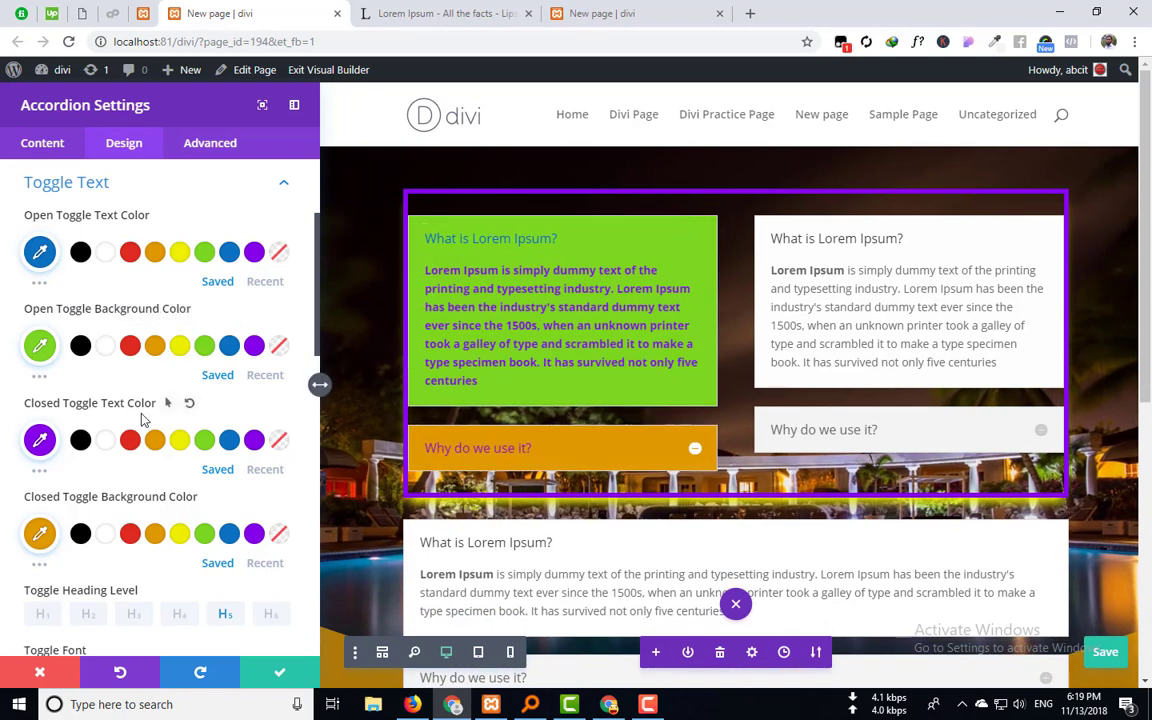
pyautogui.scroll(-3, 137, 420)
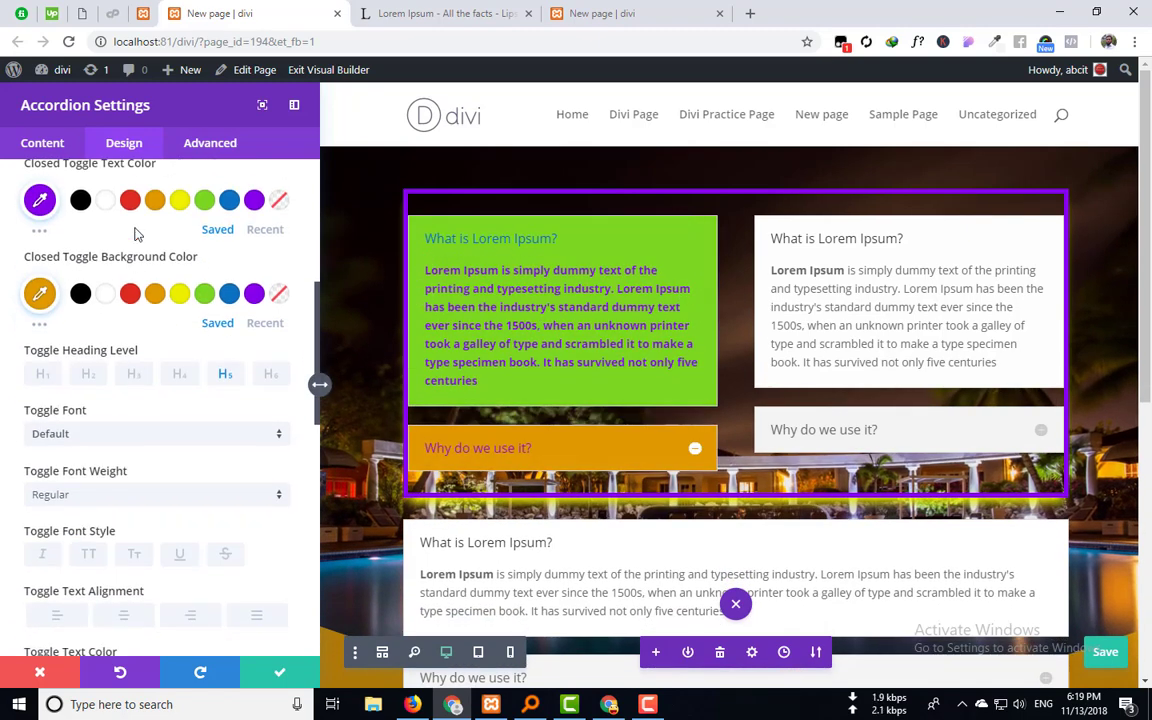
pyautogui.scroll(1, 108, 390)
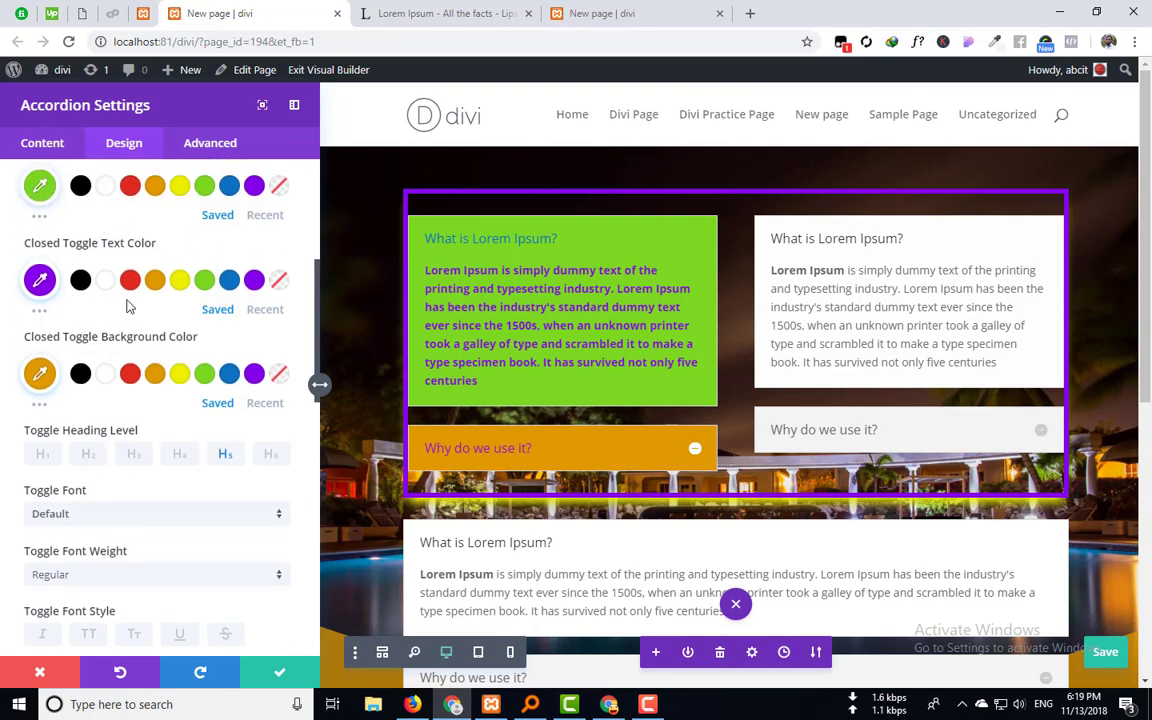
pyautogui.scroll(-1, 156, 386)
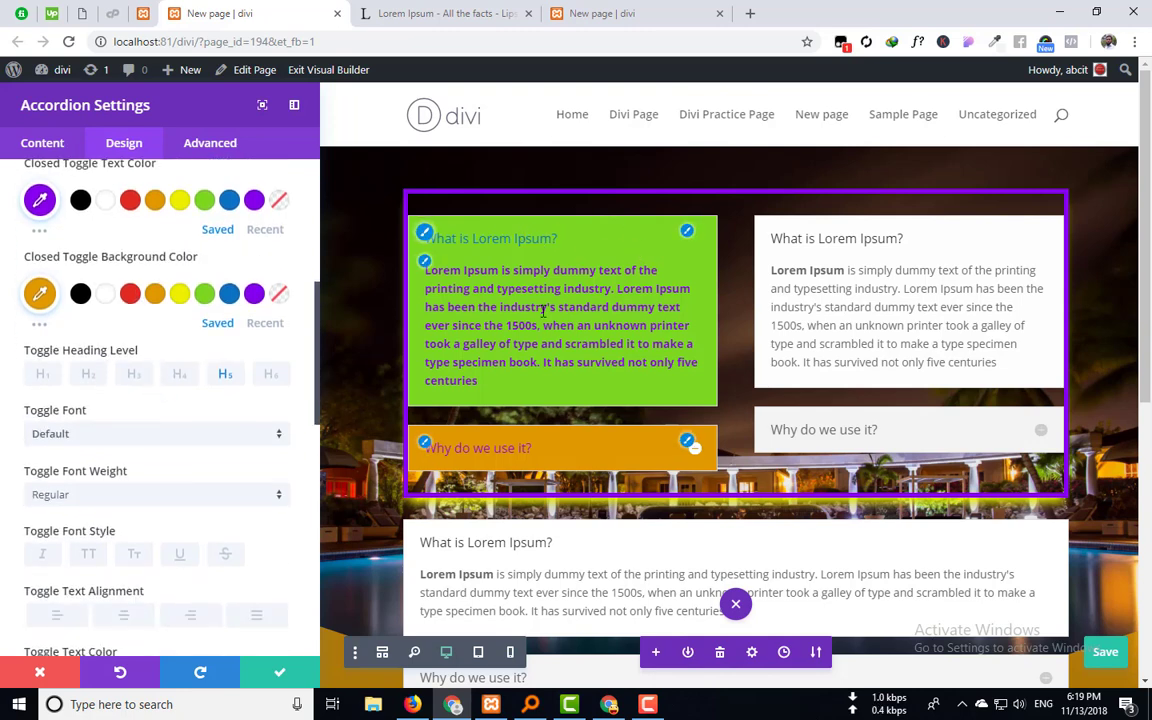
pyautogui.click(517, 234)
pyautogui.moveTo(513, 238); pyautogui.dragTo(560, 239)
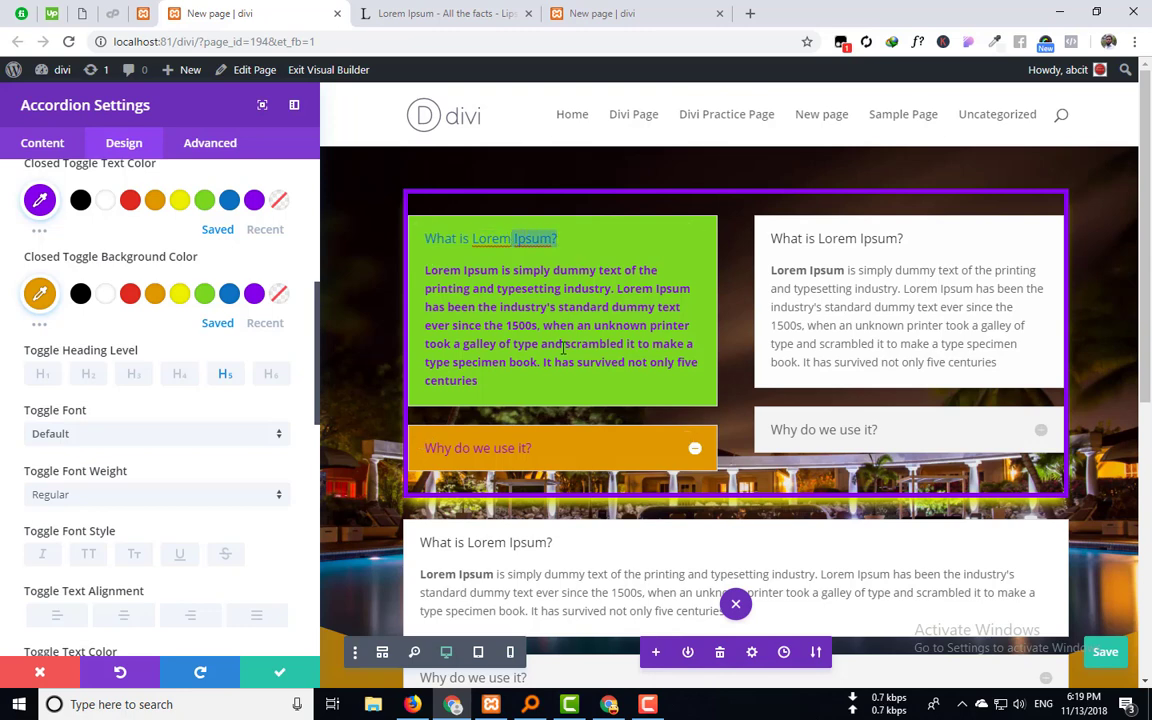
pyautogui.moveTo(481, 320); pyautogui.dragTo(557, 343)
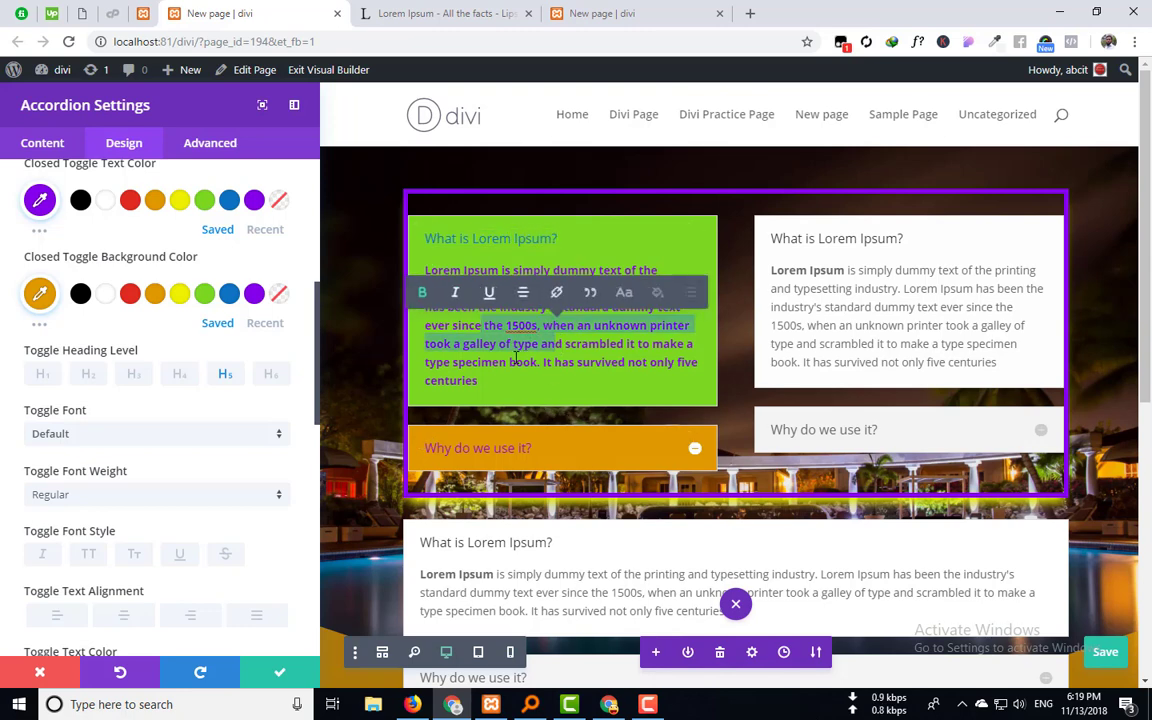
pyautogui.click(516, 357)
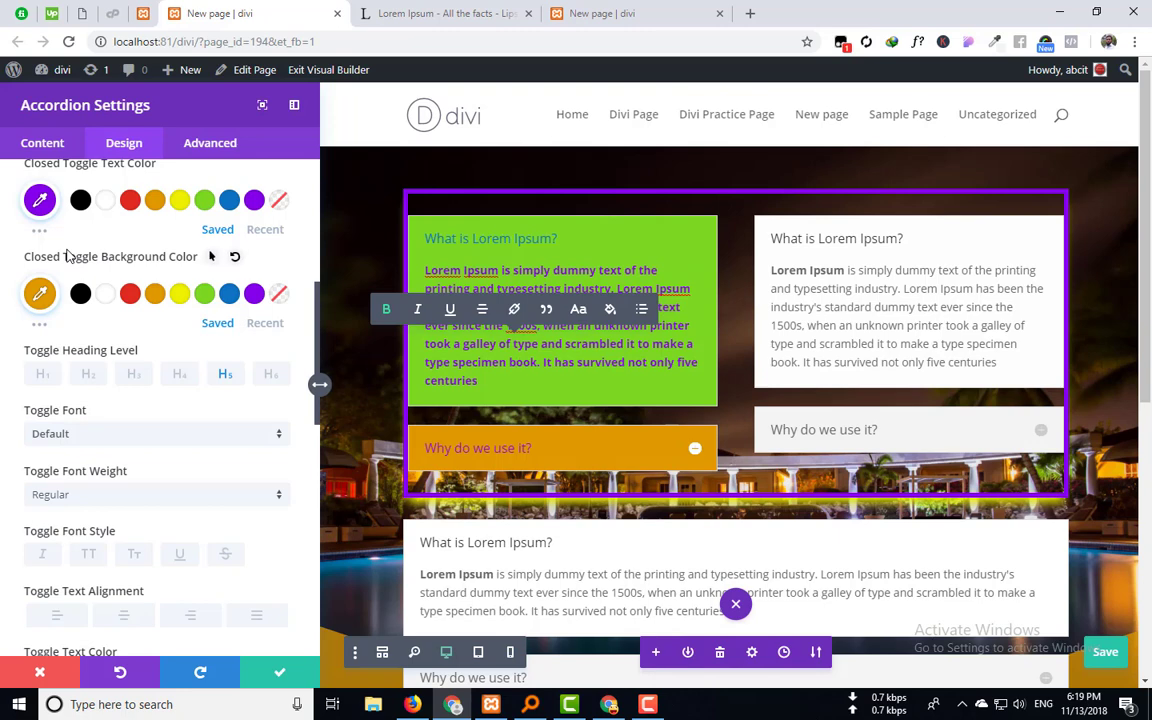
pyautogui.click(128, 340)
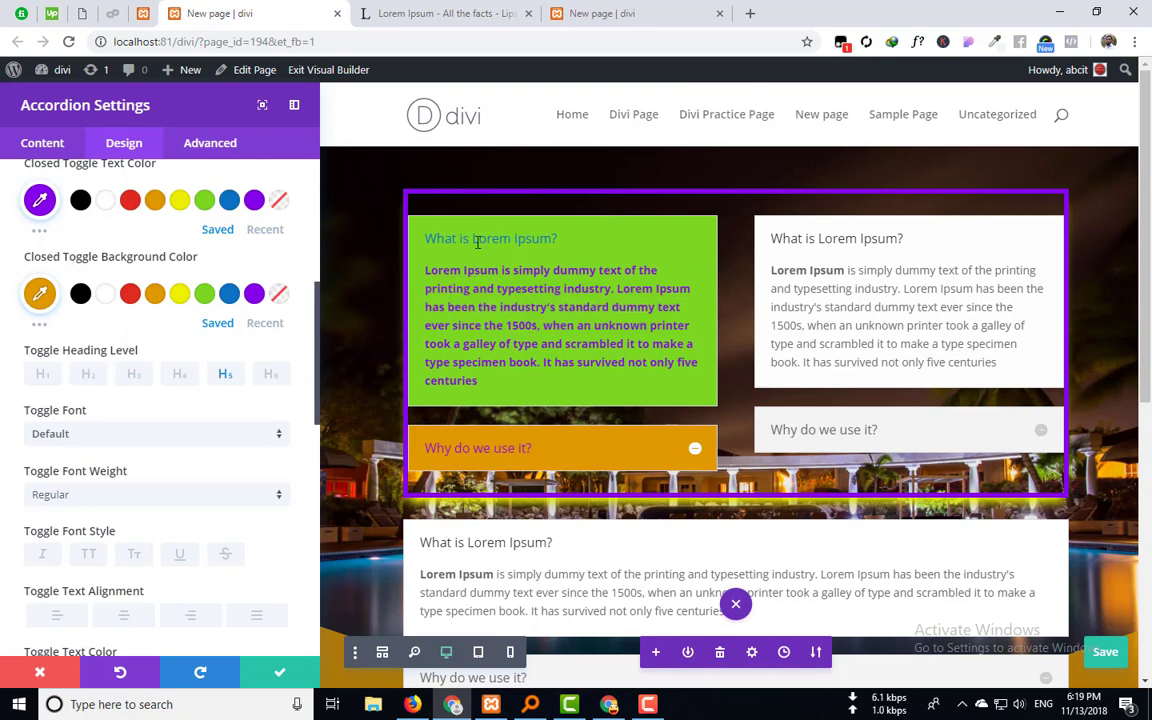
# Try toggle heading levels H1 and H3 on the accordion titles, and set the level to H4.
pyautogui.click(41, 376)
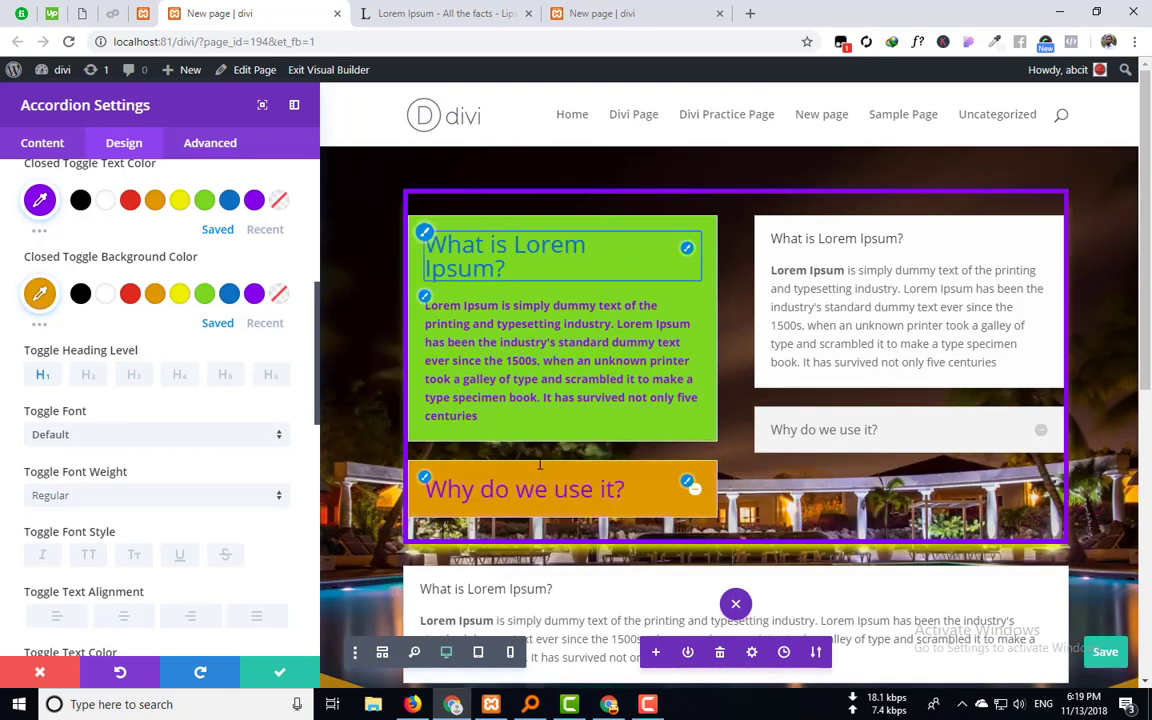
pyautogui.click(134, 374)
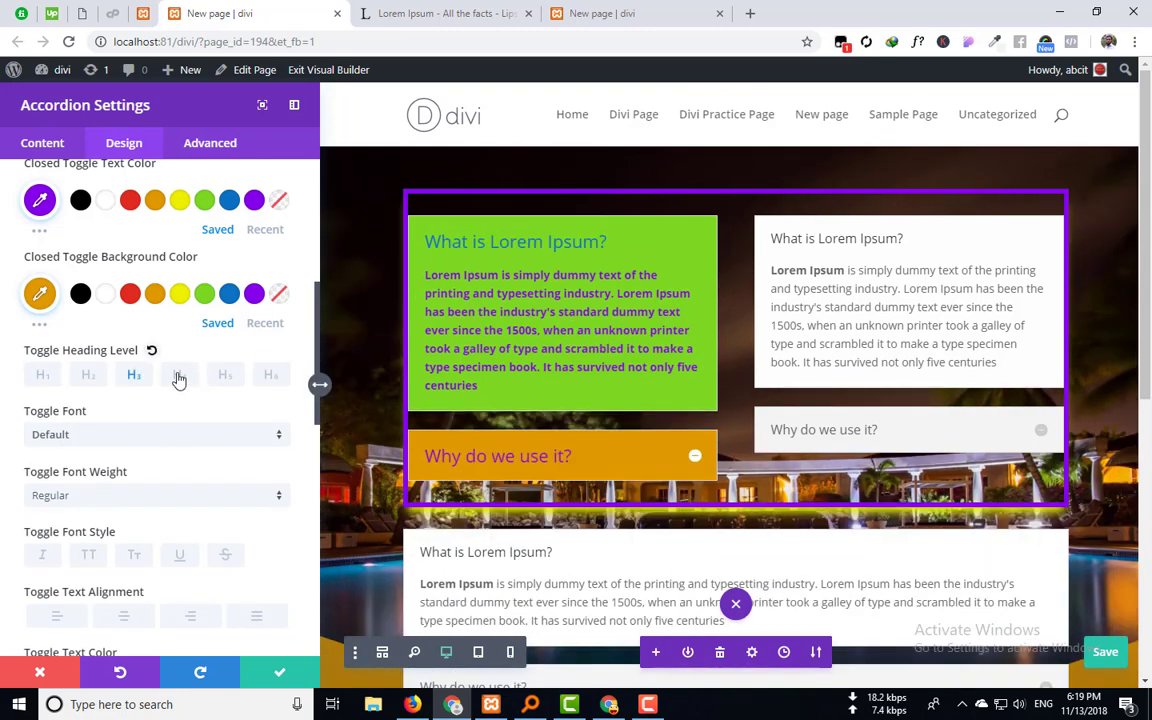
pyautogui.click(179, 376)
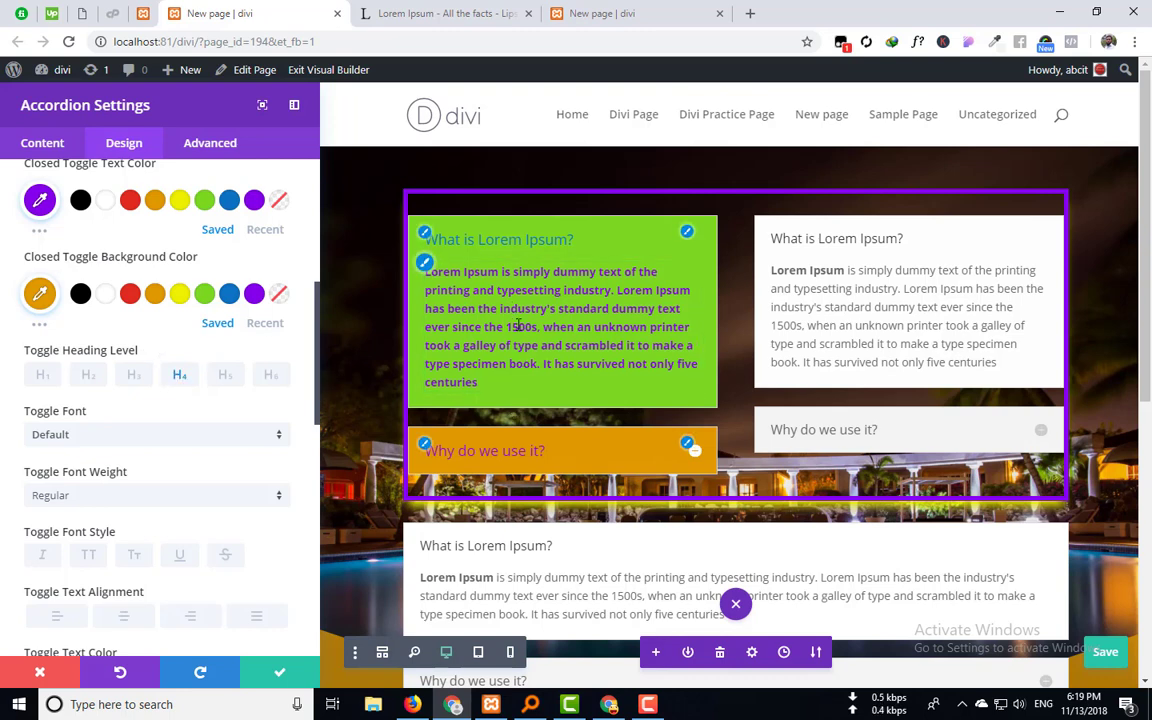
pyautogui.click(517, 240)
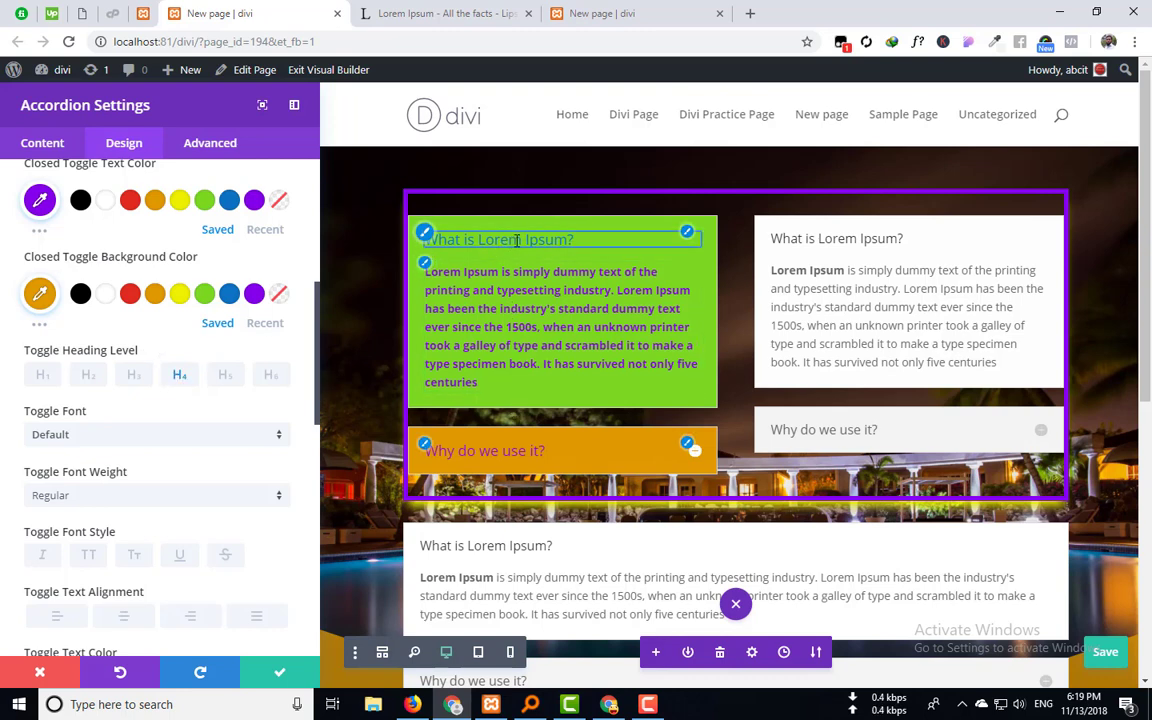
# Try the Trebuchet and Advent Pro toggle fonts, and set the toggle font to Aldrich.
pyautogui.click(122, 440)
pyautogui.click(94, 434)
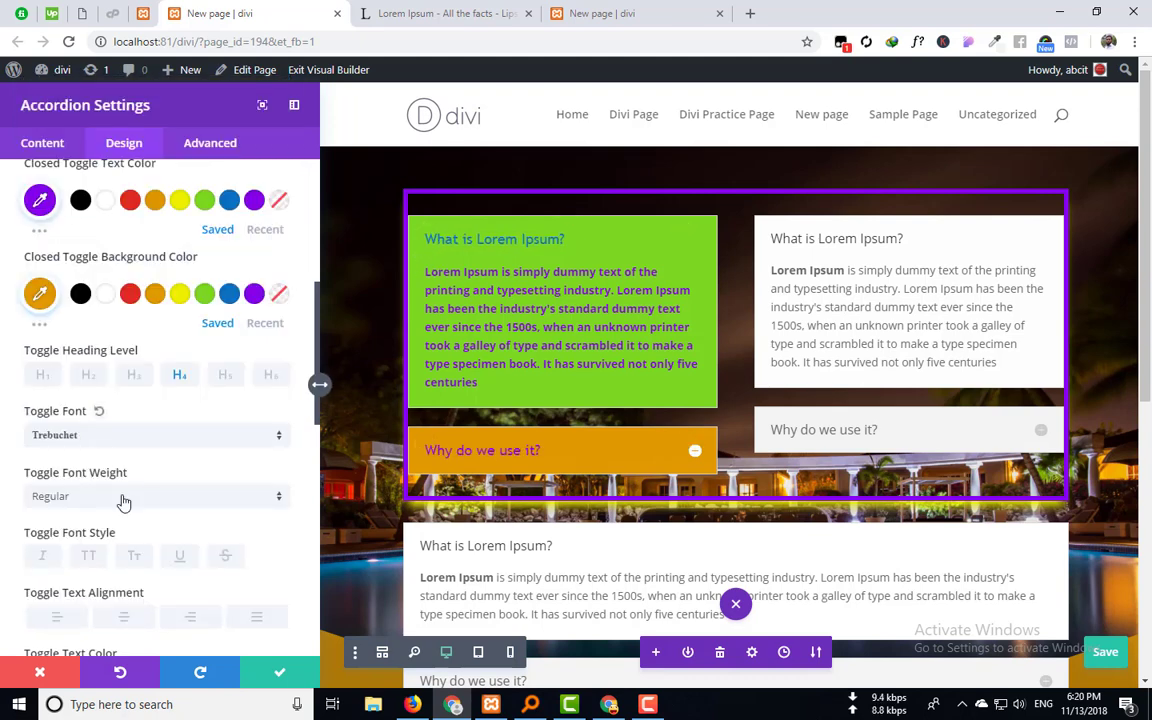
pyautogui.click(117, 445)
pyautogui.scroll(-2, 113, 491)
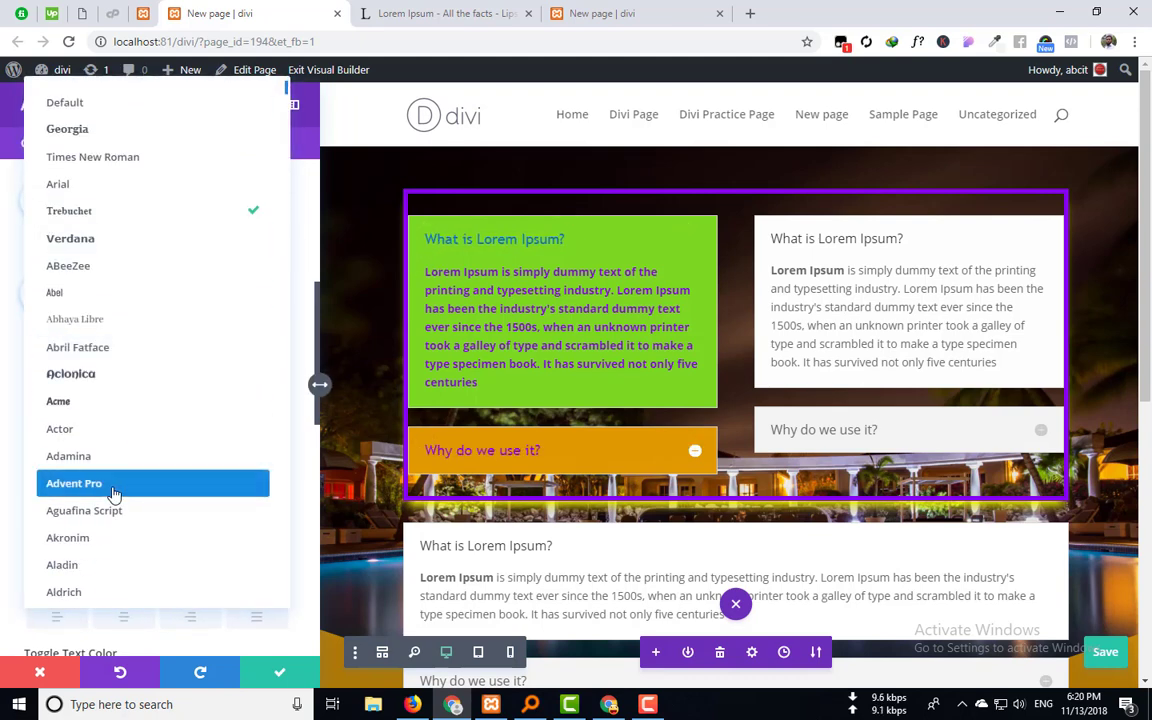
pyautogui.click(113, 484)
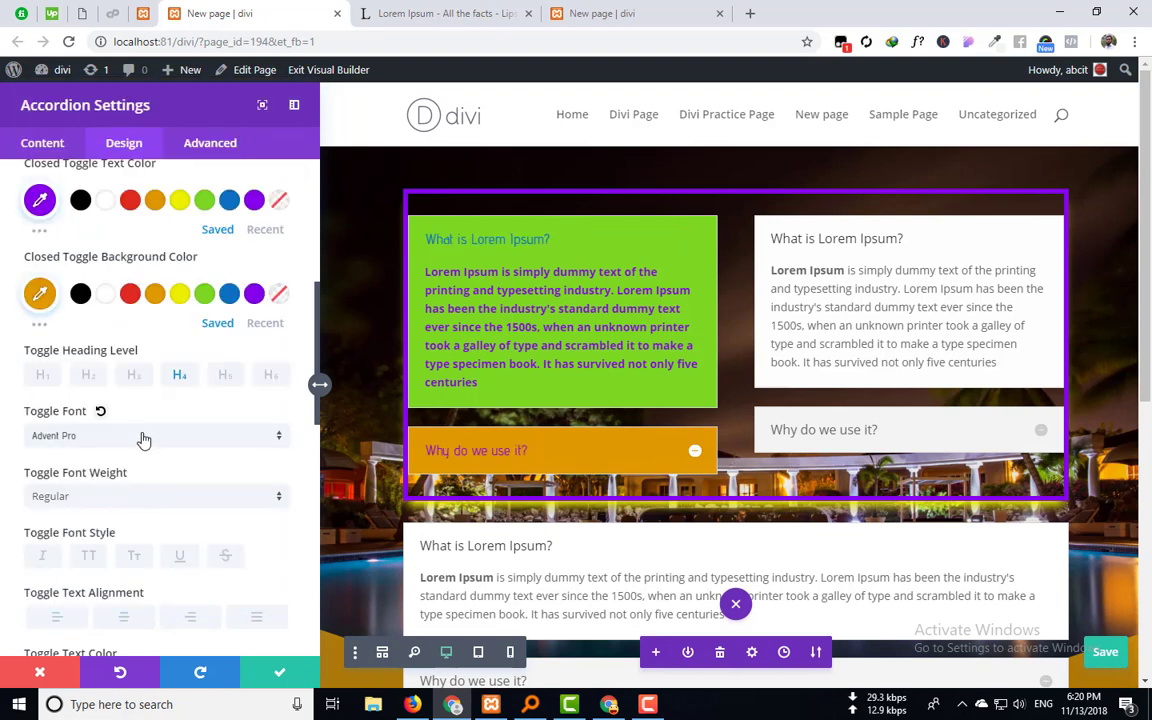
pyautogui.click(143, 440)
pyautogui.click(89, 515)
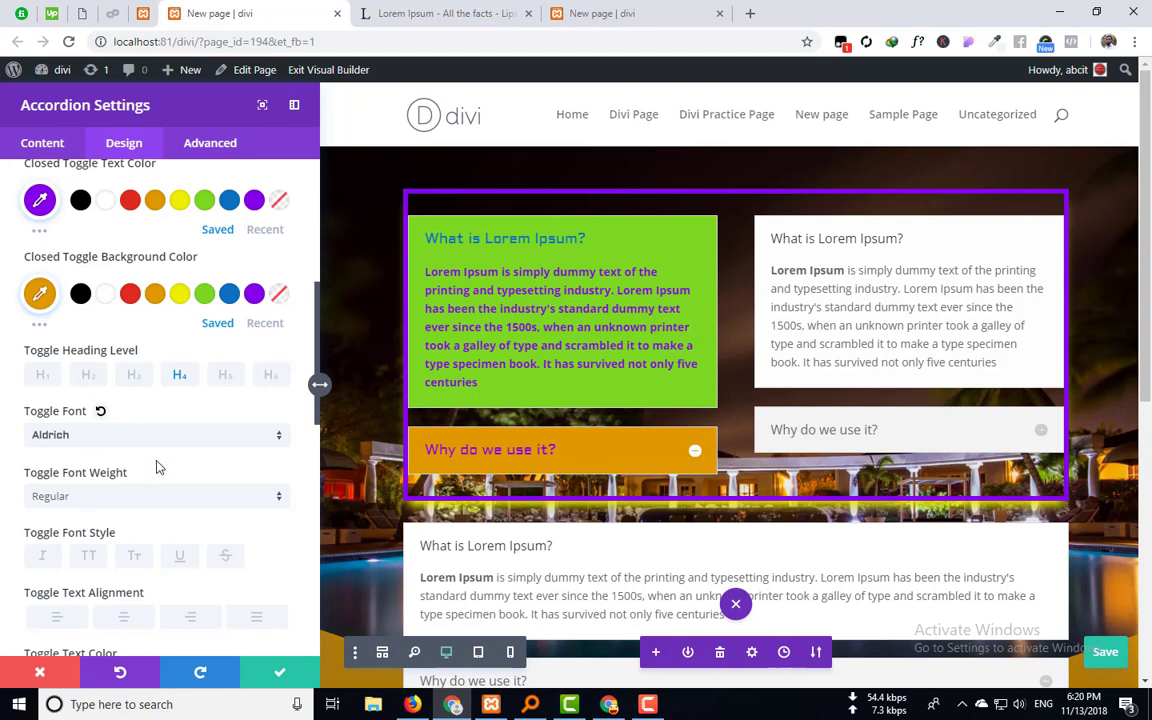
# Try the Bold toggle font weight, and set it back to Regular.
pyautogui.scroll(-3, 156, 466)
pyautogui.click(70, 346)
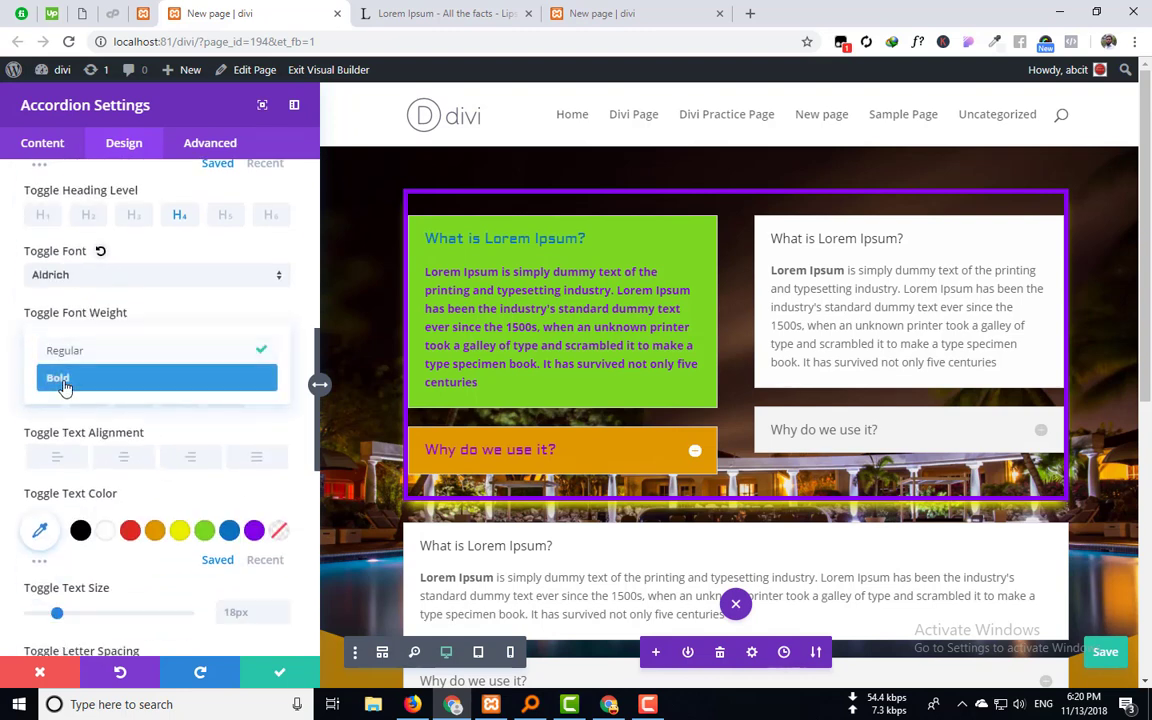
pyautogui.click(64, 376)
pyautogui.click(88, 344)
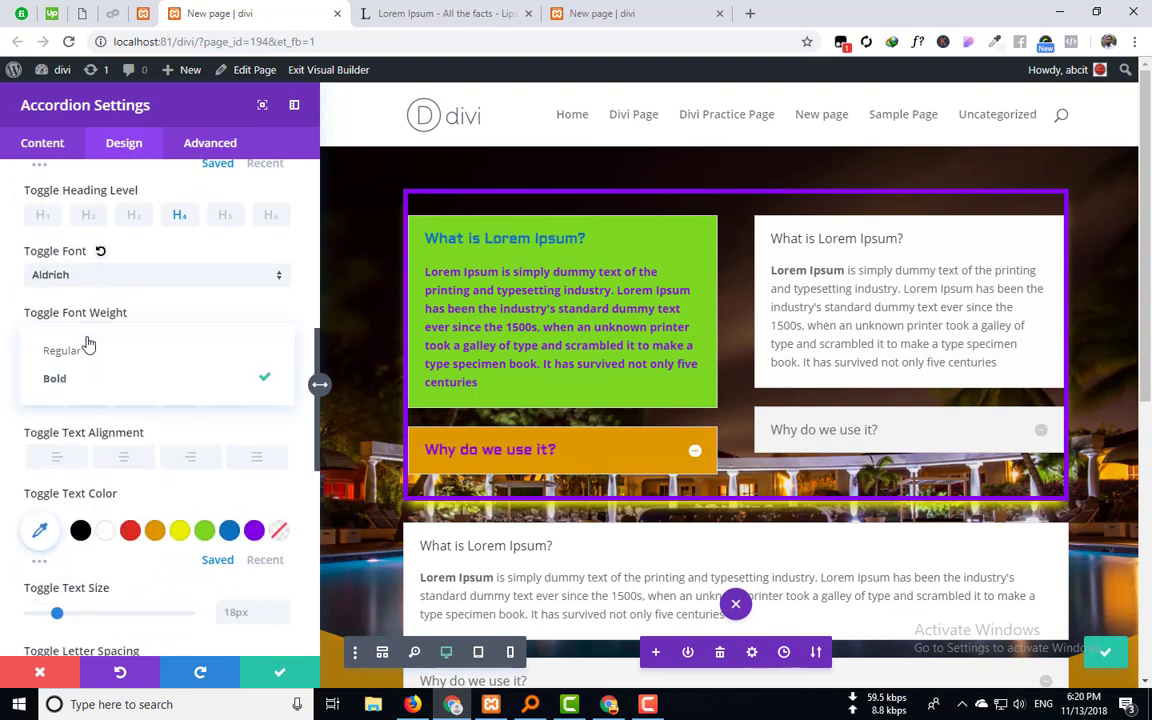
pyautogui.click(85, 356)
# Try centered toggle text, and set the toggle text alignment to left.
pyautogui.scroll(-4, 128, 513)
pyautogui.scroll(-4, 128, 510)
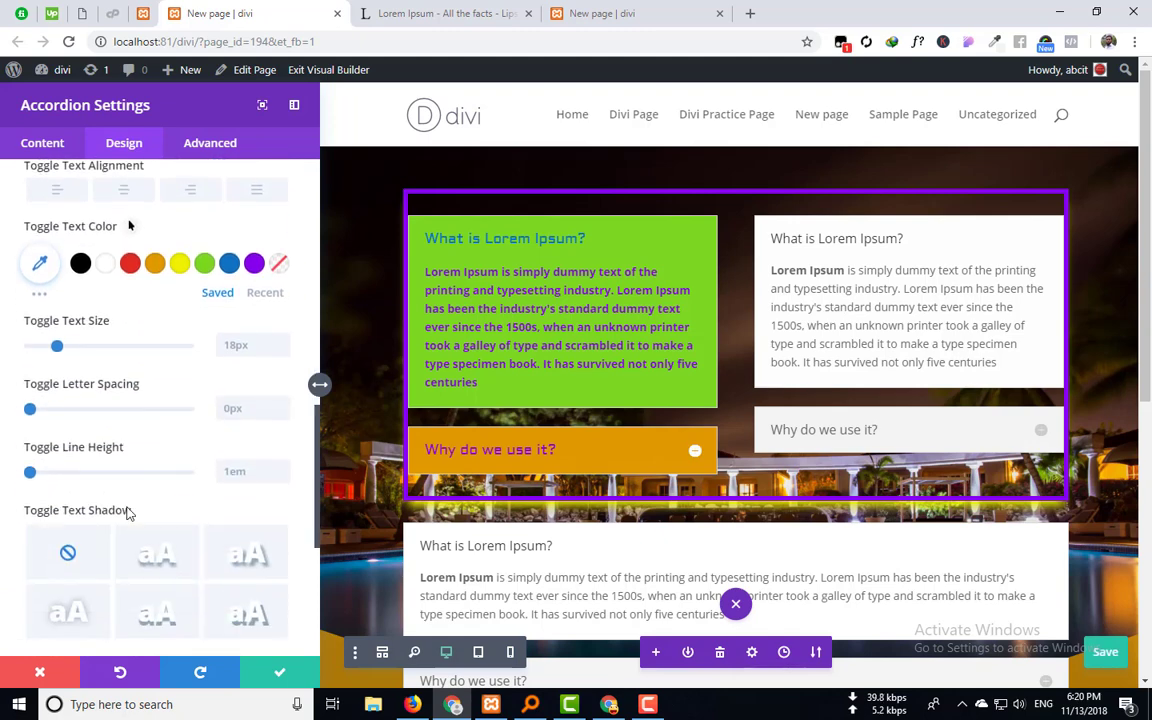
pyautogui.scroll(6, 200, 420)
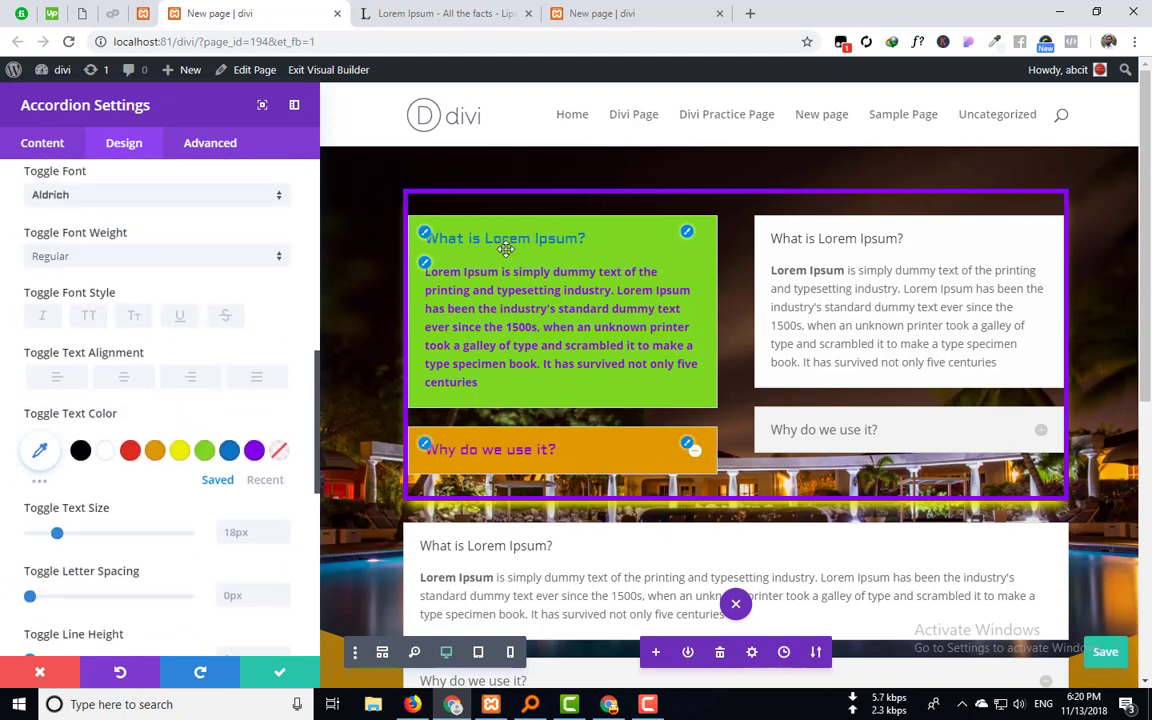
pyautogui.click(124, 378)
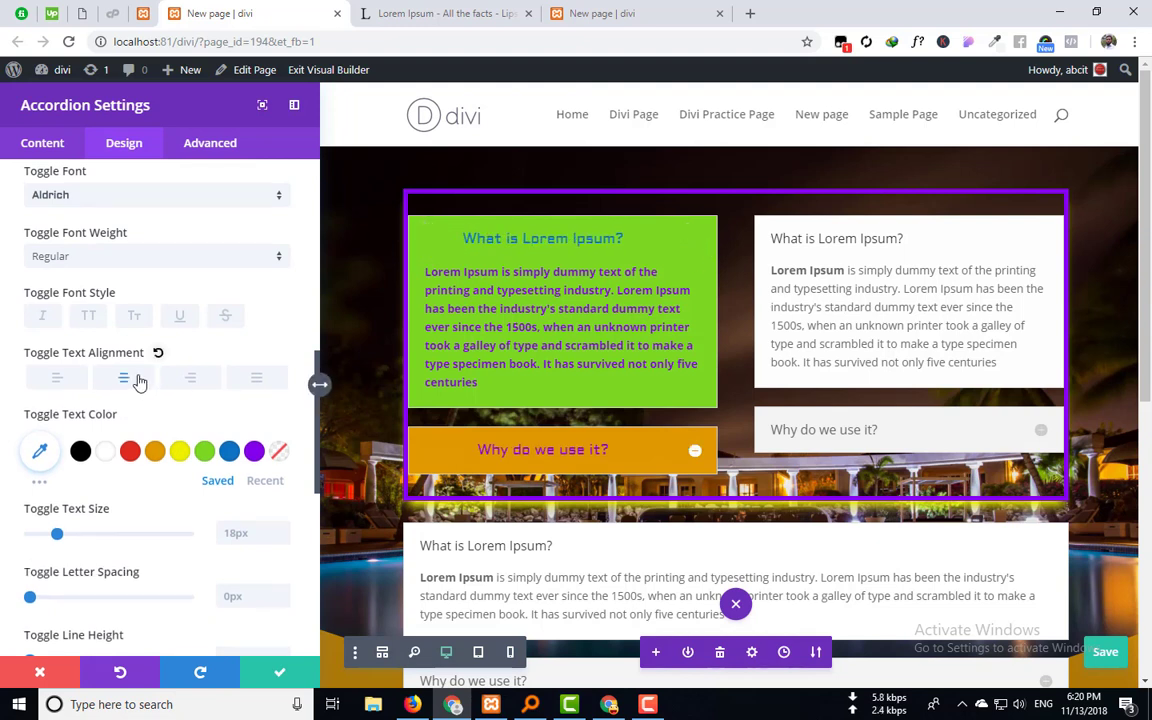
pyautogui.click(55, 380)
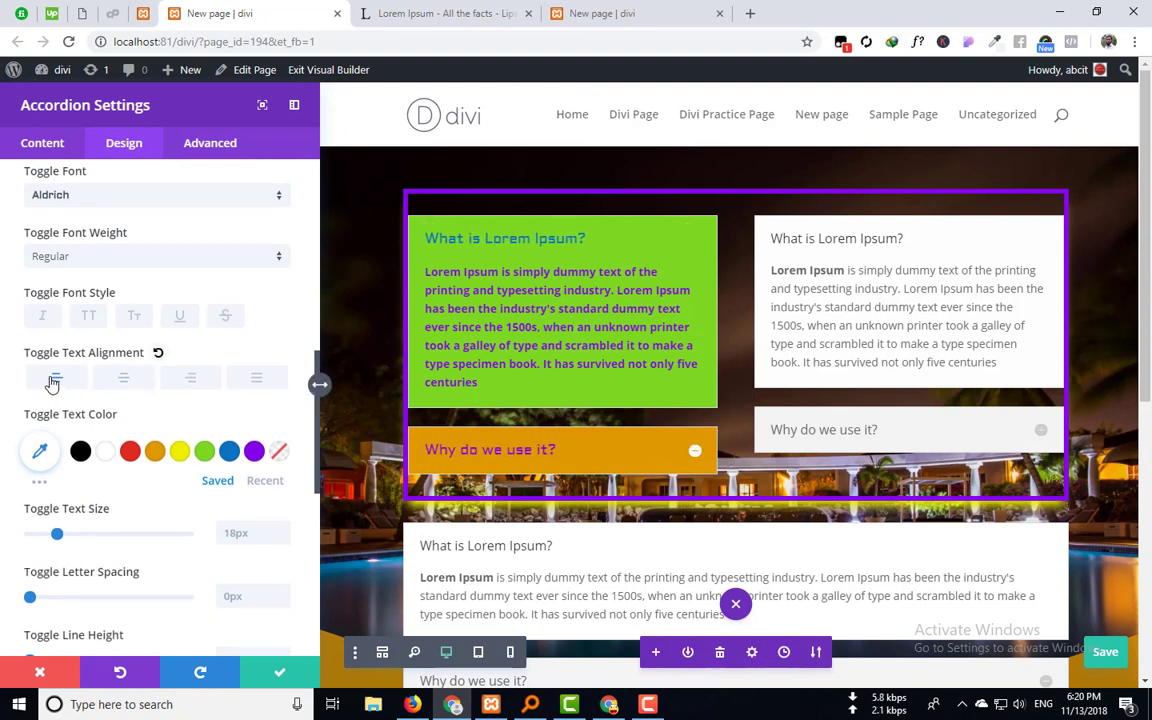
# Try the uppercase, small caps, underline and strikethrough toggle font styles on the accordion titles, and clear them all.
pyautogui.click(89, 318)
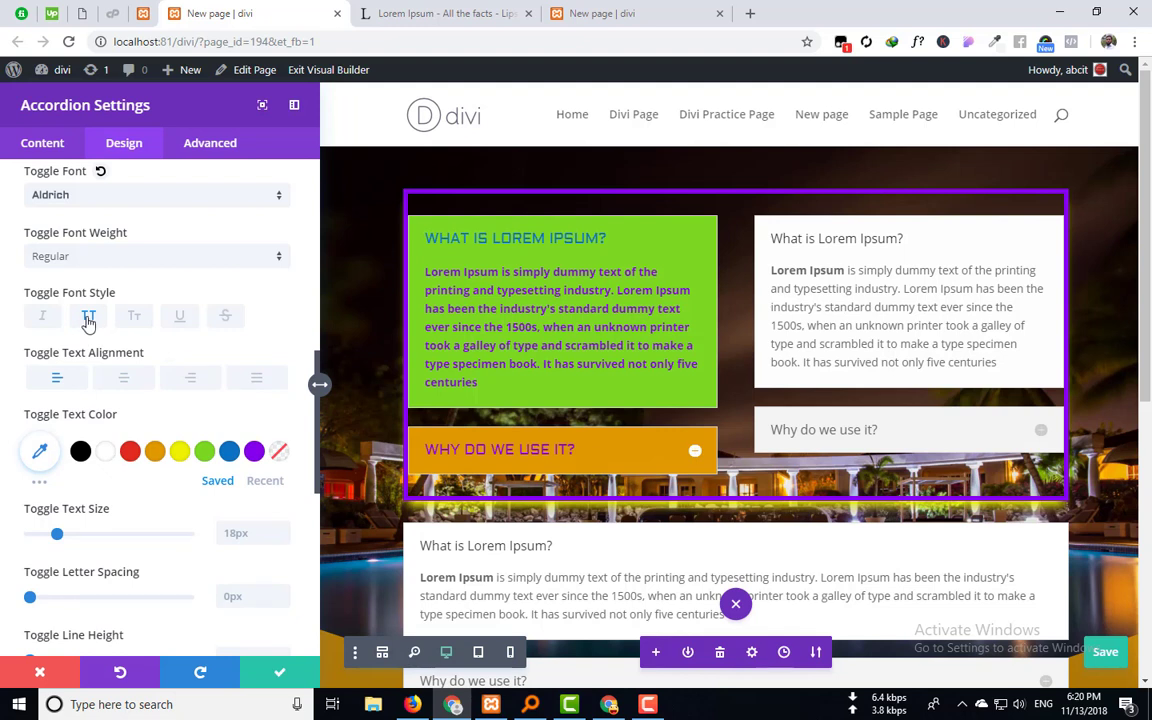
pyautogui.click(89, 318)
pyautogui.click(136, 318)
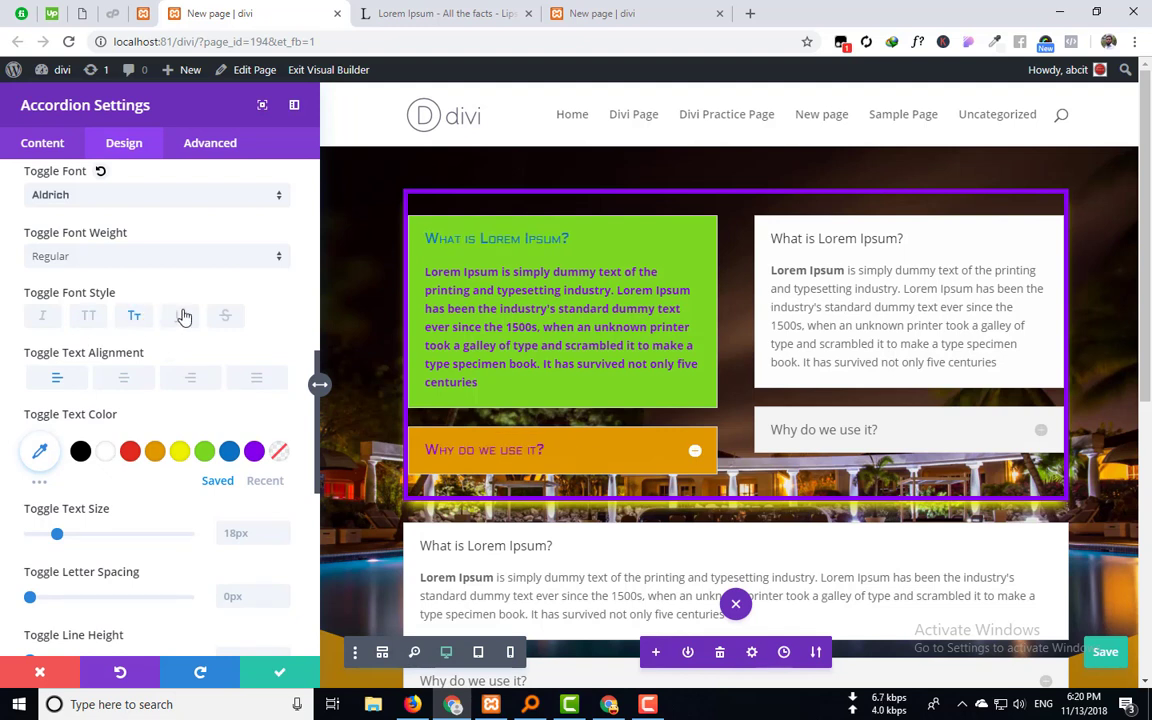
pyautogui.click(183, 316)
pyautogui.click(224, 317)
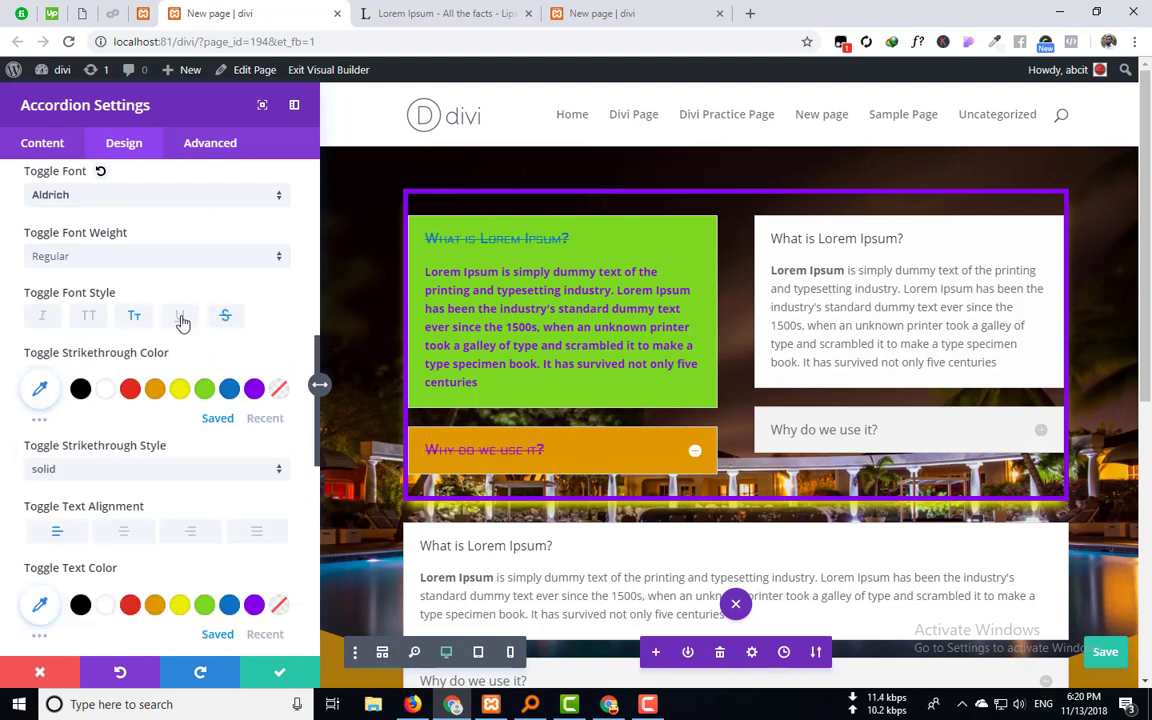
pyautogui.click(182, 319)
pyautogui.click(178, 316)
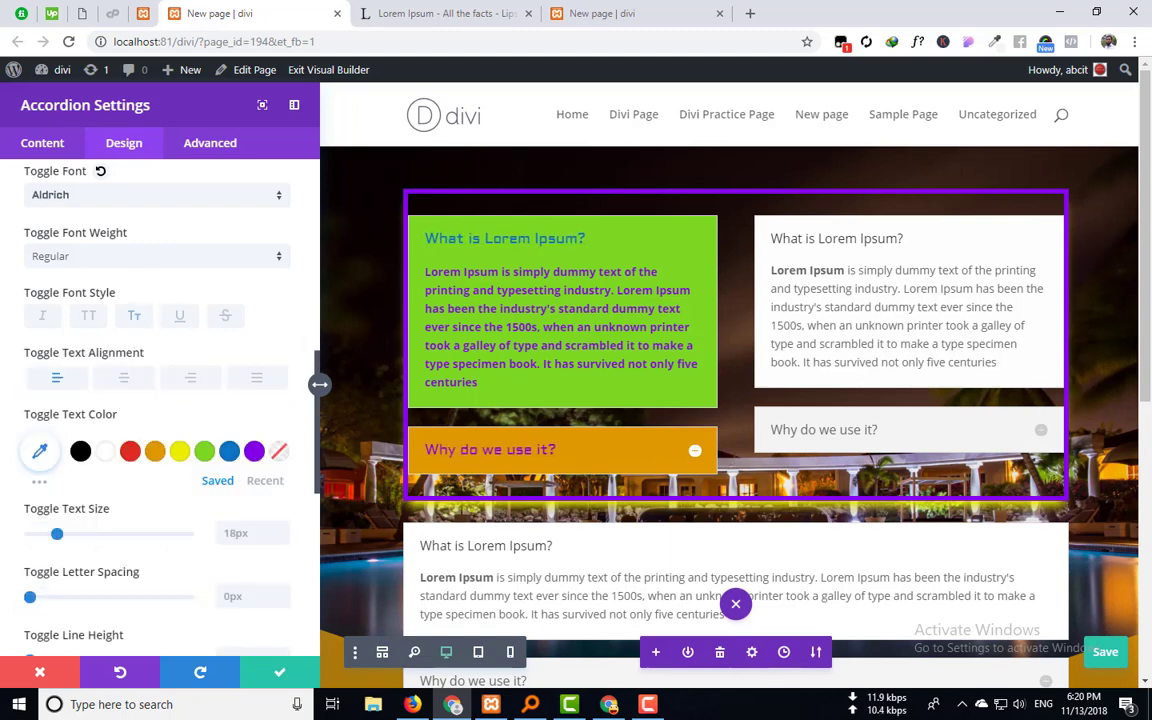
# Try orange, yellow, blue and purple for the general toggle text color, and reset the color to its default.
pyautogui.scroll(-3, 80, 478)
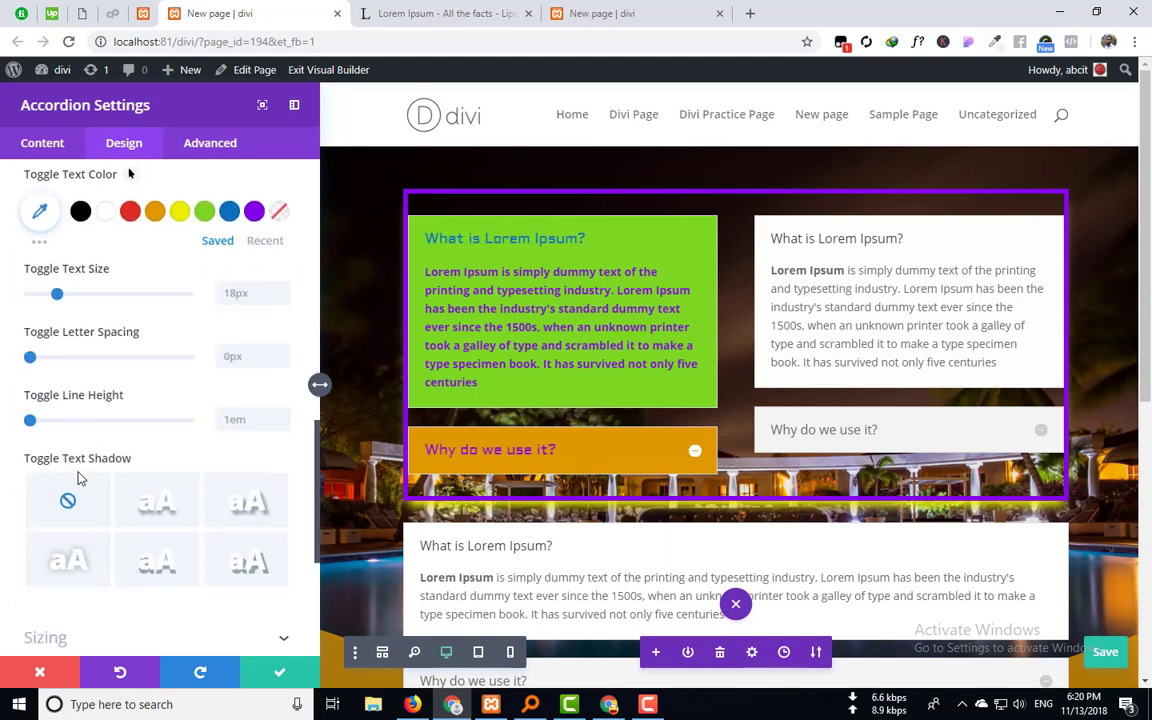
pyautogui.scroll(2, 134, 406)
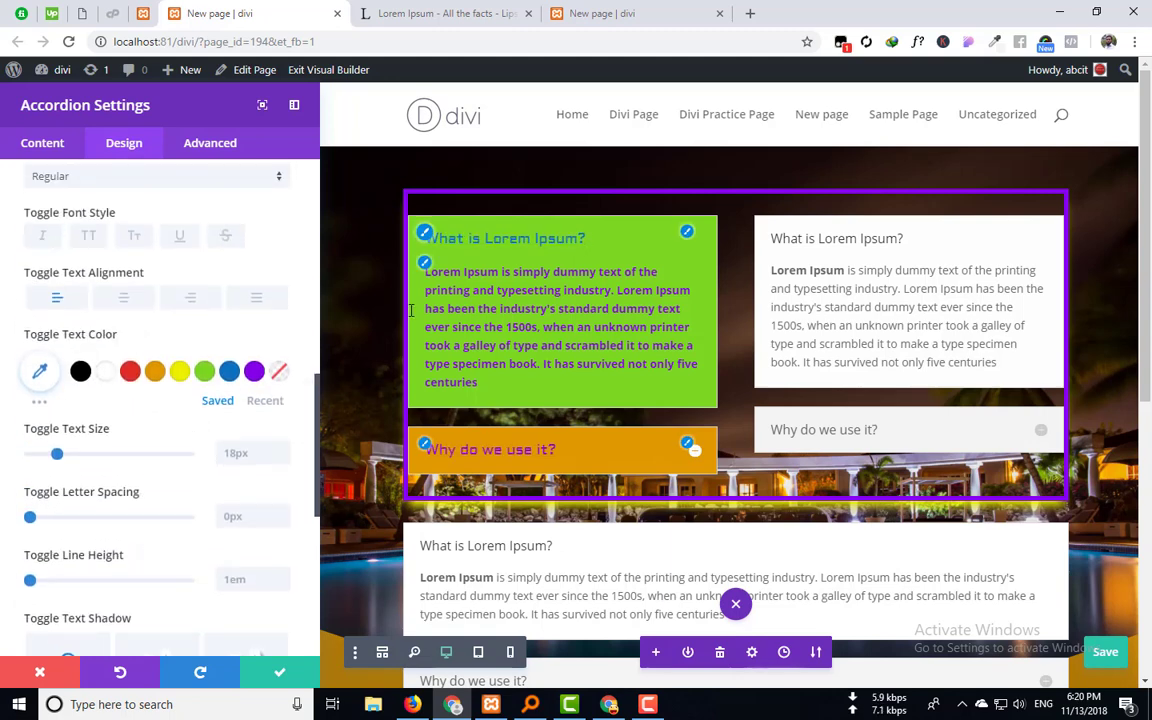
pyautogui.click(156, 375)
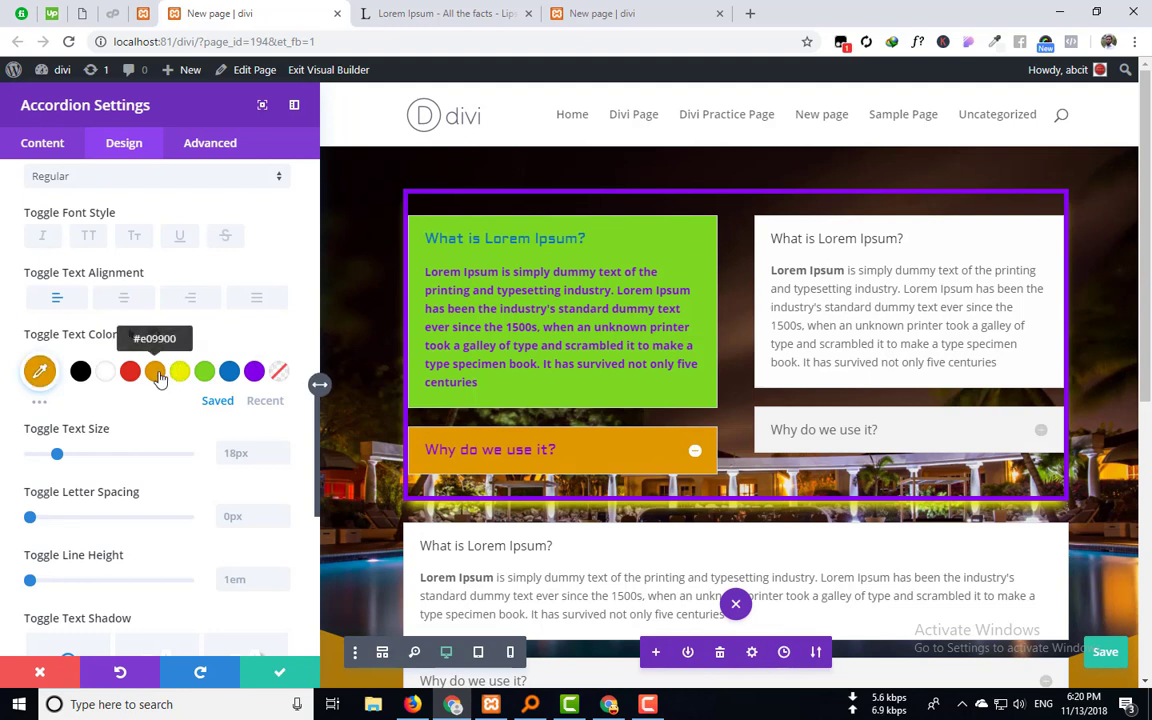
pyautogui.click(180, 374)
pyautogui.click(229, 373)
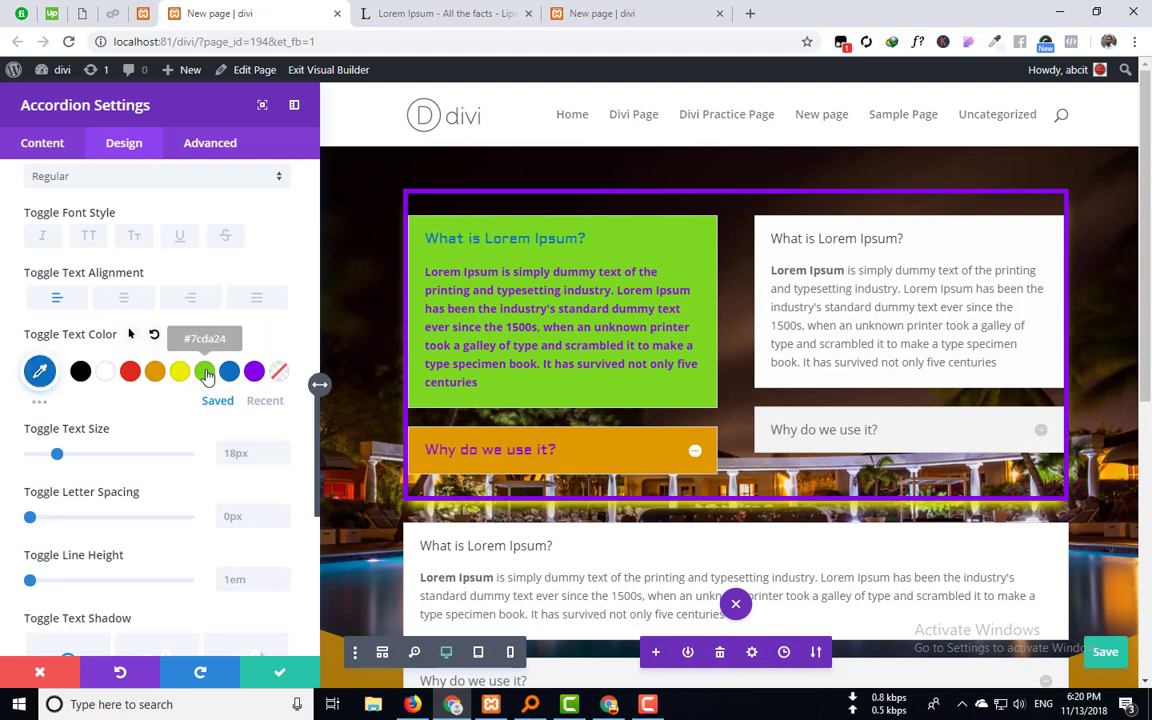
pyautogui.click(255, 374)
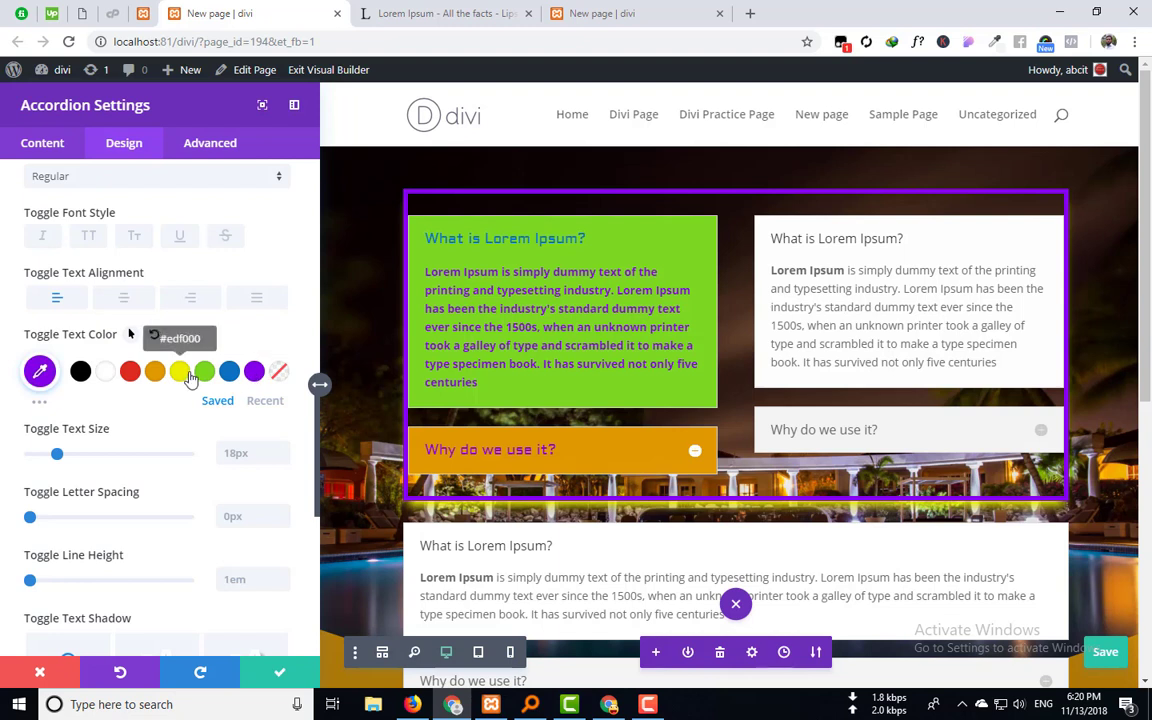
pyautogui.click(180, 372)
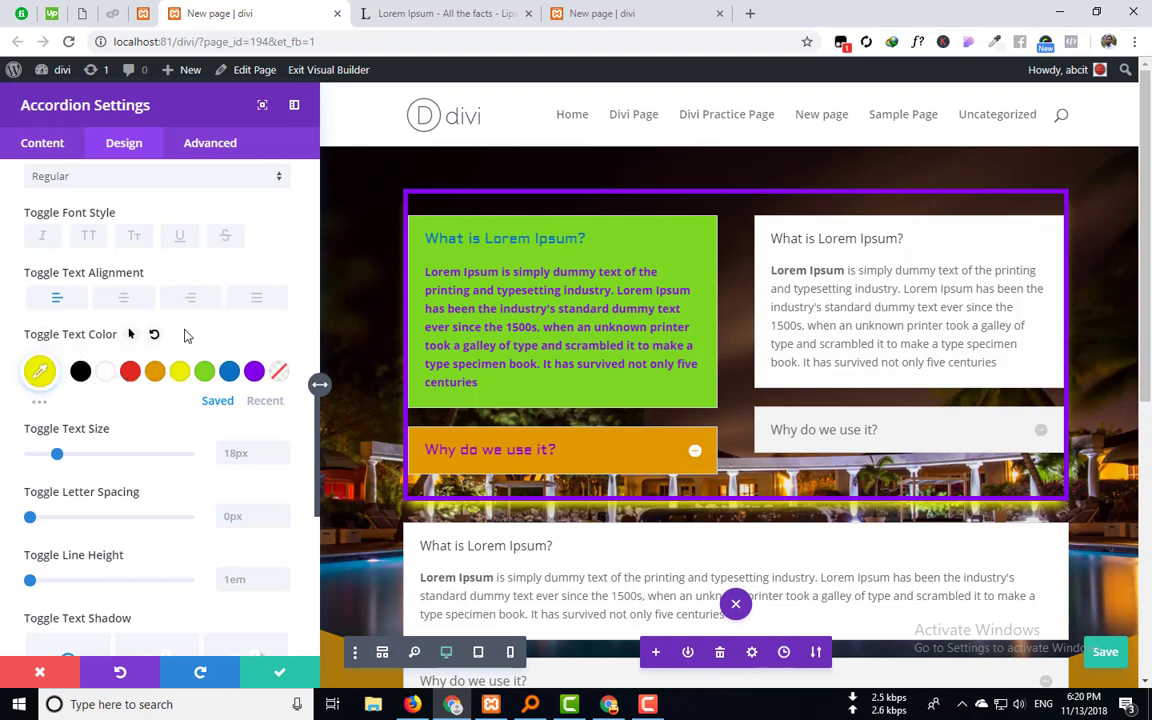
pyautogui.click(155, 336)
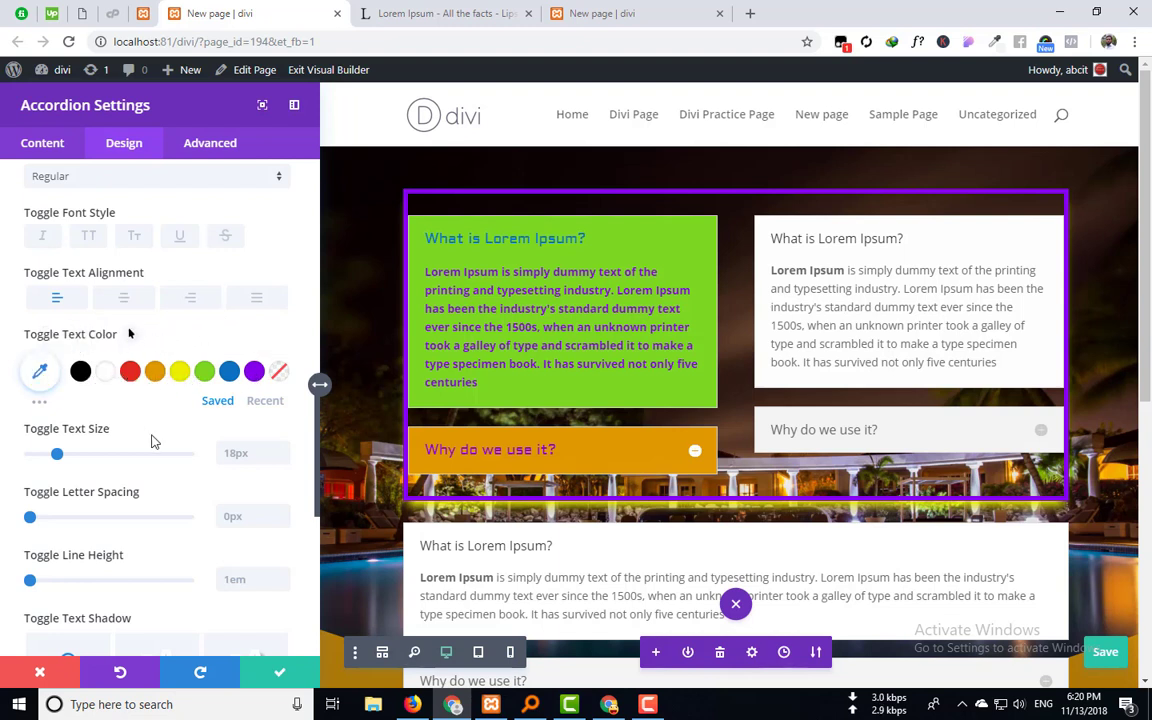
# Try adjusting the toggle text size and letter spacing, and return them to 18px and 0px.
pyautogui.scroll(-1, 155, 441)
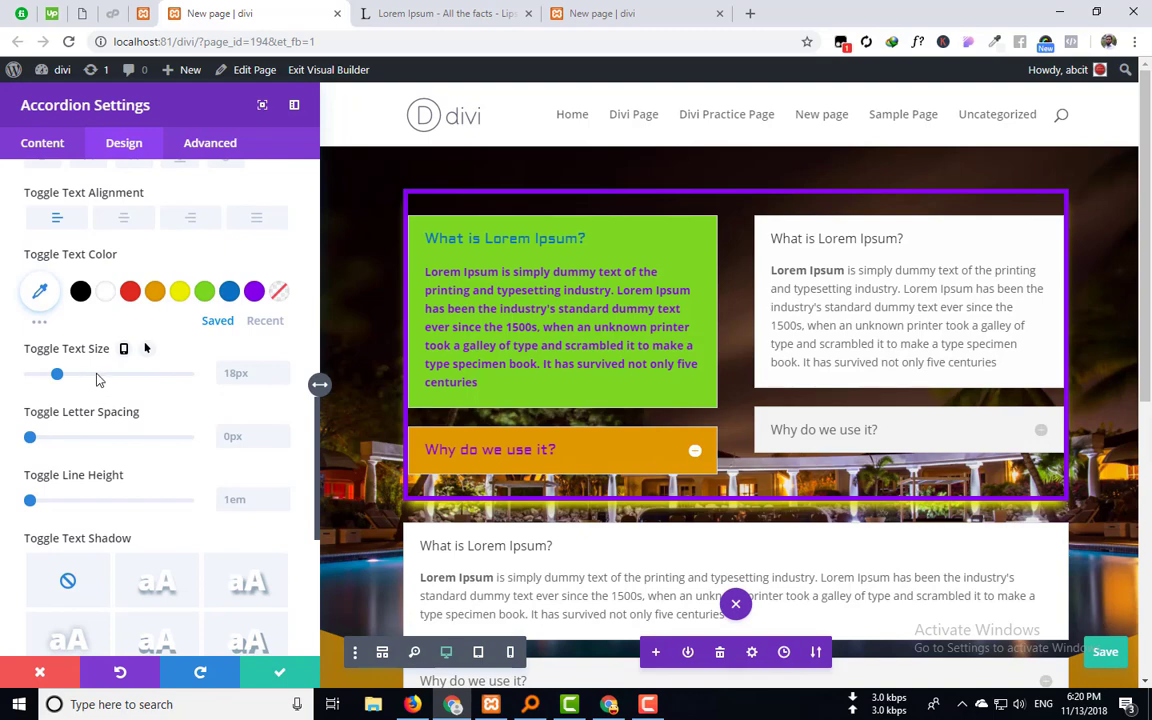
pyautogui.moveTo(60, 378)
pyautogui.mouseDown()
pyautogui.moveTo(82, 378)
pyautogui.moveTo(58, 377)
pyautogui.mouseUp()
pyautogui.scroll(-2, 56, 360)
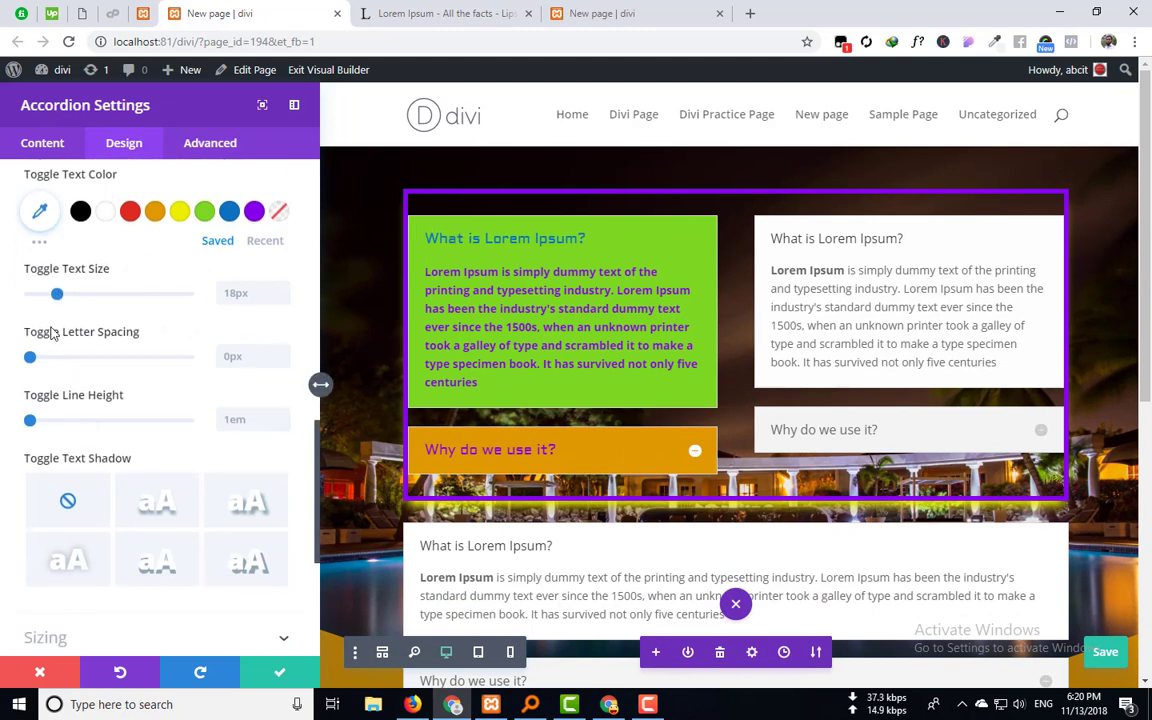
pyautogui.moveTo(40, 361)
pyautogui.mouseDown()
pyautogui.moveTo(62, 358)
pyautogui.moveTo(22, 360)
pyautogui.mouseUp()
# Try the first toggle text shadow preset on the accordion titles, and set the shadow back to none.
pyautogui.scroll(-3, 55, 428)
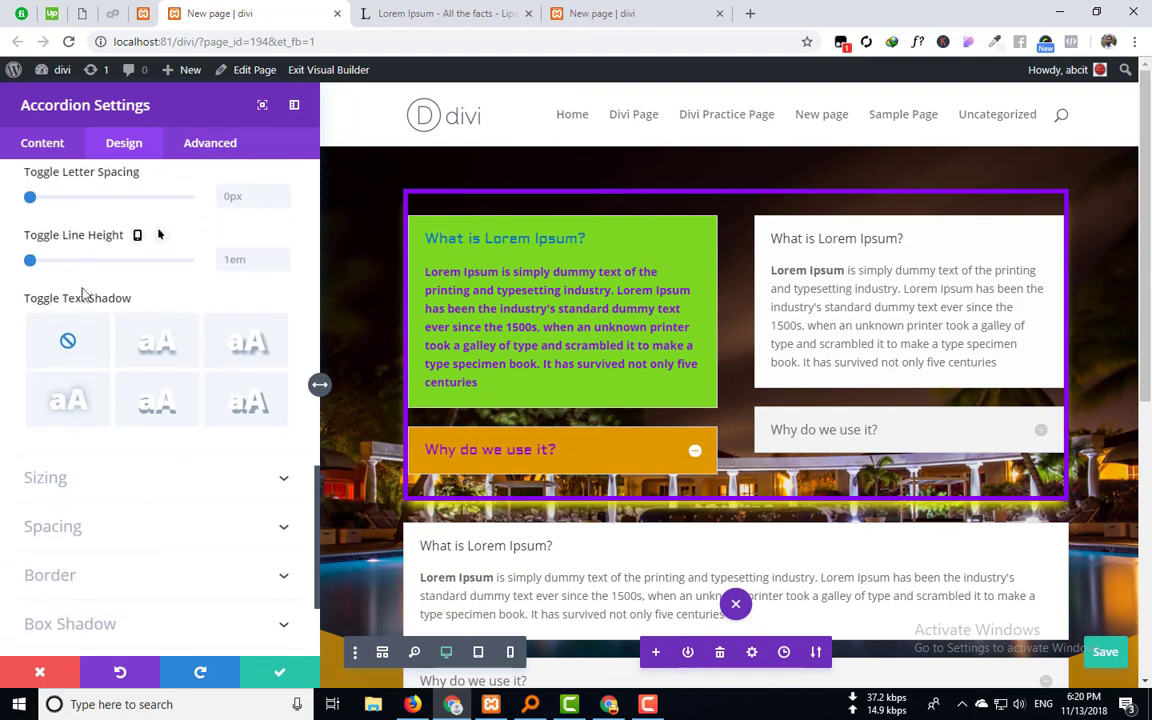
pyautogui.scroll(-2, 93, 418)
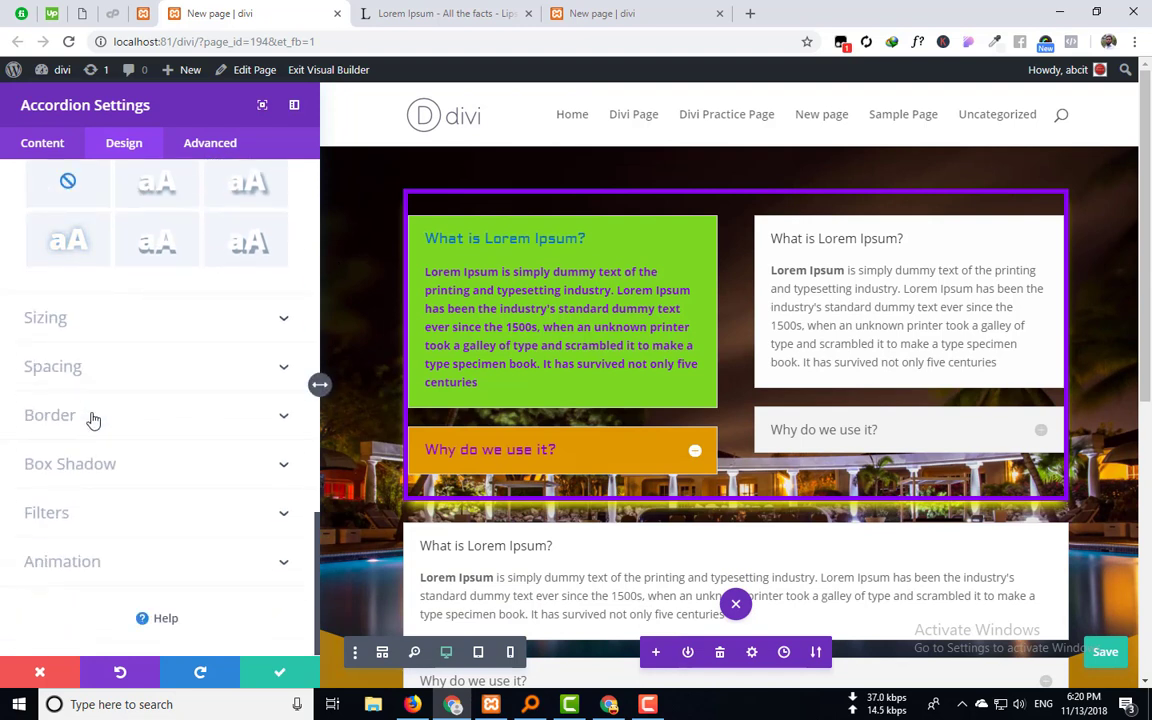
pyautogui.scroll(1, 90, 419)
pyautogui.click(150, 257)
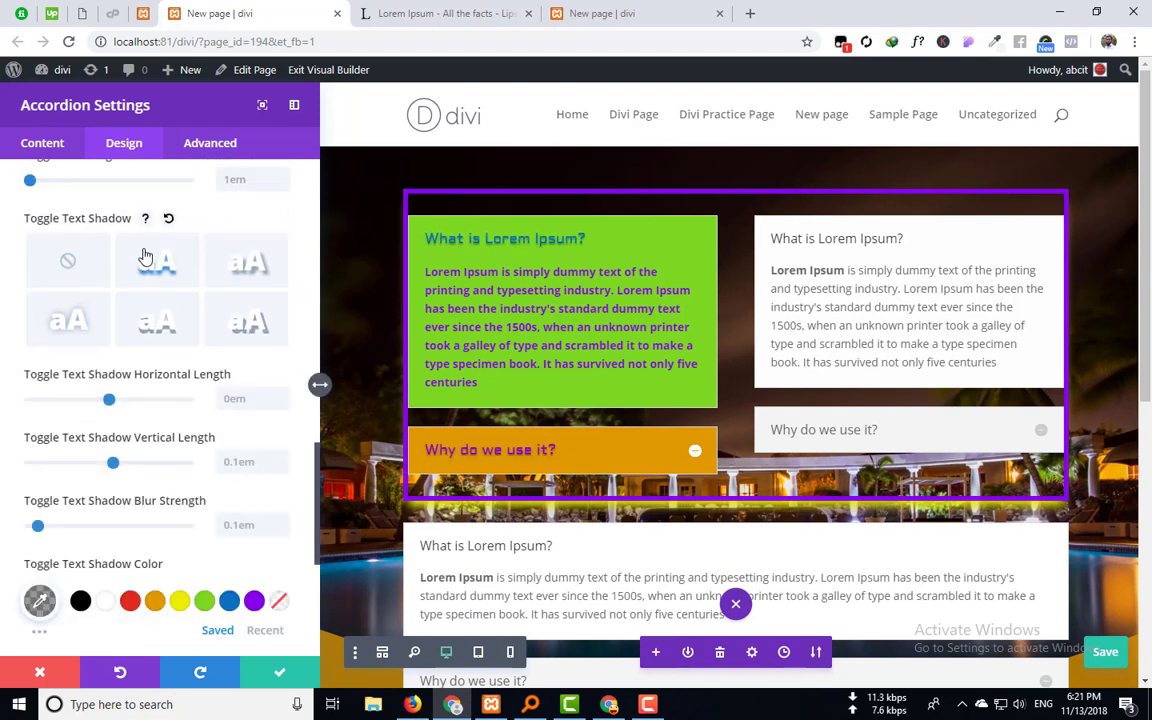
pyautogui.click(72, 263)
pyautogui.scroll(-2, 39, 419)
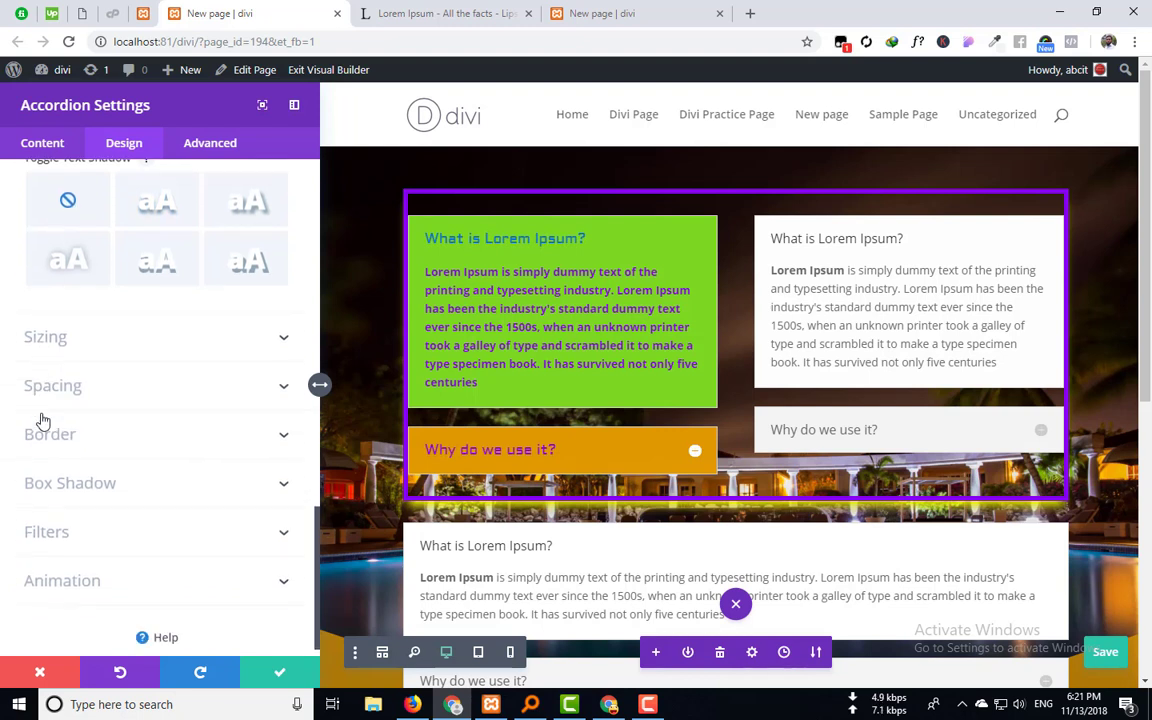
# Enable hover options for the accordion's width, try a width of 73%, and compare the default and hover states.
pyautogui.click(132, 318)
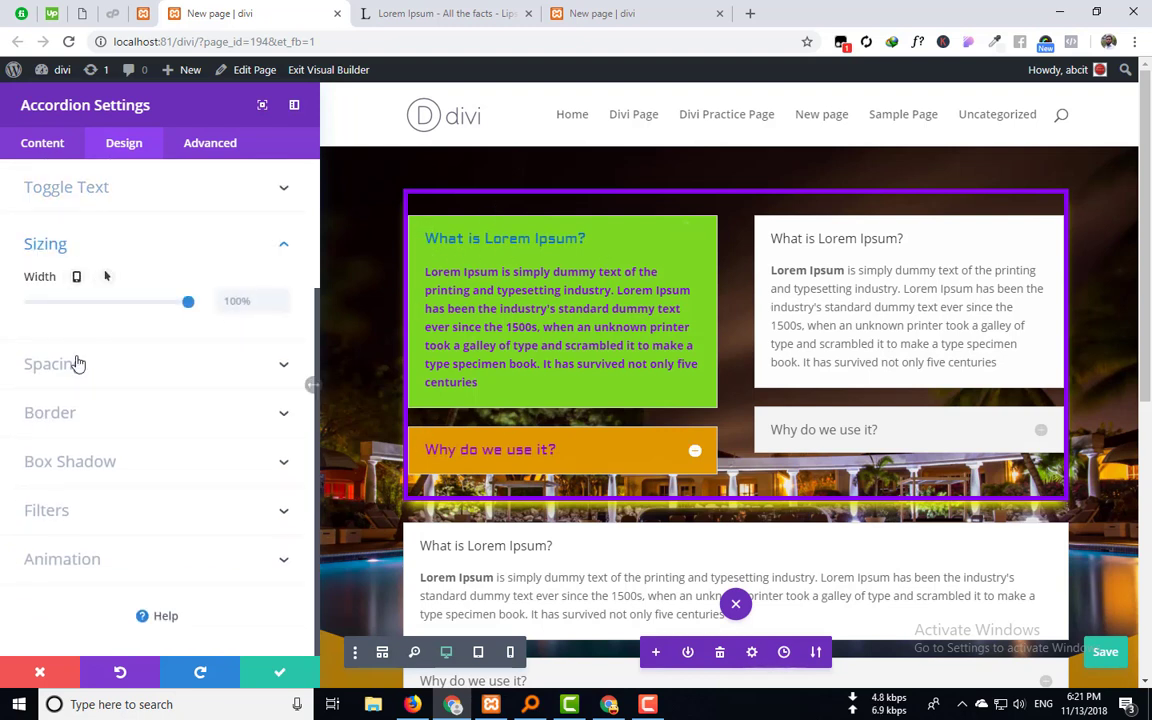
pyautogui.moveTo(165, 305); pyautogui.dragTo(242, 301)
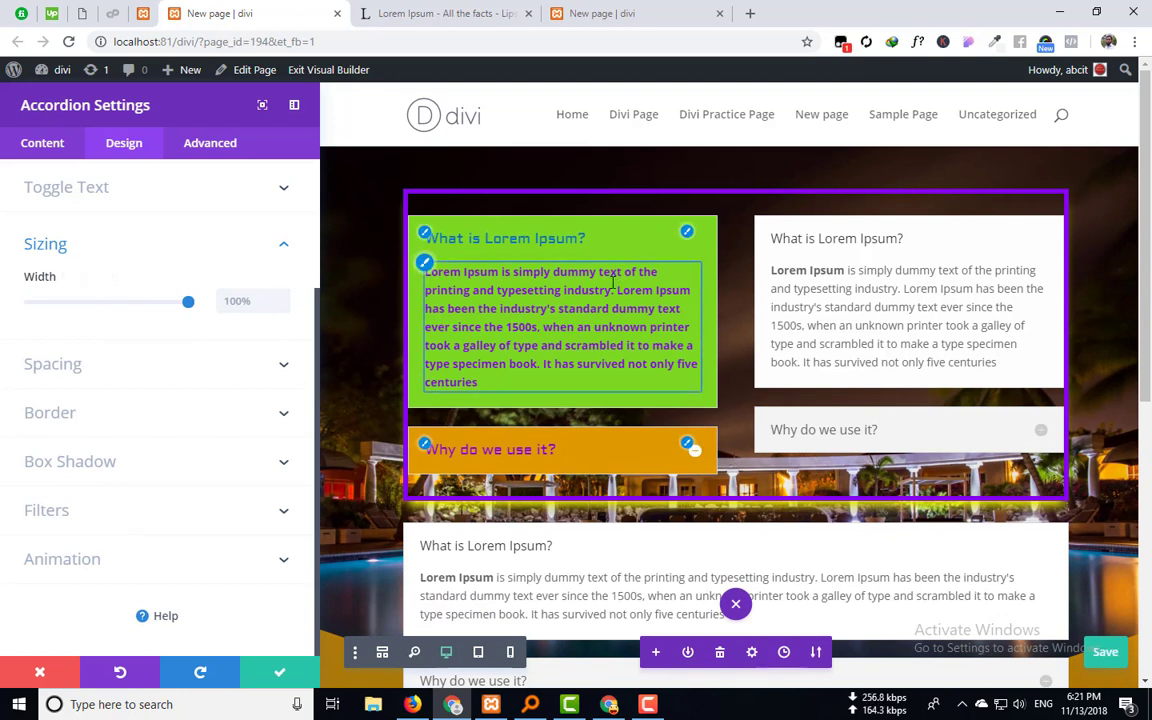
pyautogui.click(93, 278)
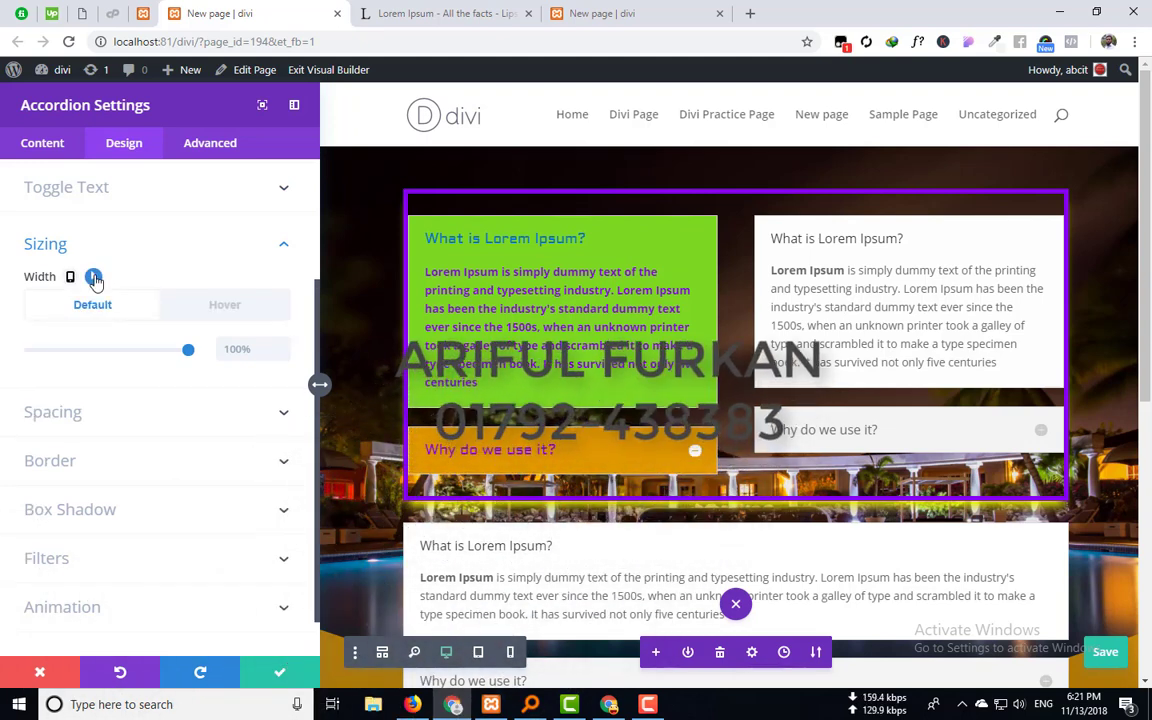
pyautogui.click(208, 316)
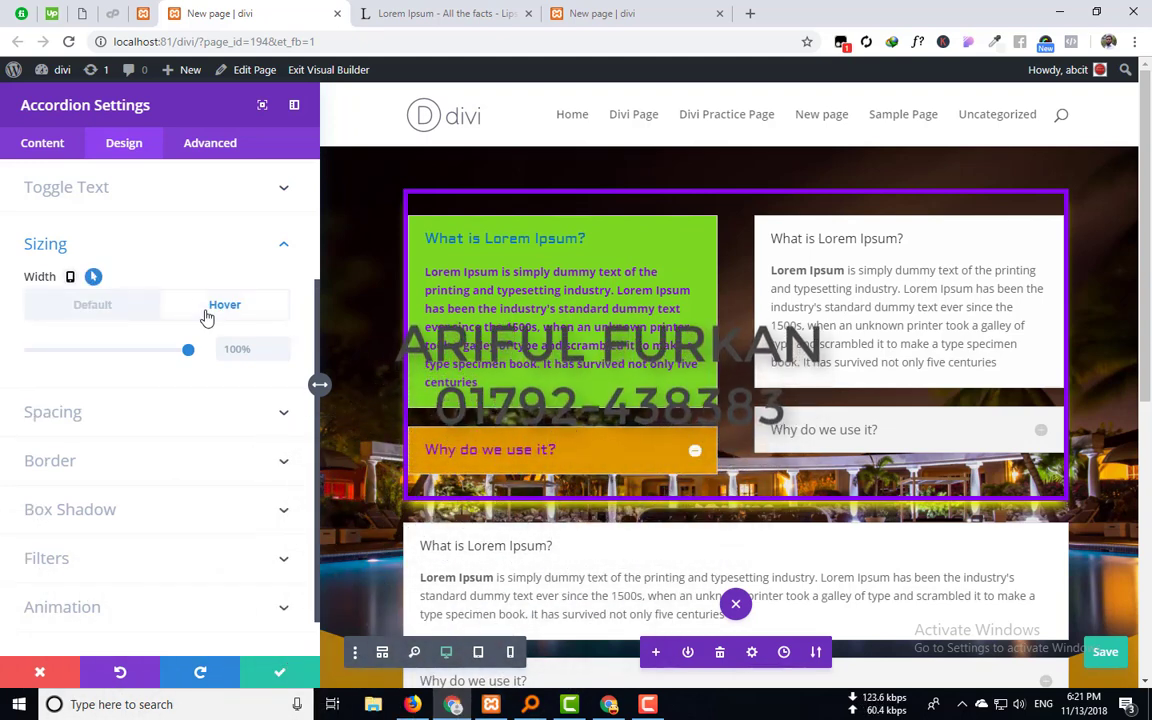
pyautogui.click(147, 350)
pyautogui.click(105, 311)
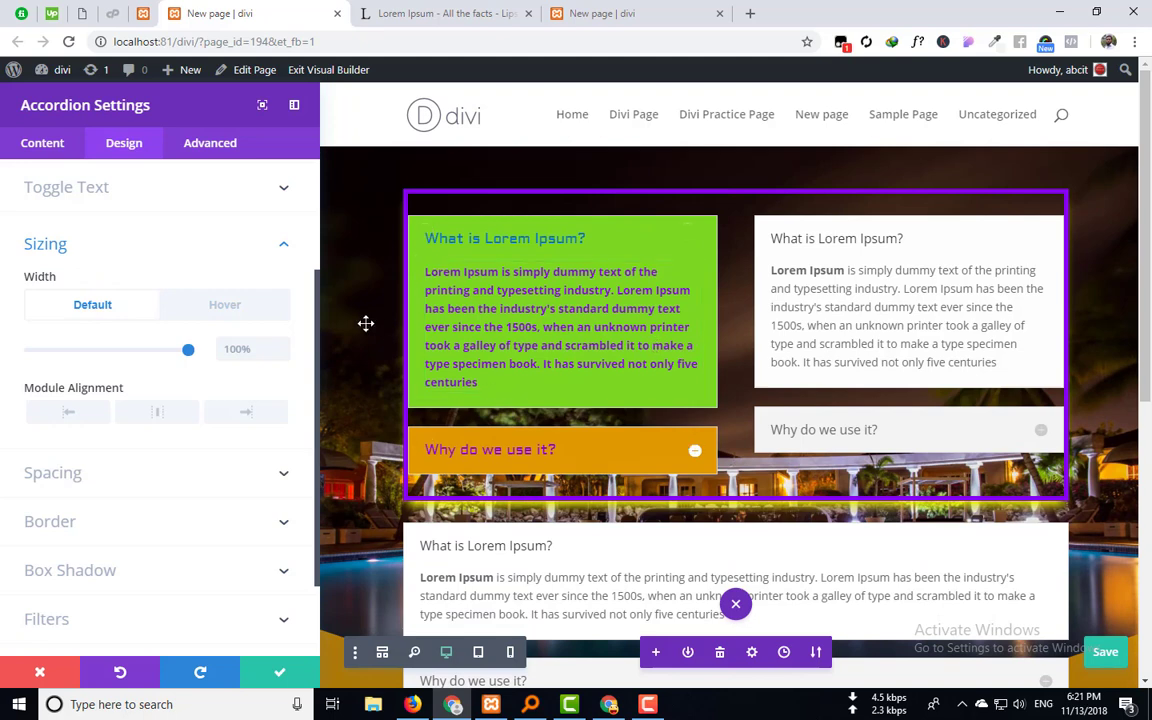
pyautogui.click(236, 308)
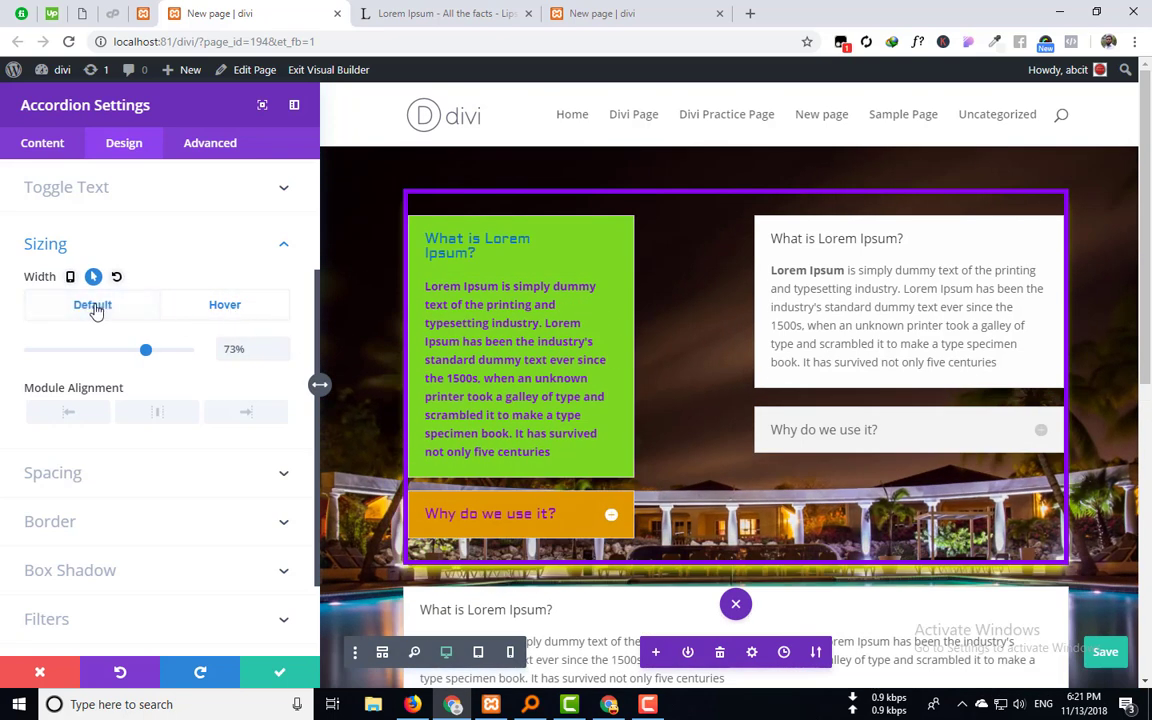
pyautogui.click(110, 308)
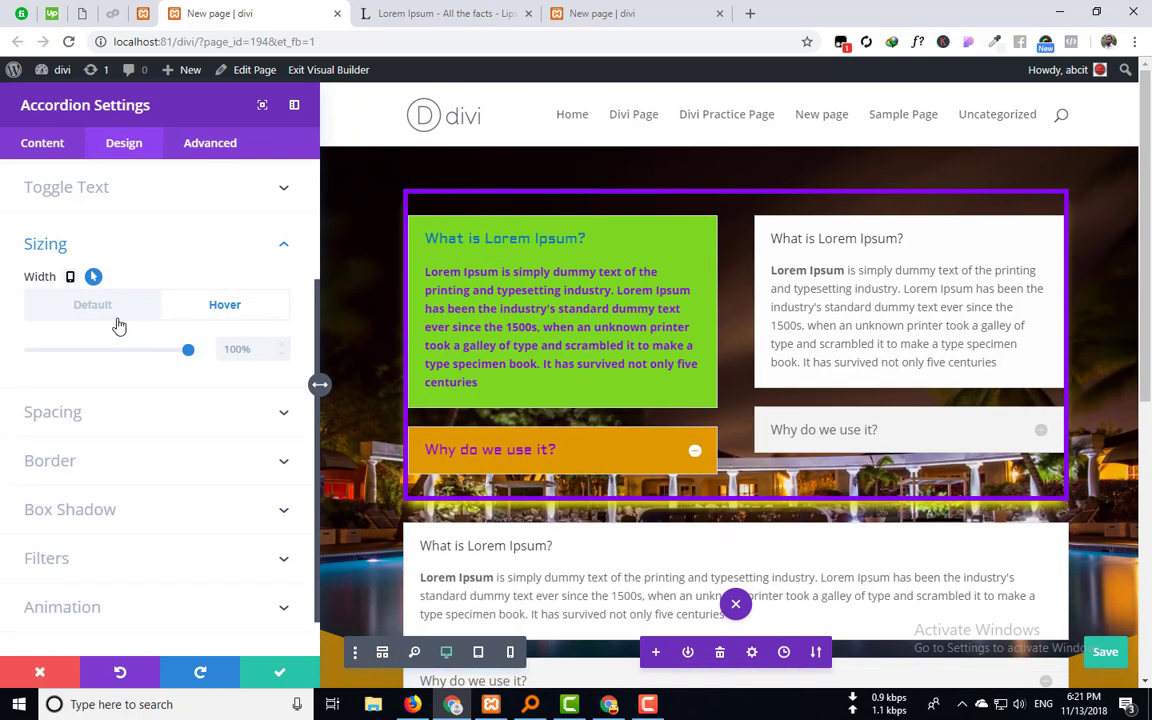
# Try a default accordion width of 85%, turn off the width's hover options, and return the width to 100%.
pyautogui.moveTo(130, 350); pyautogui.dragTo(167, 357)
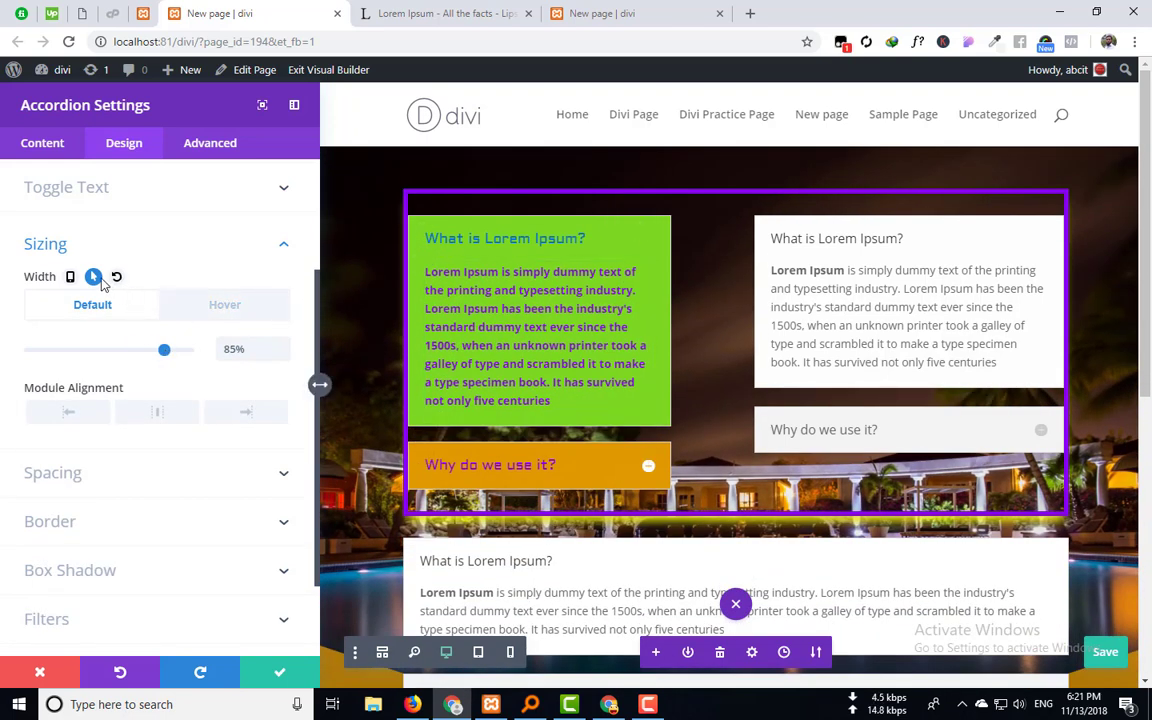
pyautogui.click(93, 276)
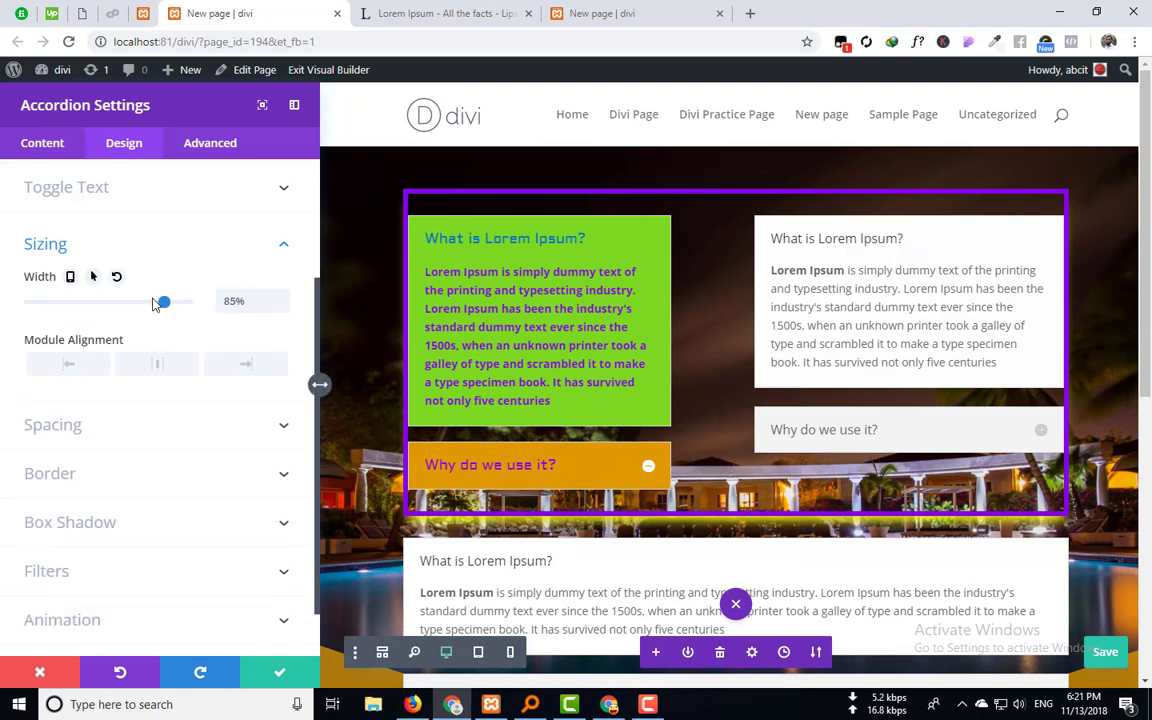
pyautogui.moveTo(164, 302); pyautogui.dragTo(162, 302)
pyautogui.click(188, 303)
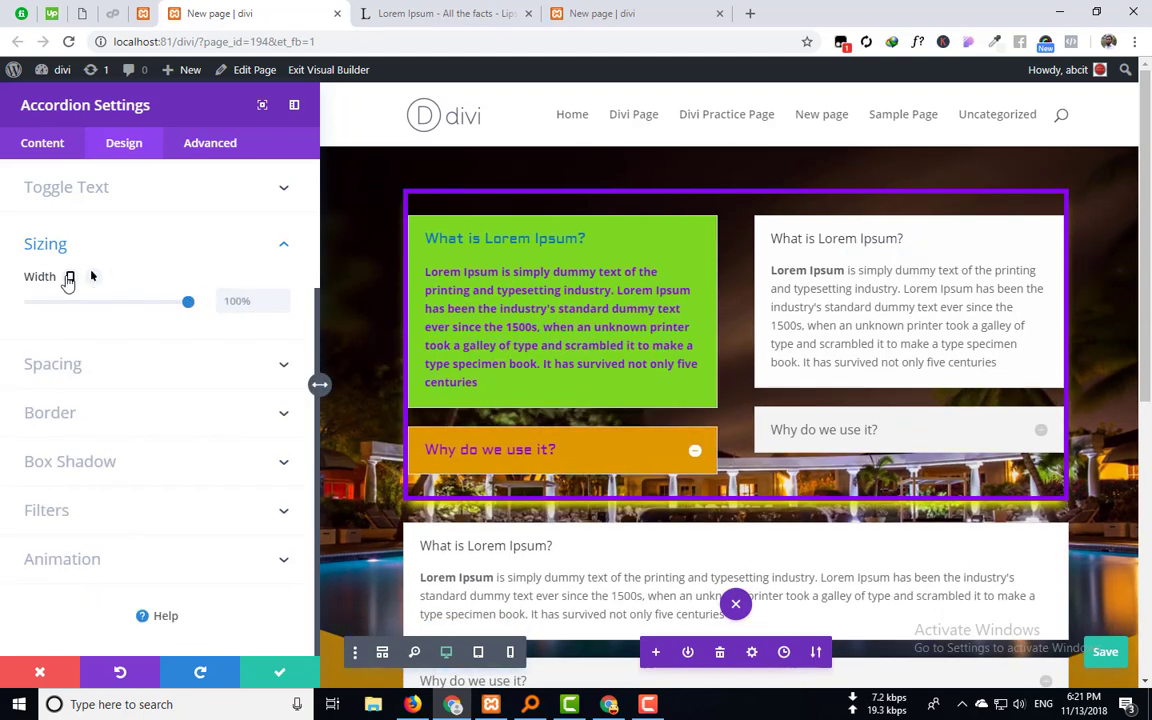
# Preview the accordion's width settings for tablet and phone, and return to the desktop view.
pyautogui.click(69, 278)
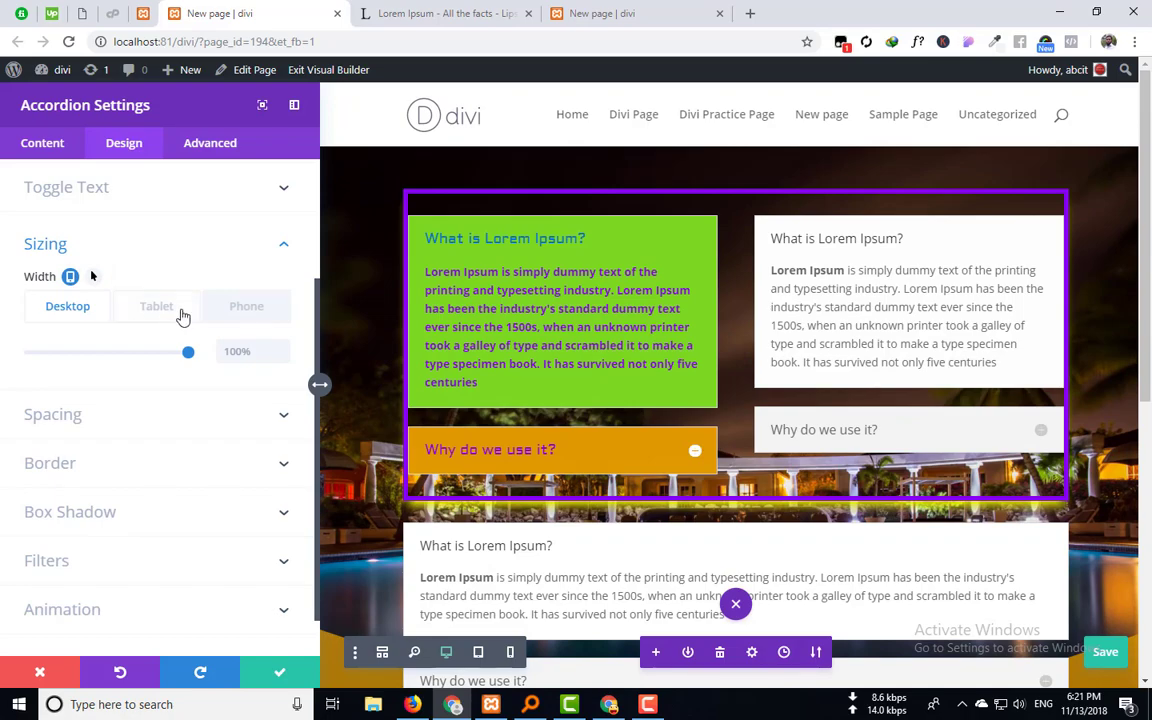
pyautogui.click(185, 310)
pyautogui.click(250, 308)
pyautogui.click(156, 307)
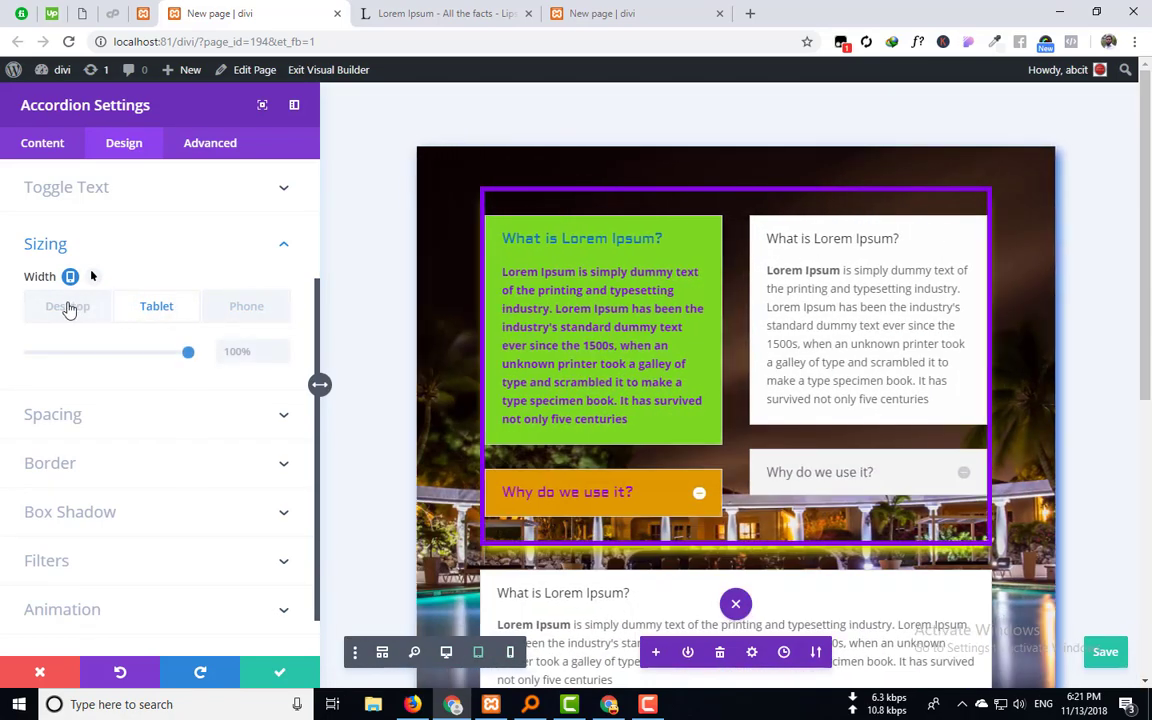
pyautogui.click(241, 307)
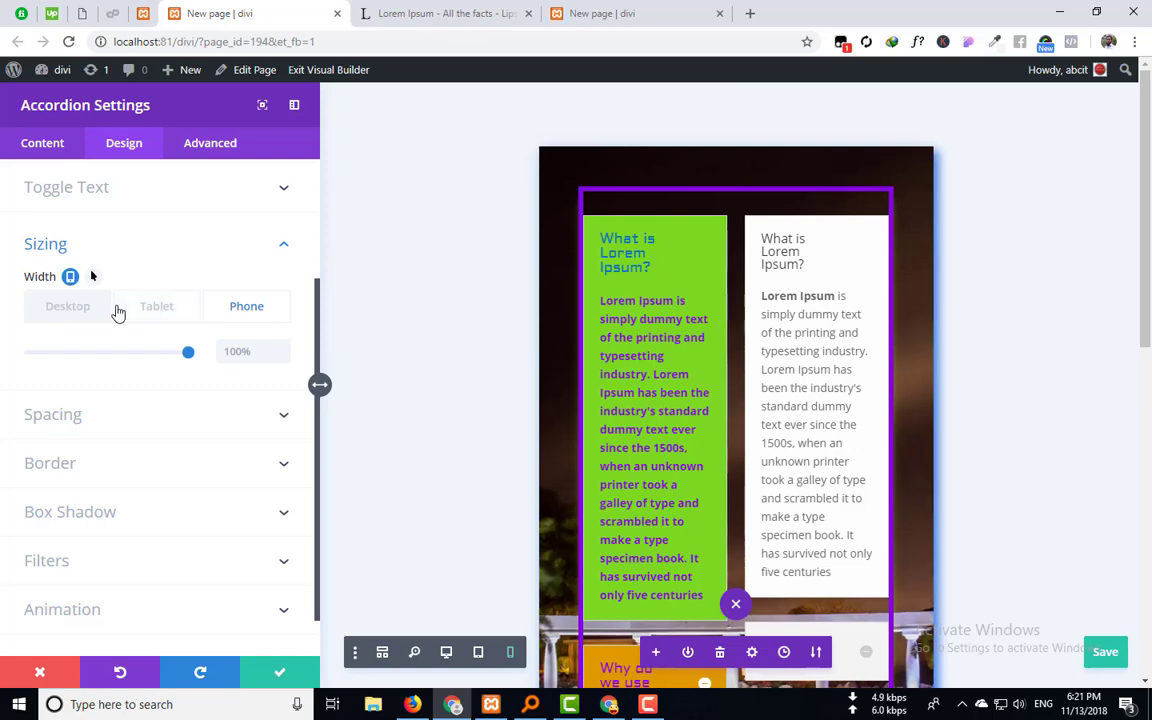
pyautogui.click(92, 315)
# Try a custom top margin of 50px on the accordion, and clear it.
pyautogui.scroll(-2, 92, 300)
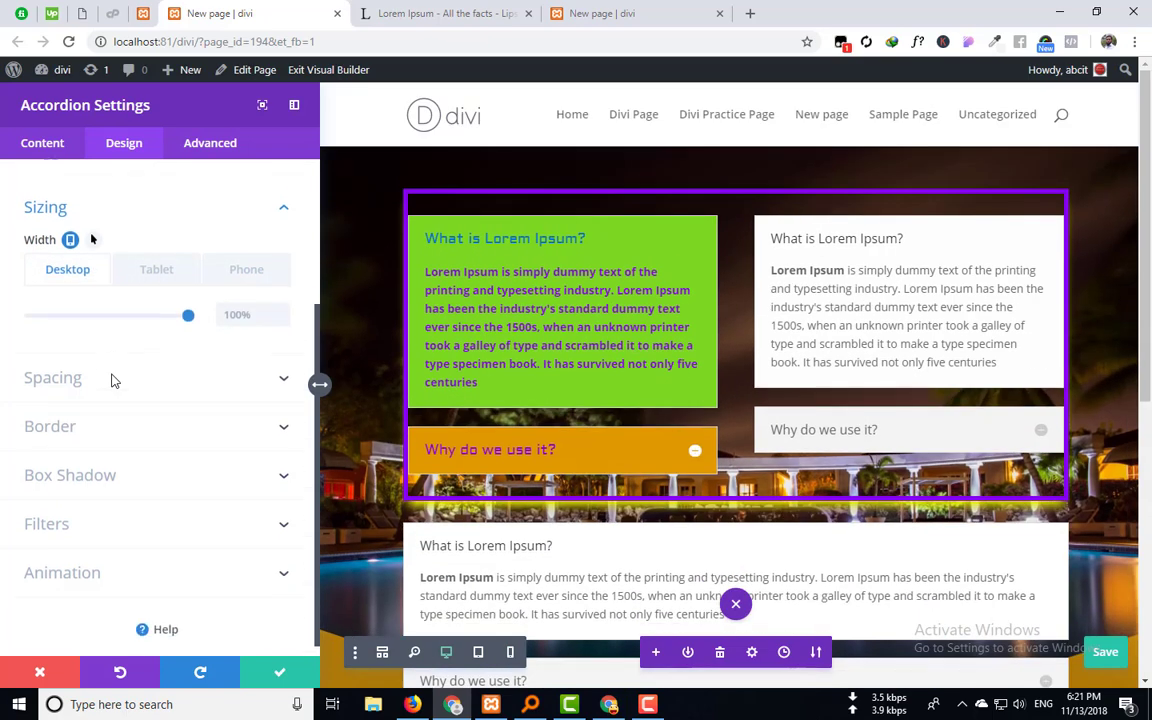
pyautogui.click(113, 378)
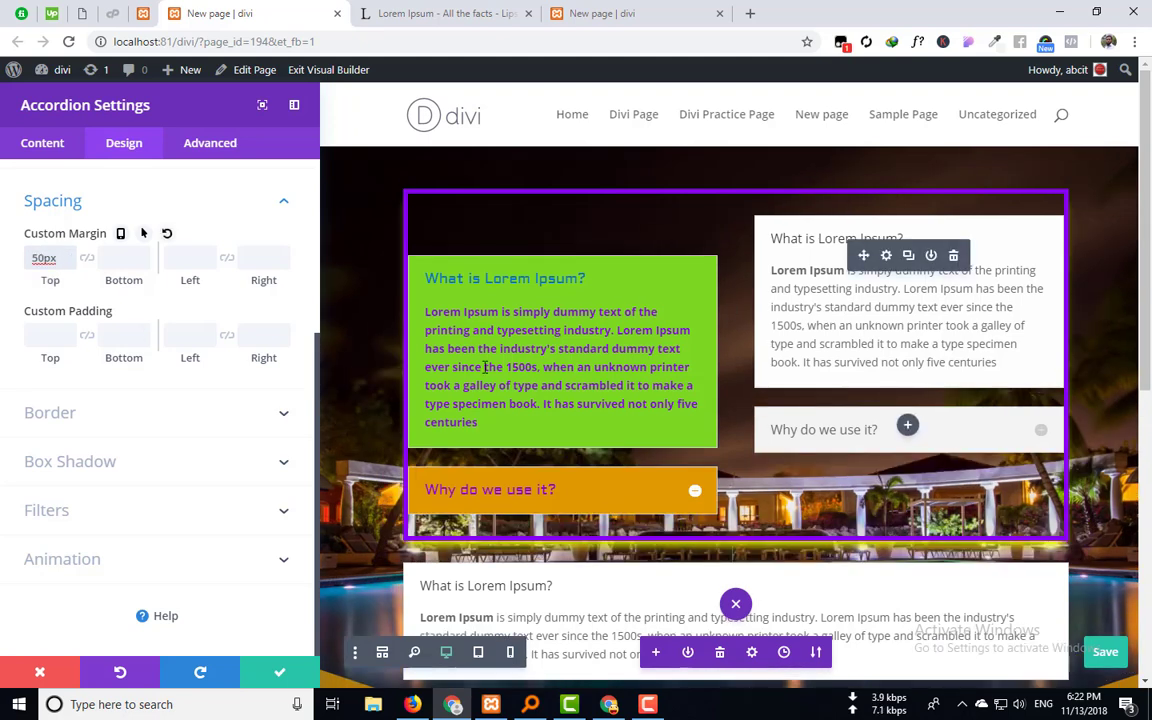
pyautogui.moveTo(0, 265); pyautogui.dragTo(2, 267)
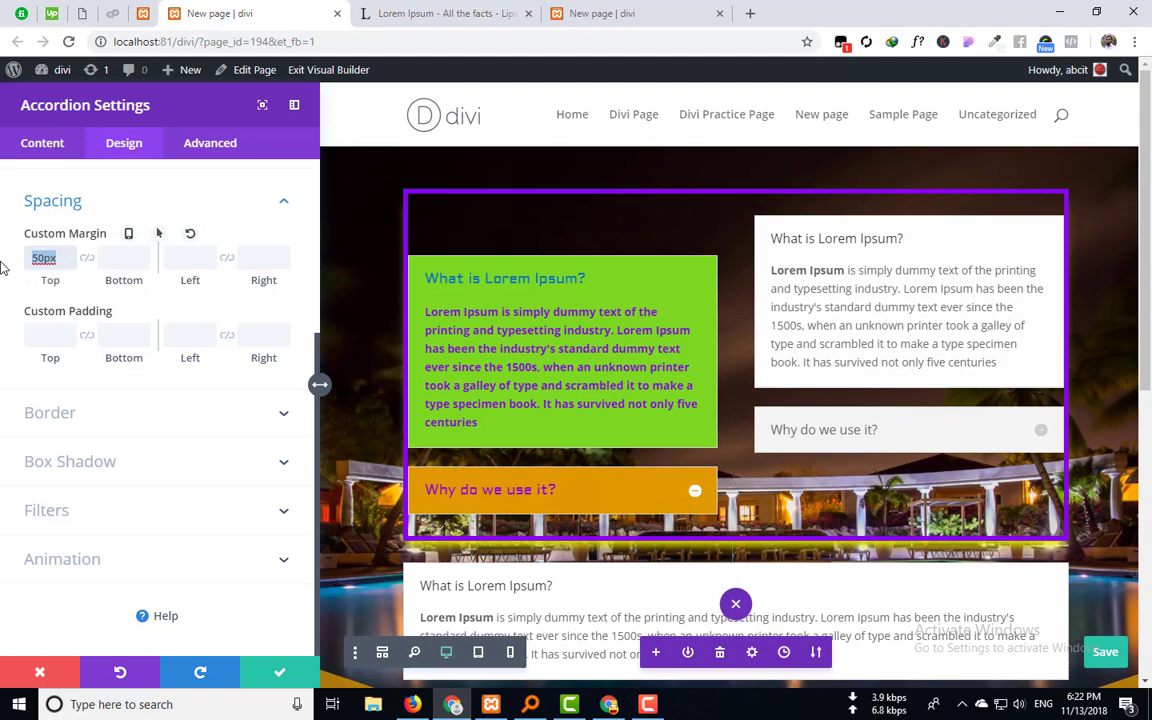
pyautogui.press('BackSpace')
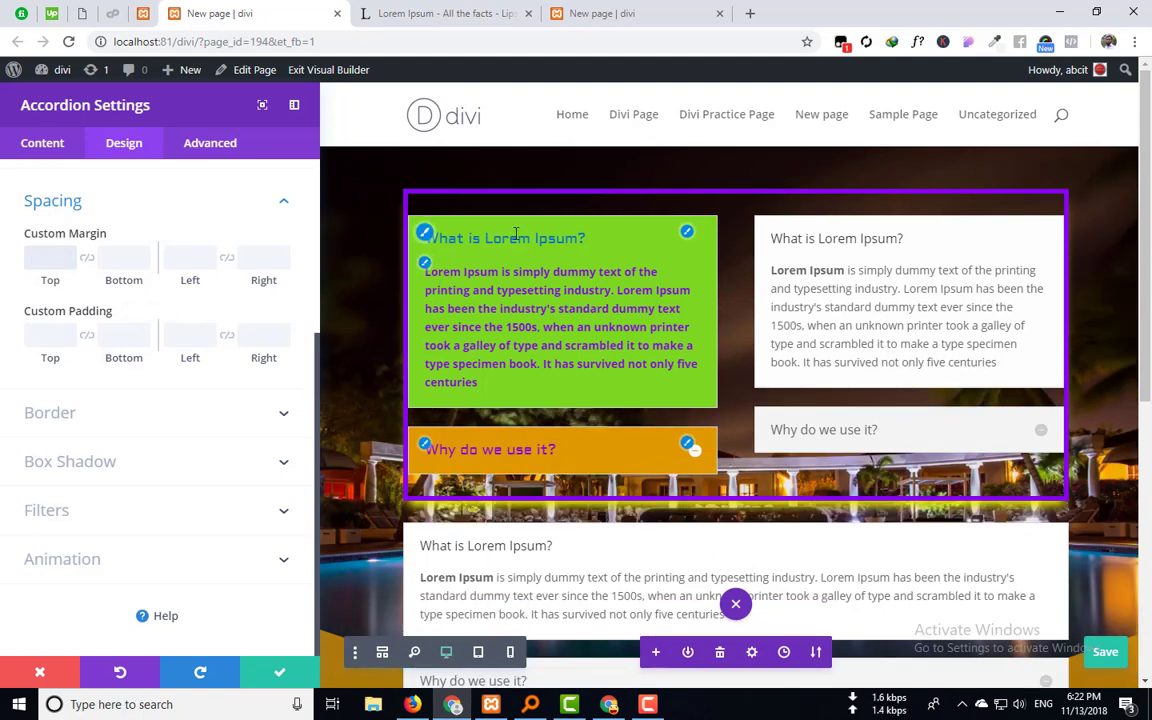
# Try a custom top padding of 50px on the accordion, and clear it.
pyautogui.click(45, 337)
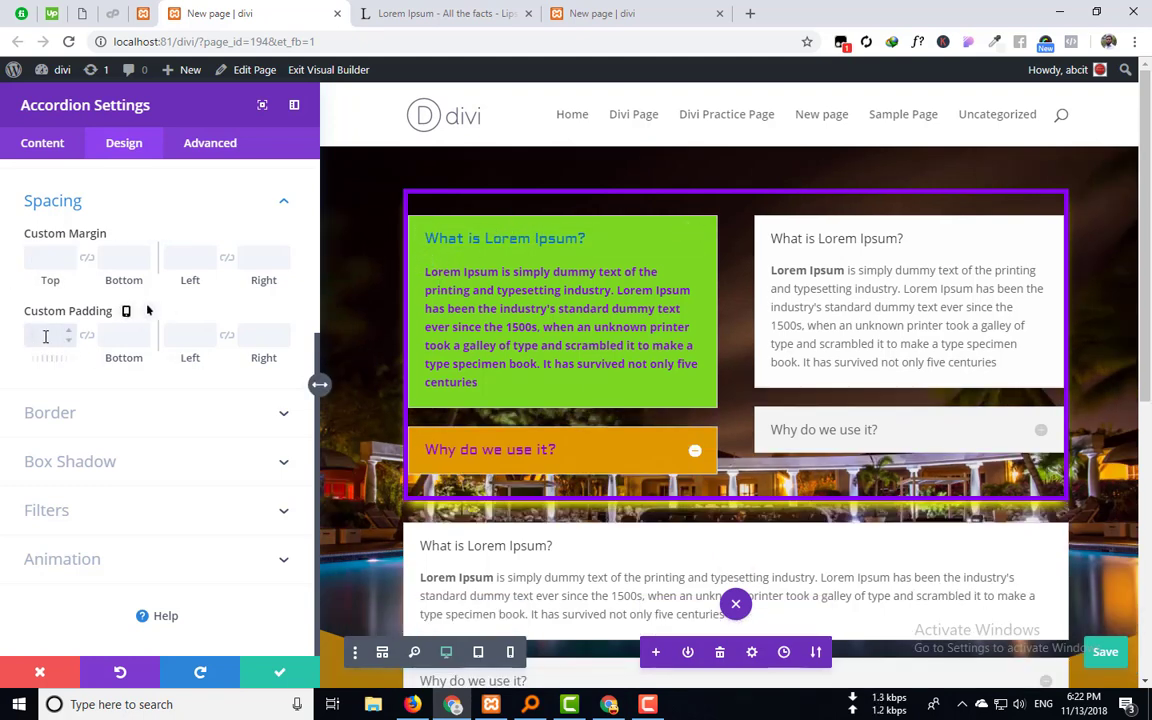
pyautogui.write('50px')
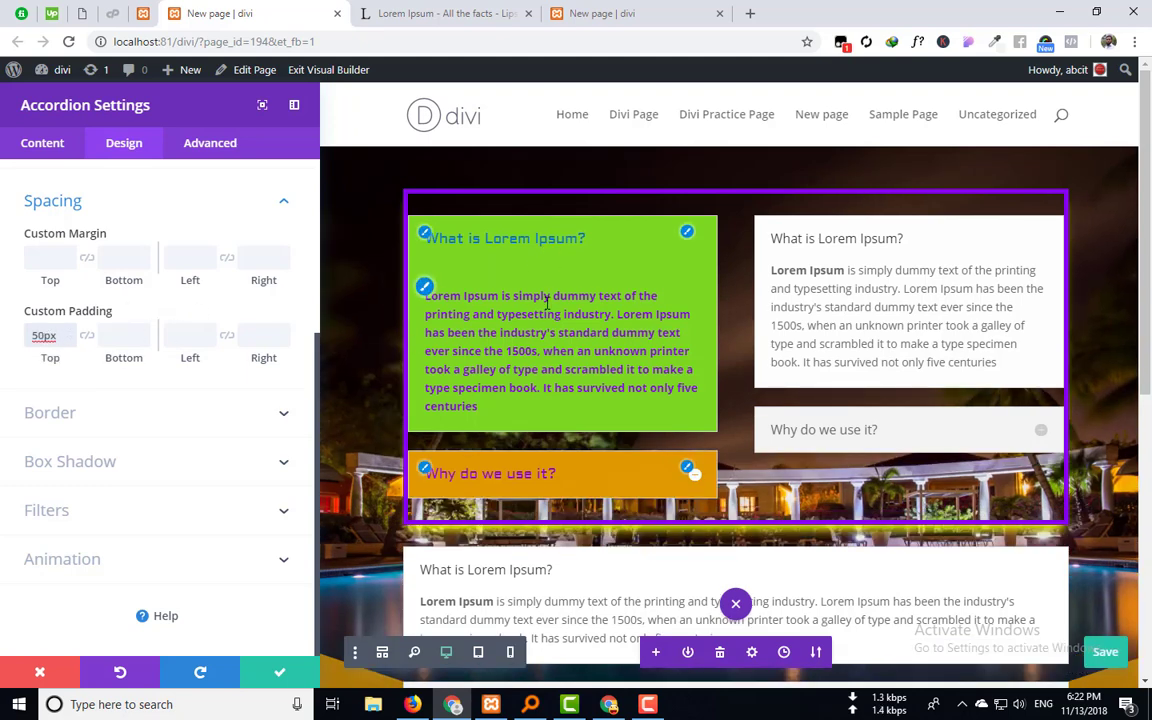
pyautogui.moveTo(57, 331); pyautogui.dragTo(4, 336)
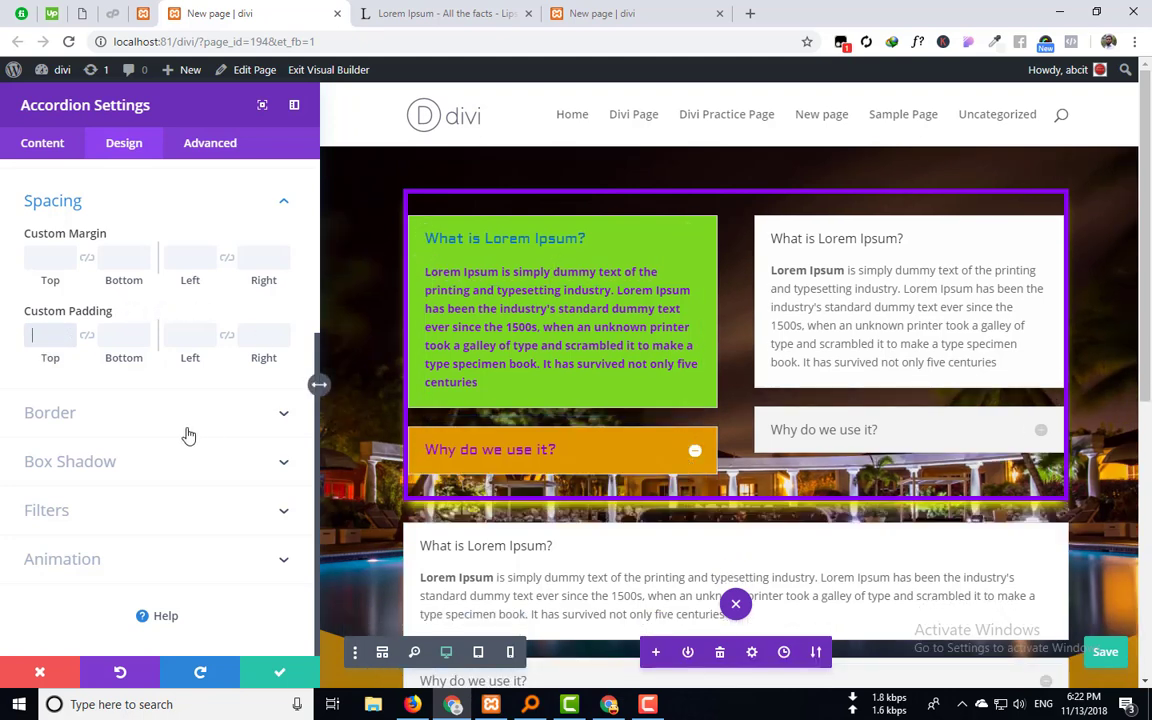
# Set the accordion's border width to 7px on all sides.
pyautogui.click(128, 432)
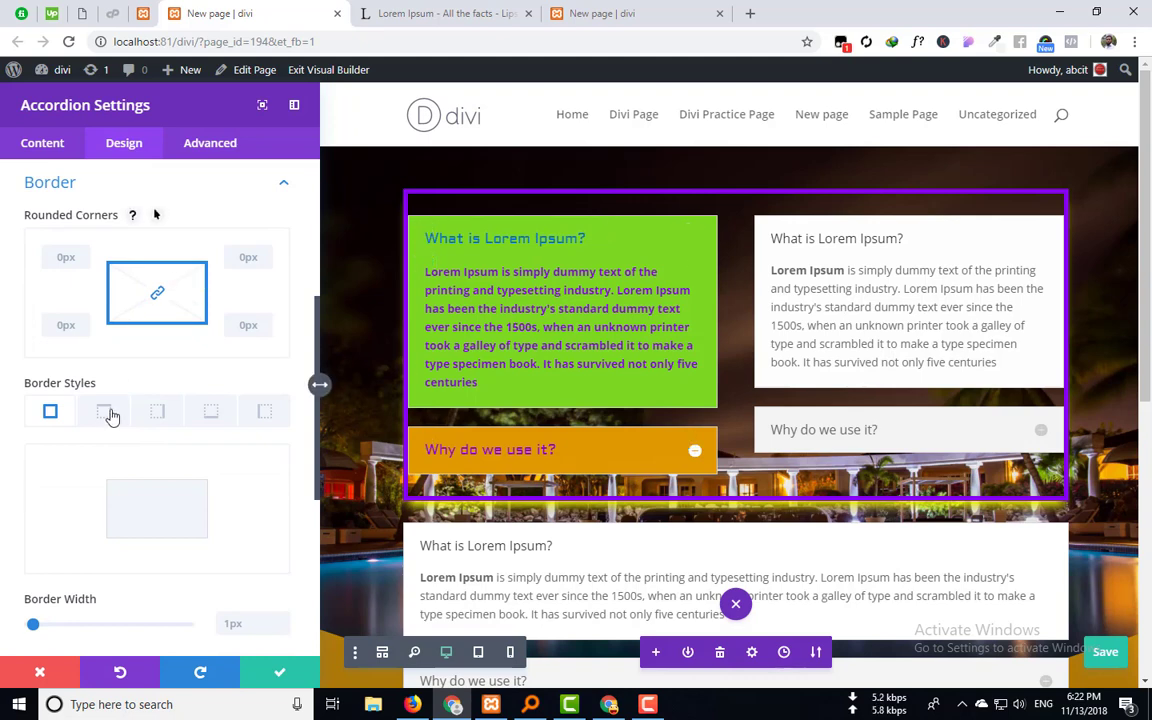
pyautogui.scroll(-2, 116, 426)
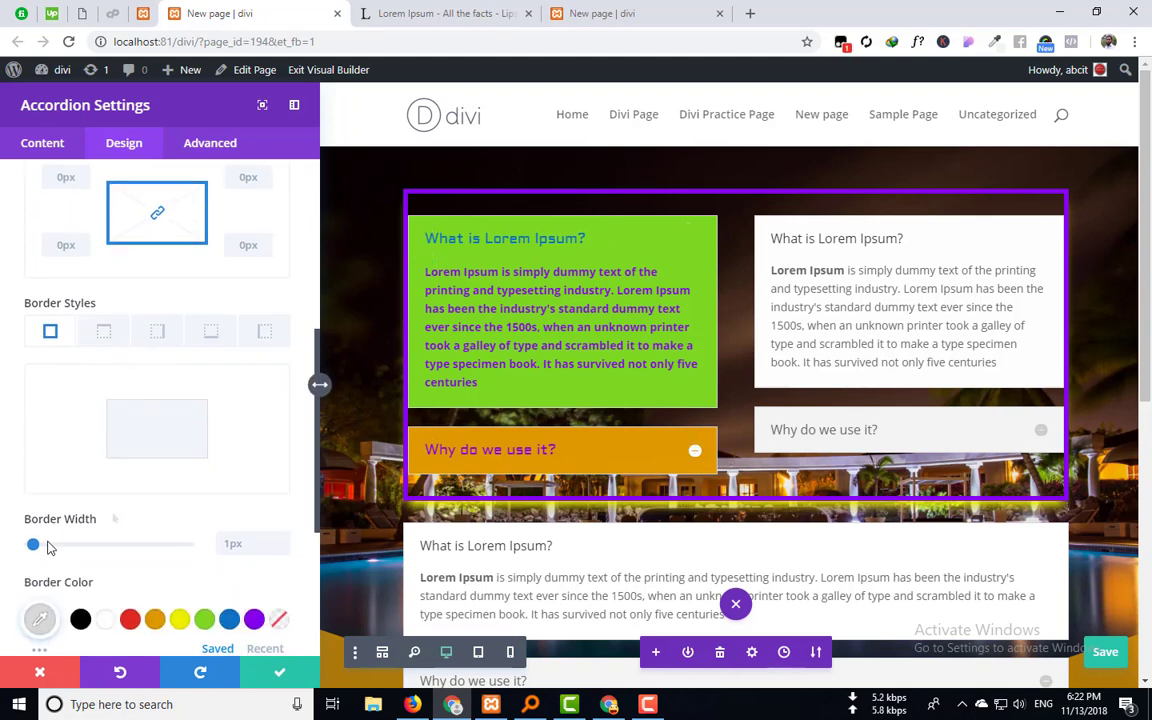
pyautogui.moveTo(34, 546); pyautogui.dragTo(52, 547)
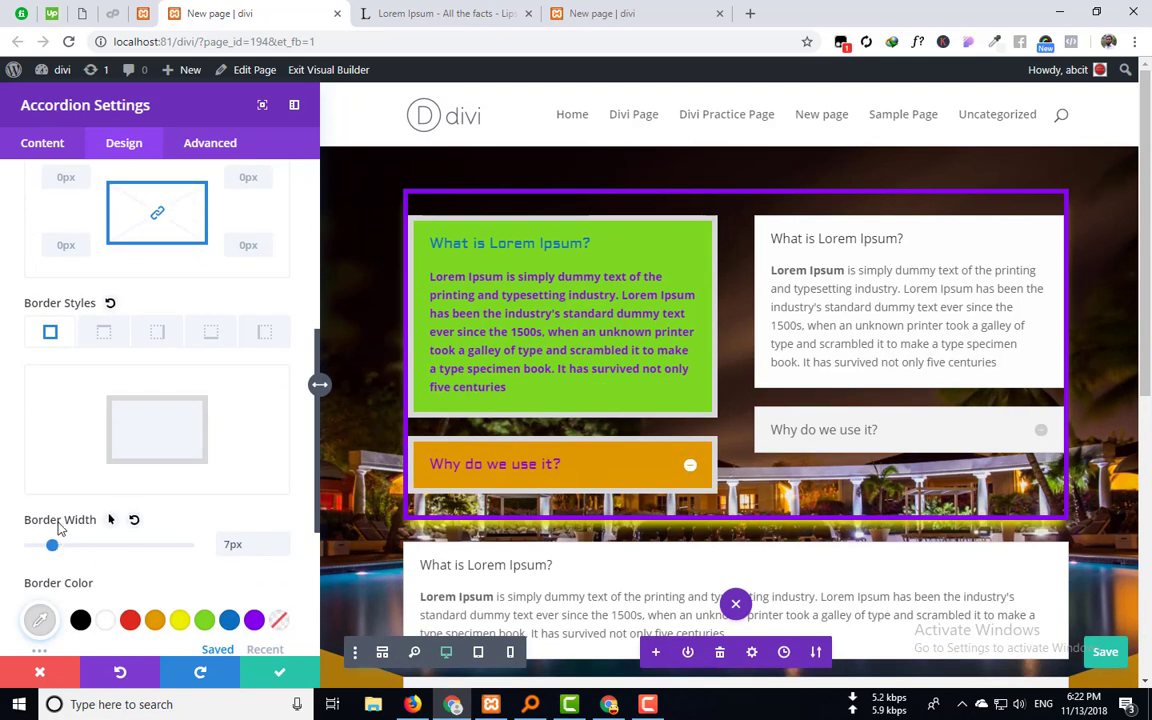
# Try green, blue and purple for the accordion's border color, and set it to white.
pyautogui.scroll(-3, 58, 530)
pyautogui.click(204, 380)
pyautogui.click(229, 380)
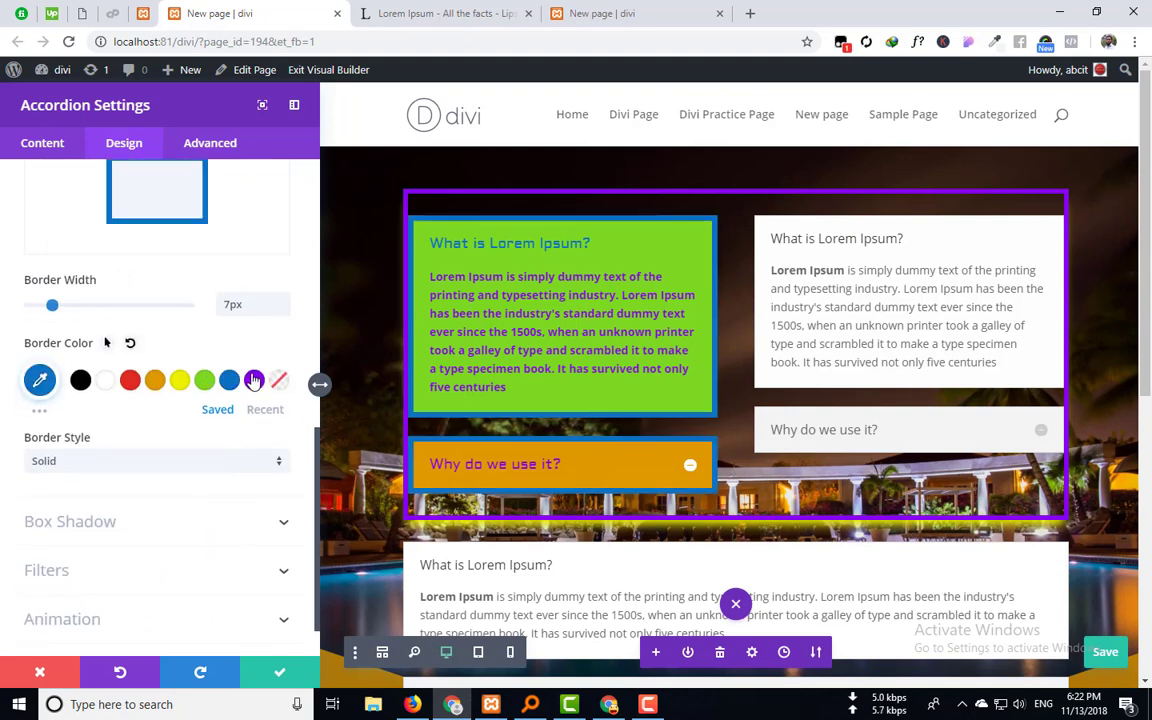
pyautogui.click(254, 380)
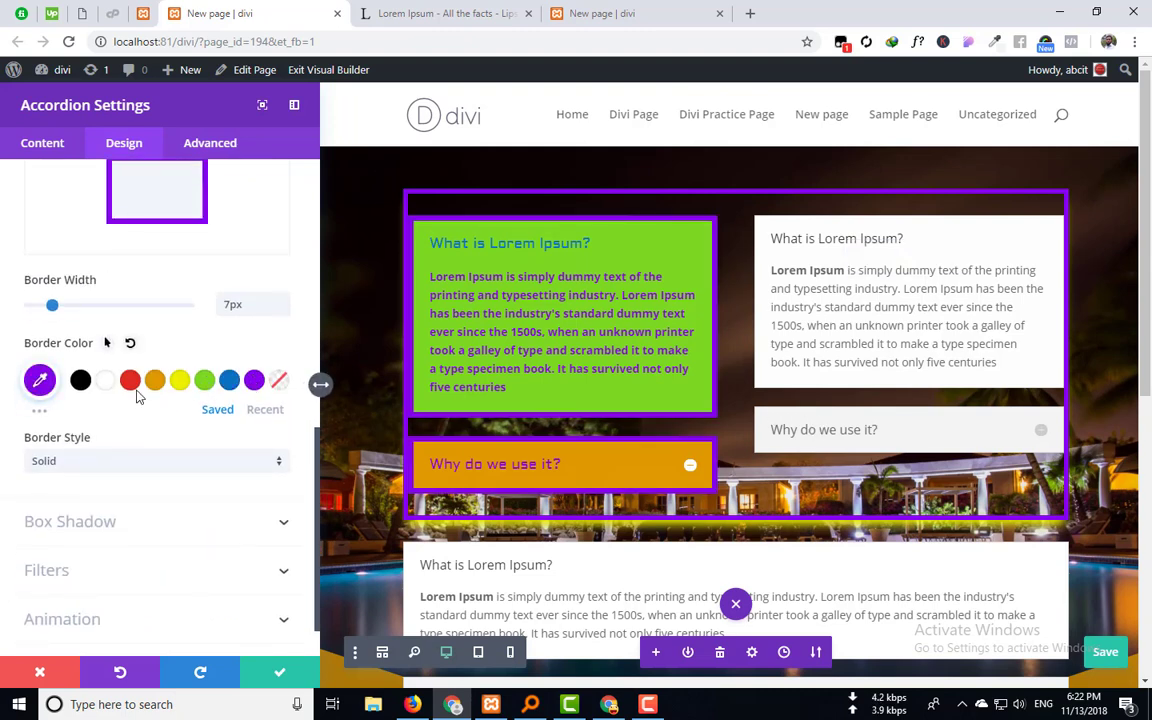
pyautogui.click(105, 380)
# View the available border styles for the accordion and keep the solid style.
pyautogui.scroll(-1, 150, 464)
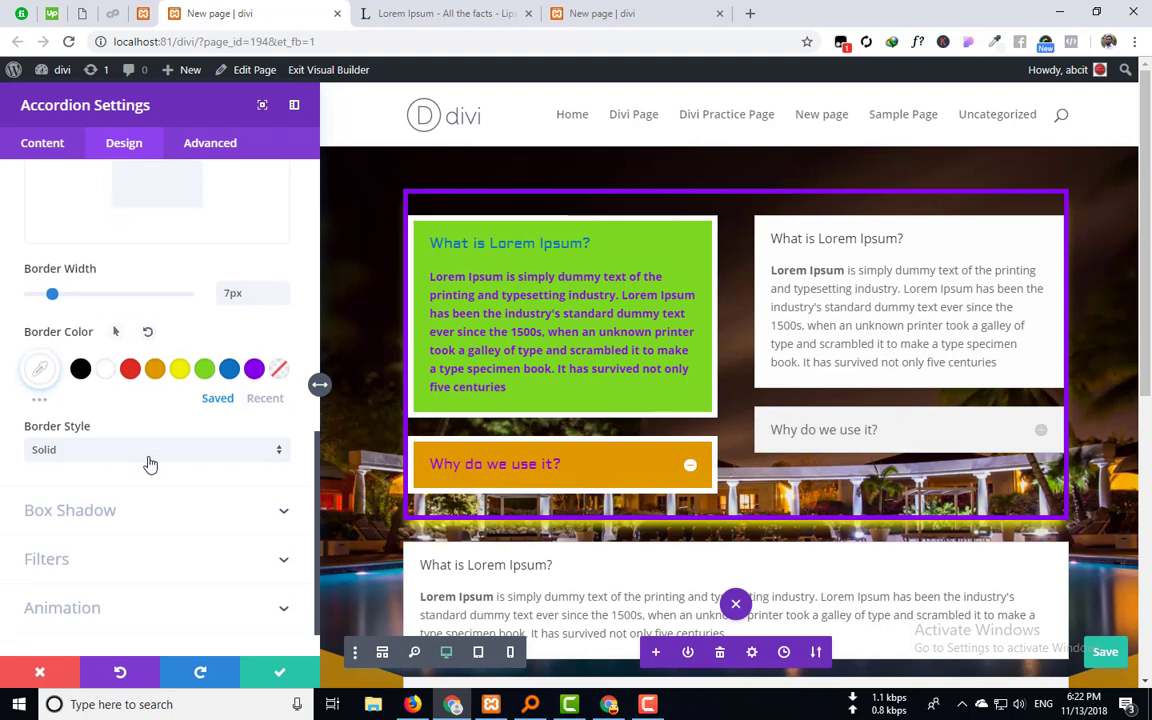
pyautogui.scroll(-1, 150, 464)
pyautogui.click(98, 401)
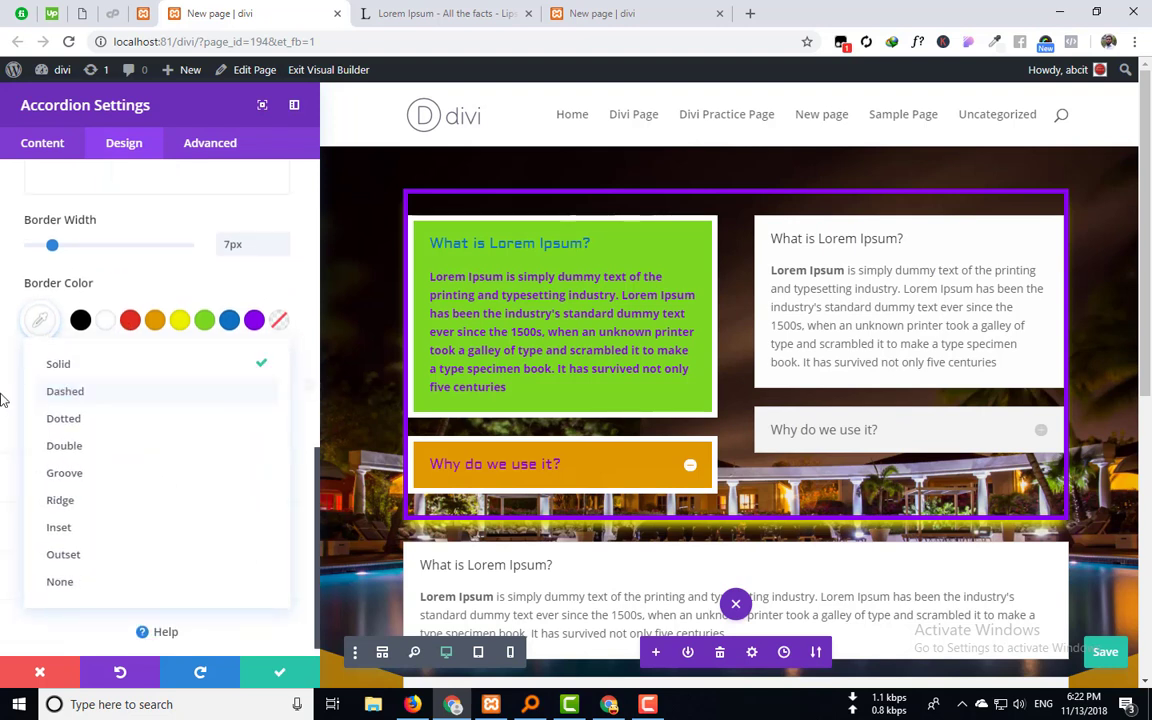
pyautogui.click(6, 372)
# Try several box shadow presets on the accordion toggles, including the soft inner shadow and the offset inner shadow.
pyautogui.click(107, 465)
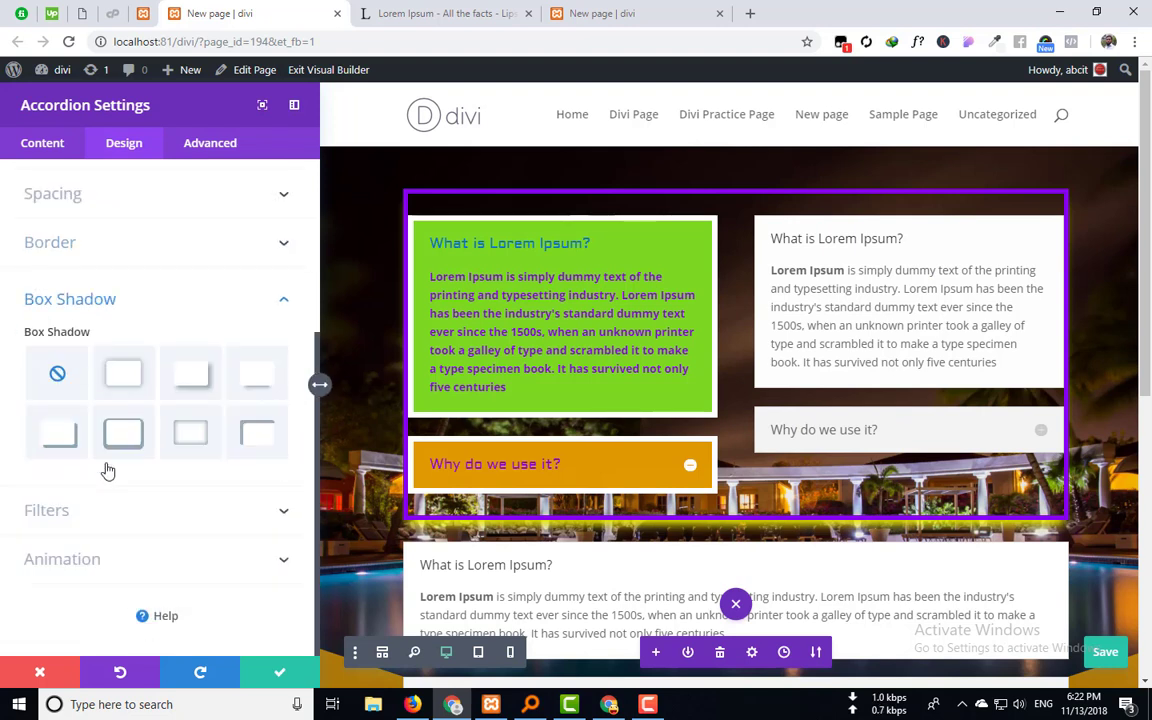
pyautogui.click(135, 380)
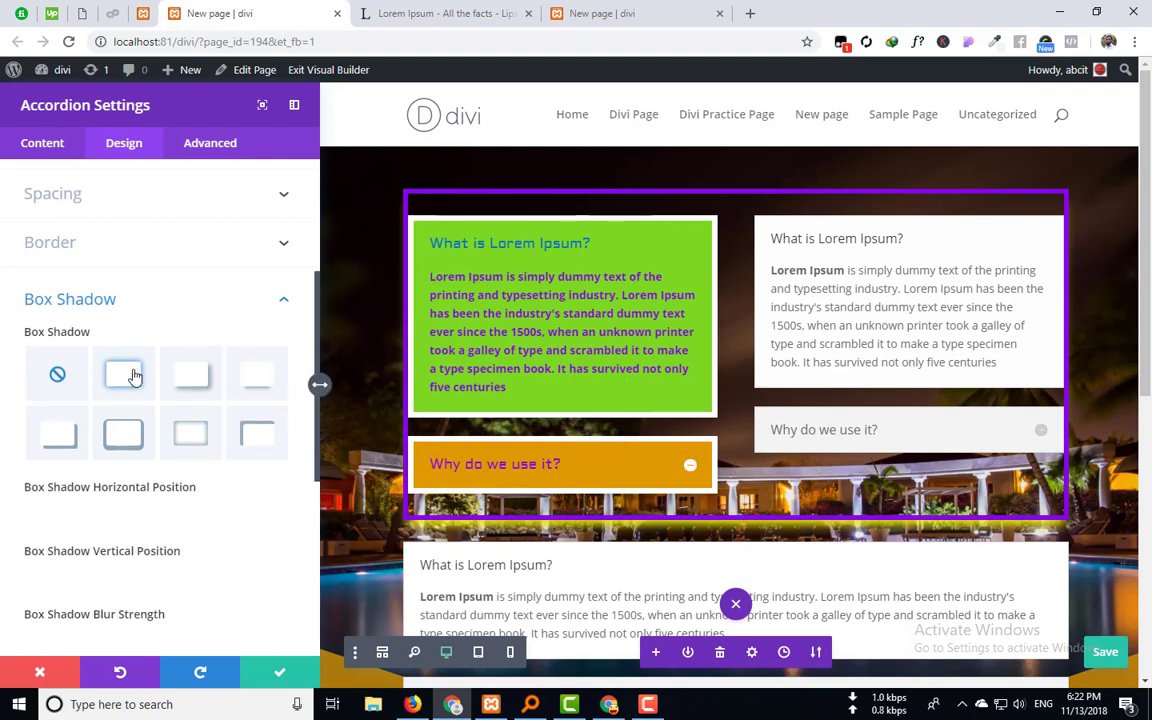
pyautogui.click(187, 378)
pyautogui.click(201, 433)
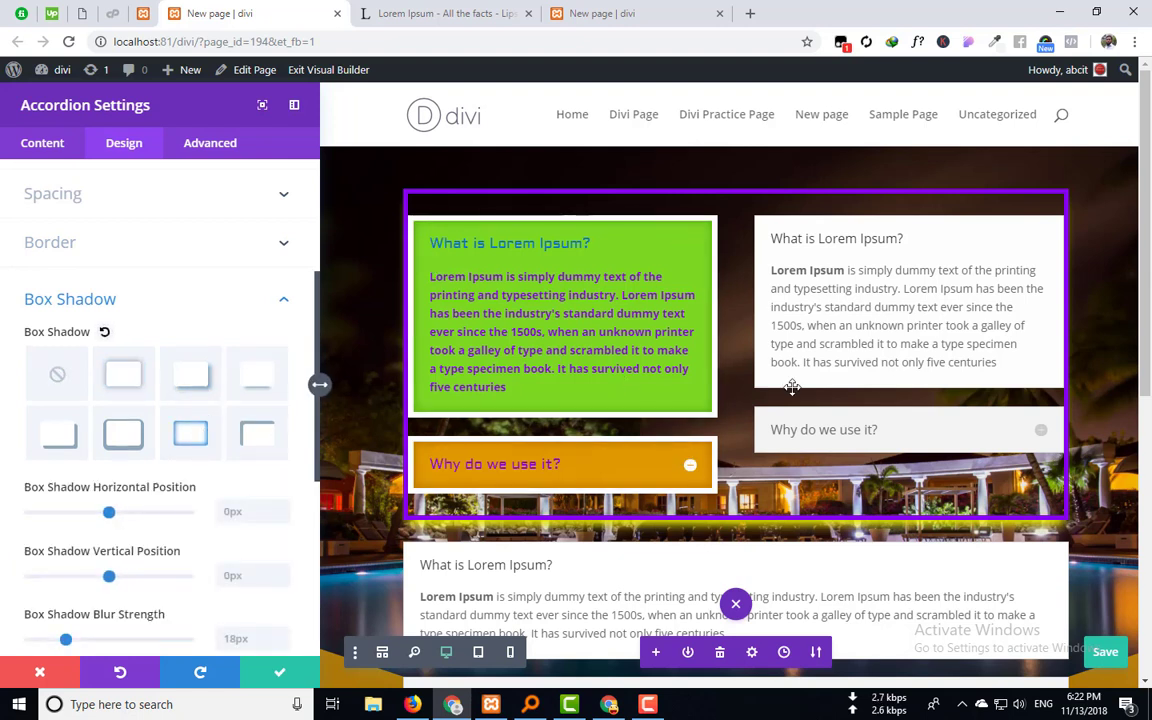
pyautogui.click(256, 434)
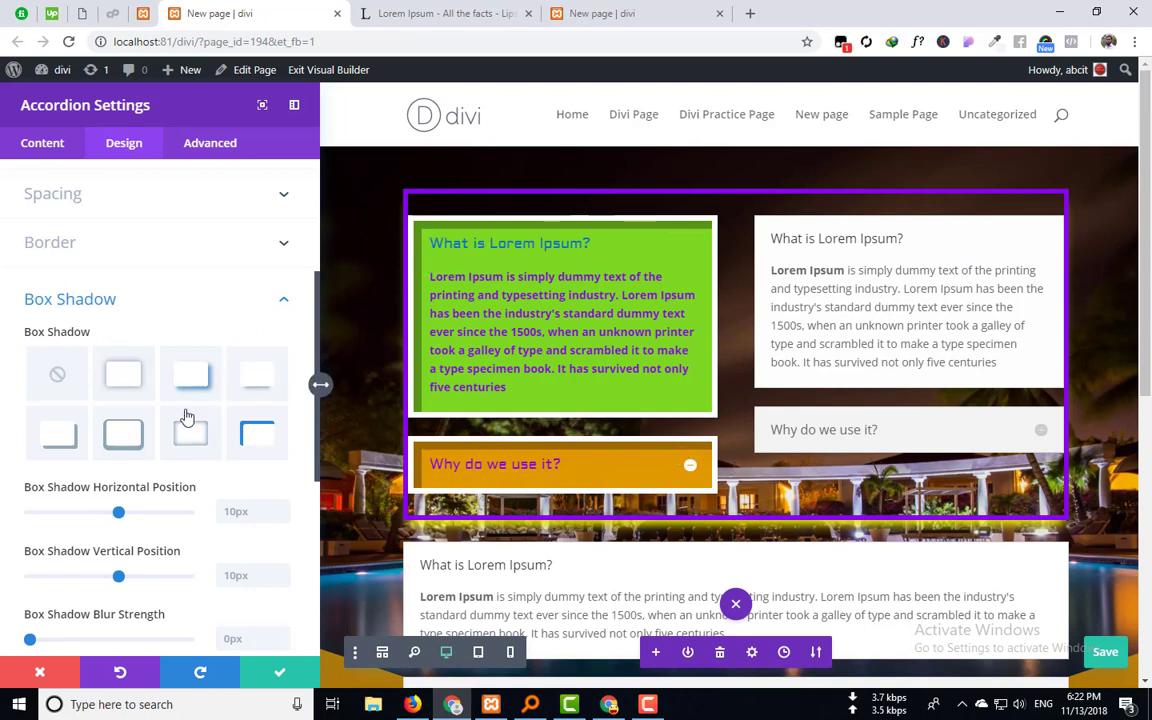
# Try yellow, green and purple for the inner box shadow color, and set the box shadow back to none.
pyautogui.scroll(-2, 185, 440)
pyautogui.scroll(-2, 185, 456)
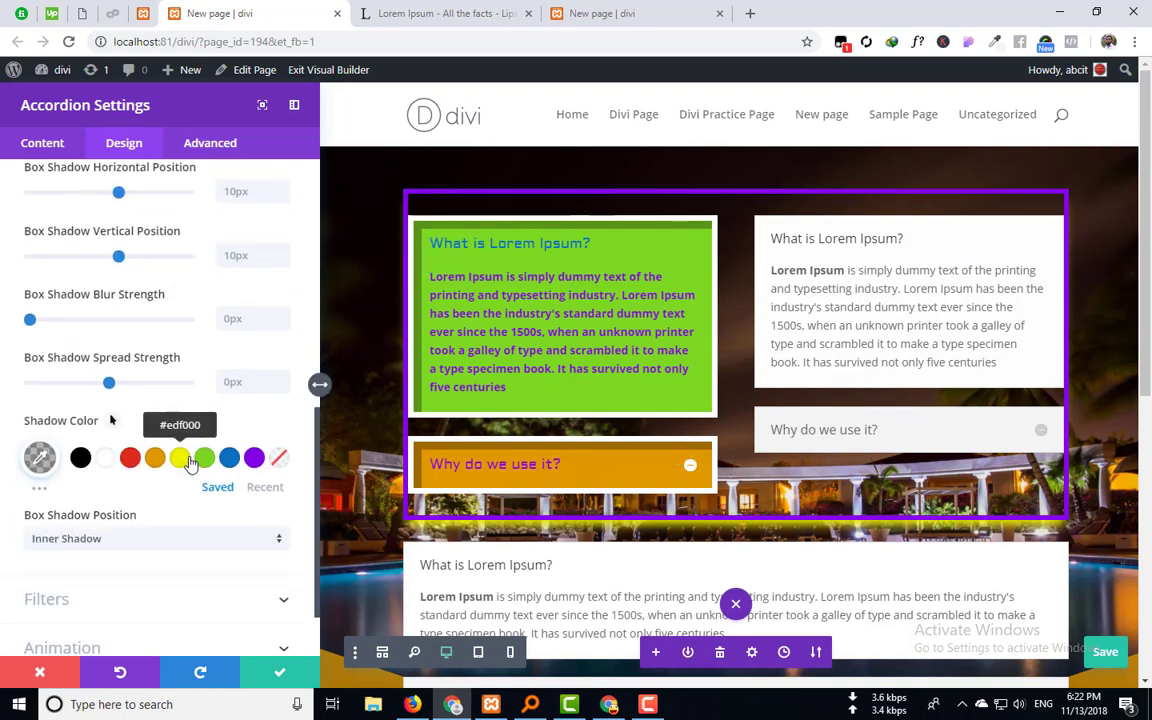
pyautogui.click(180, 457)
pyautogui.click(206, 458)
pyautogui.click(254, 458)
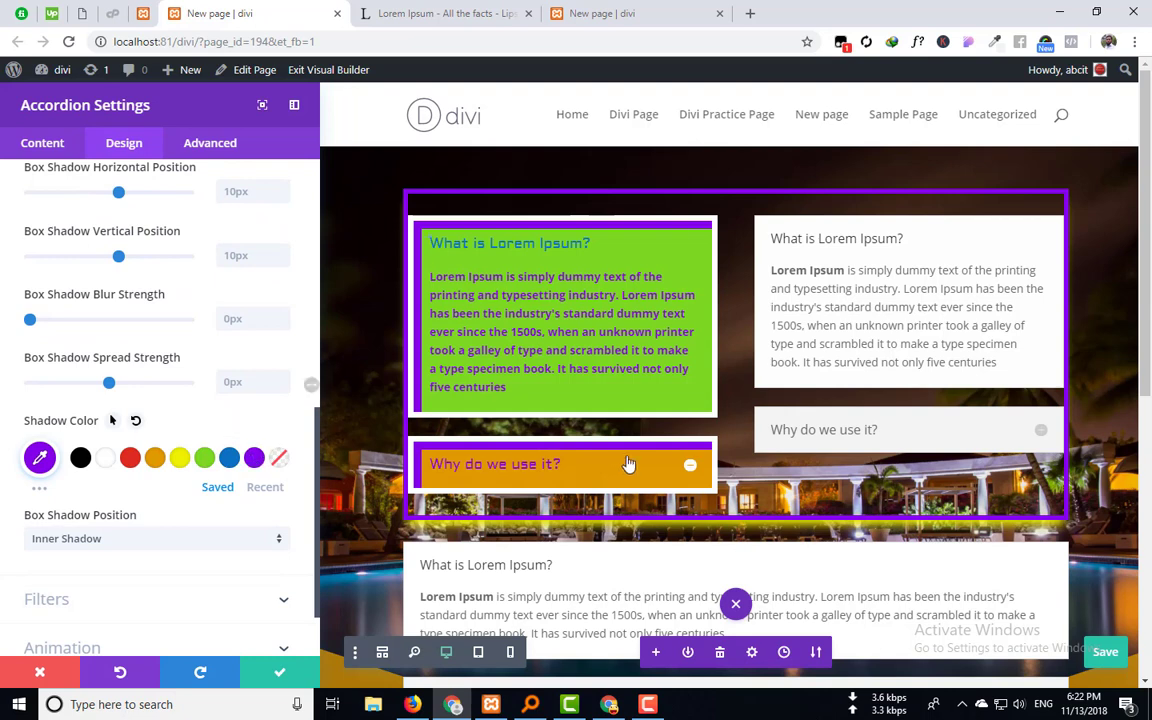
pyautogui.scroll(5, 134, 381)
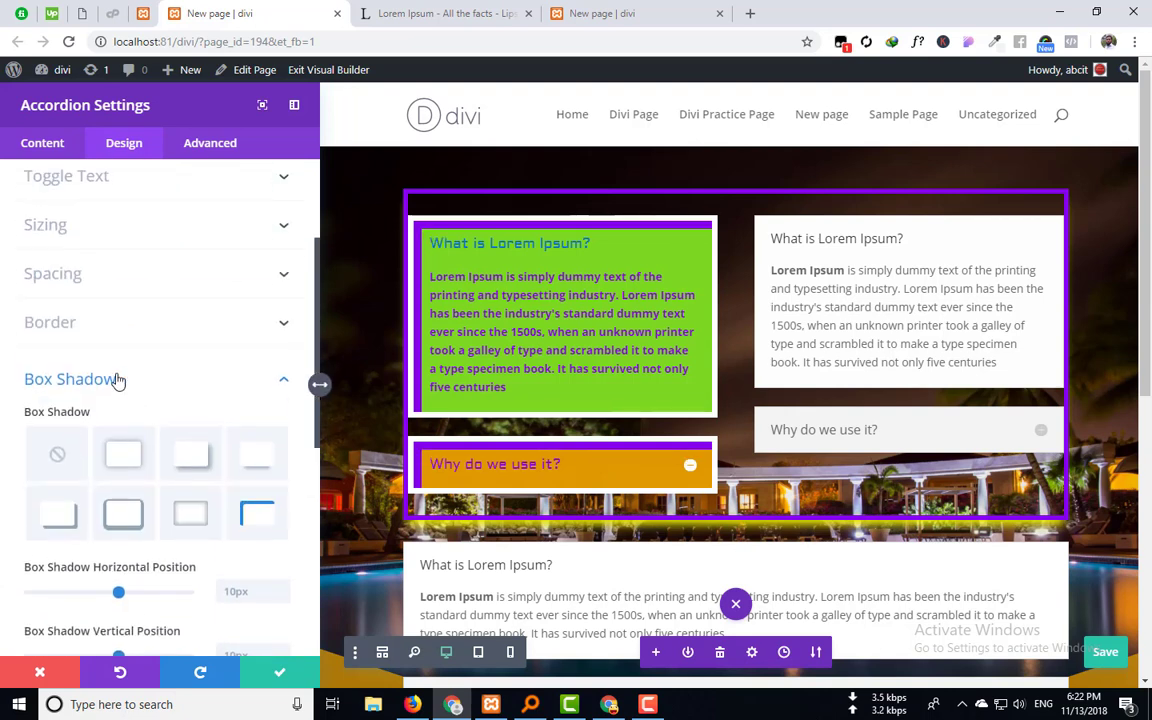
pyautogui.click(57, 452)
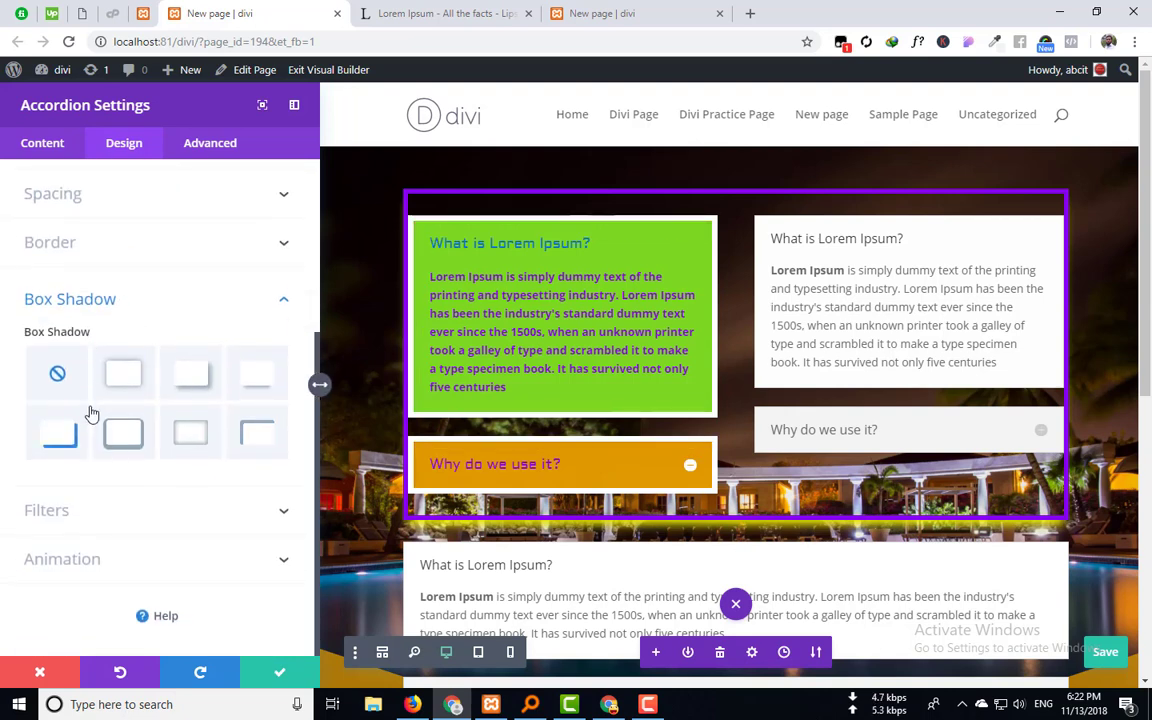
# View the accordion's filter options and try the Fade, Slide, Bounce, Roll, Fold, Flip and Zoom animation styles.
pyautogui.click(110, 512)
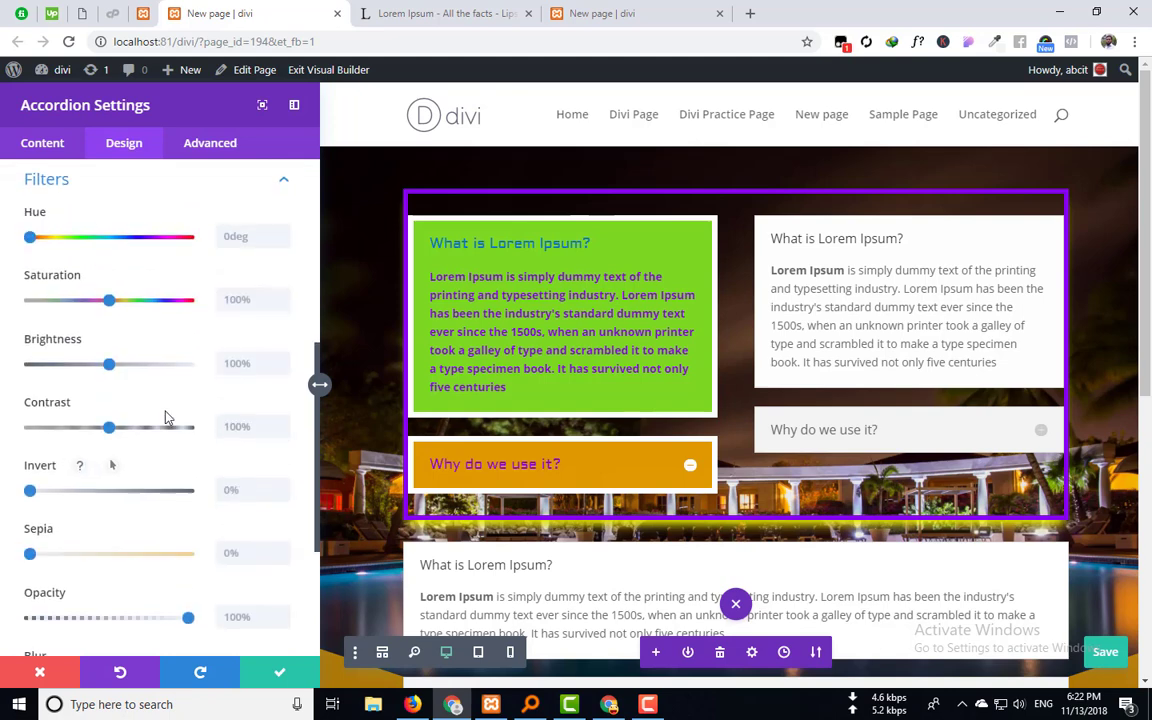
pyautogui.scroll(-3, 140, 464)
pyautogui.click(88, 570)
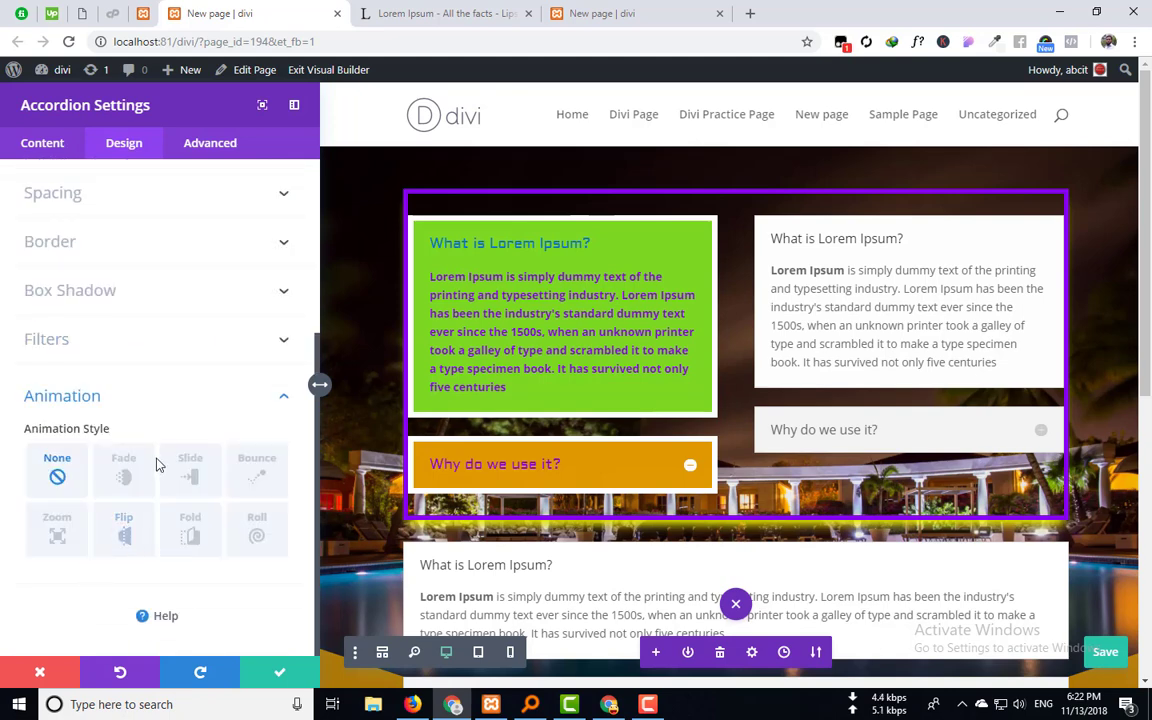
pyautogui.click(124, 477)
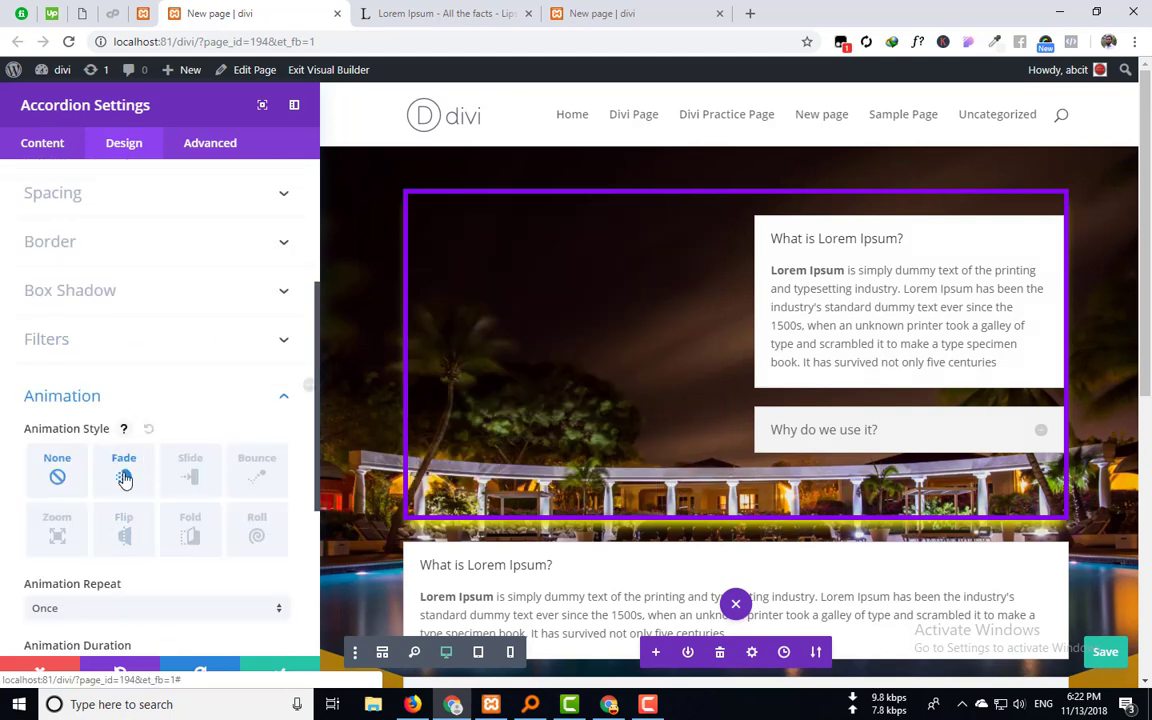
pyautogui.click(190, 476)
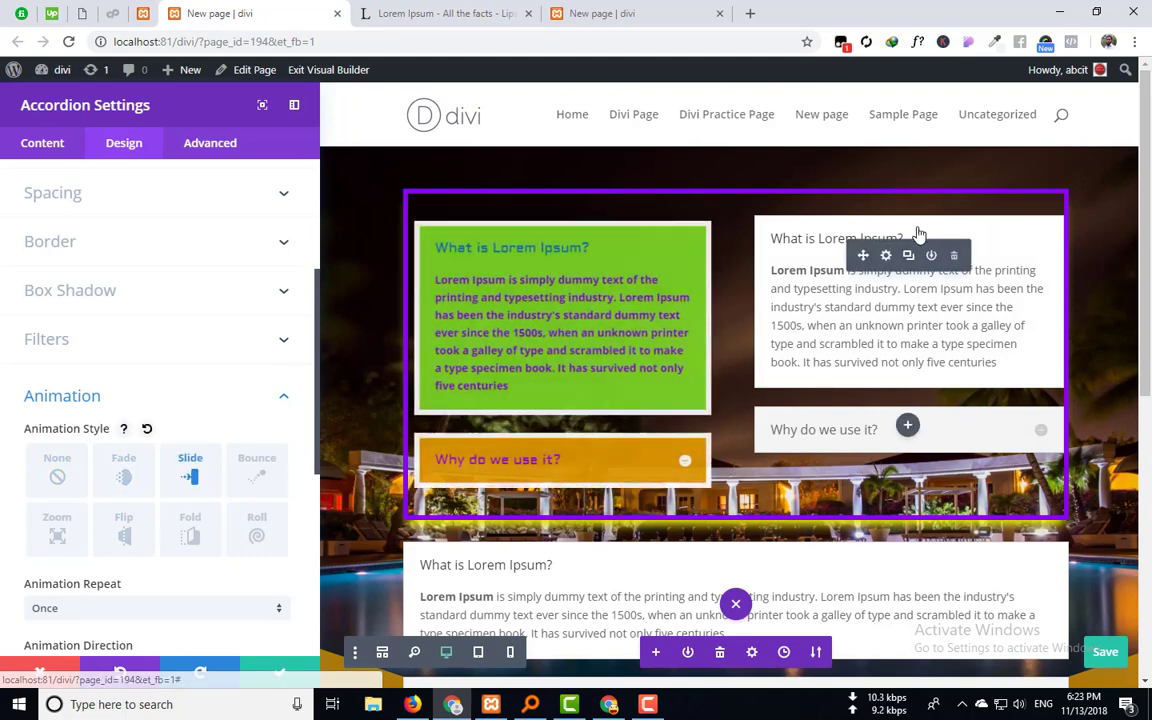
pyautogui.click(268, 466)
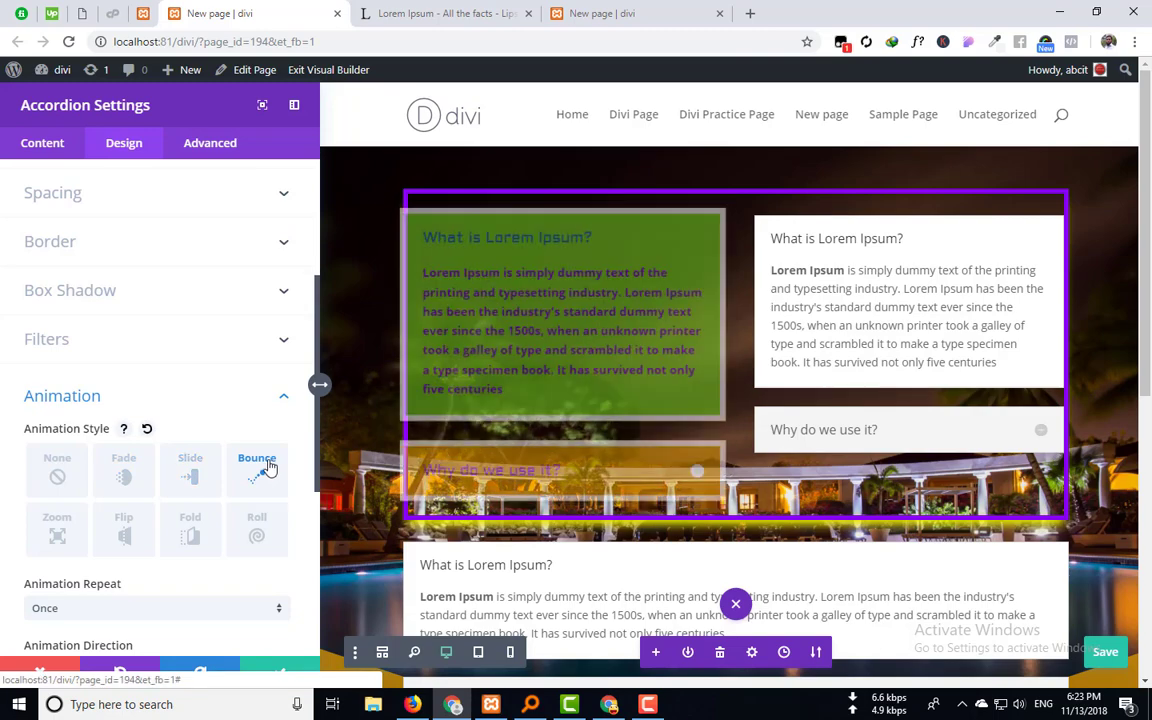
pyautogui.click(257, 538)
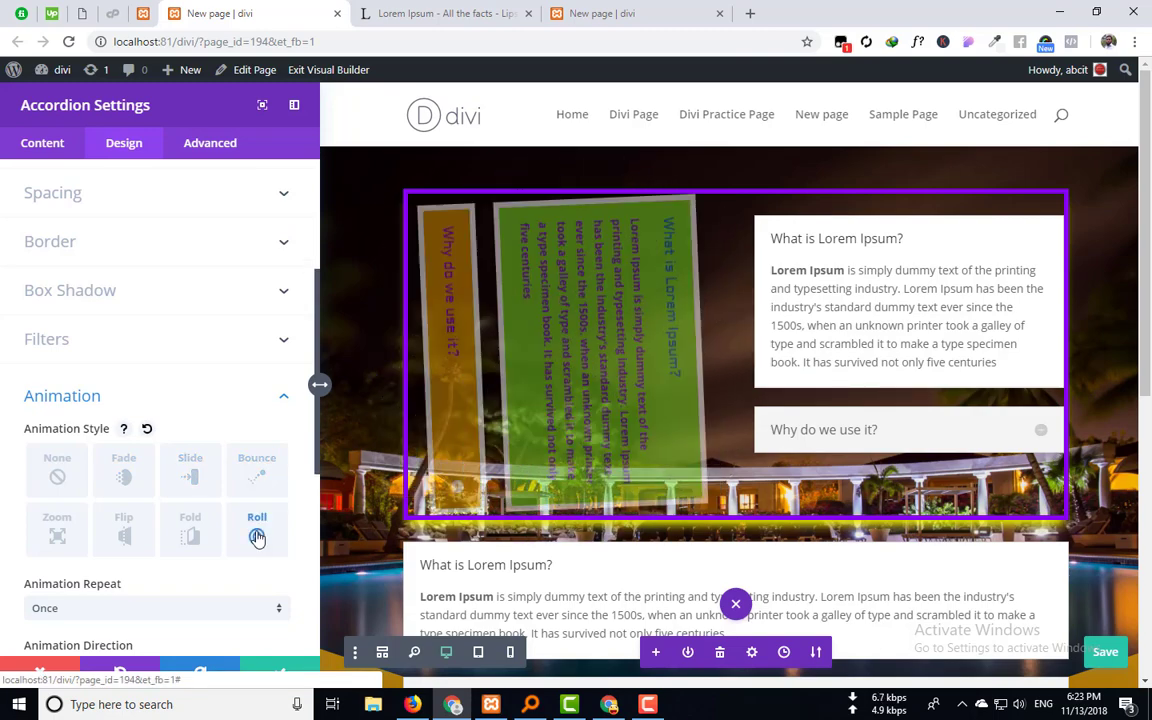
pyautogui.click(182, 538)
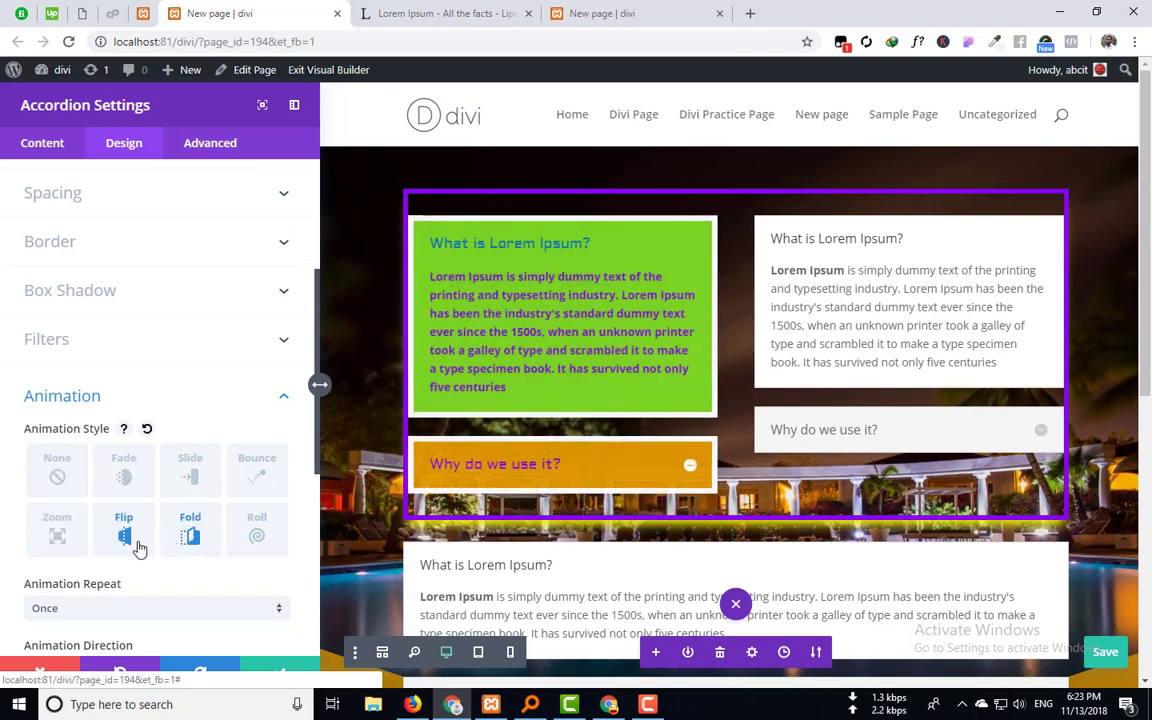
pyautogui.click(111, 541)
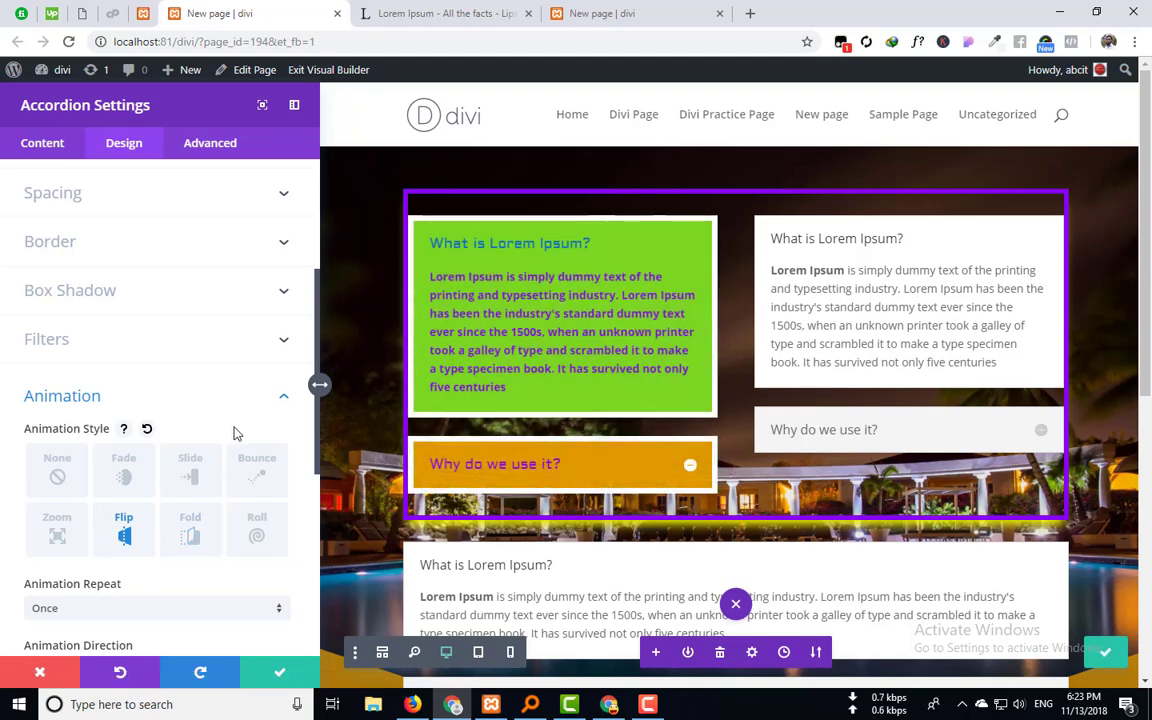
pyautogui.click(78, 537)
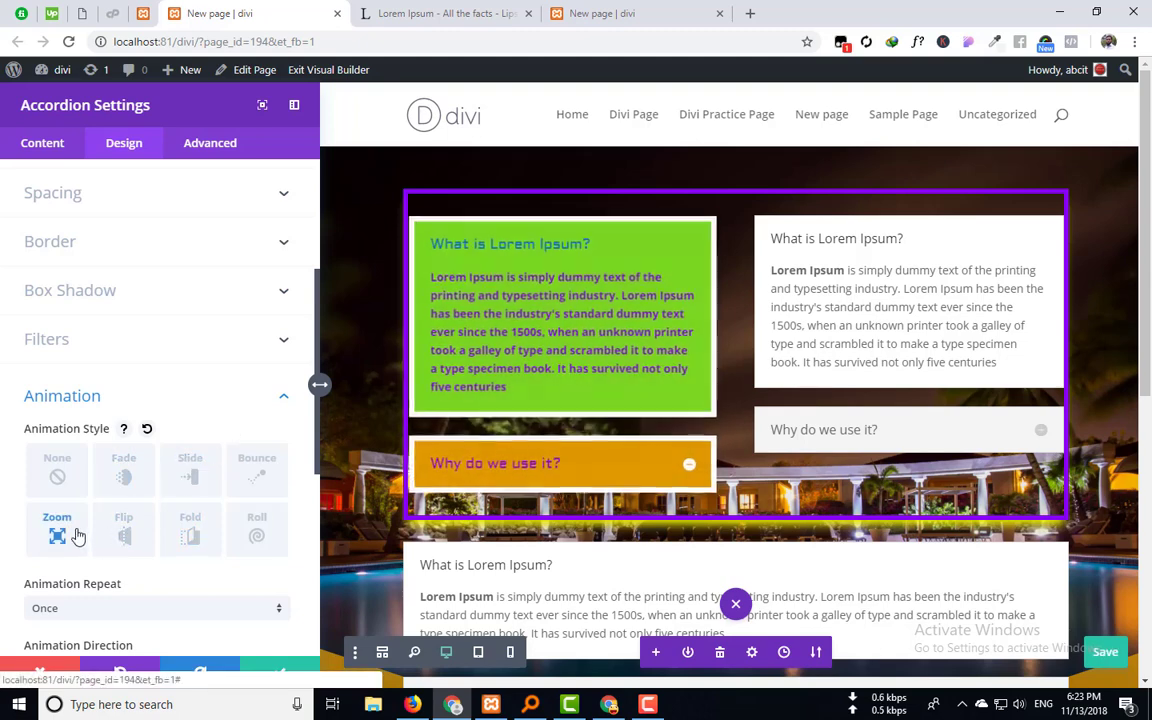
pyautogui.click(187, 479)
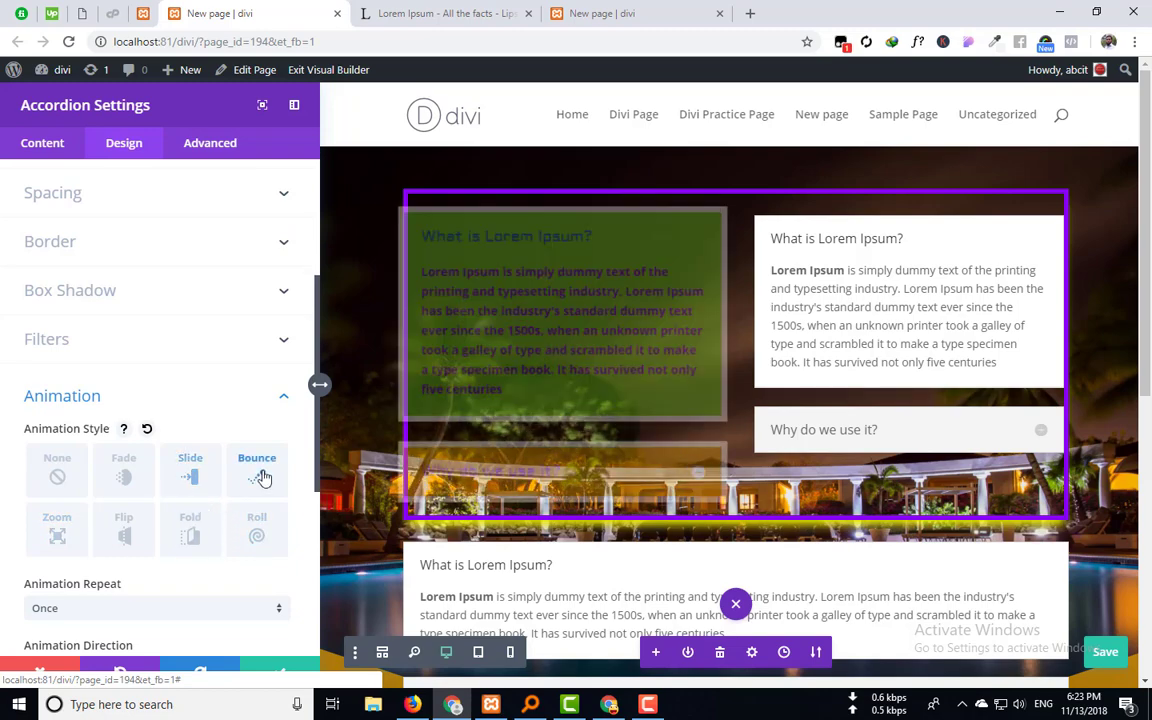
pyautogui.click(122, 472)
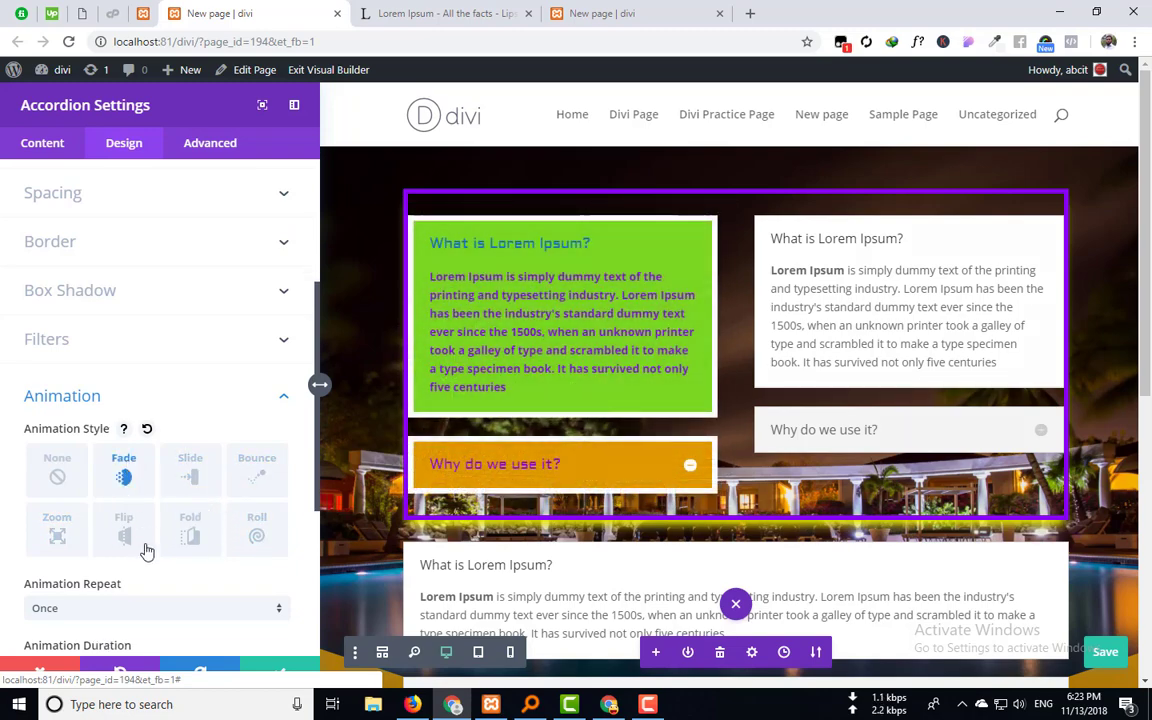
# Set the accordion's animation style to Flip and review its direction, duration, delay, intensity, opacity and speed curve options.
pyautogui.click(145, 548)
pyautogui.scroll(4, 143, 545)
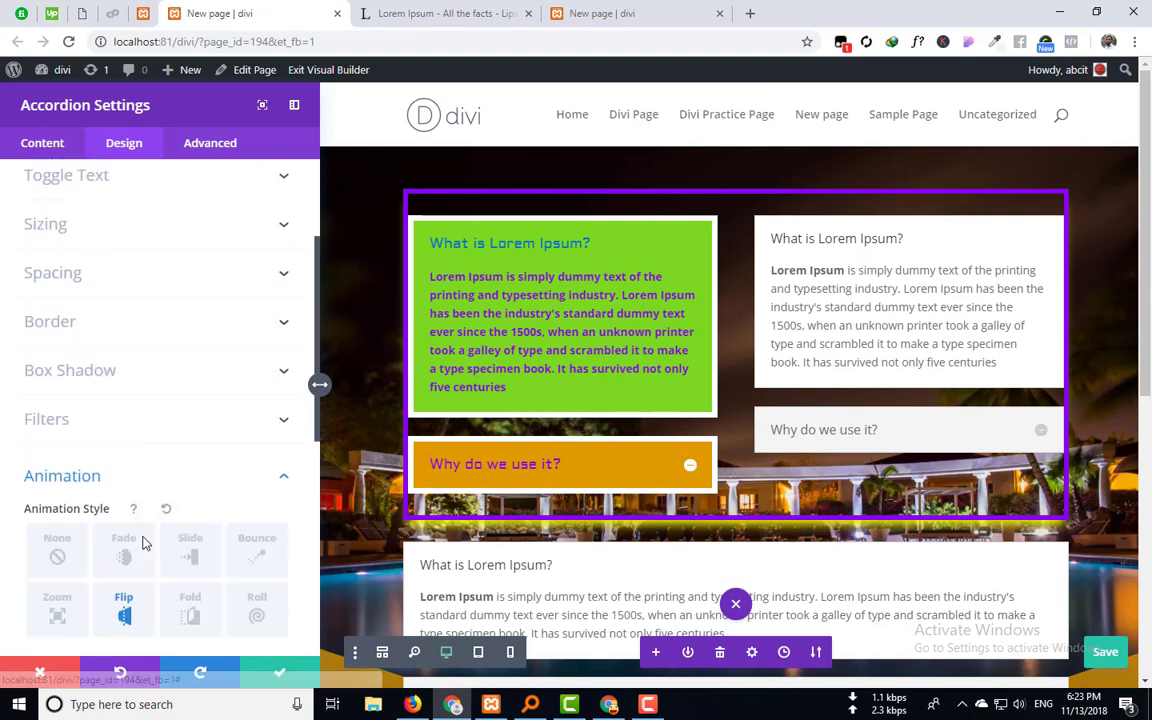
pyautogui.scroll(-6, 144, 535)
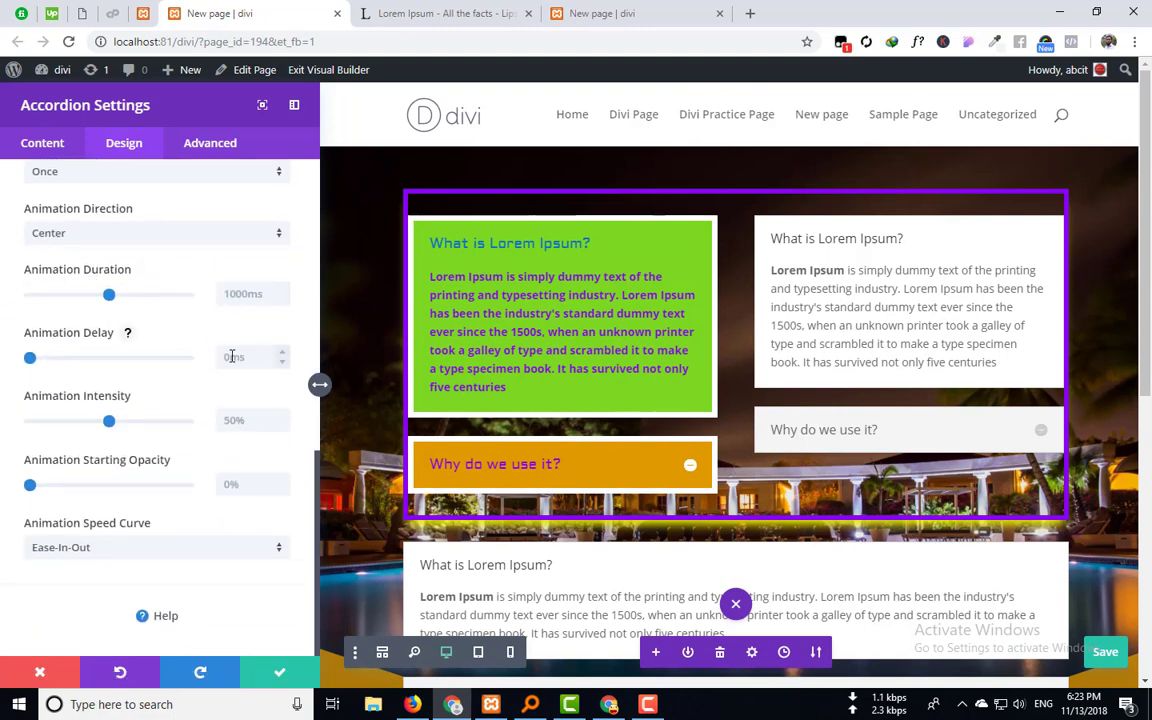
pyautogui.scroll(10, 175, 322)
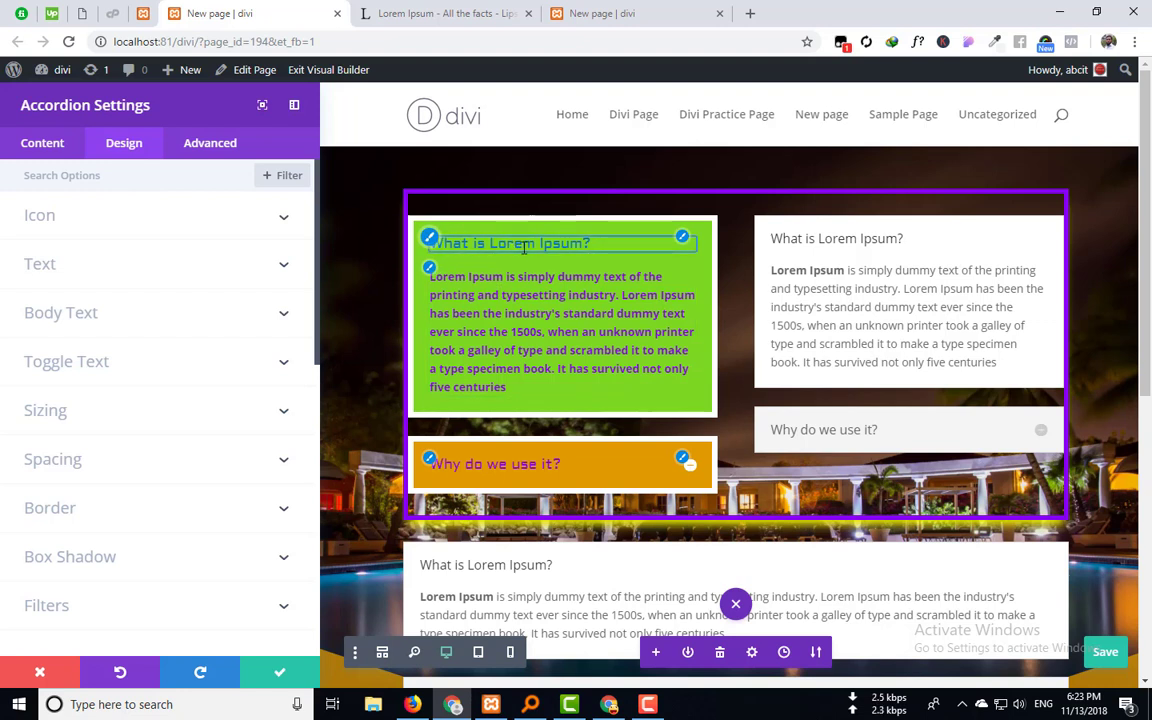
# Examine the text, spacing and sizing design options of the "What is Lorem Ipsum?" item, and return to the whole accordion's settings.
pyautogui.click(23, 152)
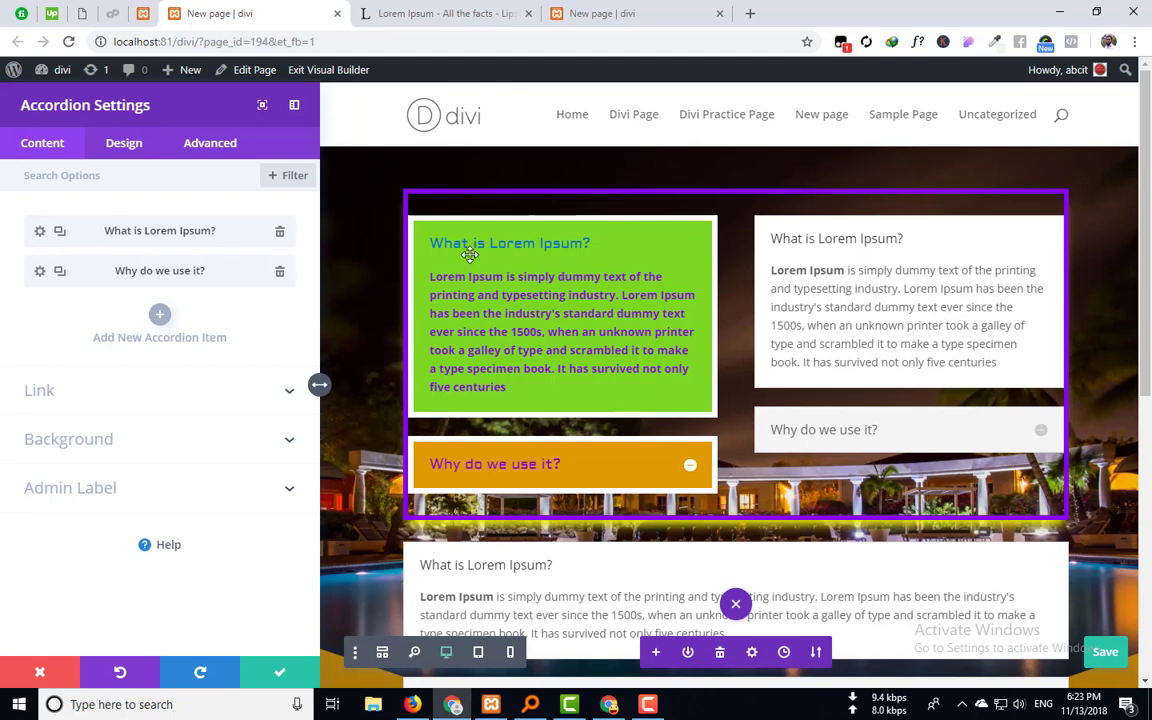
pyautogui.click(40, 233)
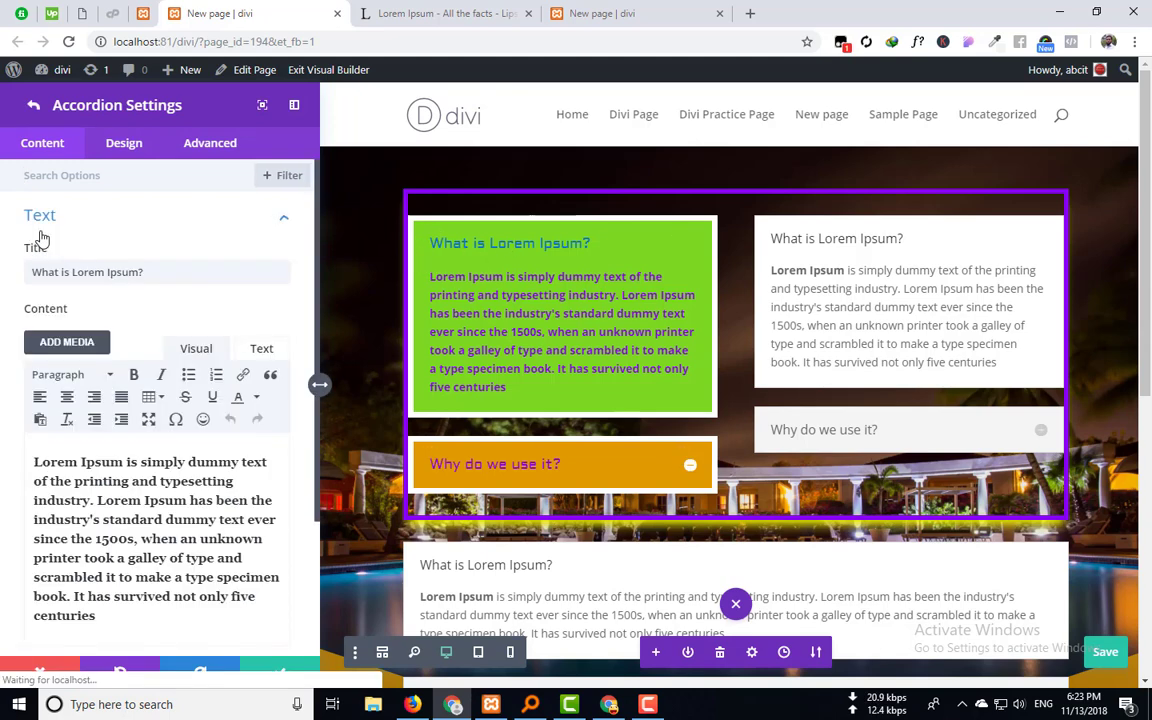
pyautogui.click(121, 143)
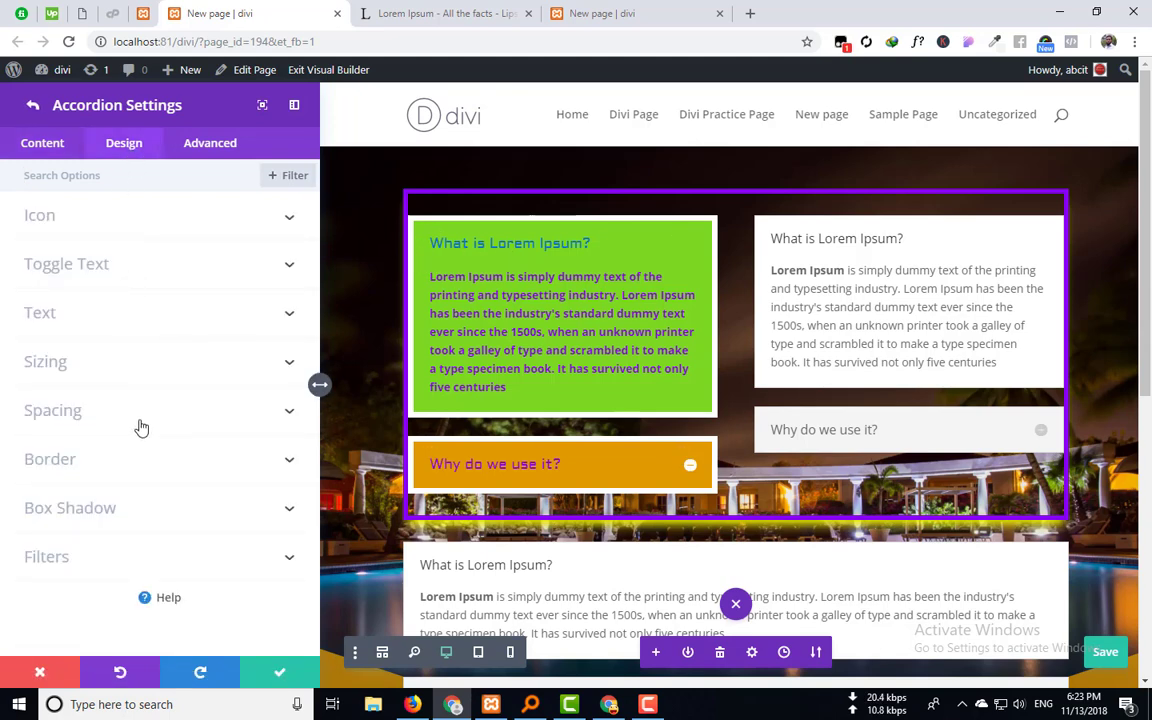
pyautogui.click(155, 321)
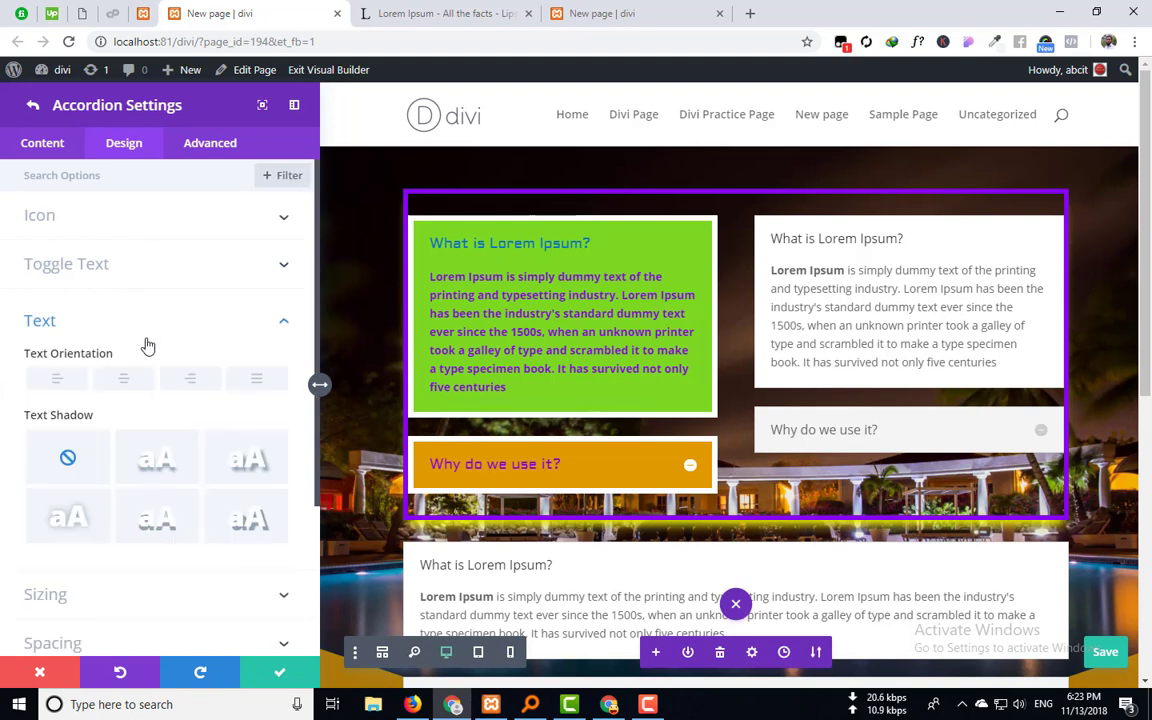
pyautogui.scroll(-2, 160, 490)
pyautogui.click(157, 418)
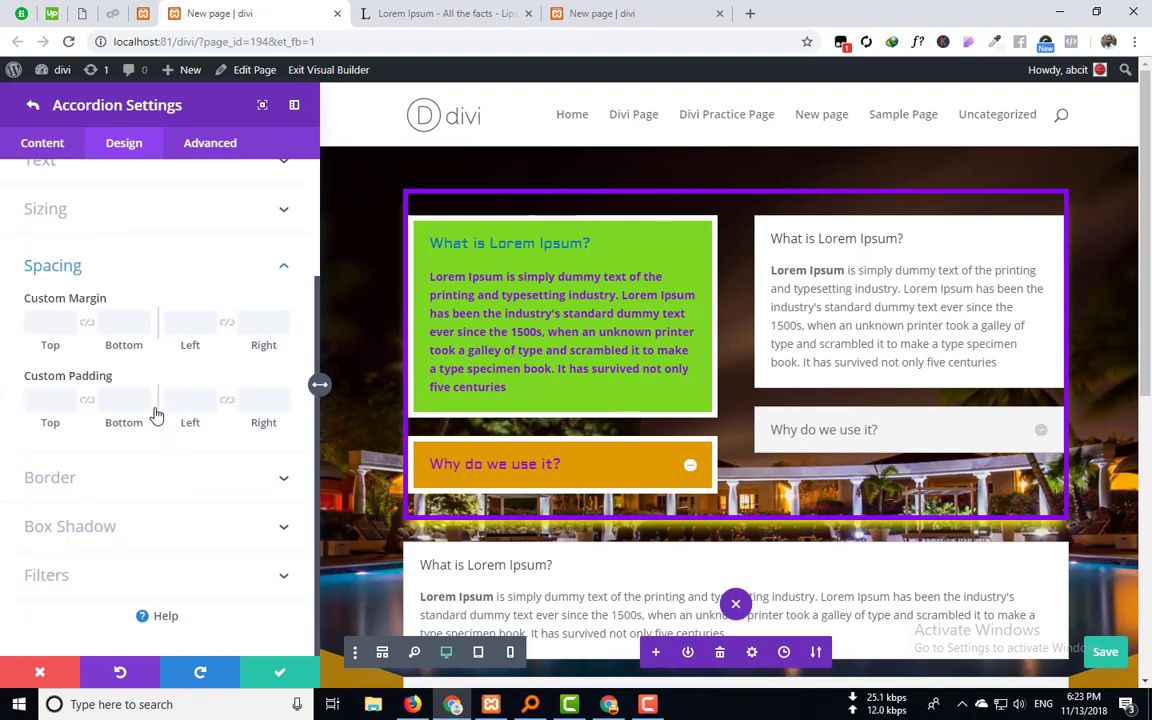
pyautogui.scroll(3, 95, 330)
pyautogui.click(105, 370)
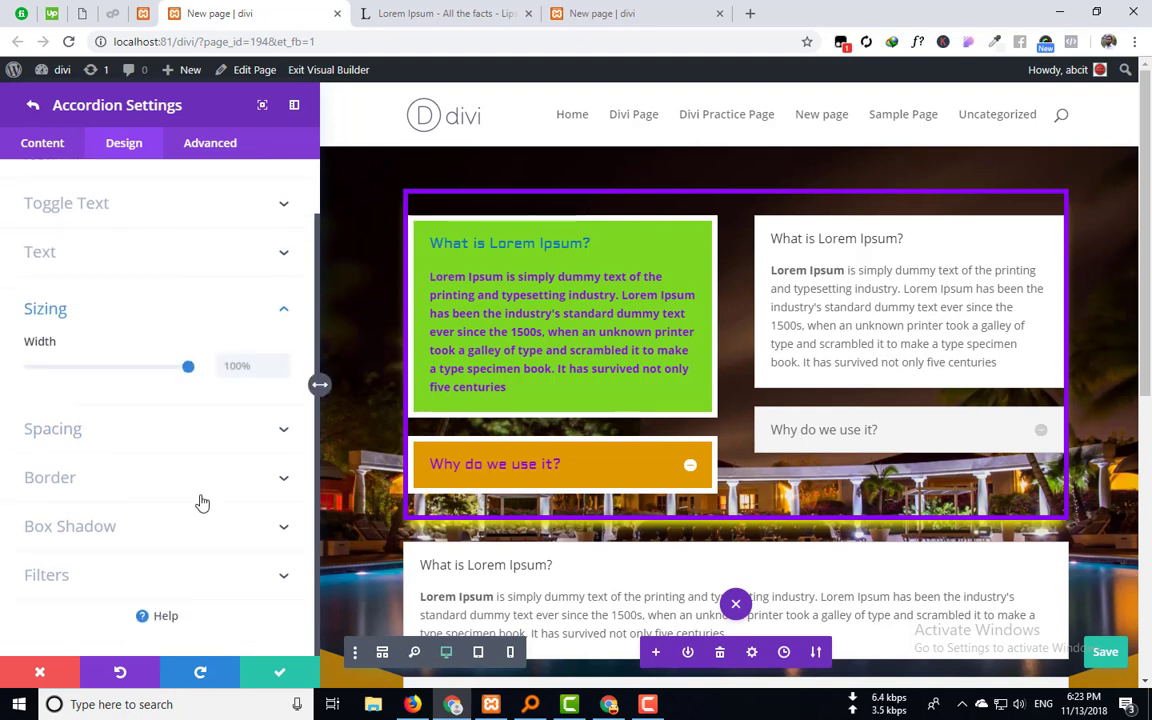
pyautogui.scroll(2, 198, 496)
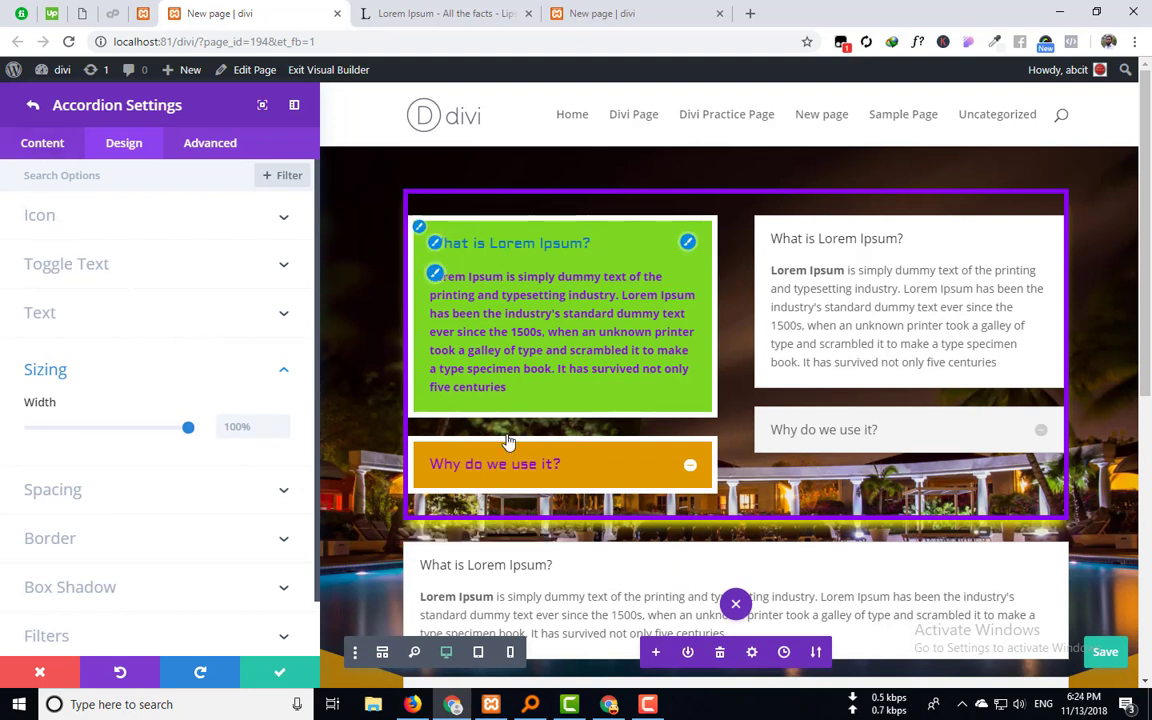
pyautogui.click(42, 145)
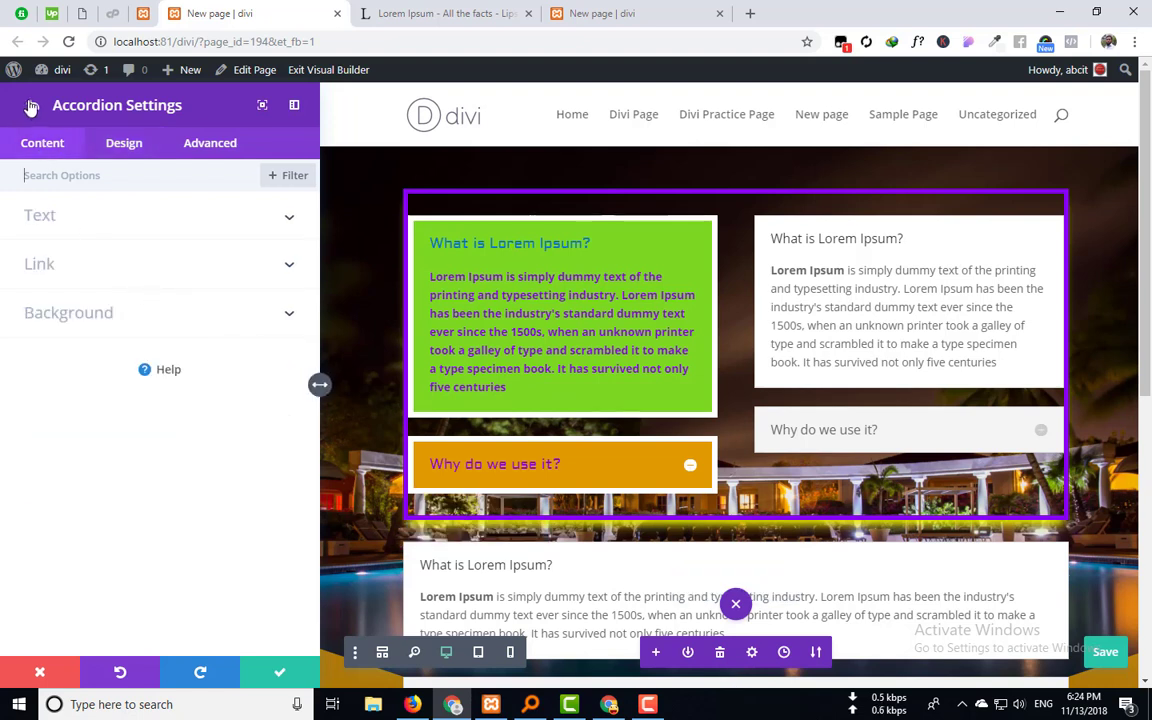
pyautogui.click(31, 104)
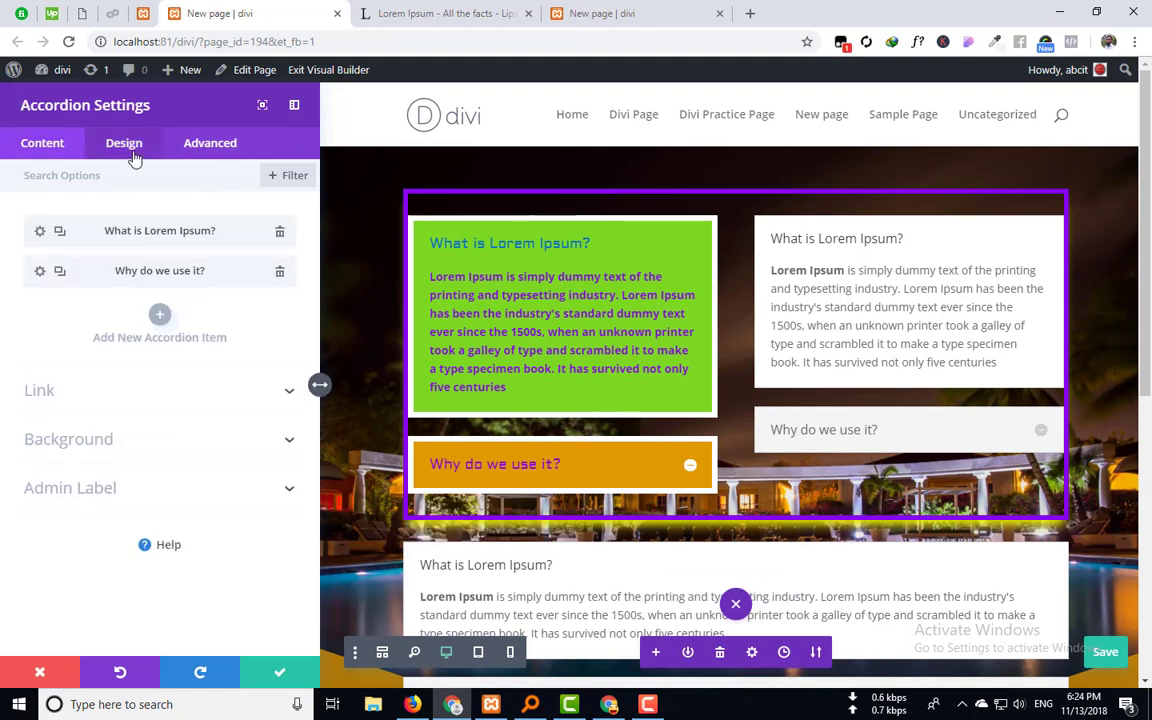
# Examine the accordion's advanced CSS ID and class fields and its Custom CSS boxes, from Before through Toggle Content.
pyautogui.click(212, 145)
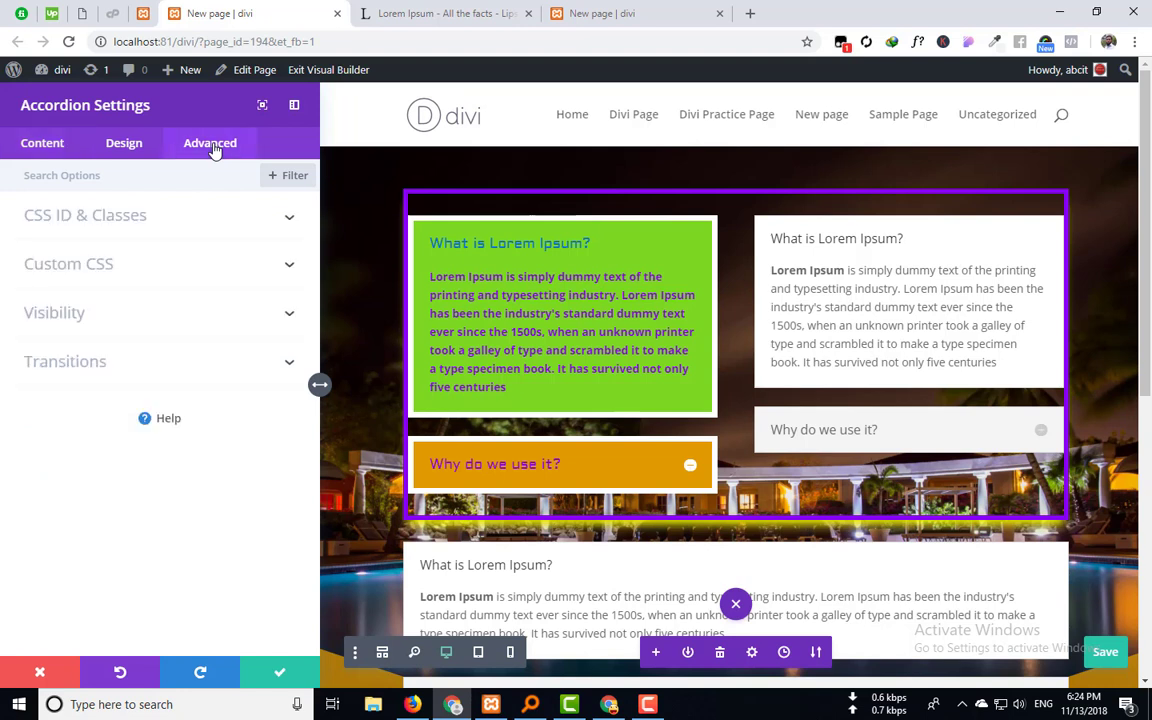
pyautogui.click(105, 218)
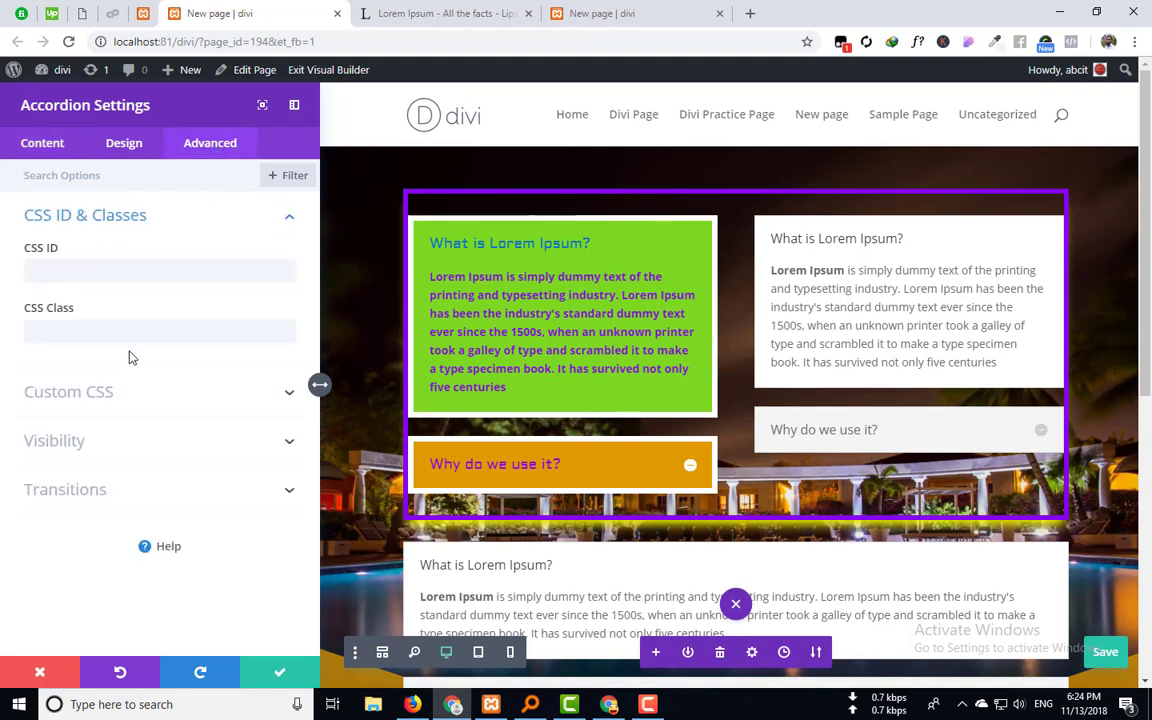
pyautogui.click(107, 381)
pyautogui.scroll(-3, 108, 419)
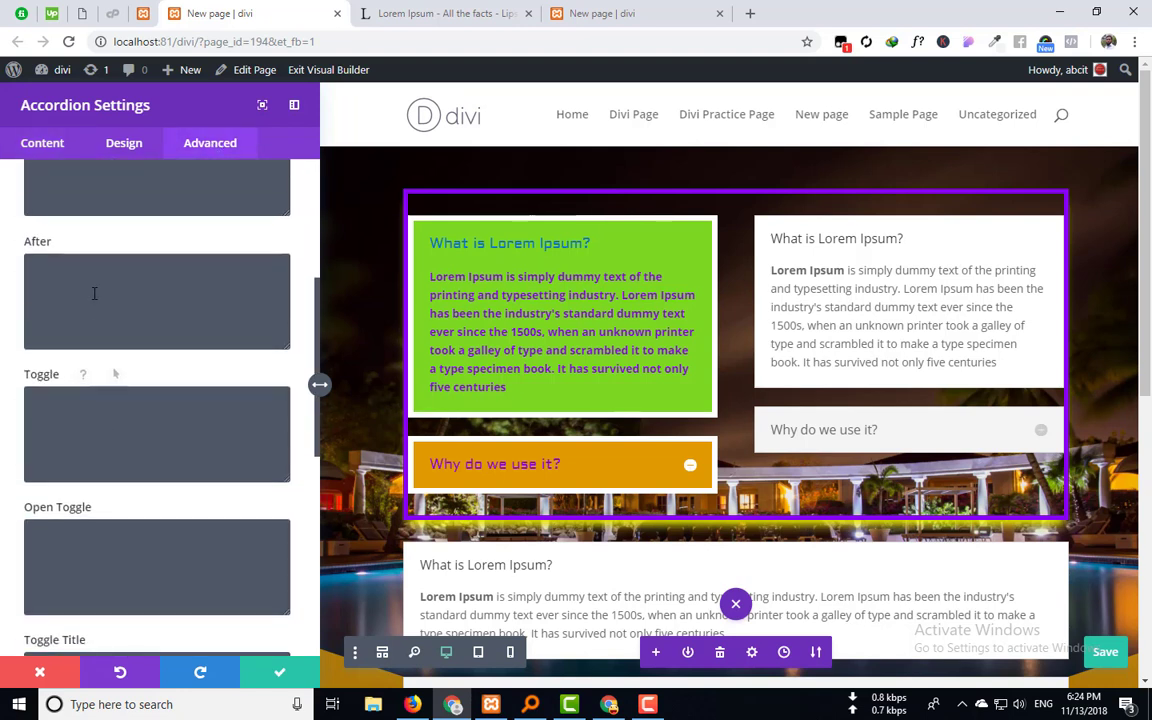
pyautogui.click(104, 241)
pyautogui.click(88, 432)
pyautogui.scroll(-2, 85, 329)
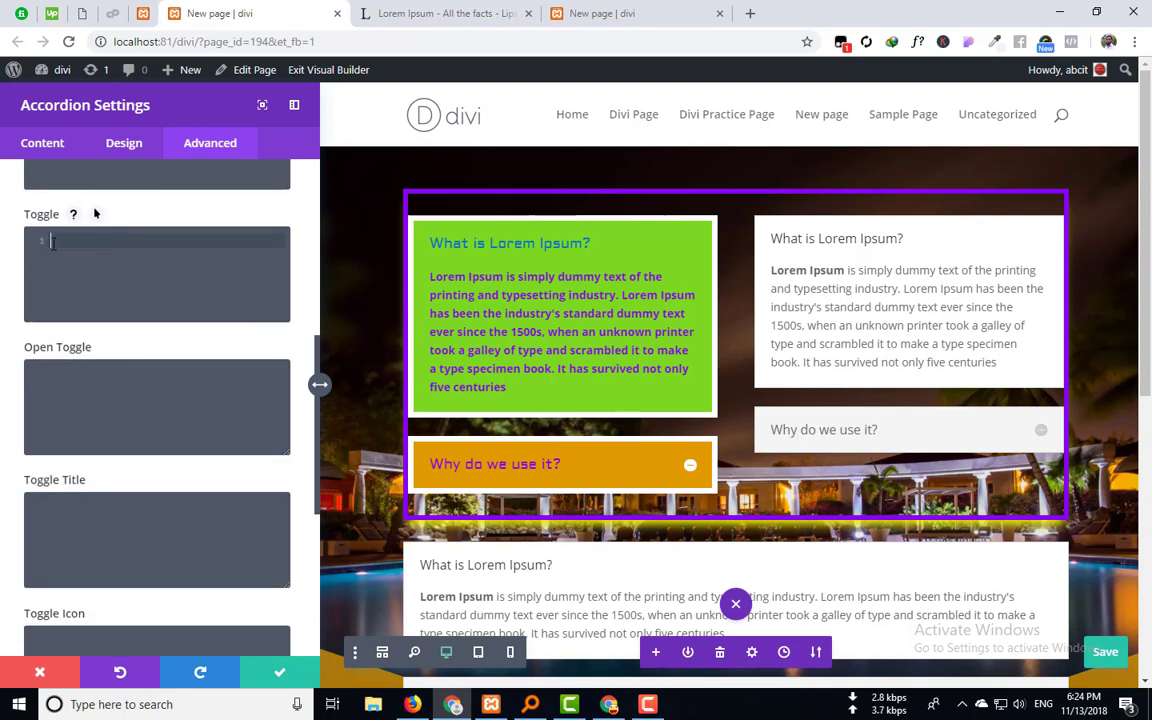
pyautogui.scroll(-4, 97, 502)
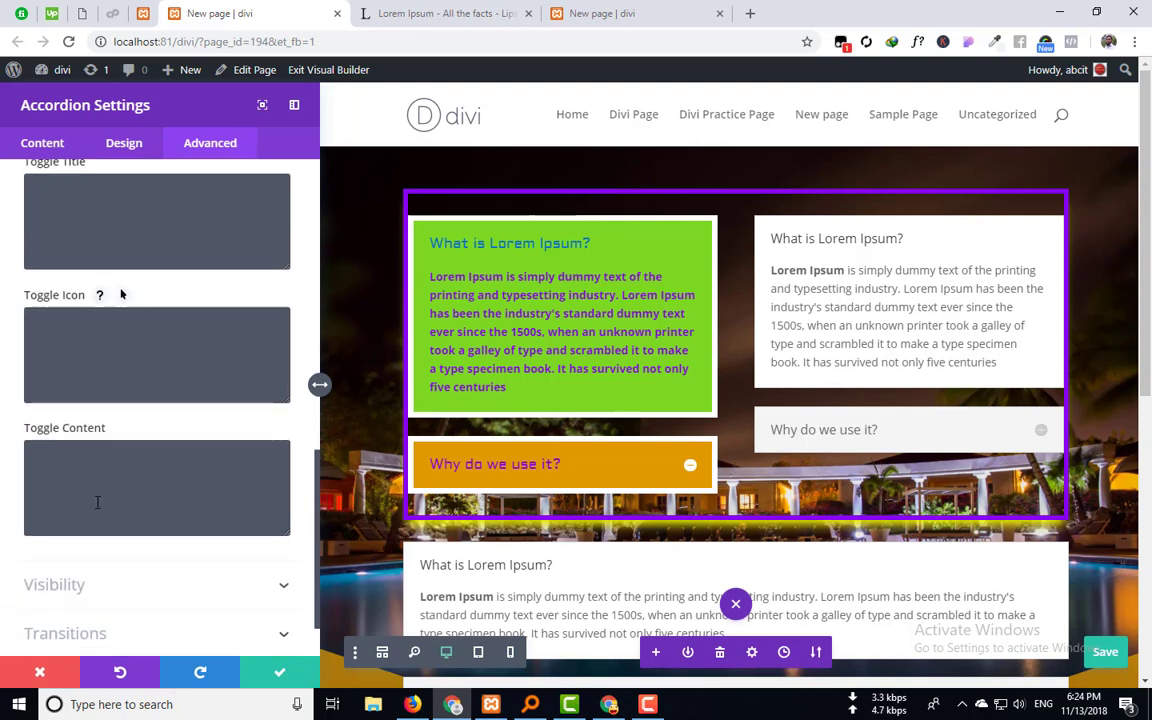
pyautogui.scroll(-2, 96, 336)
pyautogui.scroll(10, 123, 404)
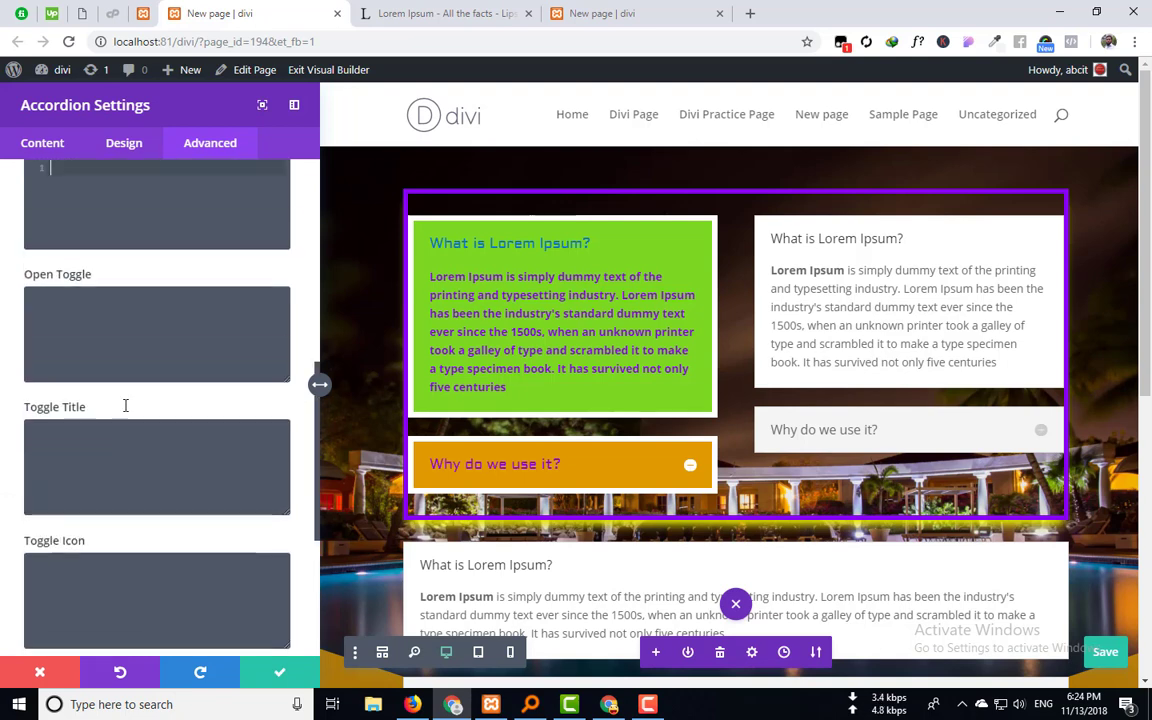
pyautogui.scroll(-1, 124, 405)
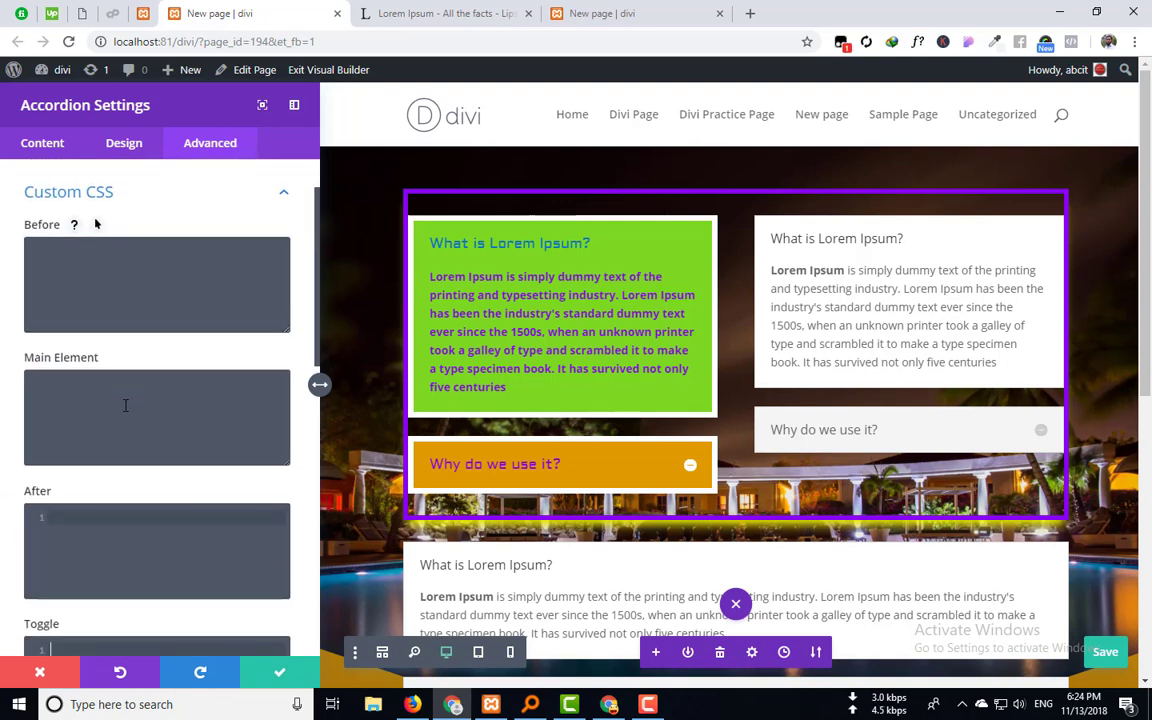
# Add the rule font-size:50px; to the accordion's Toggle custom CSS.
pyautogui.scroll(-1, 123, 380)
pyautogui.click(106, 314)
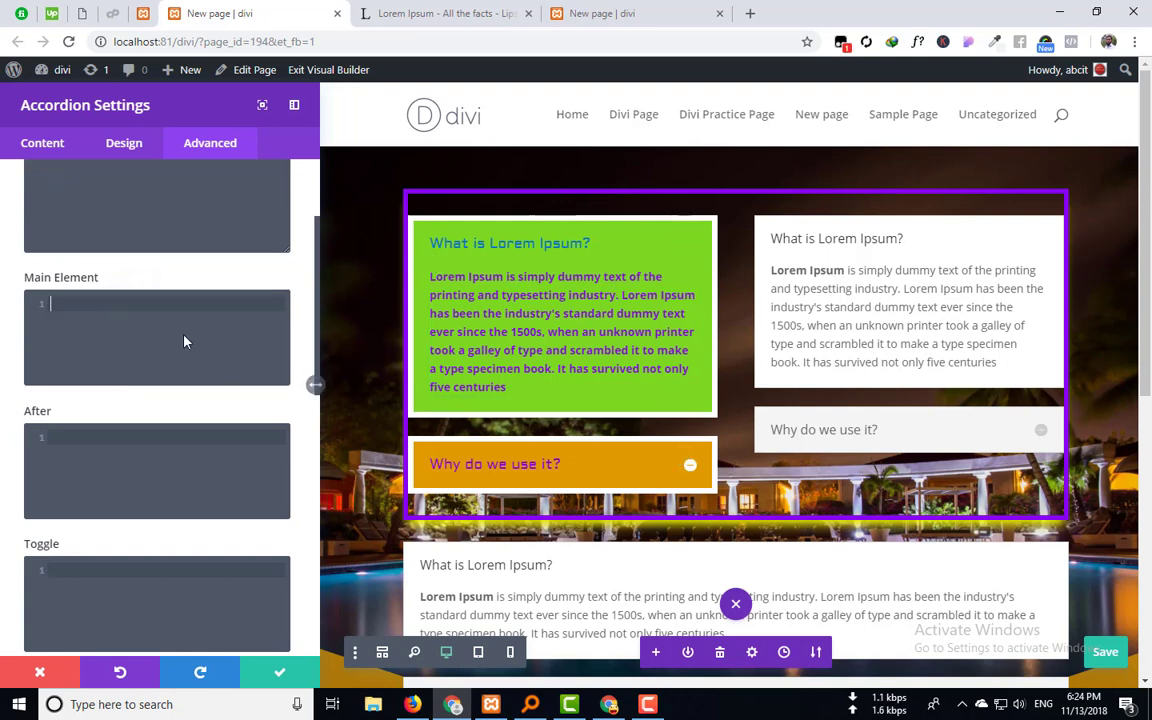
pyautogui.scroll(-2, 80, 444)
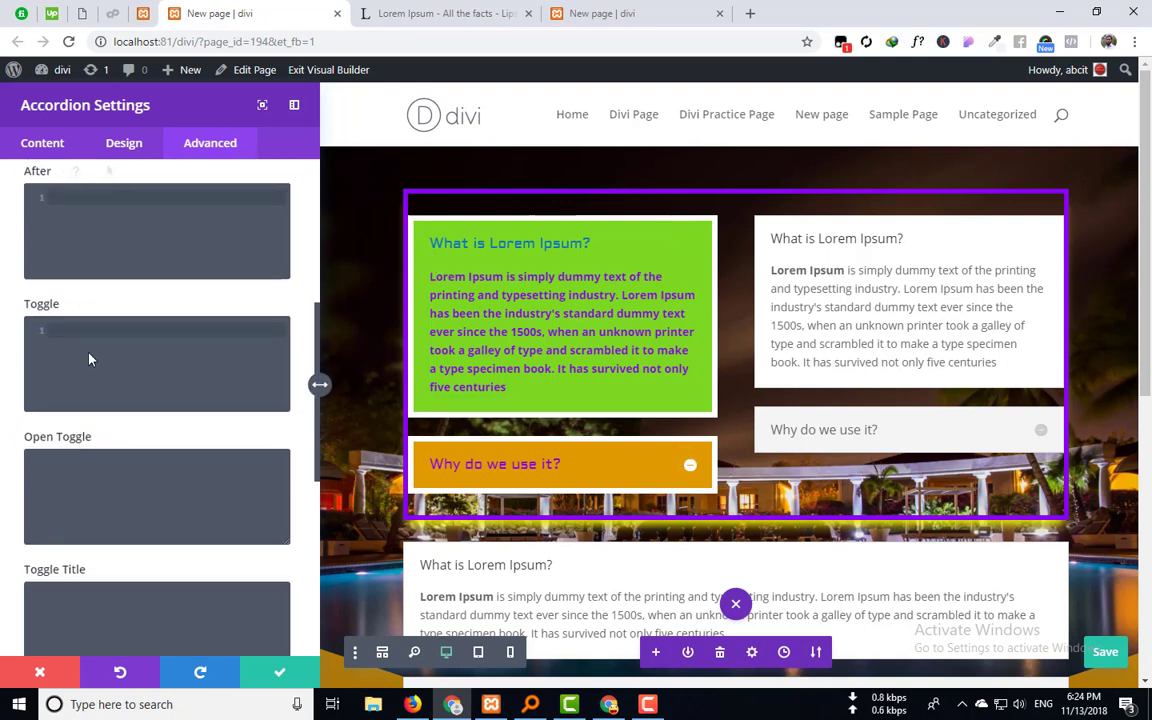
pyautogui.scroll(2, 89, 359)
pyautogui.scroll(-1, 83, 382)
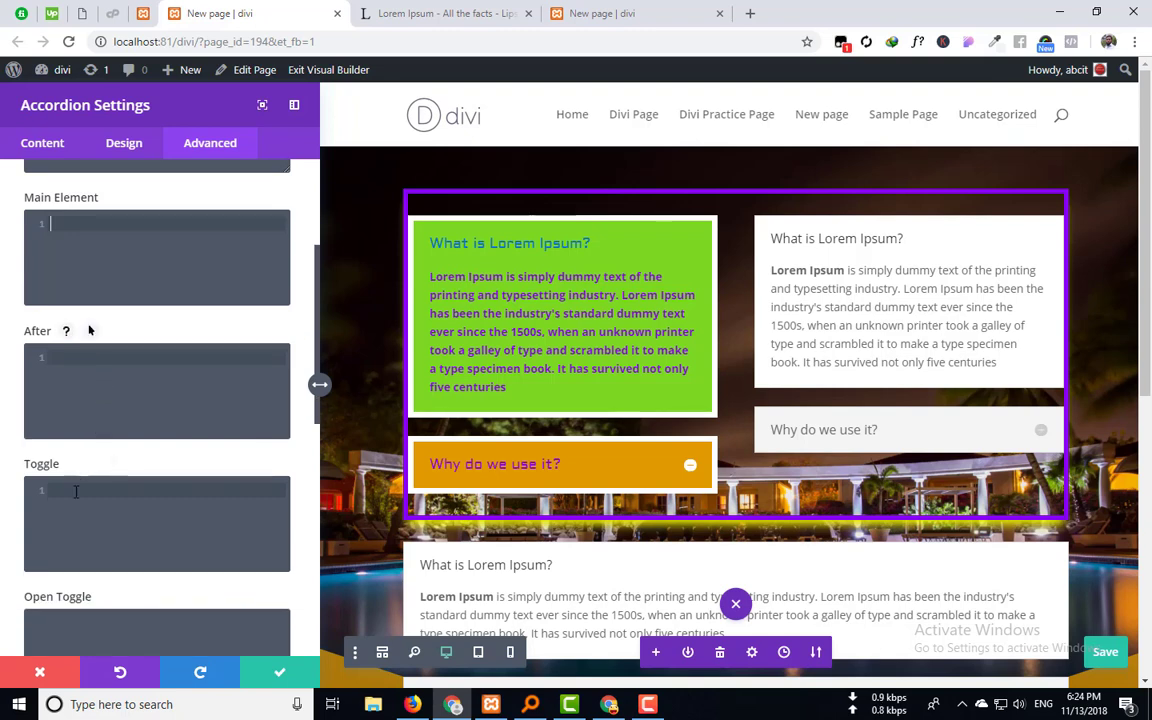
pyautogui.click(69, 492)
pyautogui.write('font-siz')
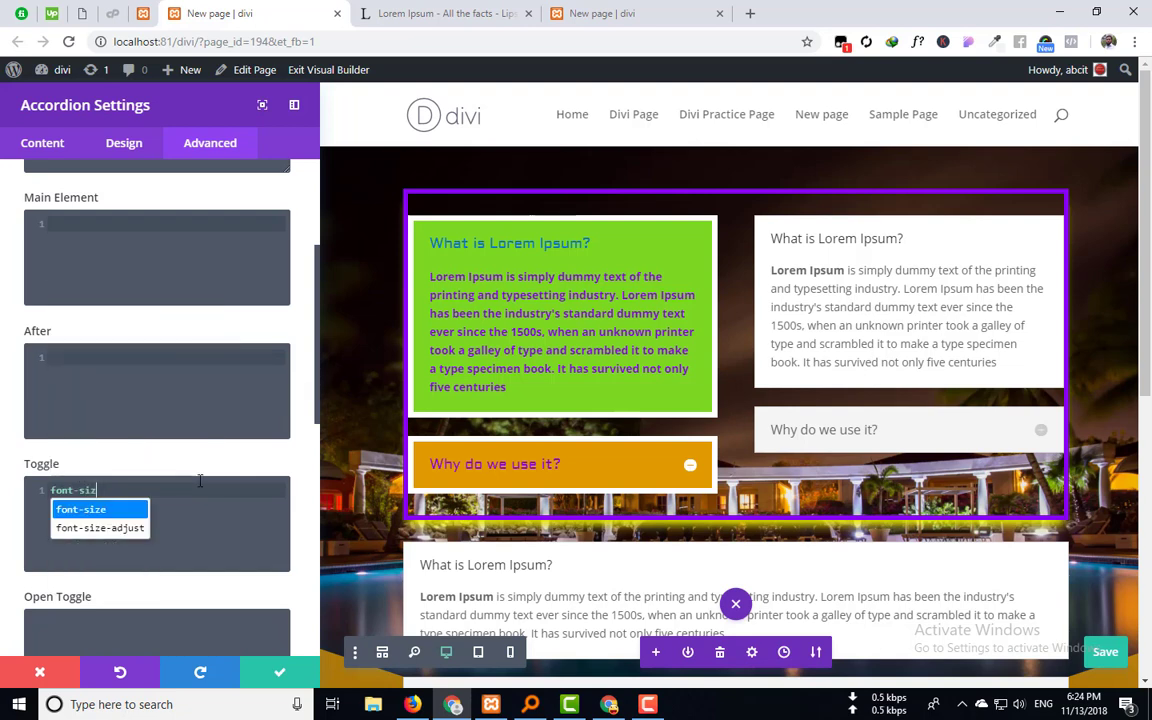
pyautogui.write('e:')
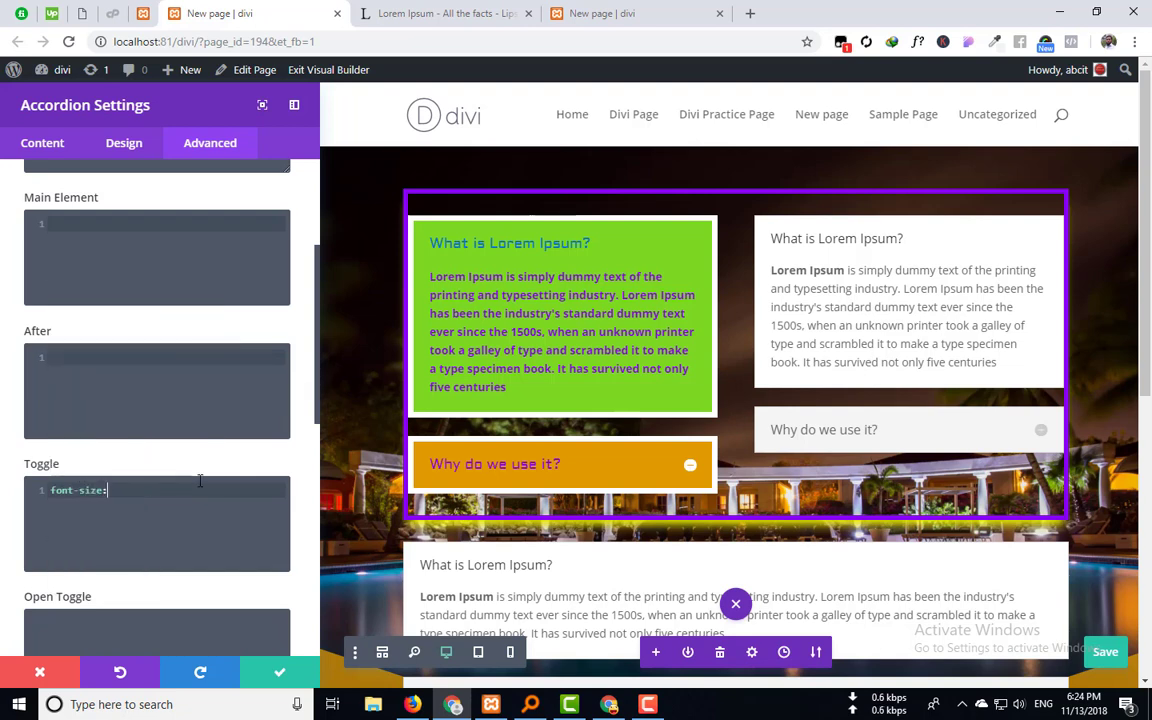
pyautogui.write('50px;')
# Move the font-size:50px; rule from the Toggle CSS to Open Toggle, and add it to Toggle Title as well.
pyautogui.moveTo(175, 491); pyautogui.dragTo(3, 500)
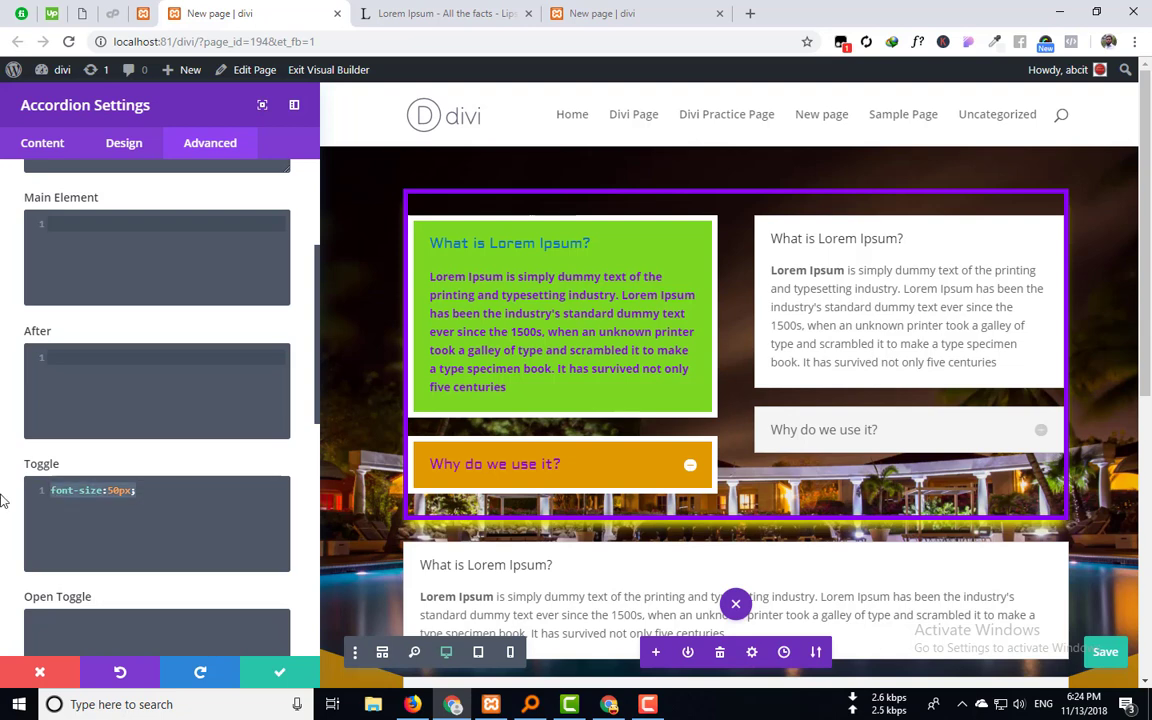
pyautogui.hotkey('ctrl', 'x')
pyautogui.scroll(-3, 185, 483)
pyautogui.click(134, 381)
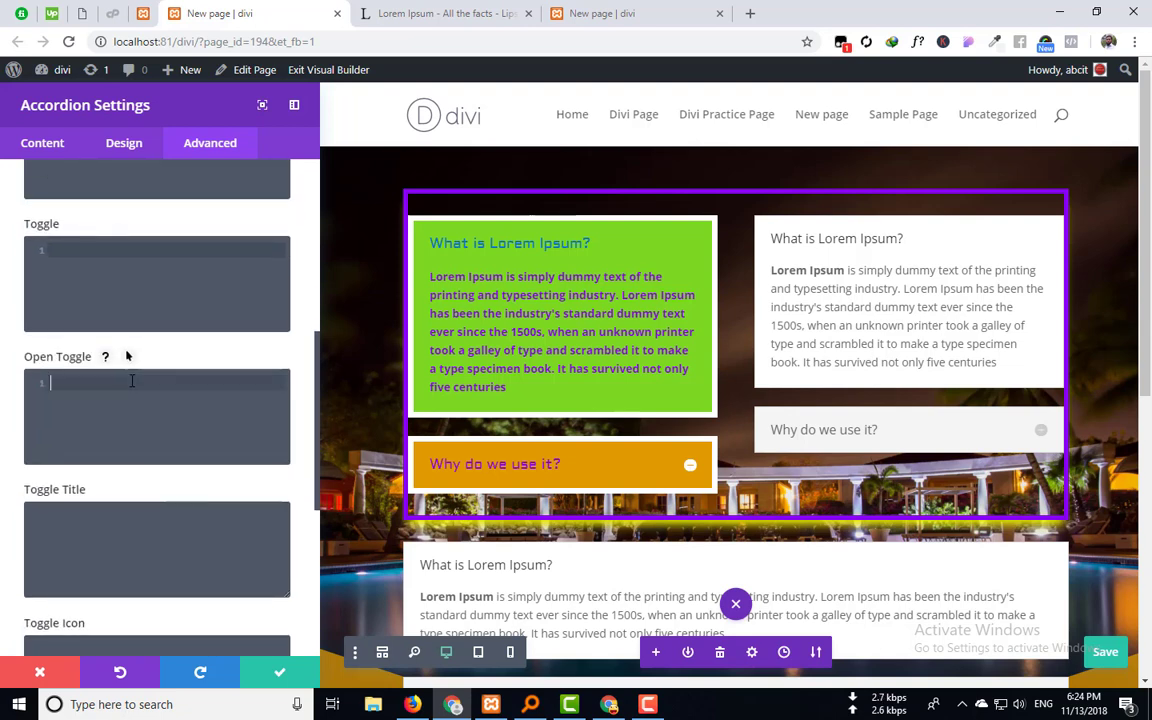
pyautogui.hotkey('ctrl', 'v')
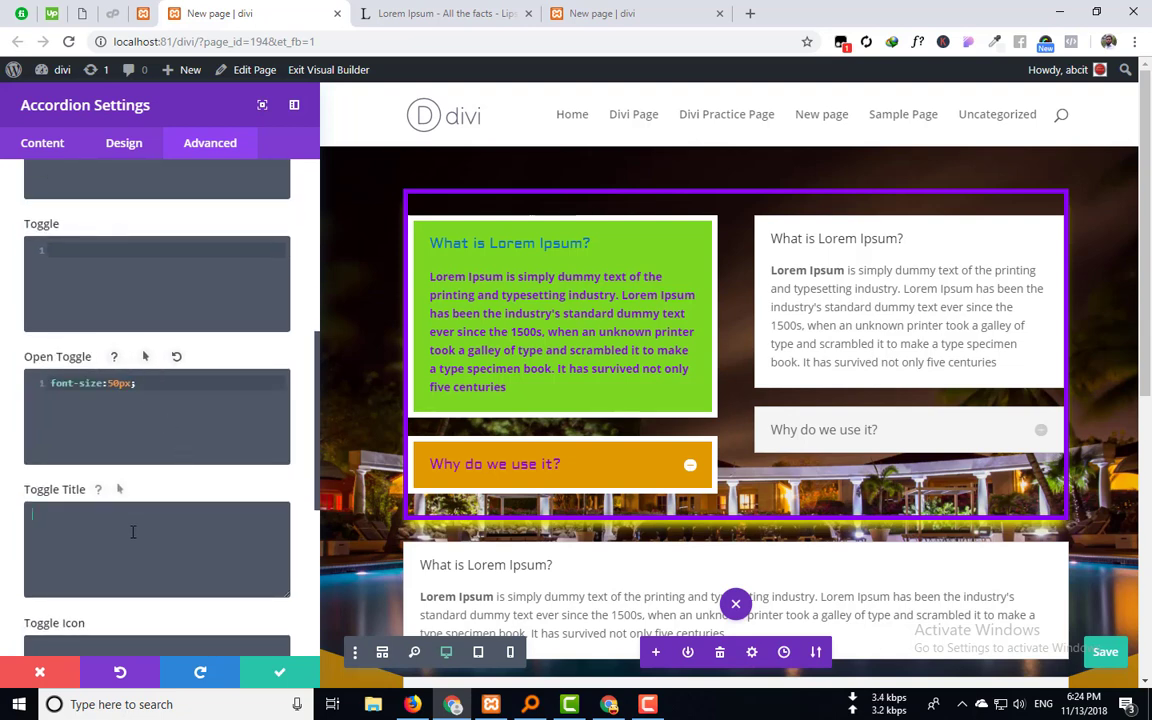
pyautogui.click(132, 532)
pyautogui.hotkey('ctrl', 'v')
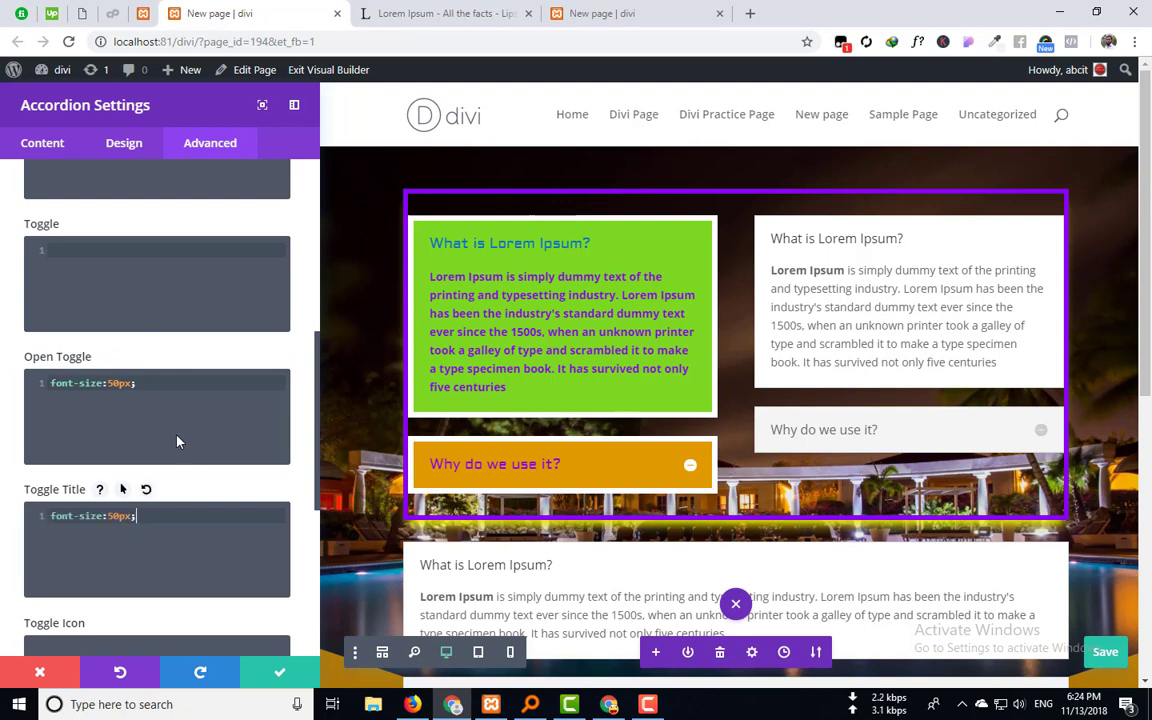
# Clear the Open Toggle CSS and change the Toggle Title rule to font-size:90px;.
pyautogui.click(163, 392)
pyautogui.hotkey('ctrl', 'a')
pyautogui.press('BackSpace')
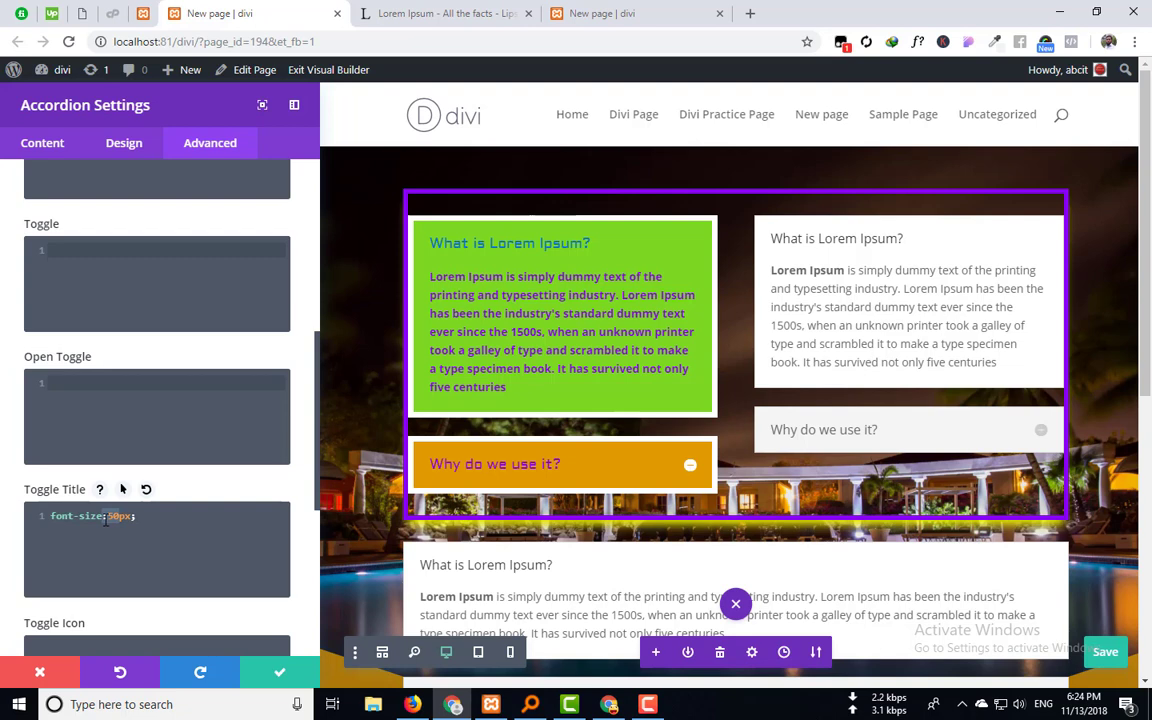
pyautogui.press('BackSpace')
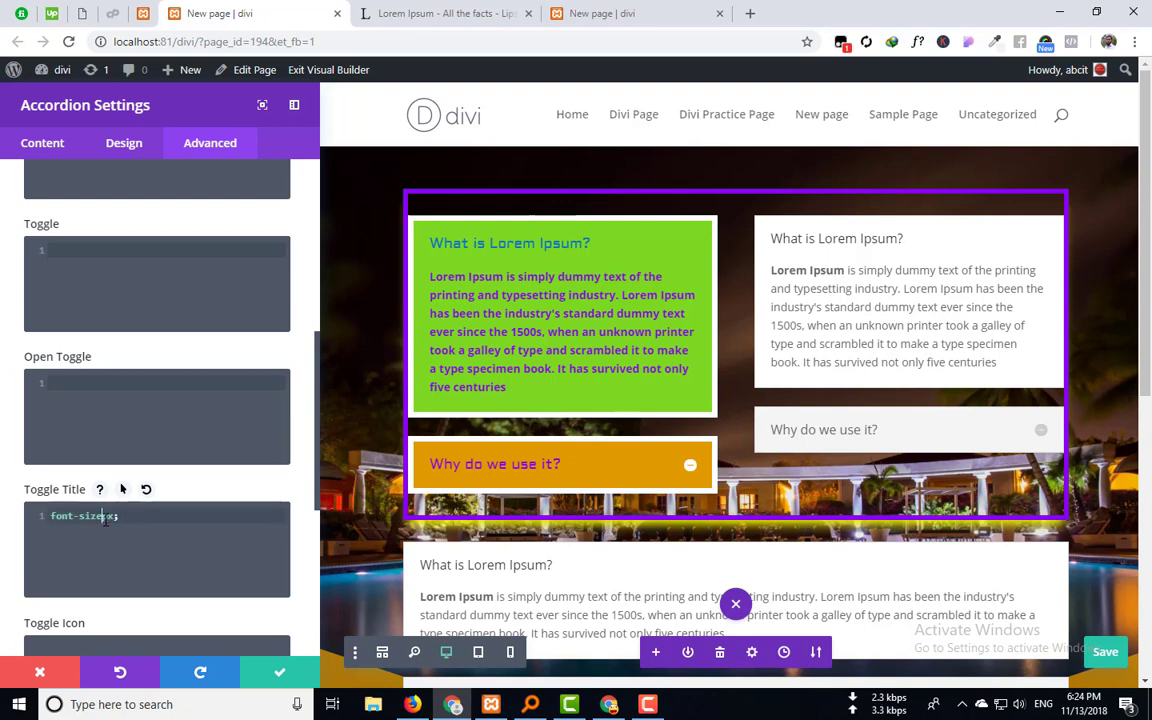
pyautogui.write('30')
pyautogui.scroll(-2, 171, 536)
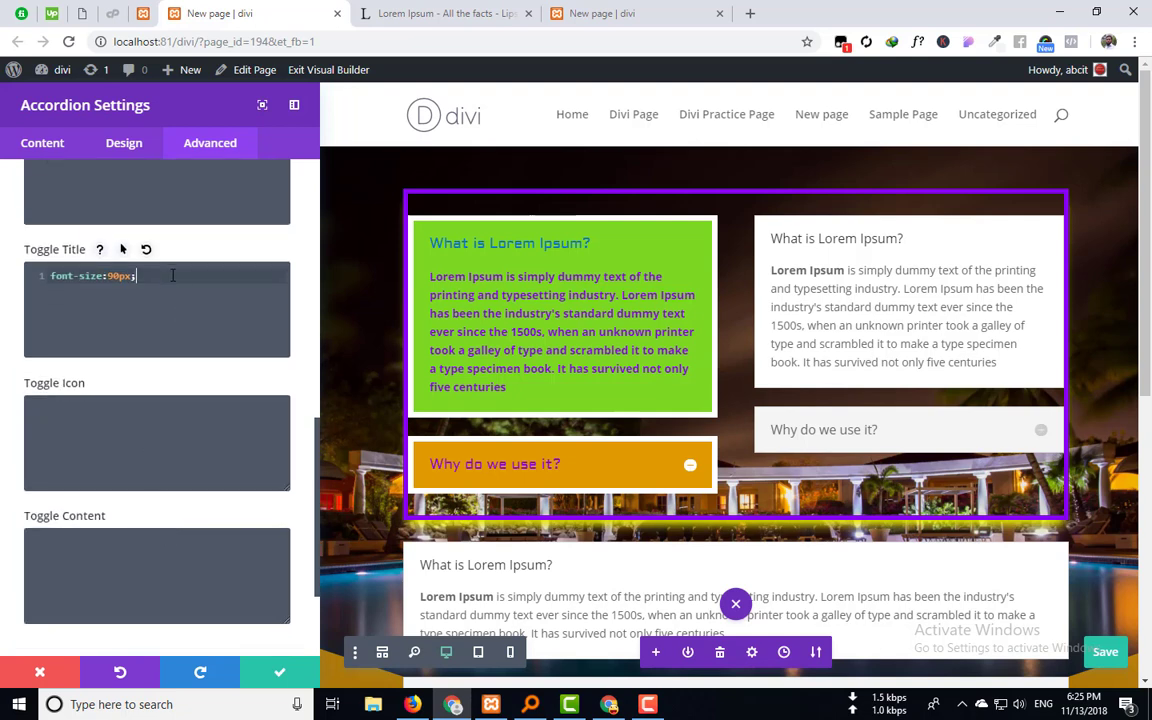
# Remove the size number and colon from the font-size rule in the Toggle Title CSS.
pyautogui.moveTo(172, 276); pyautogui.dragTo(3, 275)
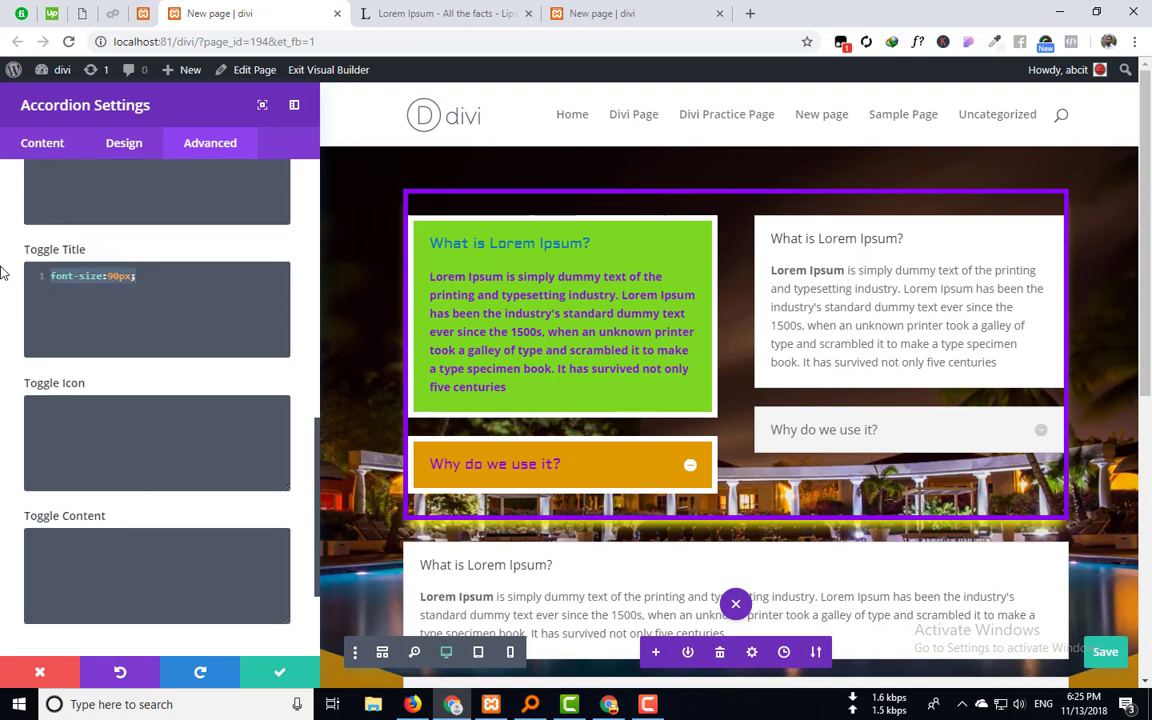
pyautogui.press('Right')
pyautogui.press('Left')
pyautogui.press('Left')
pyautogui.press('Left')
pyautogui.press('BackSpace')
pyautogui.press('BackSpace')
pyautogui.press('BackSpace')
# Paste the rule font-size:50px; into the Toggle Content CSS and check the enlarged text on the page.
pyautogui.click(123, 427)
pyautogui.scroll(-3, 154, 586)
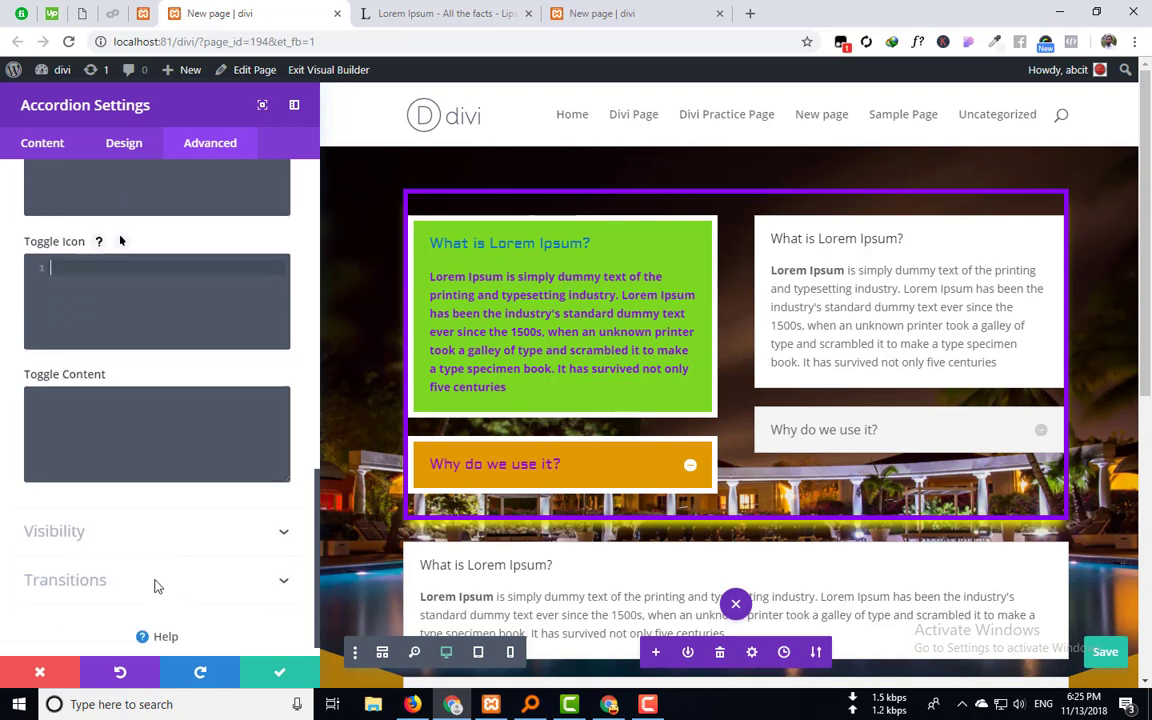
pyautogui.click(127, 413)
pyautogui.hotkey('ctrl', 'v')
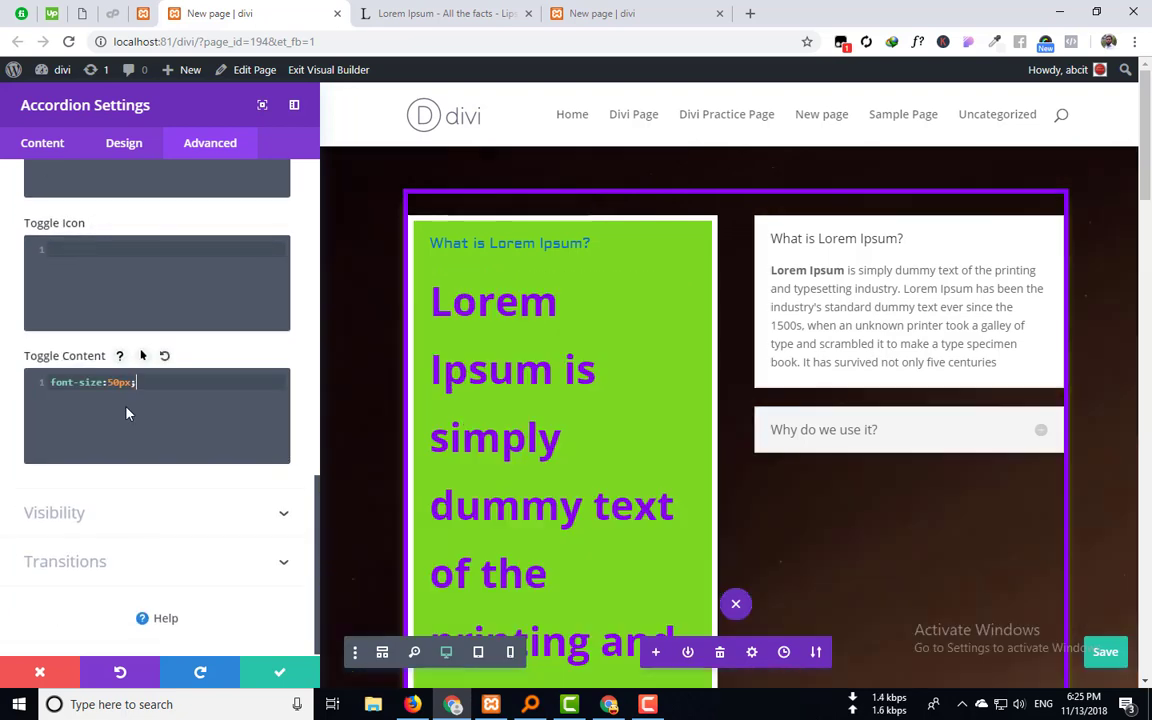
pyautogui.scroll(-10, 500, 383)
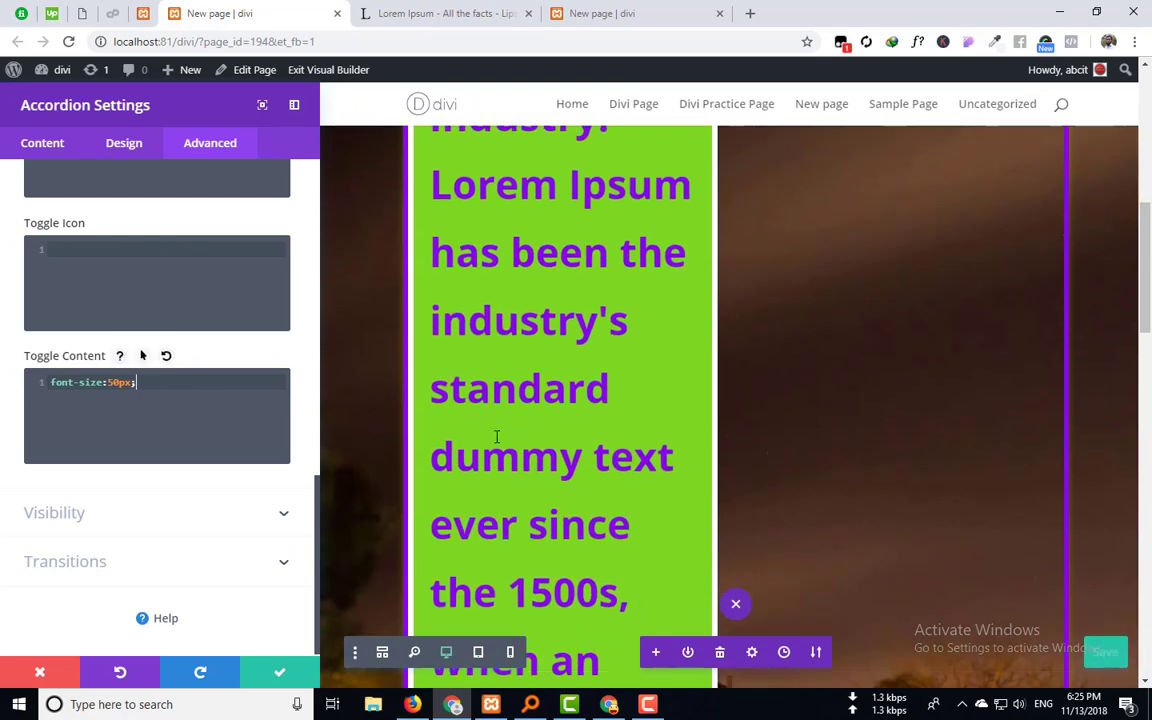
# Clear the Toggle Content CSS and try color:red in the Toggle Icon CSS.
pyautogui.moveTo(136, 382); pyautogui.dragTo(41, 384)
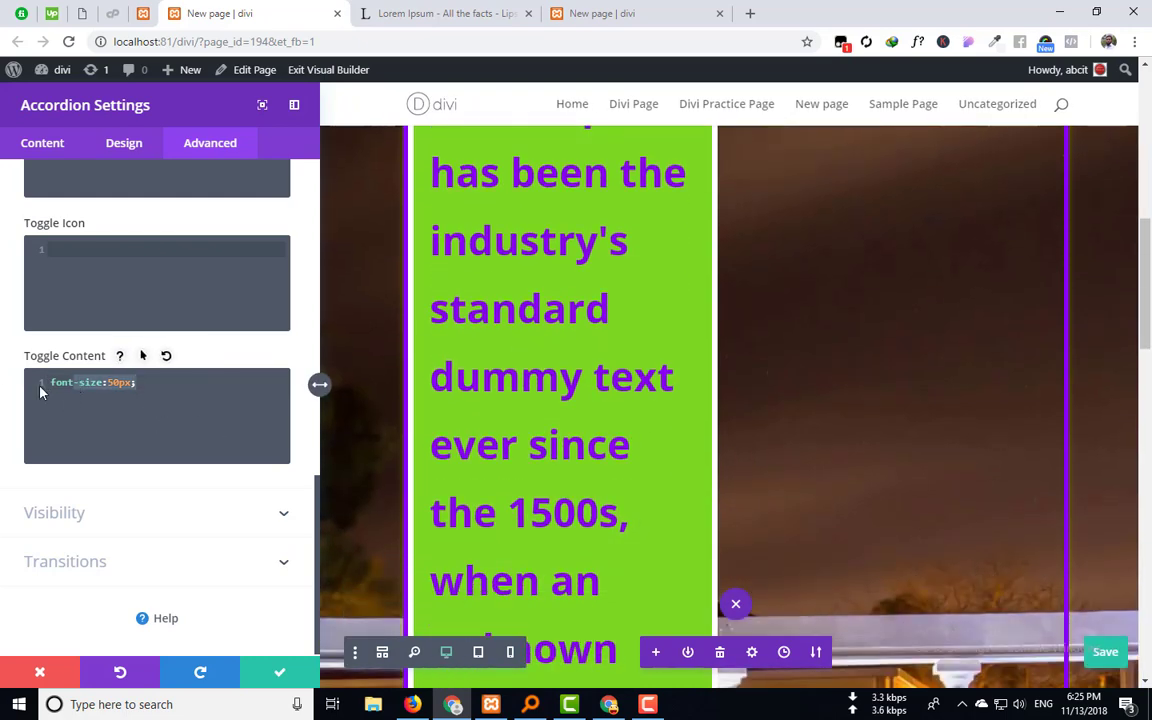
pyautogui.press('BackSpace')
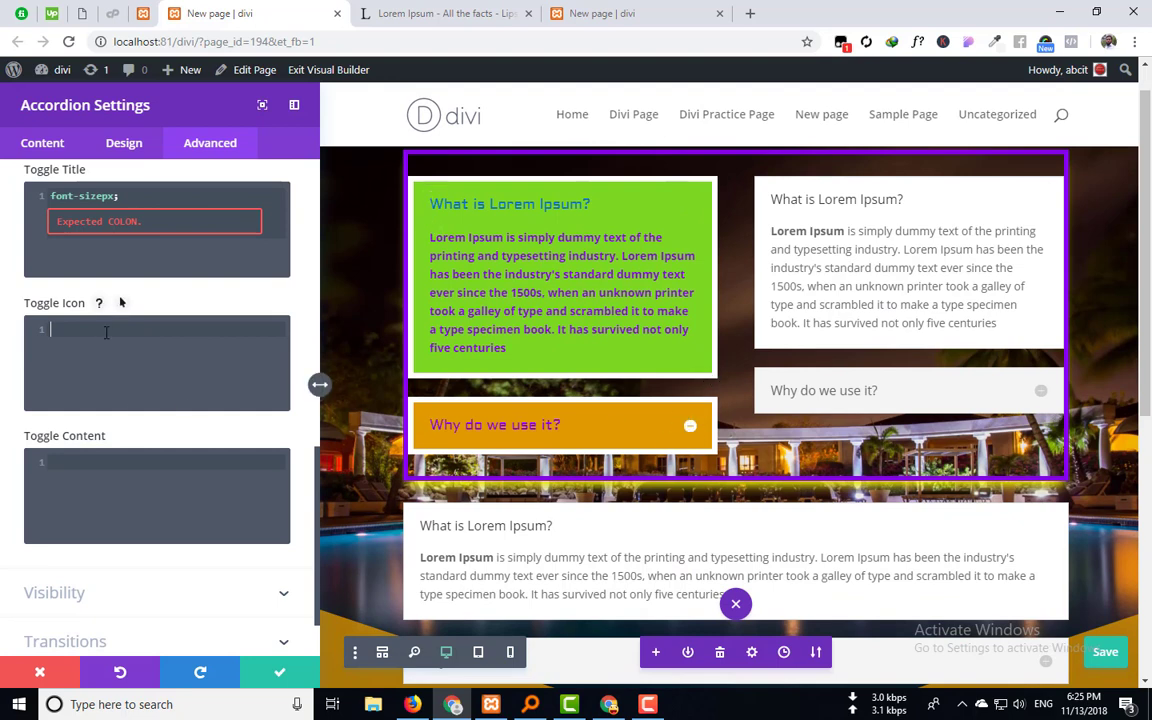
pyautogui.write('cop')
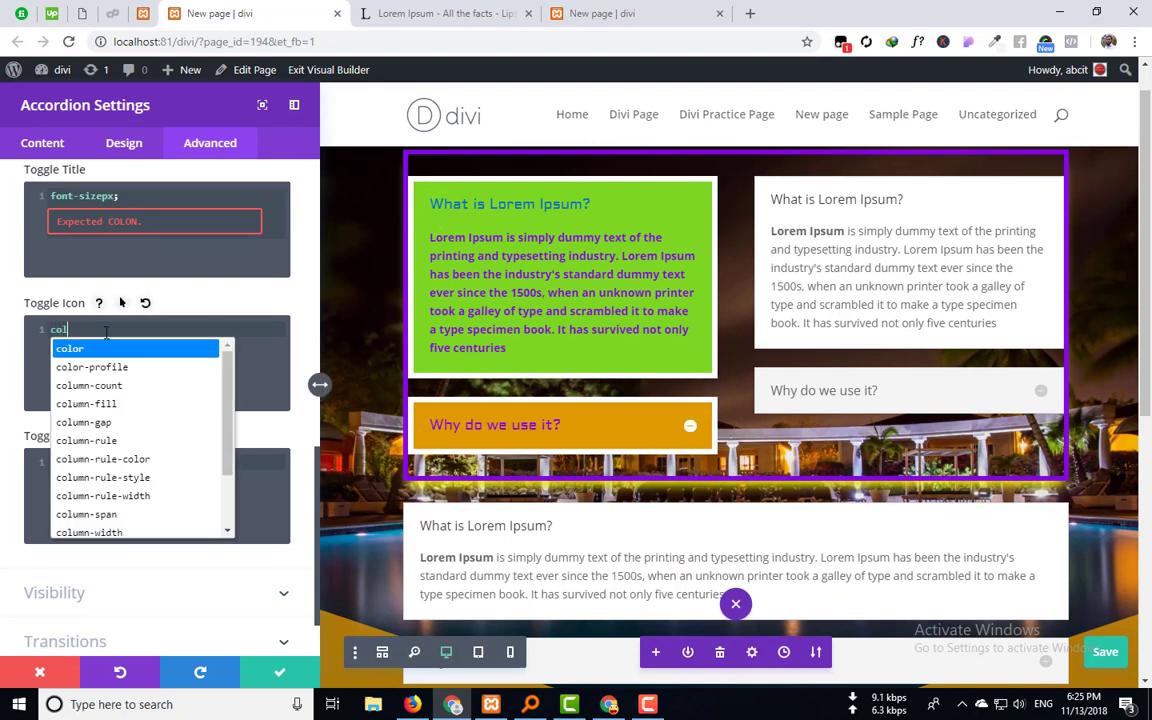
pyautogui.write('or:')
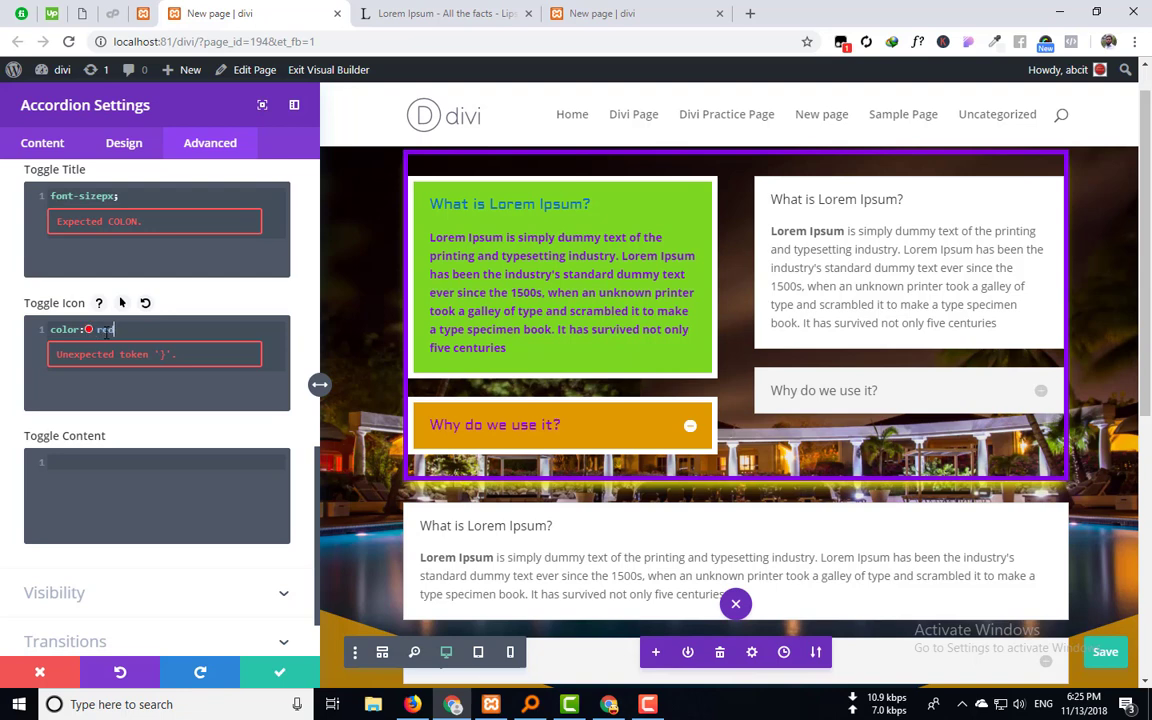
pyautogui.write('red')
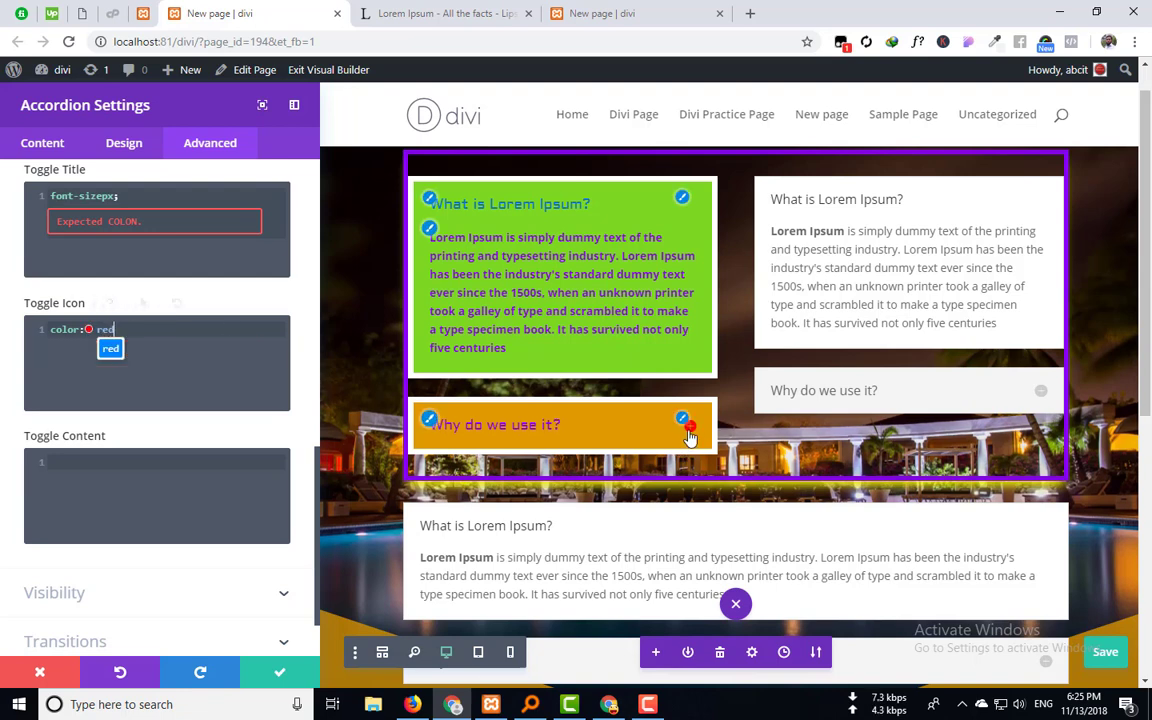
# Clear the custom CSS from both Toggle Icon and Toggle Title.
pyautogui.moveTo(250, 335); pyautogui.dragTo(3, 335)
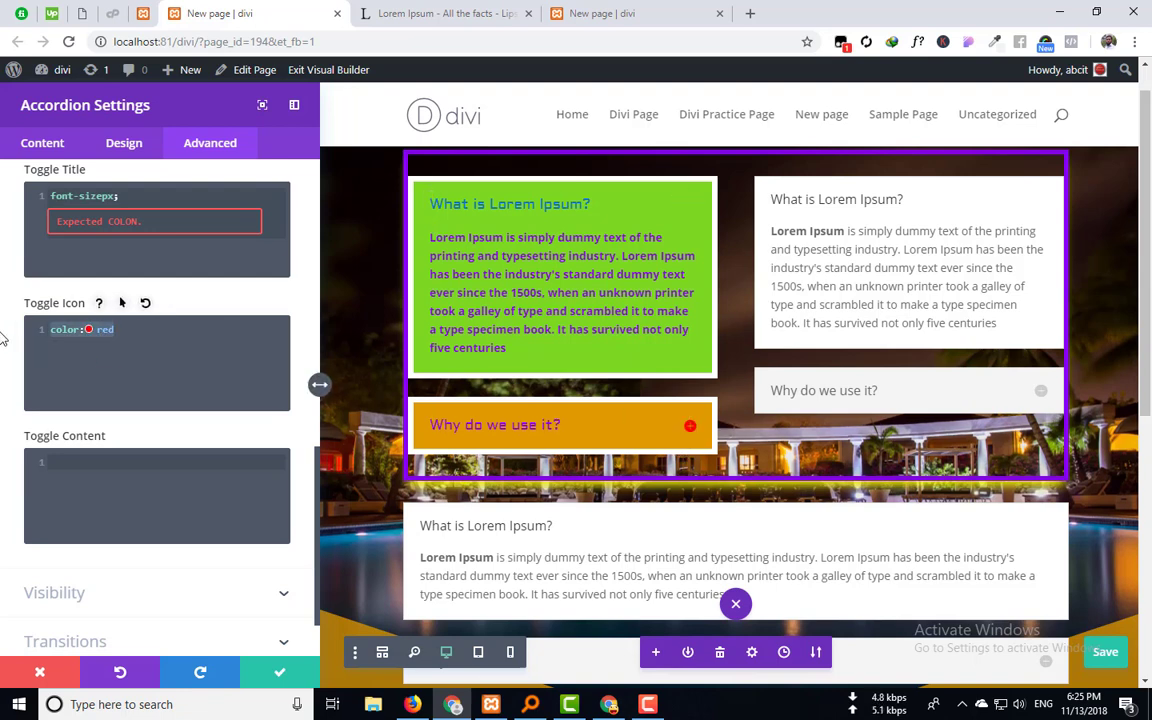
pyautogui.press('BackSpace')
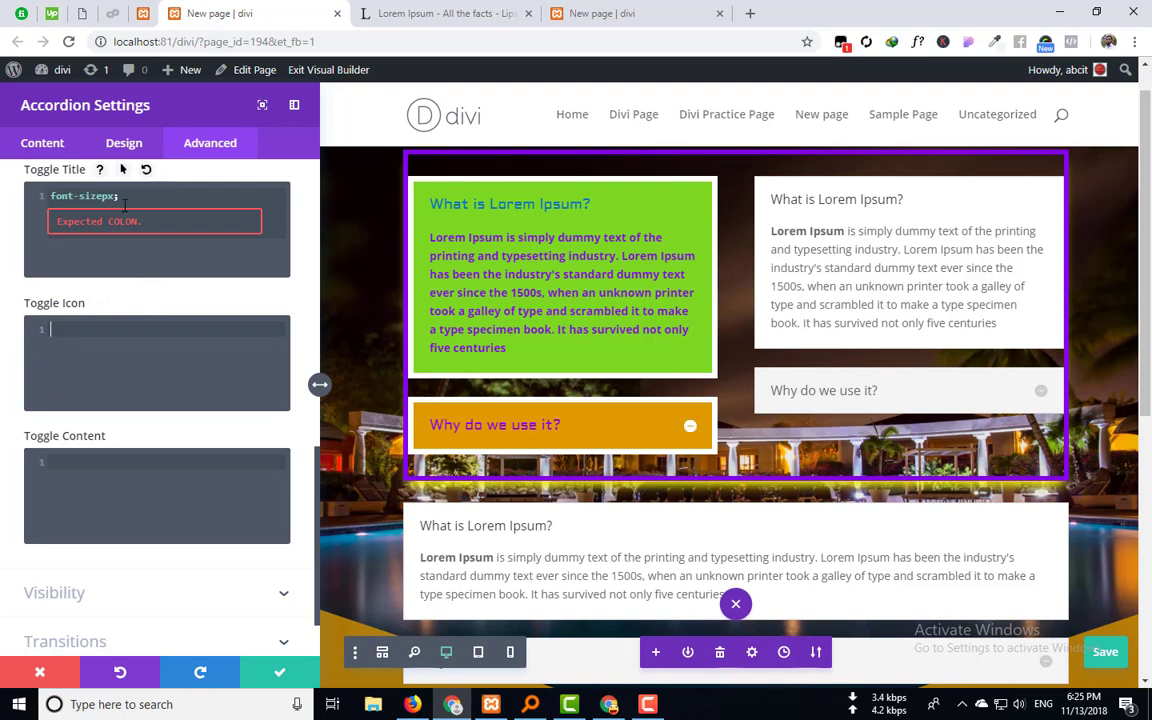
pyautogui.moveTo(125, 196); pyautogui.dragTo(26, 200)
pyautogui.press('BackSpace')
pyautogui.scroll(4, 110, 290)
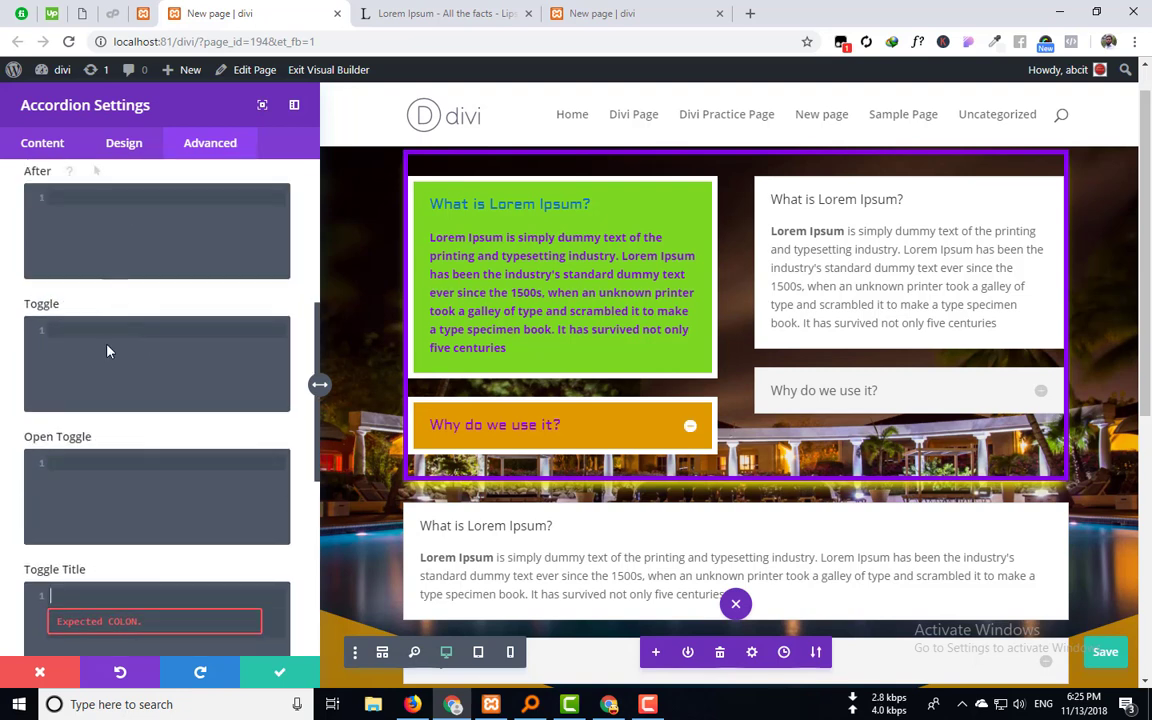
# View the accordion's Visibility and Transitions options, return to its content settings, and save the module's changes.
pyautogui.scroll(-5, 128, 301)
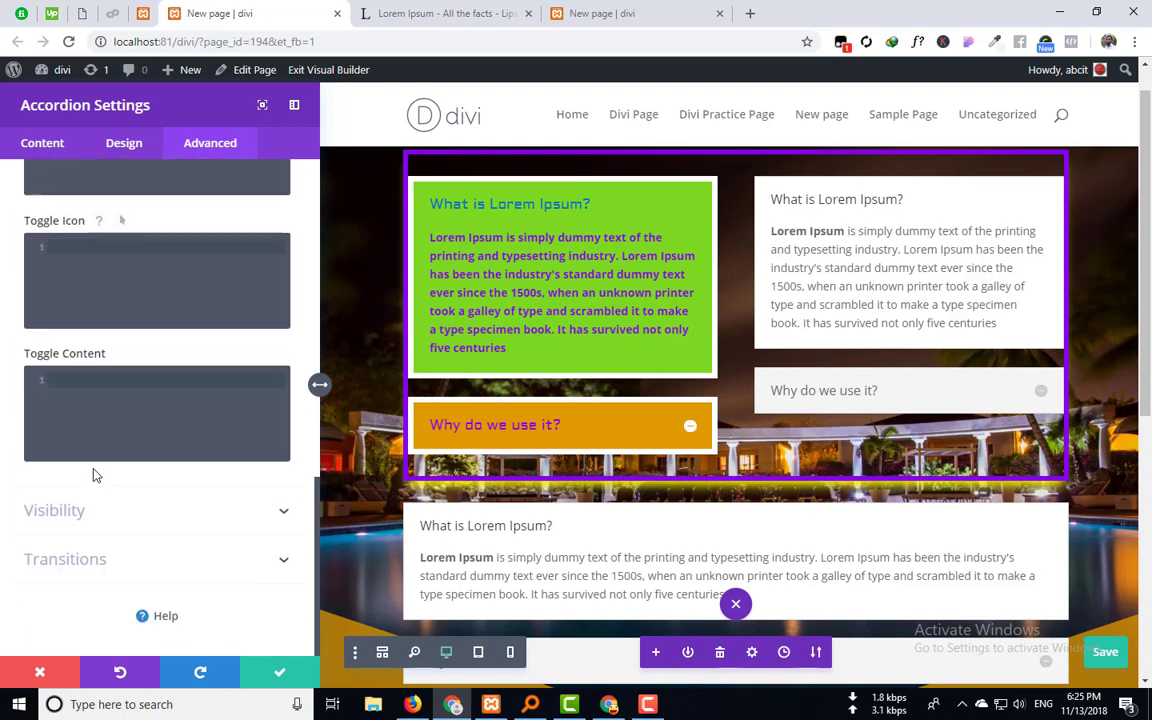
pyautogui.click(84, 536)
pyautogui.click(88, 493)
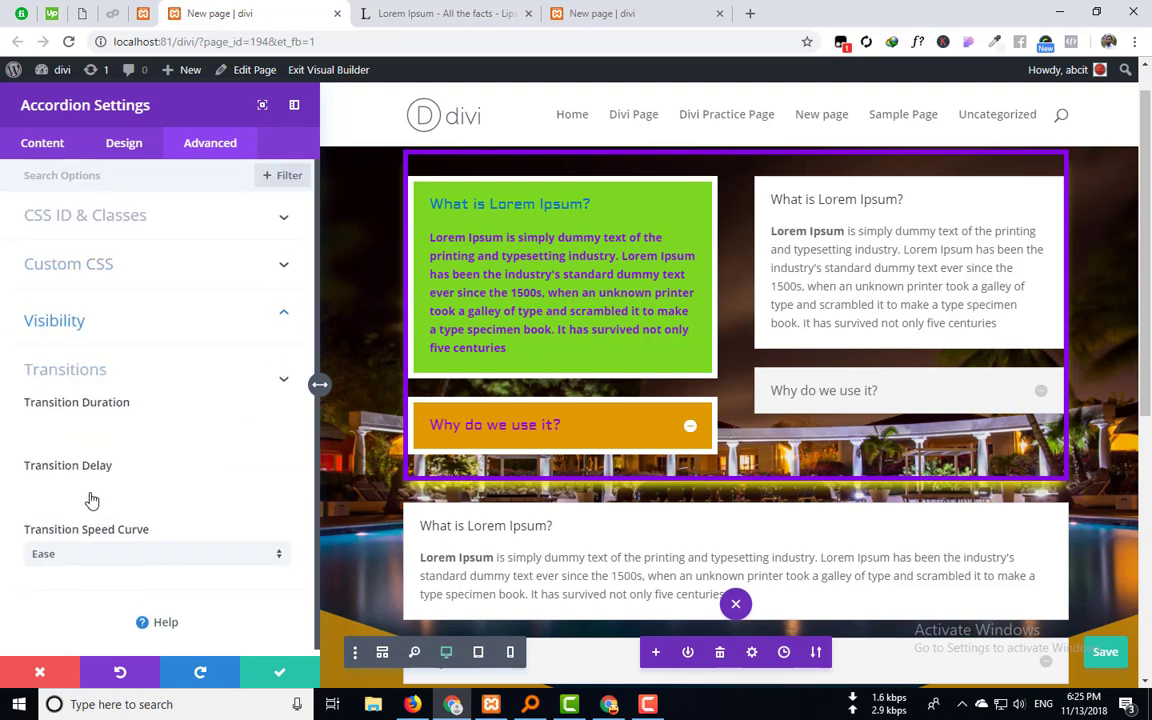
pyautogui.click(42, 143)
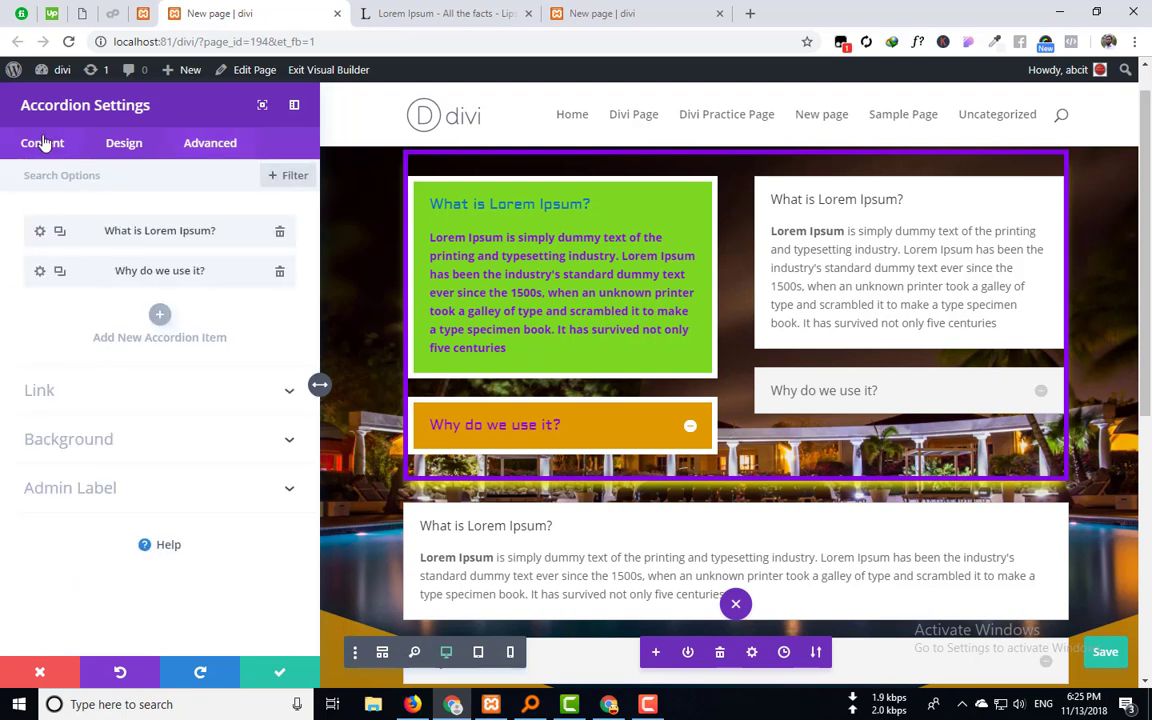
pyautogui.click(284, 672)
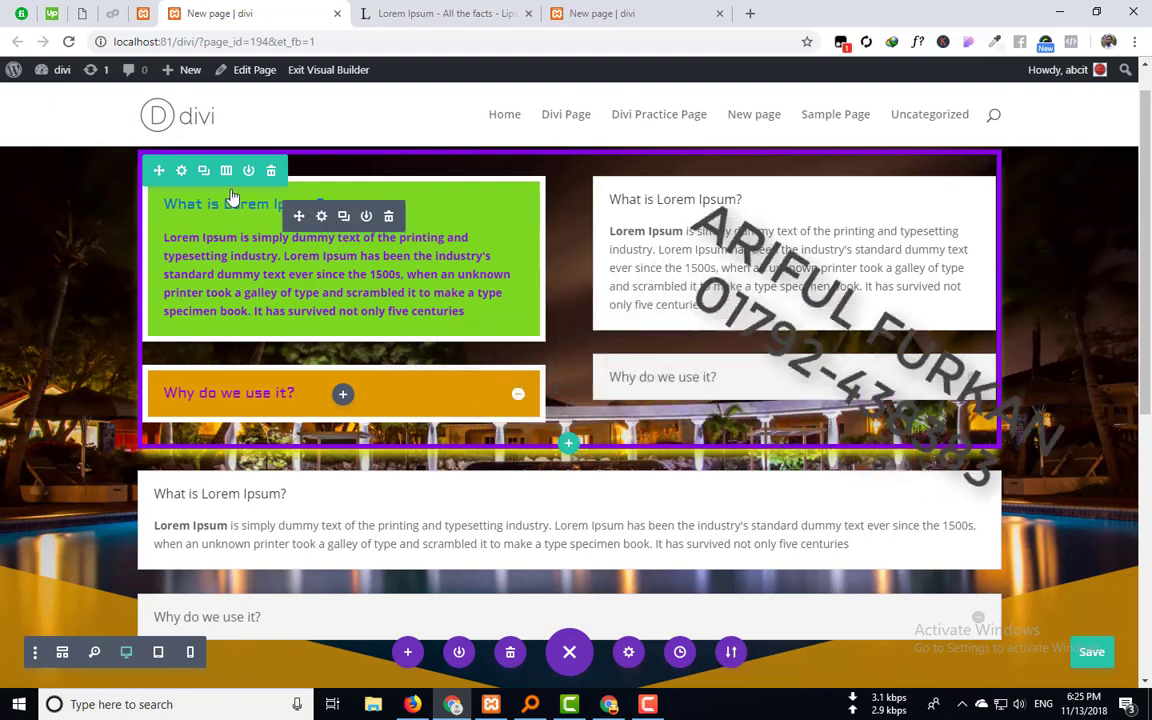
# Reopen the first accordion's settings and delete all body text from its "What is Lorem Ipsum?" item.
pyautogui.click(321, 218)
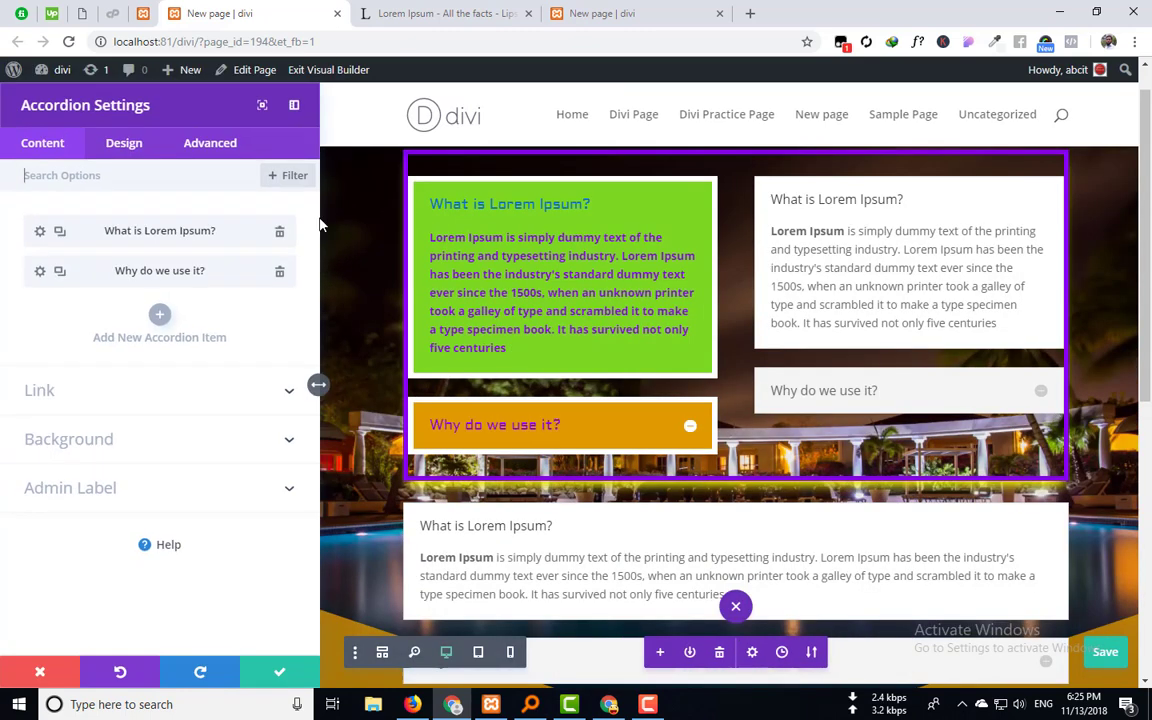
pyautogui.click(38, 231)
pyautogui.tripleClick(165, 271)
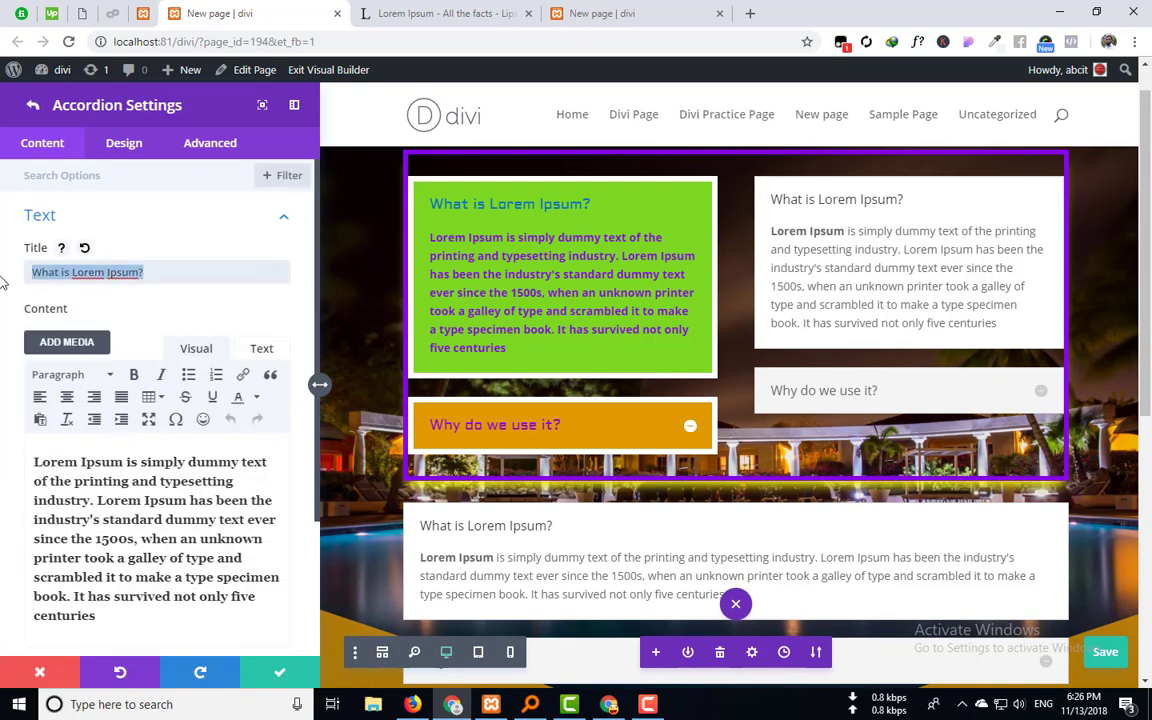
pyautogui.moveTo(199, 500); pyautogui.dragTo(112, 481)
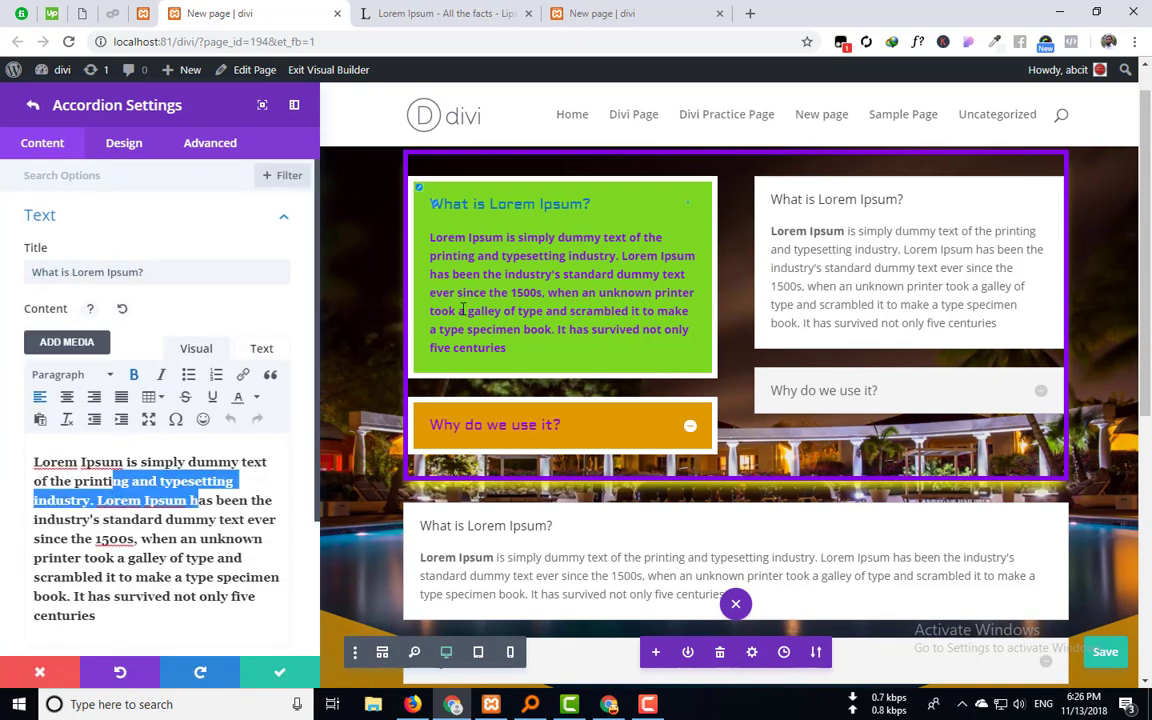
pyautogui.click(230, 512)
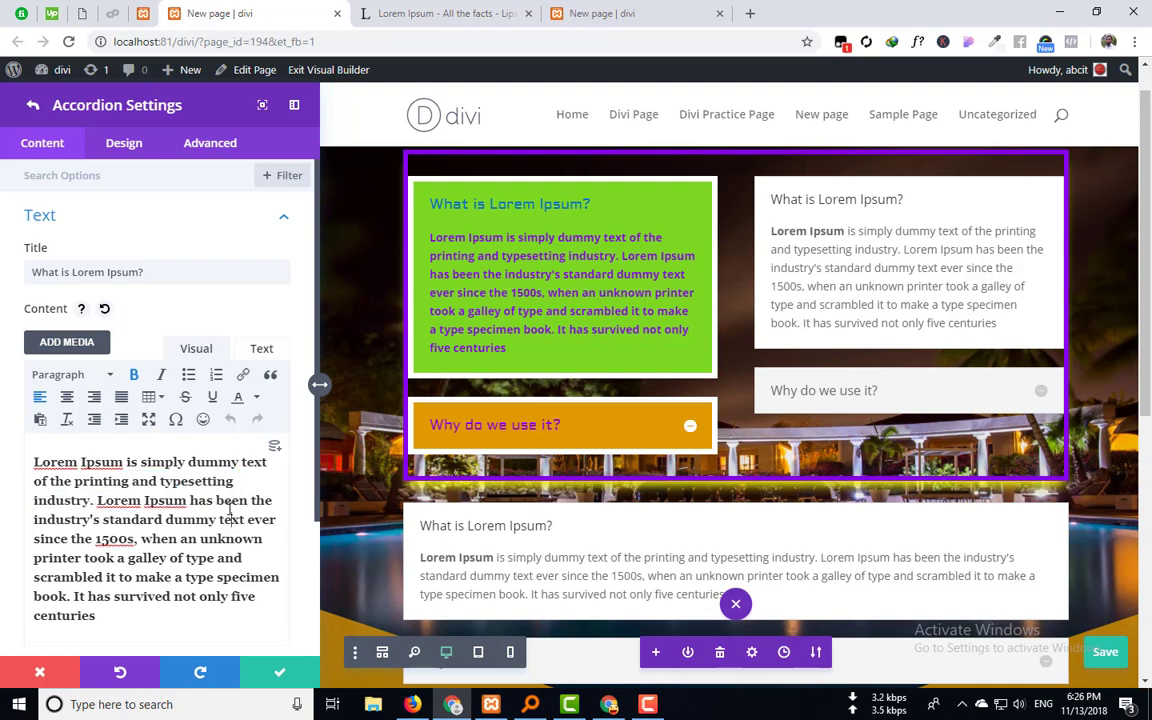
pyautogui.hotkey('ctrl', 'a')
pyautogui.press('BackSpace')
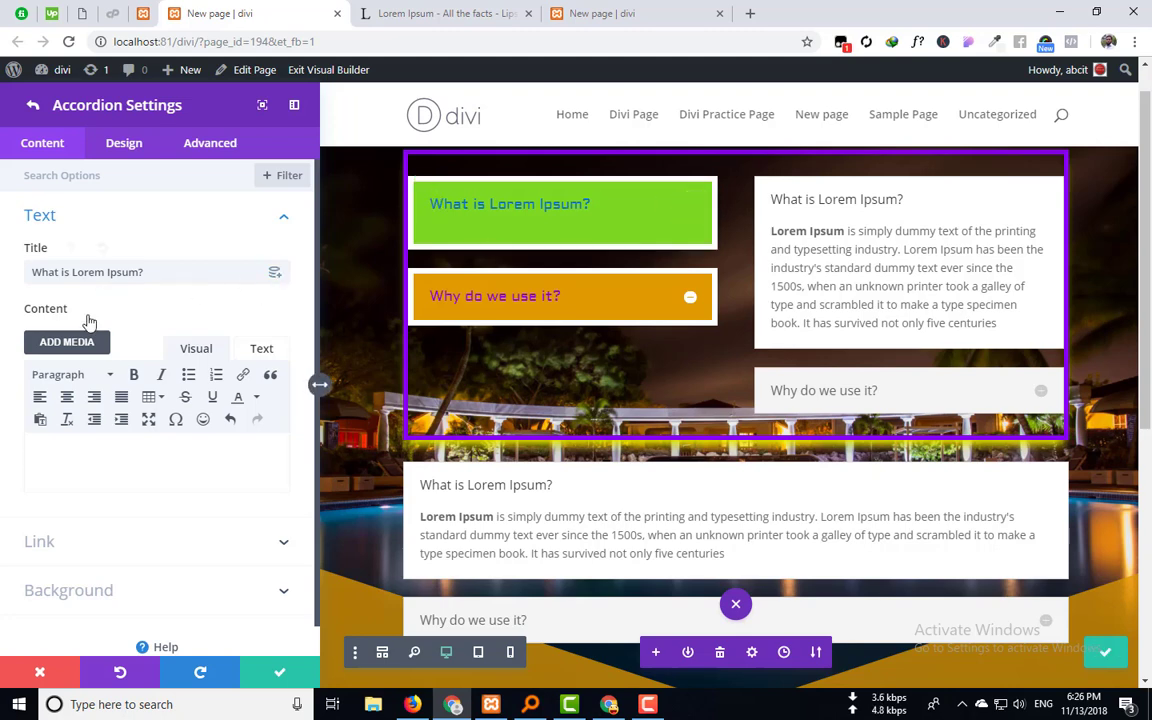
# Insert the WordPress monitor image from the media library as the "What is Lorem Ipsum?" item's content.
pyautogui.click(58, 346)
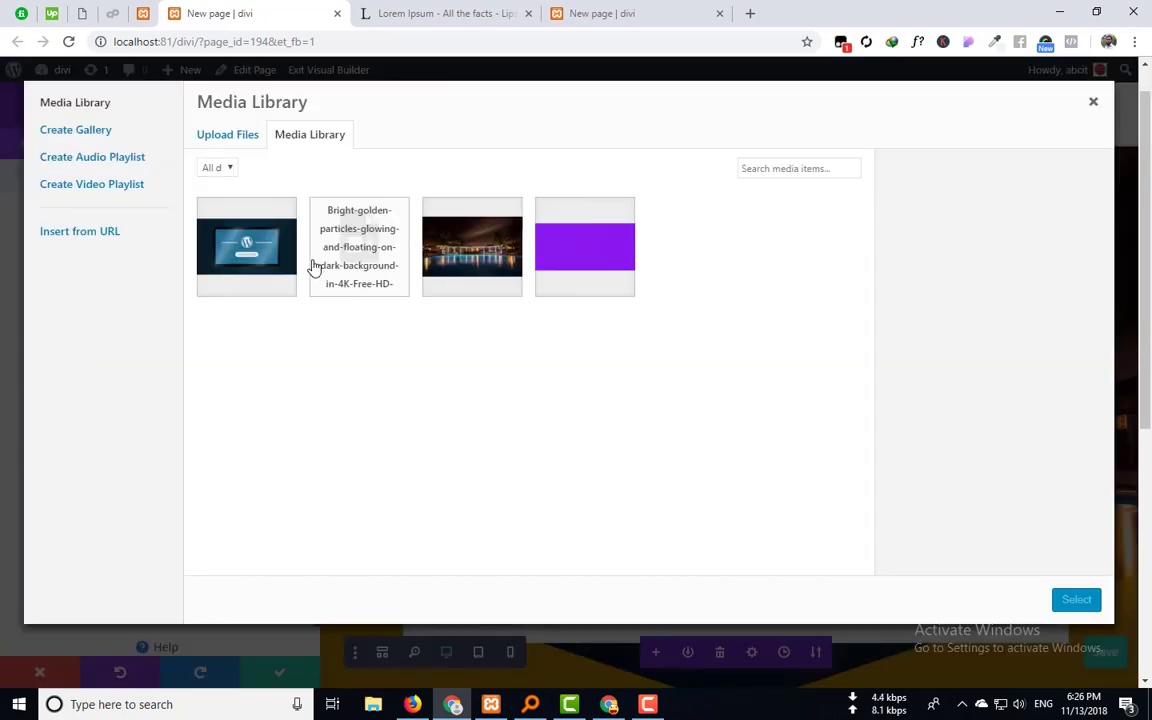
pyautogui.click(271, 249)
pyautogui.click(1073, 599)
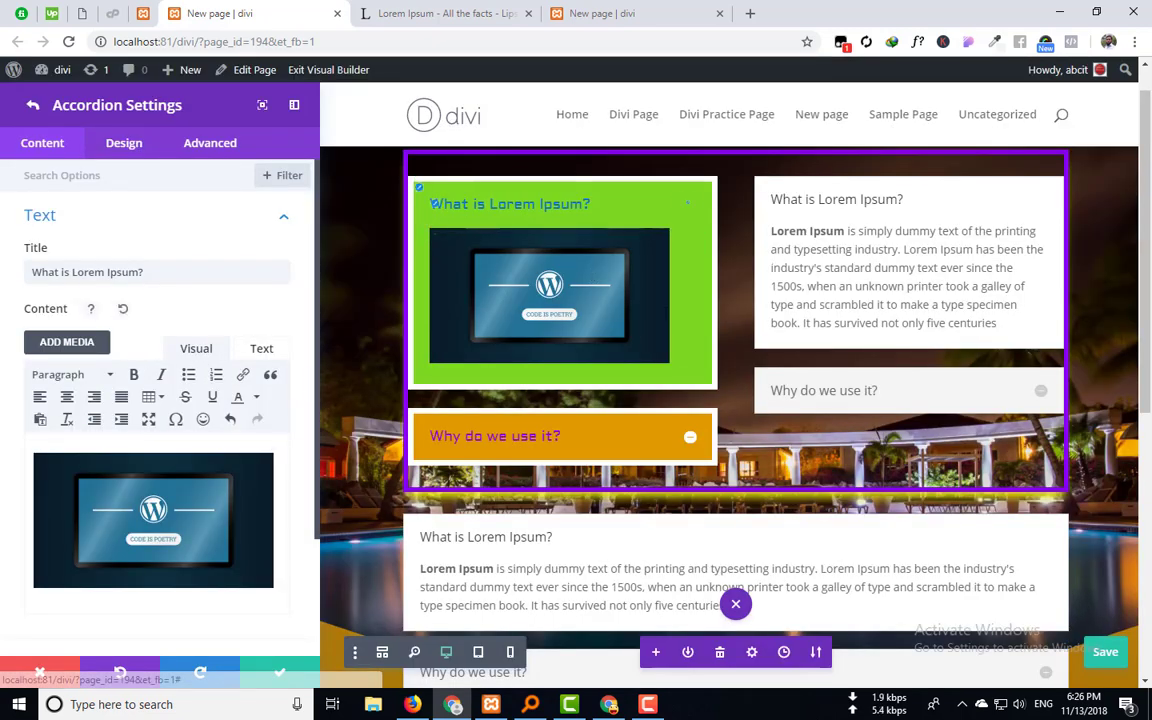
# Save the item's and module's settings, and alternately expand the first accordion's two items in the builder preview.
pyautogui.click(278, 668)
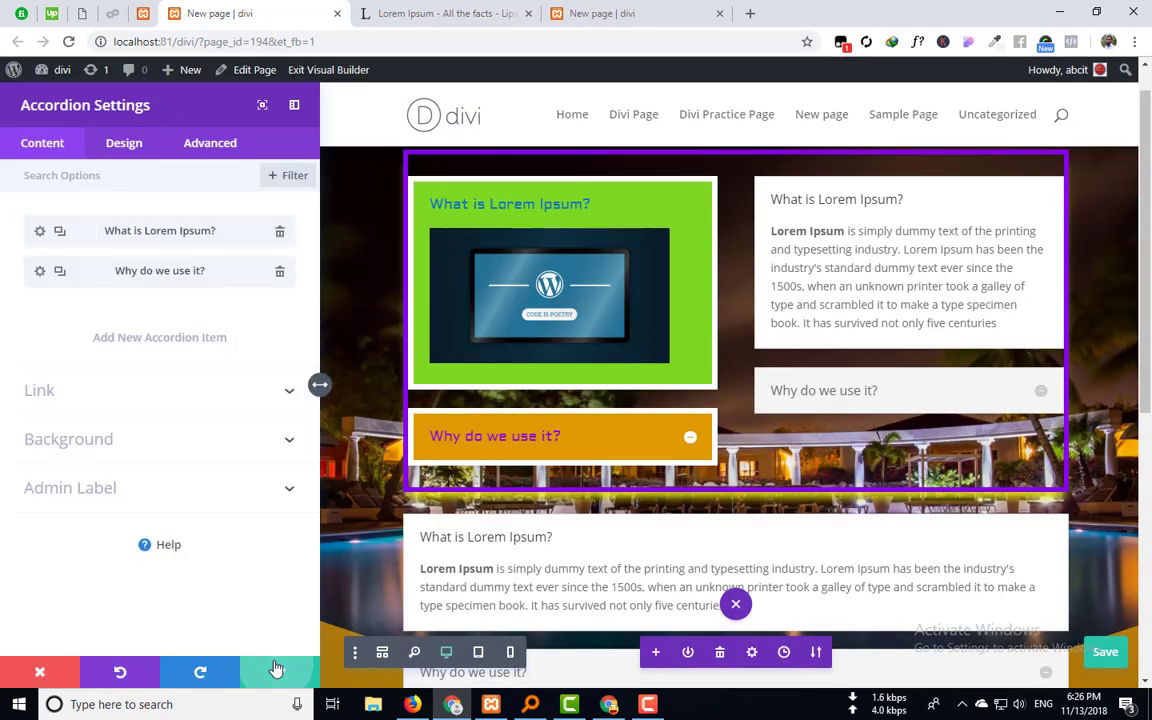
pyautogui.click(276, 668)
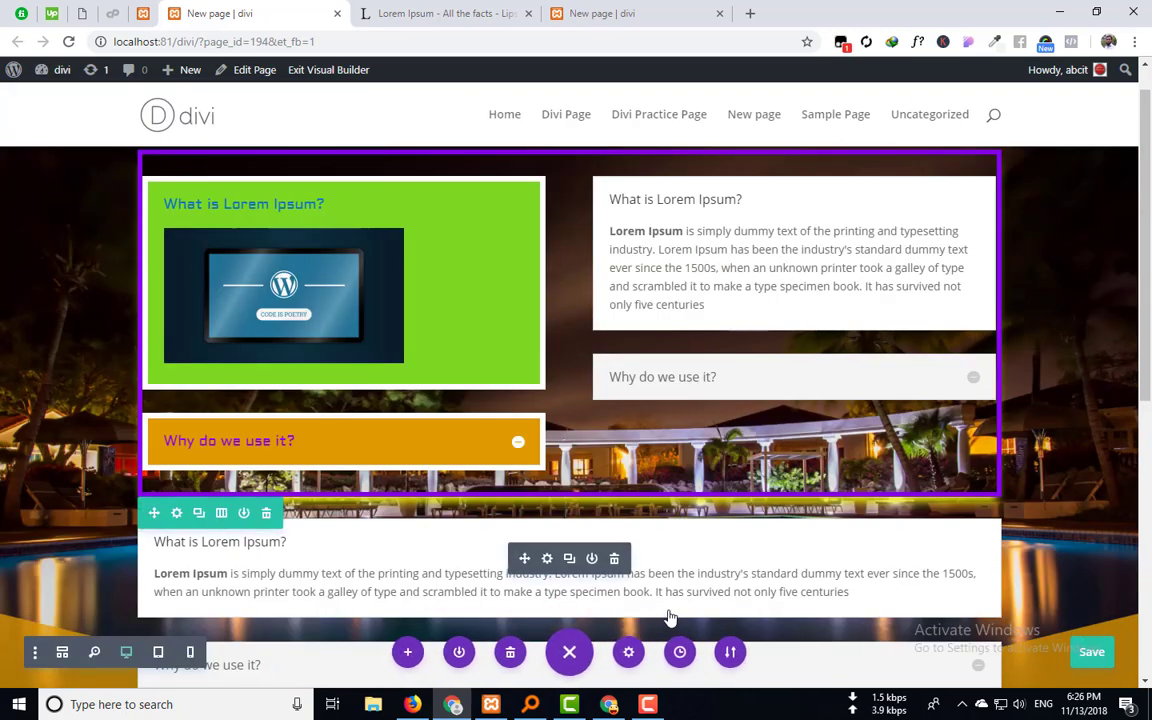
pyautogui.click(519, 444)
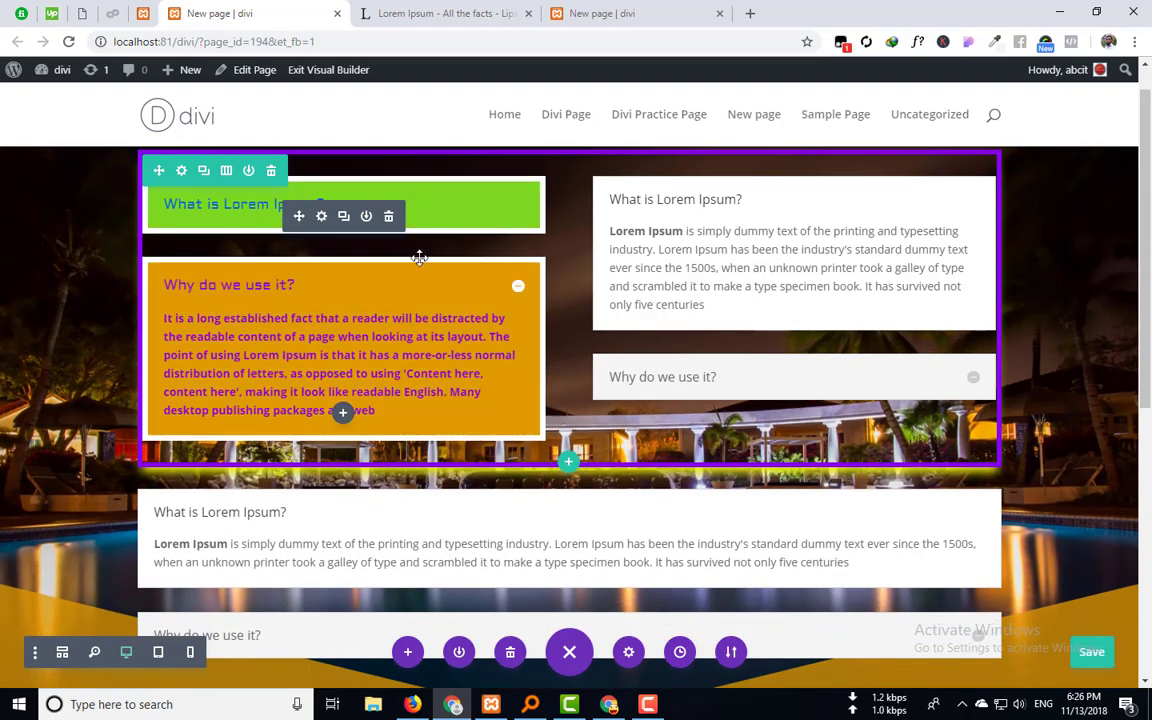
pyautogui.scroll(1, 516, 290)
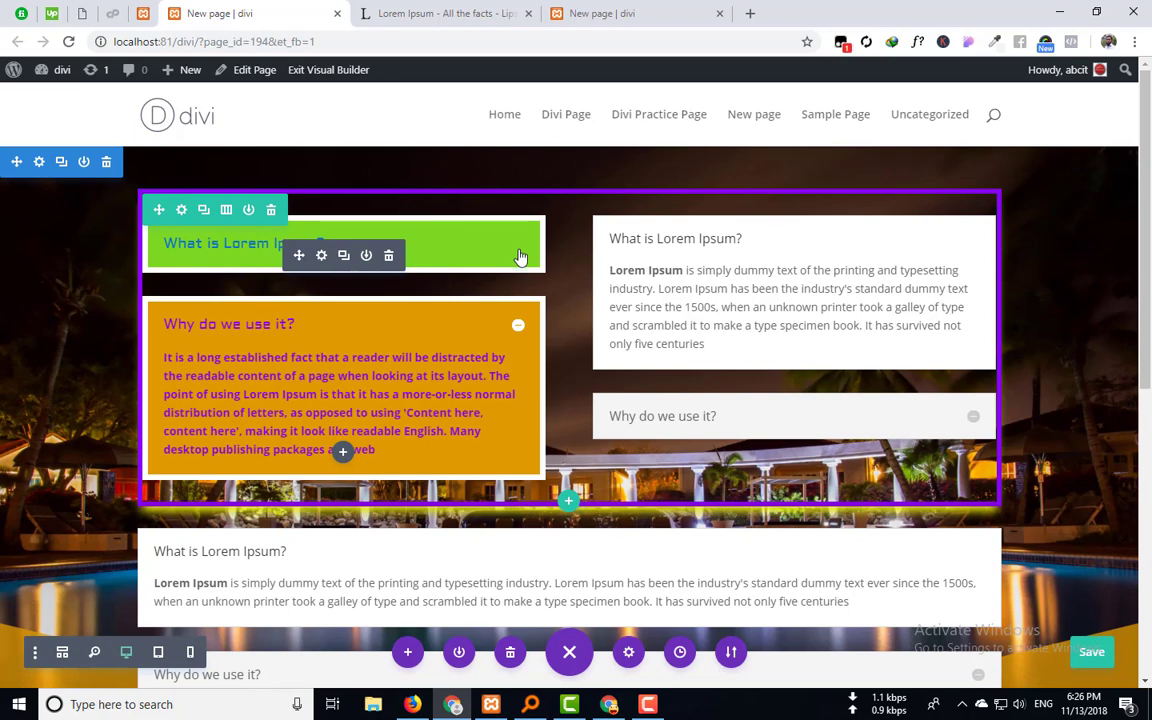
pyautogui.click(518, 330)
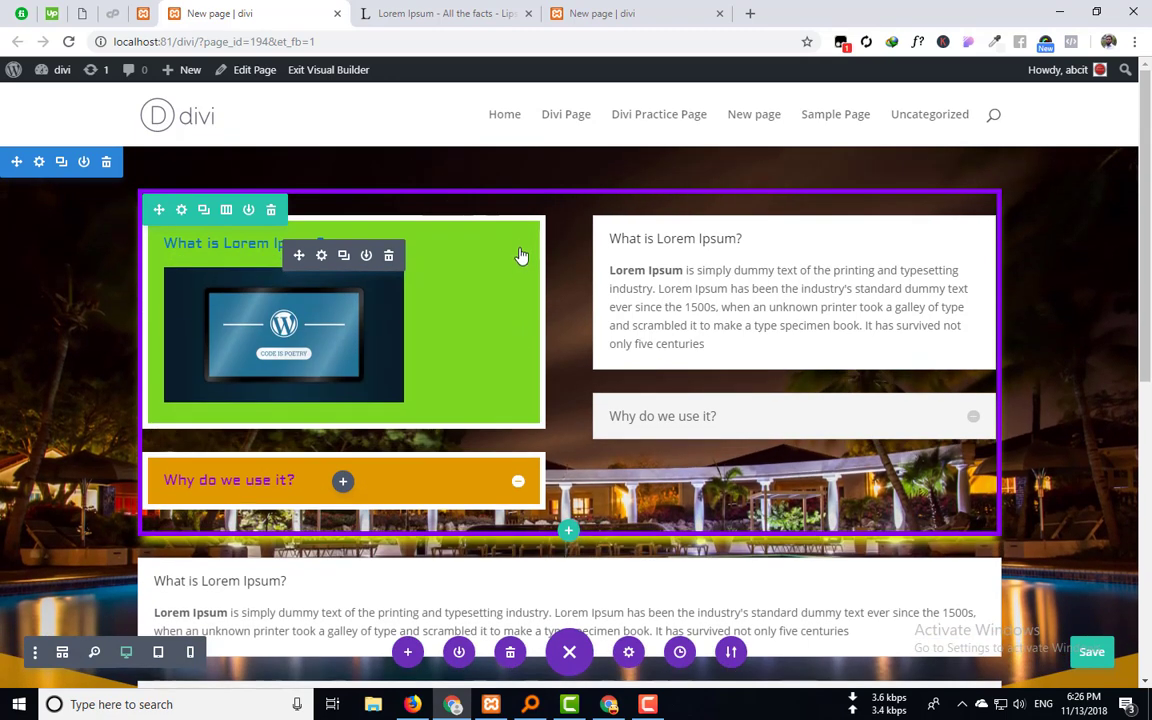
pyautogui.click(517, 482)
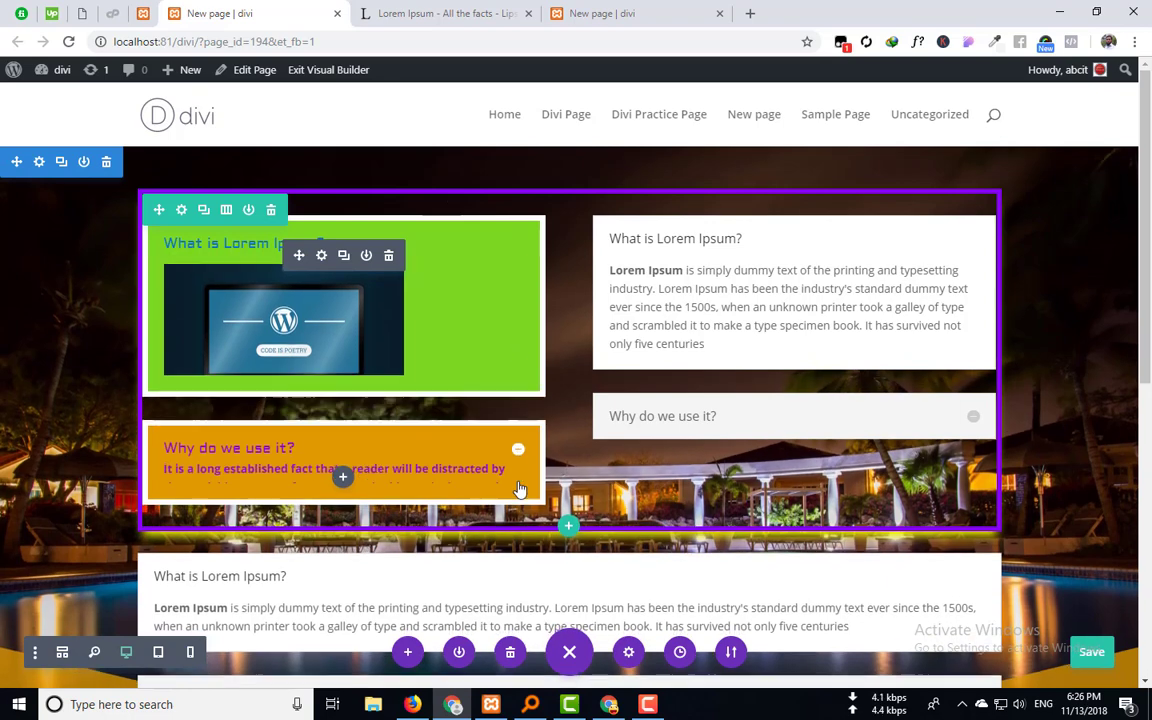
pyautogui.click(524, 248)
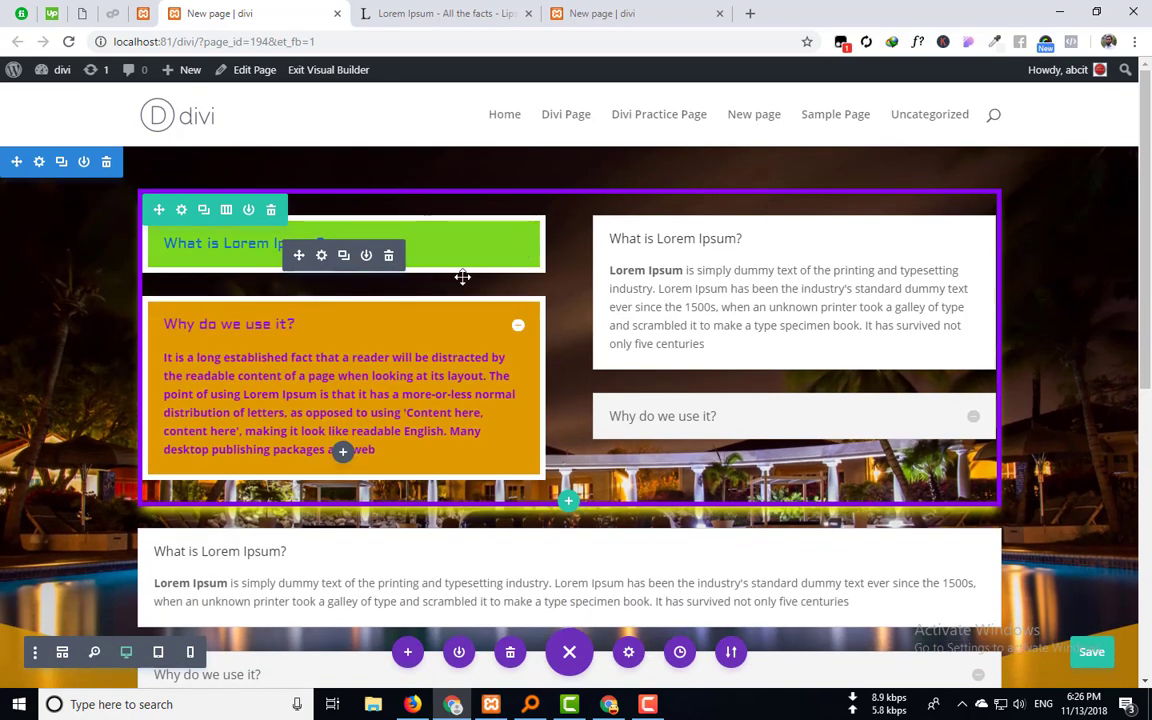
# Save the page and test expanding both items of the first accordion on the reloaded live page.
pyautogui.click(1092, 660)
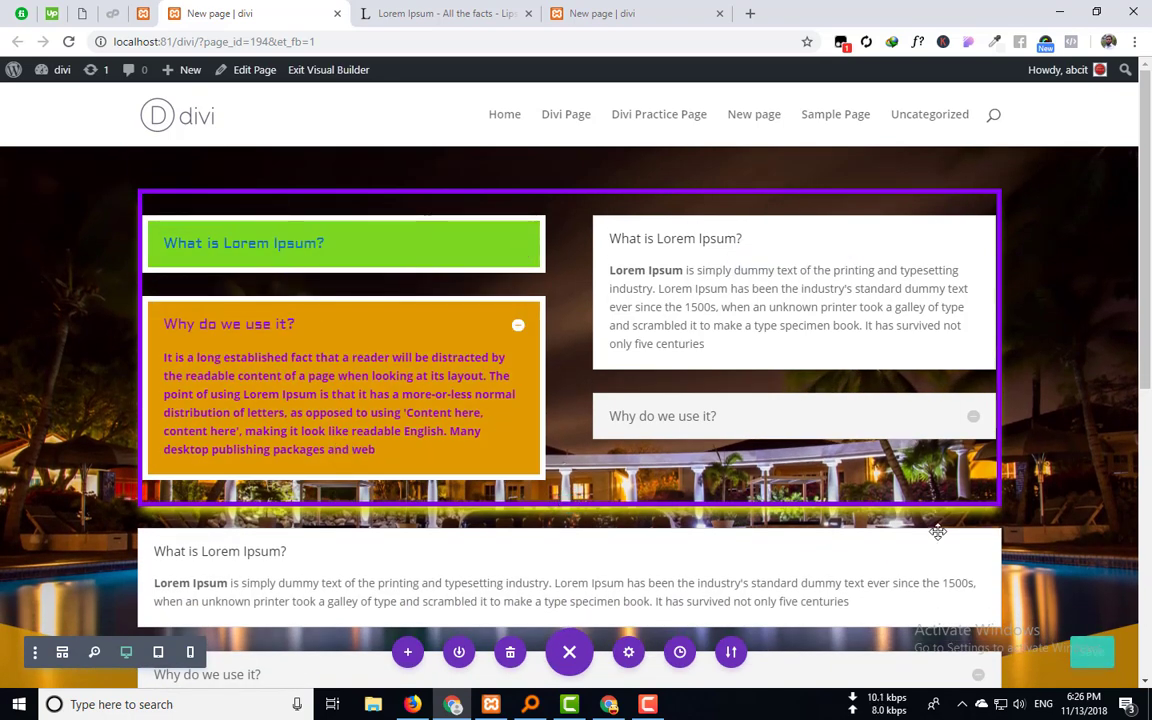
pyautogui.click(581, 10)
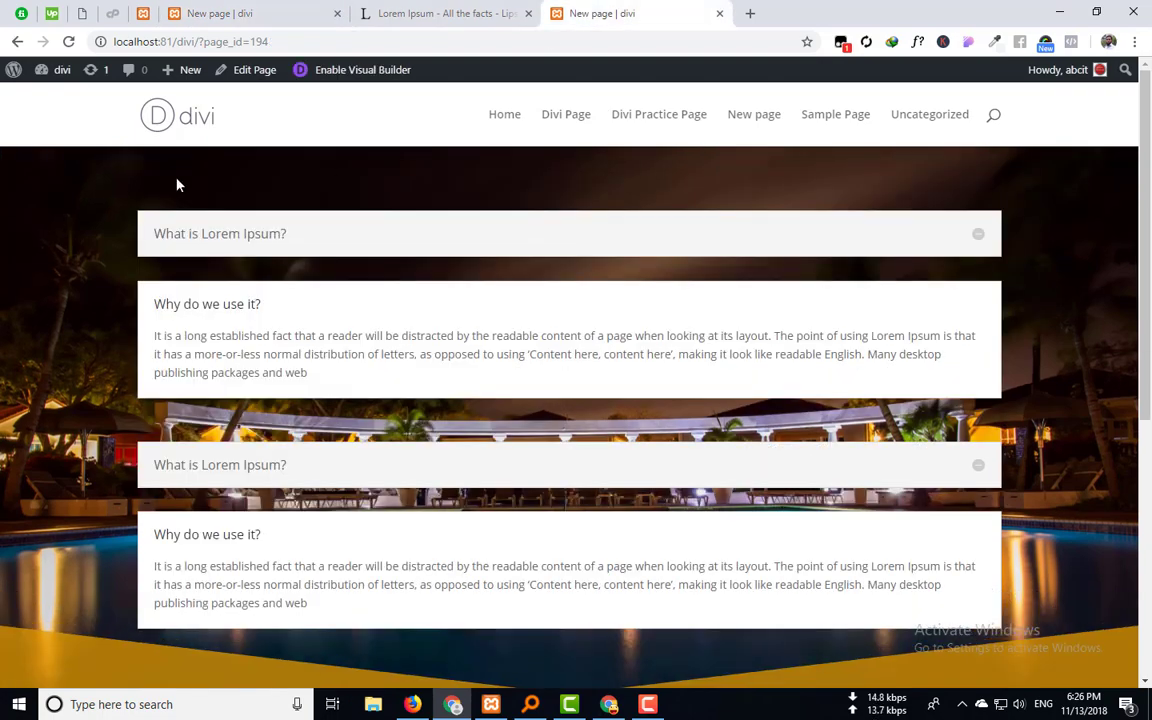
pyautogui.click(68, 43)
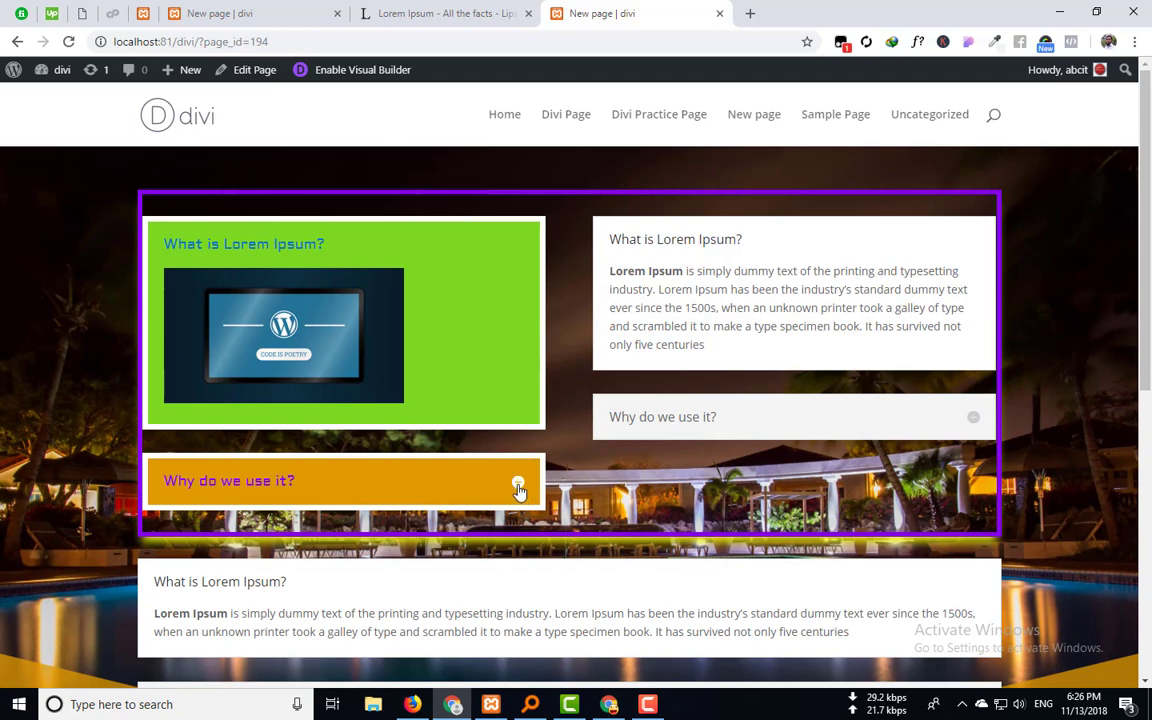
pyautogui.click(520, 488)
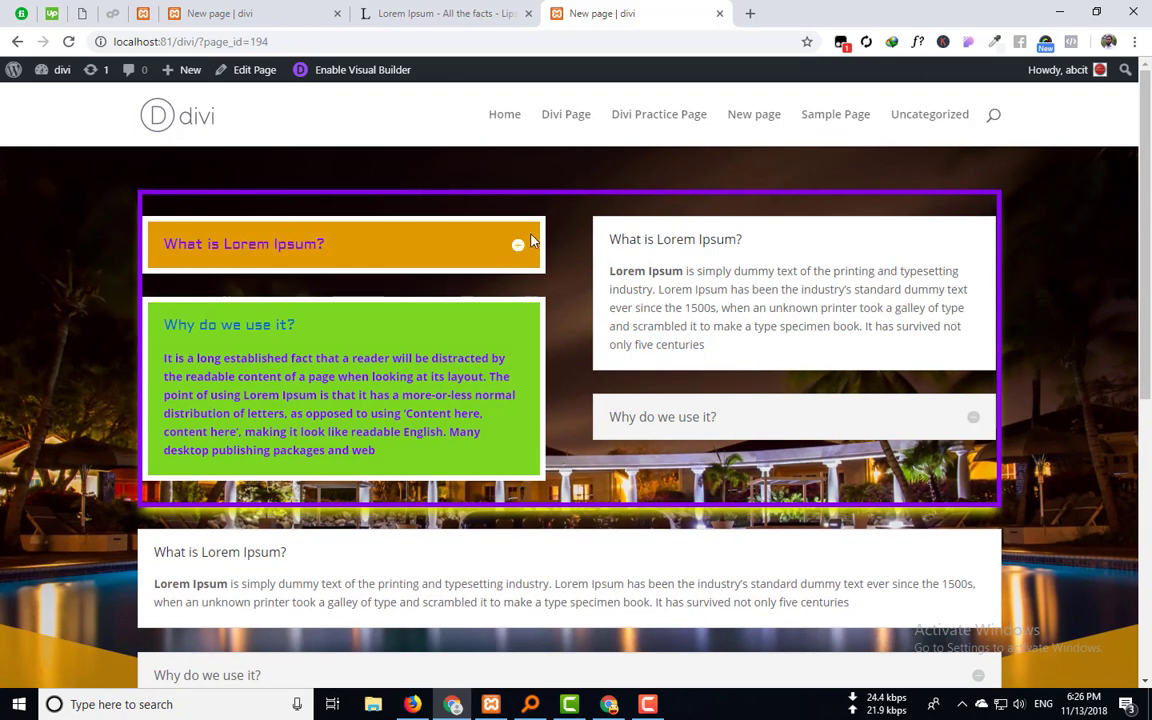
pyautogui.click(520, 249)
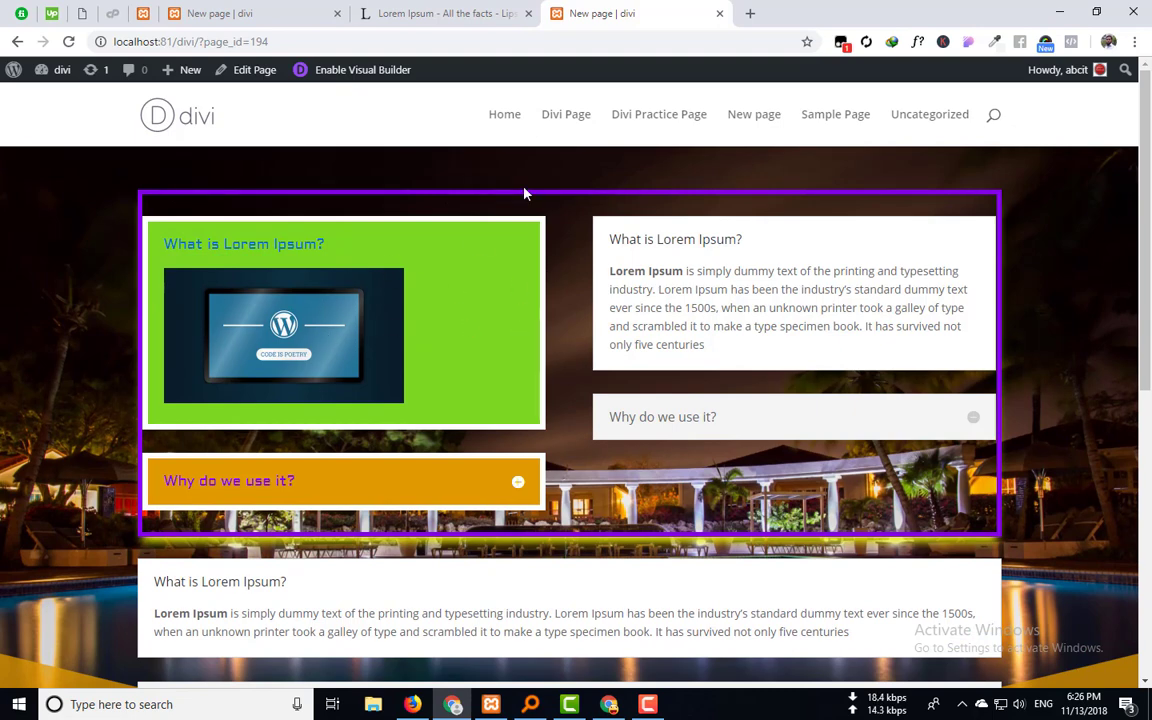
# Reopen the first accordion's "What is Lorem Ipsum?" item in the visual builder and center its WordPress image.
pyautogui.click(212, 11)
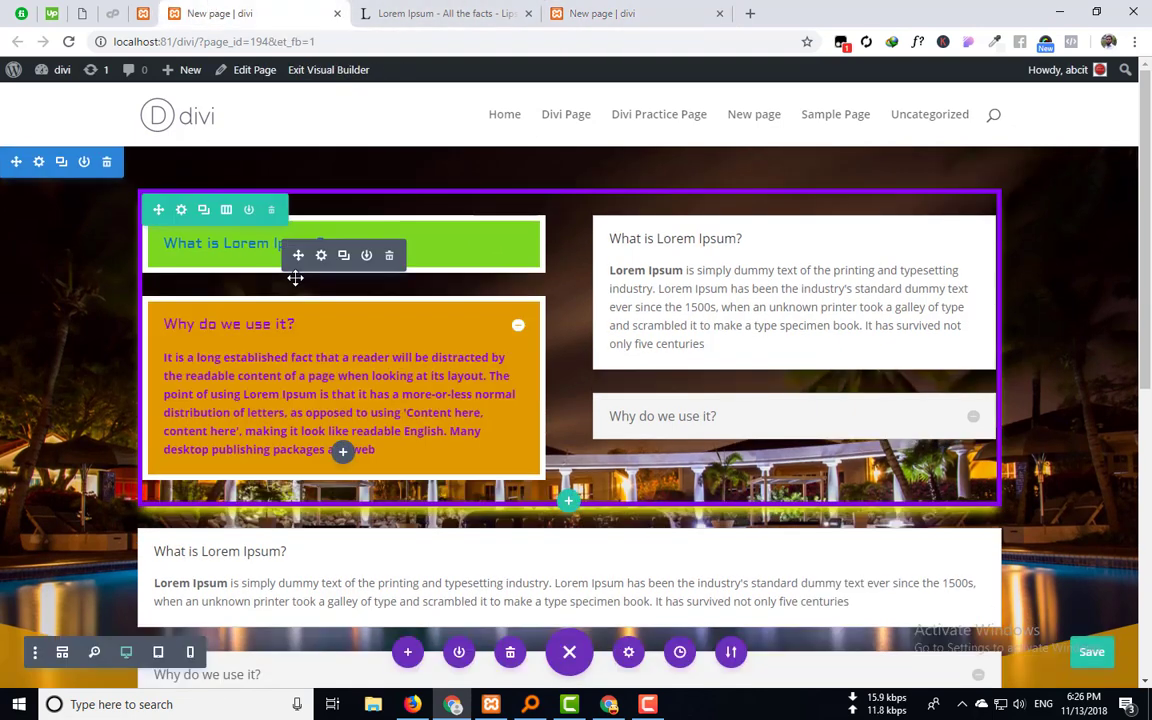
pyautogui.click(322, 256)
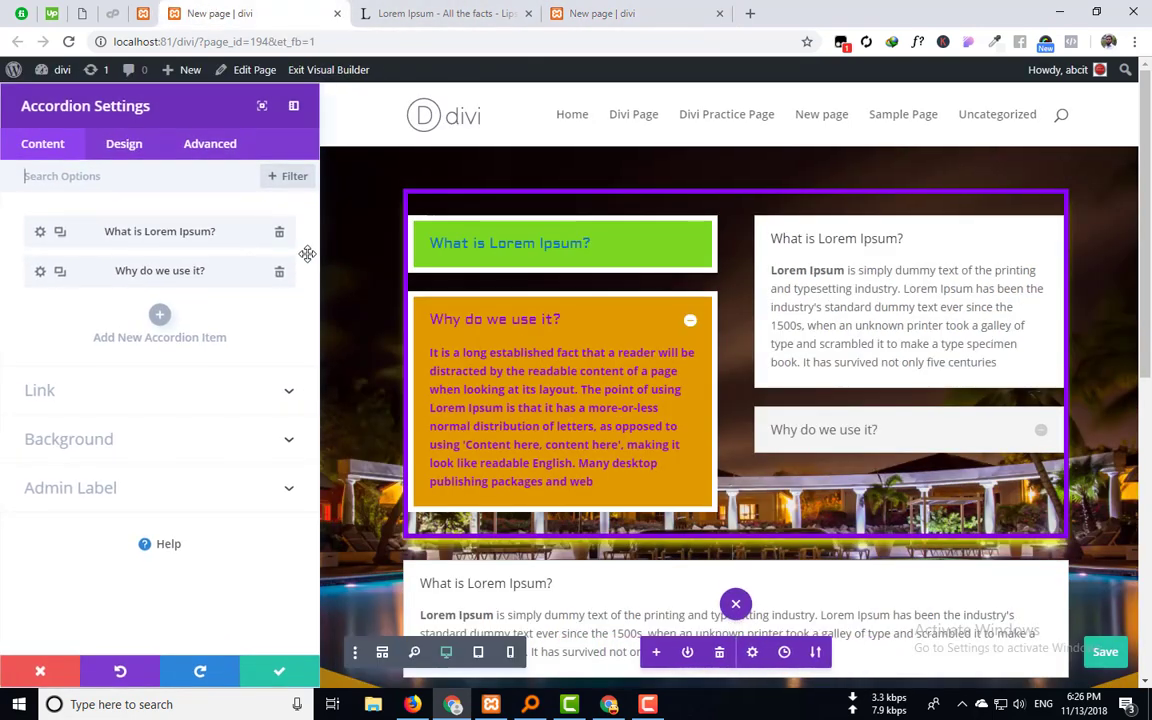
pyautogui.click(35, 232)
pyautogui.click(128, 515)
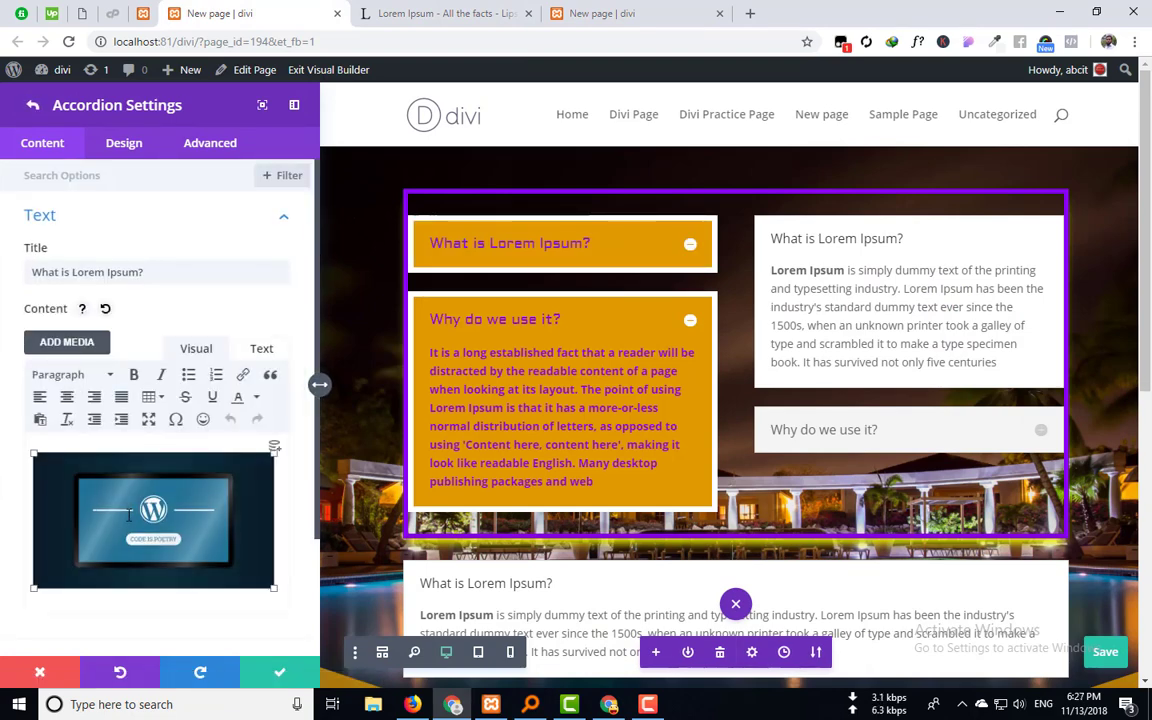
pyautogui.scroll(-2, 78, 368)
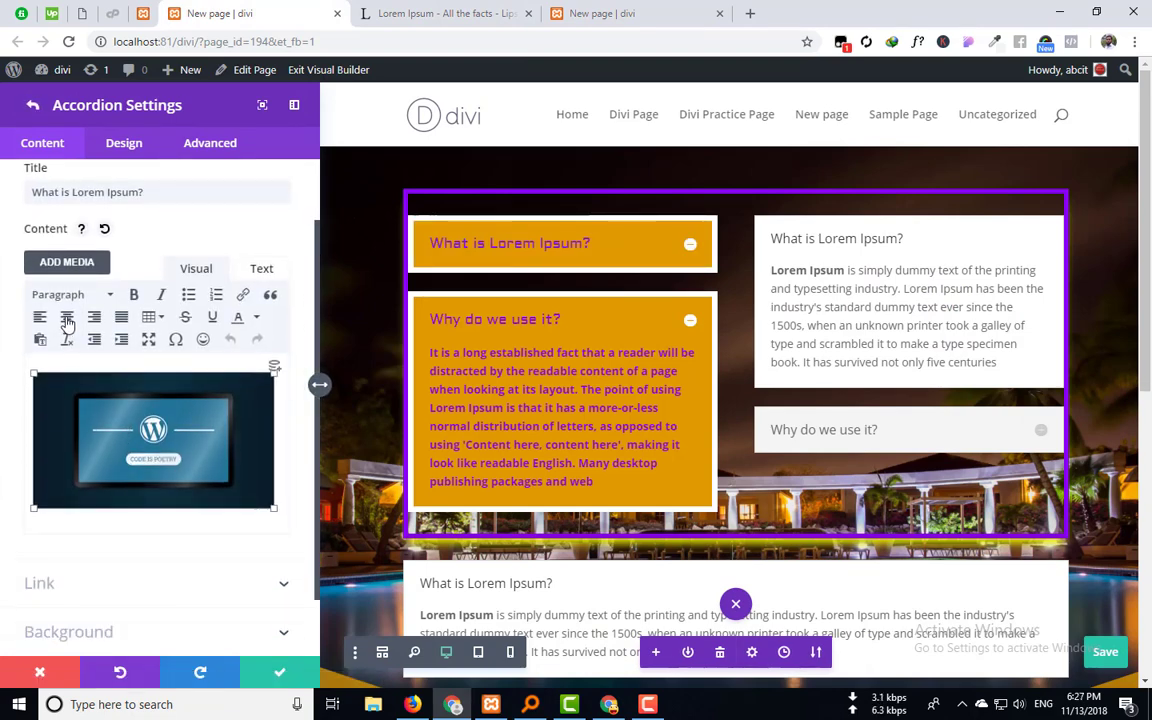
pyautogui.click(66, 318)
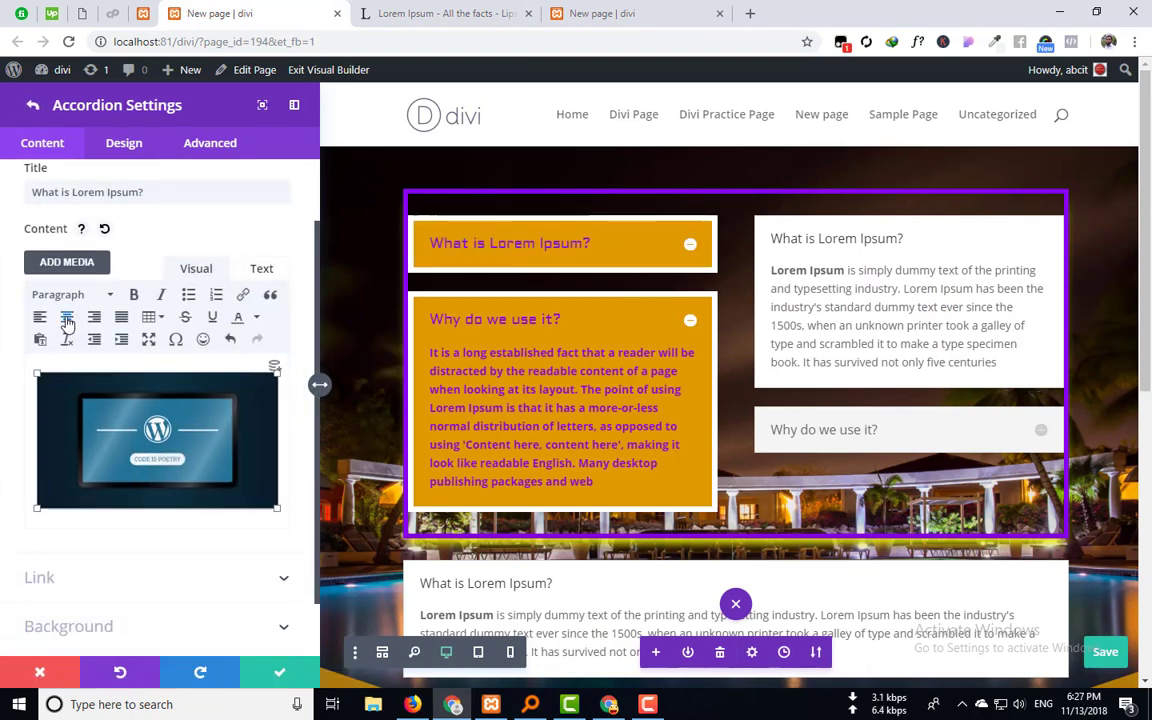
# Try toggling the first accordion's two items in the preview, and return to the module's item list.
pyautogui.click(689, 245)
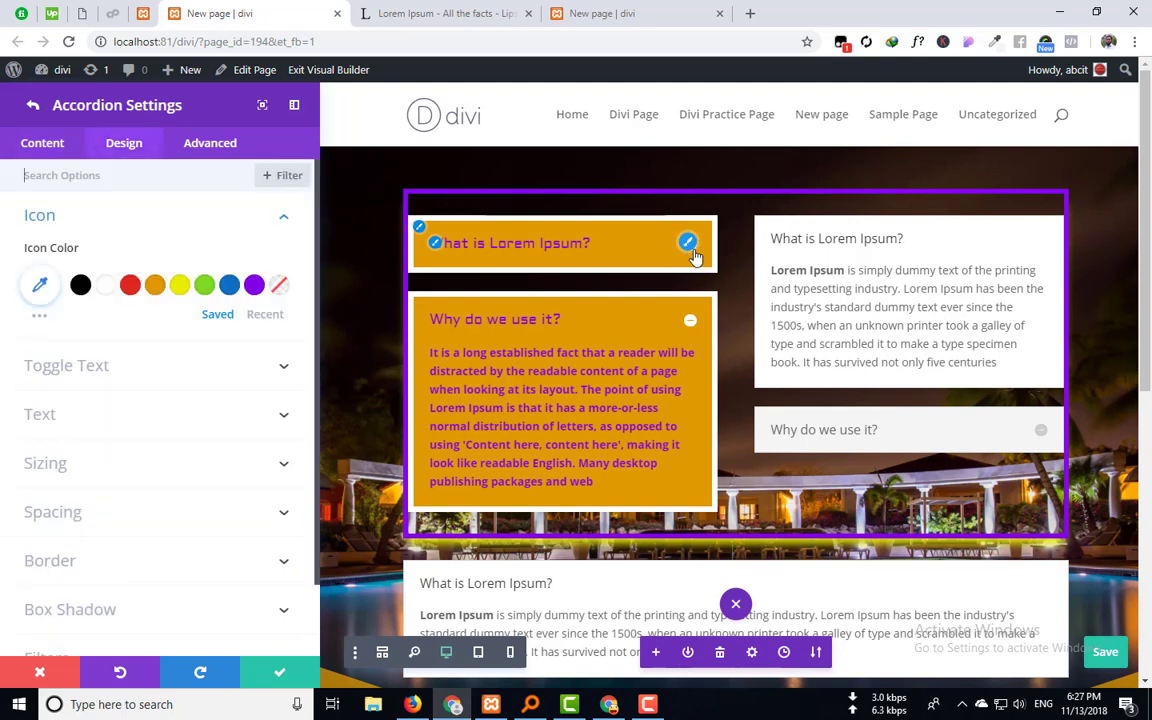
pyautogui.click(689, 322)
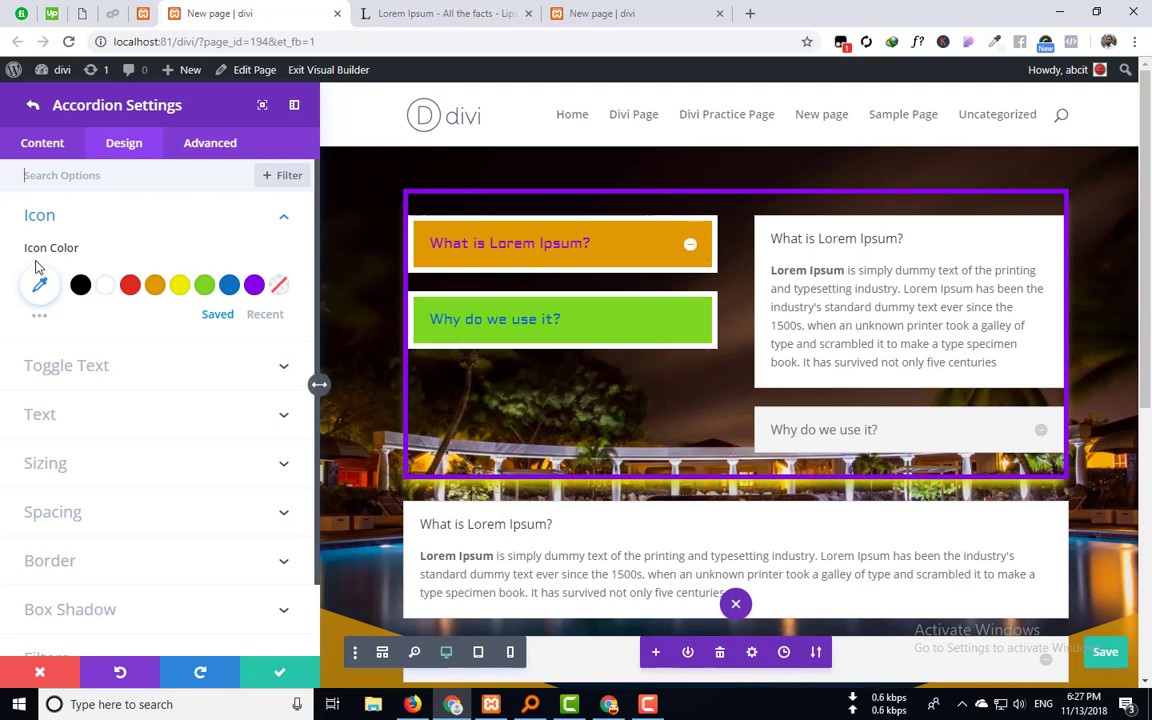
pyautogui.click(33, 148)
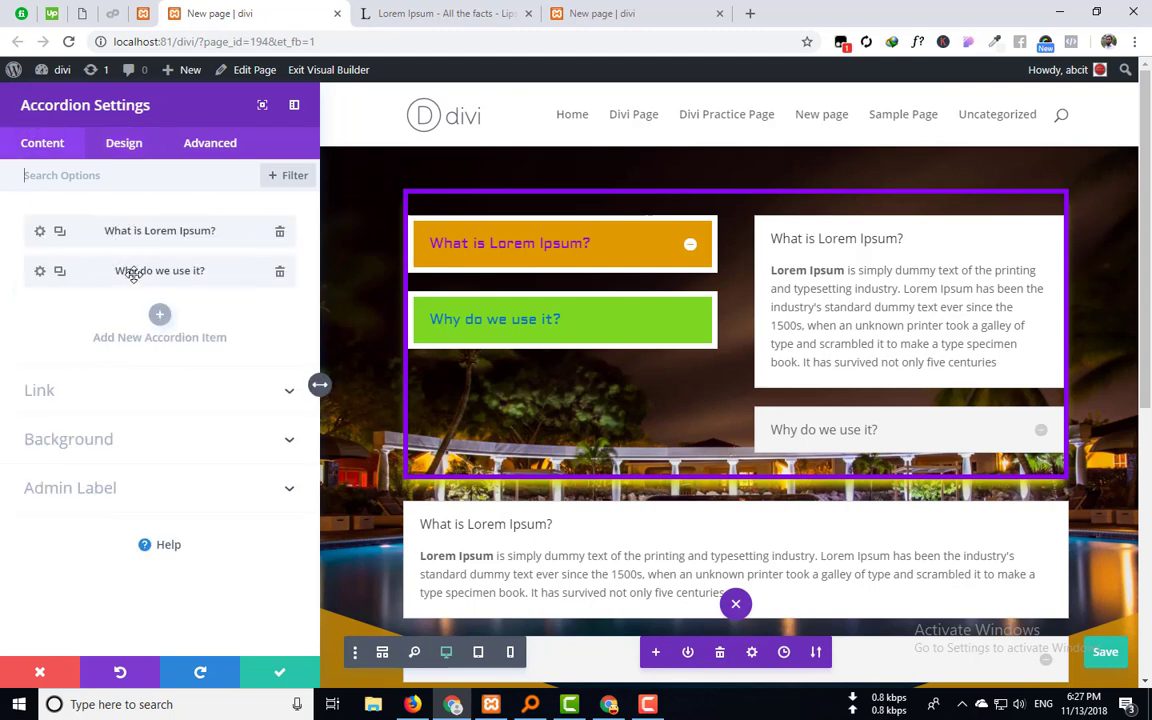
# Duplicate the first accordion's "Why do we use it?" item eight times.
pyautogui.click(55, 277)
pyautogui.click(55, 277)
pyautogui.click(55, 277)
pyautogui.click(55, 277)
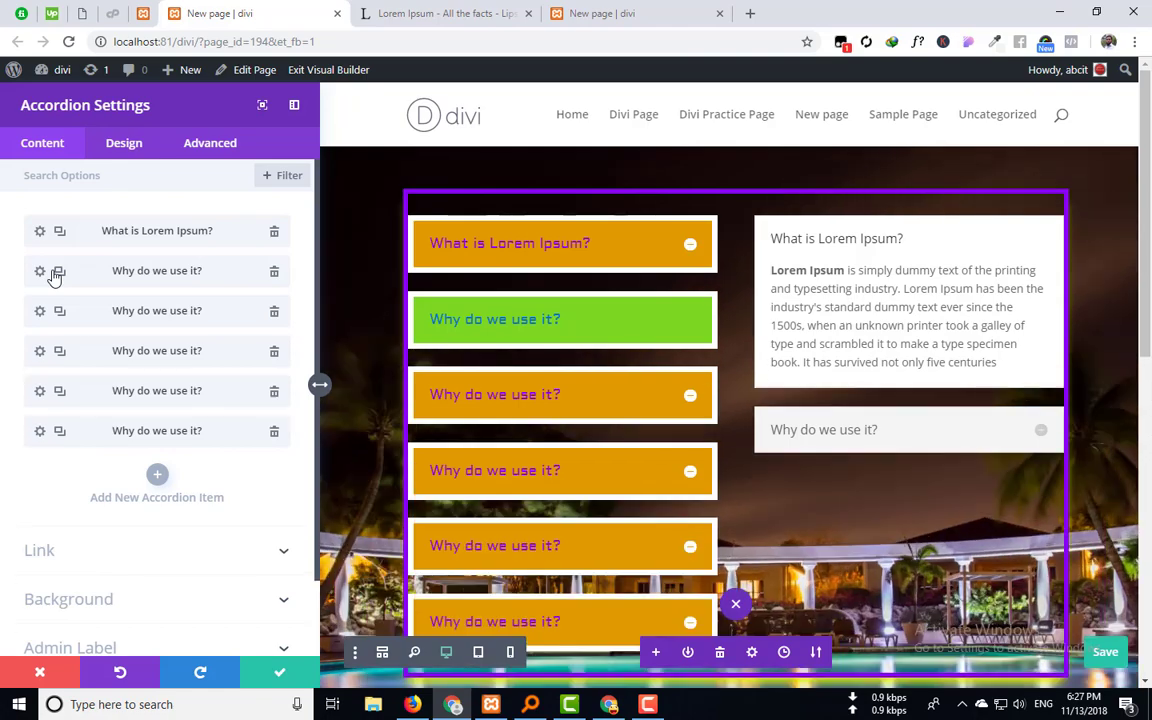
pyautogui.click(55, 277)
pyautogui.click(55, 277)
pyautogui.click(55, 277)
pyautogui.click(55, 277)
pyautogui.scroll(-2, 604, 473)
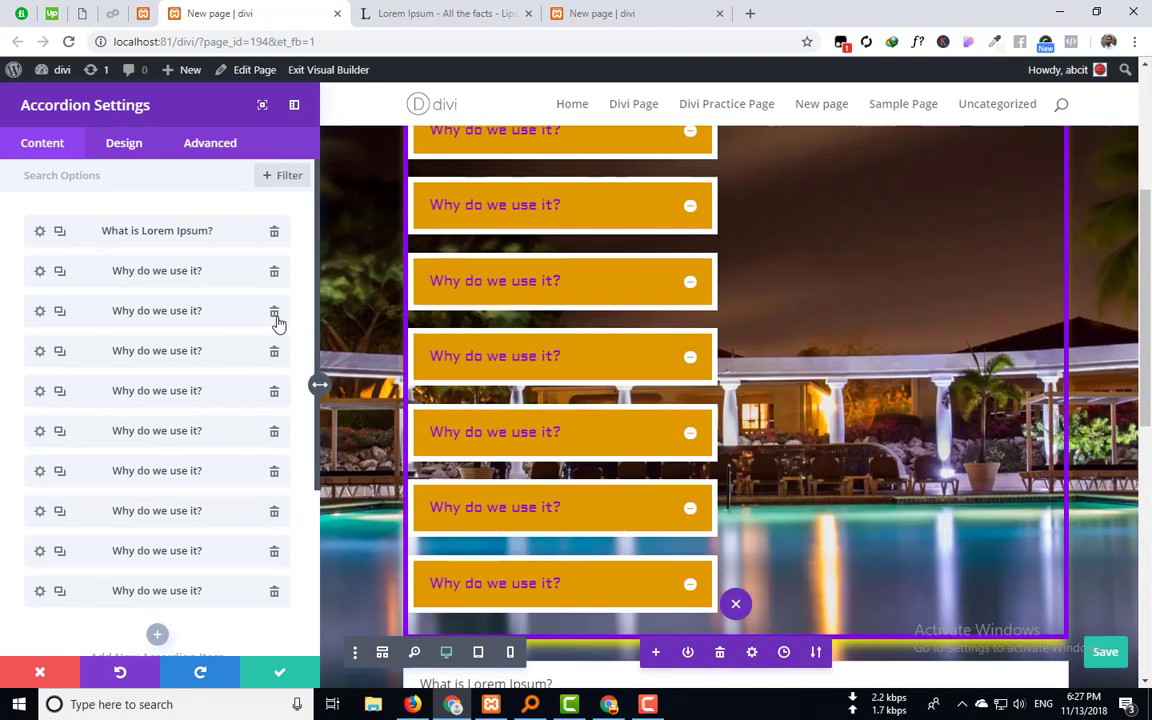
# Delete the eight duplicated "Why do we use it?" items from the first accordion.
pyautogui.click(277, 318)
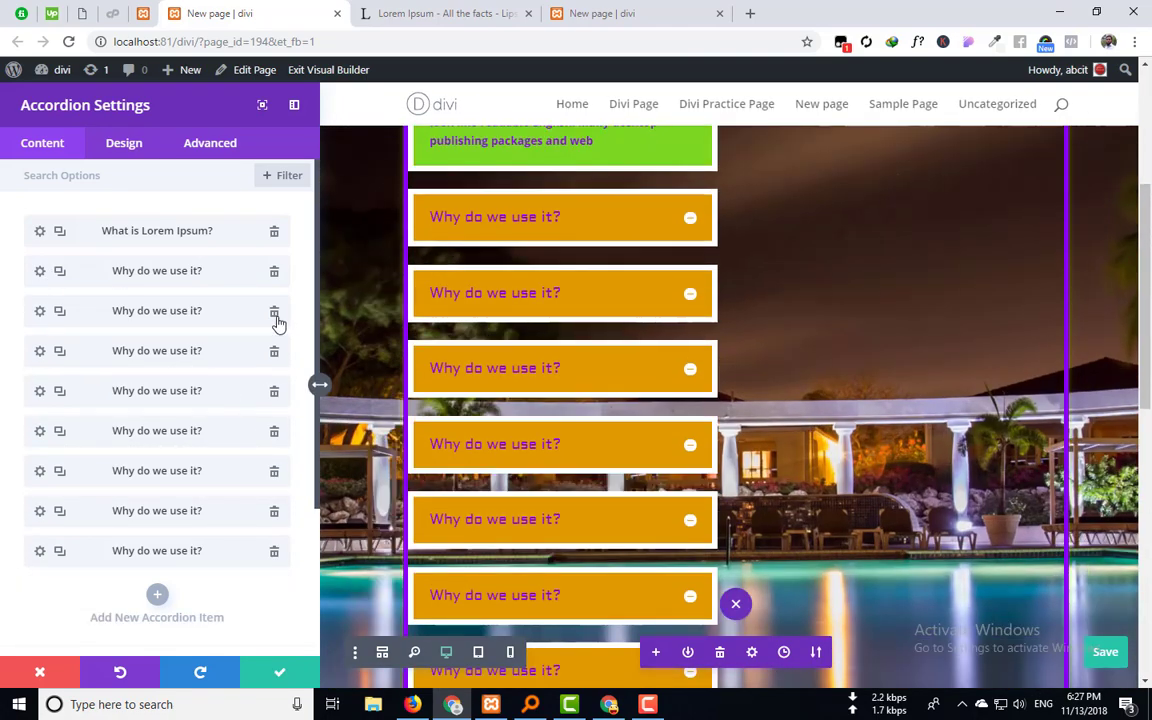
pyautogui.click(277, 318)
pyautogui.click(277, 318)
pyautogui.click(277, 318)
pyautogui.click(277, 318)
pyautogui.click(277, 318)
pyautogui.click(277, 318)
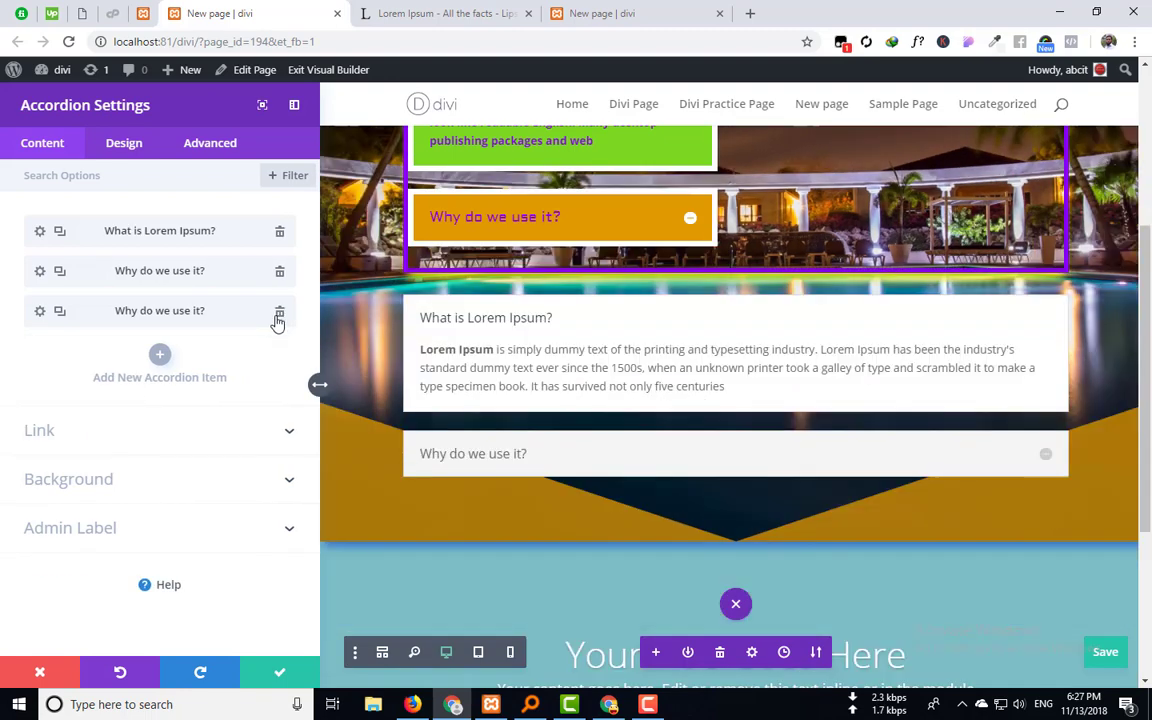
pyautogui.scroll(5, 790, 405)
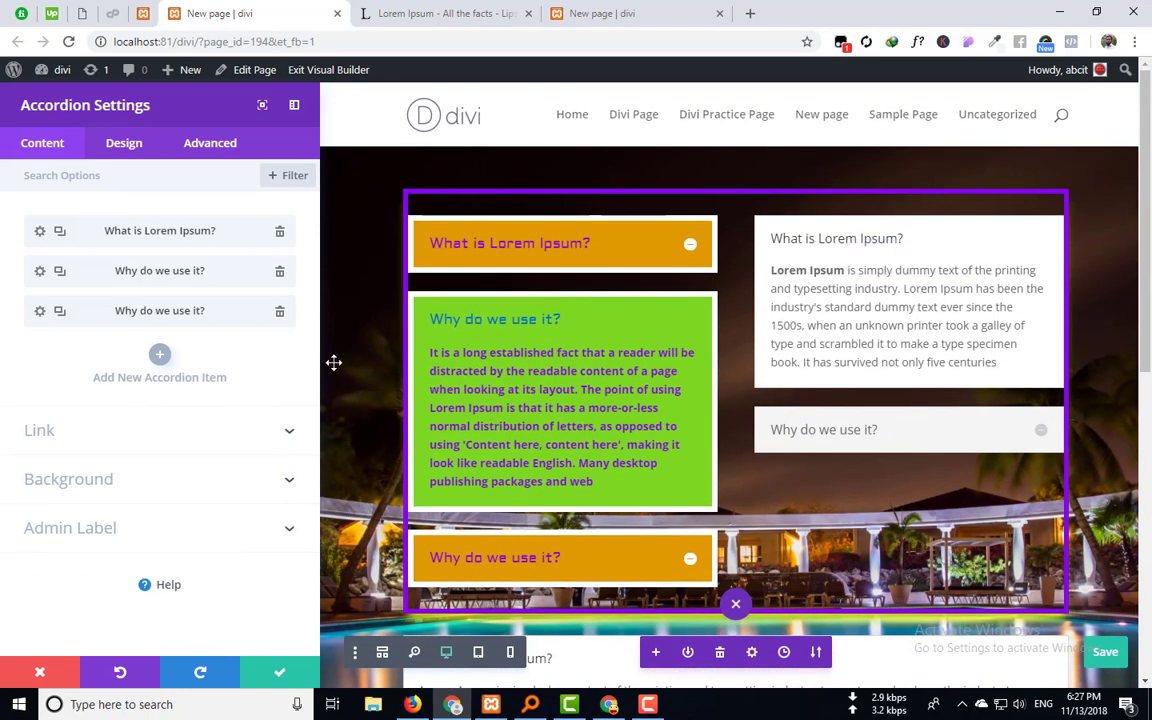
pyautogui.click(279, 310)
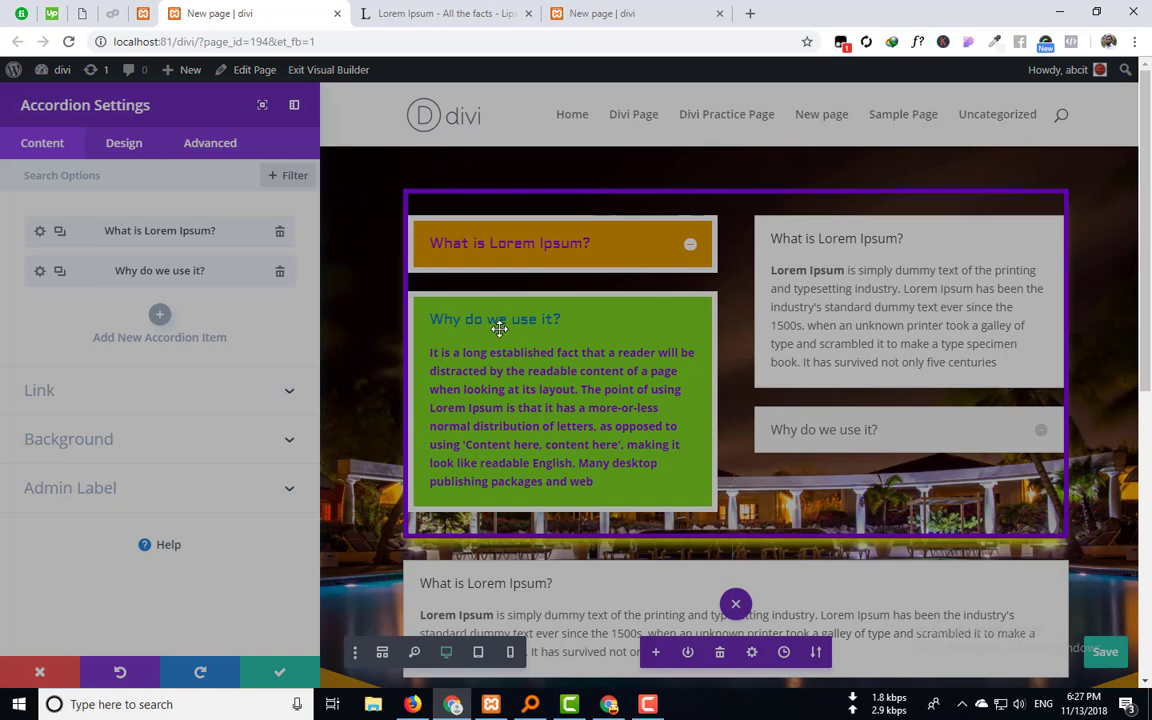
# Mark a screenshot capture area of about 47 × 72 pixels between the first accordion's two item titles.
pyautogui.moveTo(493, 234); pyautogui.dragTo(533, 270)
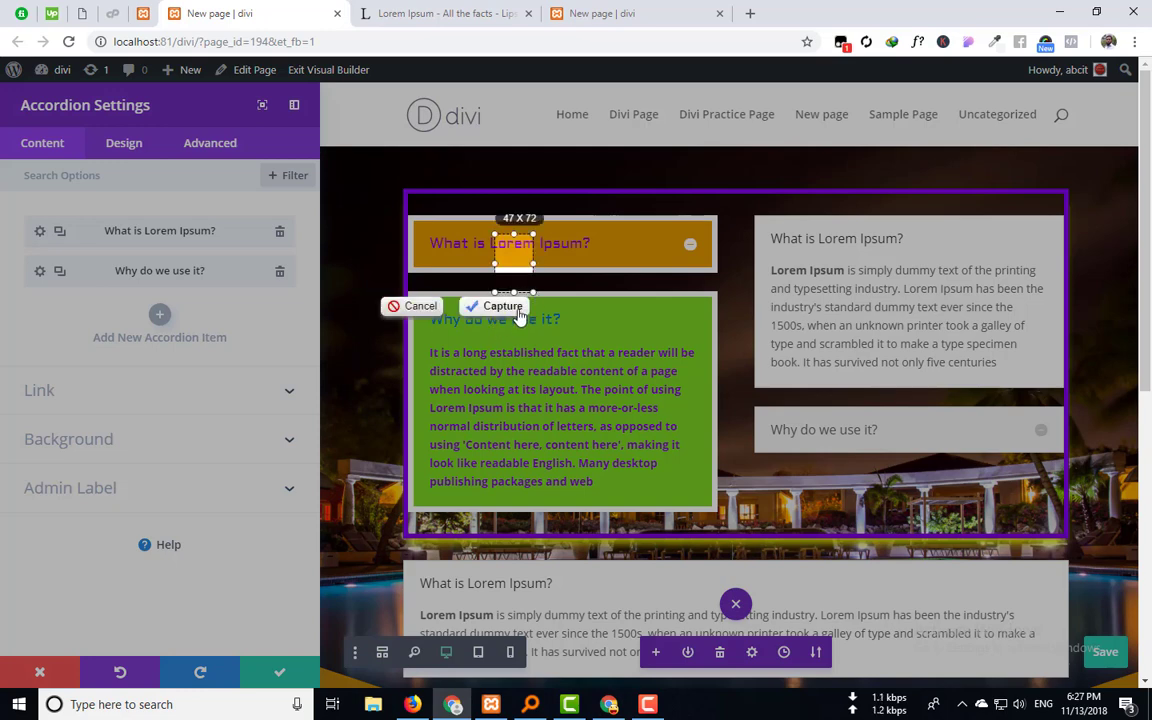